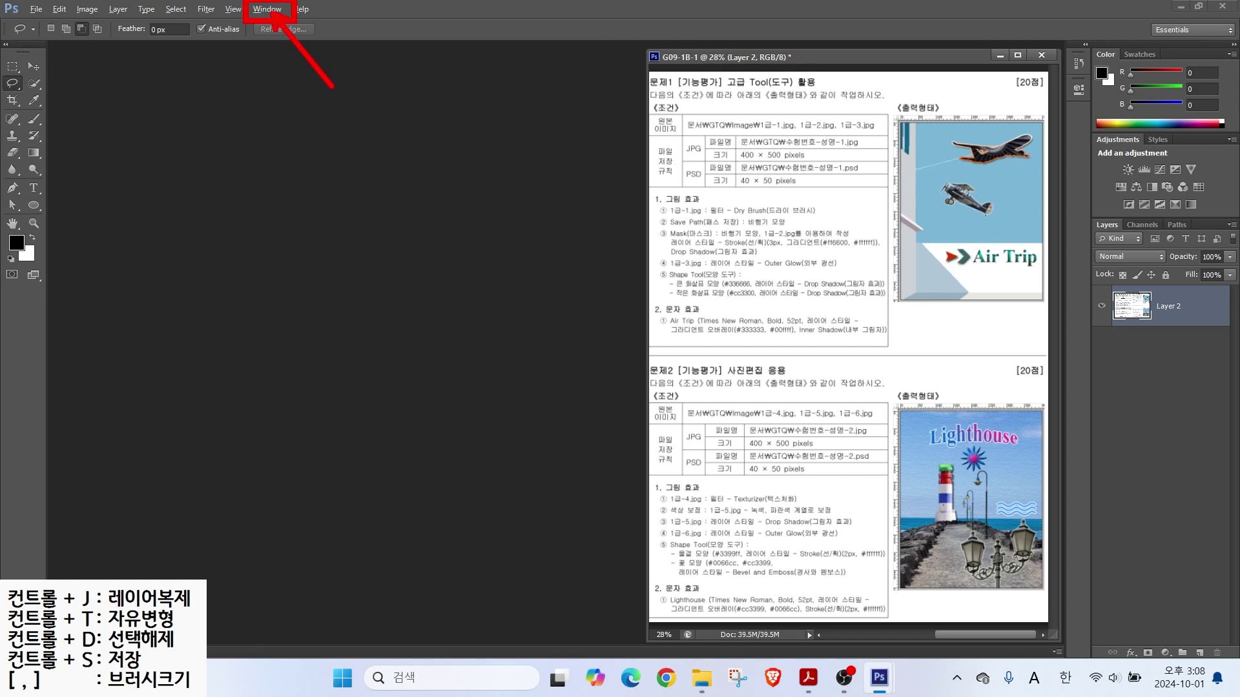
Step: Reset the workspace to the default Essentials layout
click(266, 10)
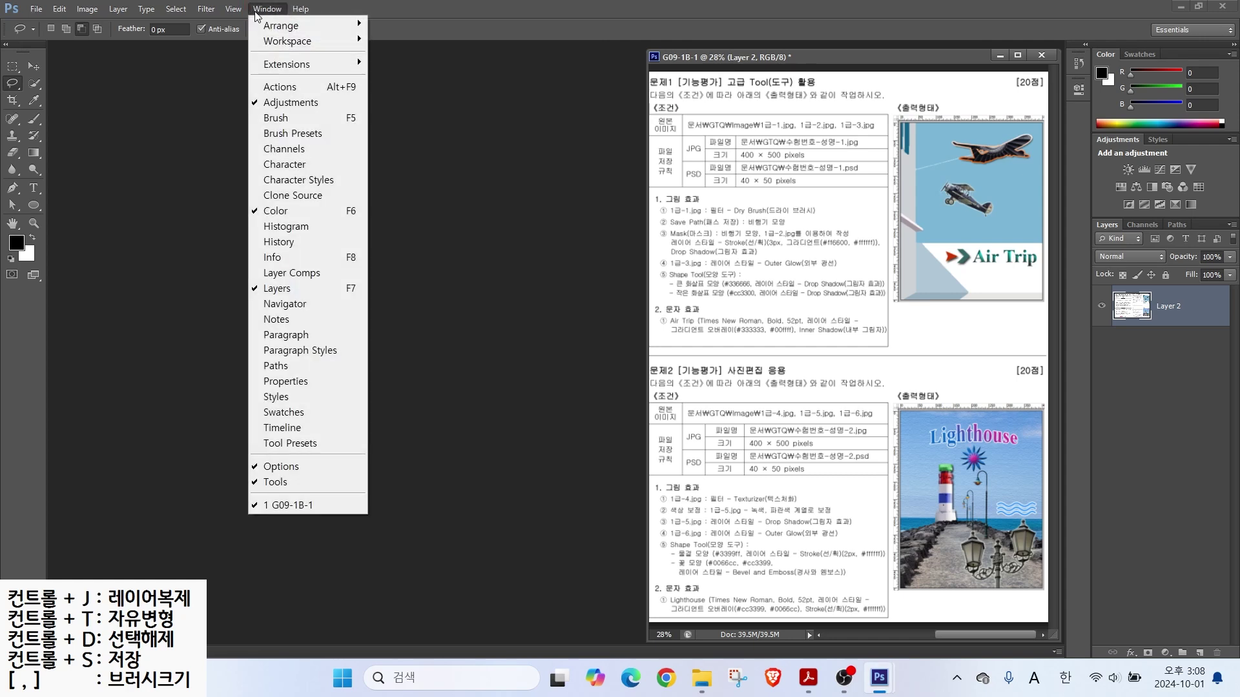
mouse_move(284, 44)
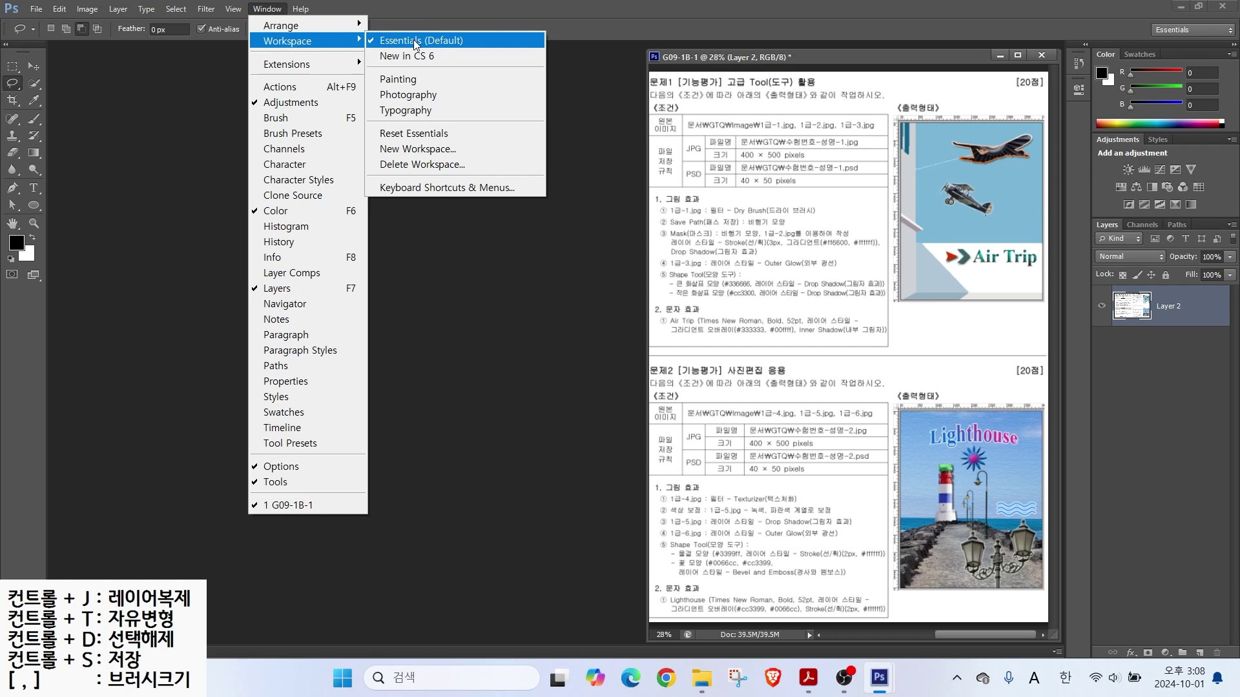
click(432, 136)
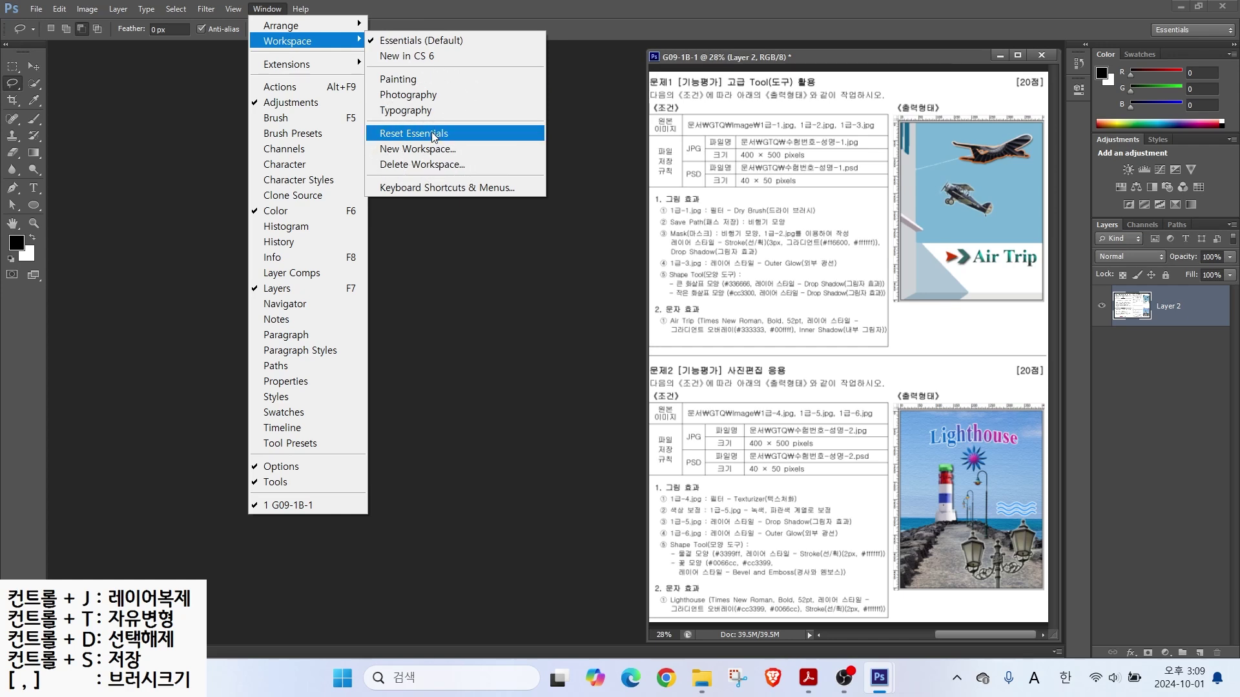
click(180, 143)
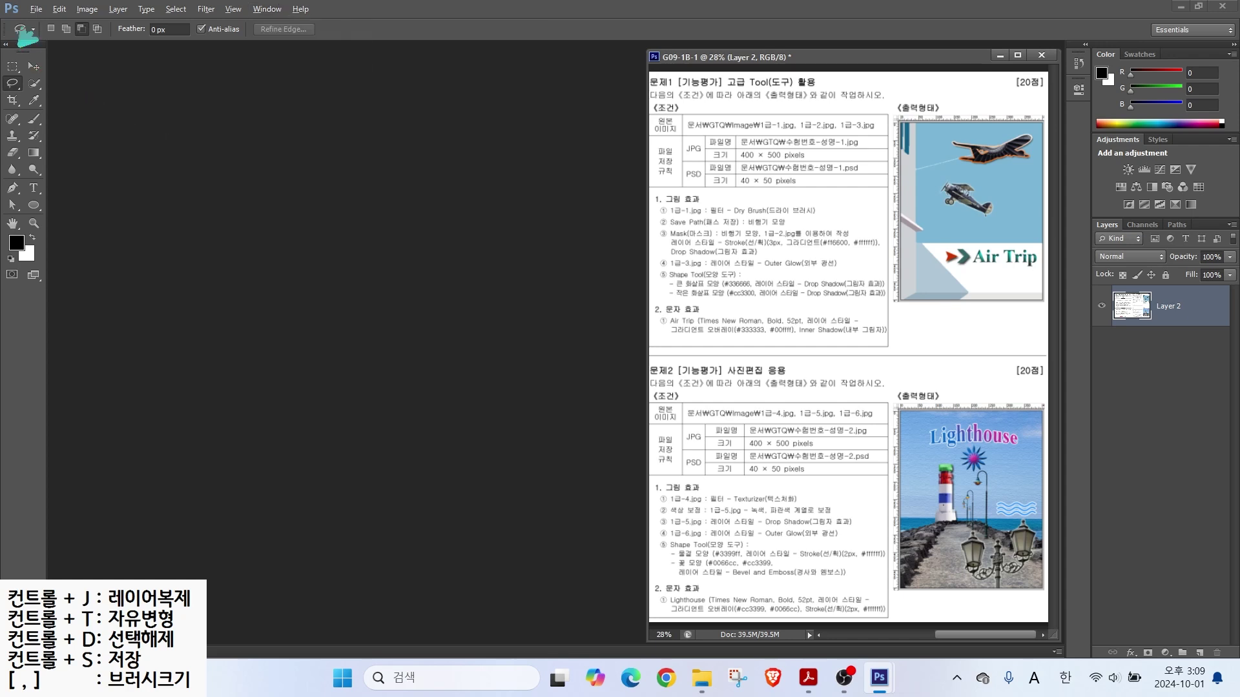
Step: Toggle the tools panel between one-column and two-column layouts
click(6, 46)
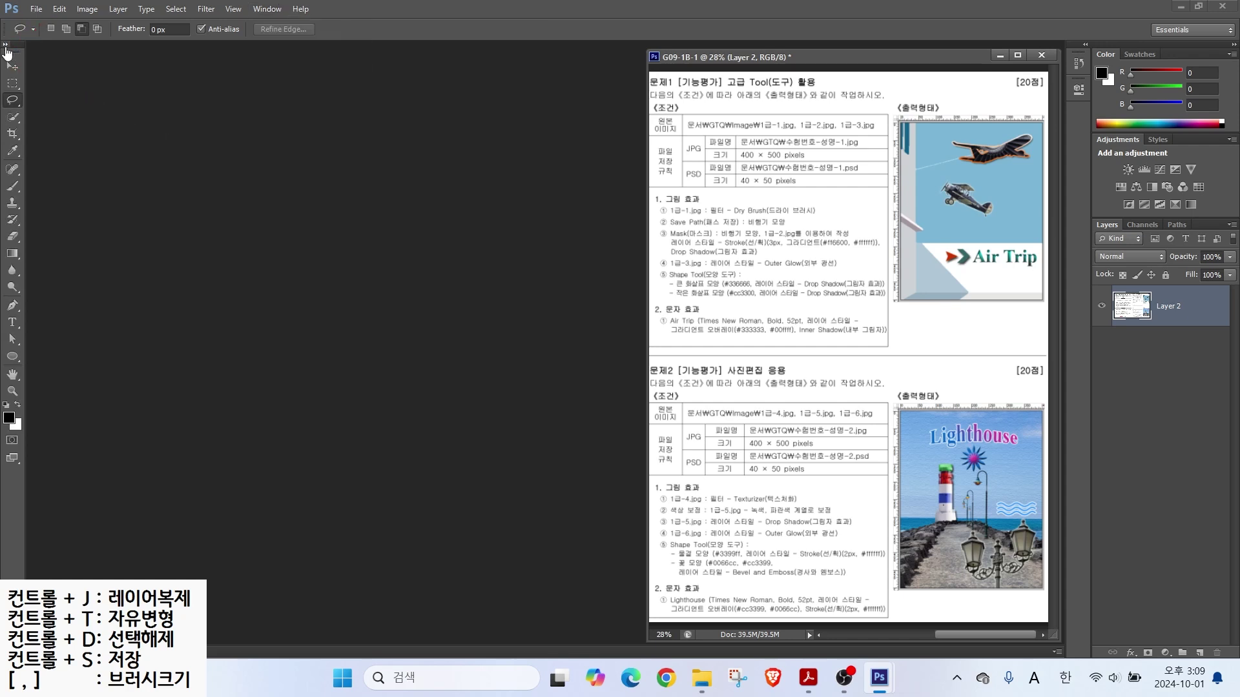
click(5, 44)
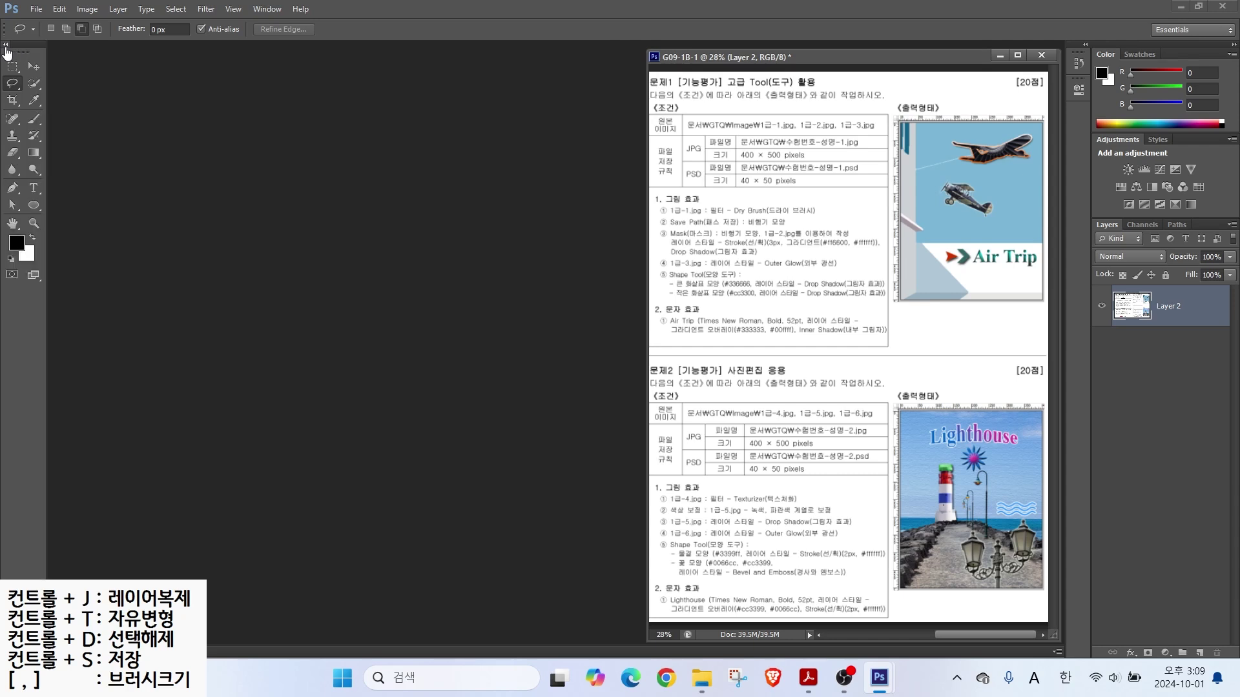
click(6, 44)
click(5, 44)
click(6, 44)
click(6, 45)
Step: Open Preferences and browse through Performance, General and File Handling to the Interface page
click(57, 11)
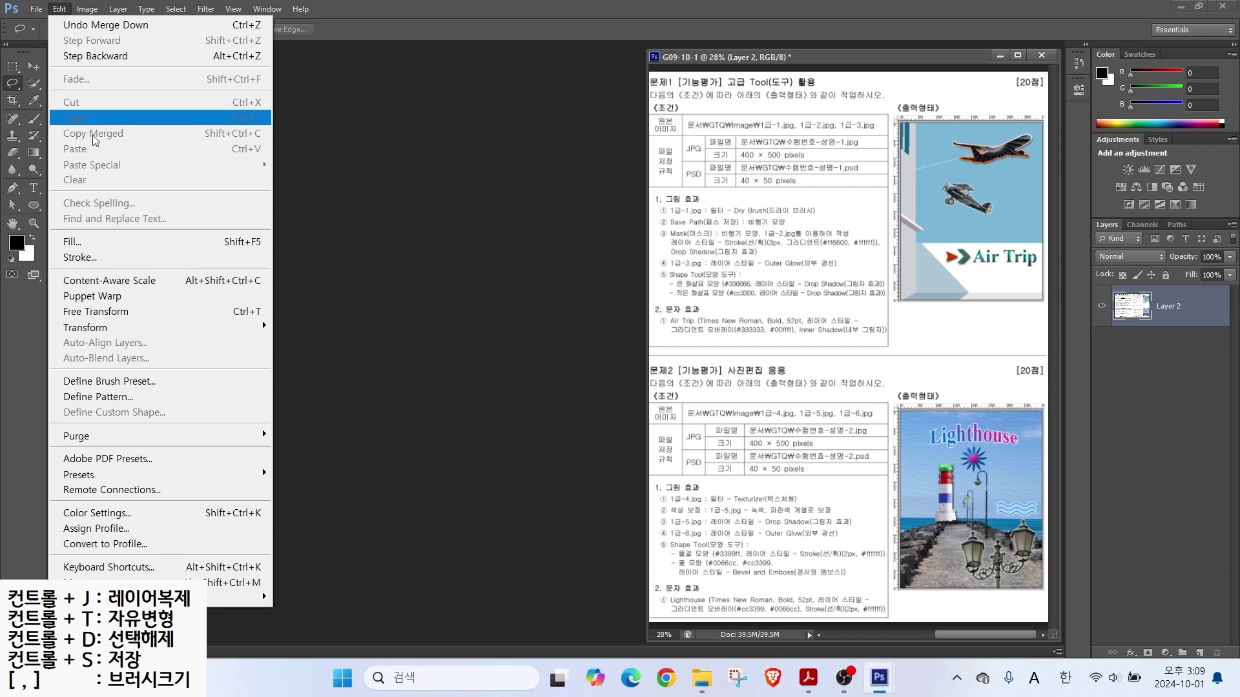
click(163, 593)
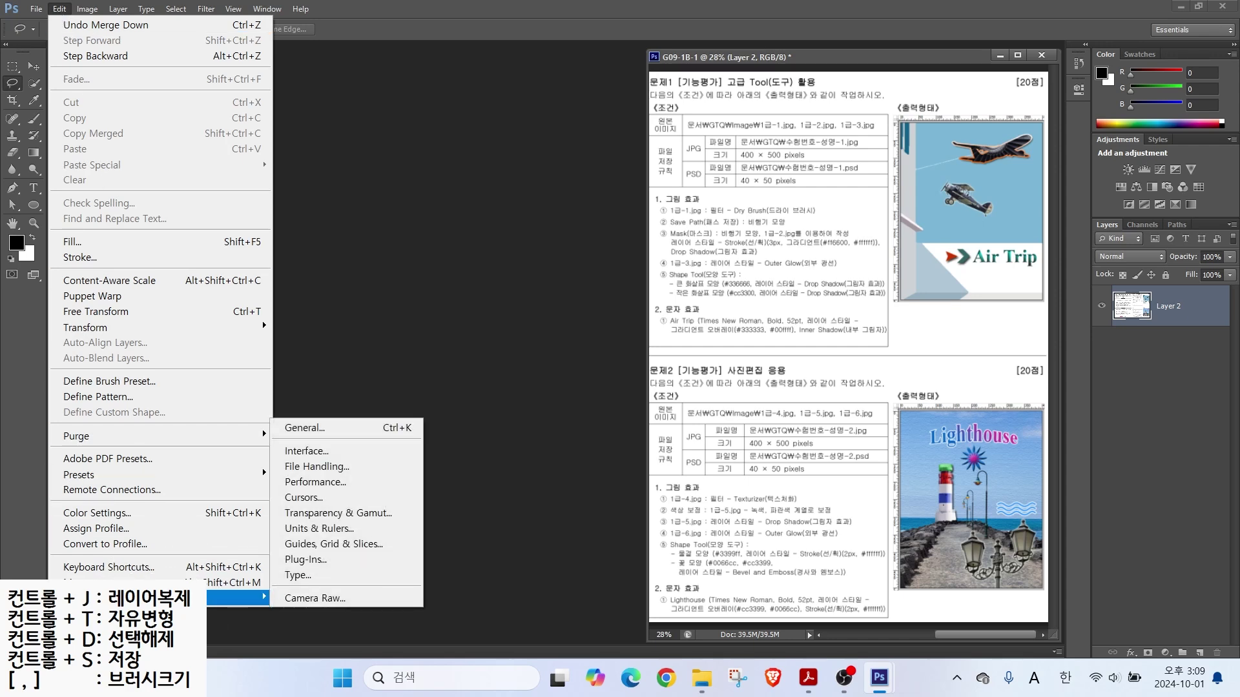
click(304, 482)
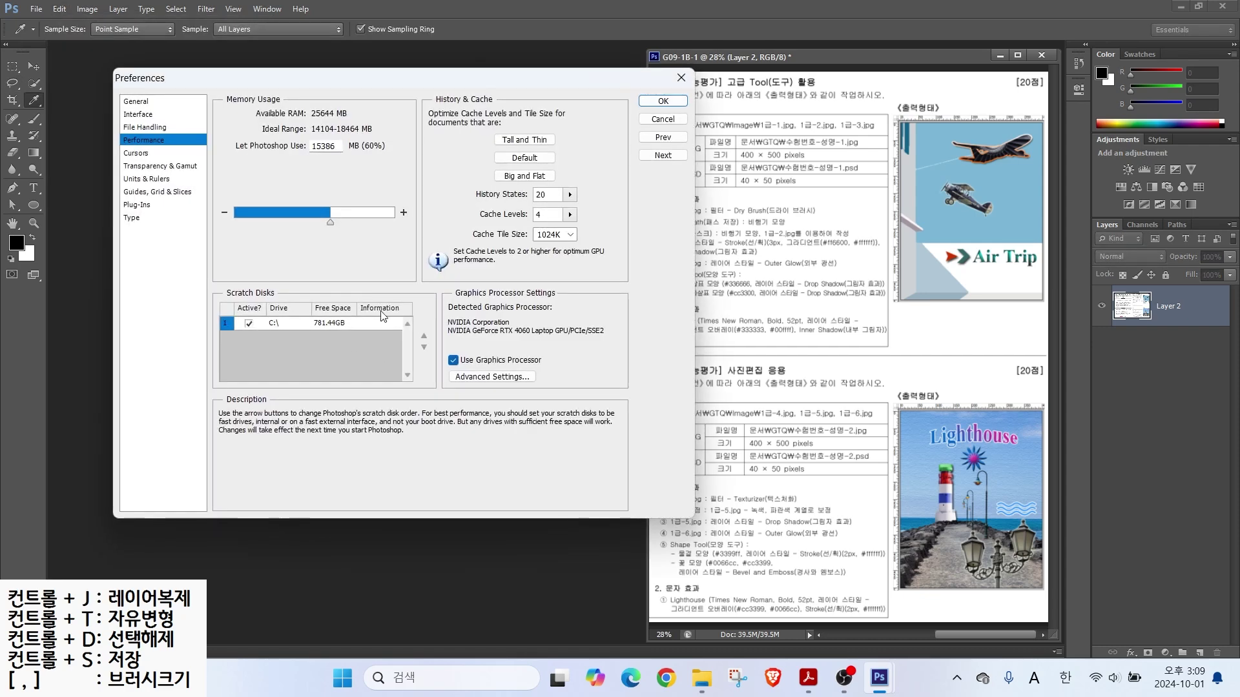
click(128, 103)
click(136, 116)
click(141, 128)
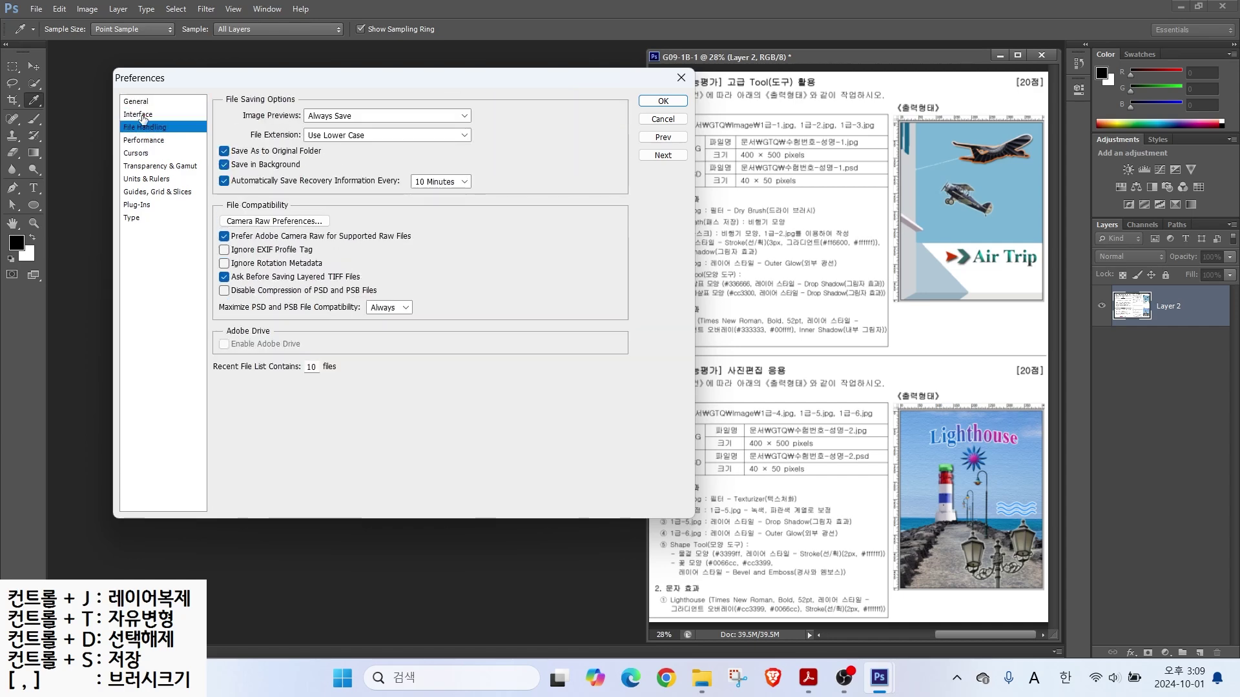
click(143, 116)
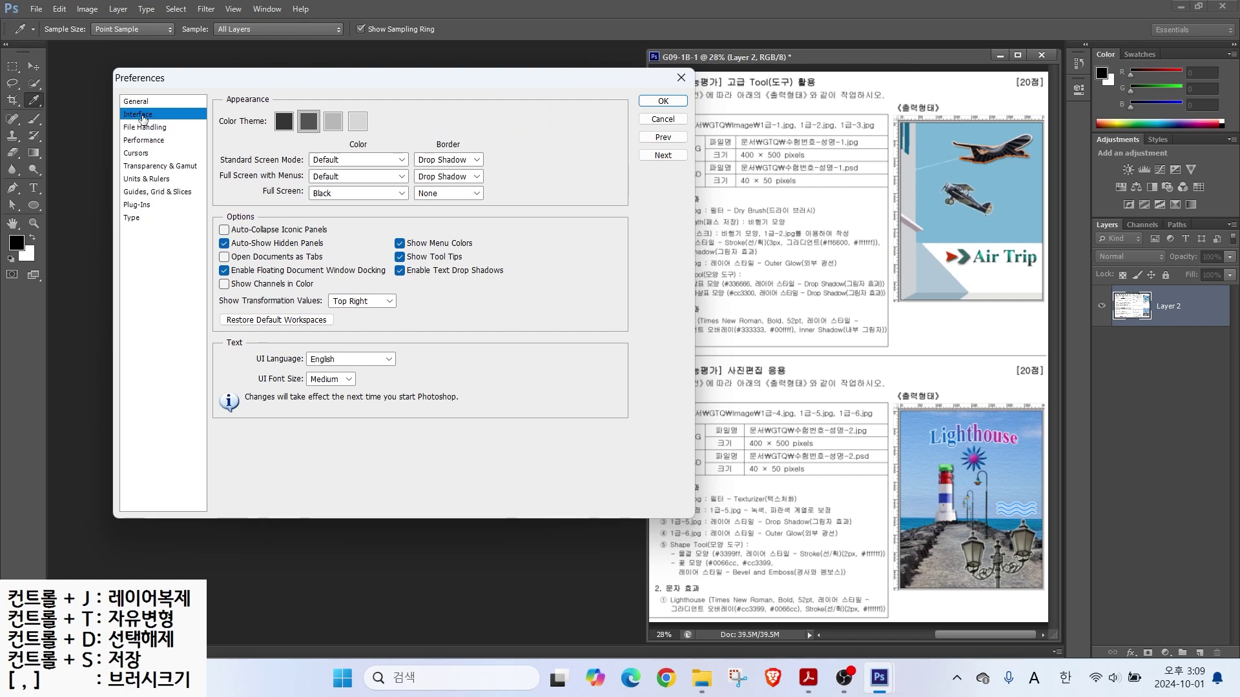
Step: Preview the lightest colour theme, then return to the dark grey theme
key(alt)
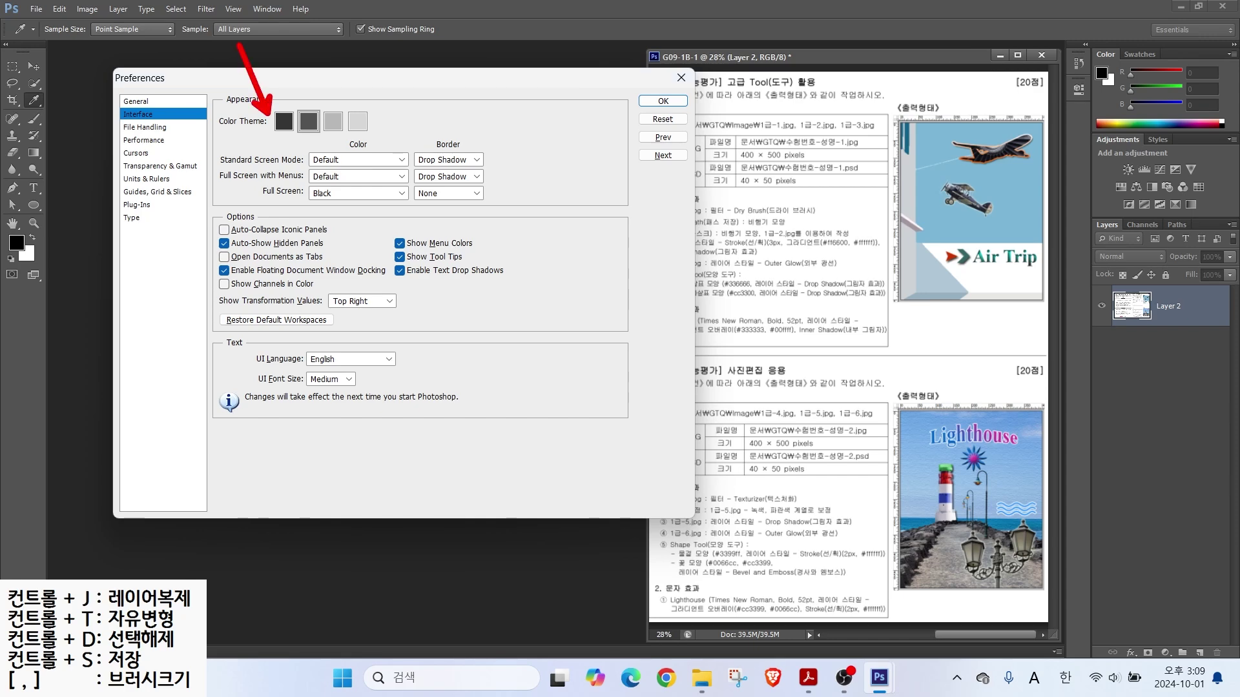
click(359, 122)
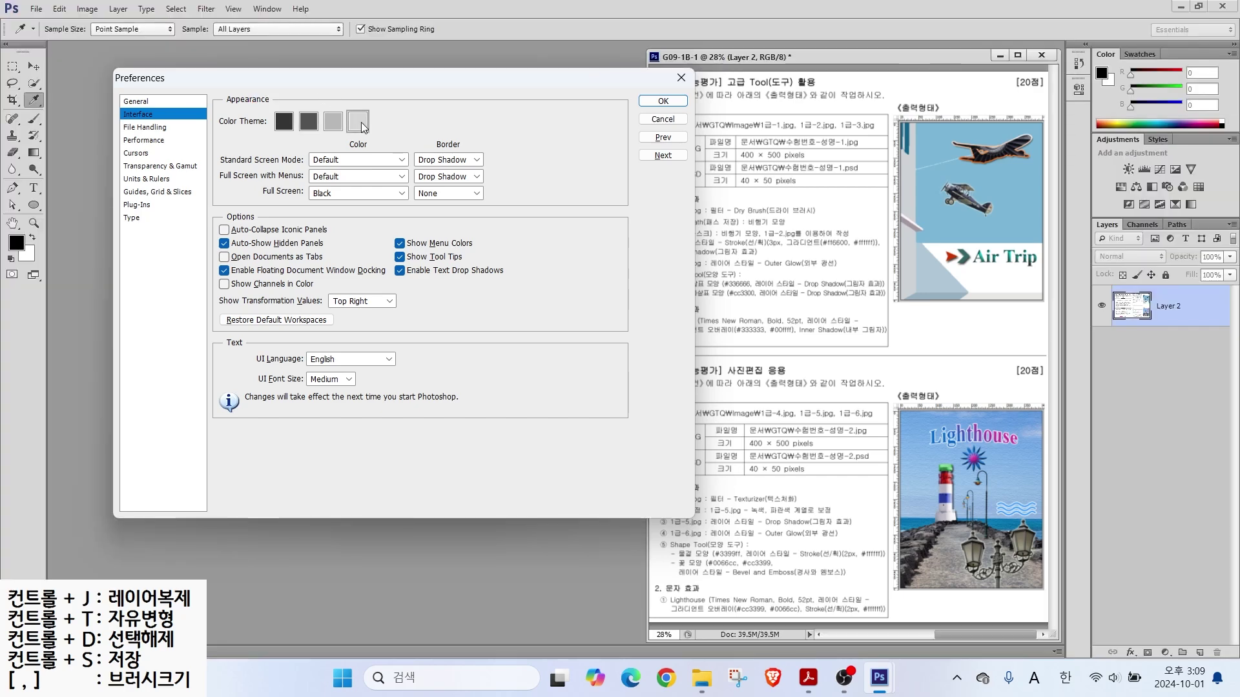
click(317, 122)
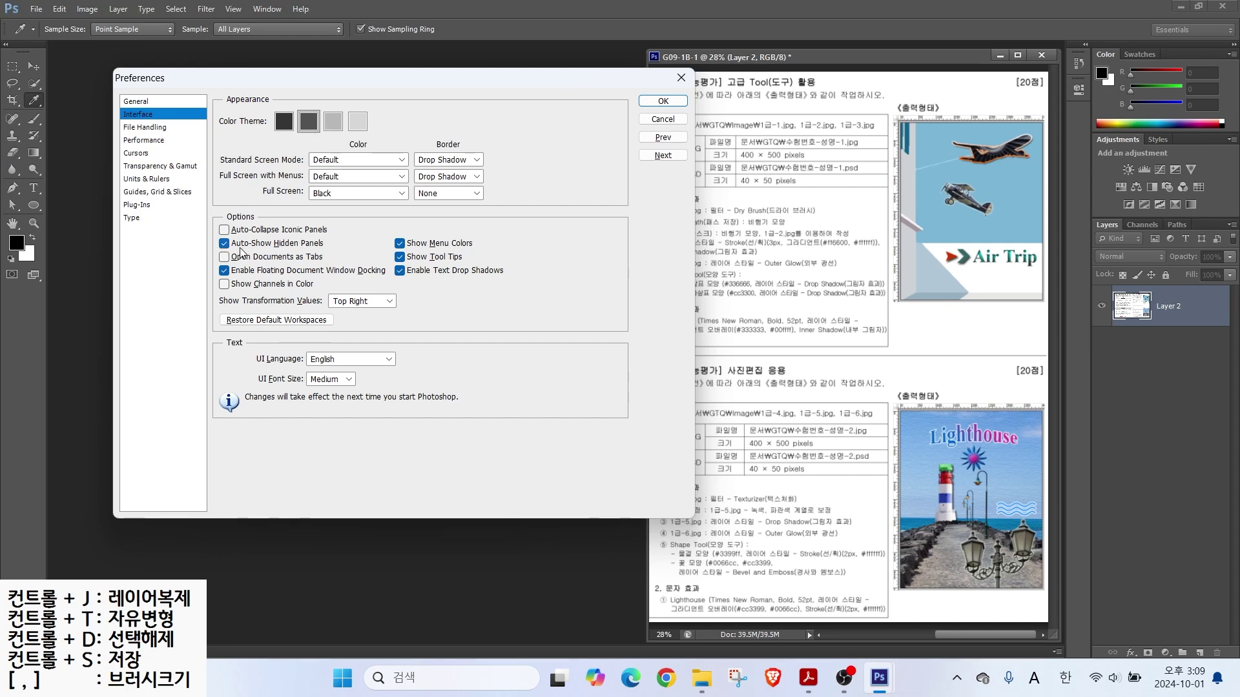
key(alt)
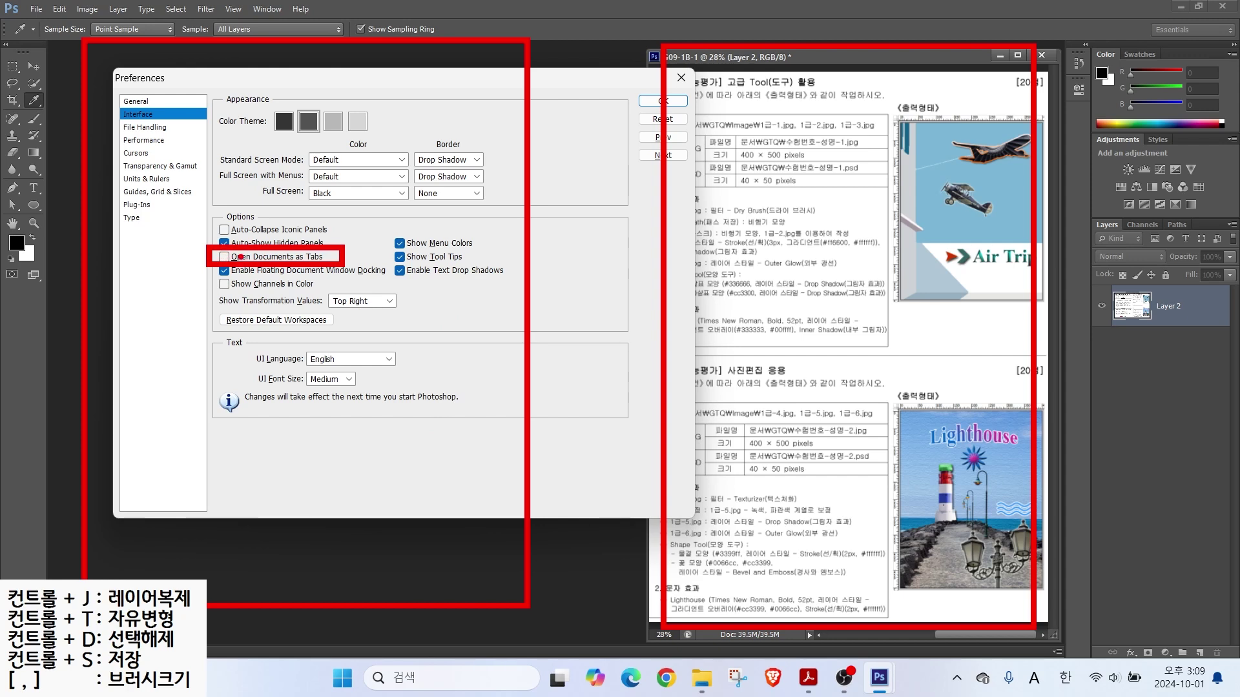
Step: Turn off Open Documents as Tabs
mouse_move(389, 286)
mouse_down()
mouse_move(355, 310)
mouse_move(386, 286)
mouse_up()
mouse_move(386, 375)
mouse_down()
mouse_move(344, 431)
mouse_move(411, 420)
mouse_move(391, 382)
mouse_up()
mouse_move(385, 333)
mouse_down()
mouse_move(391, 322)
mouse_move(778, 320)
mouse_move(817, 348)
mouse_move(734, 339)
mouse_up()
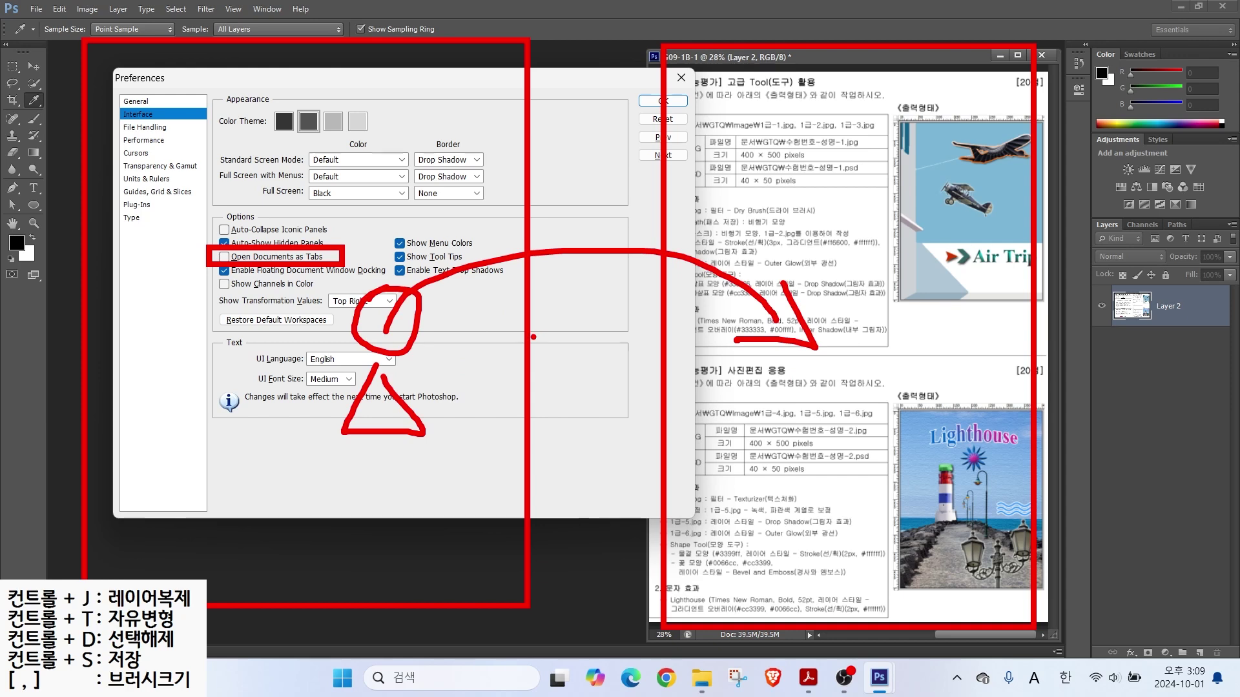
key(Escape)
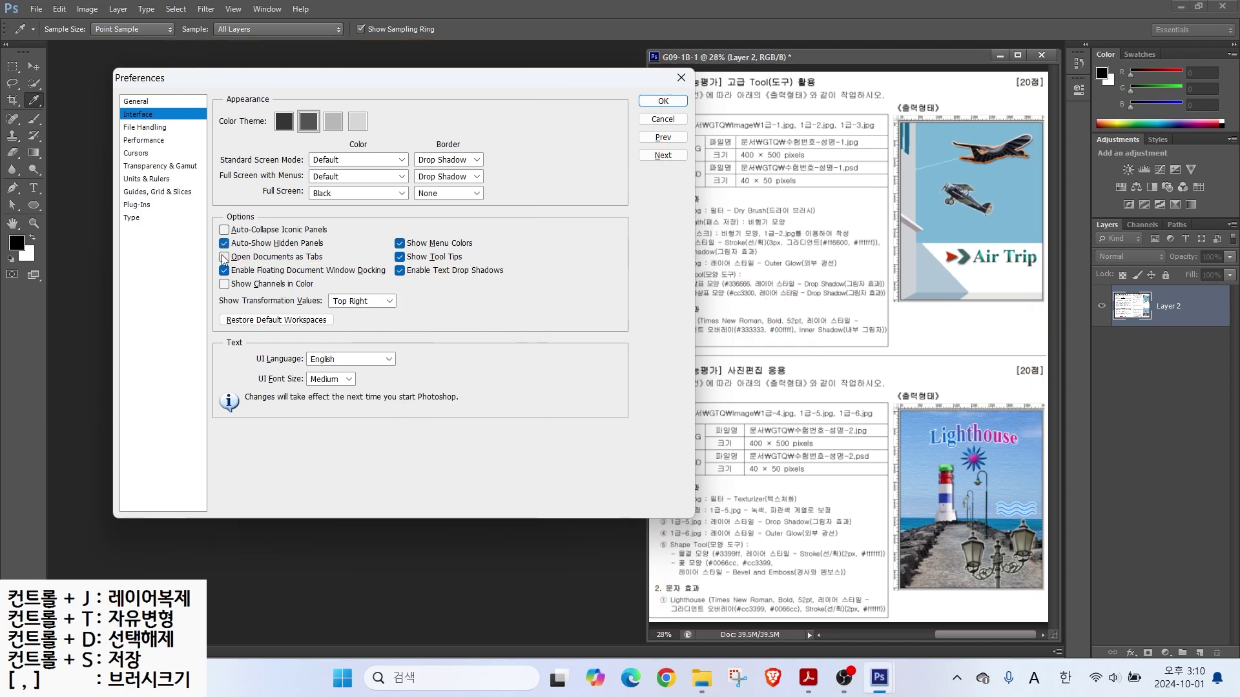
click(224, 257)
Step: Try Precise painting cursors, revert to Normal Brush Tip, then view Units & Rulers (Pixels, Points)
click(147, 154)
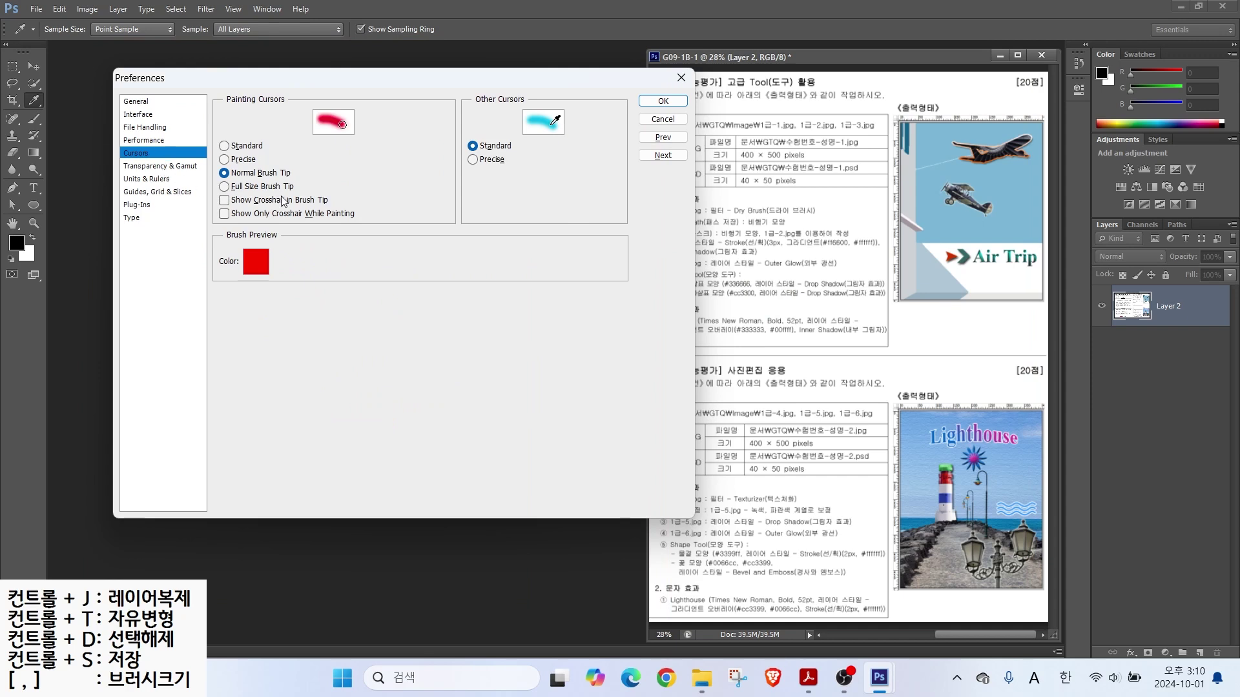
key(alt)
mouse_move(332, 282)
mouse_down()
mouse_move(497, 462)
mouse_move(539, 466)
mouse_up()
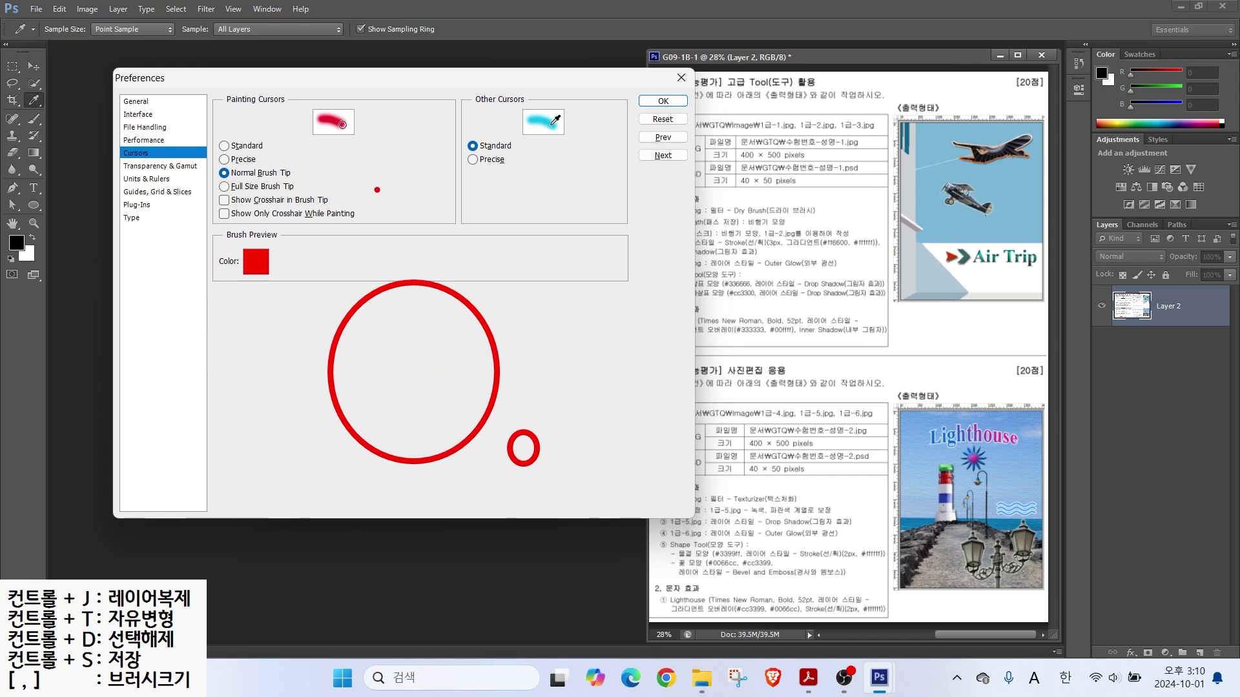
mouse_move(206, 160)
mouse_down()
mouse_move(315, 188)
mouse_move(349, 222)
mouse_move(314, 187)
mouse_up()
key(Escape)
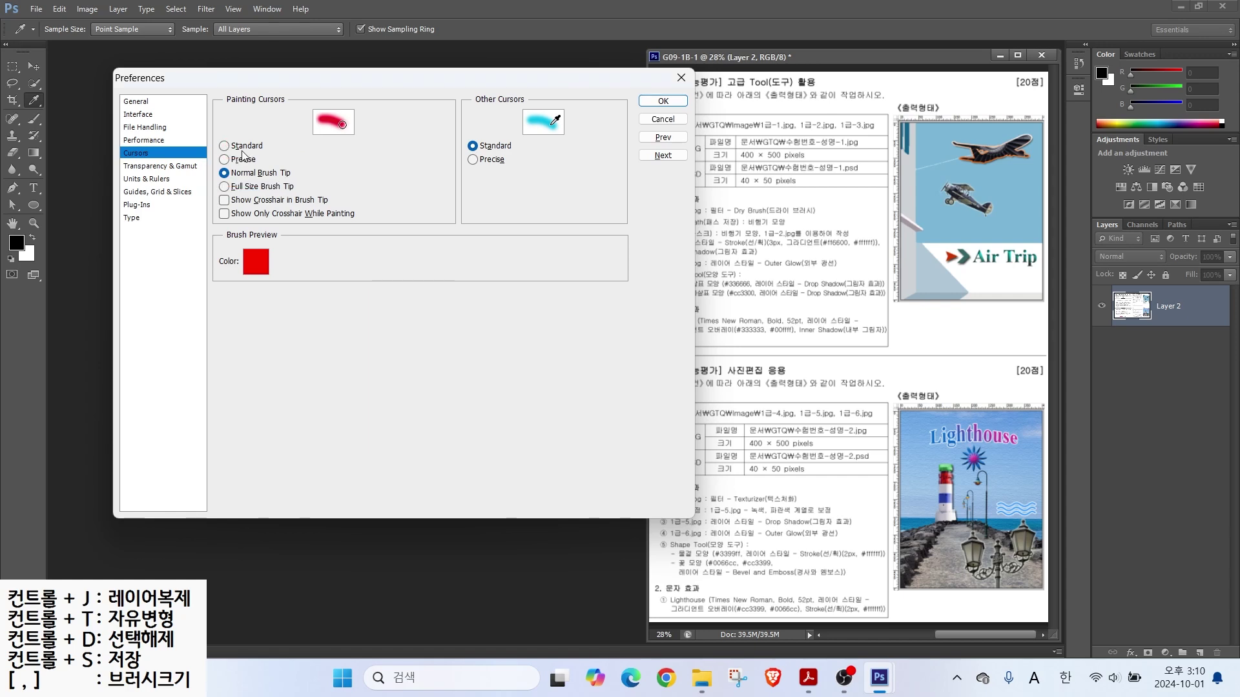
click(256, 160)
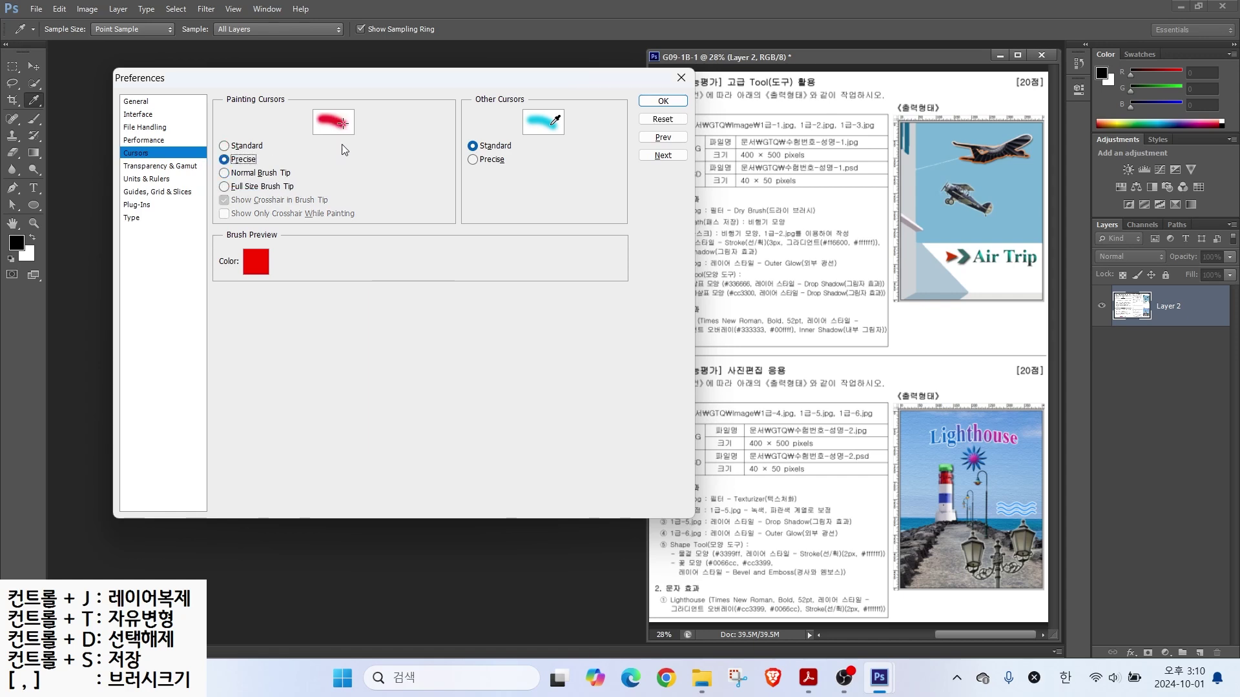
drag(316, 228, 482, 228)
drag(406, 166, 397, 284)
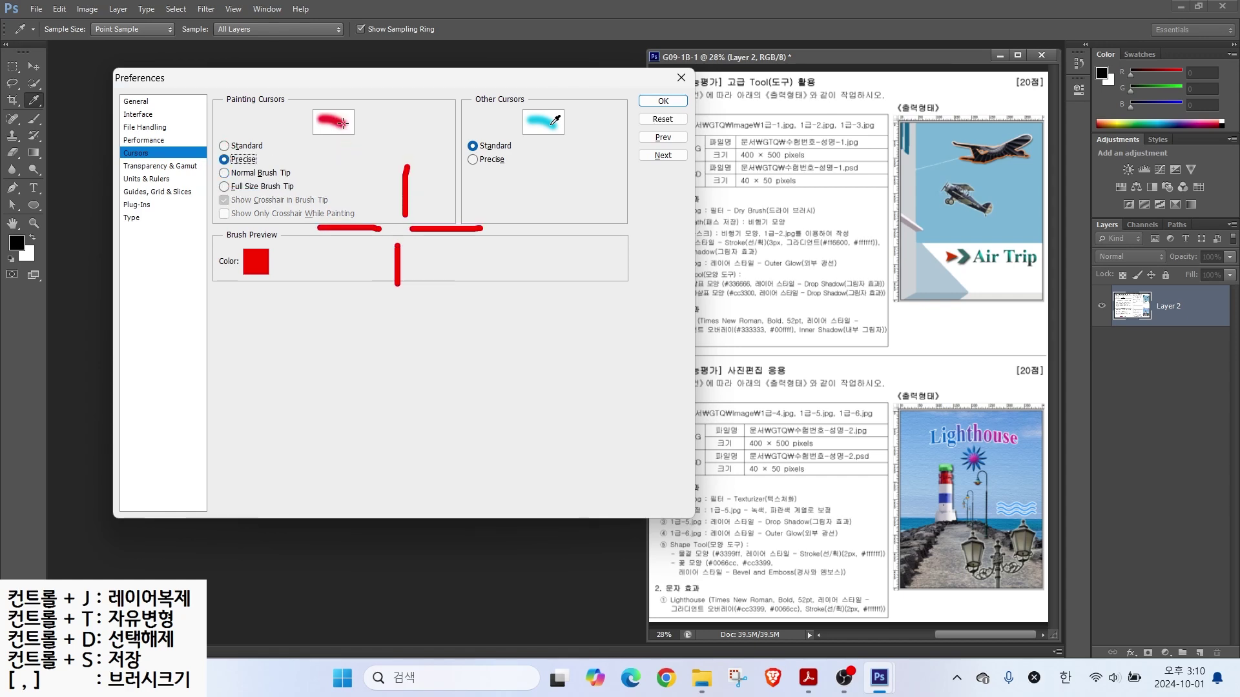
click(403, 231)
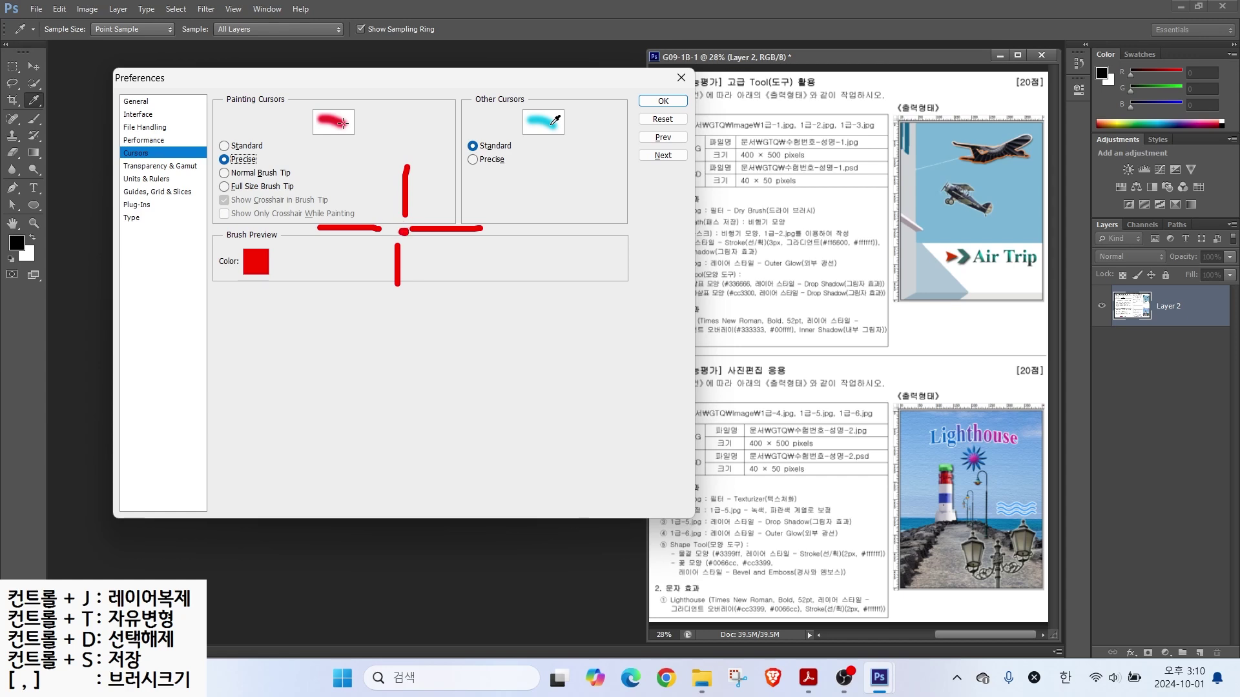
click(253, 173)
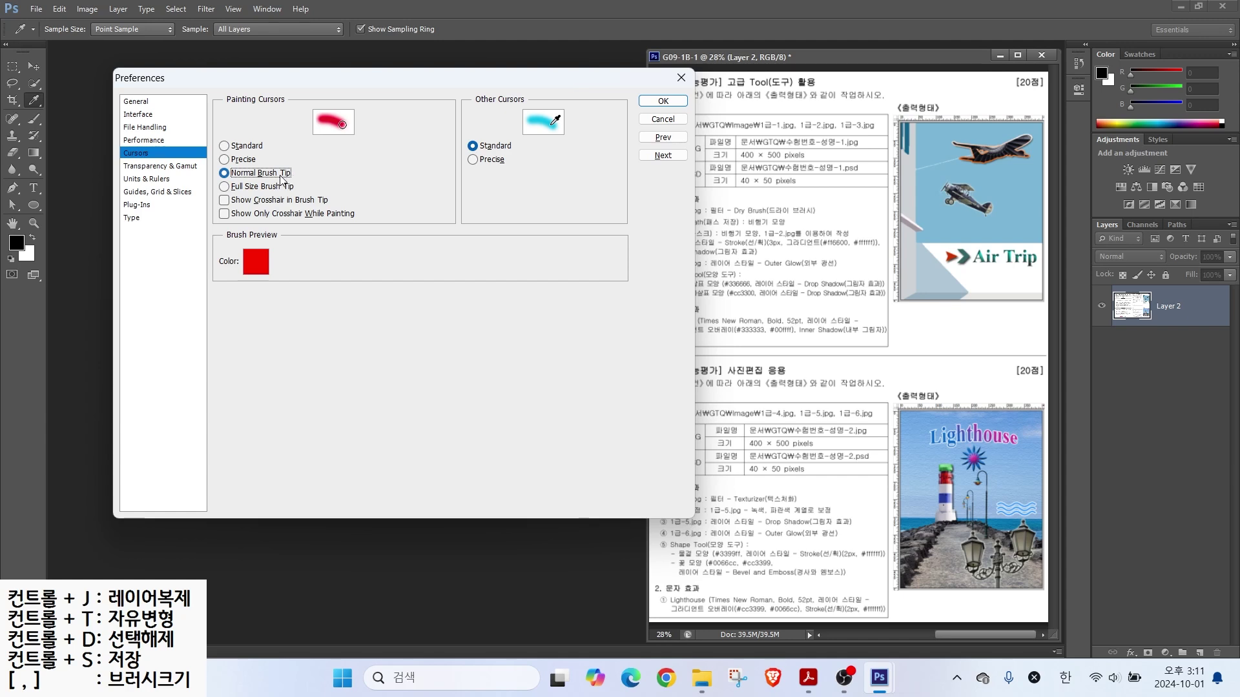
click(148, 180)
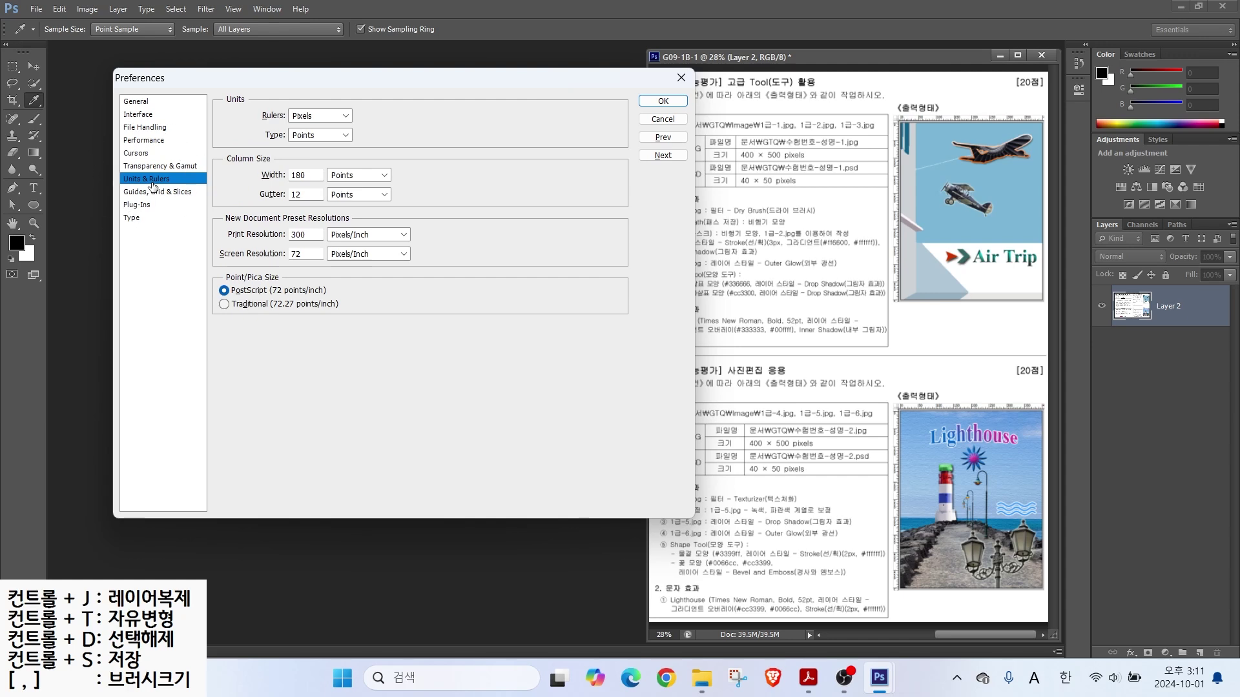
Step: Check Guides, Grid & Slices, keeping the guide colour Light Red, then view the Type page
key(alt)
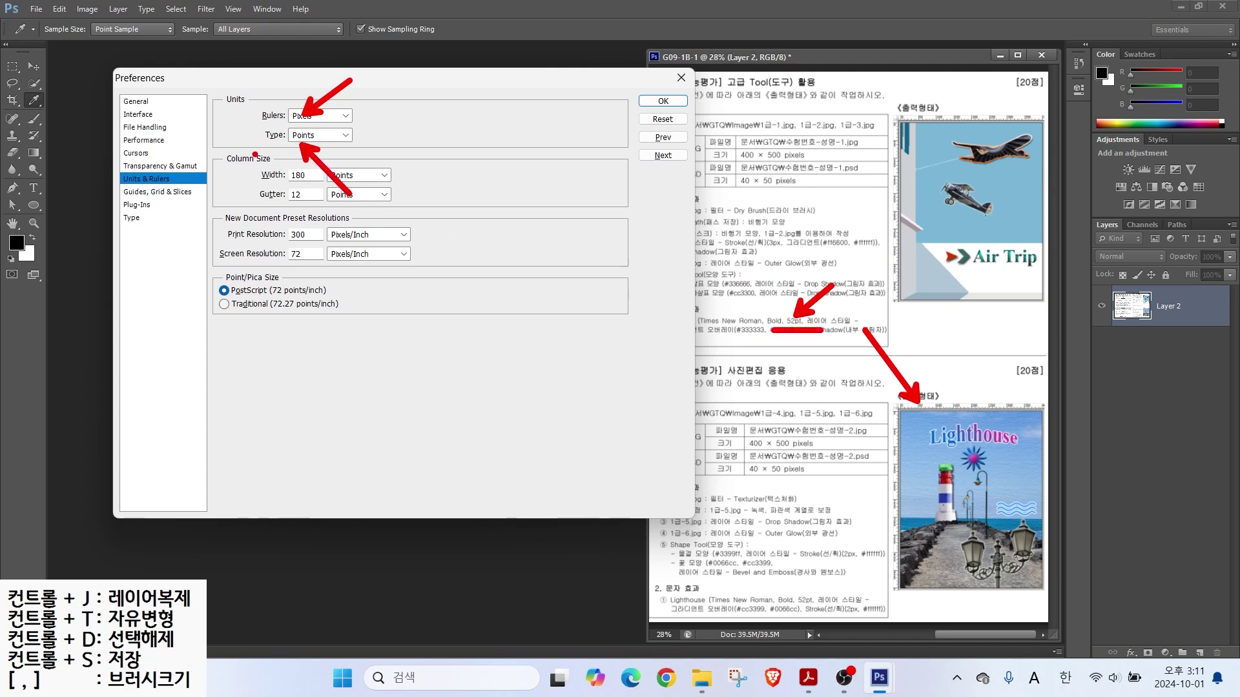
key(Escape)
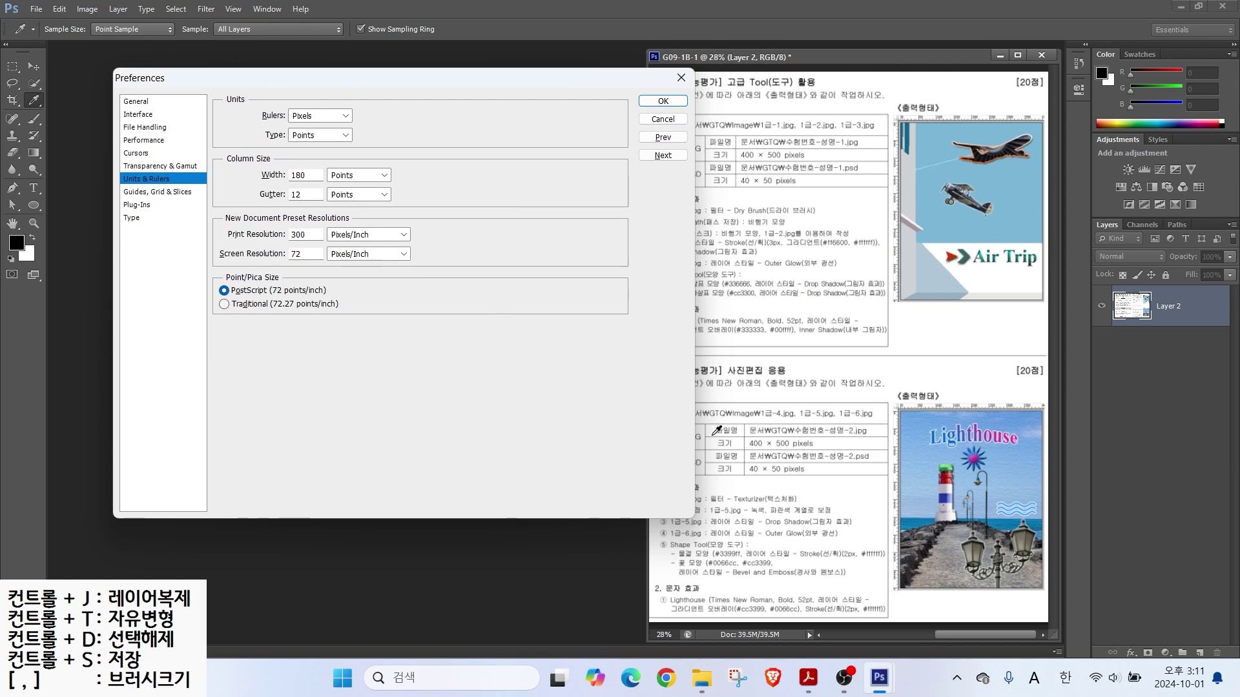
key(alt)
drag(867, 455, 1011, 455)
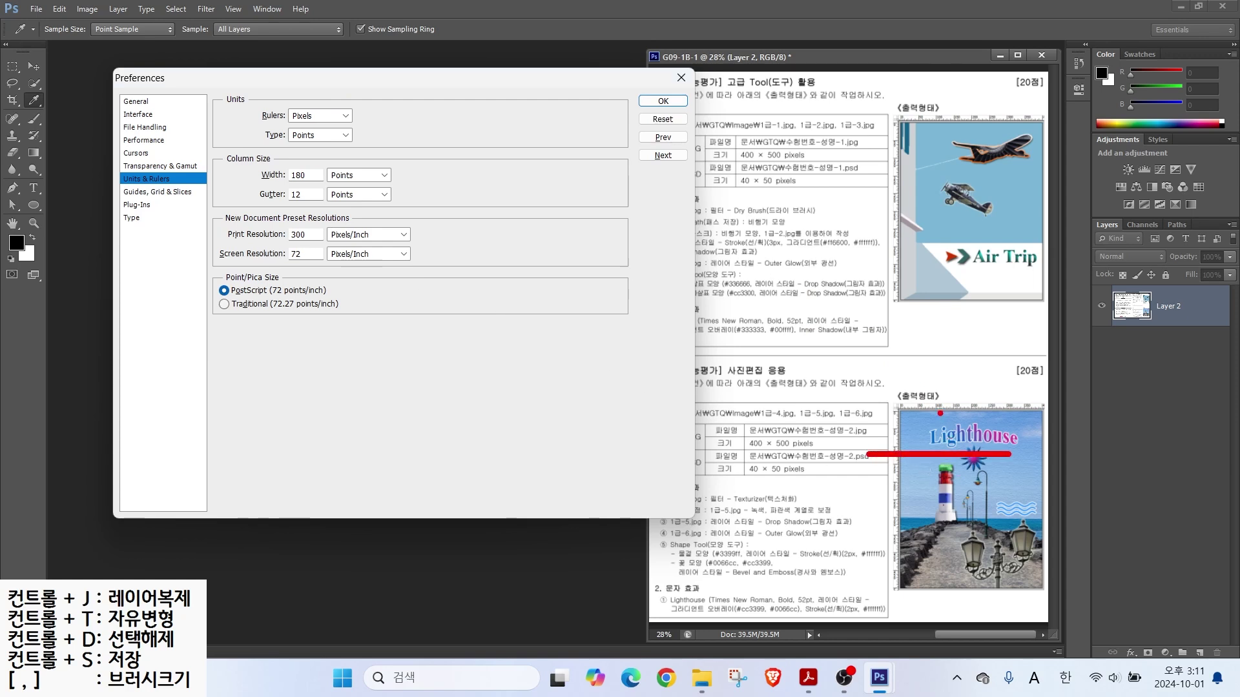
drag(922, 382, 921, 581)
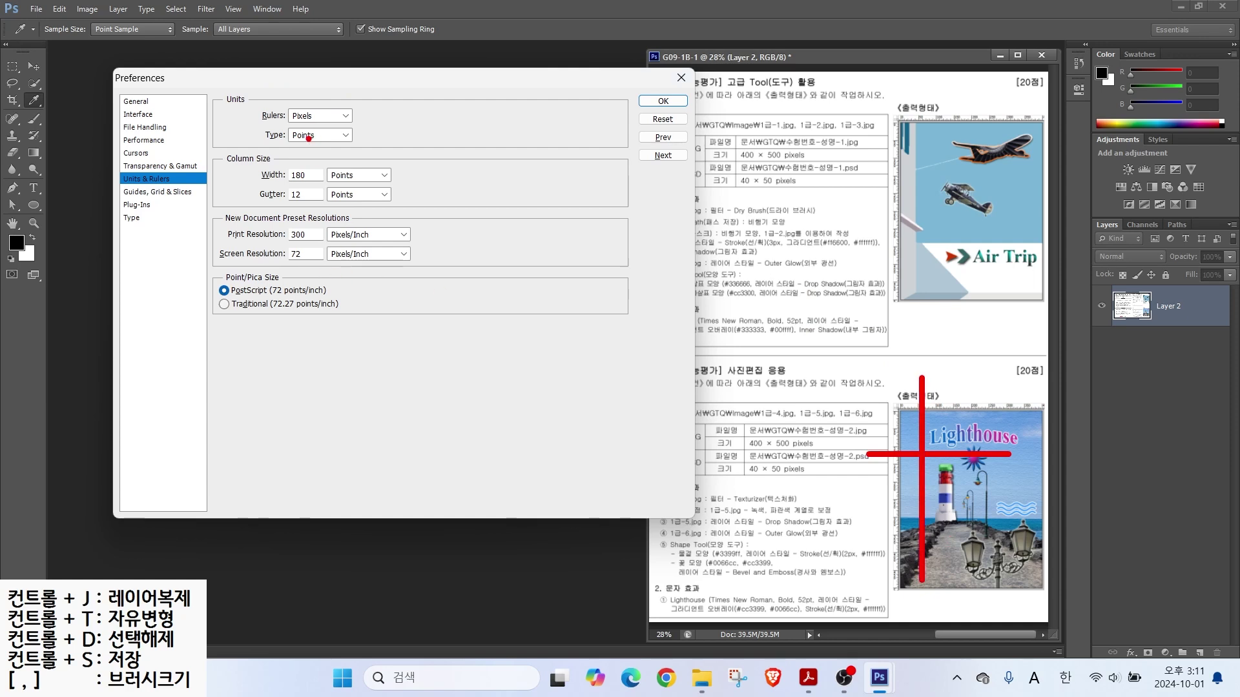
click(151, 193)
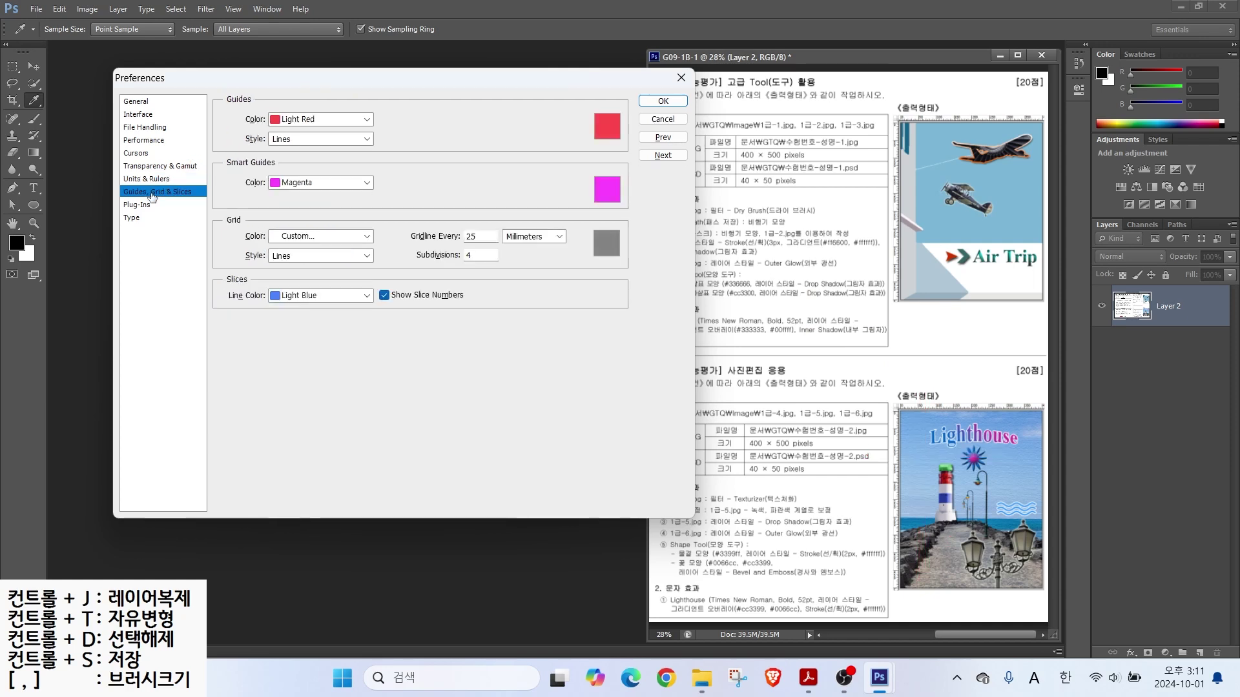
key(ctrl)
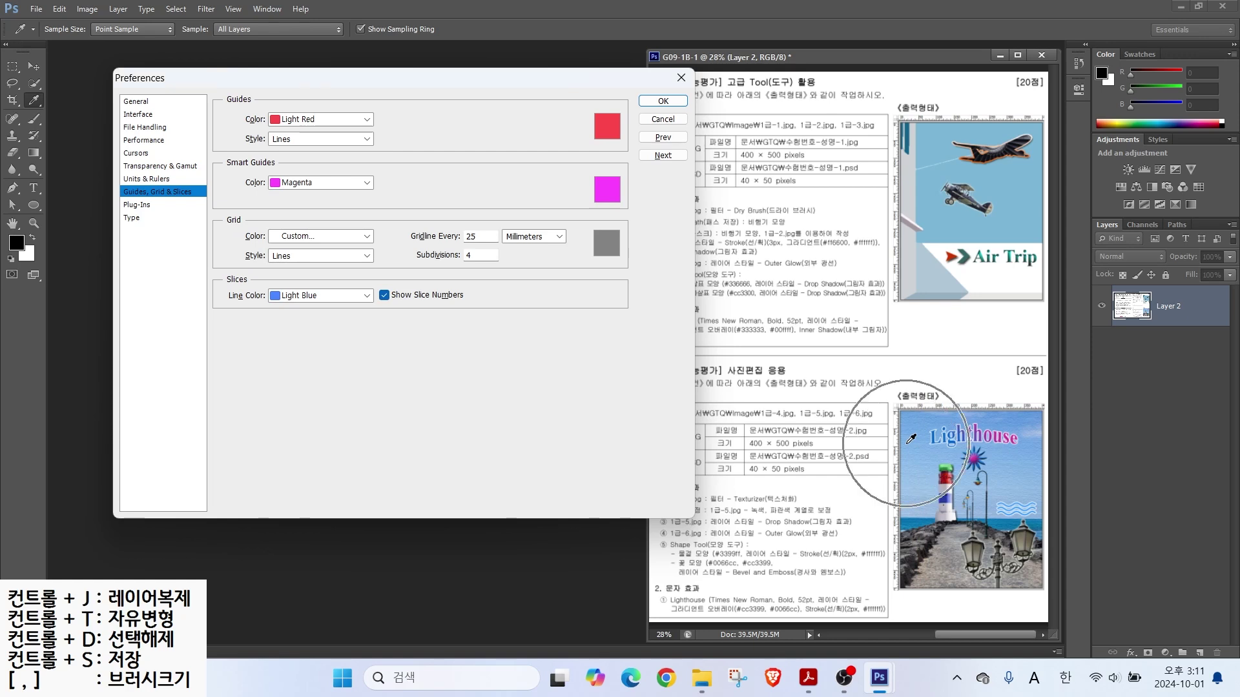
key(ctrl)
click(299, 119)
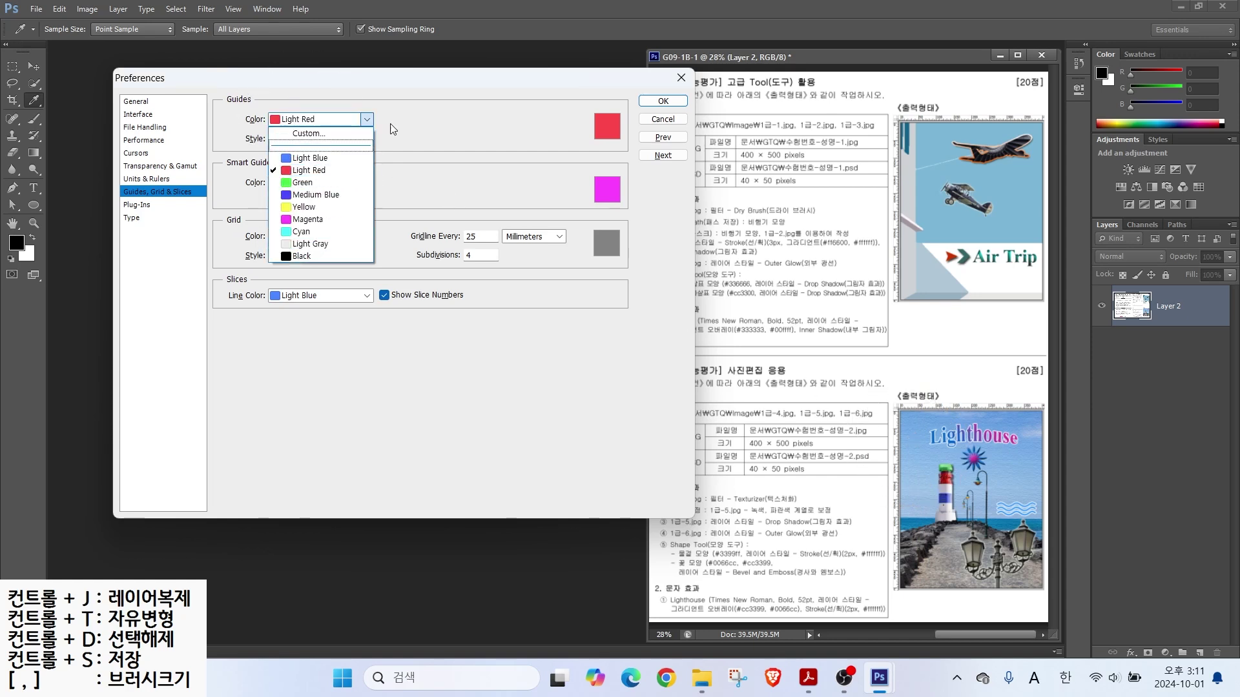
click(411, 137)
click(149, 219)
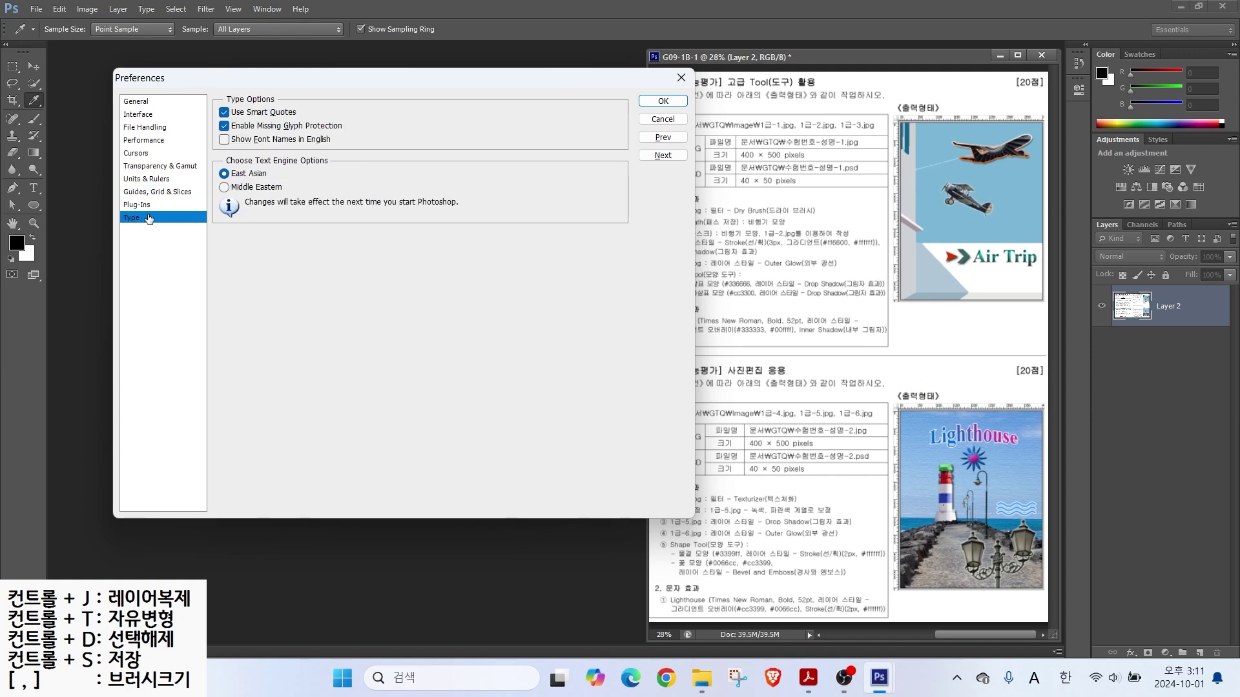
Step: Leave Show Font Names in English unchecked and close the Preferences dialog
key(alt)
drag(207, 127, 368, 150)
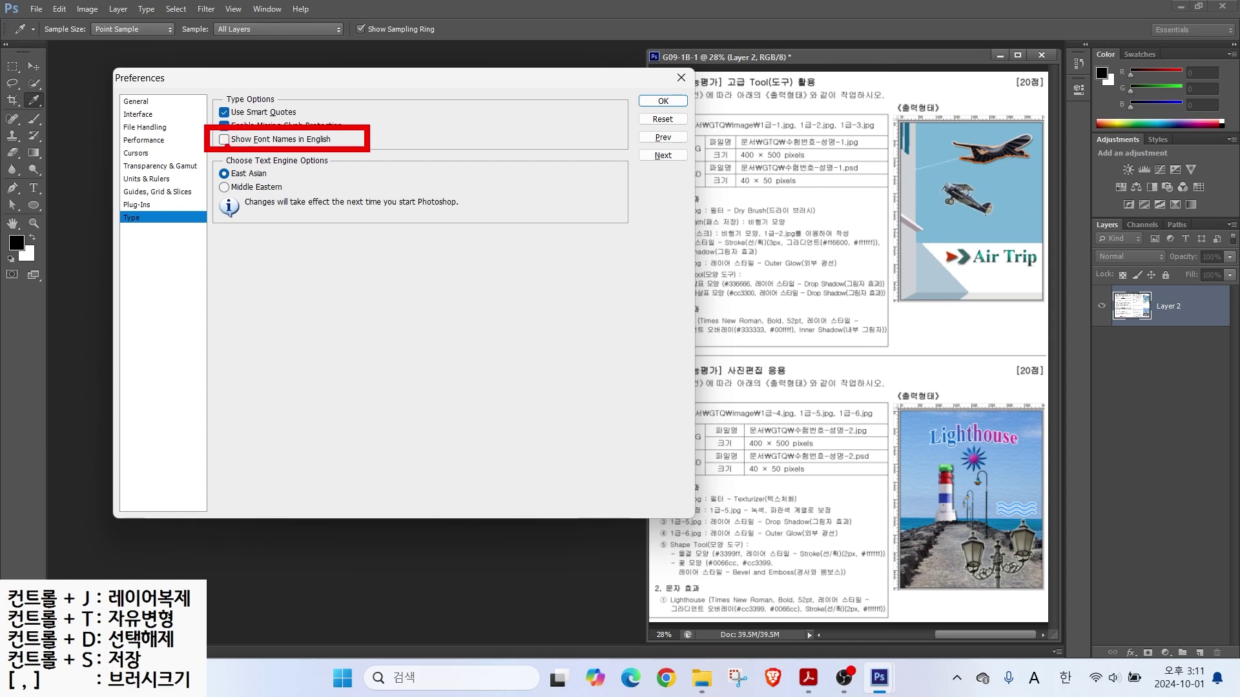
drag(227, 150, 258, 182)
key(Escape)
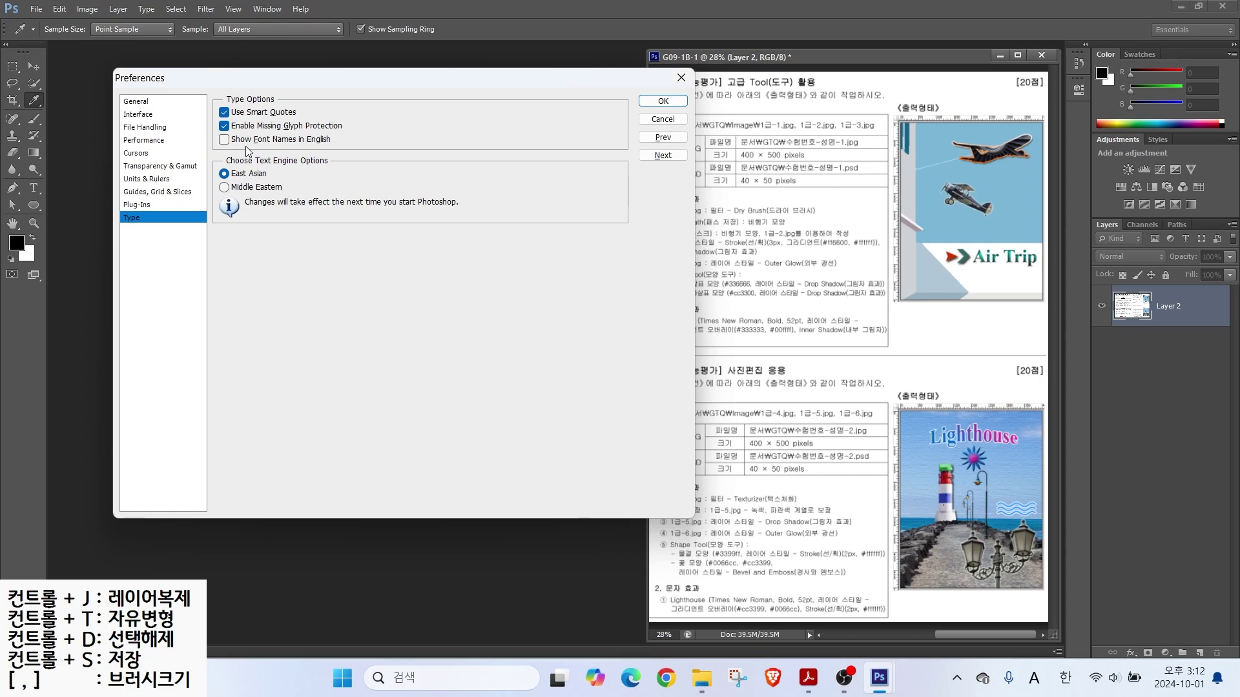
click(681, 77)
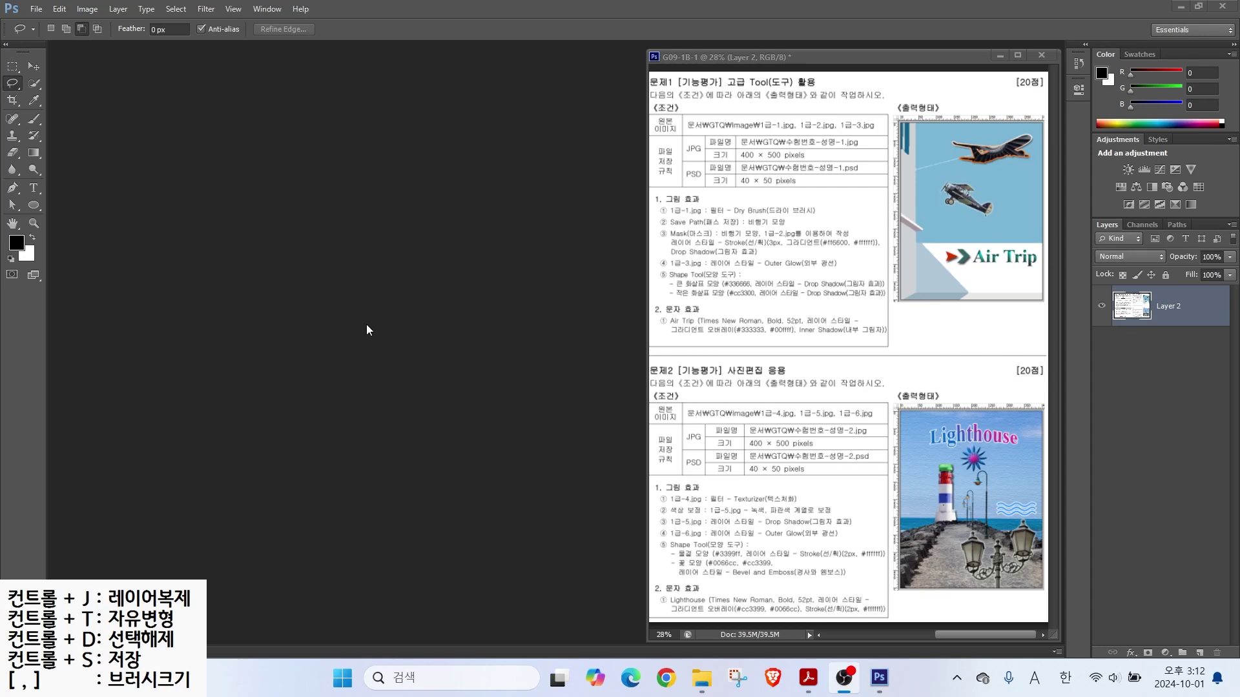
Step: Start a new document named with the exam number and the candidate's name
key(ctrl+2)
drag(715, 125, 882, 173)
drag(850, 234, 793, 173)
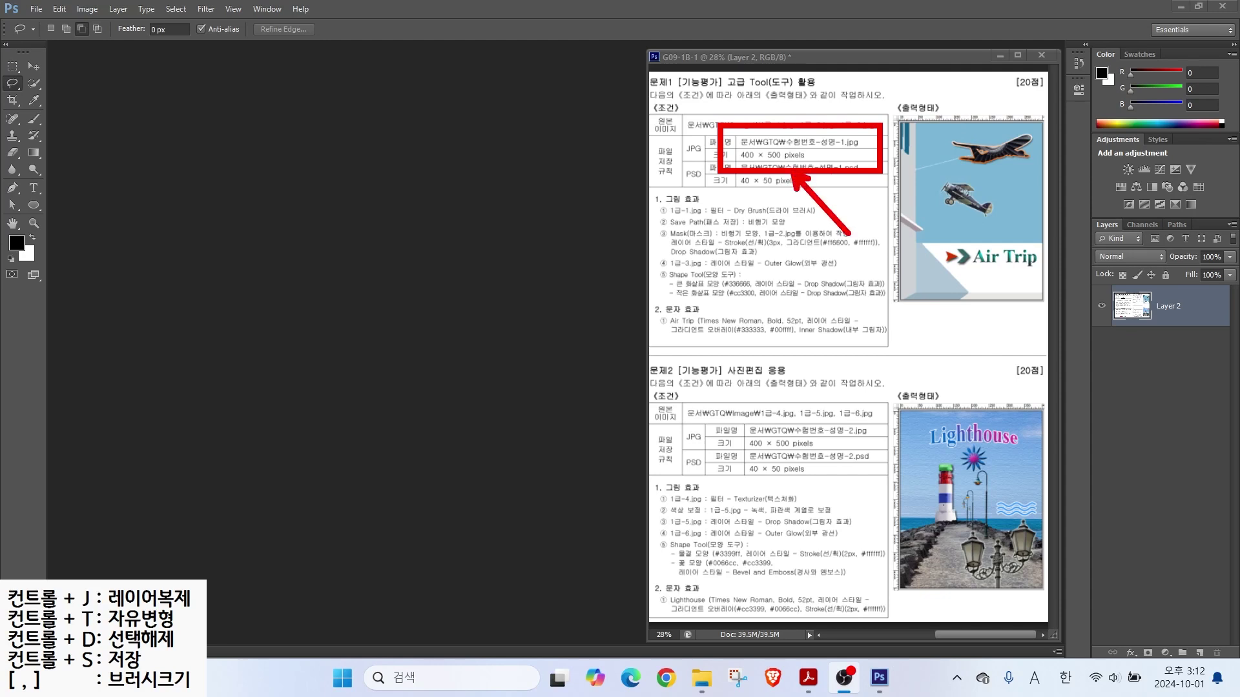
key(Escape)
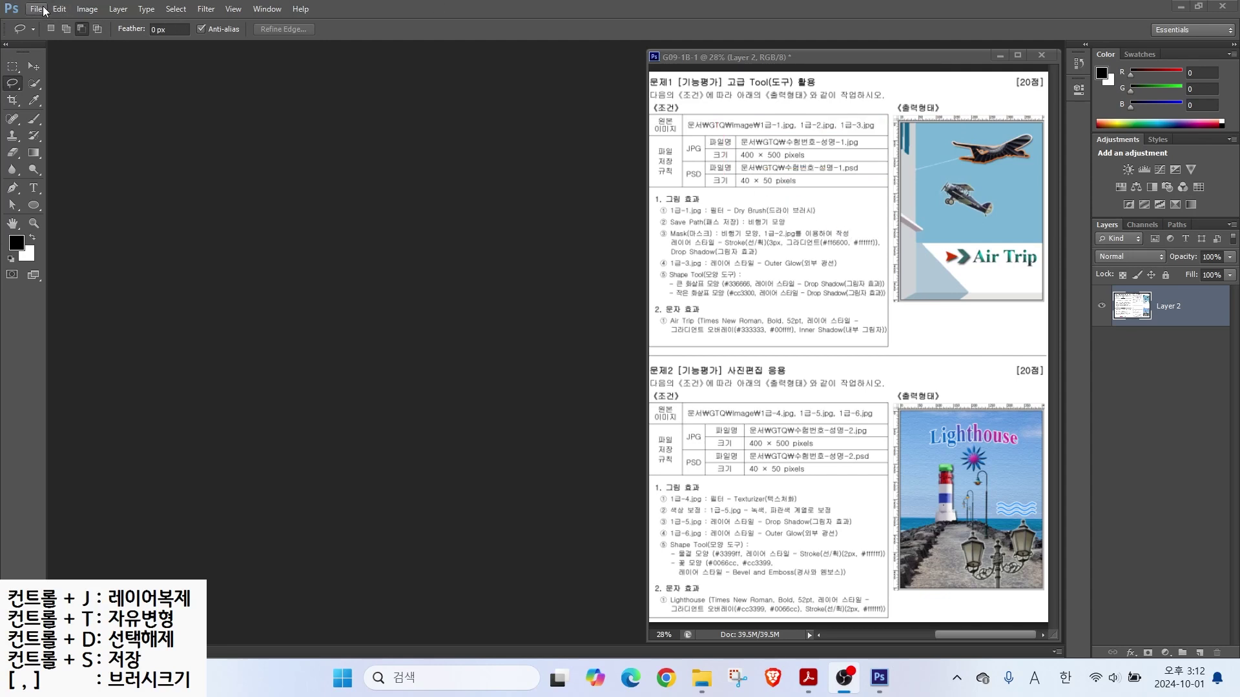
click(36, 9)
click(46, 19)
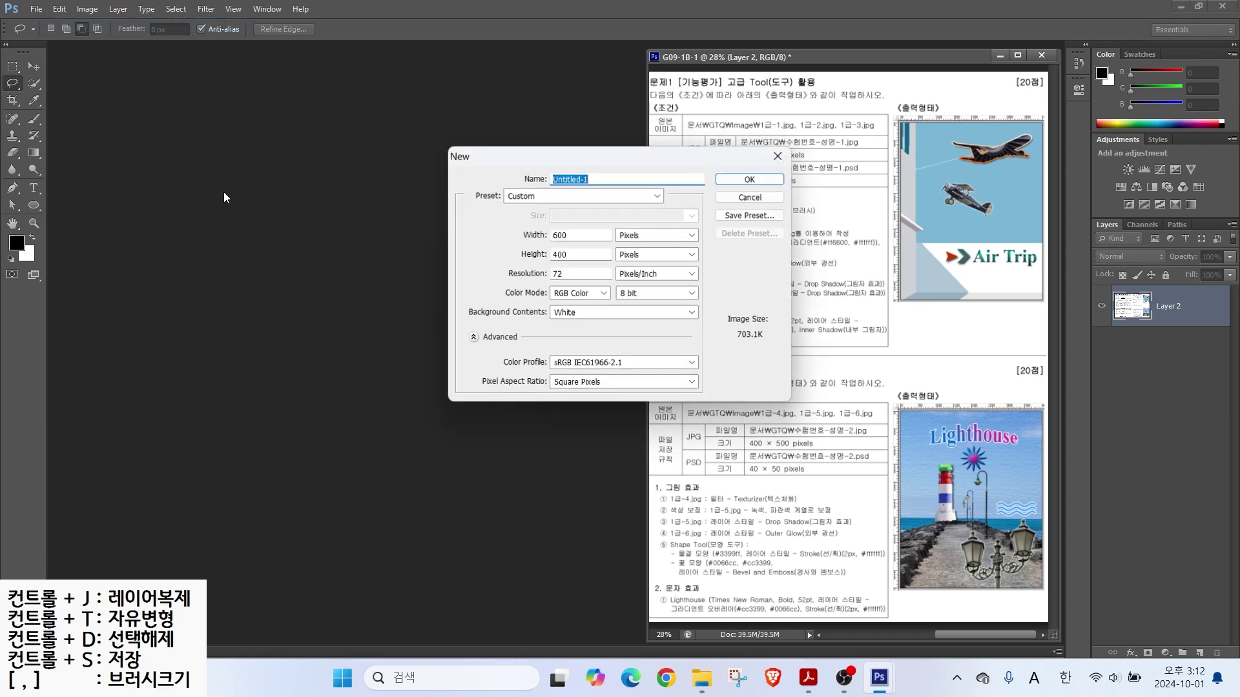
text(123)
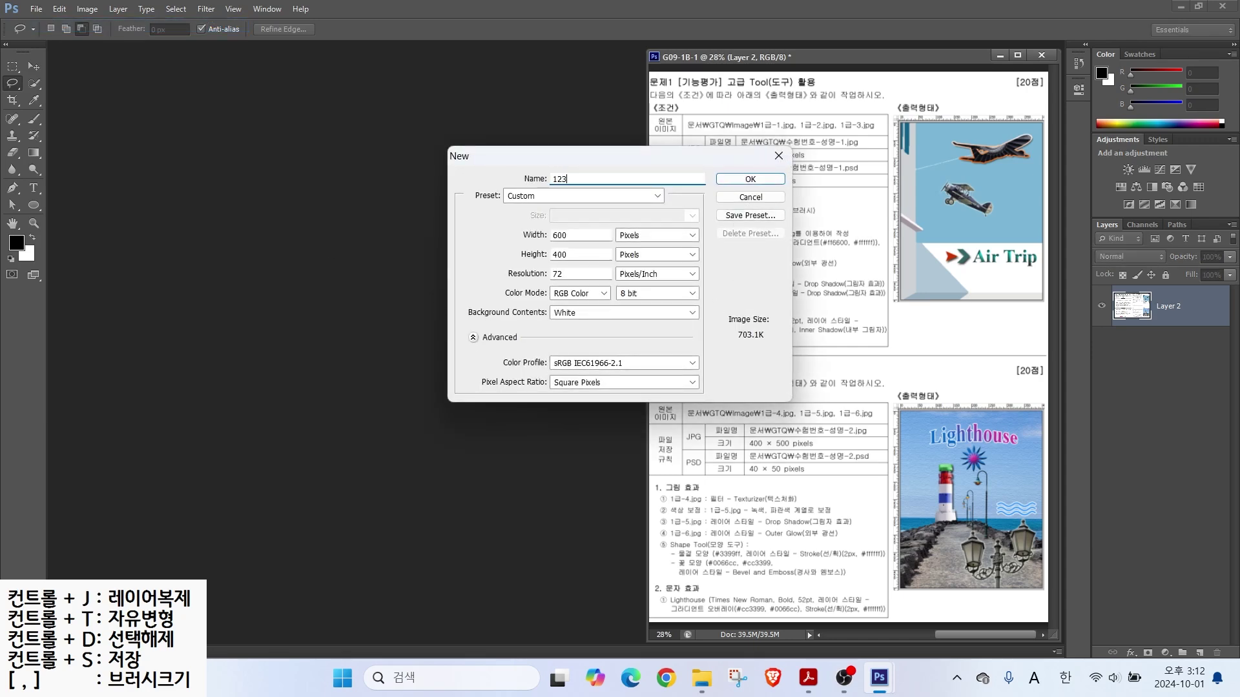
click(601, 192)
Step: Make the document 400 × 500 pixels, 72 ppi, RGB, white background
key(alt)
key(alt+w)
text(400)
key(Tab)
key(Tab)
text(500)
key(alt)
mouse_move(543, 261)
mouse_down()
mouse_move(579, 283)
mouse_move(597, 324)
mouse_move(503, 268)
mouse_move(524, 284)
mouse_up()
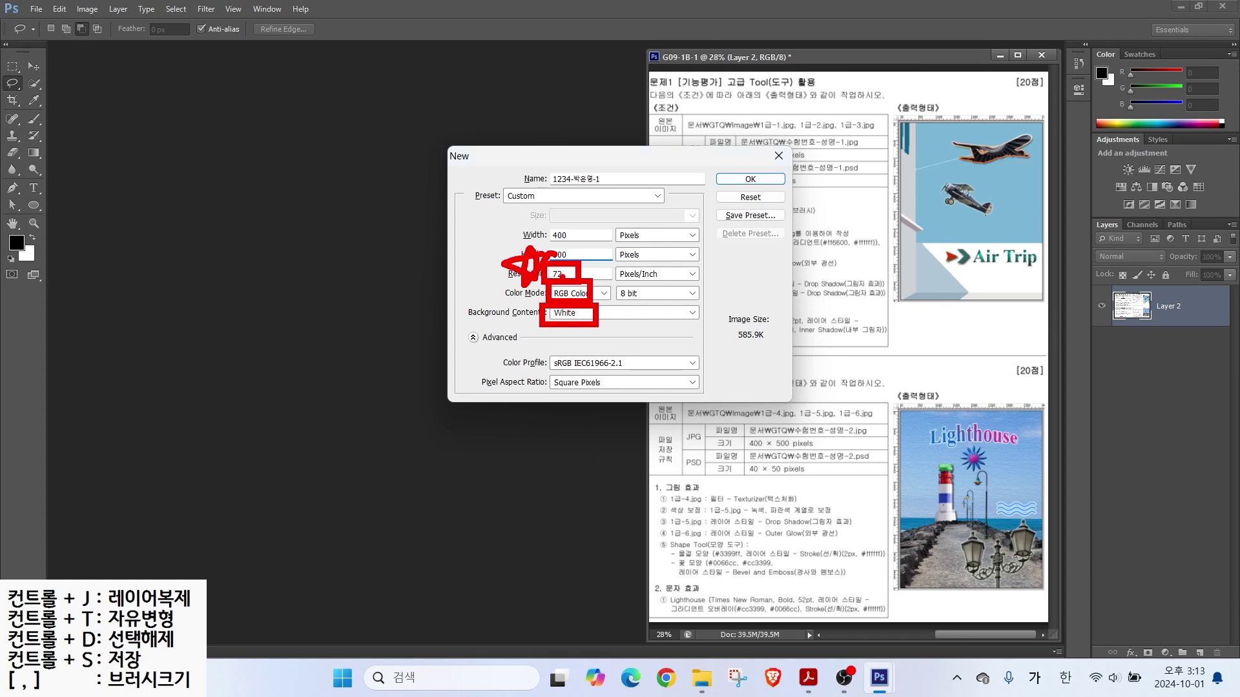
key(Escape)
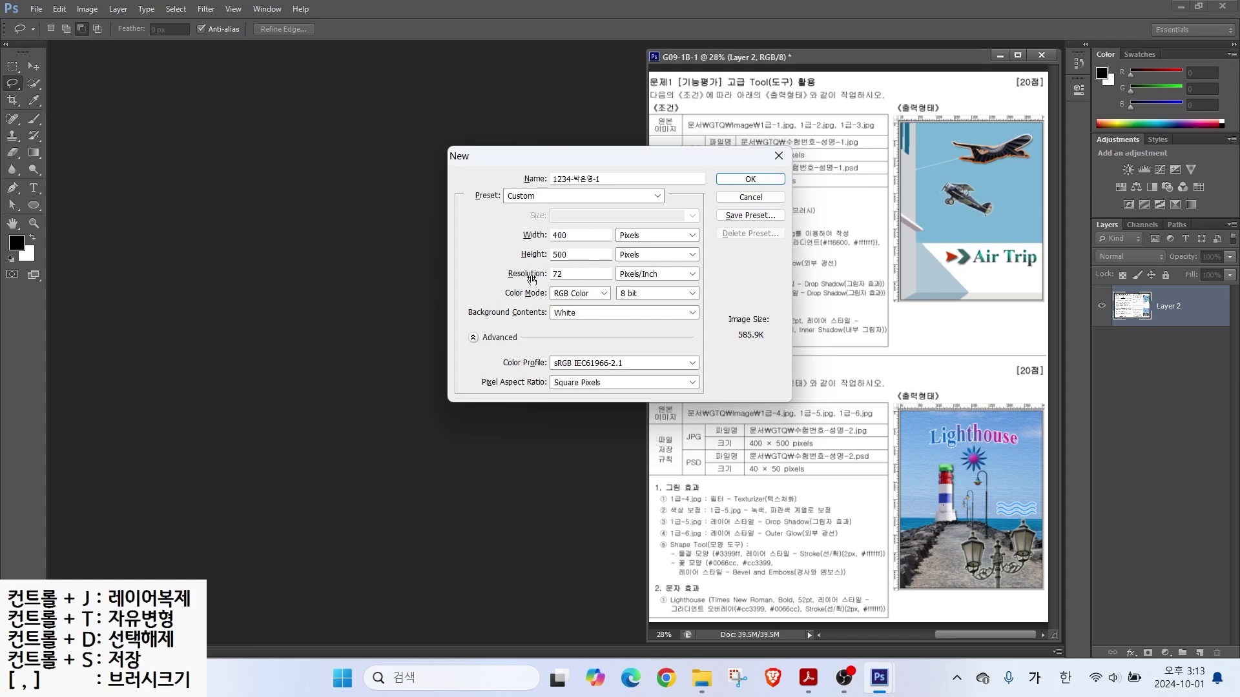
click(775, 180)
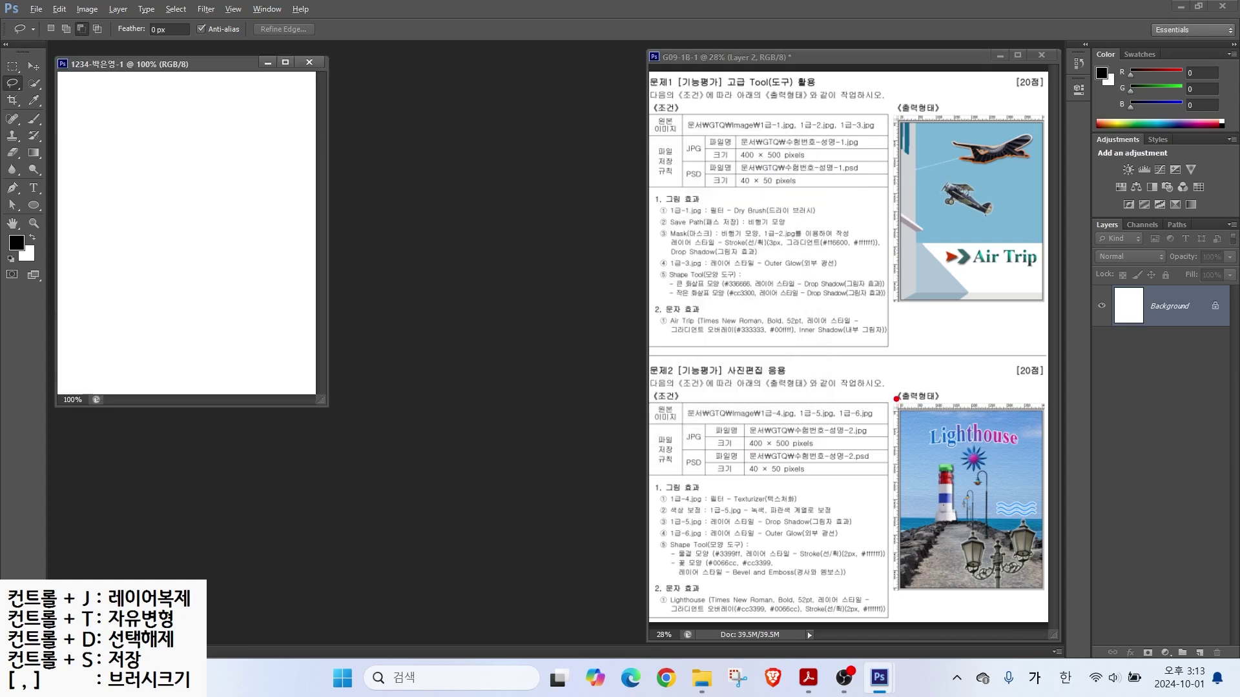
Step: Show rulers and fit the new document to the screen
drag(896, 398, 852, 354)
click(233, 9)
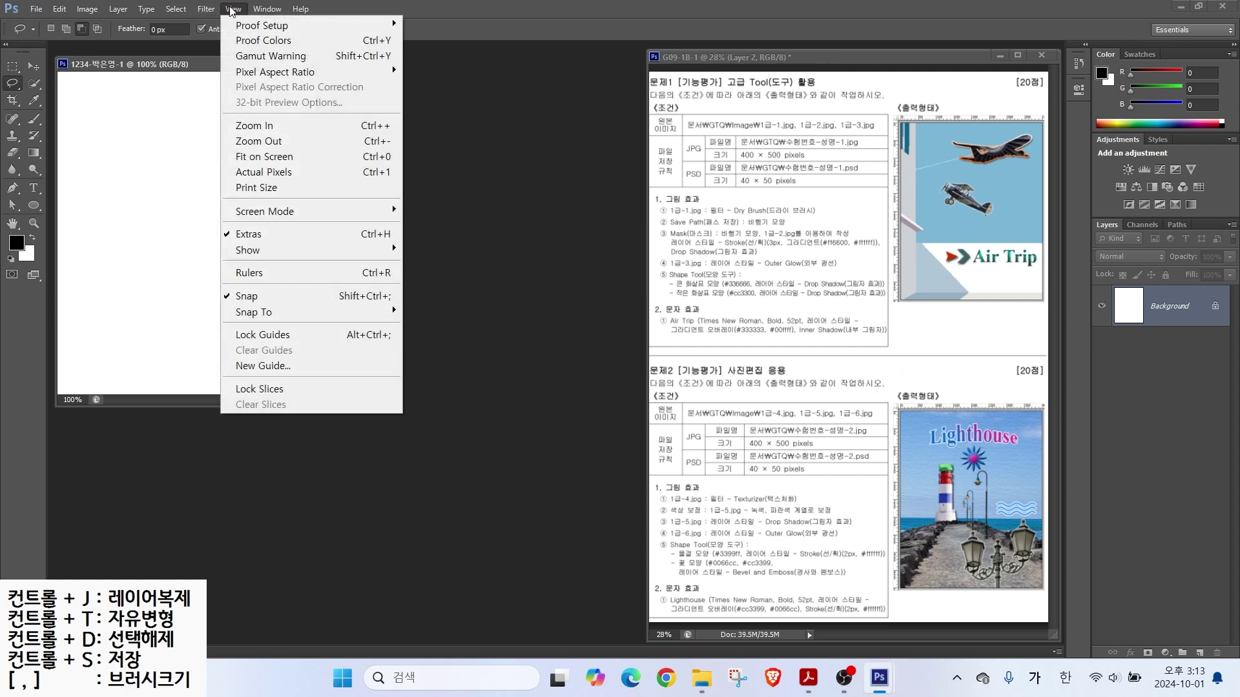
click(291, 273)
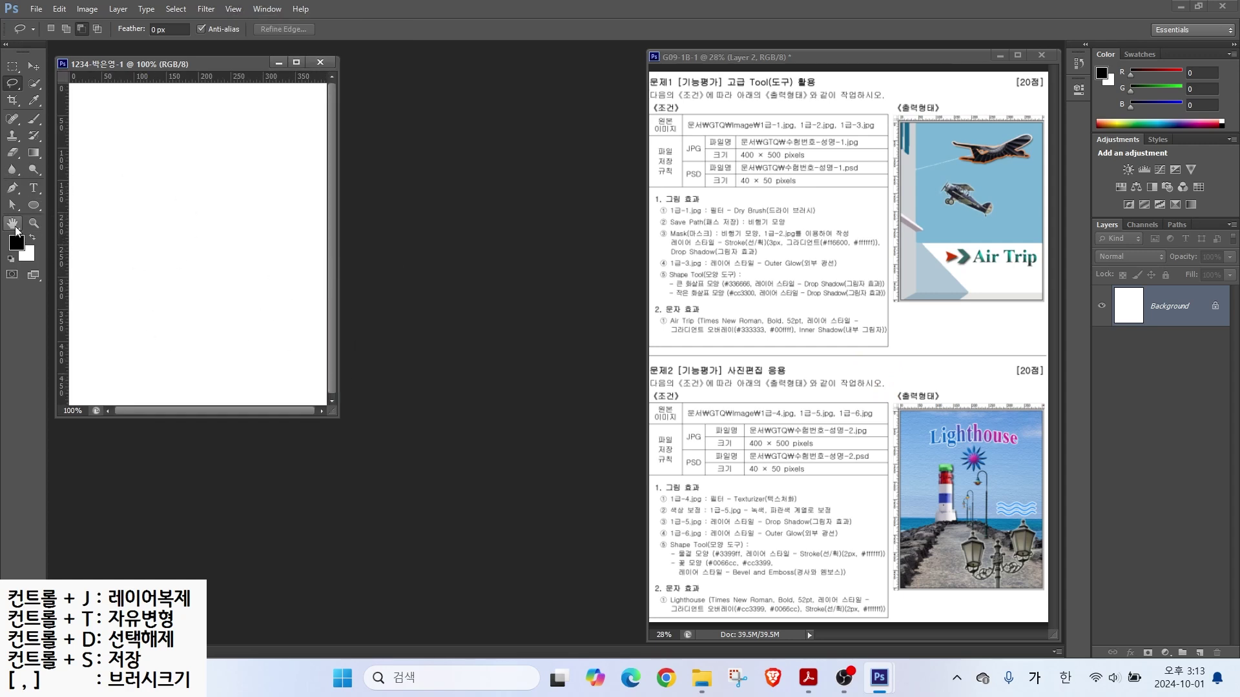
double_click(13, 224)
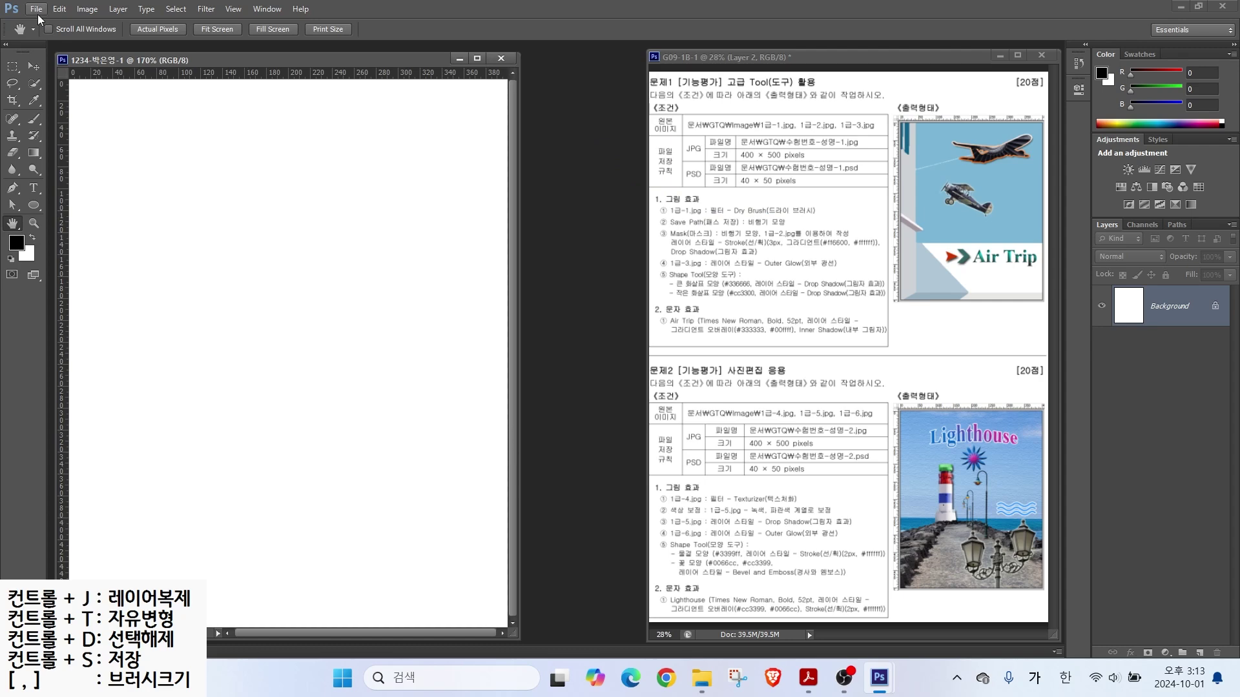
Step: Open 1급-1.jpg from Documents > GTQ > images
click(37, 10)
click(43, 42)
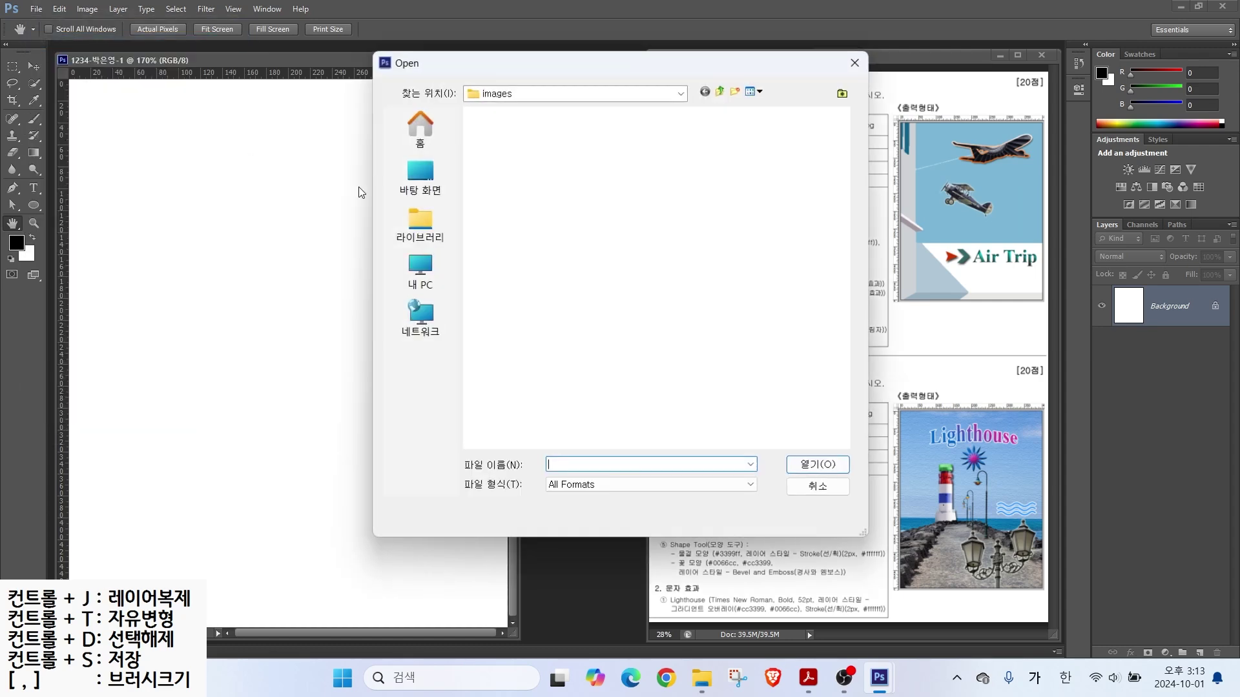
click(420, 217)
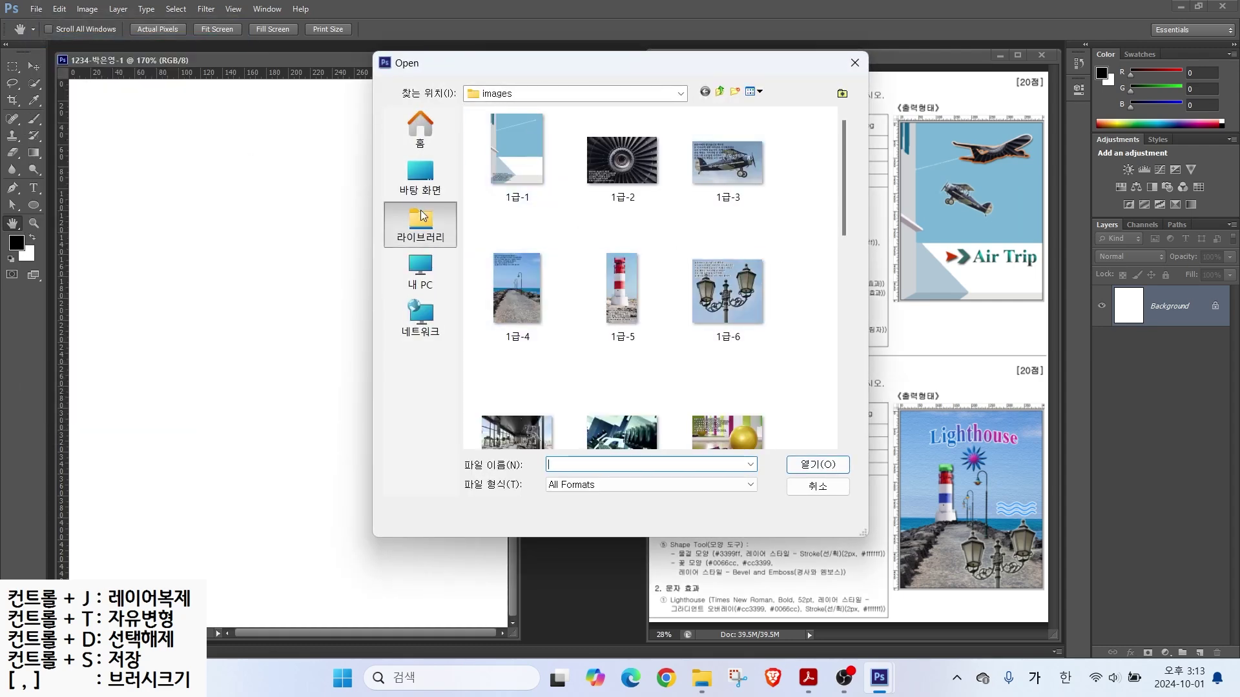
double_click(517, 132)
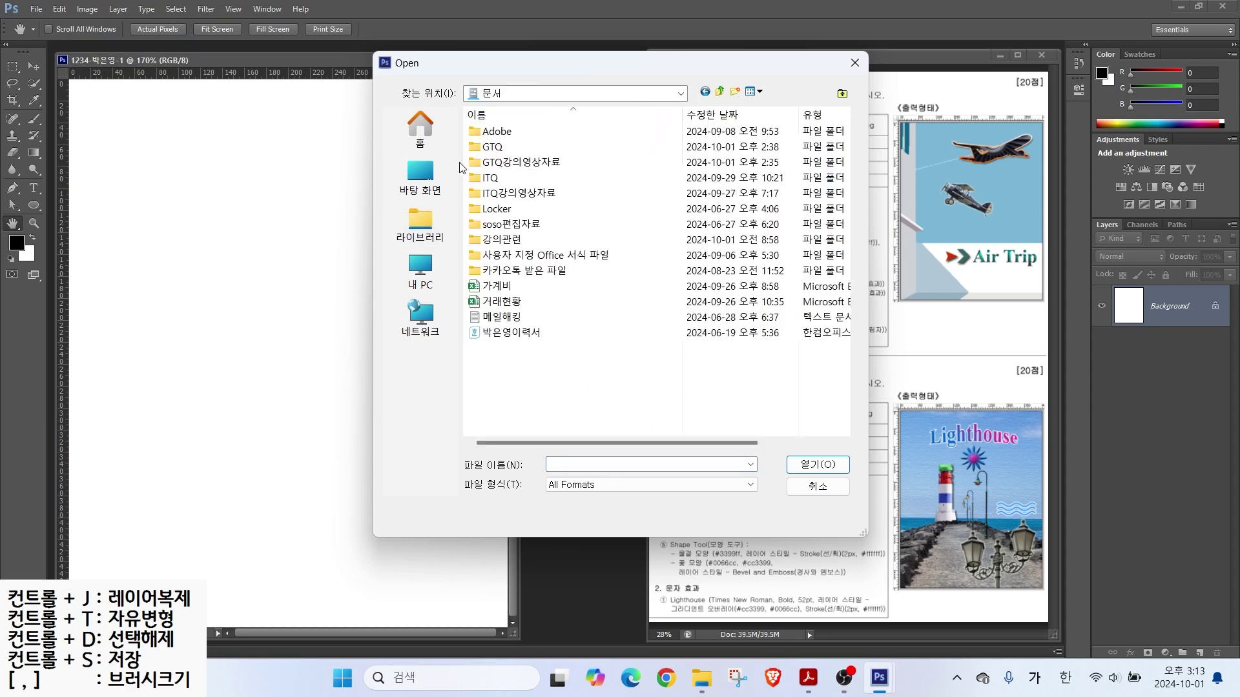
double_click(489, 147)
double_click(489, 135)
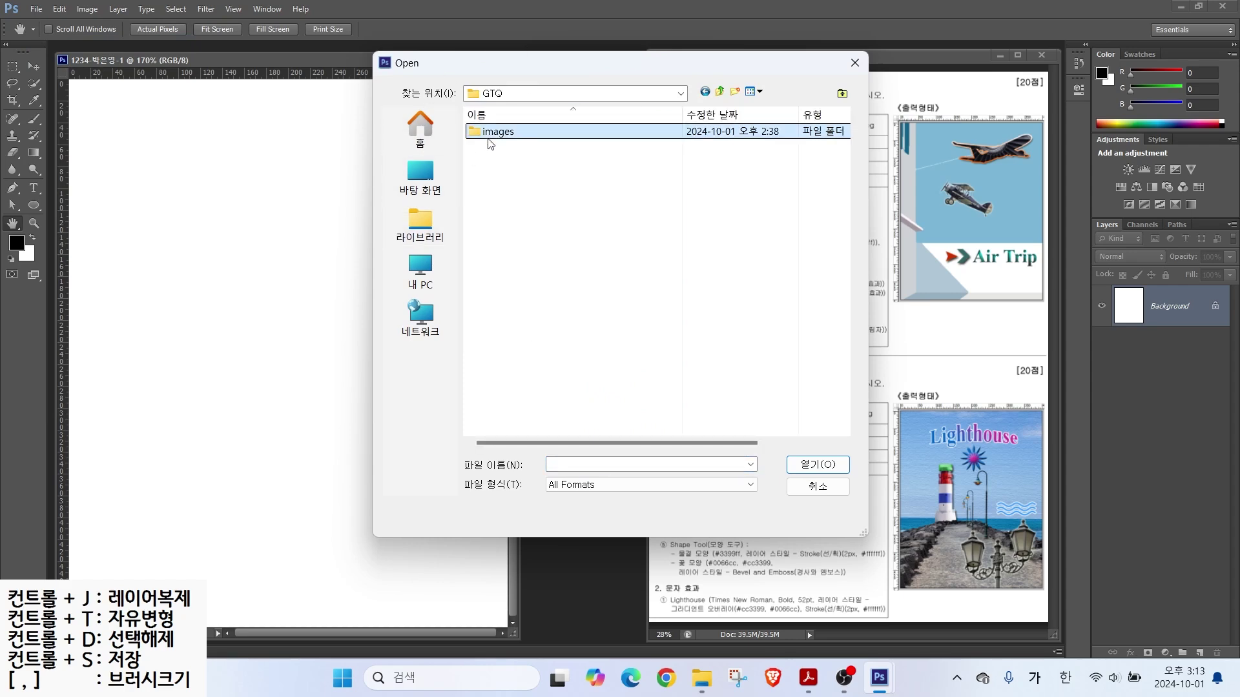
click(523, 163)
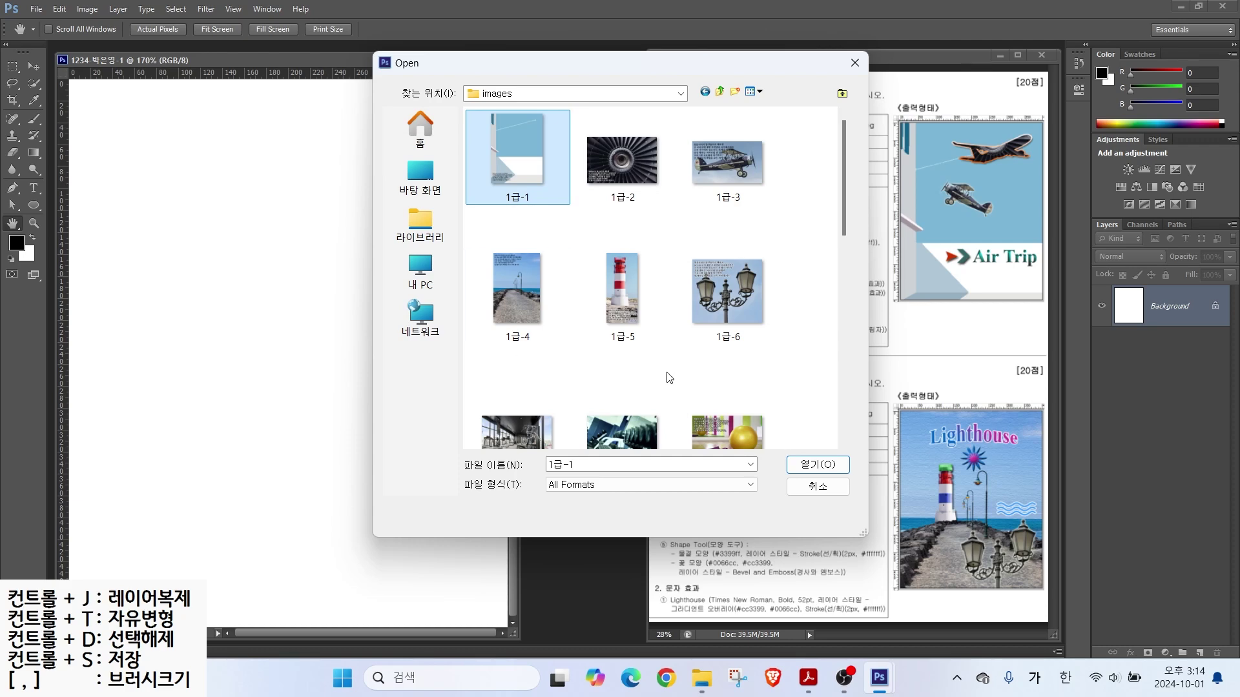
click(808, 463)
drag(214, 83, 521, 144)
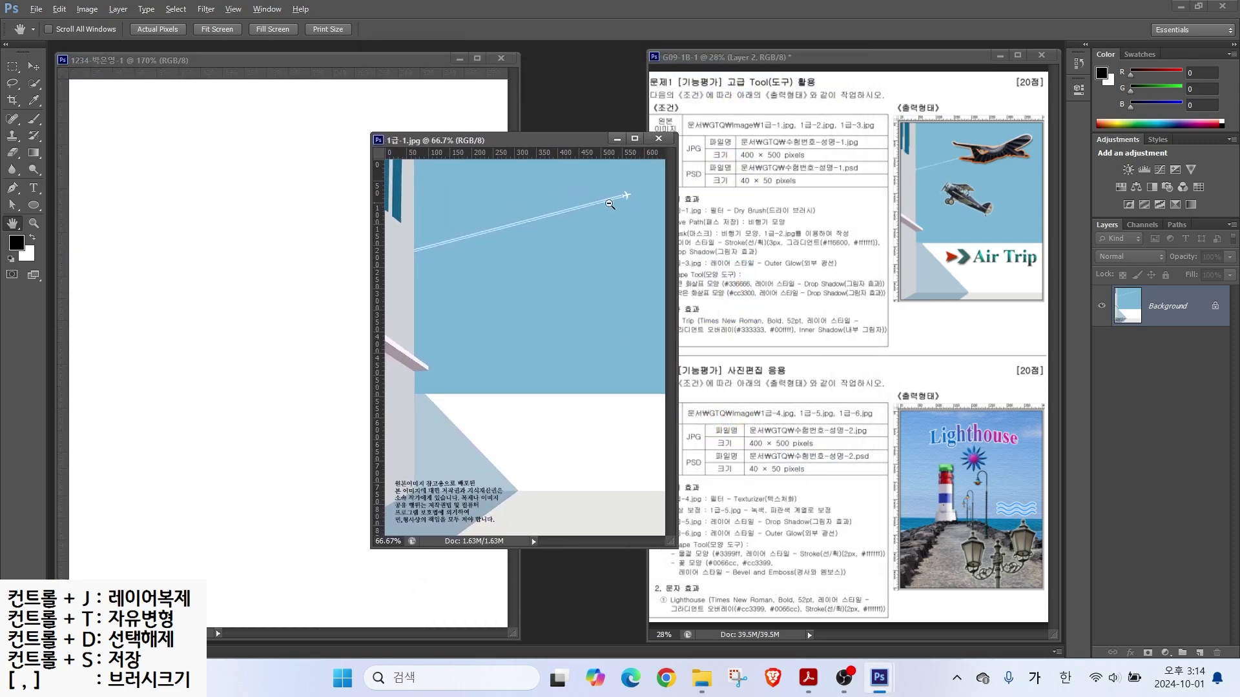
drag(651, 143, 712, 119)
mouse_move(660, 168)
mouse_down()
mouse_move(629, 147)
mouse_move(681, 181)
mouse_up()
key(Escape)
Step: Resize the image to 400 pixels wide in Image Size
click(87, 9)
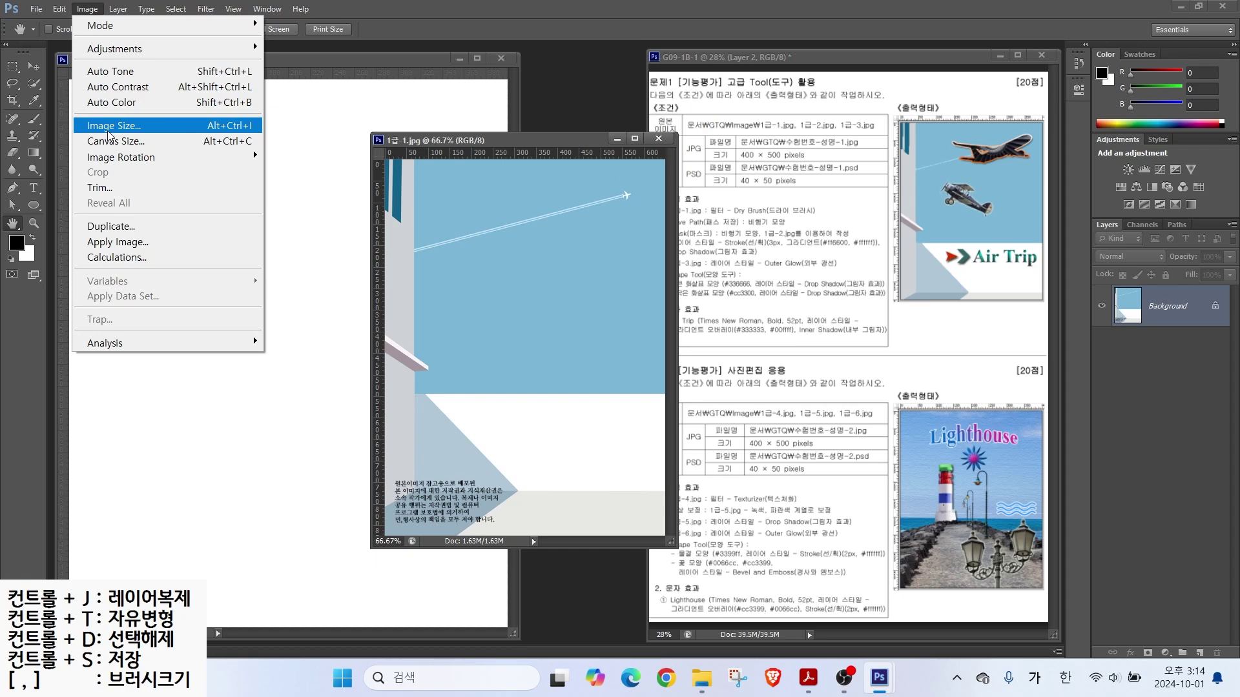
click(108, 127)
text(400)
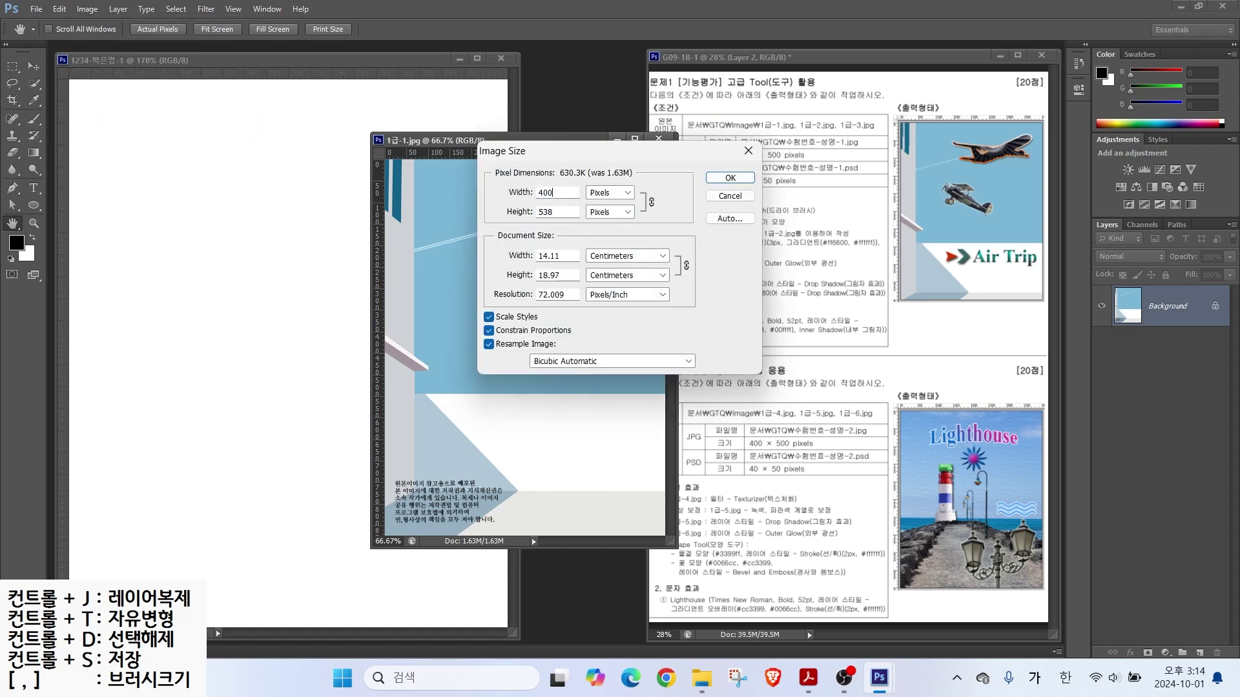
click(551, 220)
key(BackSpace)
key(BackSpace)
key(Tab)
text(500)
click(559, 195)
drag(561, 193, 497, 191)
text(400)
click(735, 180)
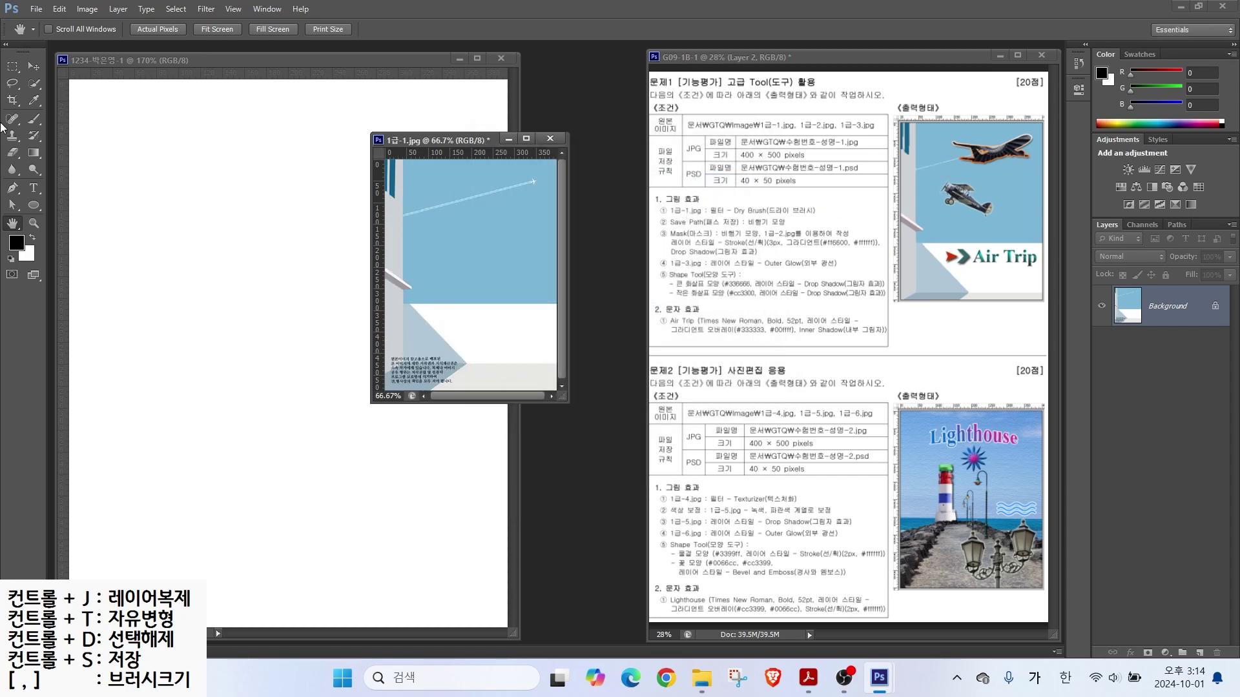
Step: Drag the 1급-1 photo into the new document with the Move tool and rename its layer 1-1
click(33, 66)
drag(445, 284, 318, 401)
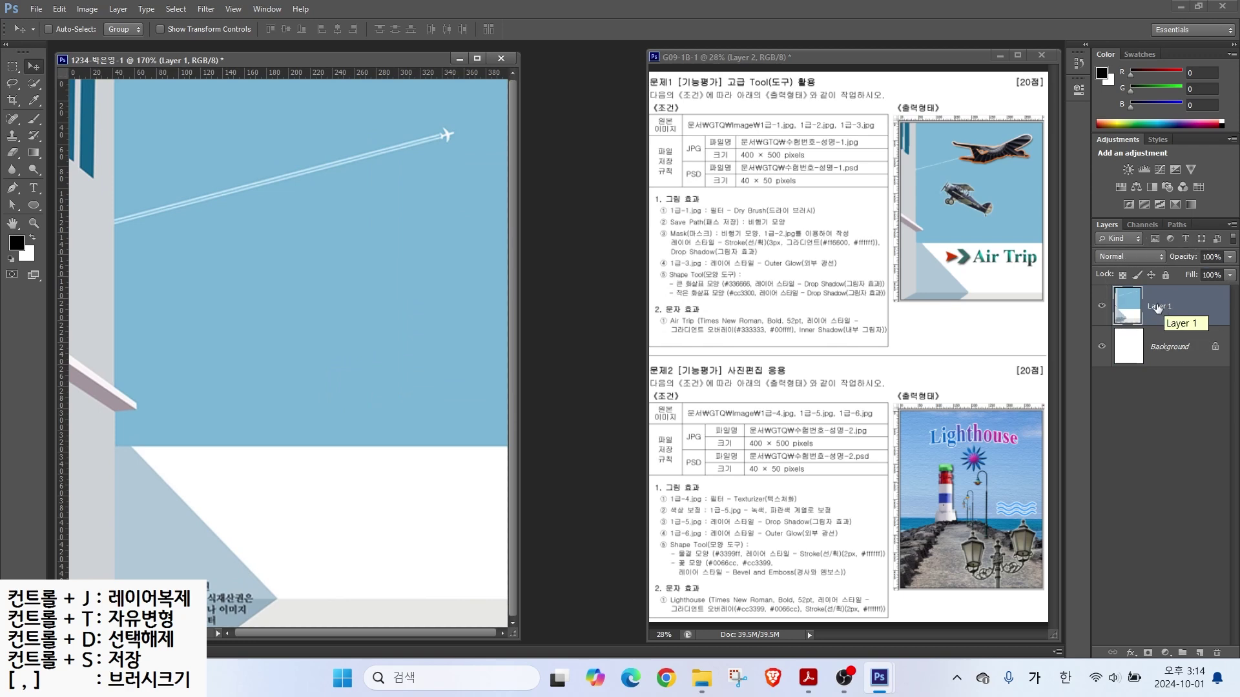
double_click(1157, 307)
text(1-1)
key(Return)
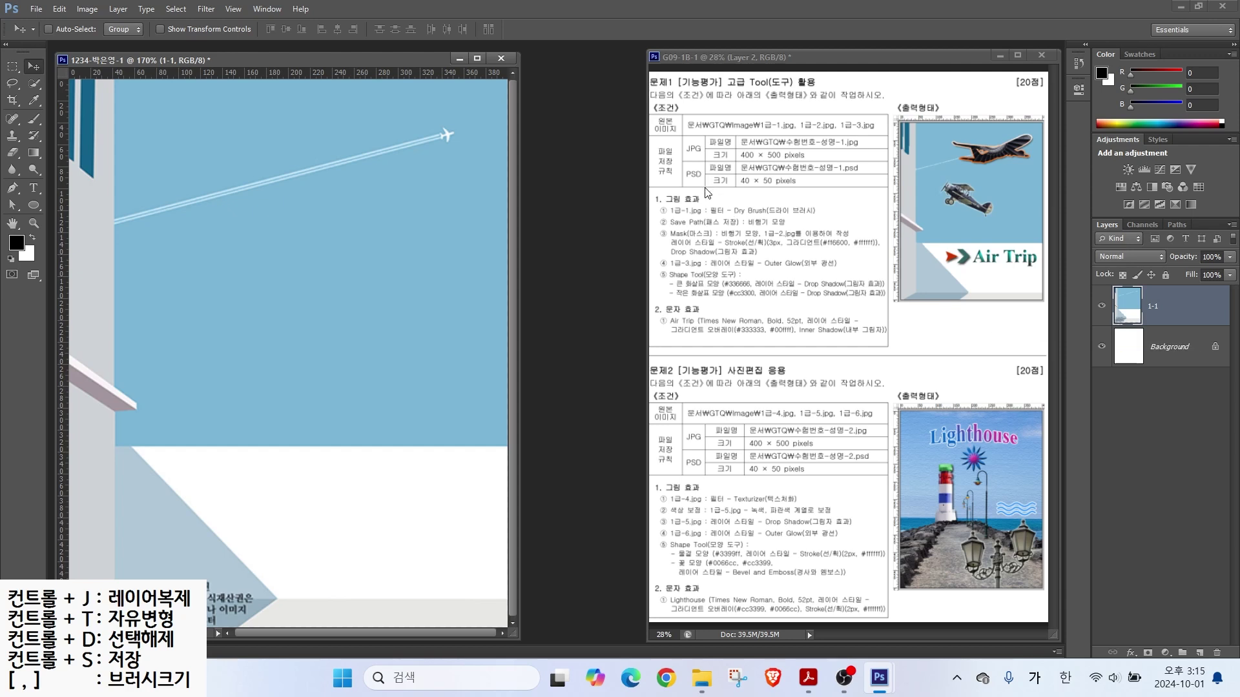
Step: Apply Filter Gallery > Artistic > Dry Brush with Brush Size 2, Detail 8, Texture 1
click(205, 9)
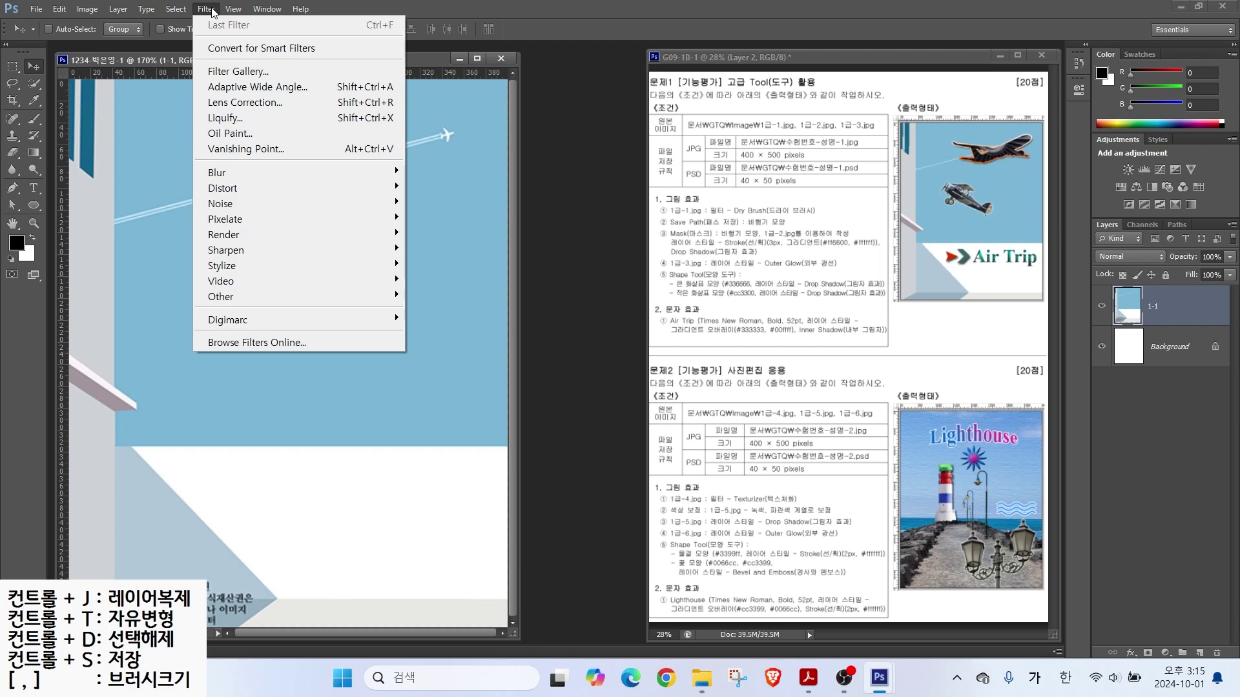
click(223, 78)
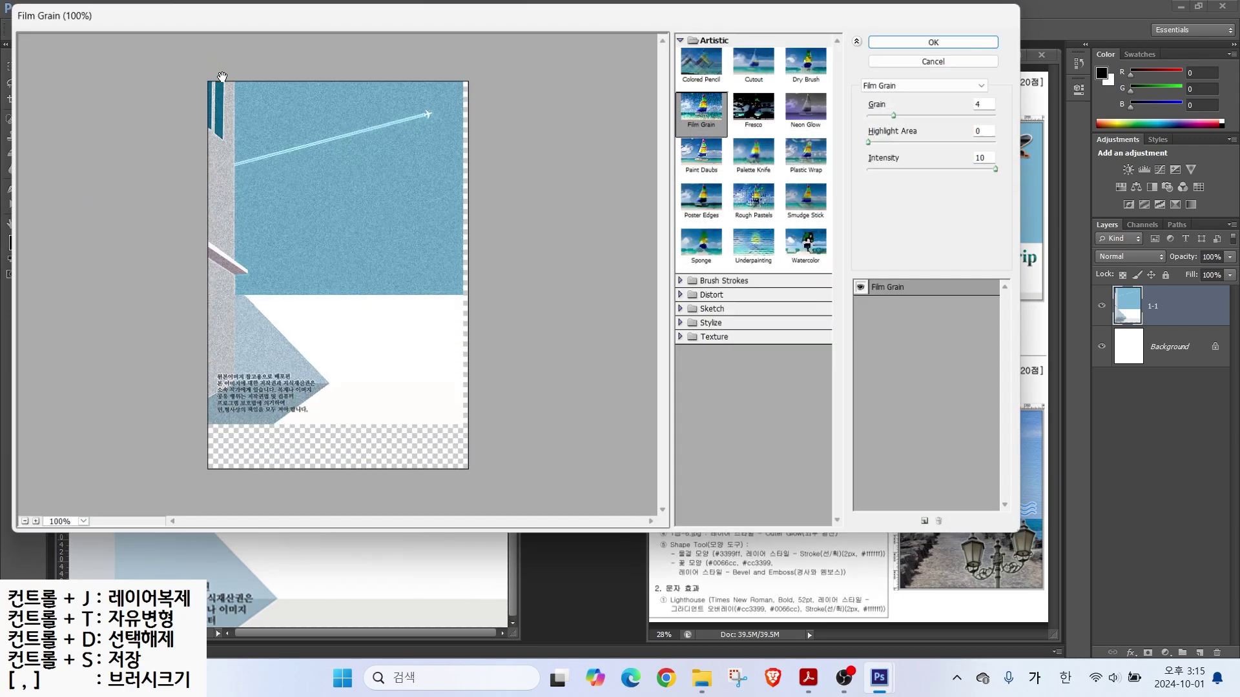
click(809, 61)
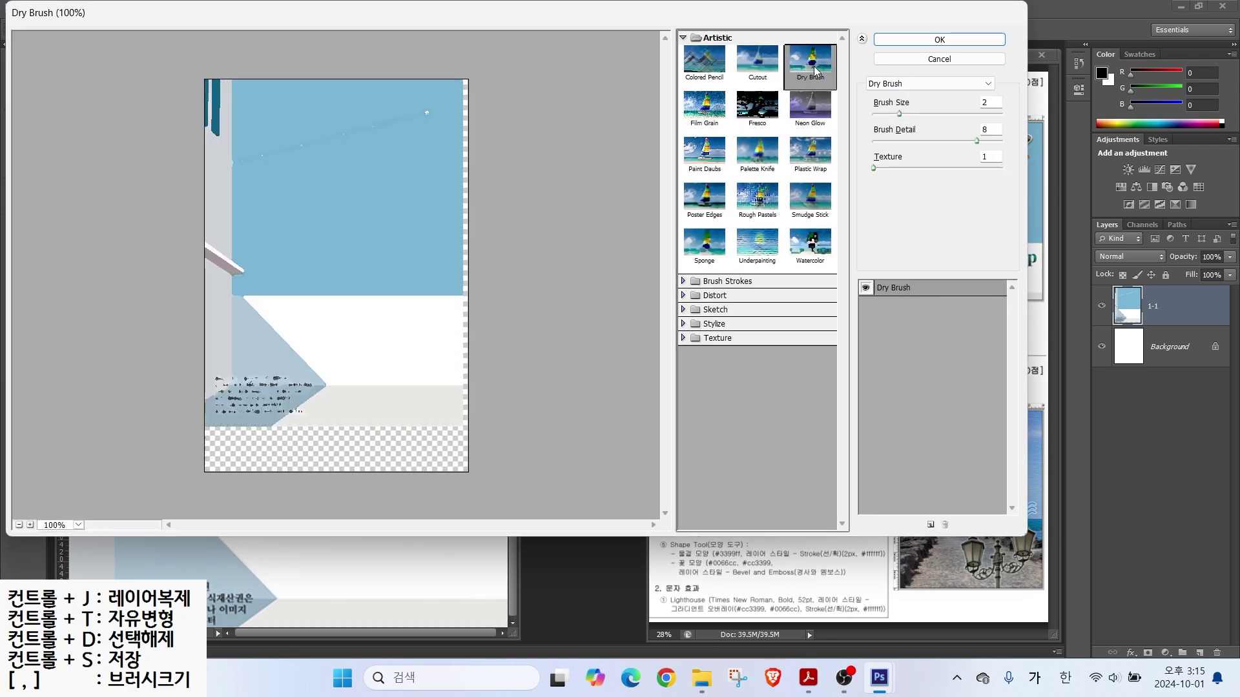
click(911, 83)
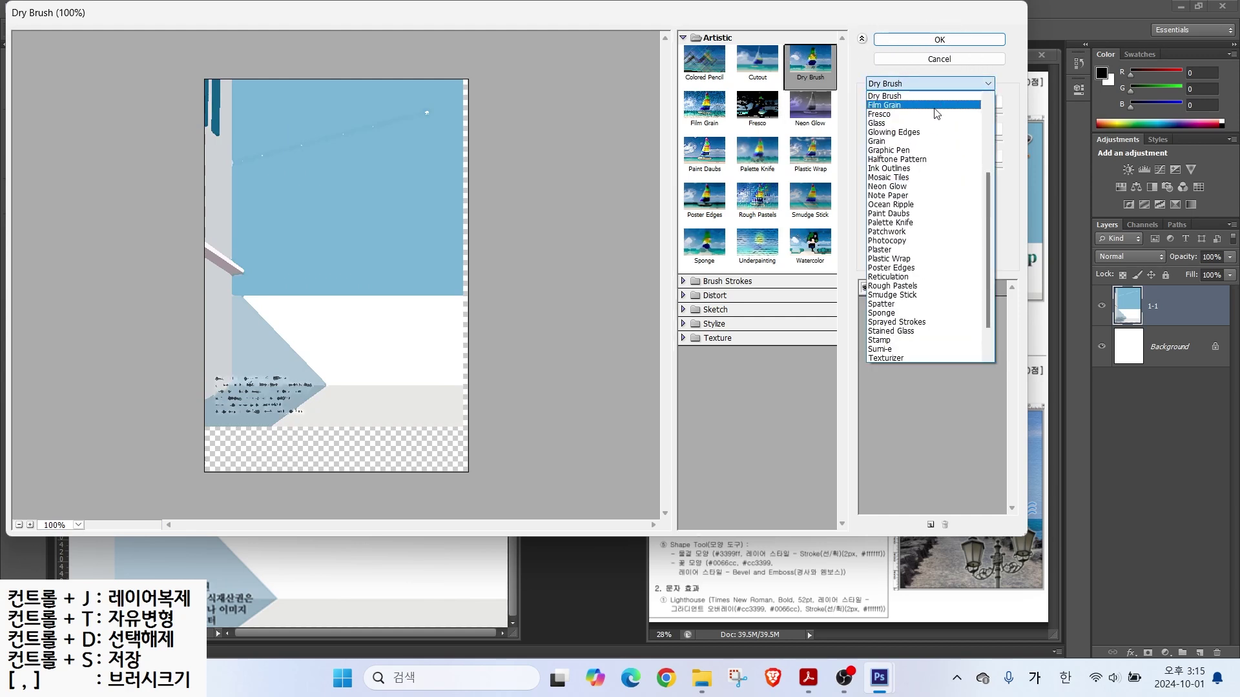
click(878, 83)
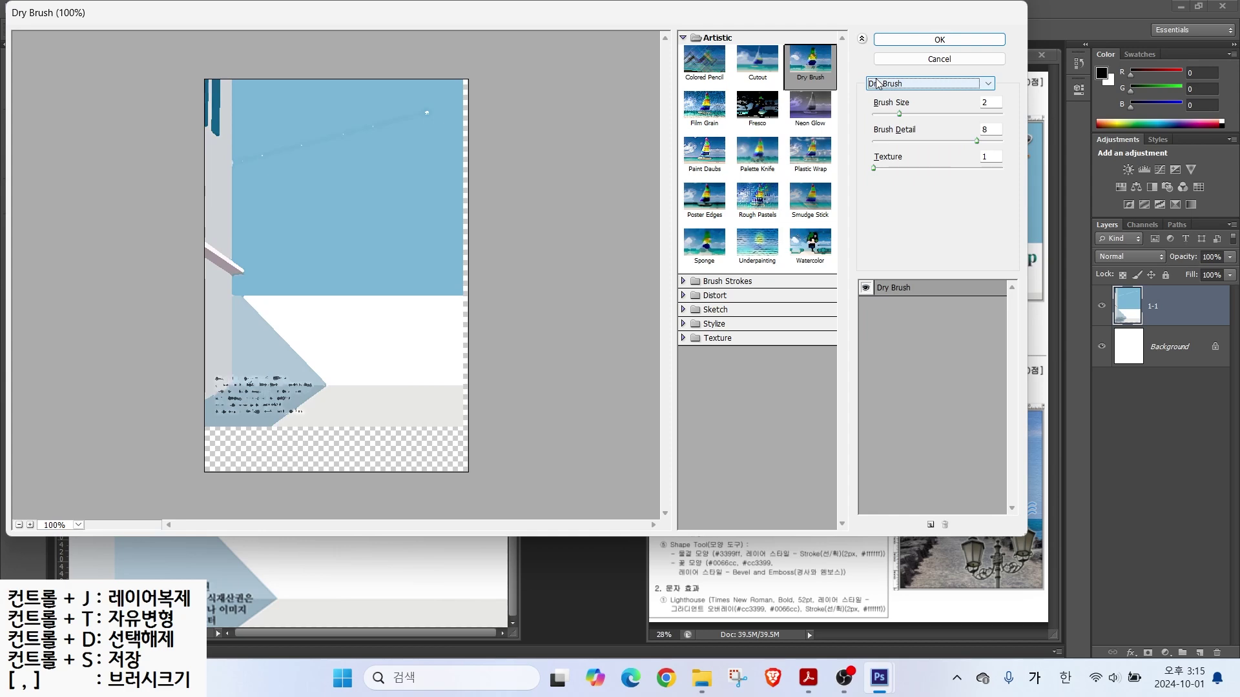
click(930, 40)
mouse_move(620, 189)
mouse_down()
mouse_move(682, 232)
mouse_move(809, 231)
mouse_up()
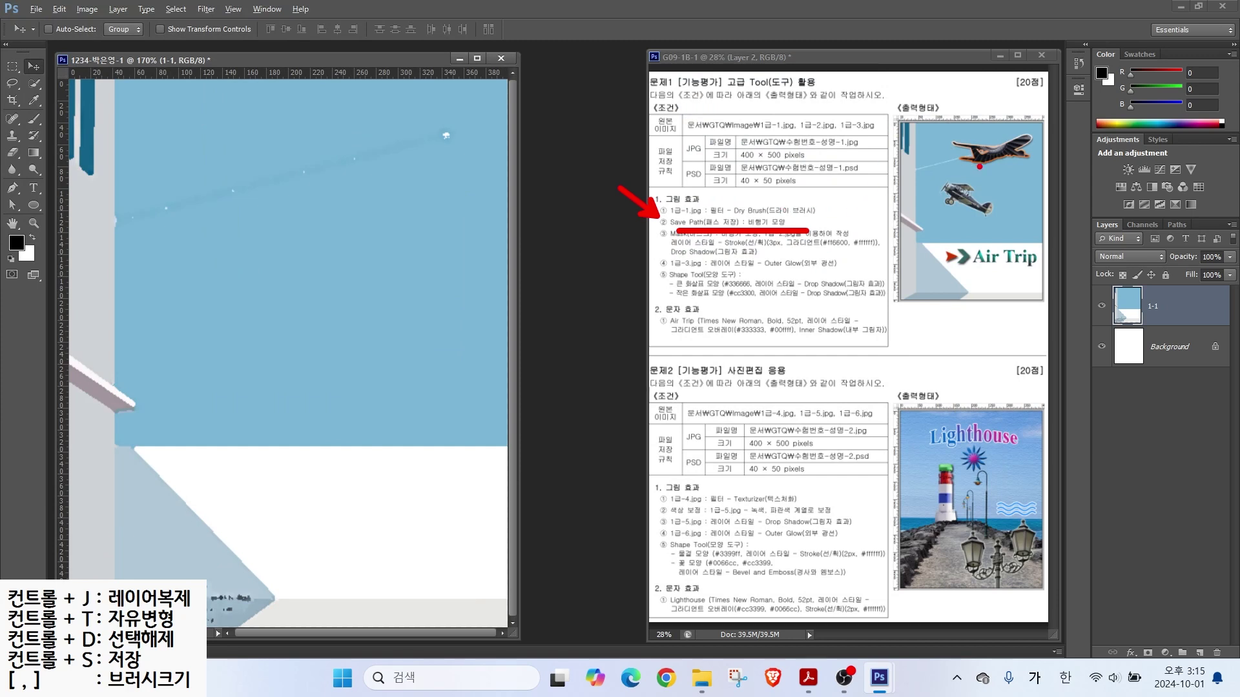
Step: Drag a horizontal guide from the top ruler down to about 131 px on the image
drag(863, 169, 1065, 168)
drag(945, 88, 945, 212)
mouse_move(1024, 175)
mouse_down()
mouse_move(951, 159)
mouse_move(1032, 158)
mouse_up()
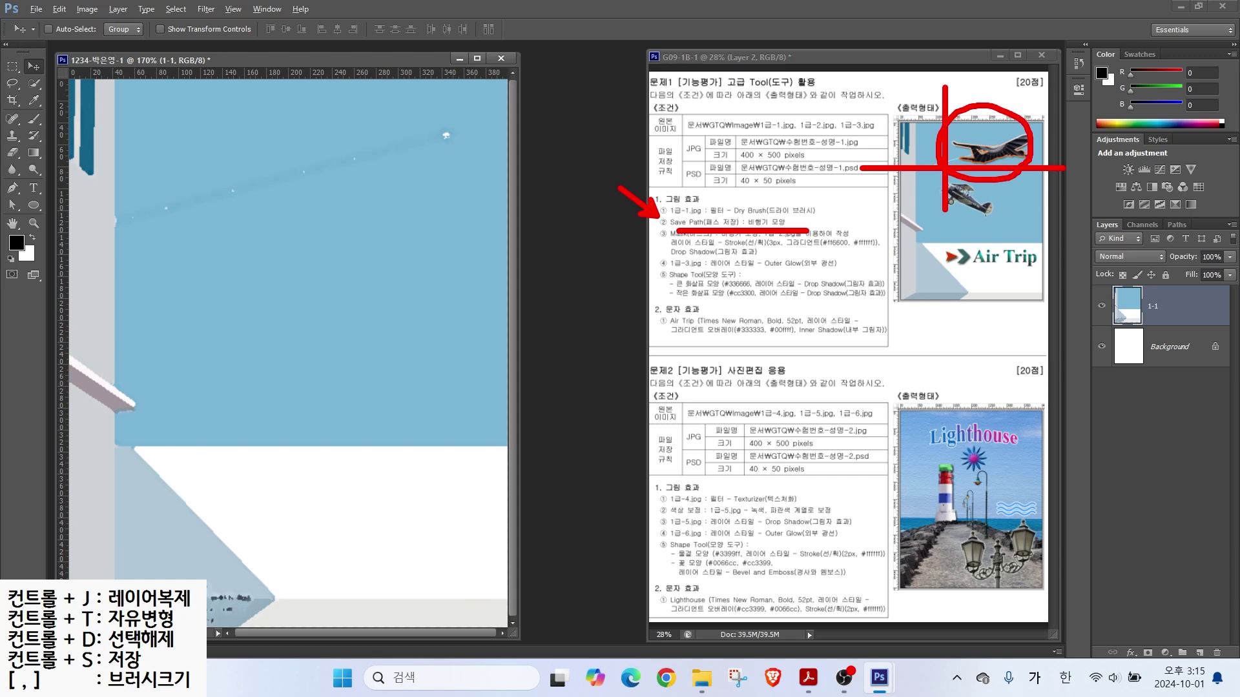
drag(1032, 116, 1008, 137)
key(Escape)
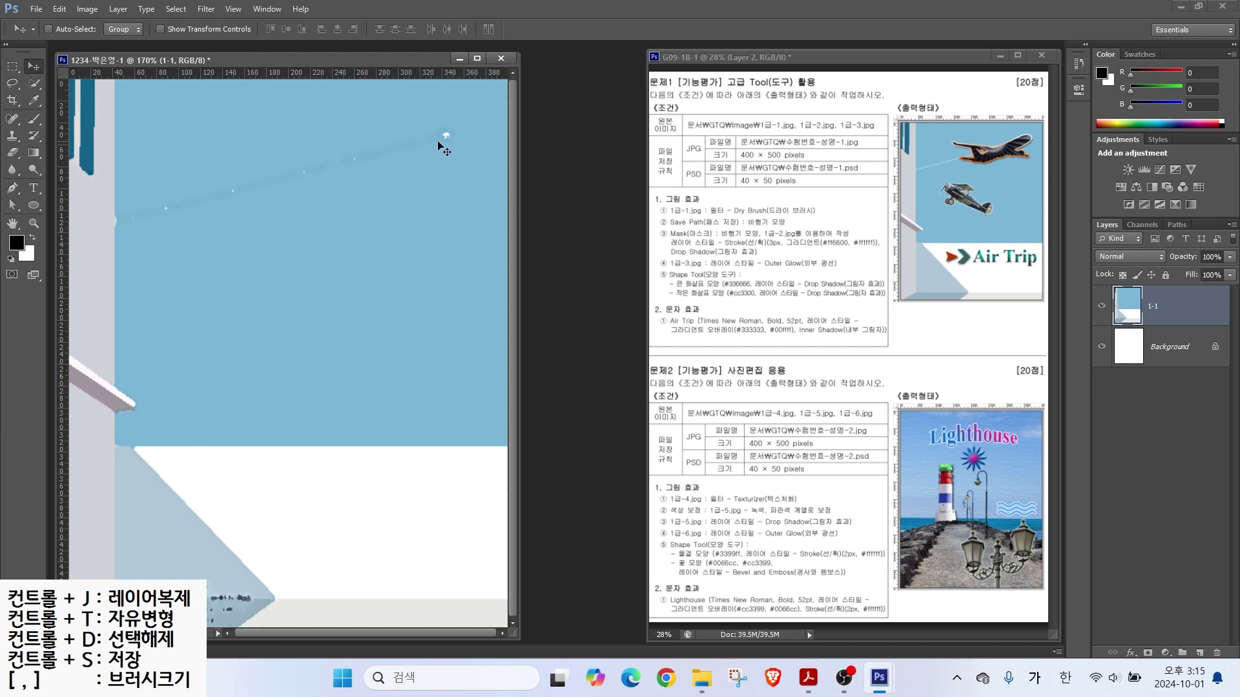
click(313, 74)
drag(313, 73, 316, 167)
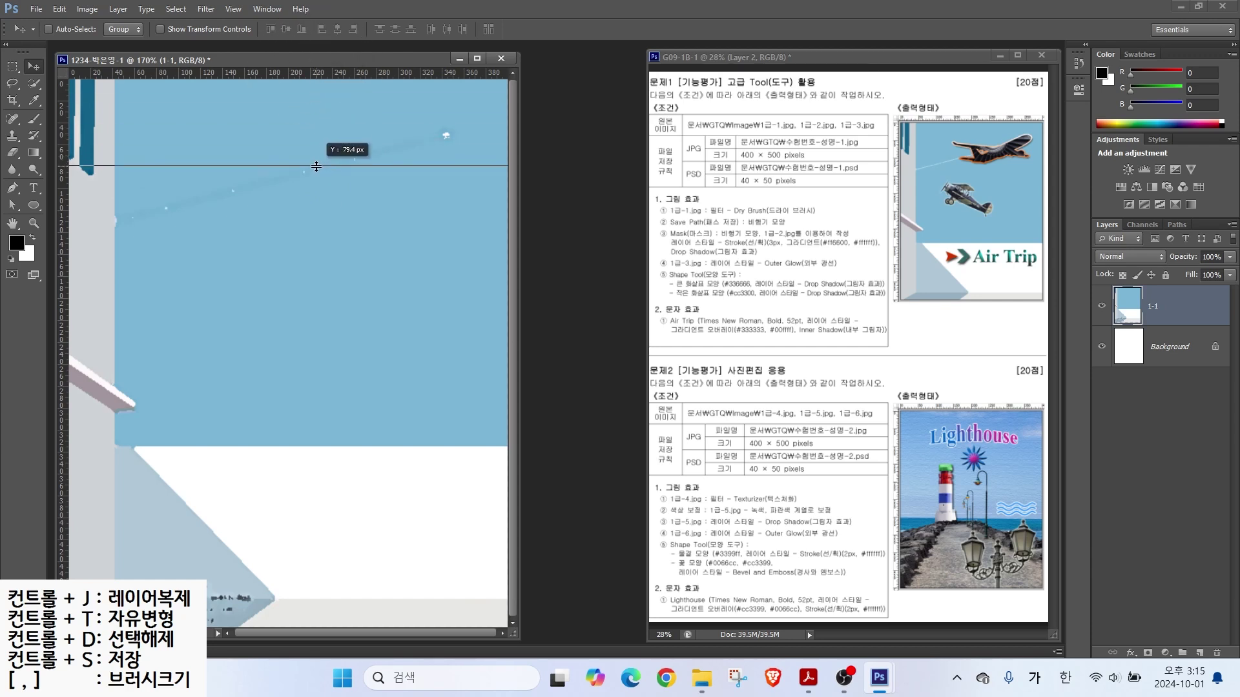
drag(316, 167, 311, 228)
drag(311, 222, 312, 223)
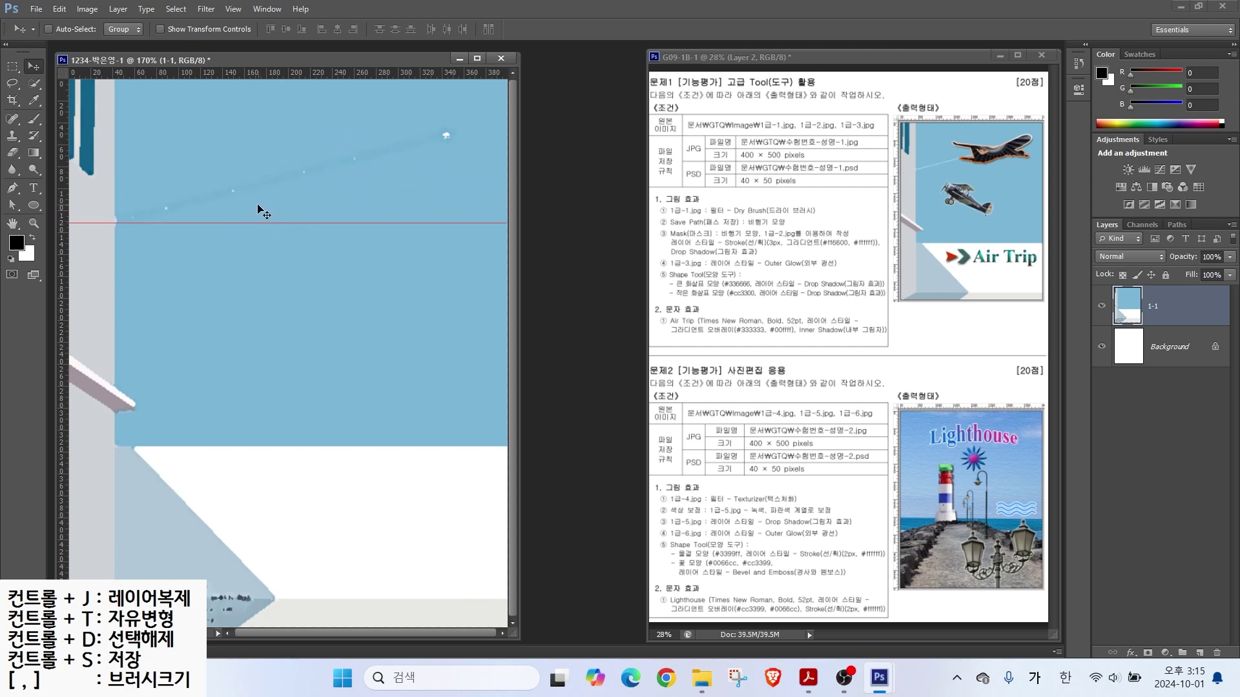
Step: Add a vertical guide near the left side and zoom in on the top of the image
drag(65, 154, 222, 147)
mouse_move(413, 217)
mouse_down()
mouse_move(312, 223)
mouse_move(474, 61)
mouse_move(410, 231)
mouse_up()
key(Escape)
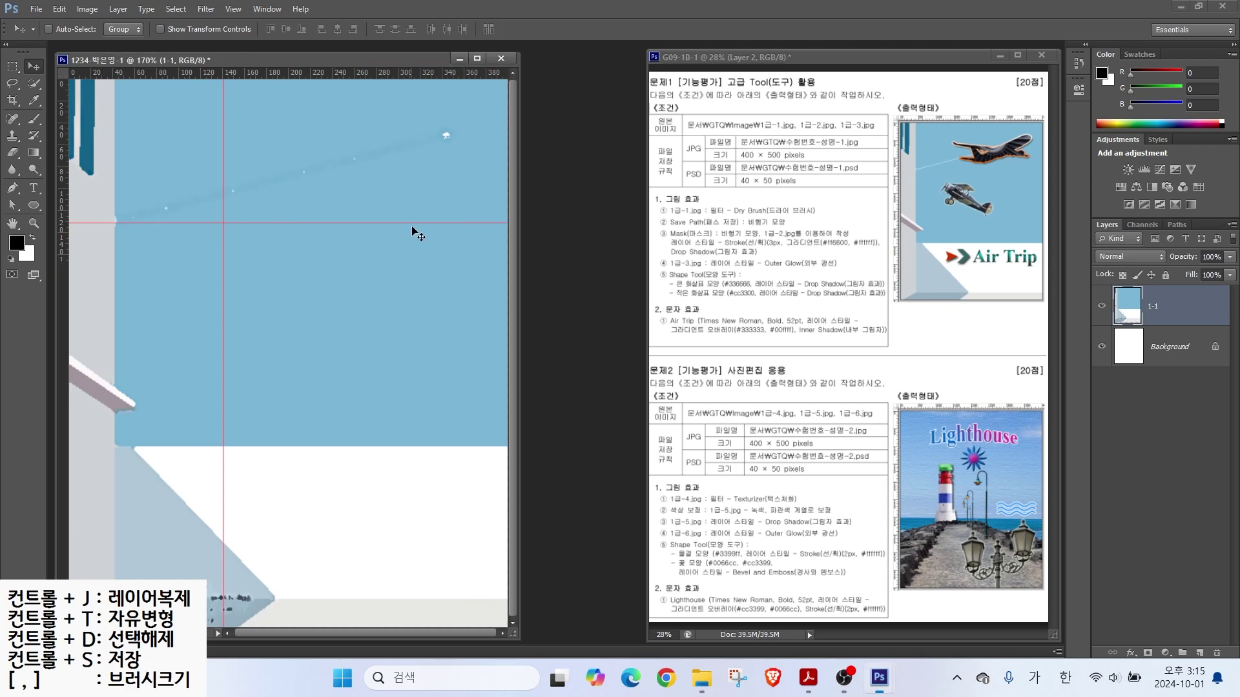
scroll(426, 167, up, 3)
drag(426, 166, 318, 264)
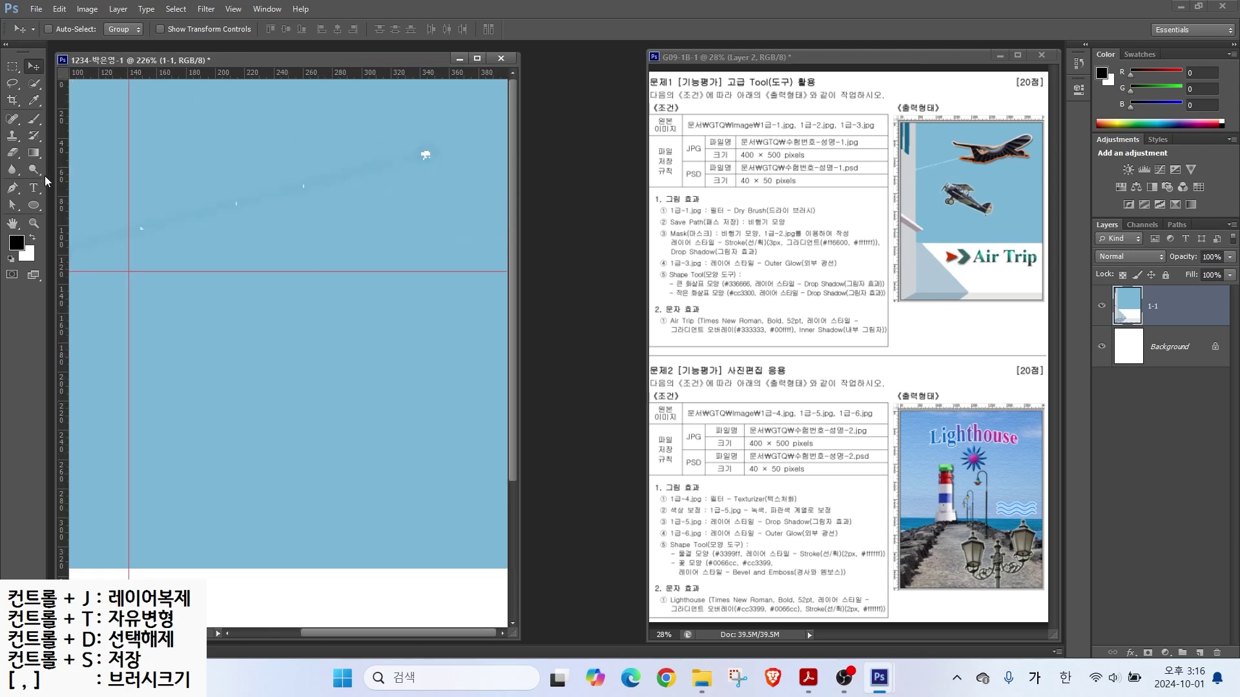
click(17, 190)
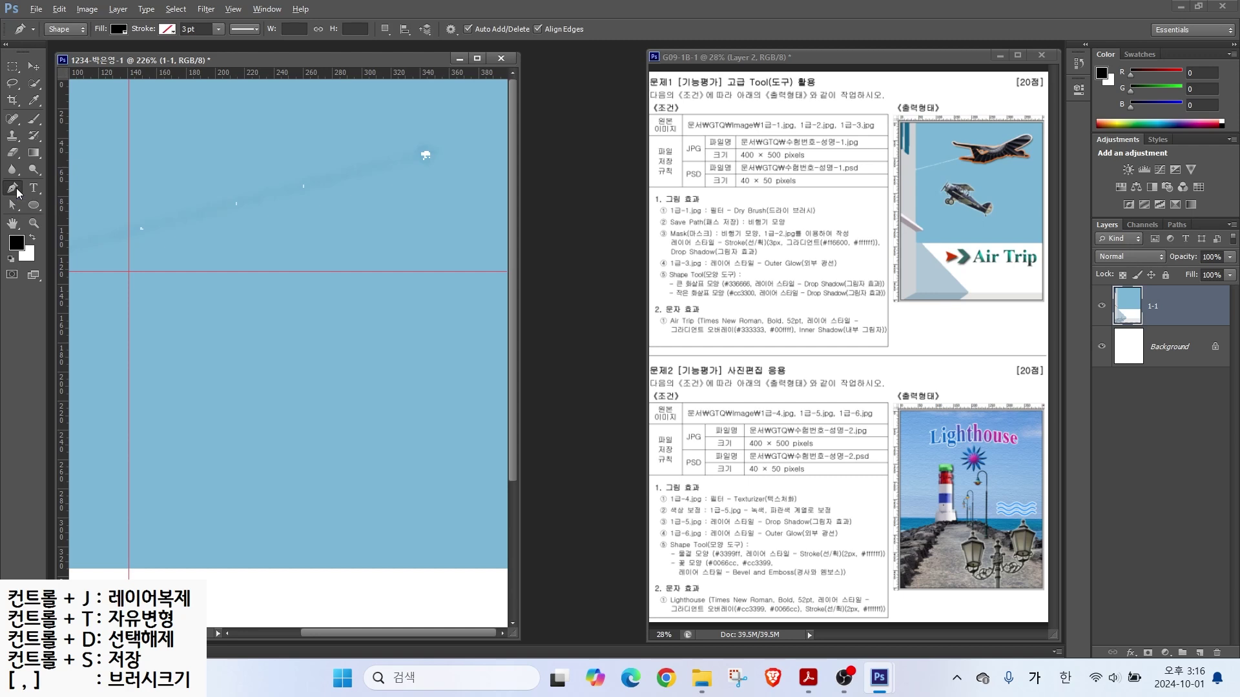
Step: Switch the Pen tool from Path mode to Shape mode
mouse_move(29, 2)
mouse_down()
mouse_move(222, 64)
mouse_move(434, 65)
mouse_up()
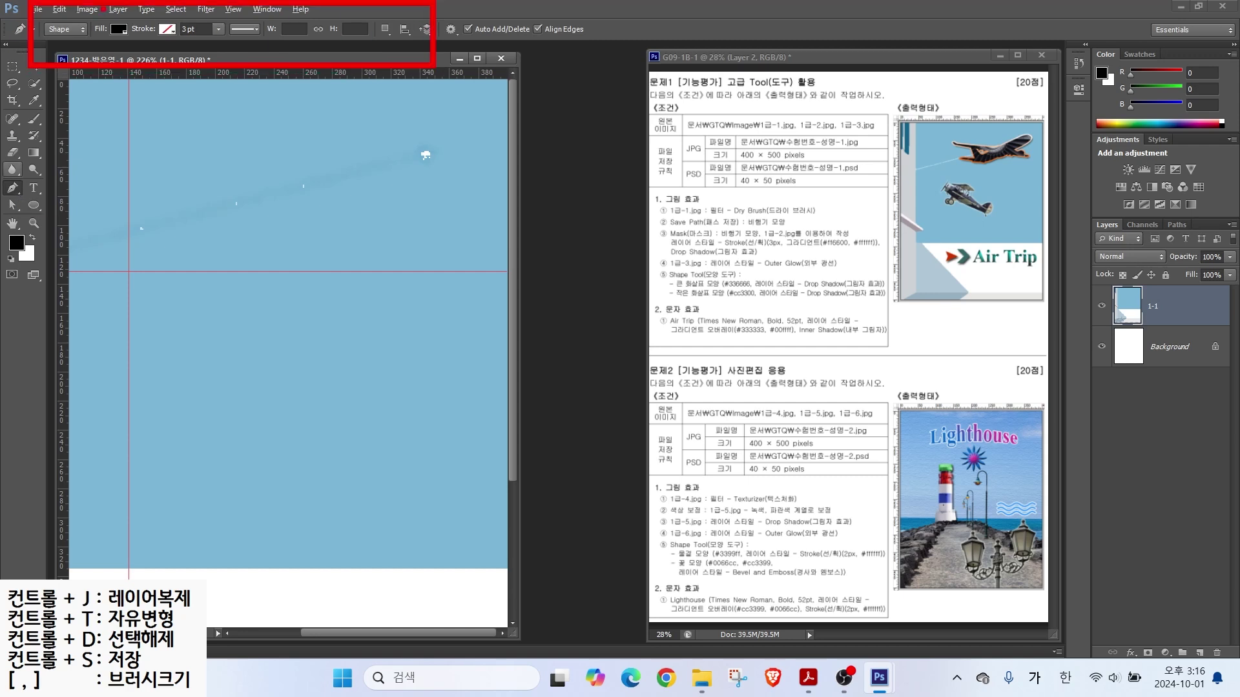
click(65, 29)
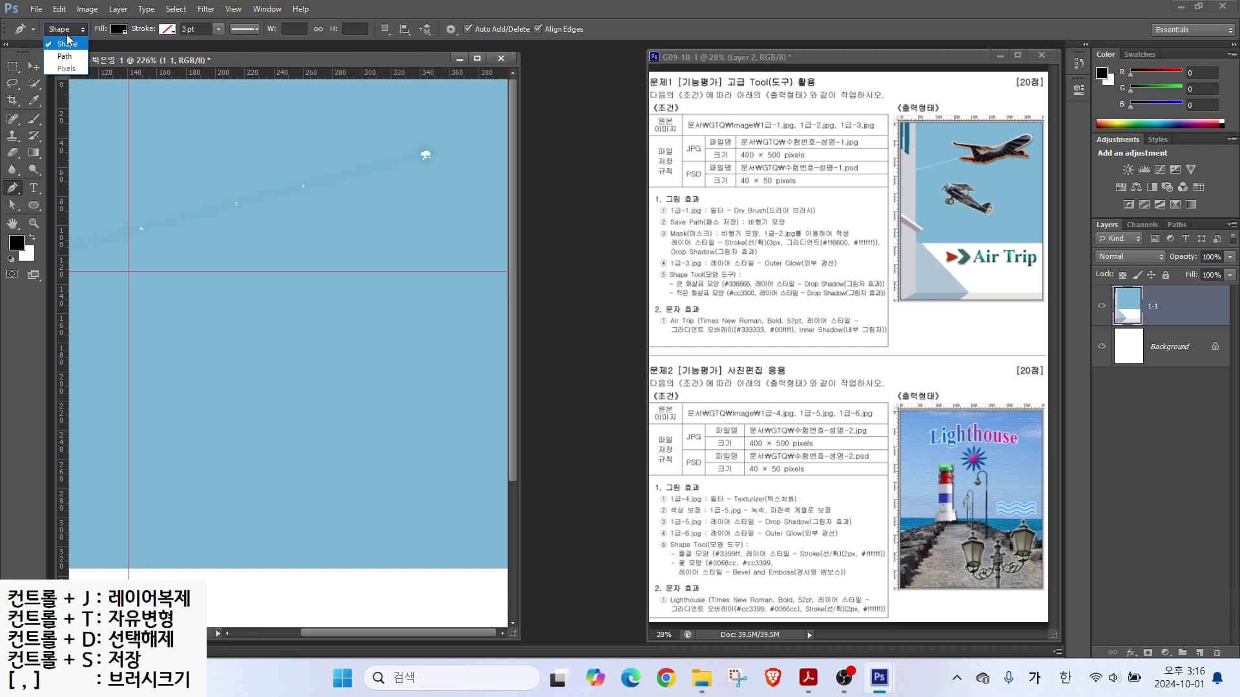
click(49, 50)
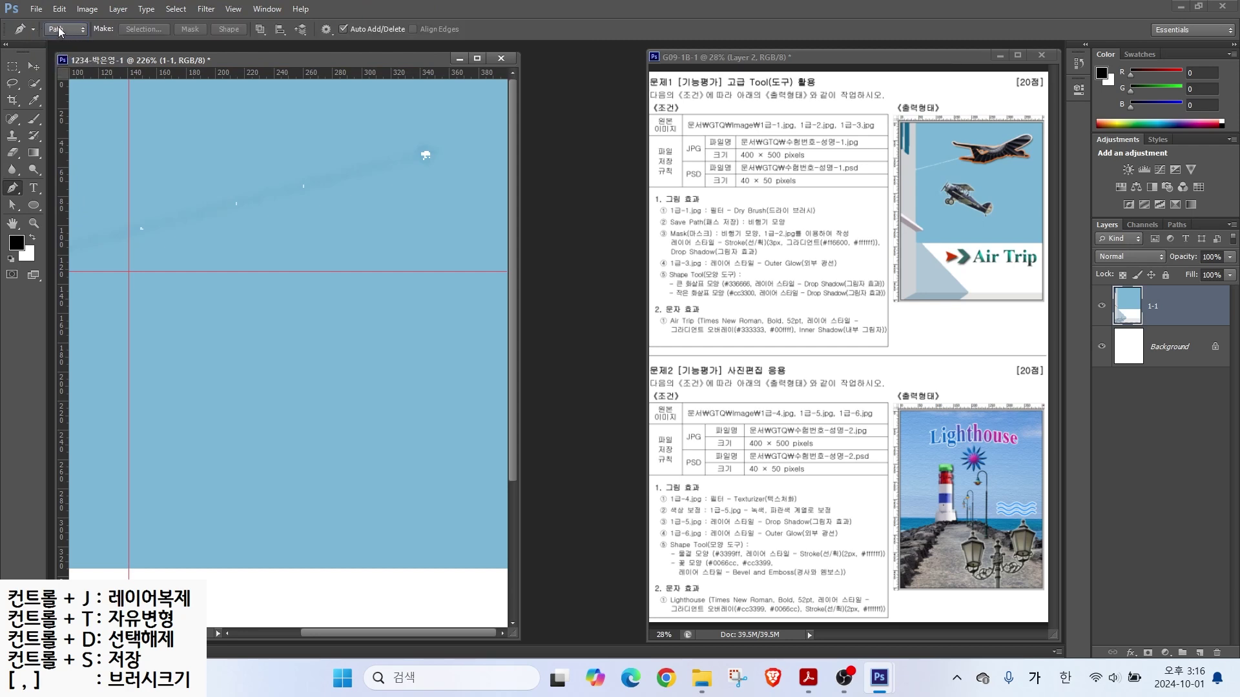
click(60, 30)
click(59, 44)
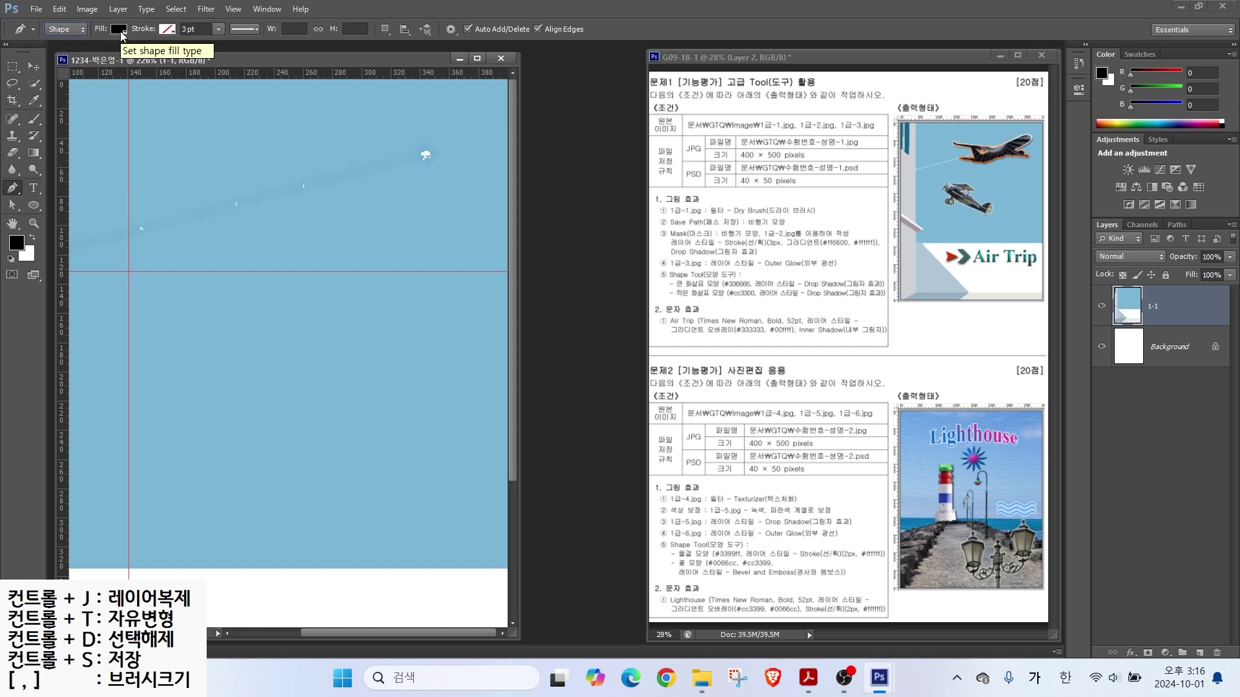
Step: Set a red fill with no stroke and place the first airplane outline point
click(119, 29)
click(58, 92)
click(190, 36)
click(169, 34)
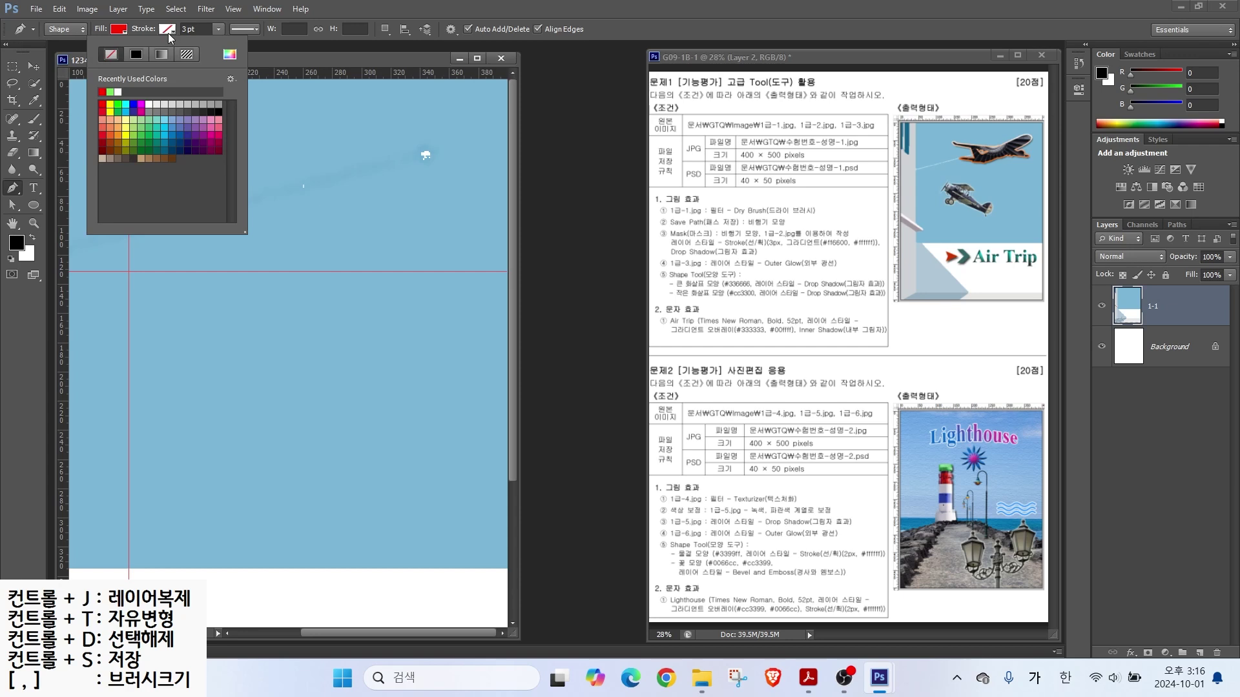
click(112, 57)
click(400, 4)
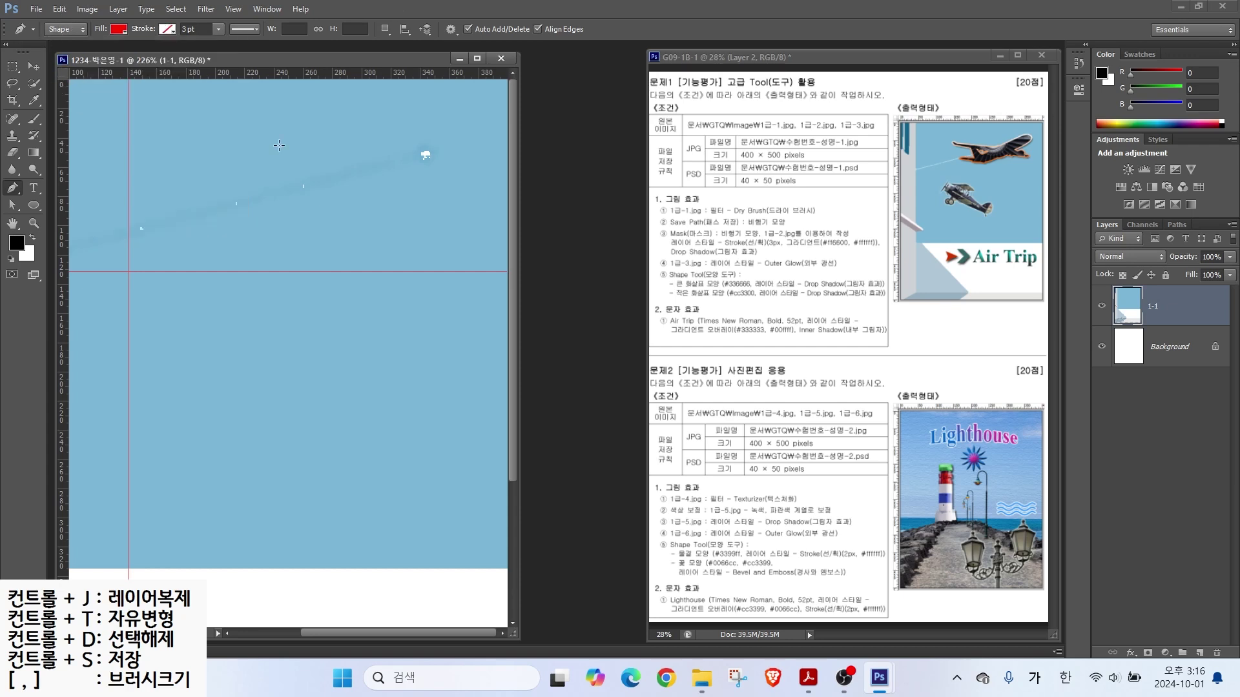
click(987, 136)
click(412, 120)
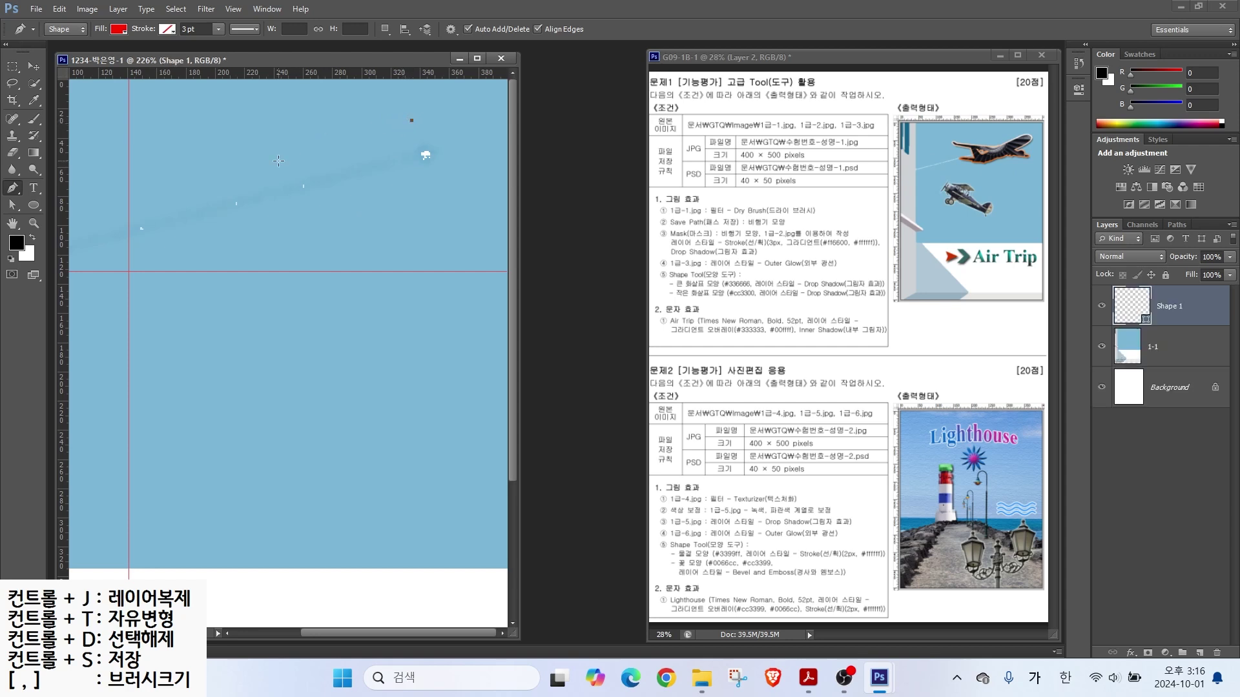
Step: Trace the airplane body outline with the Pen, from tail to rounded nose, and finish the shape
click(197, 214)
click(147, 218)
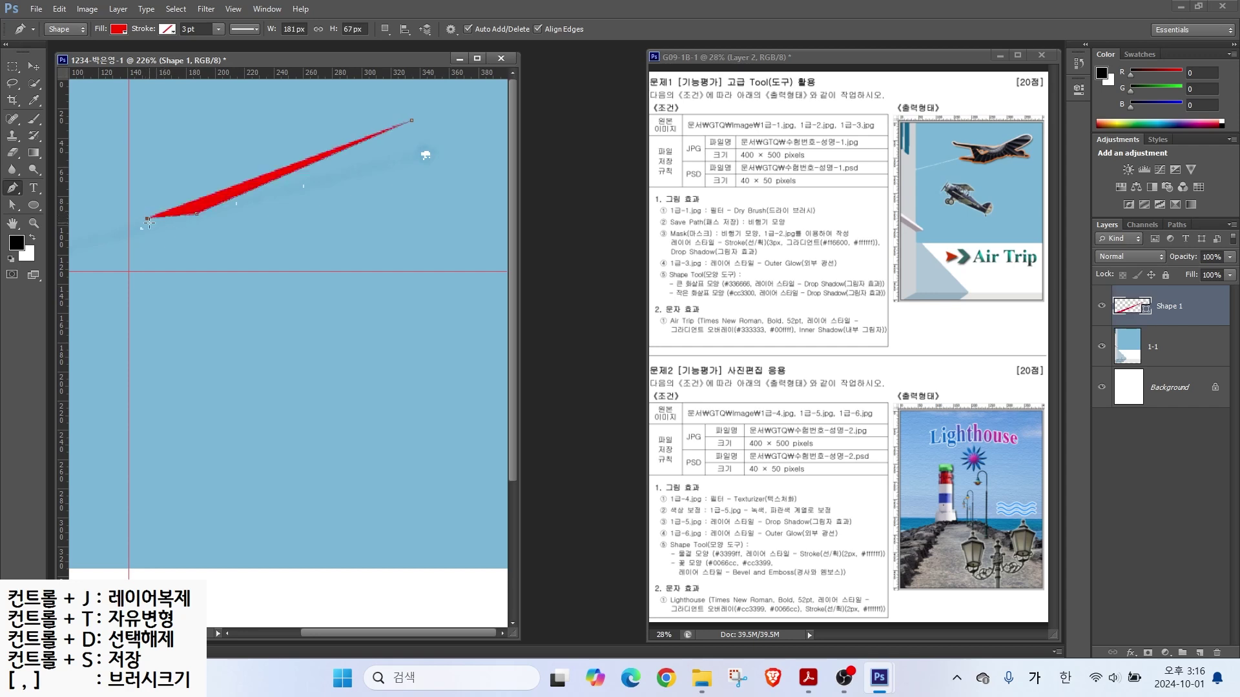
click(129, 230)
click(188, 239)
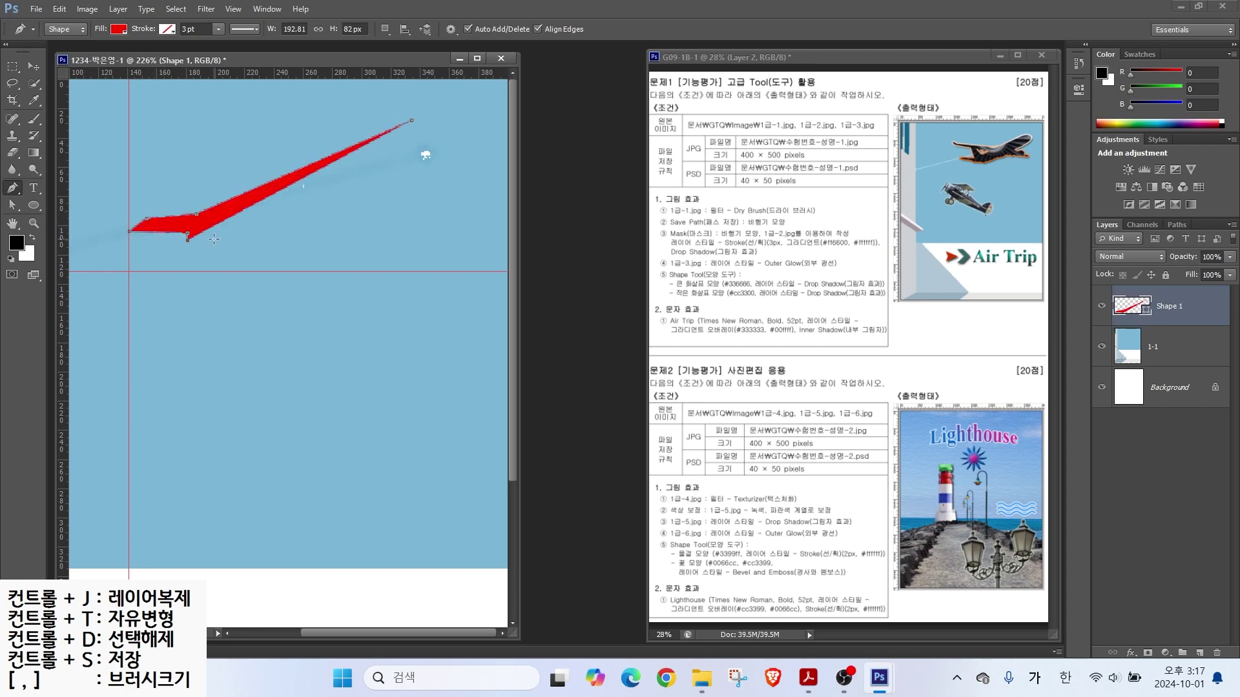
click(246, 247)
click(271, 218)
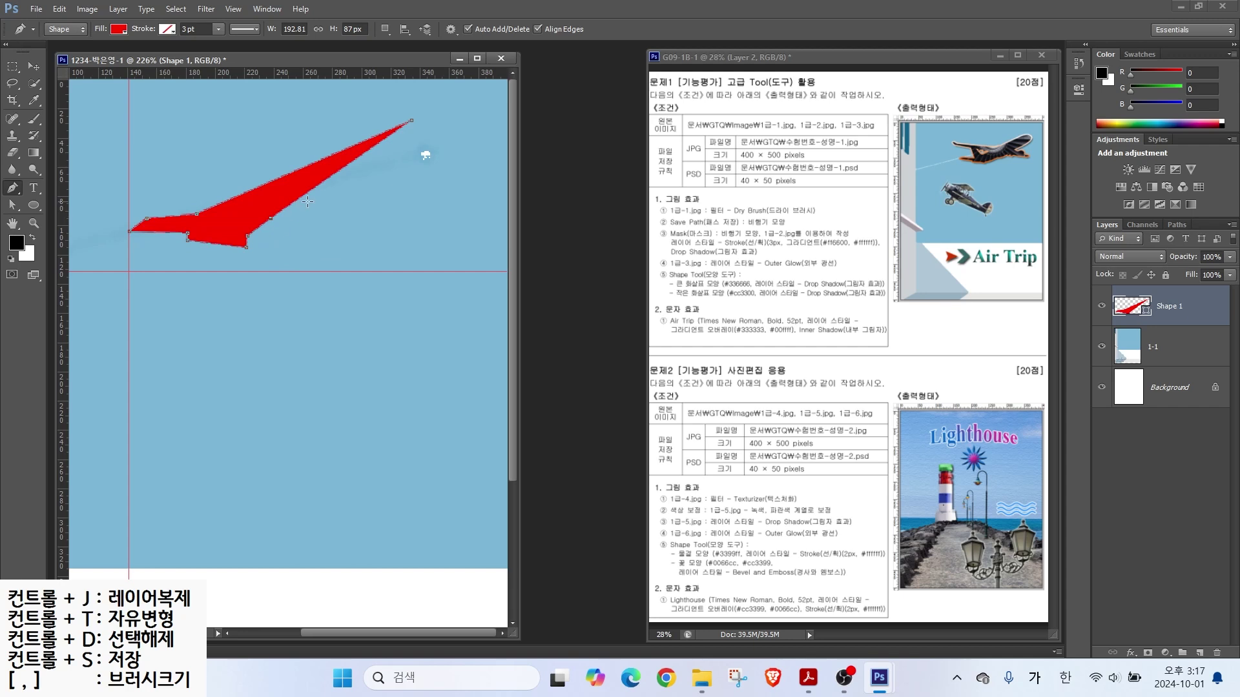
click(309, 210)
click(338, 192)
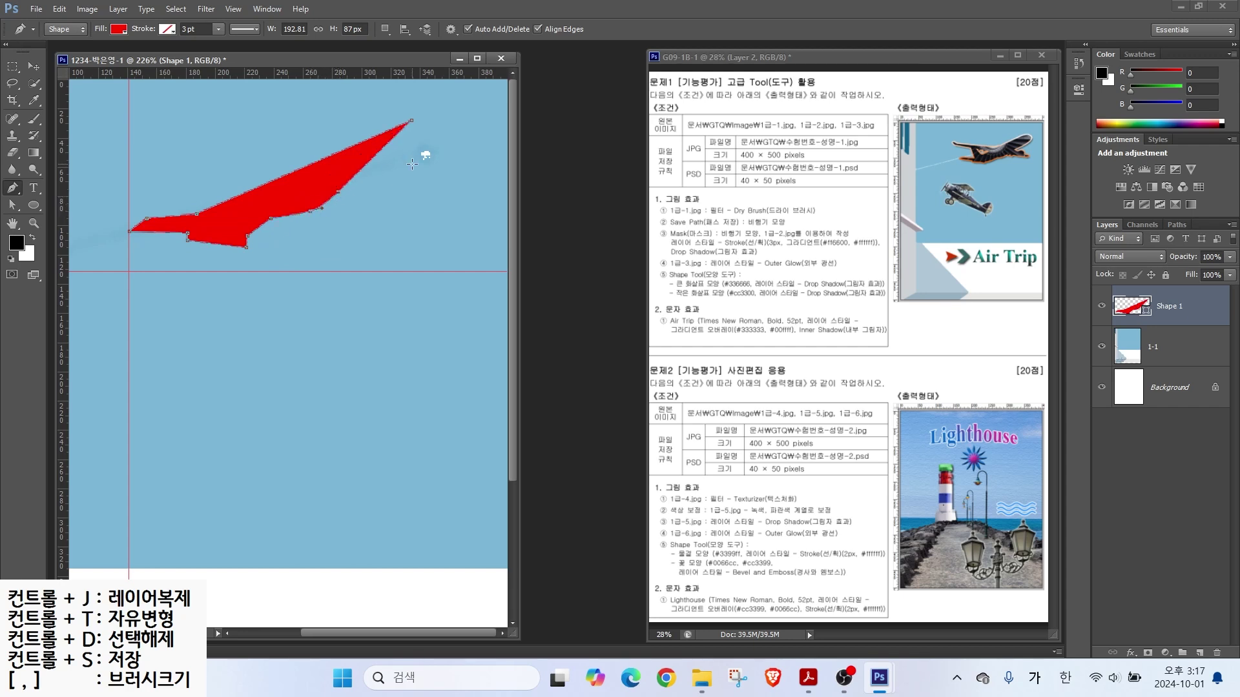
click(399, 163)
drag(426, 135, 400, 121)
click(413, 121)
key(Return)
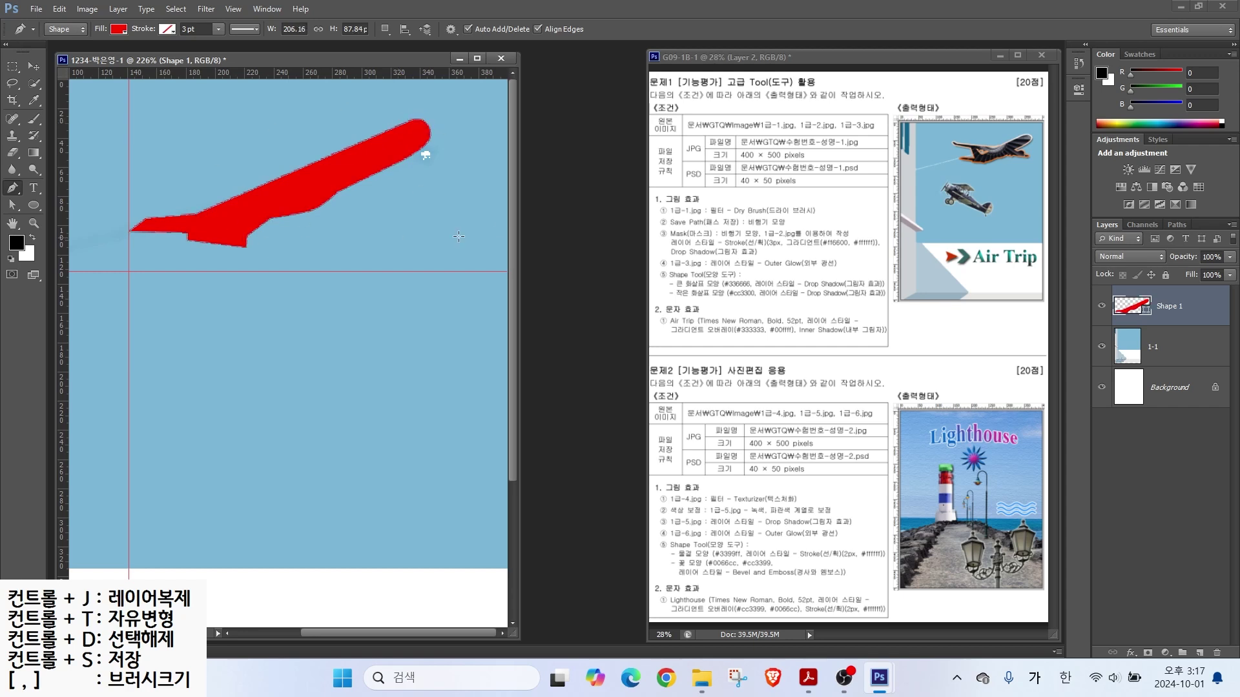
Step: Toggle the red shape's visibility to compare it with the photo, leaving it visible
mouse_move(1033, 129)
mouse_down()
mouse_move(963, 150)
mouse_move(952, 166)
mouse_move(1029, 153)
mouse_move(1024, 133)
mouse_move(994, 133)
mouse_up()
click(1102, 310)
click(1102, 310)
click(1102, 310)
click(1102, 310)
Step: Set the path operation to Combine Shapes so new outlines join the airplane
key(alt)
mouse_move(407, 44)
mouse_down()
mouse_move(379, 46)
mouse_move(388, 13)
mouse_move(442, 87)
mouse_up()
click(386, 30)
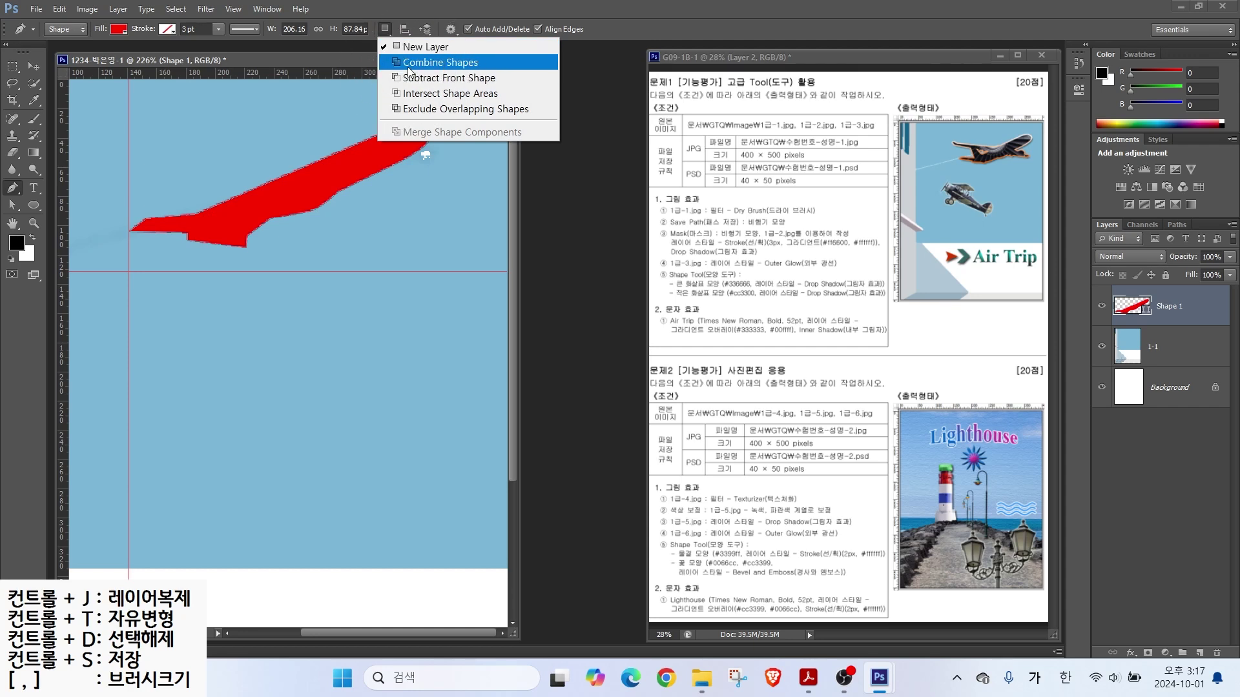
click(408, 63)
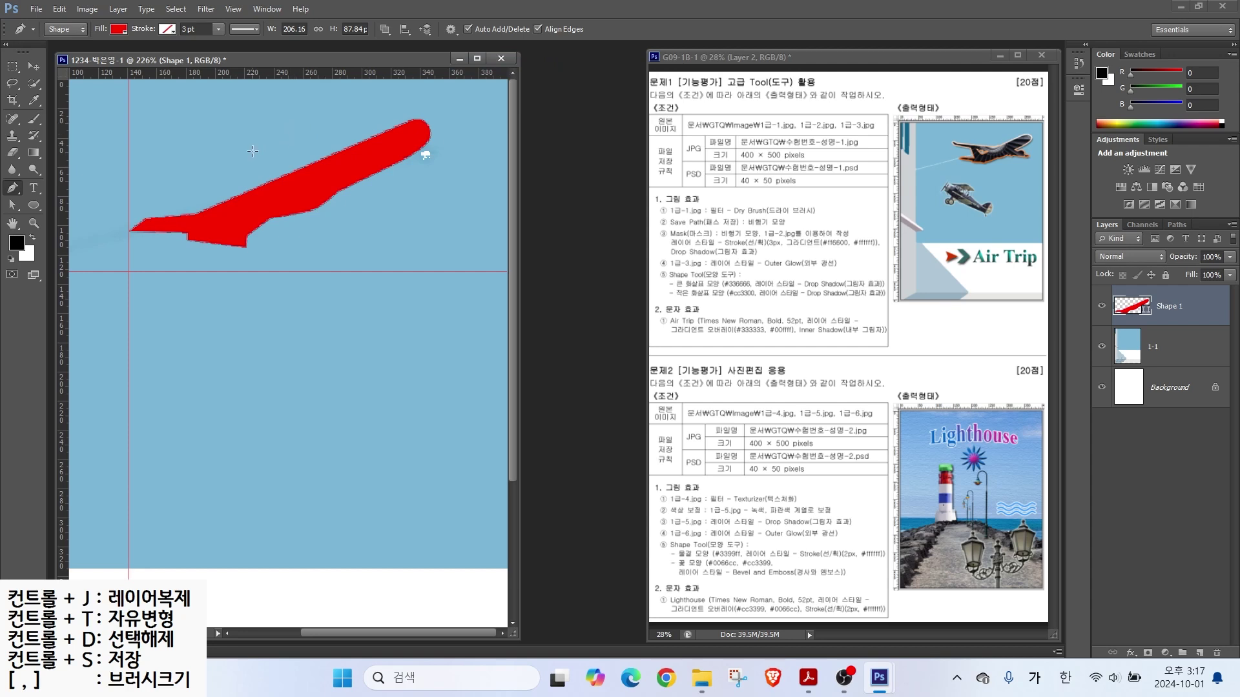
Step: Outline the wing from its root out to the curved tip and tail fin
click(187, 144)
click(360, 149)
click(394, 173)
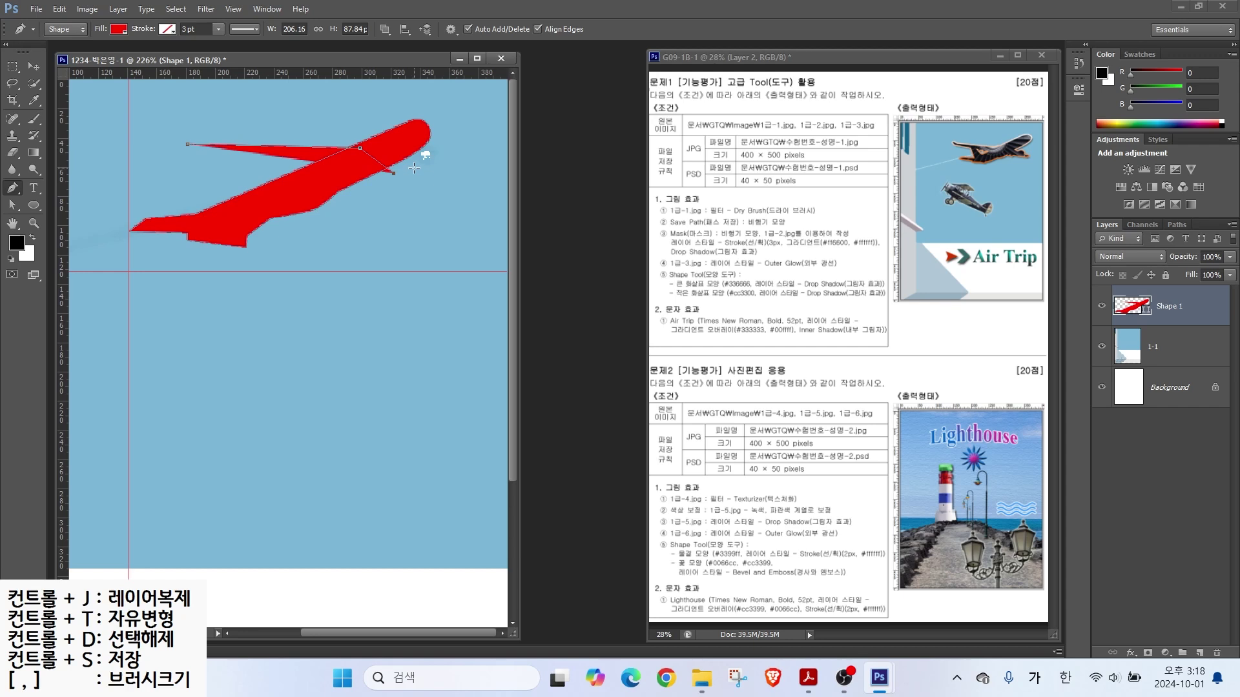
drag(426, 173, 423, 206)
click(432, 195)
click(447, 200)
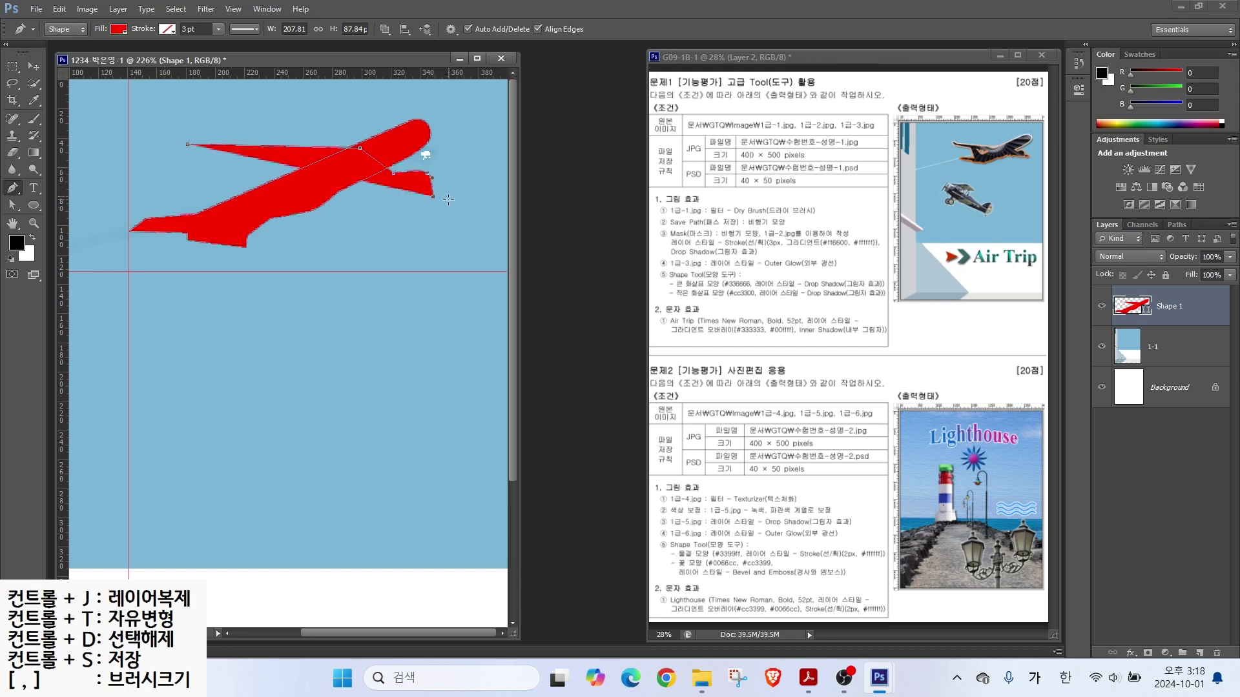
click(380, 195)
click(370, 202)
Step: Trace the underside and wing edge back to close the added wing outline
click(366, 194)
click(355, 197)
click(352, 192)
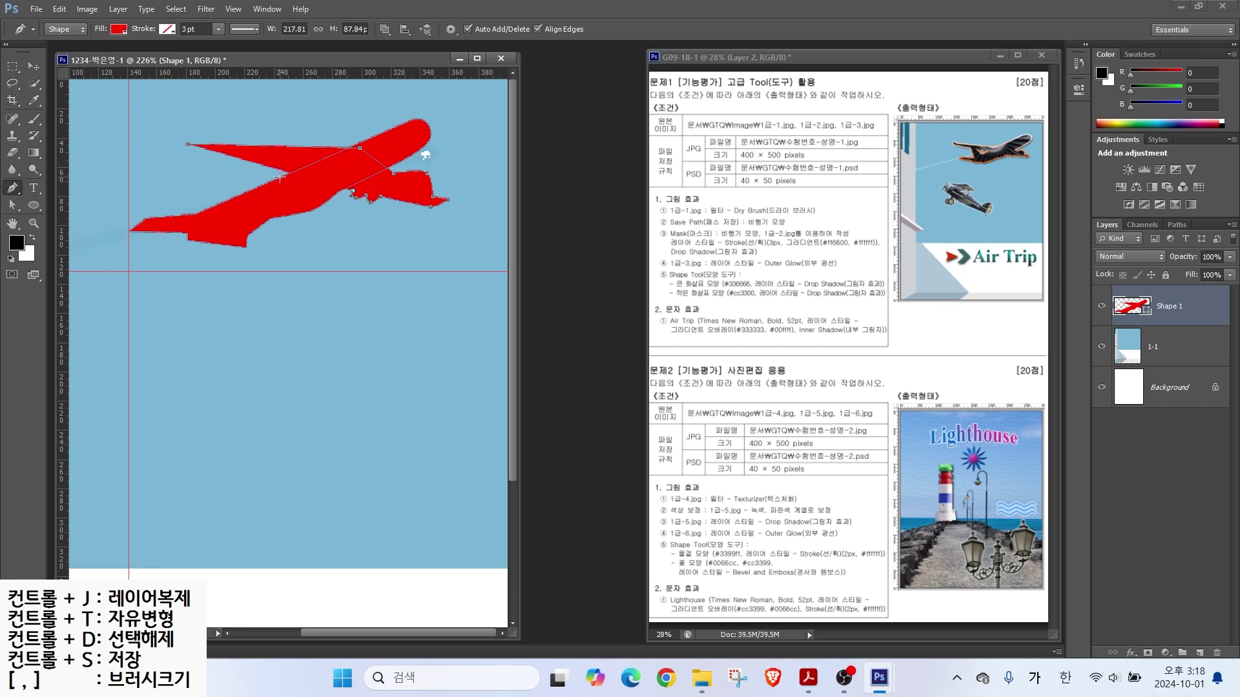
click(286, 171)
click(275, 171)
click(269, 171)
click(264, 166)
click(186, 147)
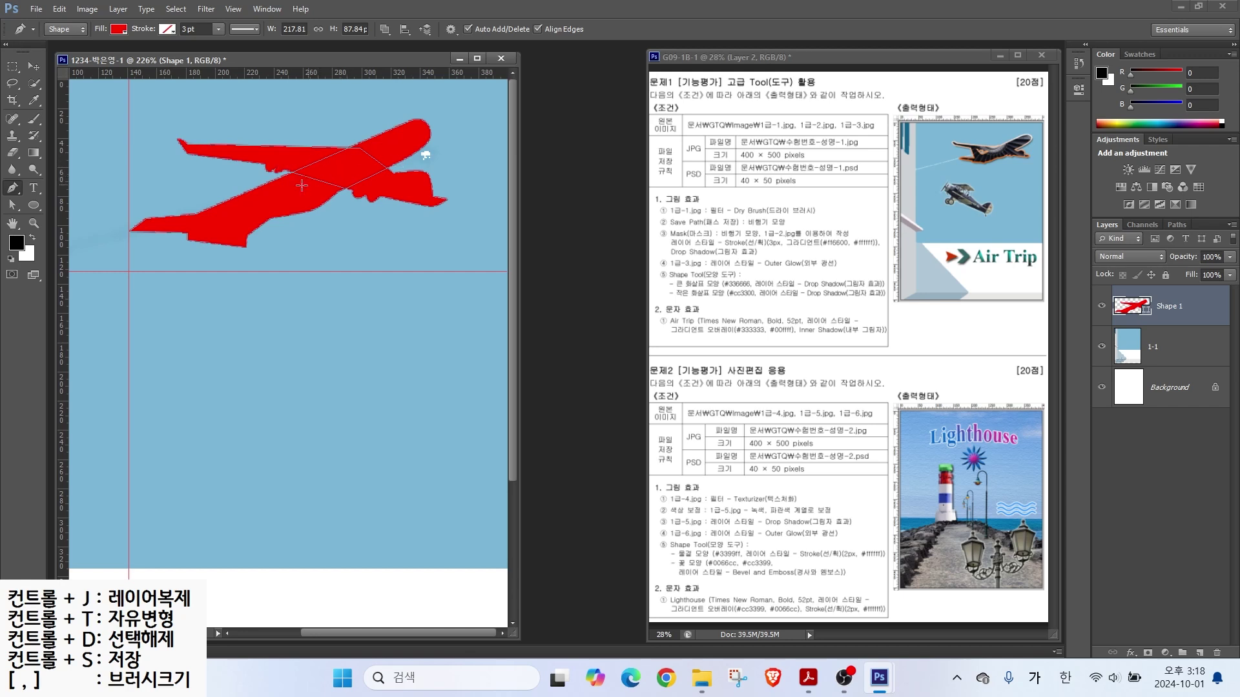
Step: Nudge the selected airplane anchor points slightly left with the Direct Selection tool
click(11, 207)
click(46, 214)
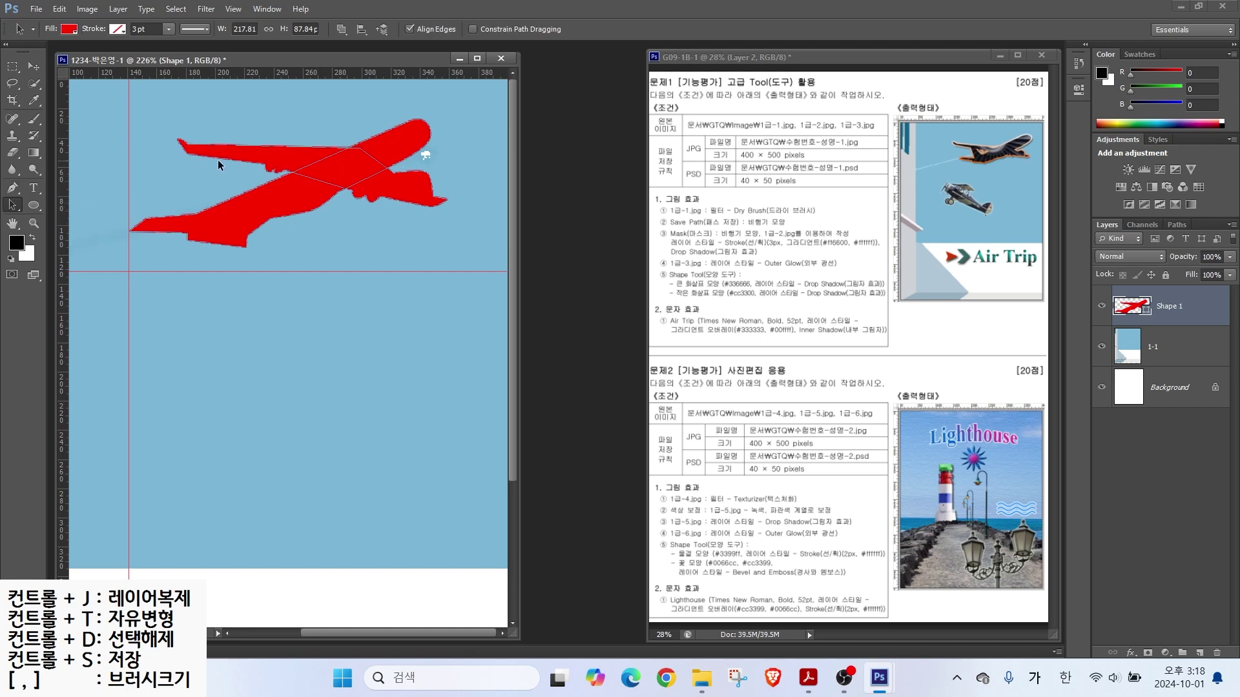
drag(240, 156, 230, 165)
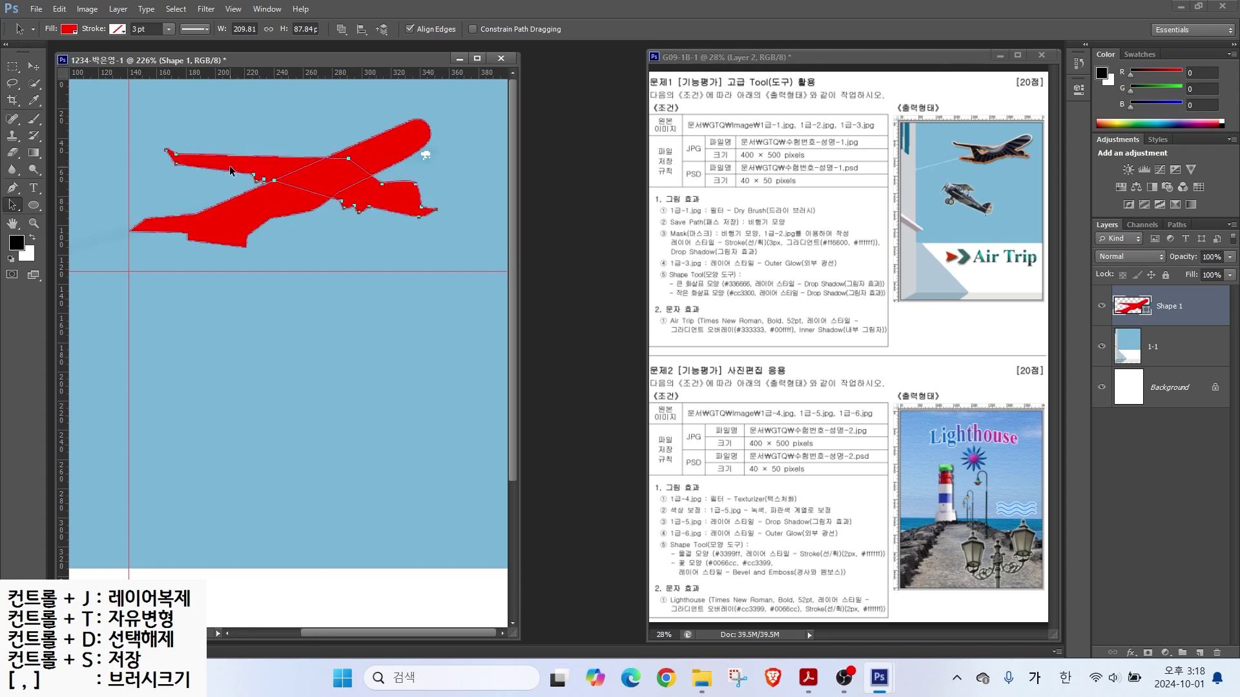
right_click(8, 208)
click(54, 220)
drag(424, 182, 405, 201)
click(12, 188)
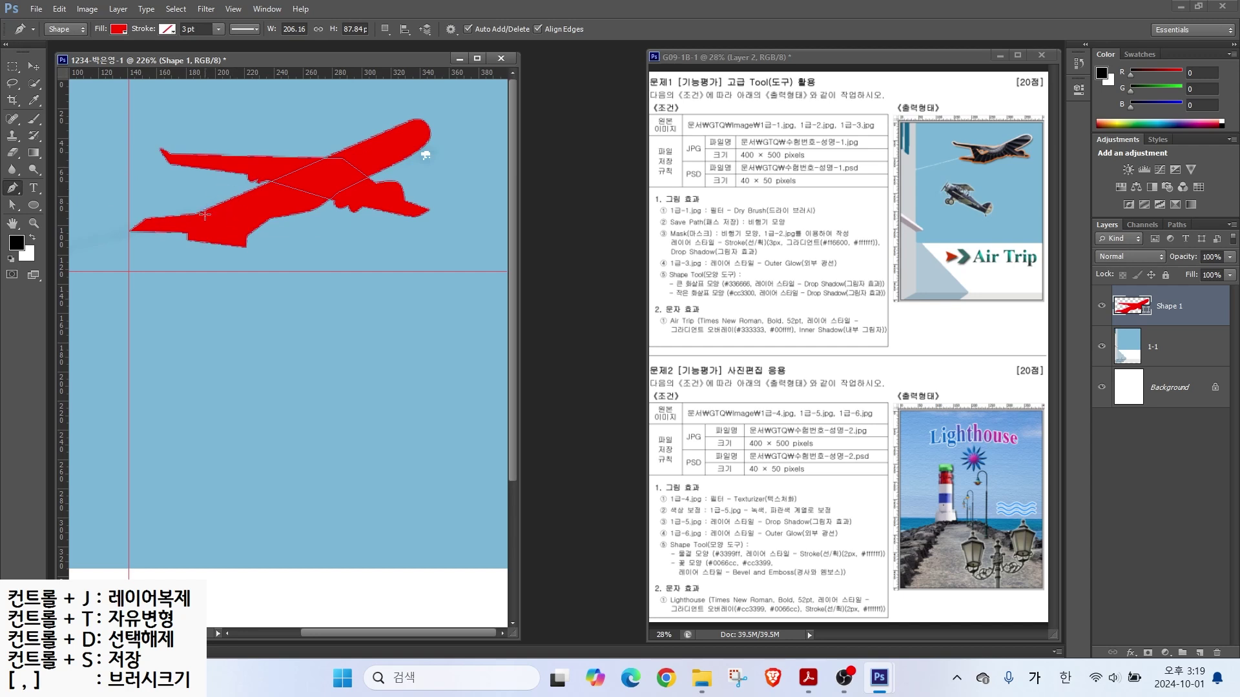
Step: Add a four-corner wing polygon to the airplane using Combine Shapes
click(385, 30)
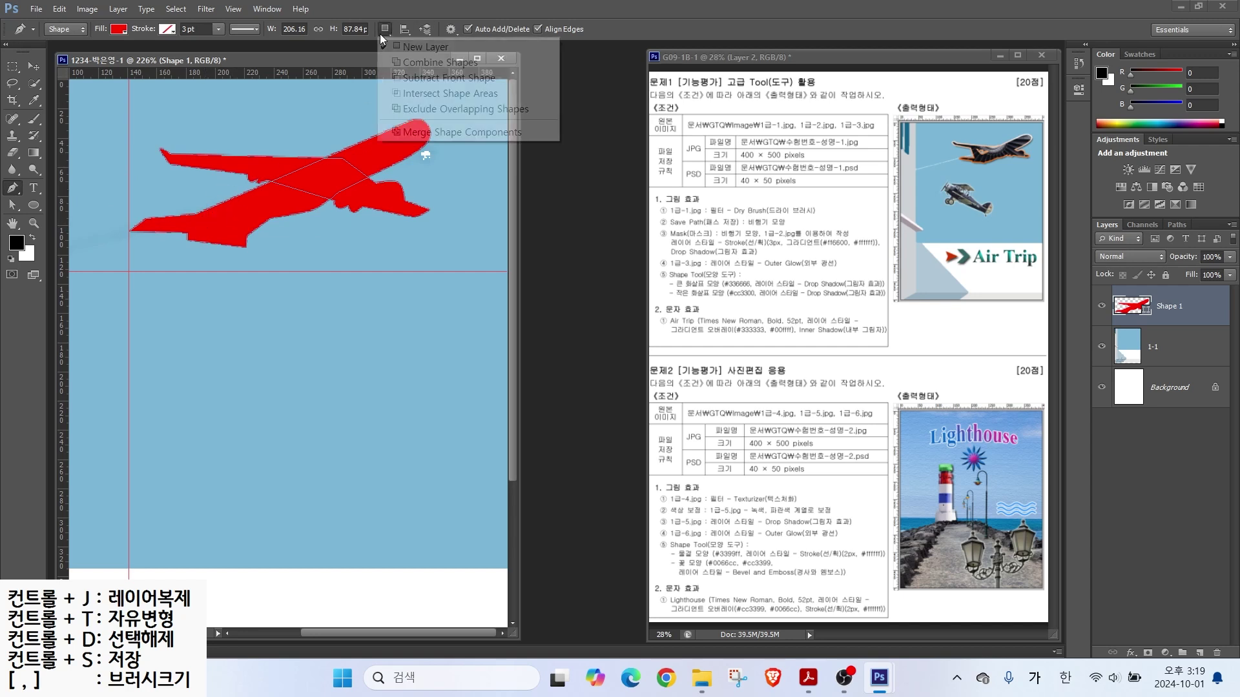
click(411, 63)
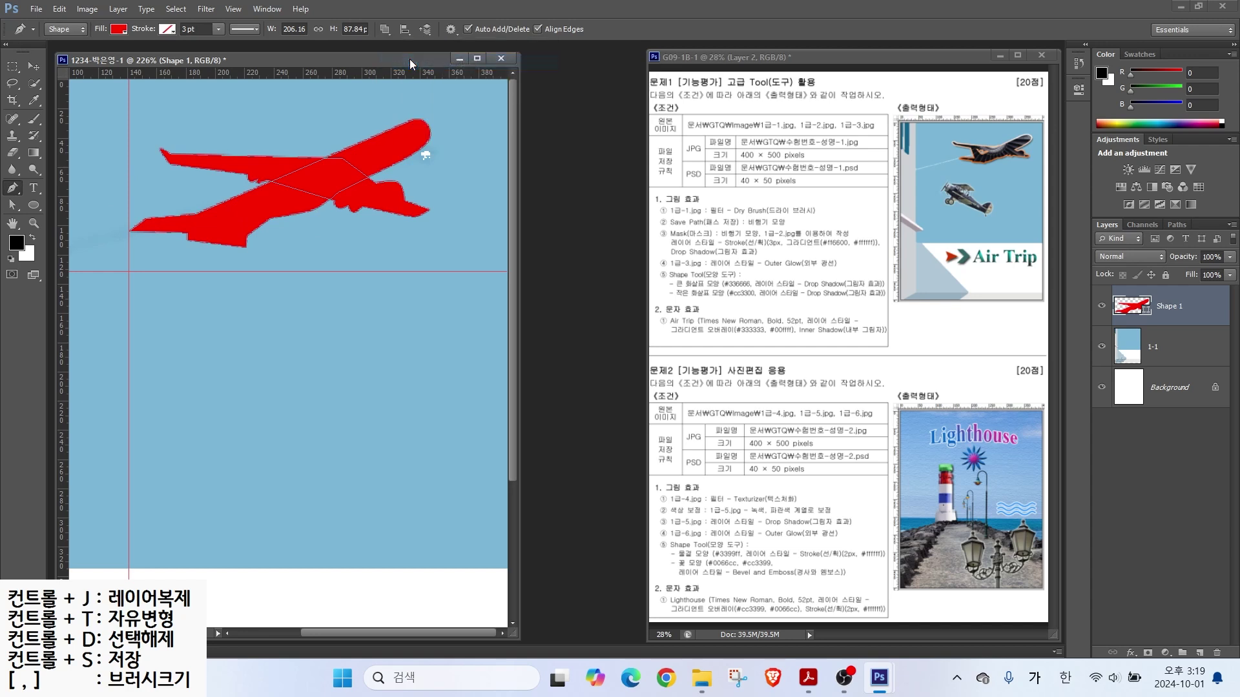
click(198, 224)
click(193, 163)
click(207, 165)
click(243, 199)
click(198, 223)
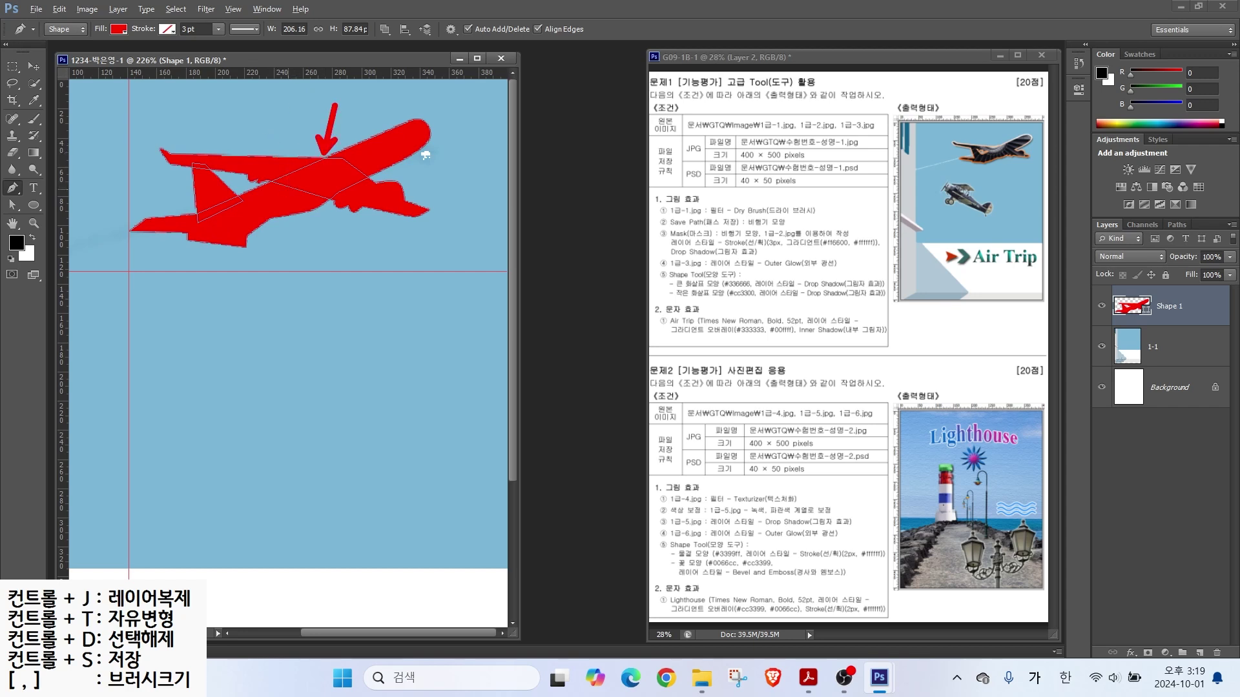
Step: Apply Merge Shape Components to fuse all airplane pieces into one shape
click(385, 30)
click(386, 32)
click(386, 32)
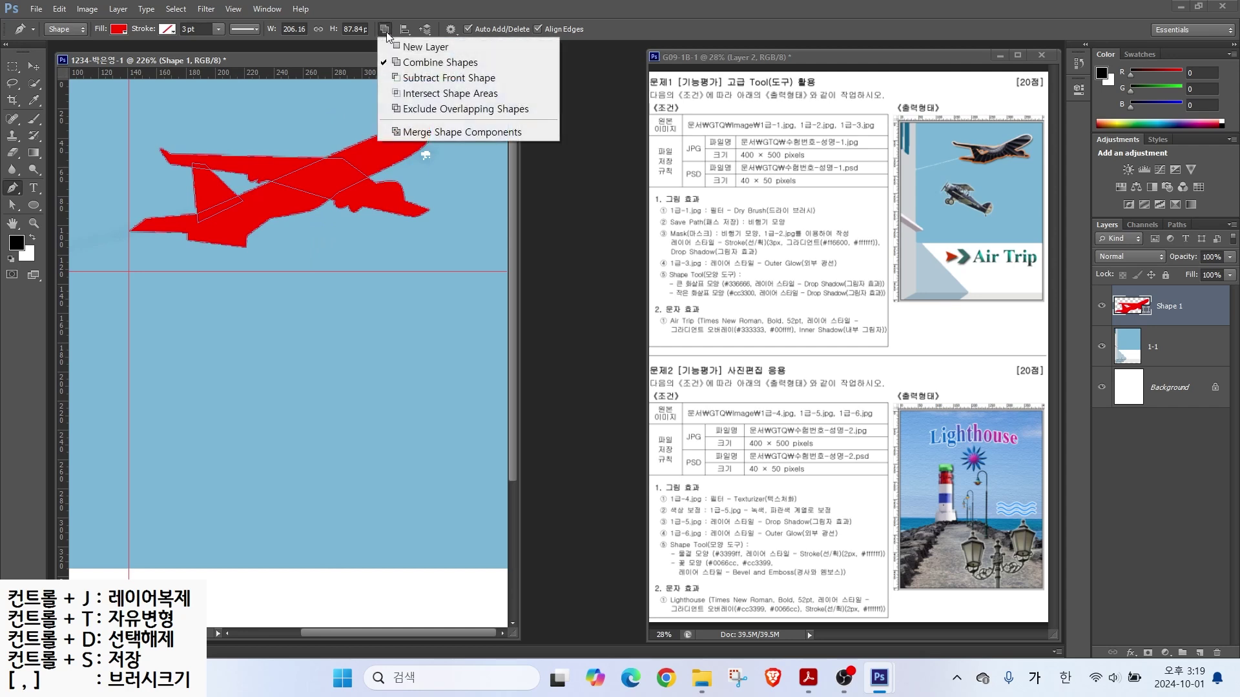
click(406, 132)
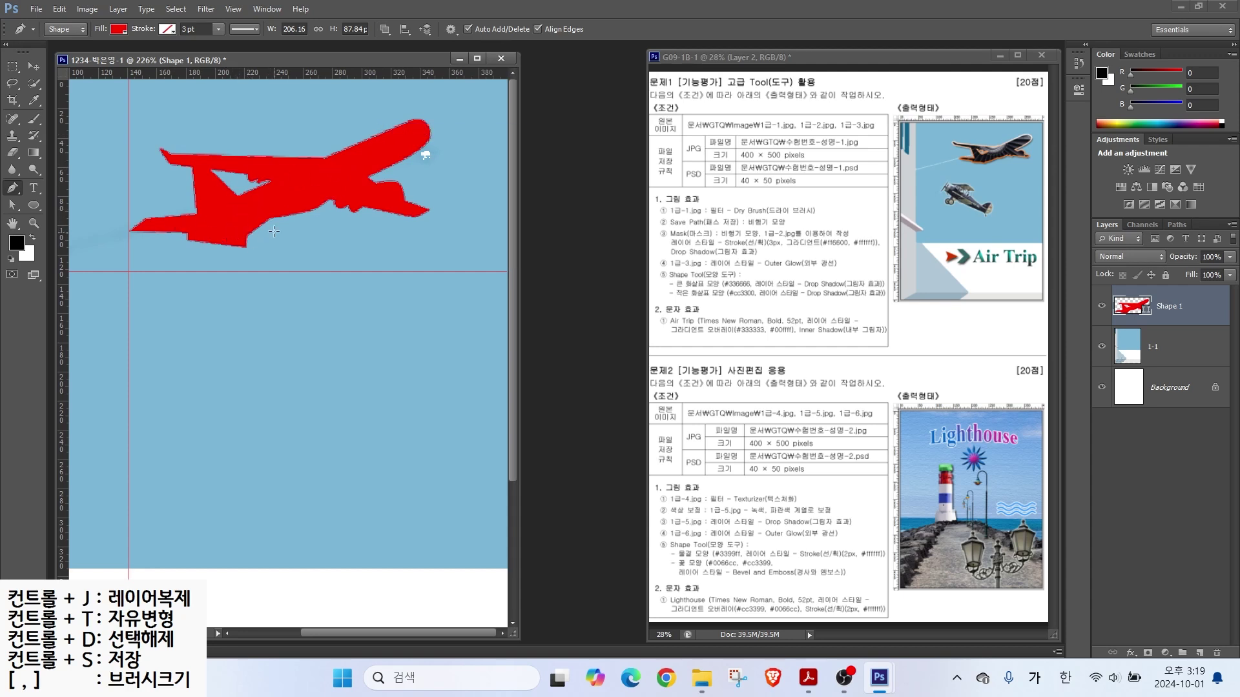
Step: Curve the lower-wing edge inward with Direct Selection and deselect the outline
click(12, 210)
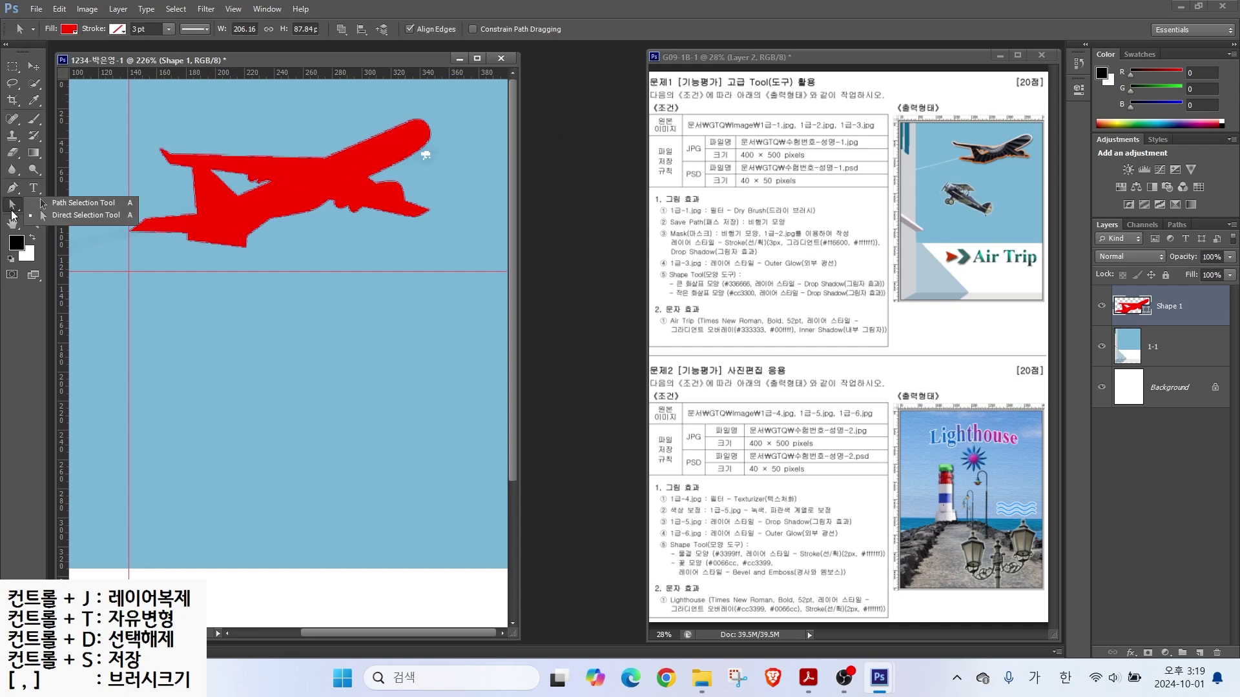
click(53, 217)
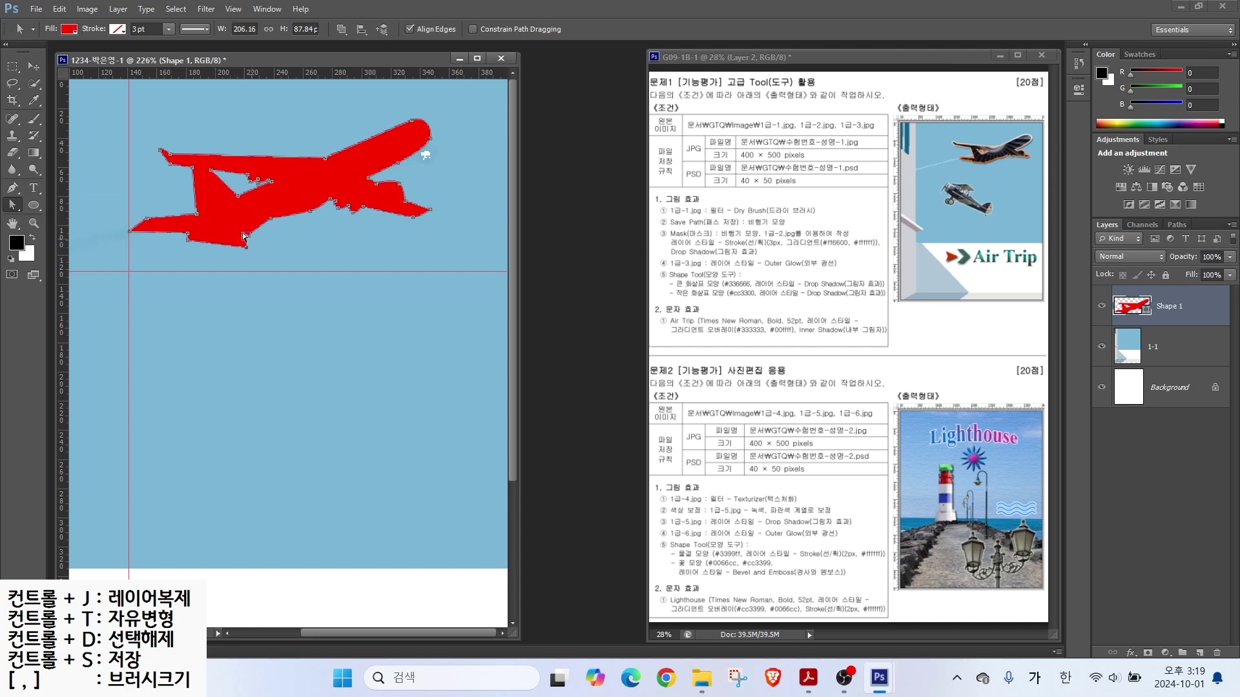
mouse_move(244, 237)
mouse_down()
mouse_move(246, 251)
mouse_move(230, 245)
mouse_up()
click(385, 282)
drag(765, 215, 808, 190)
drag(1072, 206, 1115, 248)
drag(1161, 202, 1201, 250)
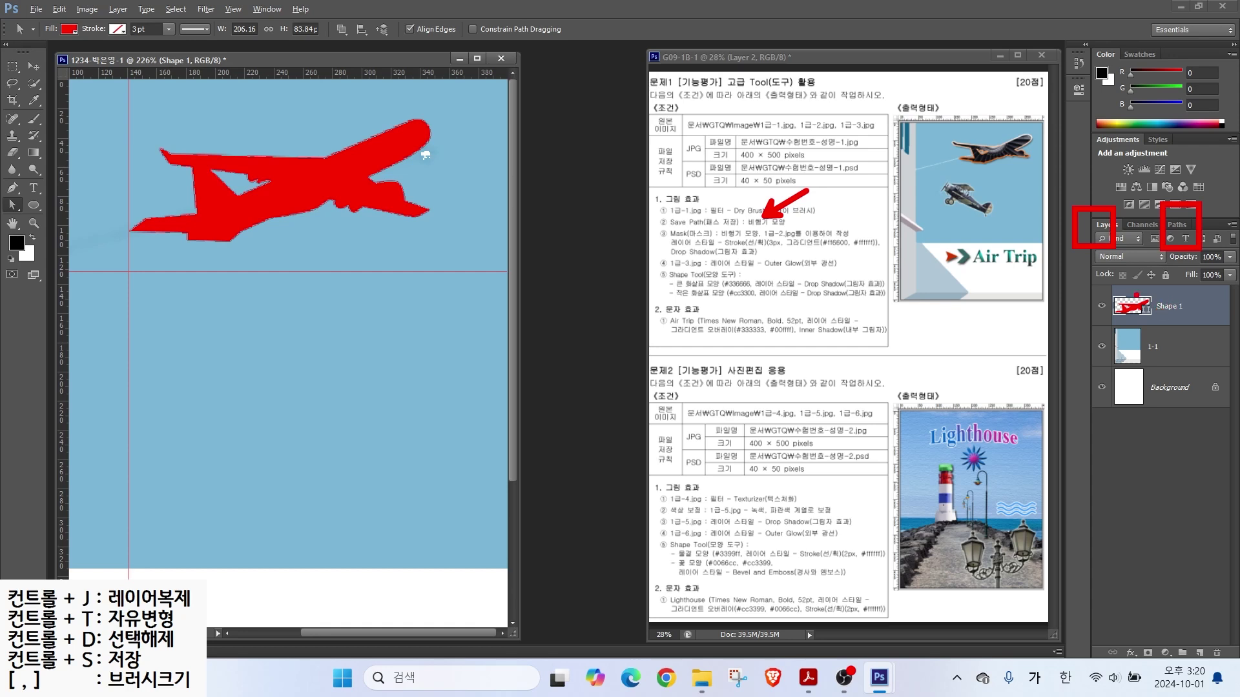
Step: Show the Paths panel and cancel a first attempt to save the work path
key(Escape)
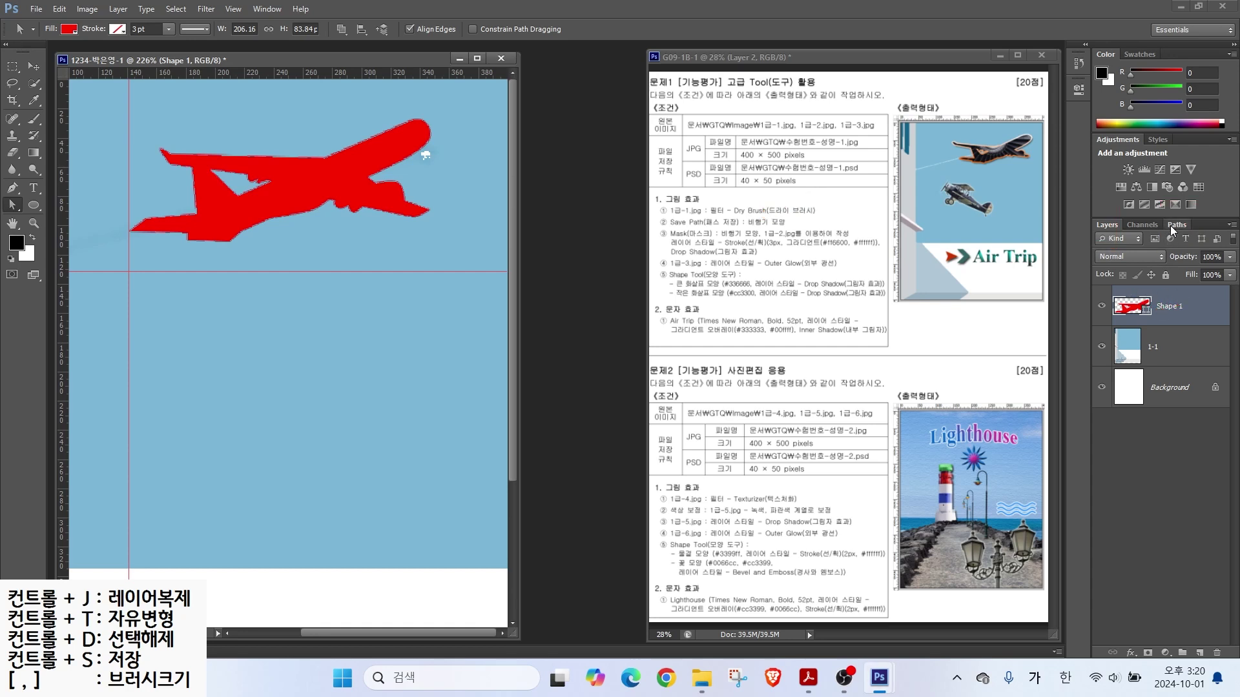
click(1170, 226)
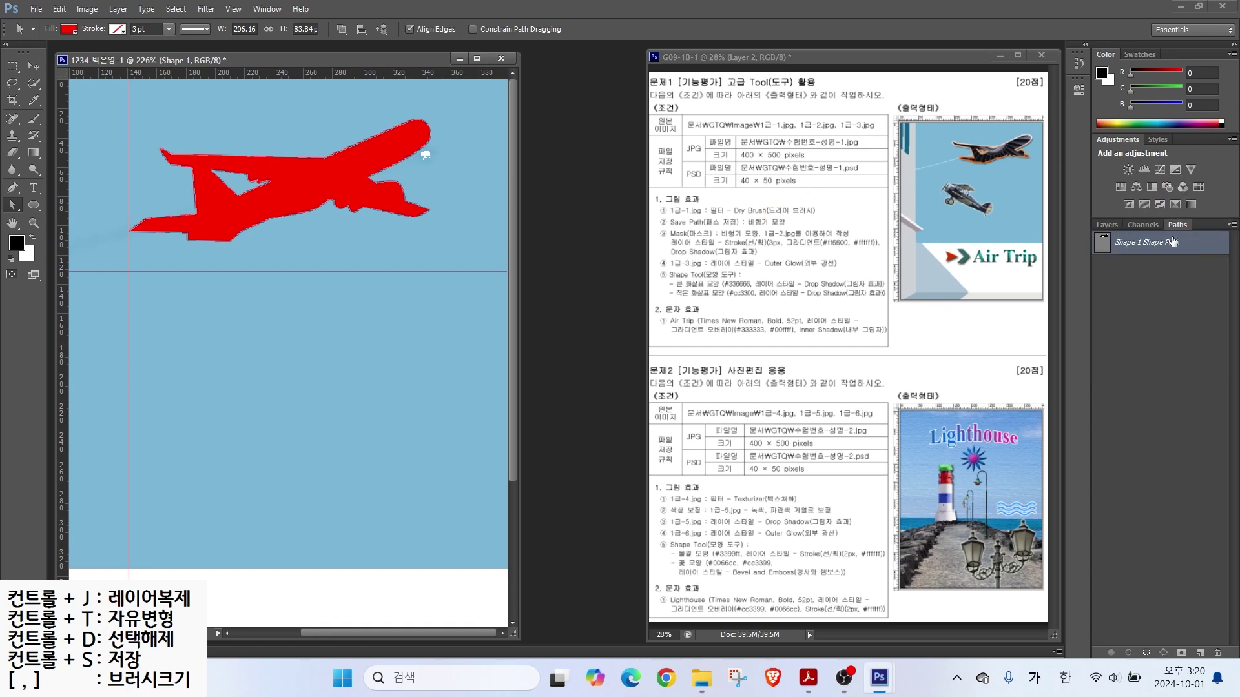
drag(1143, 257, 1106, 299)
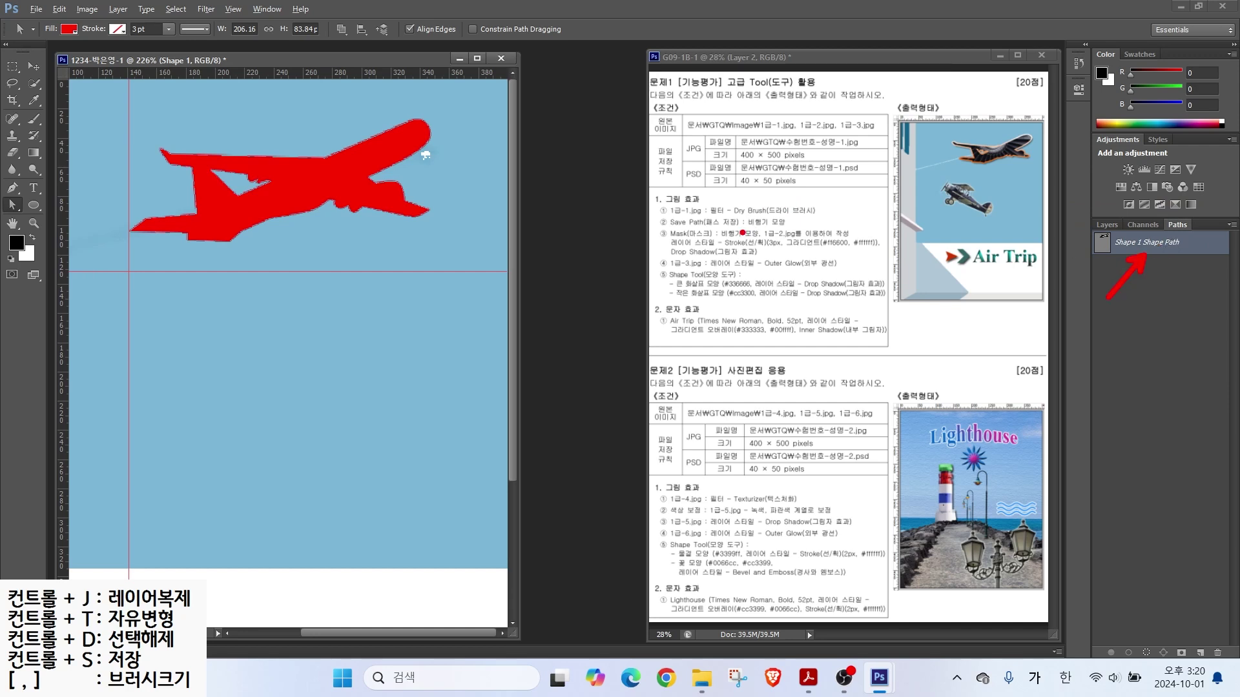
drag(674, 228, 789, 227)
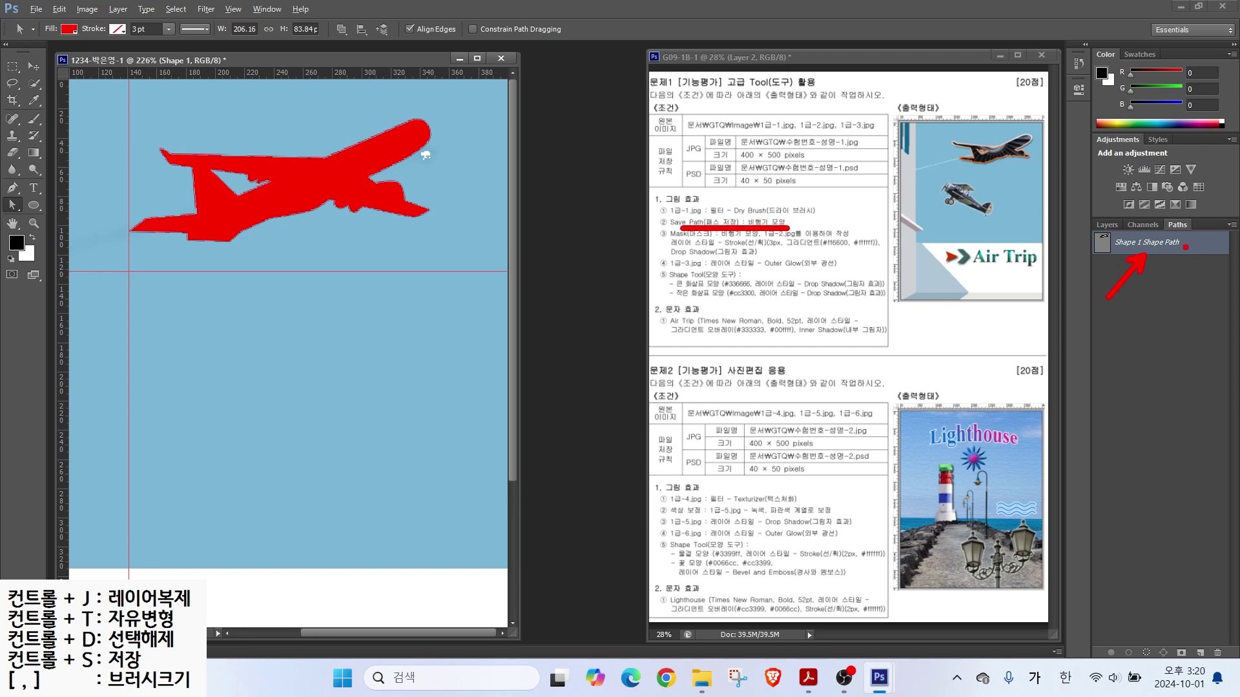
mouse_move(1195, 257)
mouse_down()
mouse_move(1209, 224)
mouse_move(1227, 256)
mouse_up()
key(Escape)
double_click(1204, 247)
drag(881, 331, 819, 300)
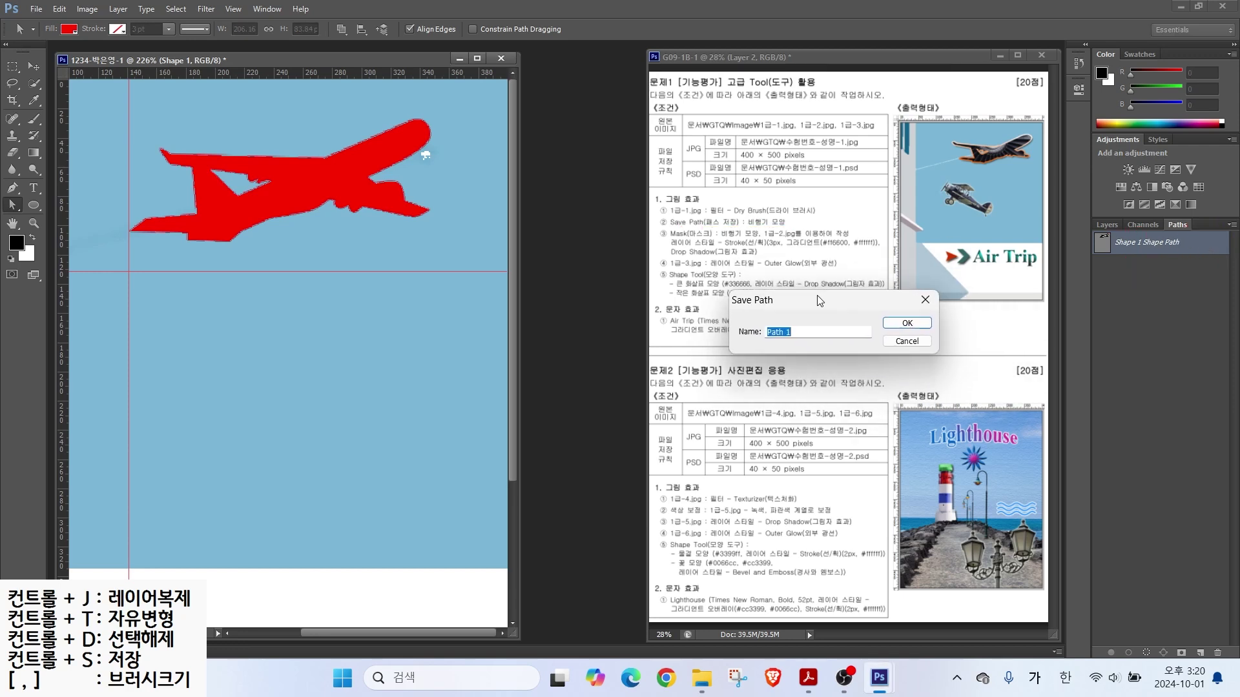
click(925, 303)
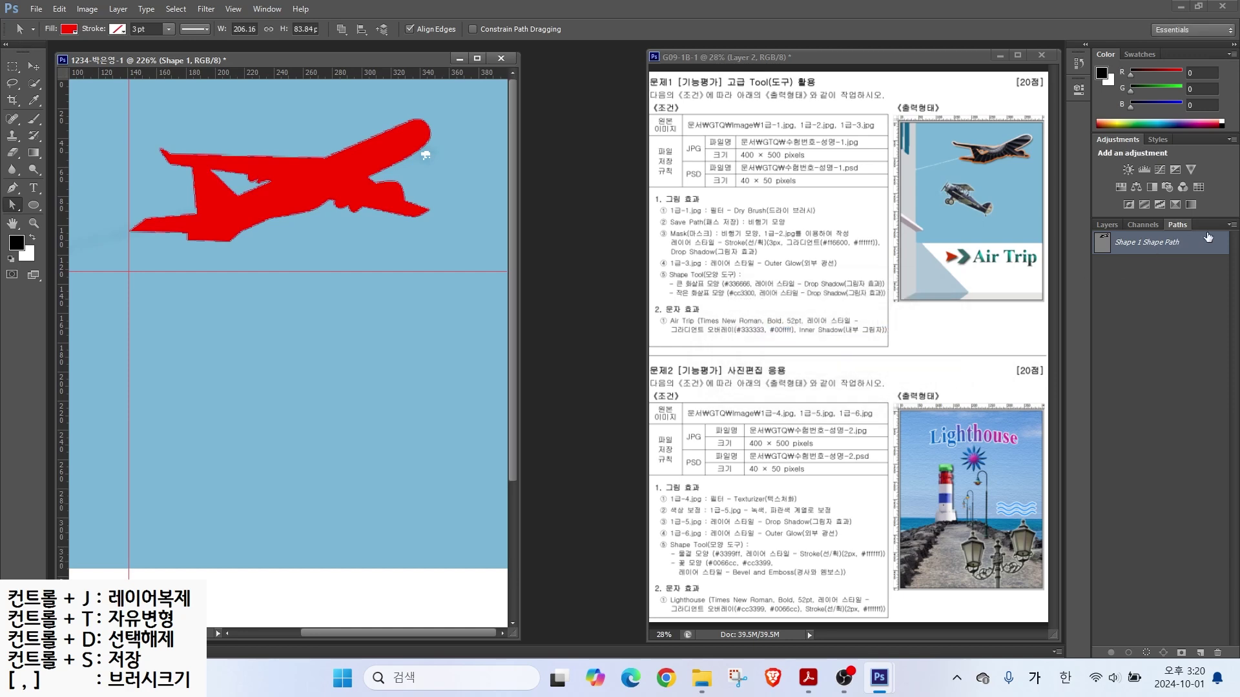
Step: Save the airplane path as '비행기 모양' and return to the Layers panel
click(1232, 226)
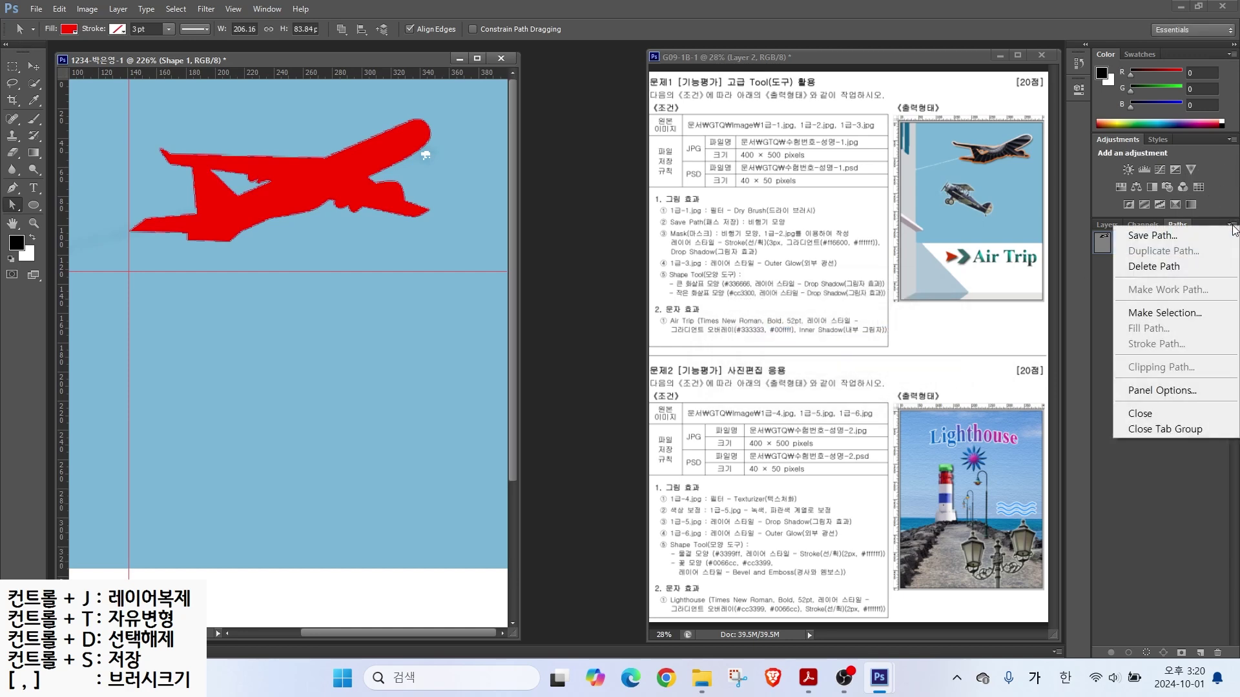
click(1160, 242)
text(ㅂㅣ행기 모양)
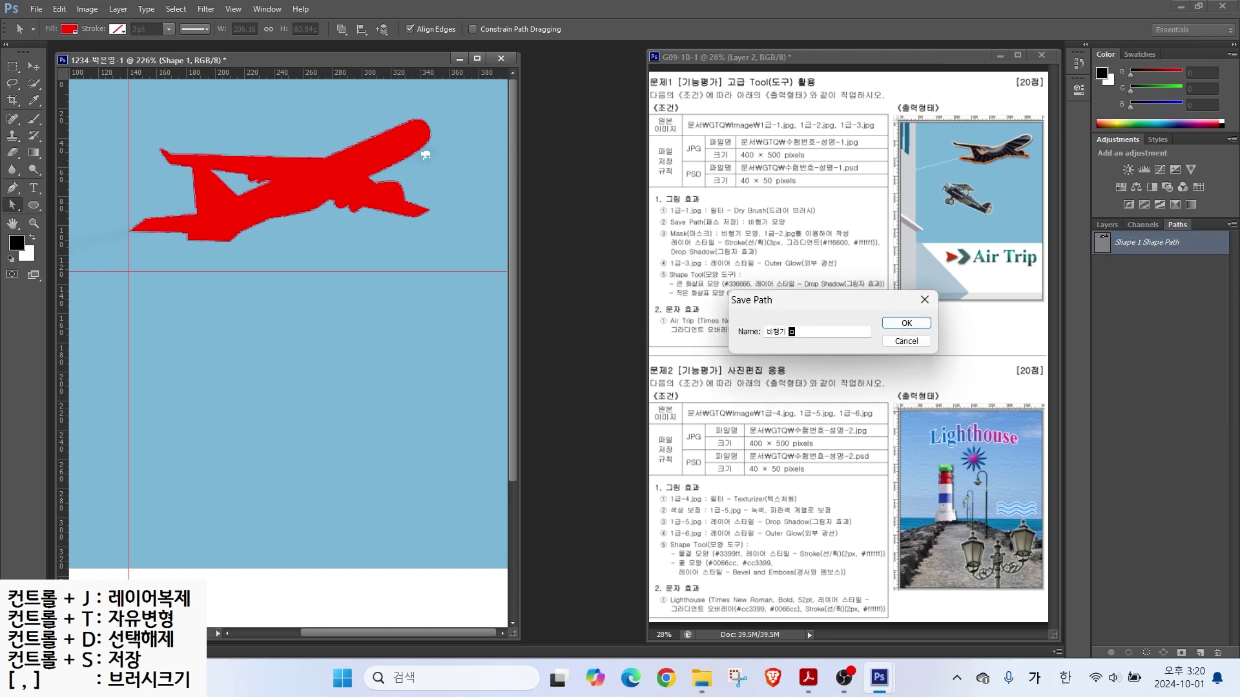
key(Return)
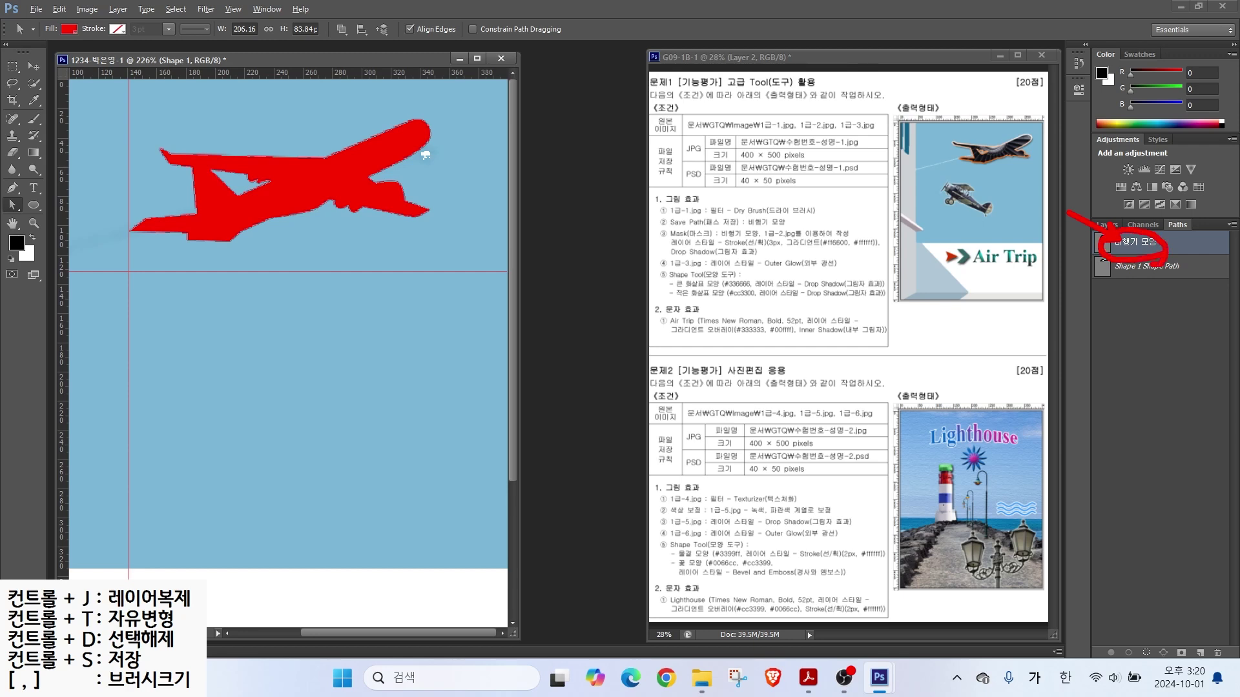
click(1148, 331)
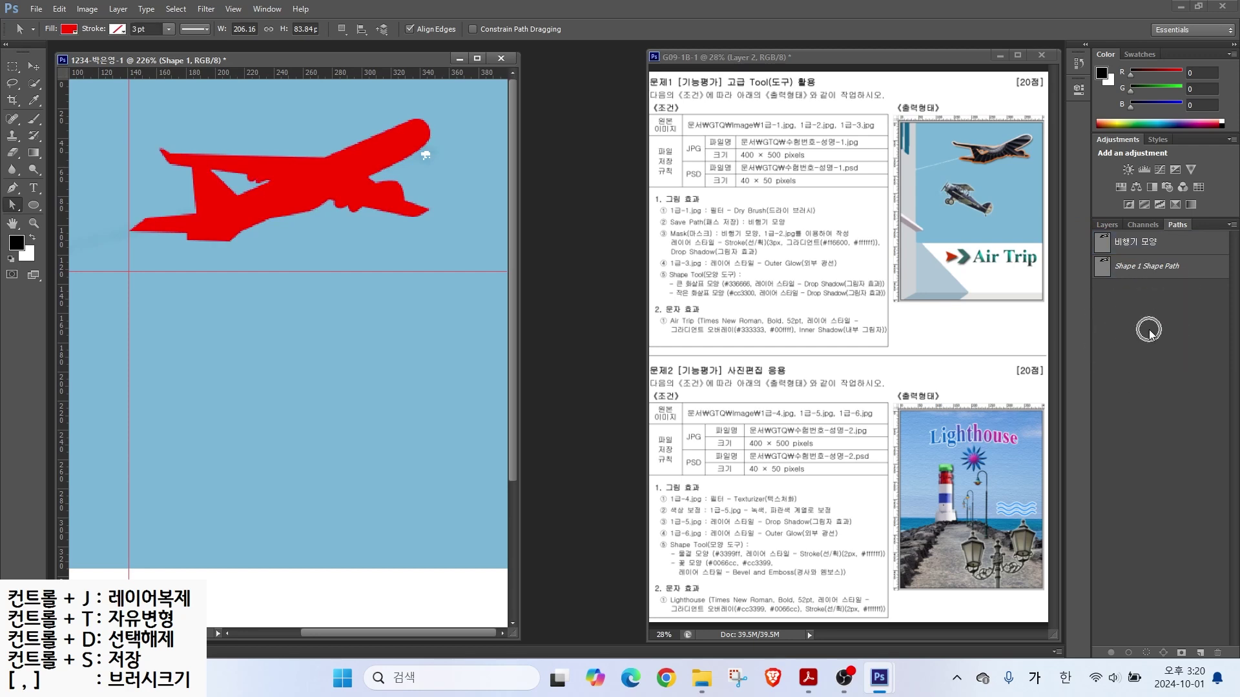
click(1108, 226)
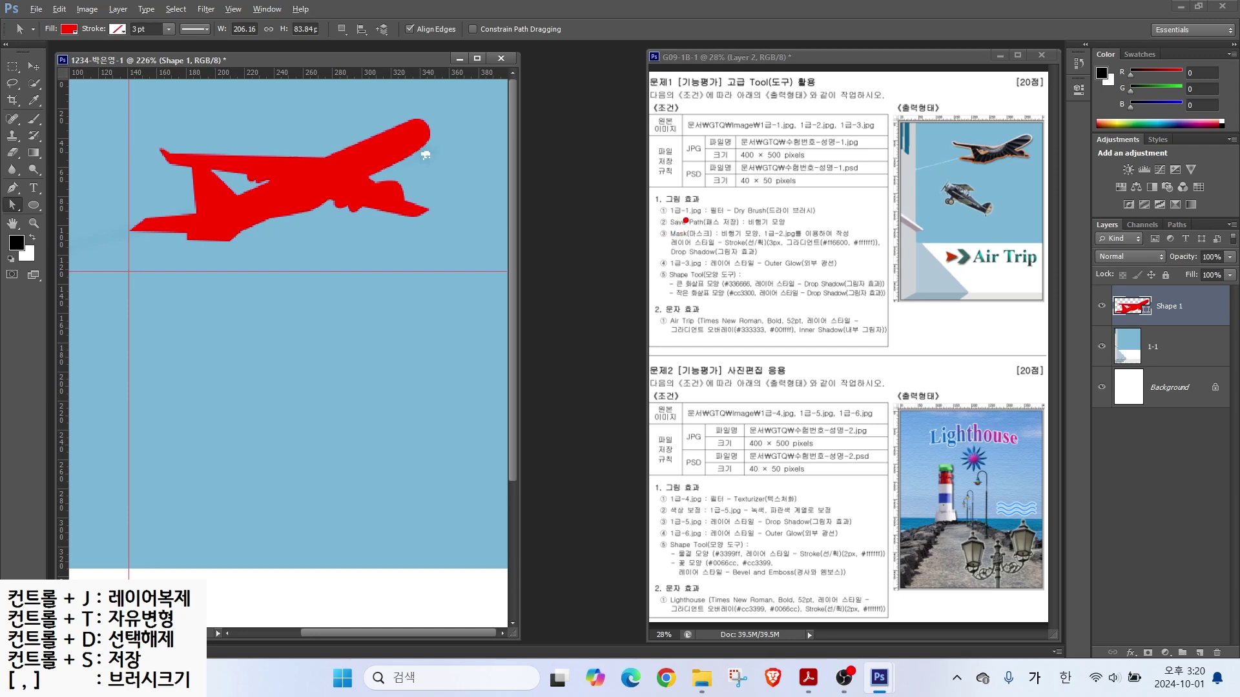
Step: Scale the red airplane up to about 117% (≈242 × 98 px) with Free Transform
mouse_move(696, 227)
mouse_down()
mouse_move(728, 205)
mouse_move(753, 239)
mouse_move(825, 238)
mouse_up()
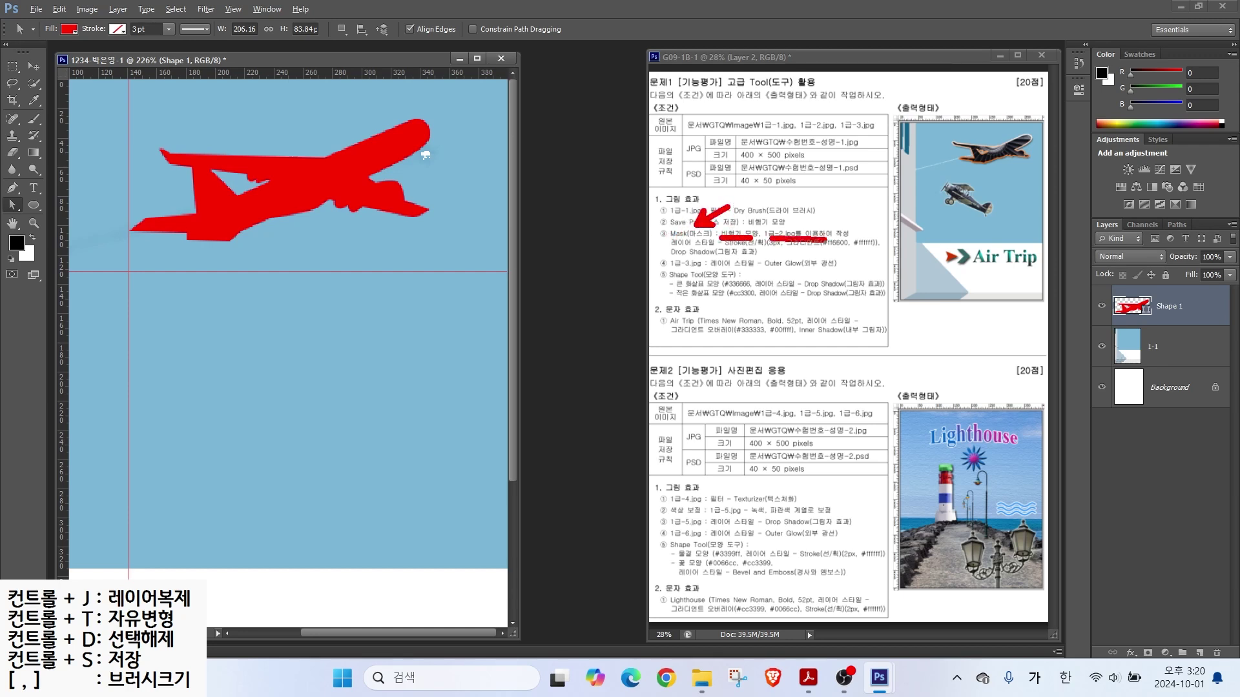
key(Escape)
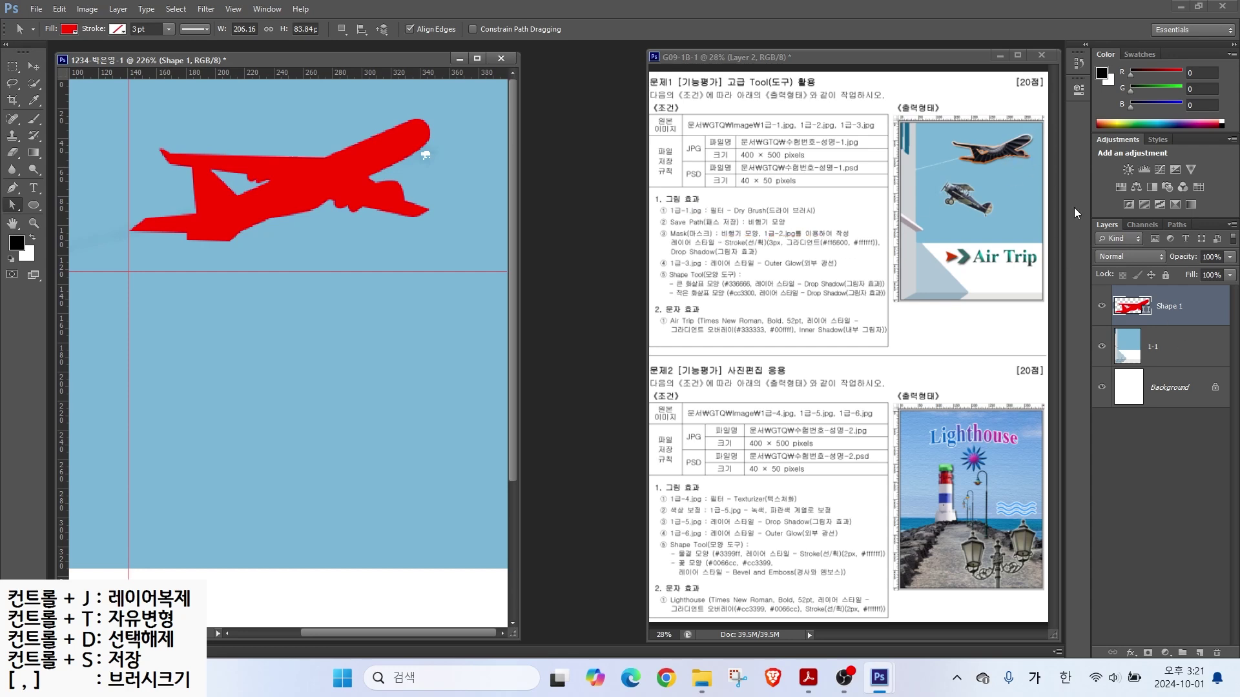
click(65, 9)
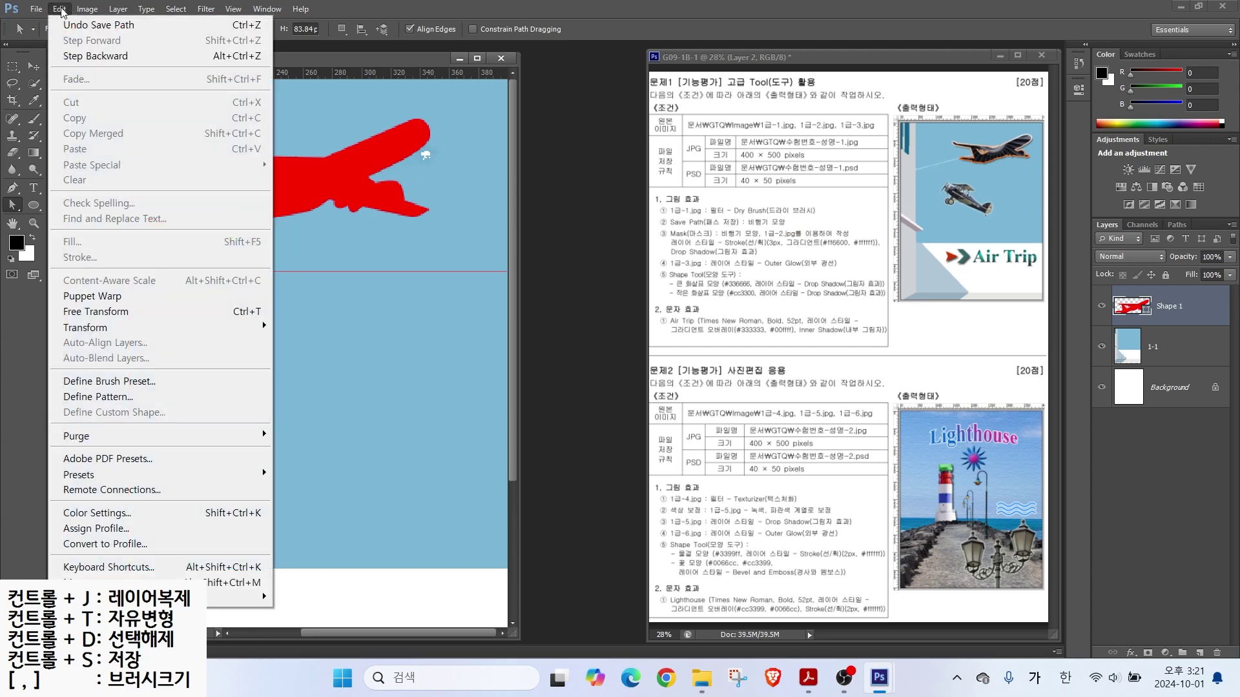
click(115, 312)
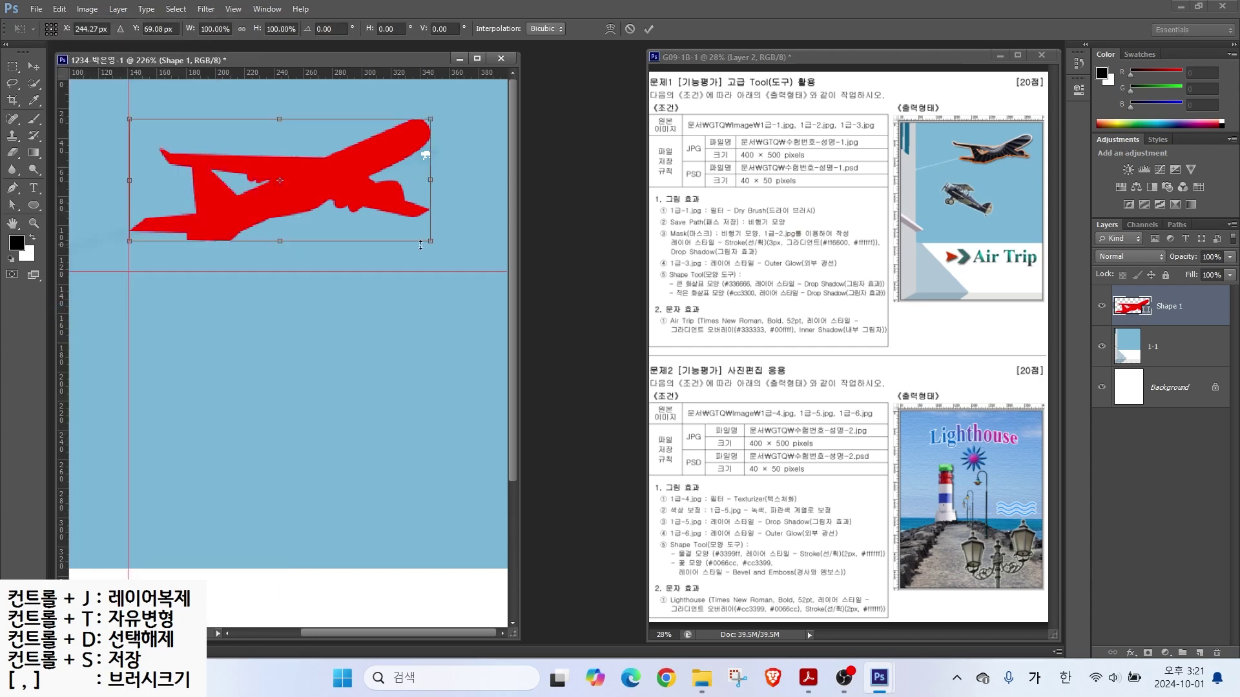
drag(428, 243, 475, 275)
key(Return)
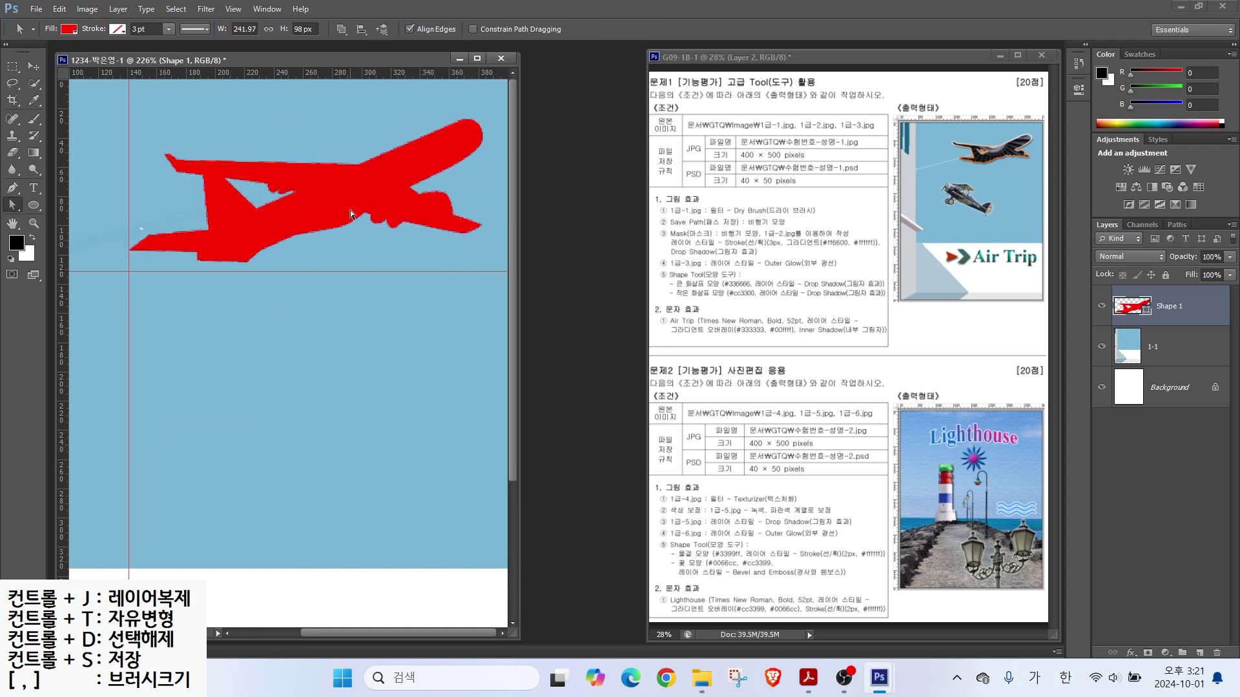
key(v)
key(ctrl+0)
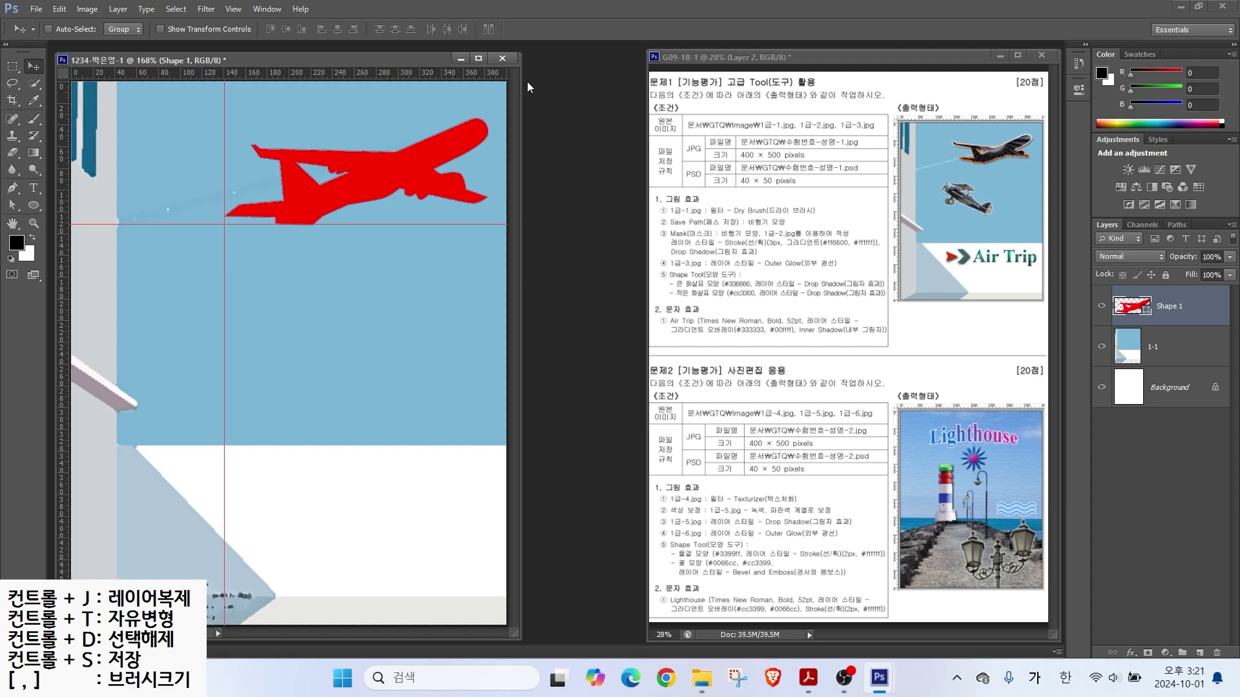
Step: Open 1급-2.jpg, drag the engine photo into the poster, and close the source image
click(46, 12)
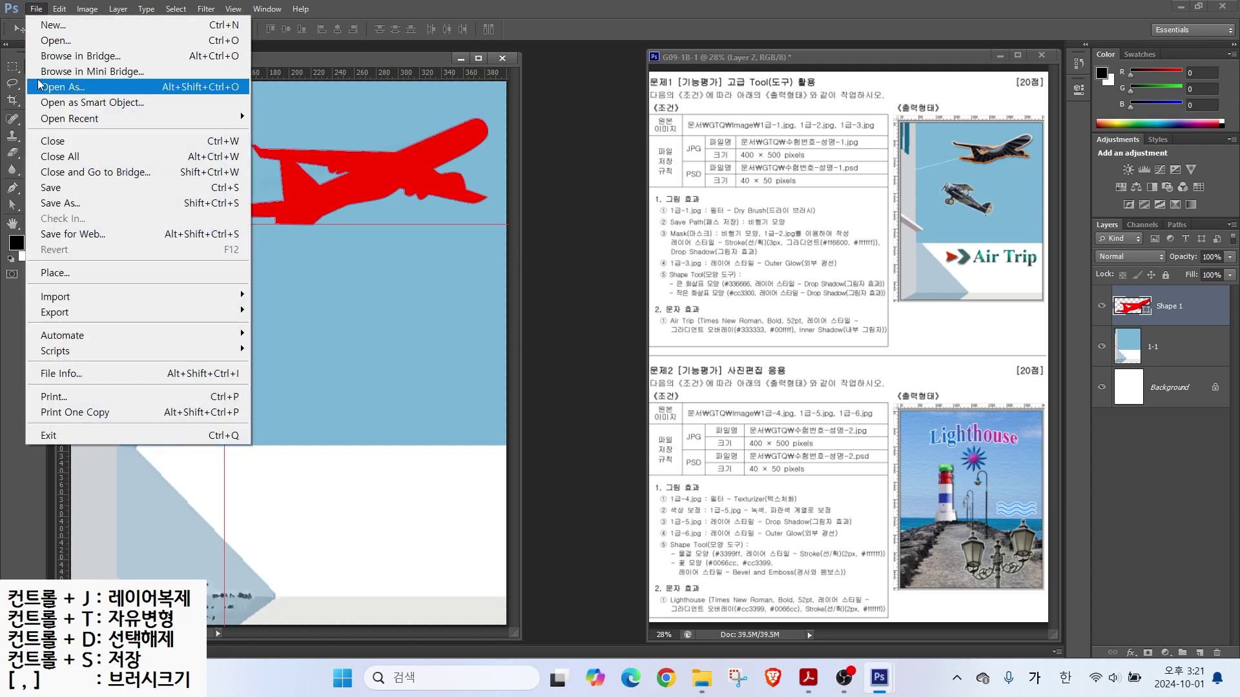
click(50, 40)
click(622, 160)
click(818, 466)
drag(213, 64, 405, 208)
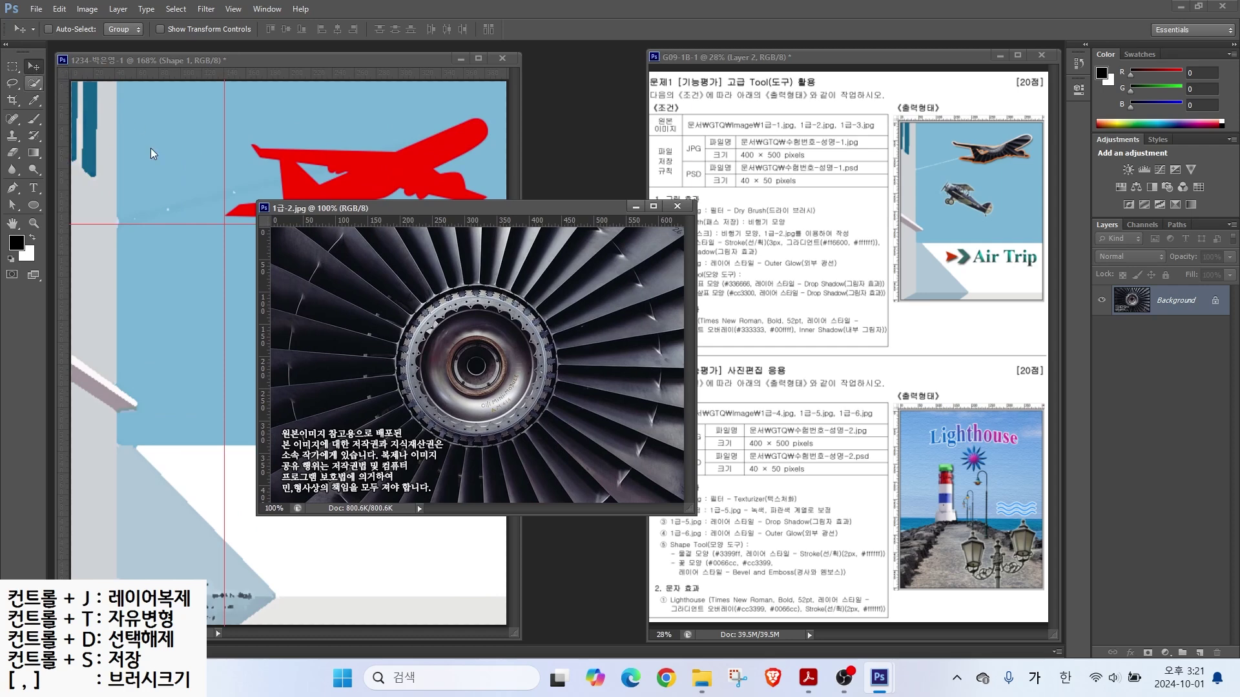
drag(286, 173, 287, 174)
drag(387, 251, 344, 239)
click(678, 206)
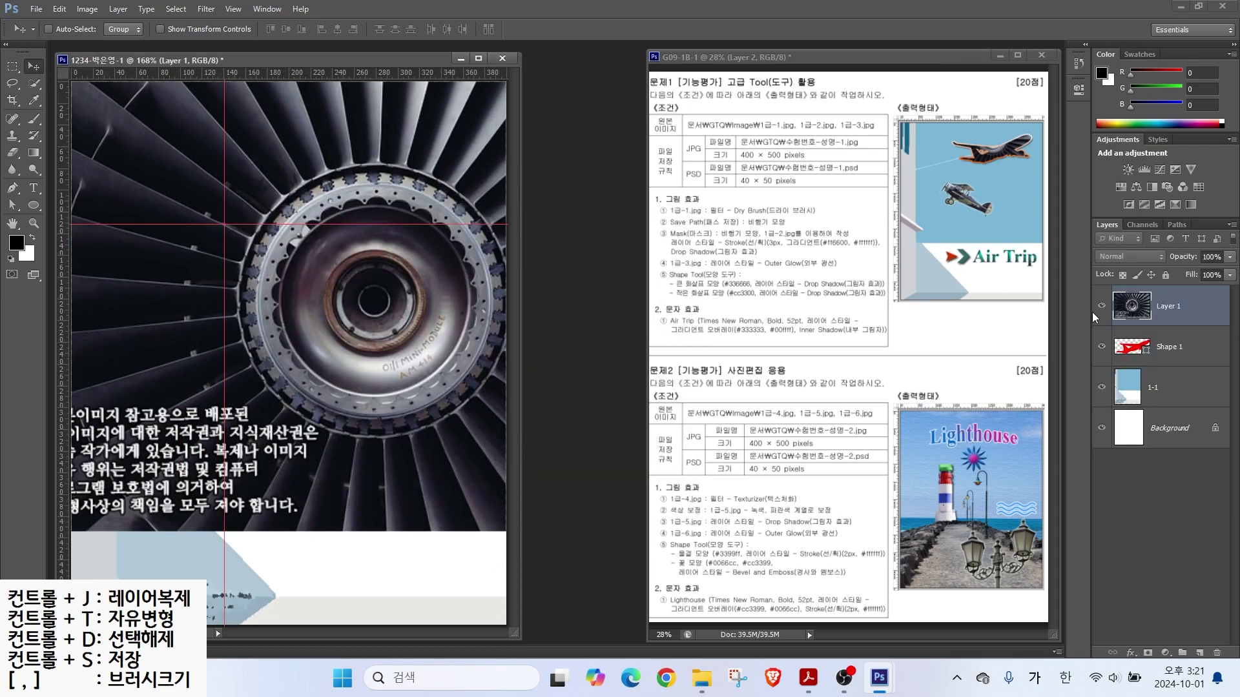
Step: Rename the engine photo layer to '1-2'
double_click(1169, 305)
text(1-2)
key(Return)
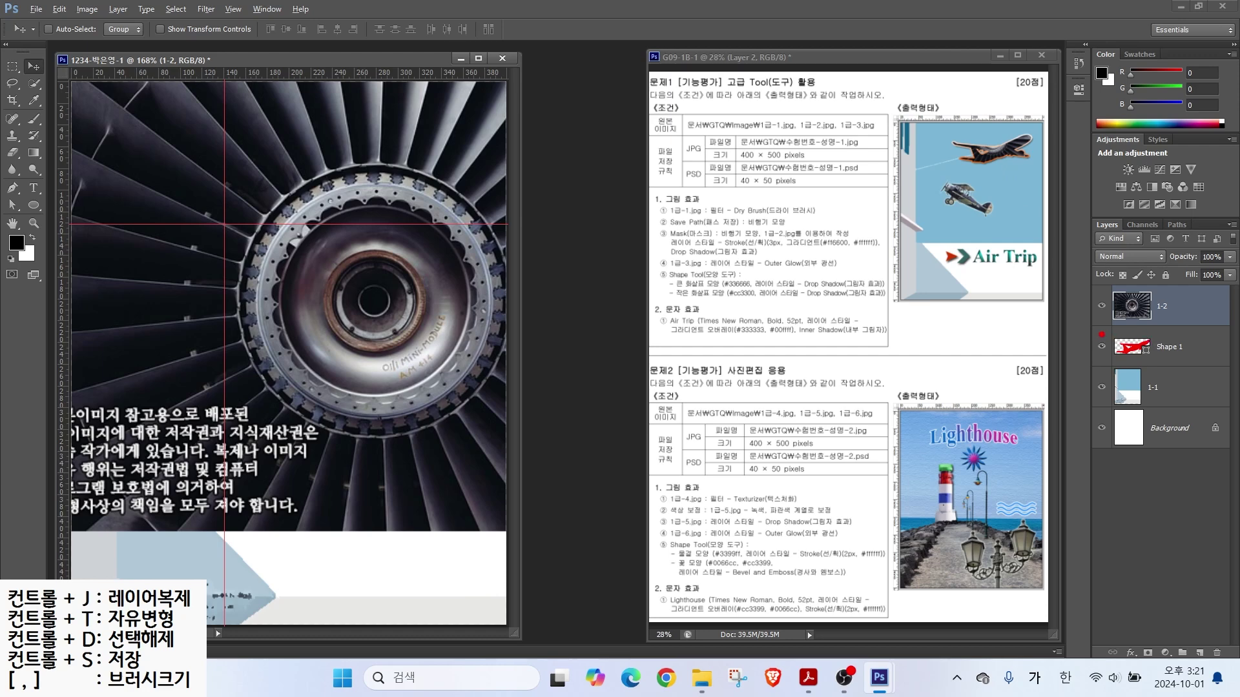
drag(1097, 332, 1209, 363)
drag(1066, 401, 1122, 357)
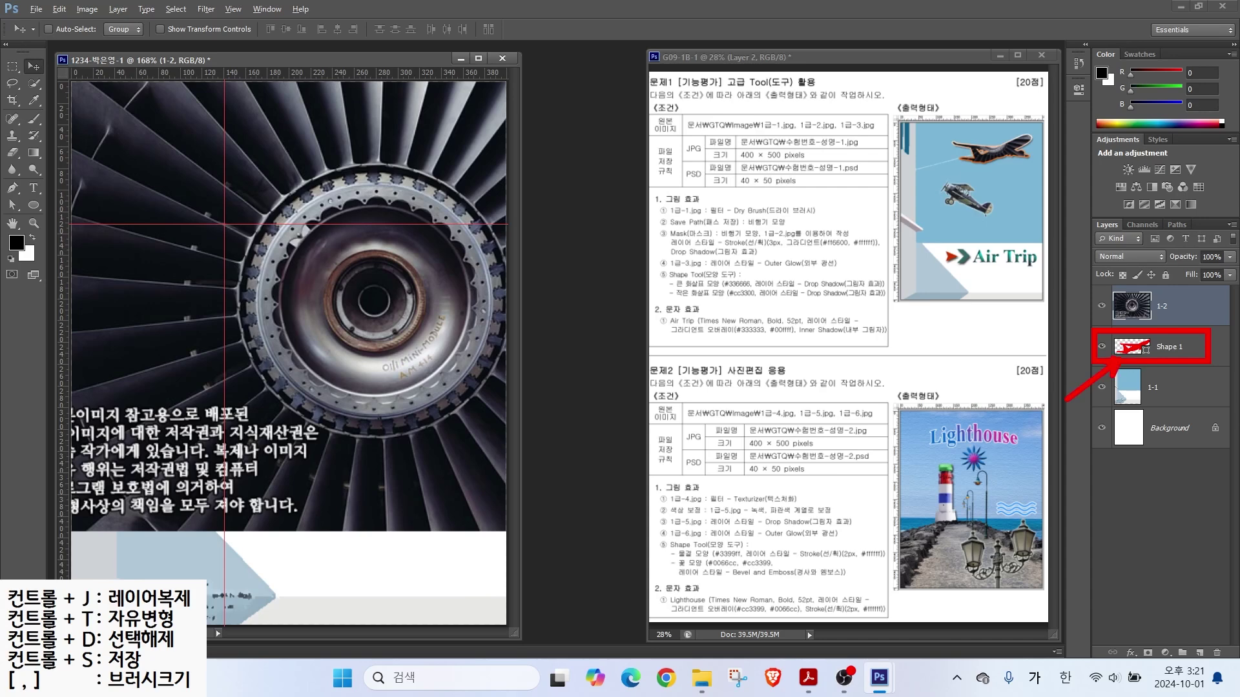
mouse_move(1094, 288)
mouse_down()
mouse_move(1208, 318)
mouse_move(1044, 256)
mouse_move(1097, 298)
mouse_up()
Step: Clip the 1-2 engine photo layer into the airplane shape
key(Escape)
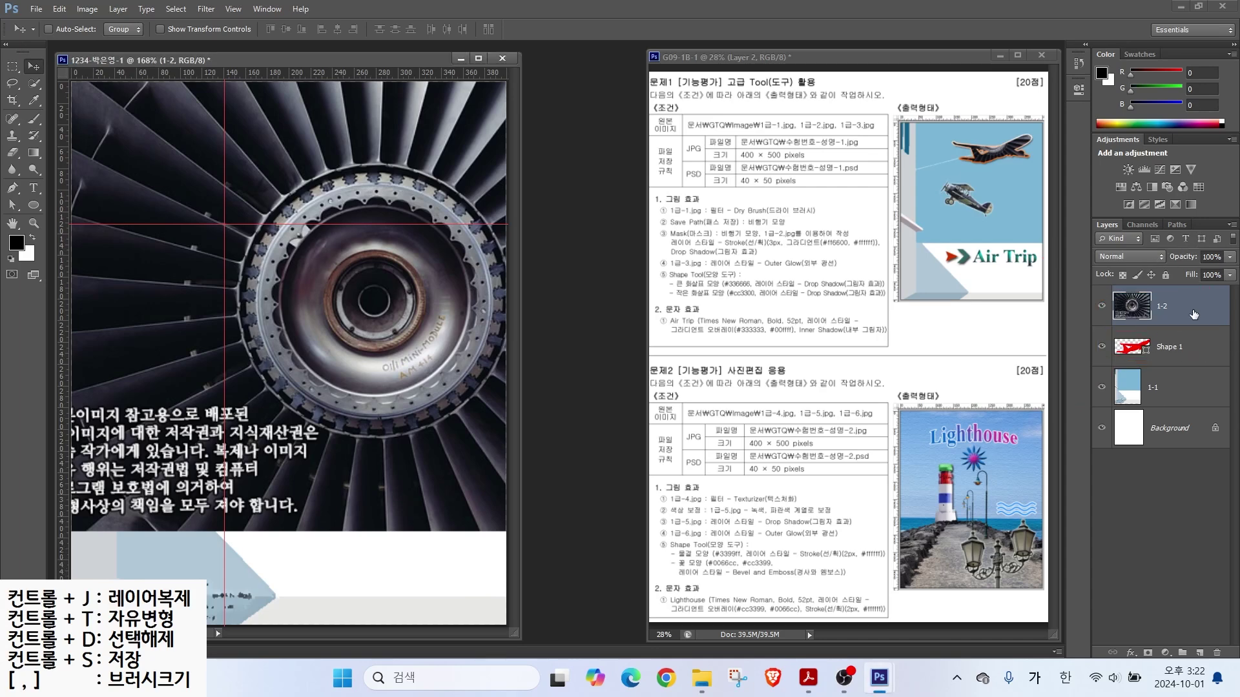
right_click(1193, 316)
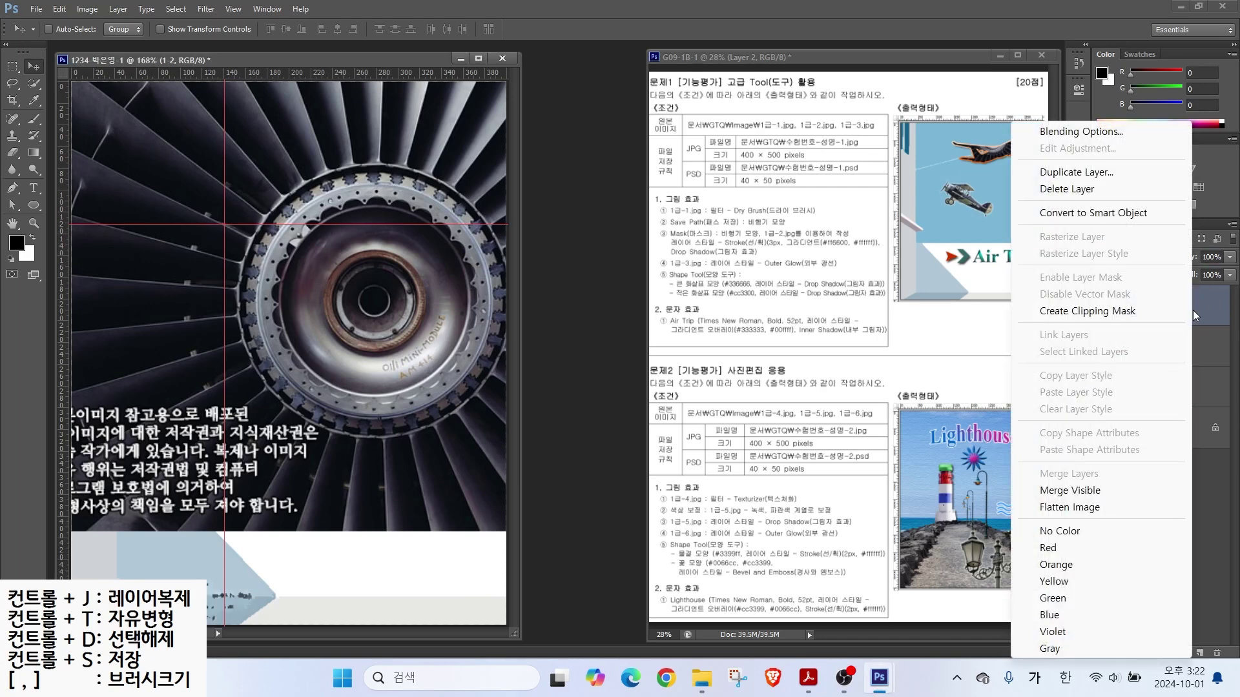
click(1115, 312)
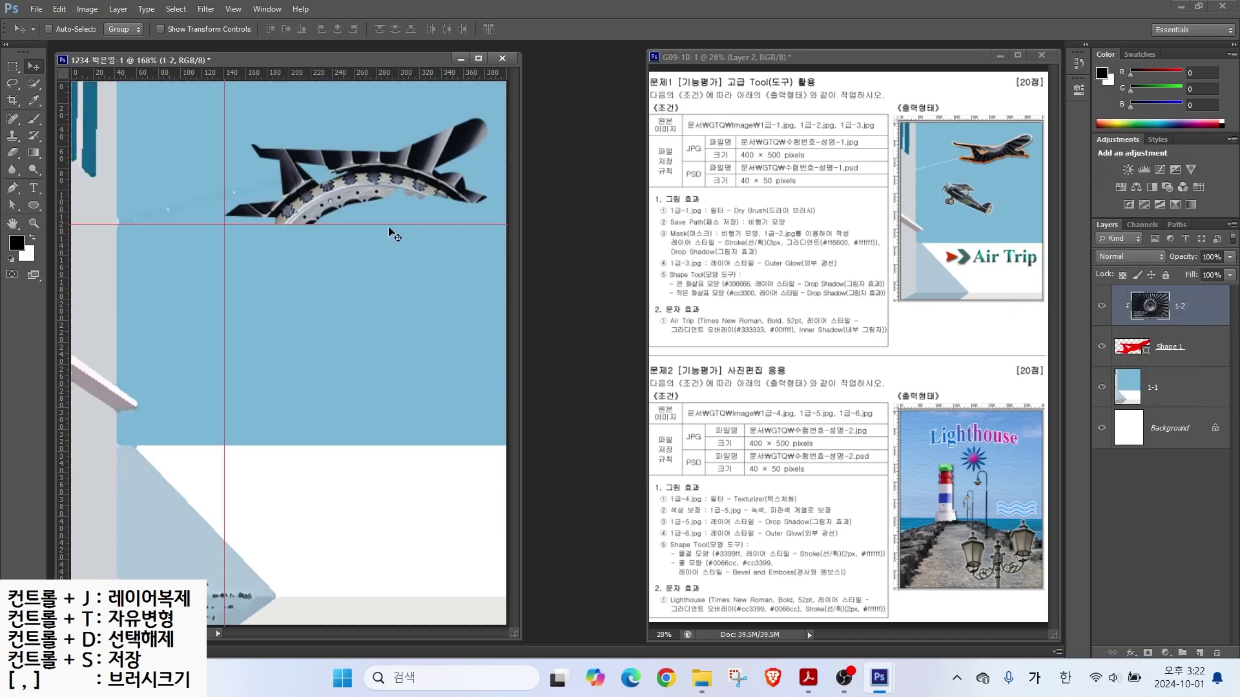
Step: Reposition the engine photo and shrink it to about 64% inside the plane
drag(383, 187, 280, 133)
mouse_move(342, 191)
mouse_down()
mouse_move(373, 177)
mouse_move(338, 255)
mouse_move(304, 165)
mouse_move(362, 172)
mouse_move(349, 182)
mouse_up()
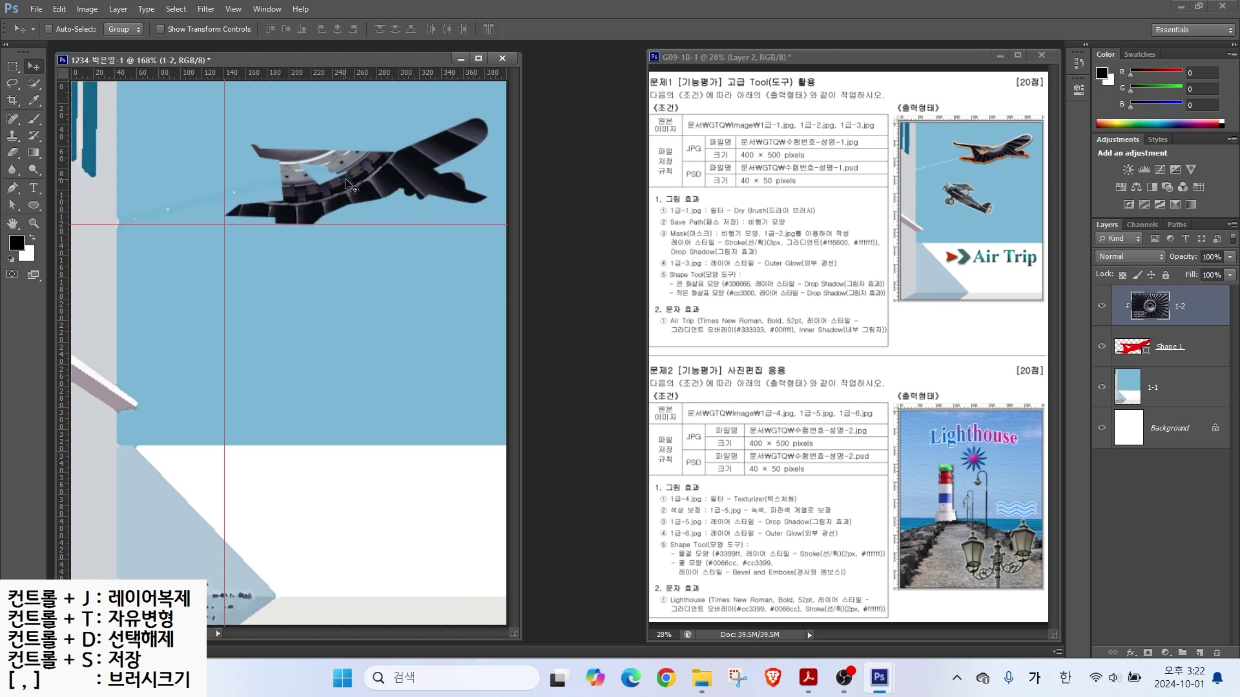
key(ctrl+t)
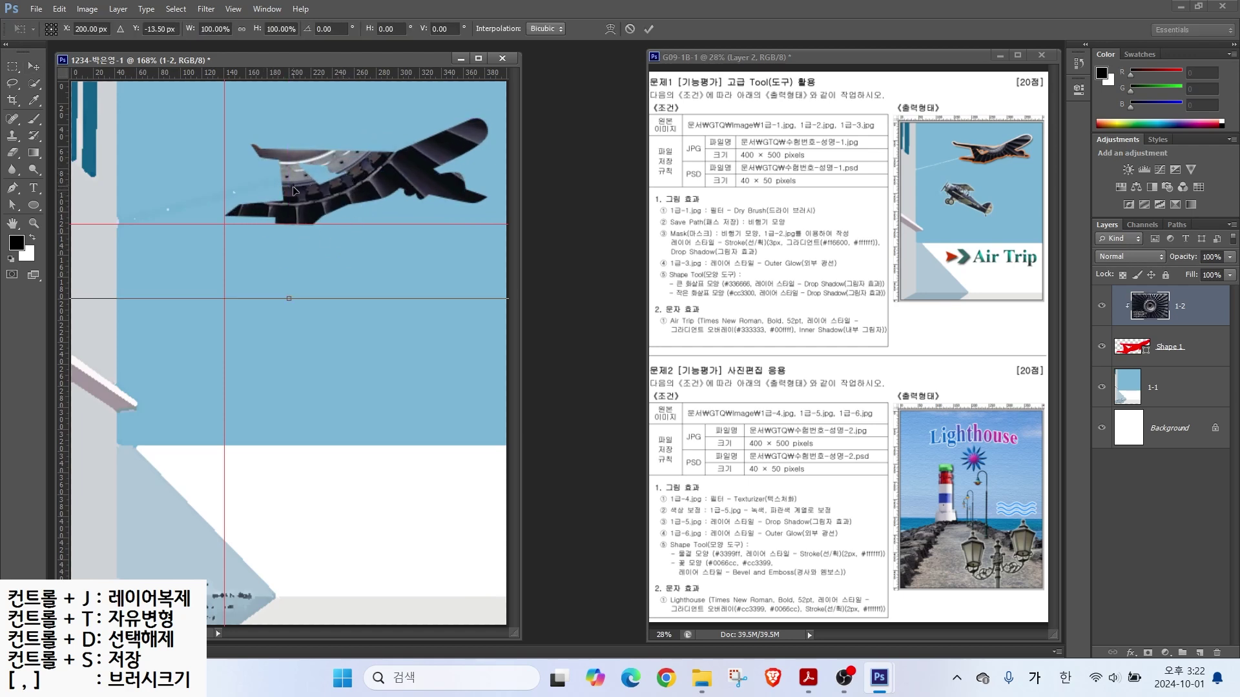
drag(293, 186, 437, 226)
drag(88, 344, 121, 237)
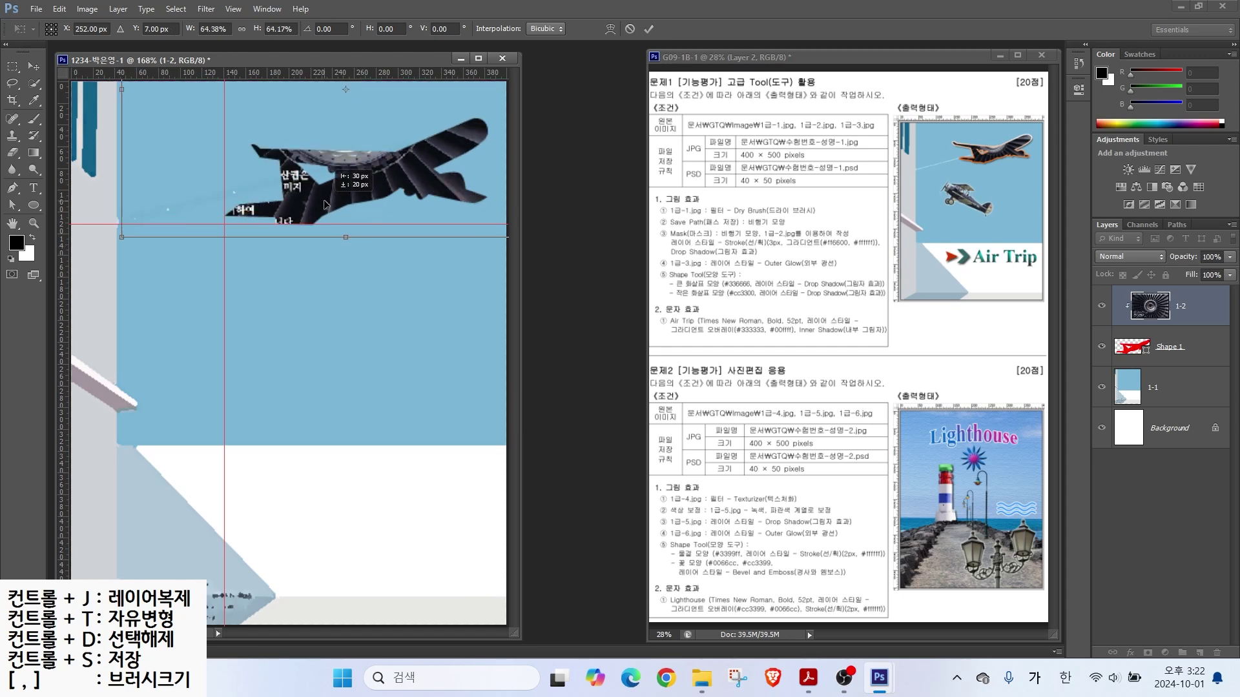
key(Return)
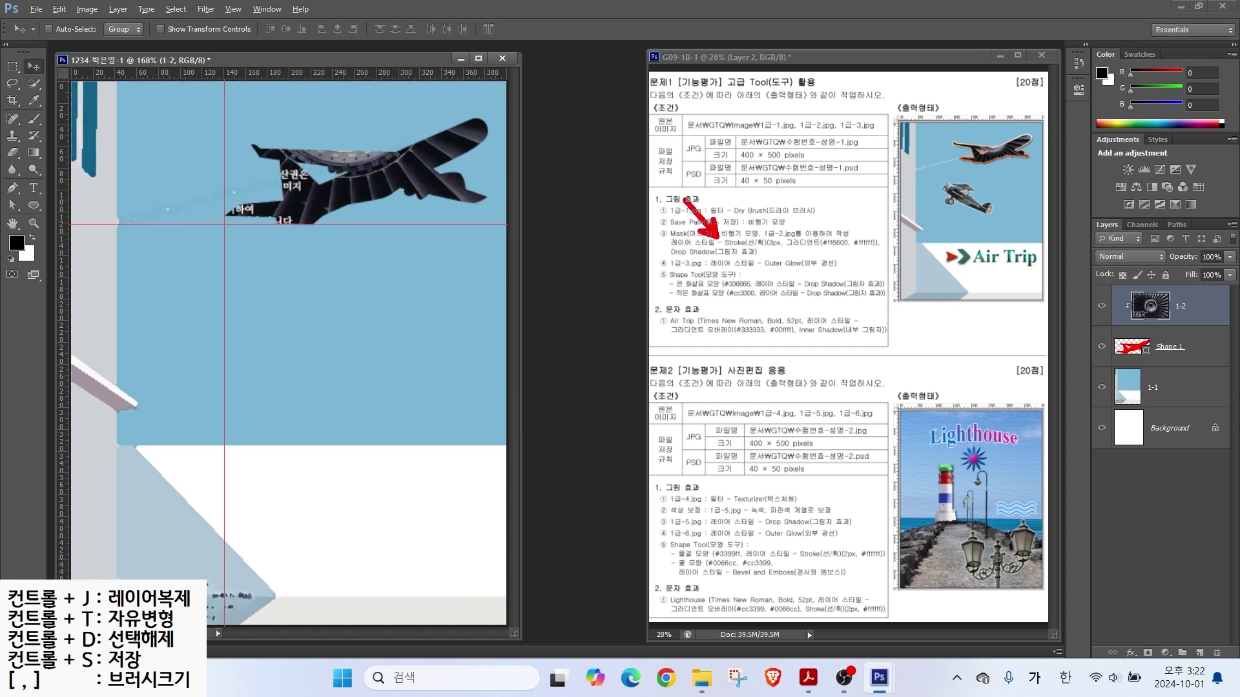
Step: Select the Shape 1 airplane layer and open its fx layer-effects menu
drag(728, 251, 846, 251)
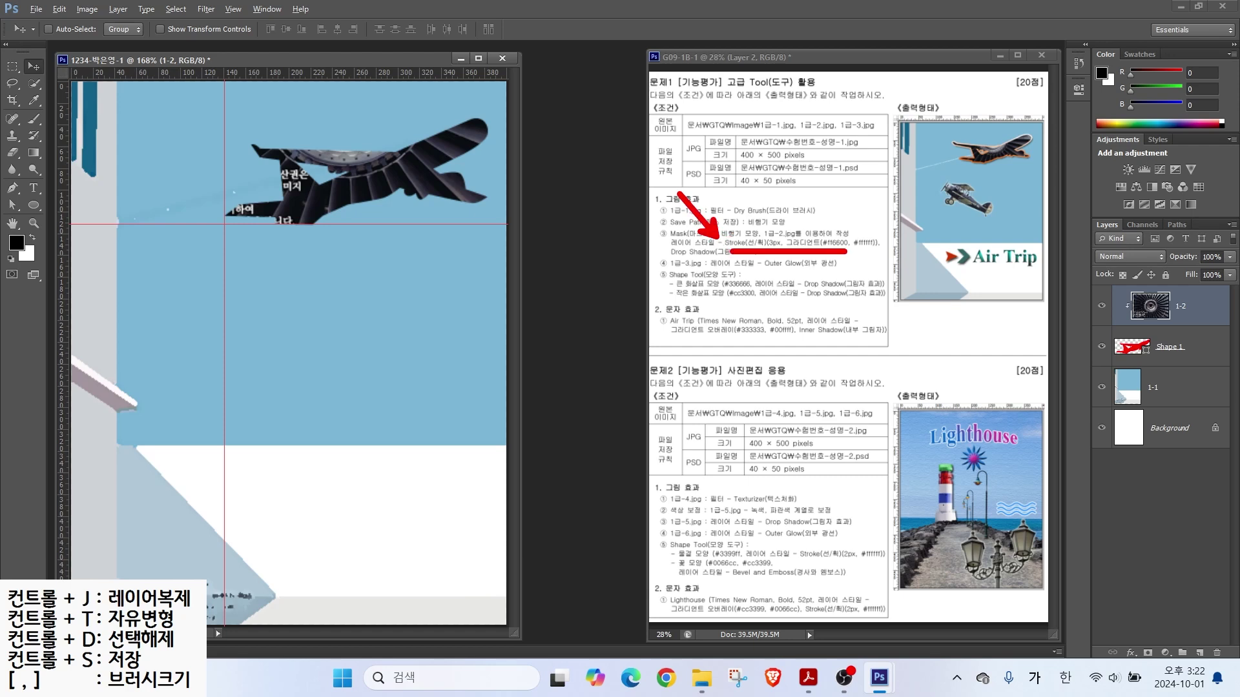
drag(990, 170, 987, 229)
mouse_move(1184, 293)
mouse_down()
mouse_move(1131, 325)
mouse_move(1156, 325)
mouse_move(1117, 353)
mouse_move(1168, 349)
mouse_up()
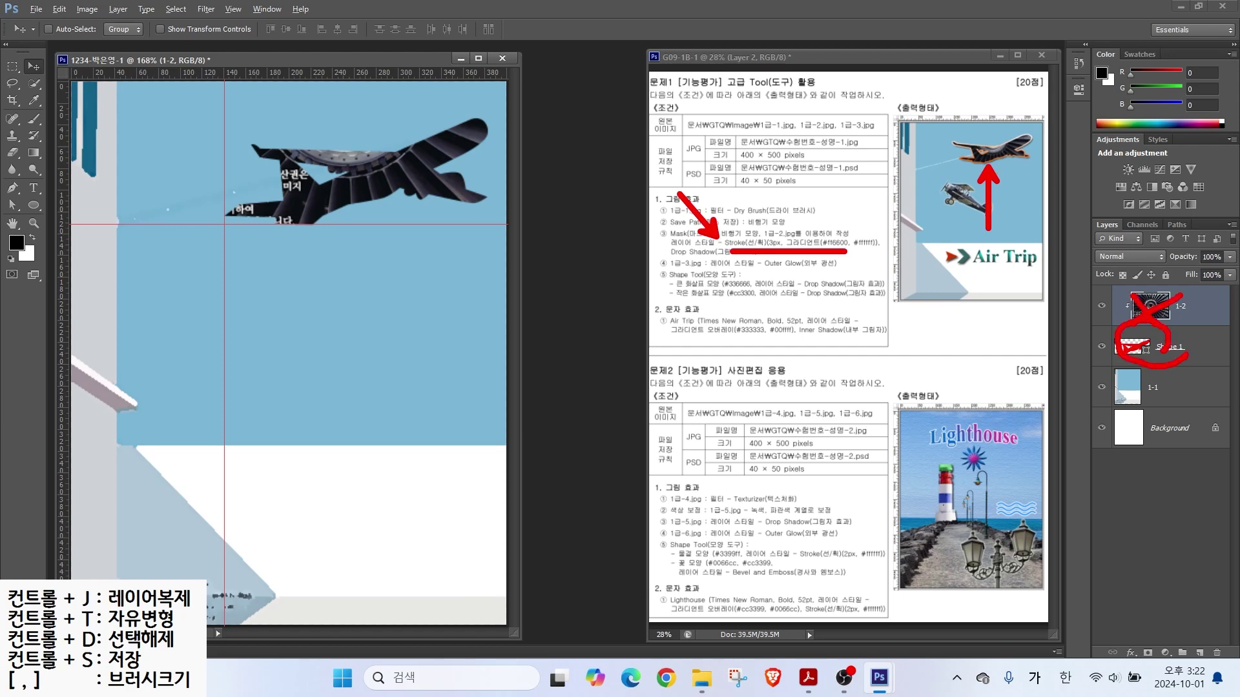
click(1166, 352)
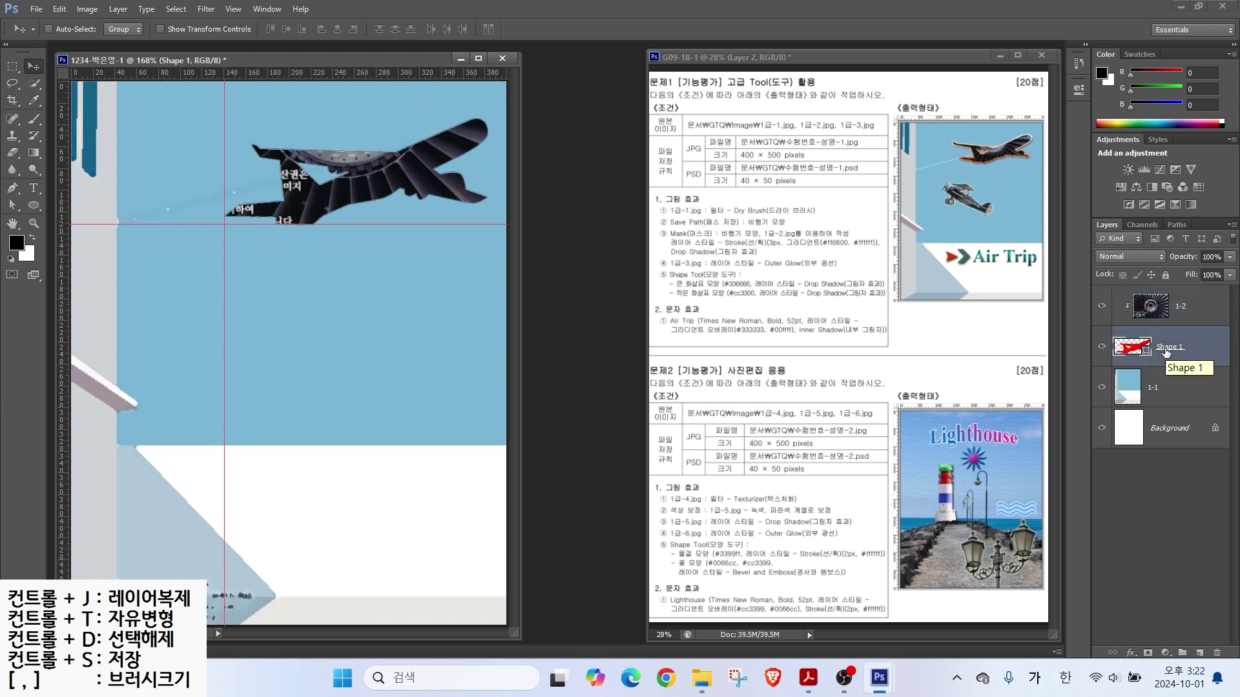
mouse_move(1070, 181)
mouse_down()
mouse_move(1131, 325)
mouse_move(1237, 685)
mouse_up()
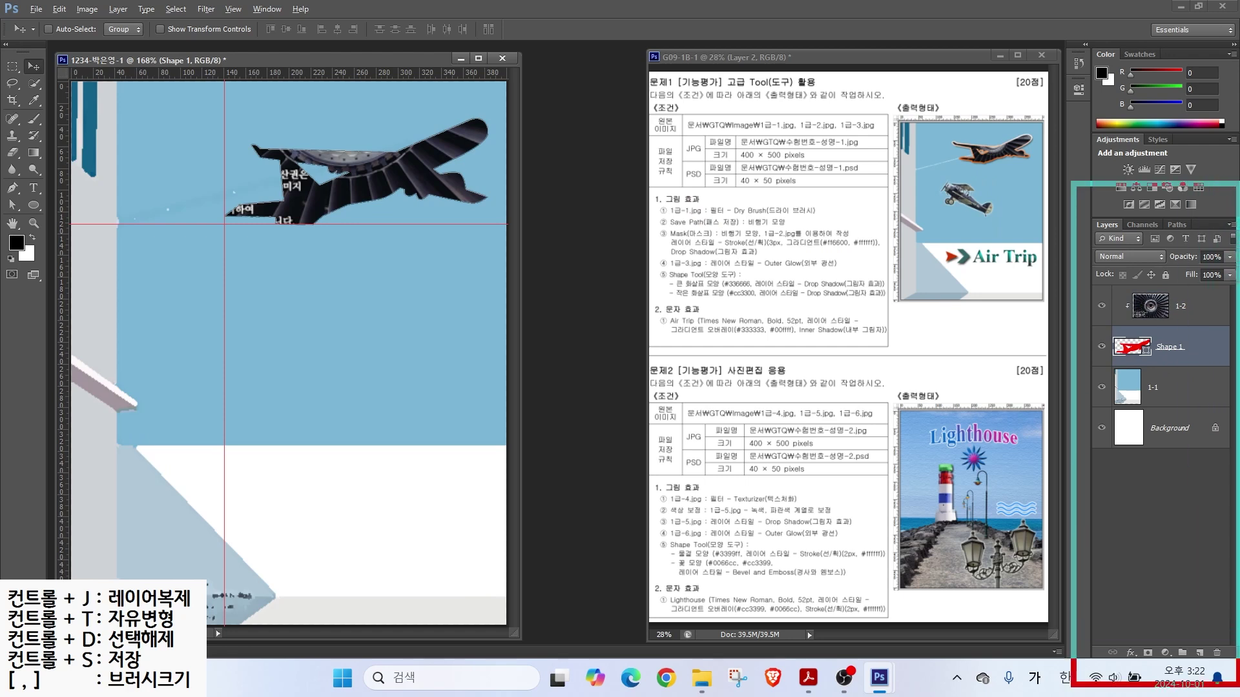
drag(1115, 633, 1147, 671)
drag(1166, 616, 1128, 644)
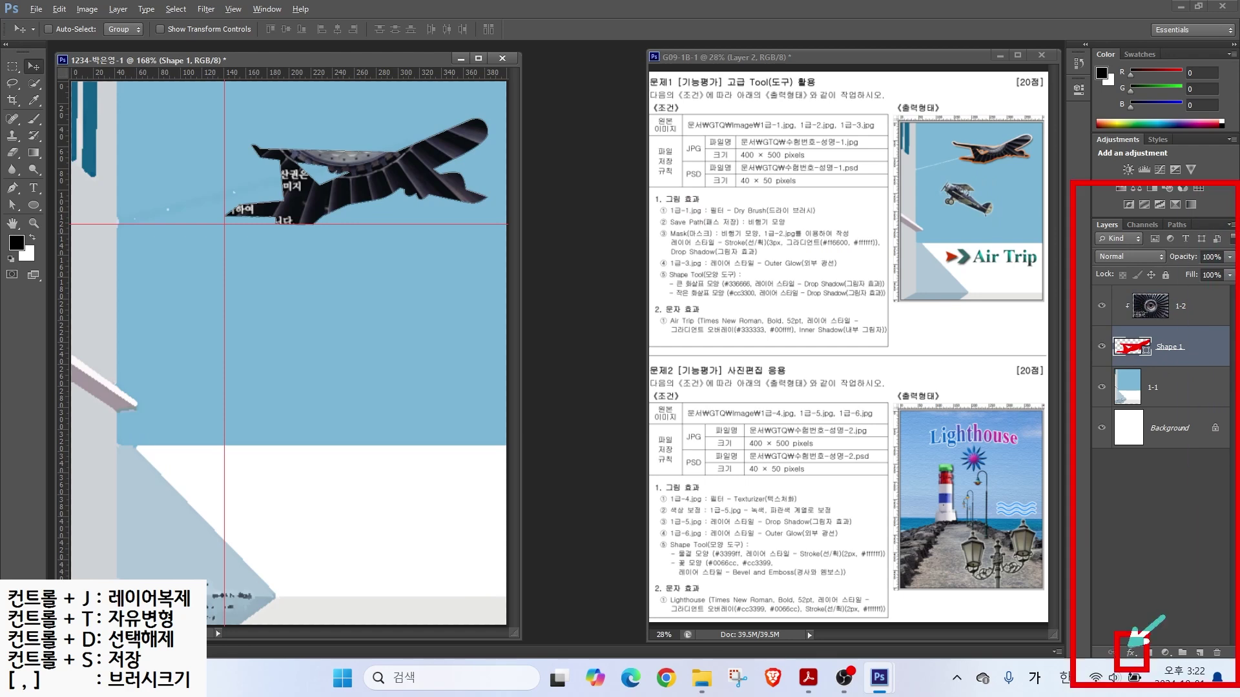
click(1131, 653)
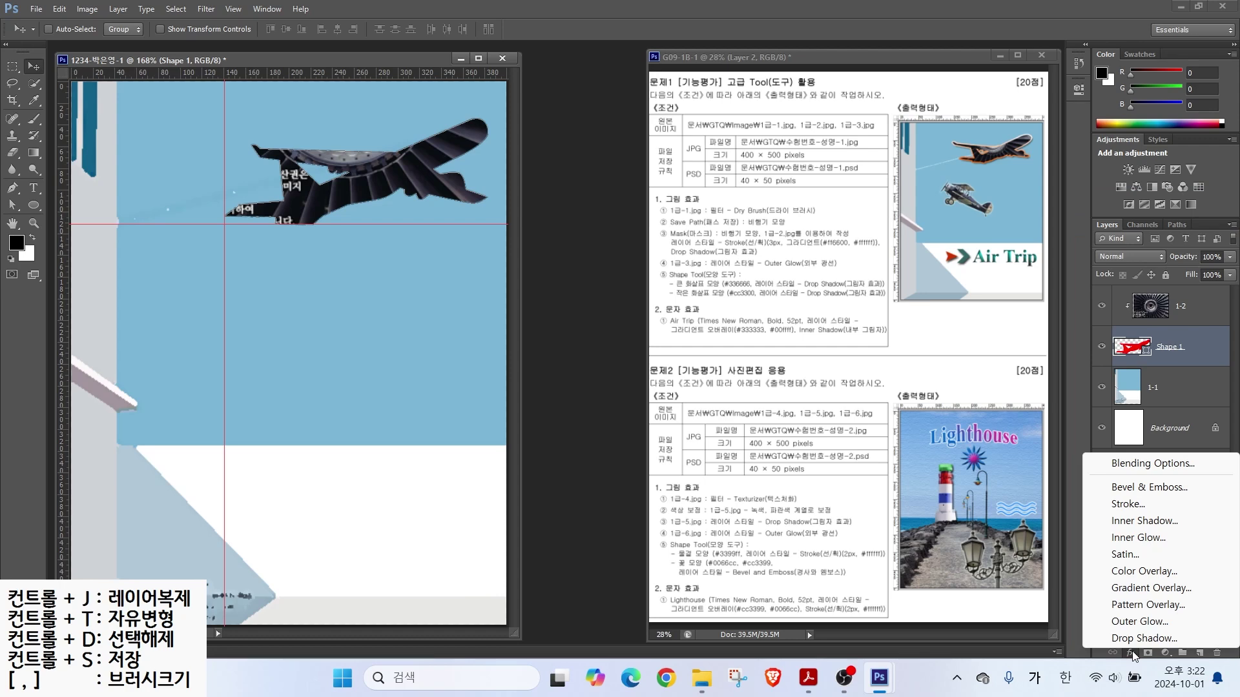
Step: Add a Stroke effect to the airplane and set its fill type to Gradient
click(1133, 503)
drag(595, 221, 564, 218)
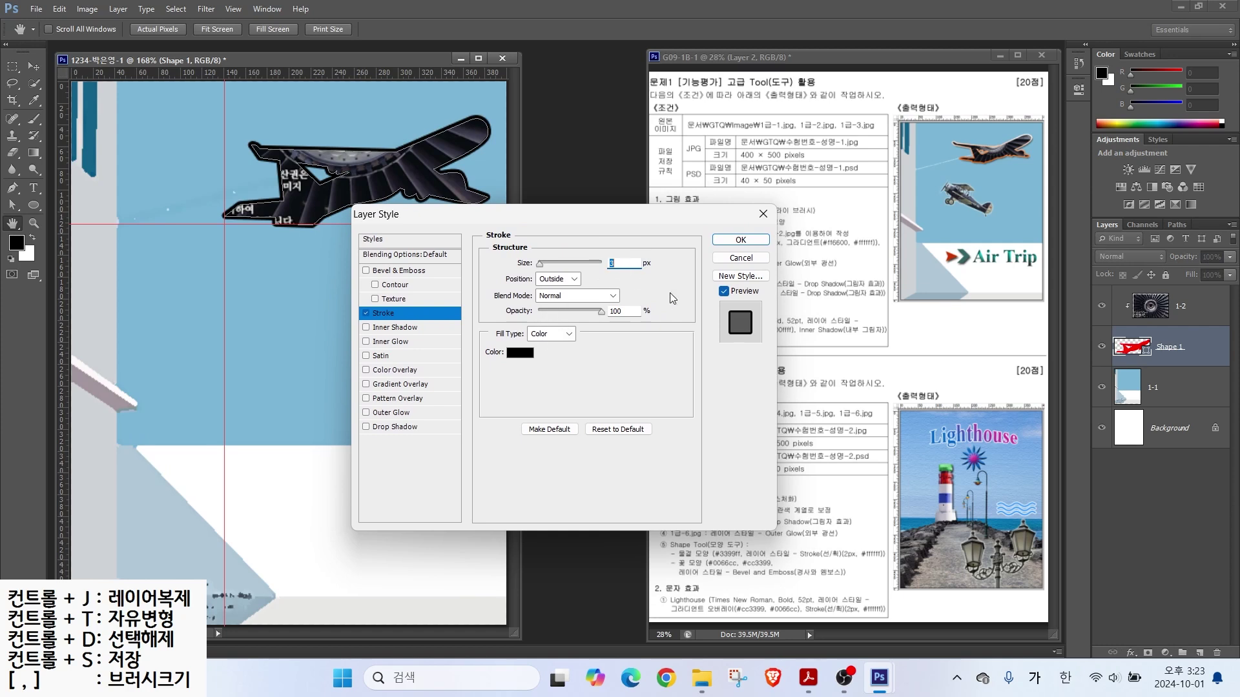
key(alt)
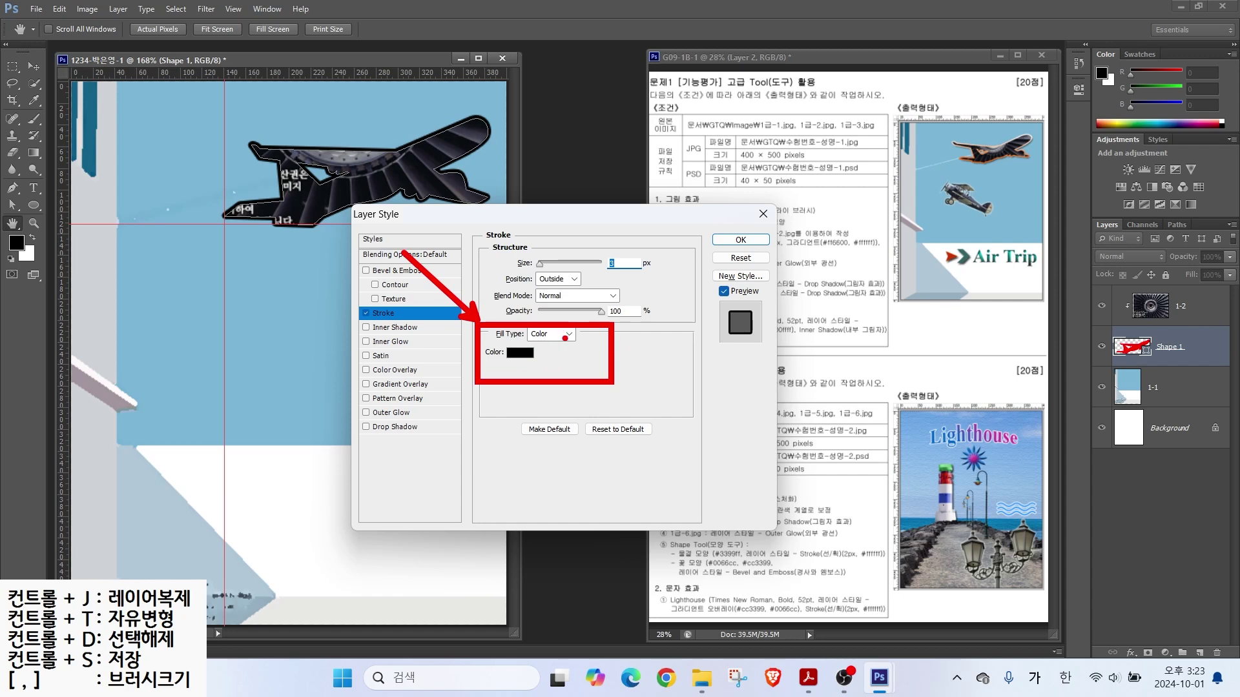
click(565, 334)
click(557, 357)
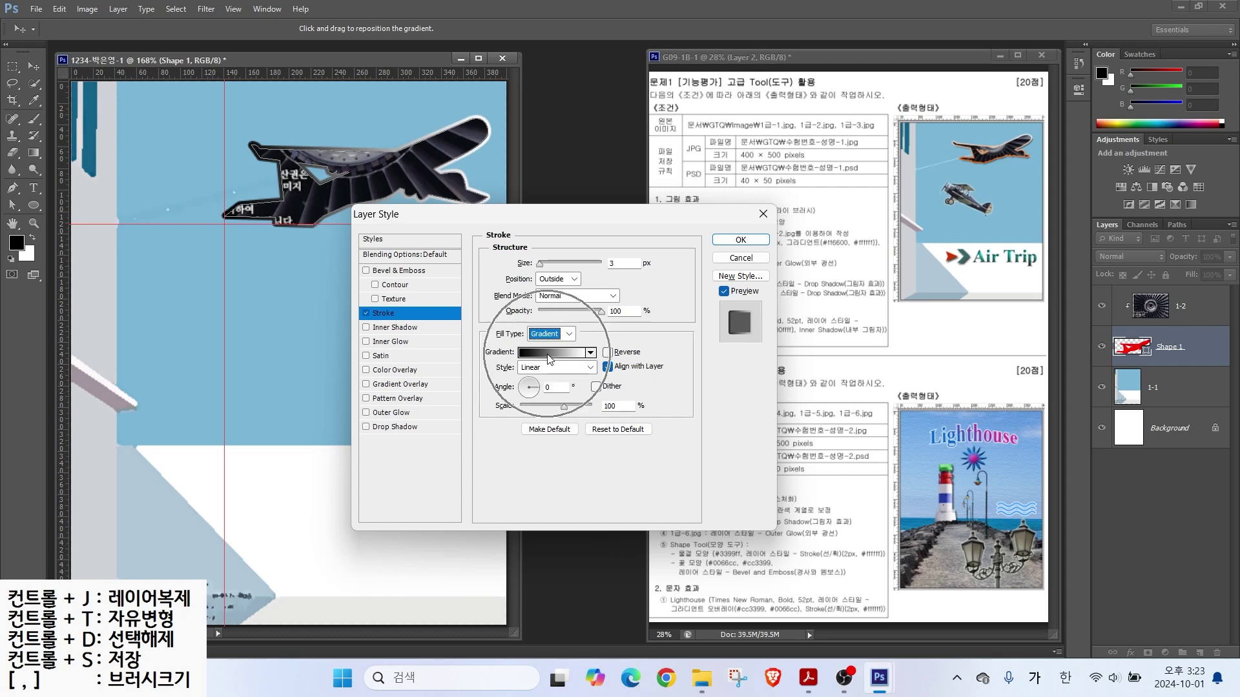
Step: Open the stroke gradient in the Gradient Editor and adjust its settings
click(549, 354)
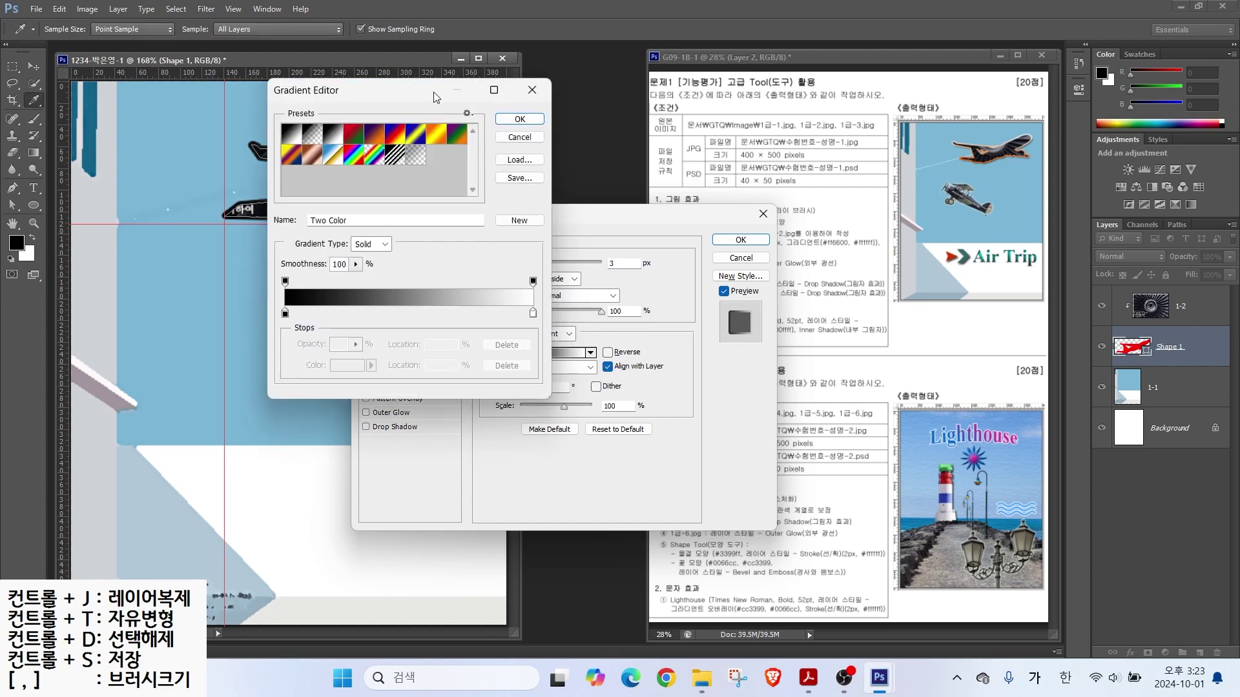
drag(362, 97, 567, 213)
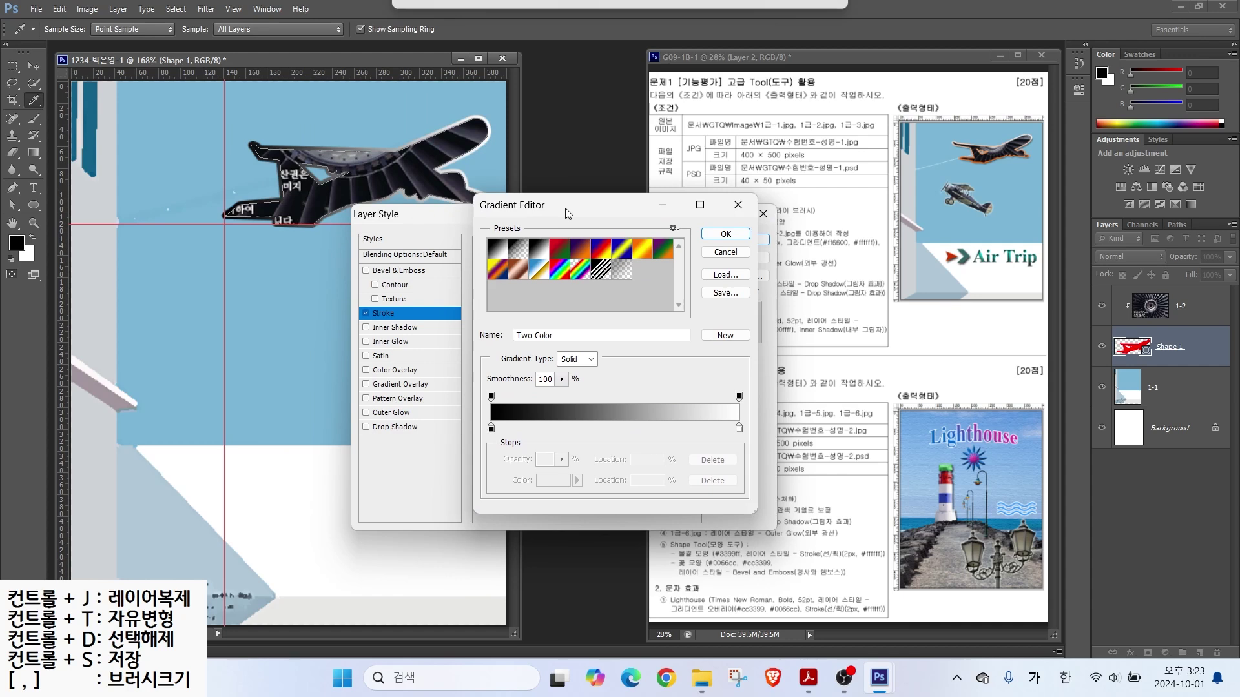
key(alt)
mouse_move(515, 439)
mouse_down()
mouse_move(486, 445)
mouse_move(484, 414)
mouse_move(523, 443)
mouse_up()
mouse_move(720, 412)
mouse_down()
mouse_move(755, 440)
mouse_move(722, 413)
mouse_up()
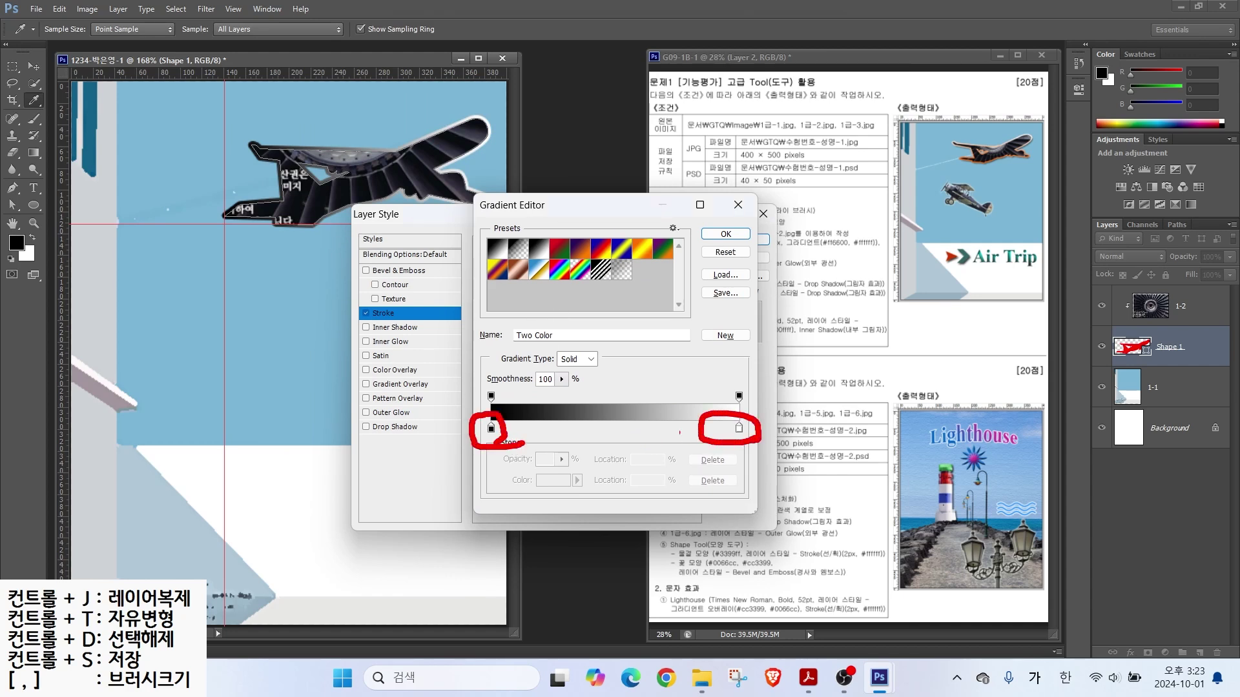
drag(487, 379, 489, 387)
drag(490, 388, 432, 311)
drag(742, 385, 732, 386)
drag(732, 385, 760, 349)
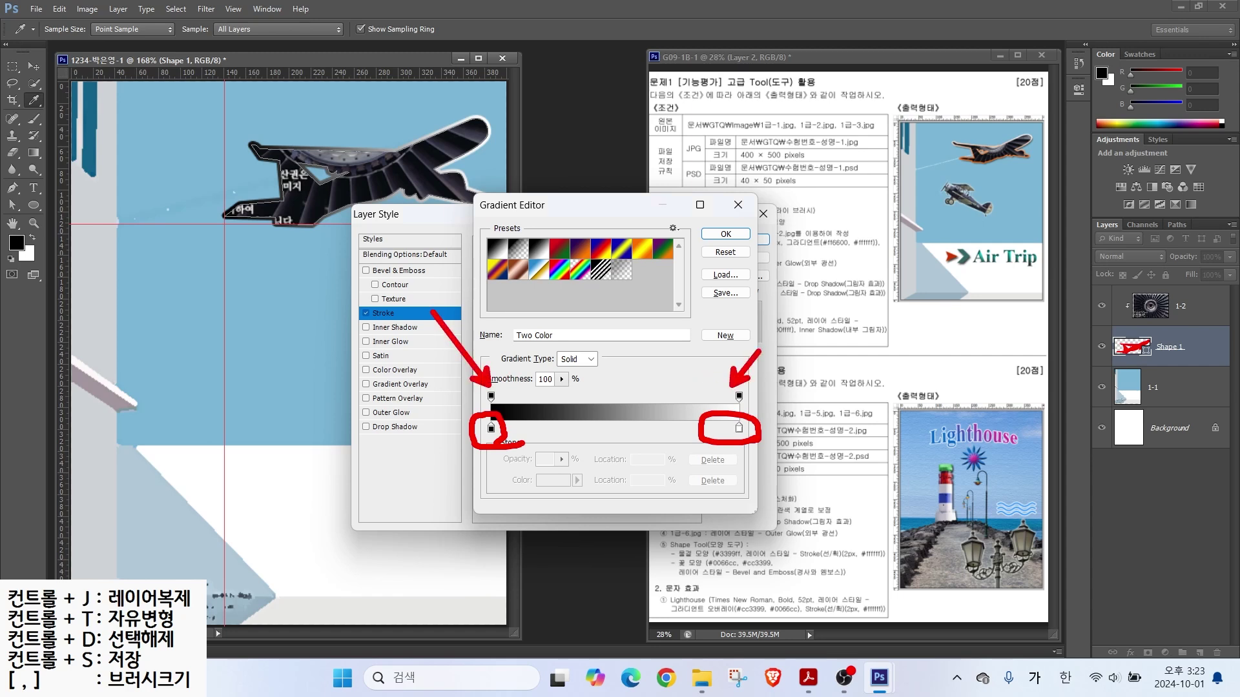
drag(814, 251, 888, 249)
mouse_move(511, 452)
mouse_down()
mouse_move(471, 413)
mouse_move(518, 439)
mouse_up()
mouse_move(761, 443)
mouse_down()
mouse_move(759, 431)
mouse_move(717, 447)
mouse_up()
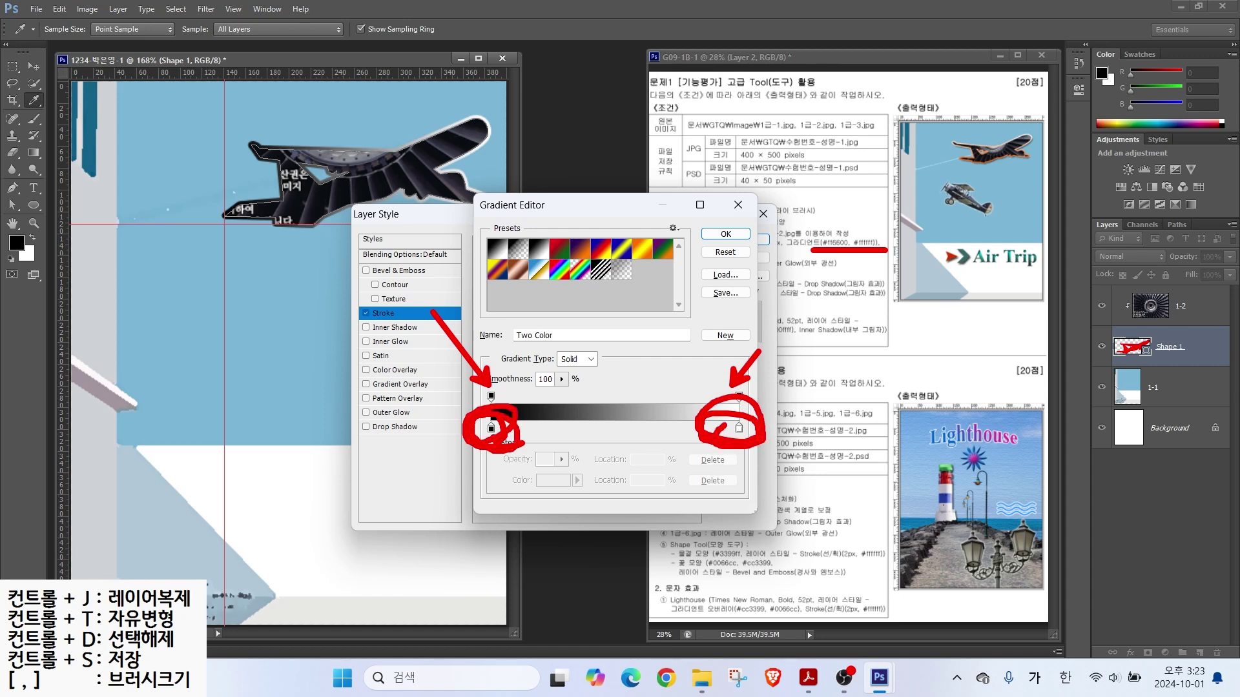
key(Escape)
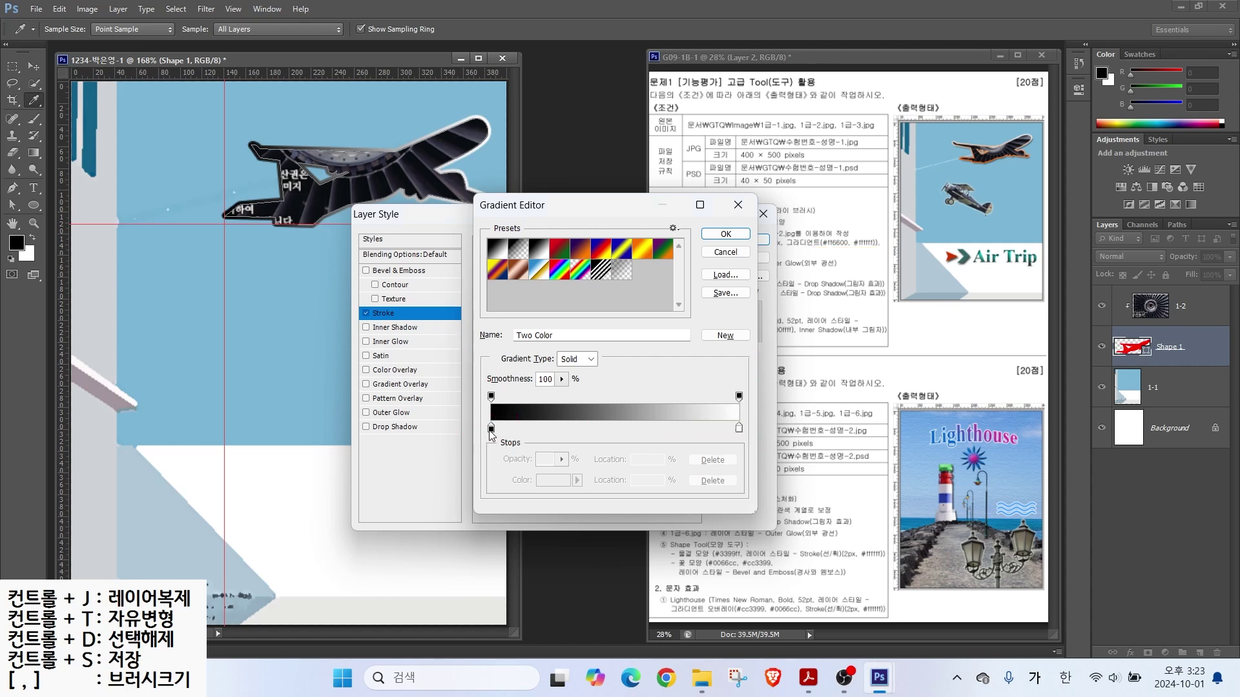
Step: Set the airplane's stroke gradient to run from orange #ff6600 to white
double_click(491, 429)
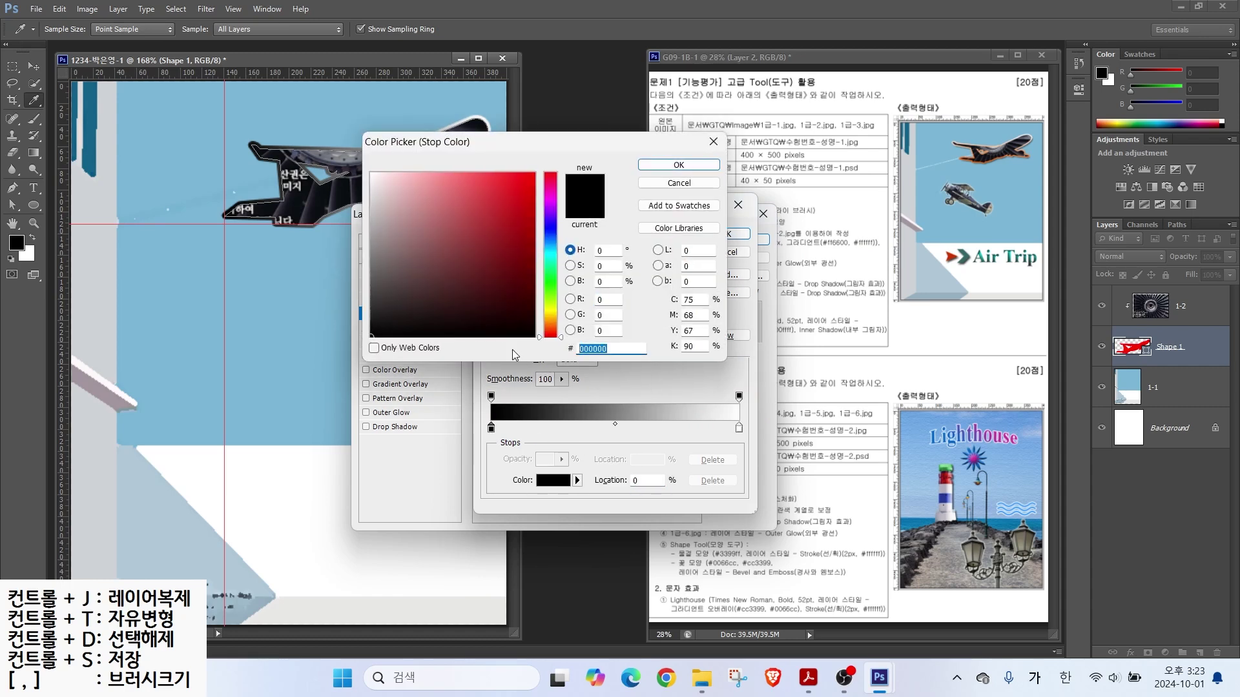
text(ff6600)
key(Return)
double_click(739, 428)
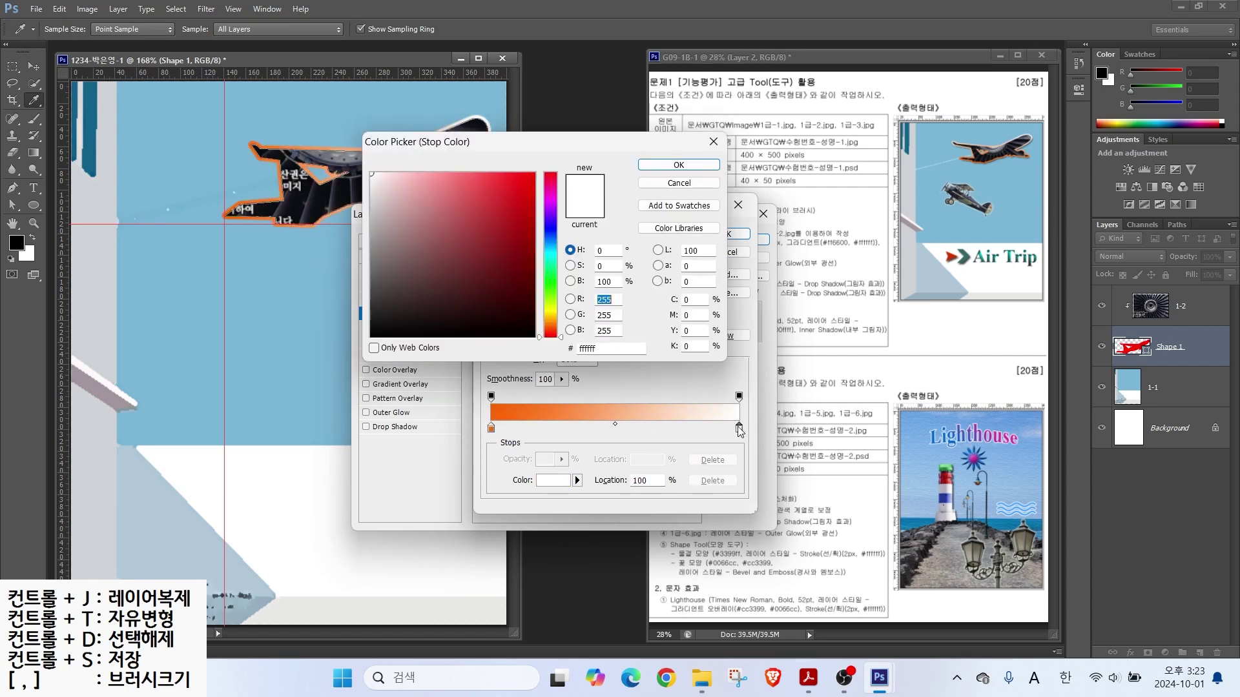
click(658, 166)
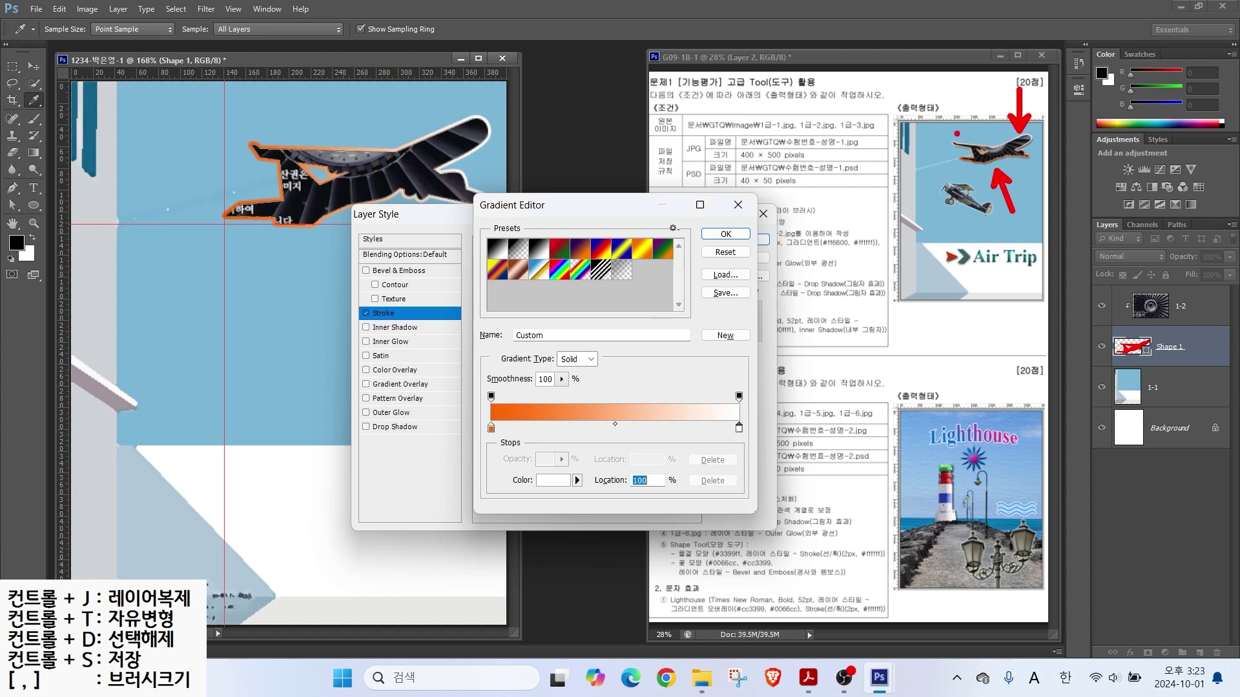
click(725, 234)
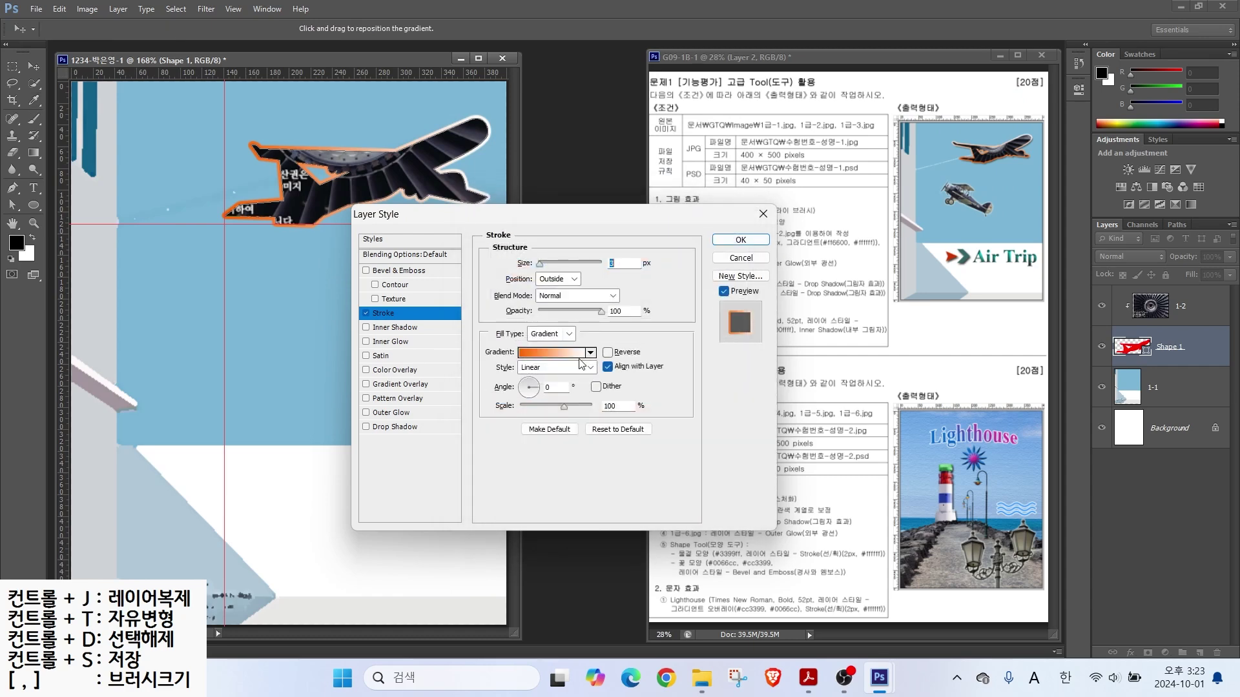
Step: Angle the stroke gradient at 32° and add a drop shadow to the airplane shape
click(533, 385)
click(530, 381)
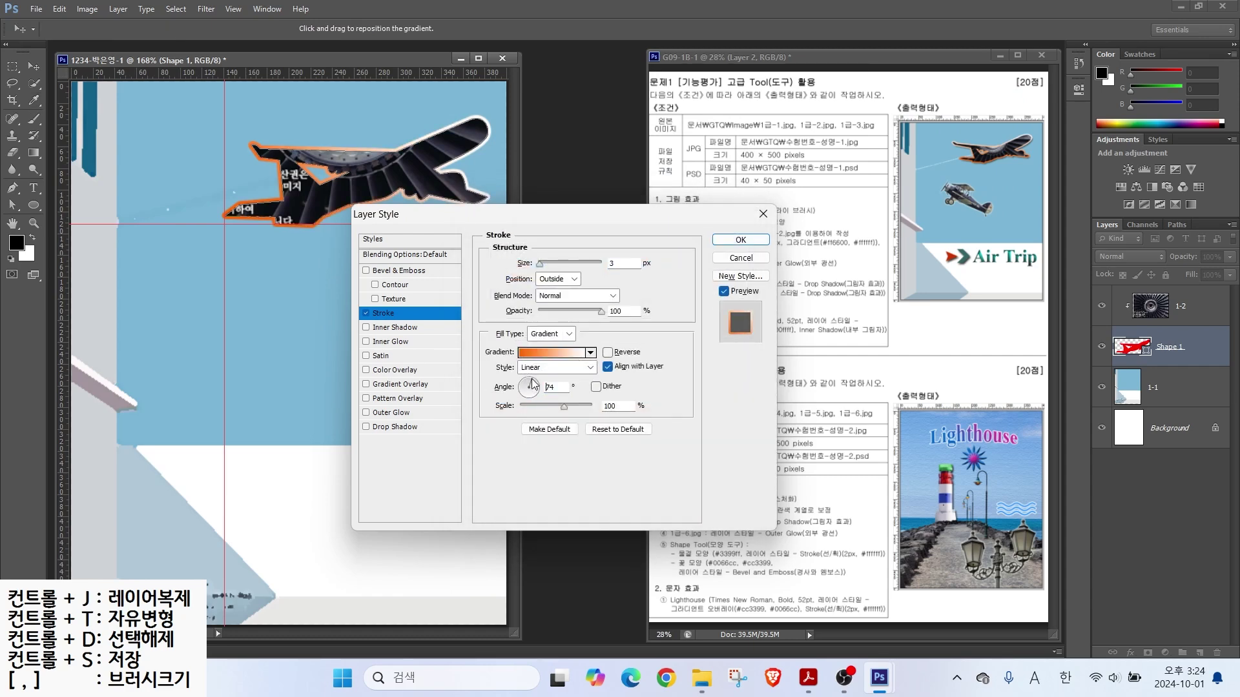
click(537, 383)
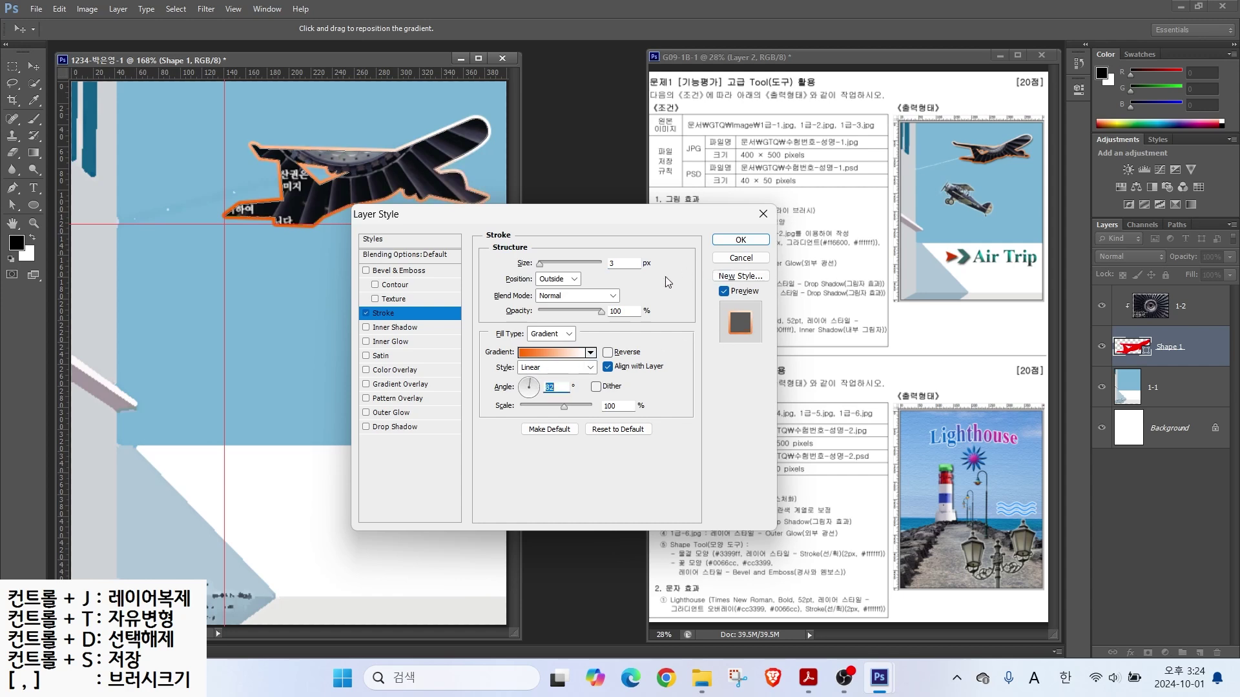
click(368, 427)
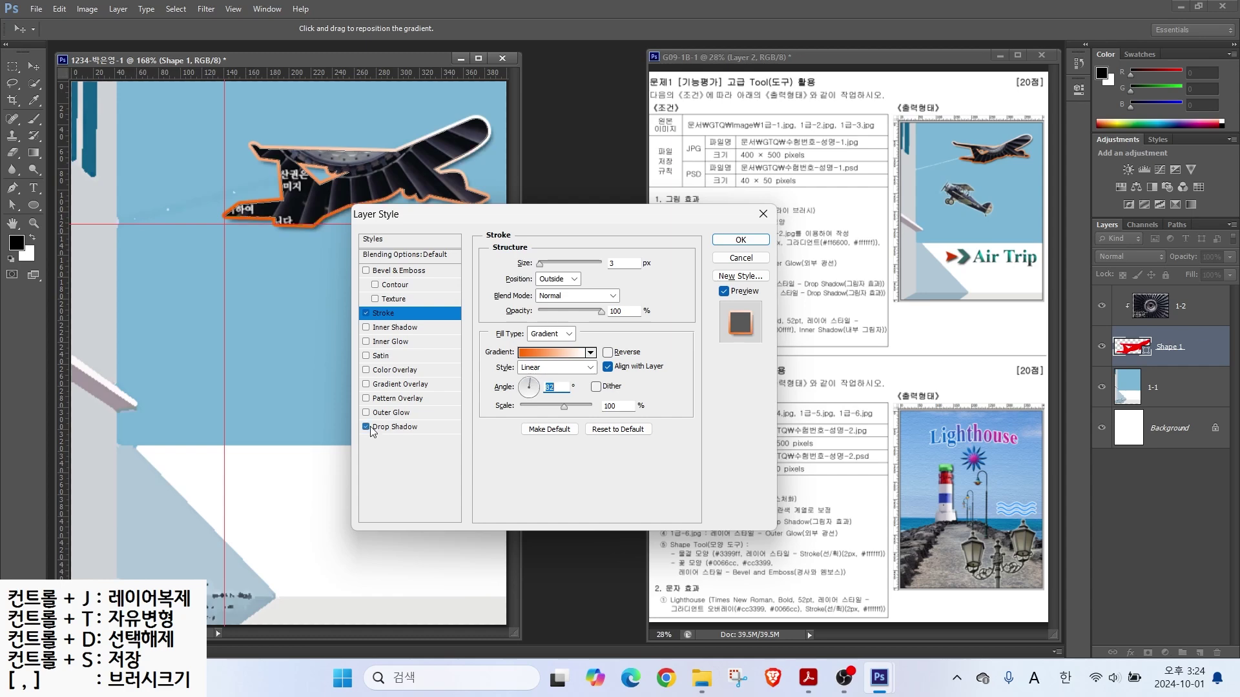
click(738, 240)
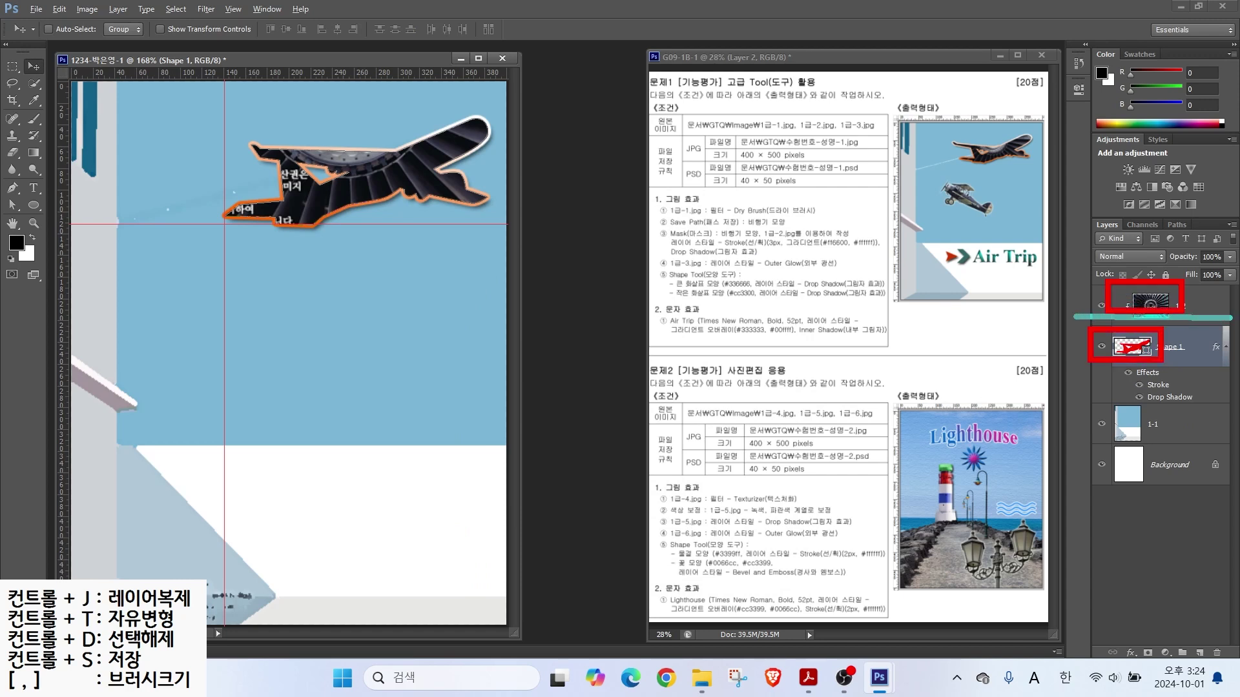
click(1153, 300)
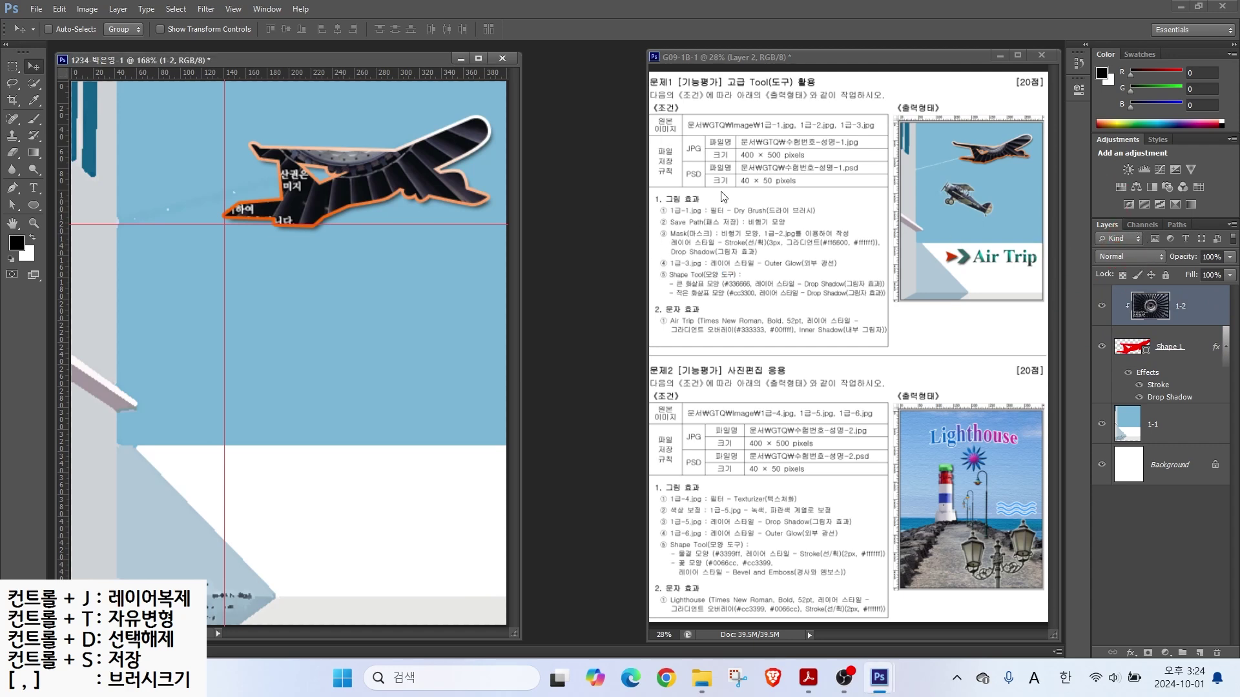
Step: Open the 1급-3 image containing the biplane
click(36, 9)
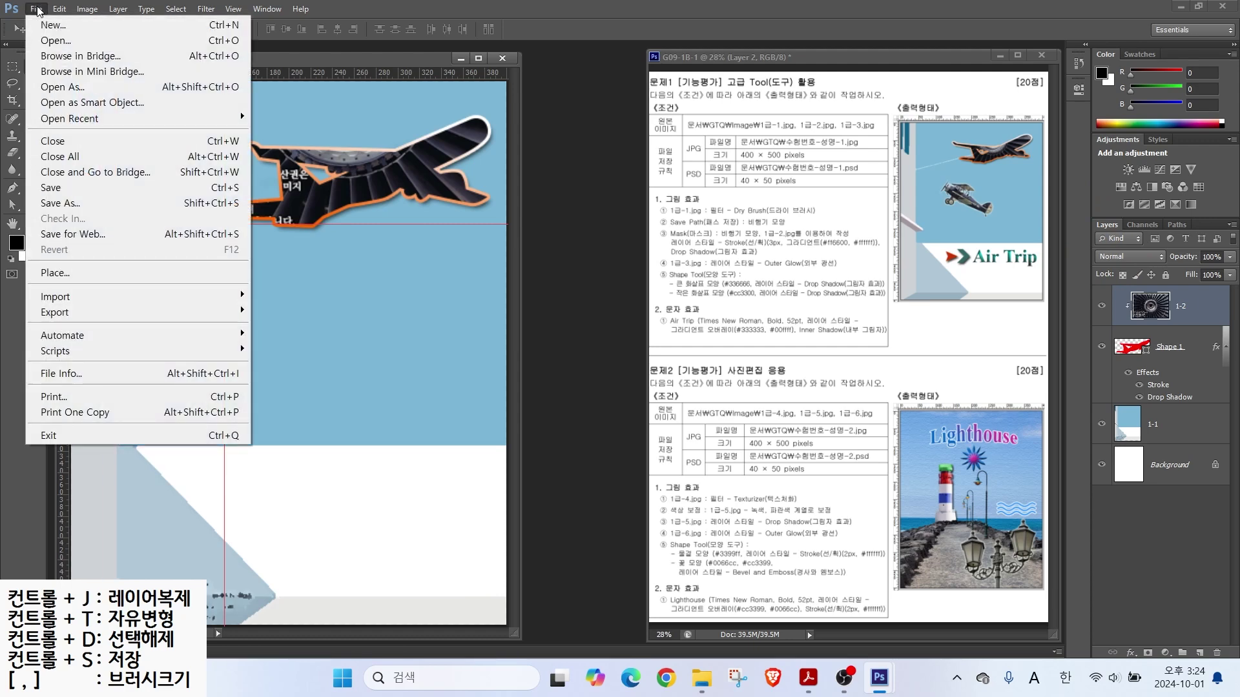
click(51, 41)
click(729, 165)
click(817, 464)
mouse_move(168, 85)
mouse_down()
mouse_move(403, 306)
mouse_move(367, 365)
mouse_move(391, 362)
mouse_up()
Step: Quick-select the biplane's body, landing gear, tail wheel and propeller
key(alt+2)
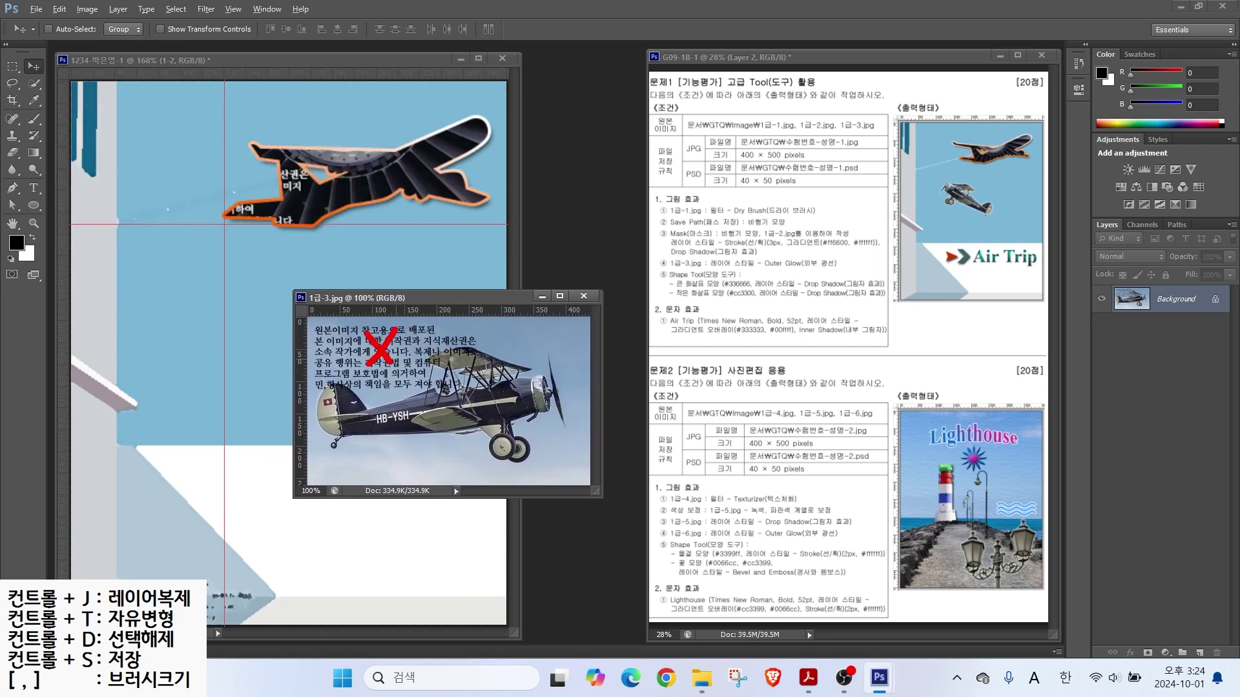
key(Escape)
key(w)
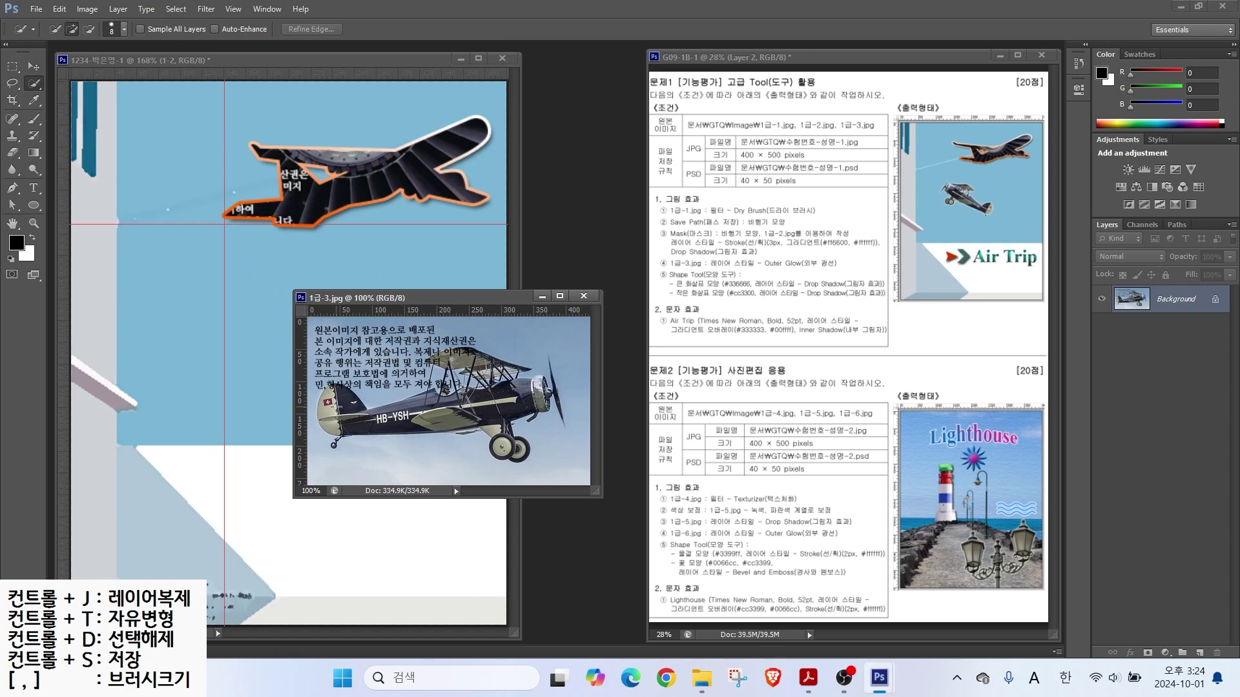
mouse_move(335, 407)
mouse_down()
mouse_move(413, 423)
mouse_move(445, 400)
mouse_move(385, 427)
mouse_move(536, 413)
mouse_move(491, 362)
mouse_move(473, 388)
mouse_up()
drag(496, 429, 518, 451)
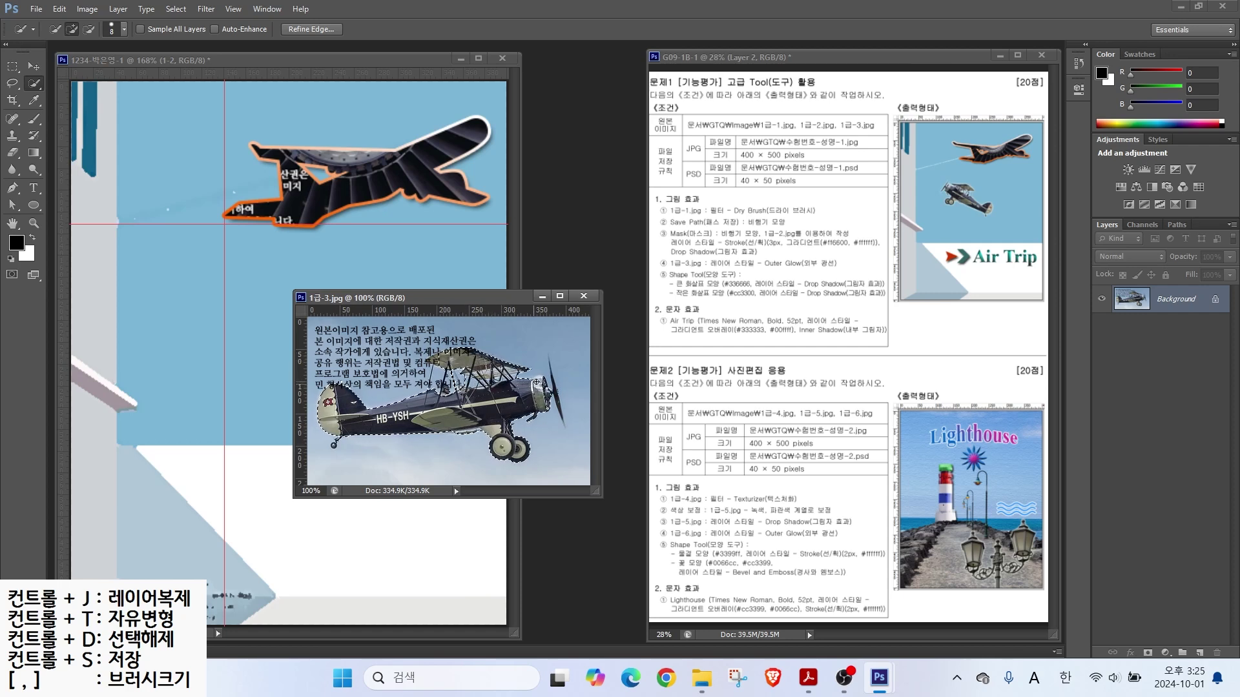
key(bracketleft)
key(bracketleft)
key(bracketleft)
click(339, 441)
drag(551, 369, 561, 413)
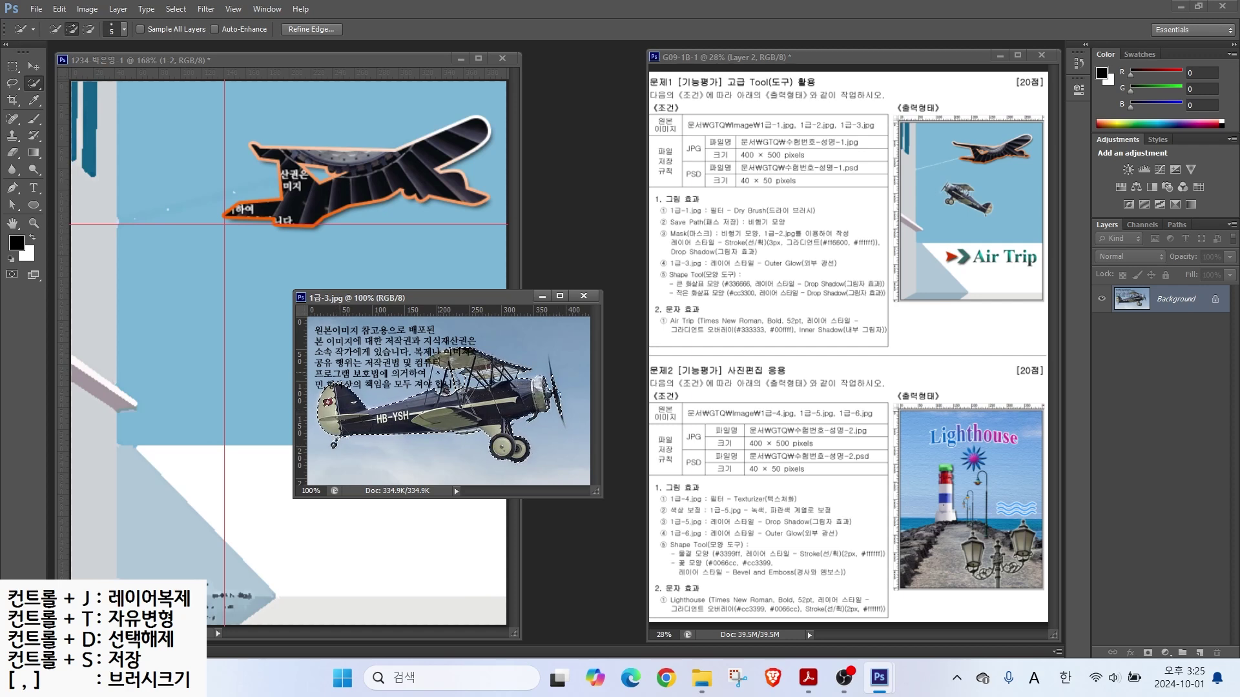
Step: Move the biplane into the poster as layer 1-3 and begin shrinking it
click(33, 67)
drag(452, 407, 217, 406)
click(583, 296)
double_click(1161, 305)
text(1-3)
key(Return)
key(ctrl+t)
drag(403, 307, 245, 378)
Step: Flip the biplane to face right, then shrink, tilt and place it below the large plane
drag(202, 418, 343, 351)
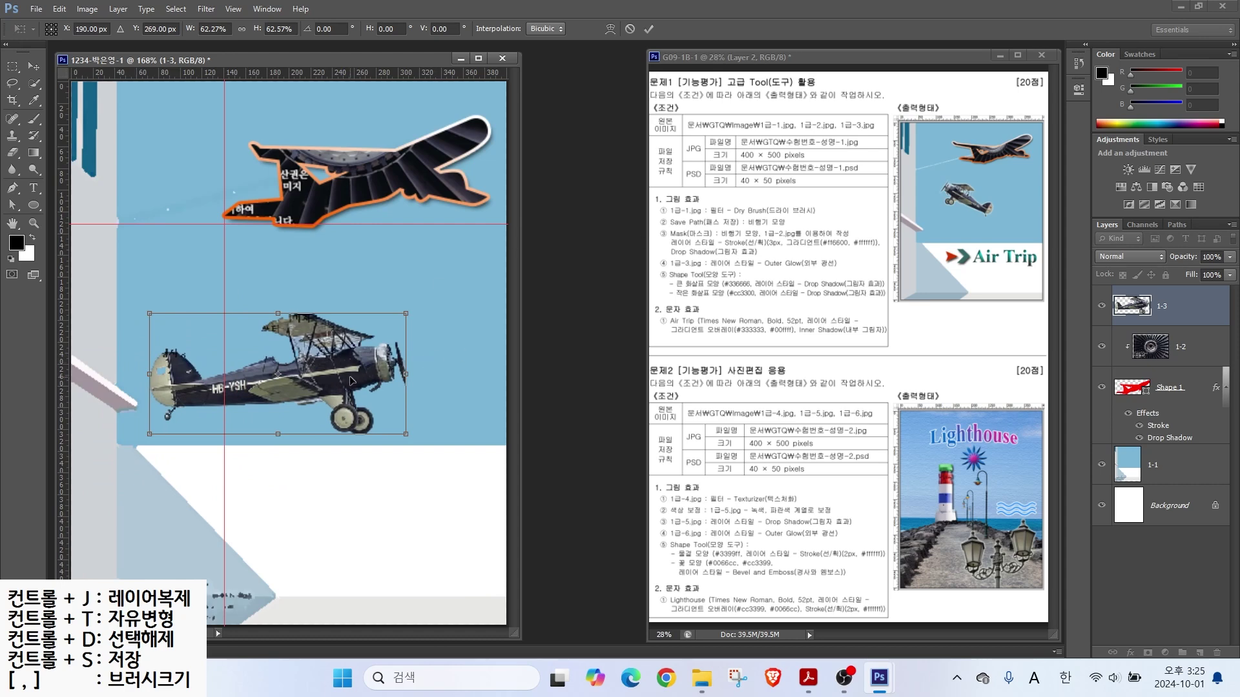
drag(425, 300, 406, 316)
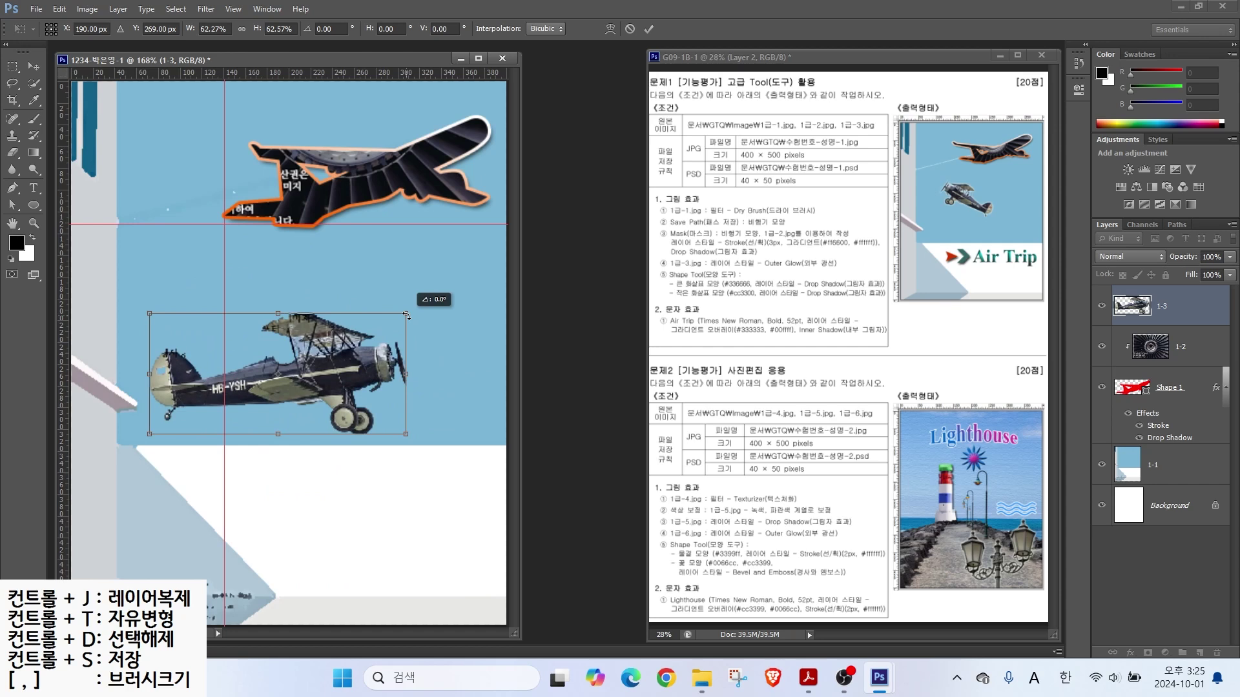
right_click(310, 377)
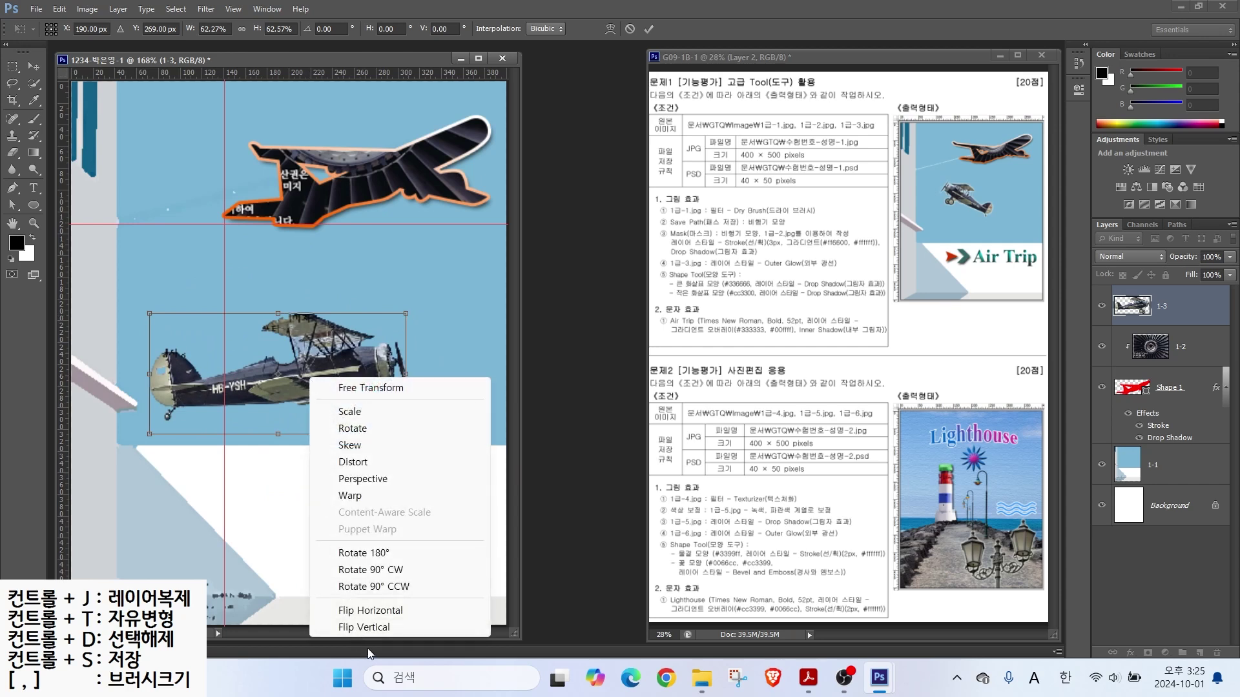
click(372, 613)
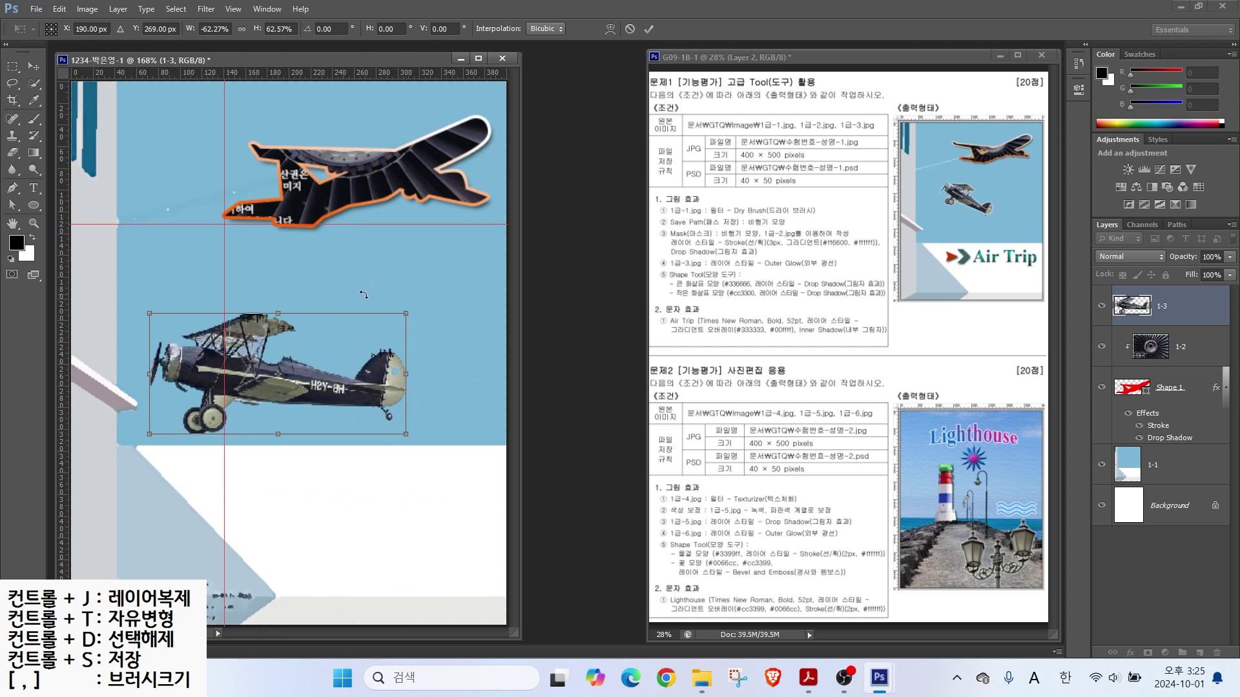
drag(406, 315, 300, 389)
drag(171, 320, 187, 258)
drag(242, 342, 246, 342)
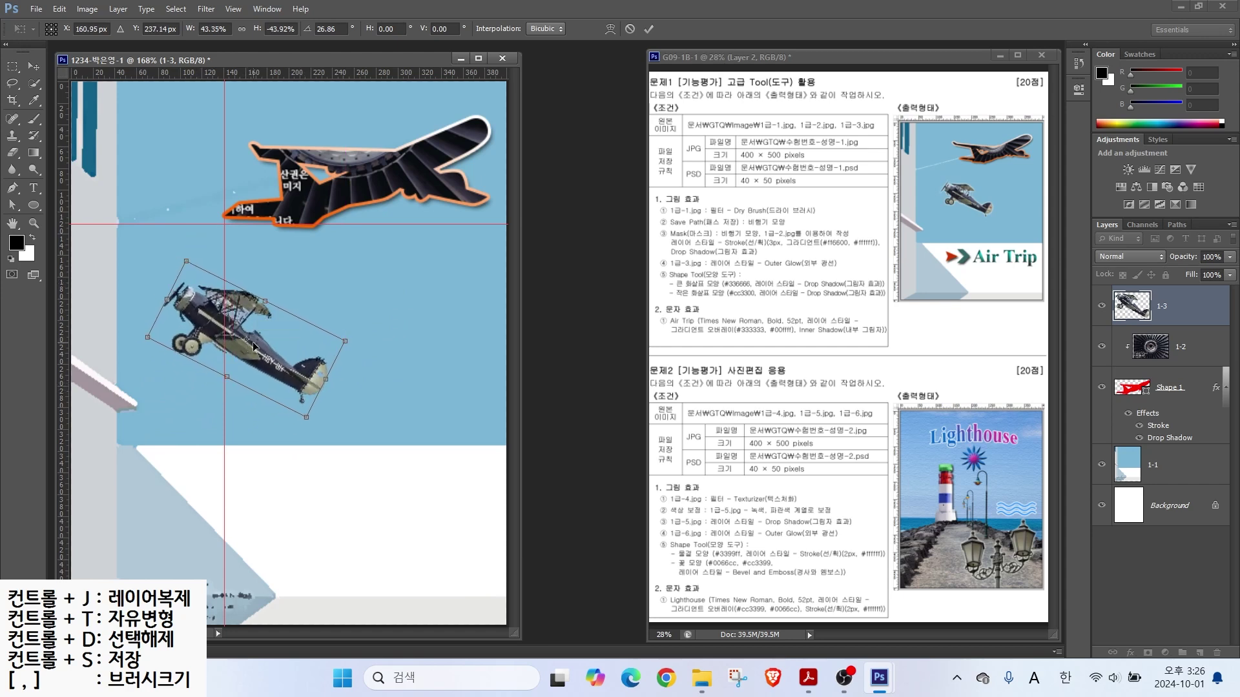
key(Return)
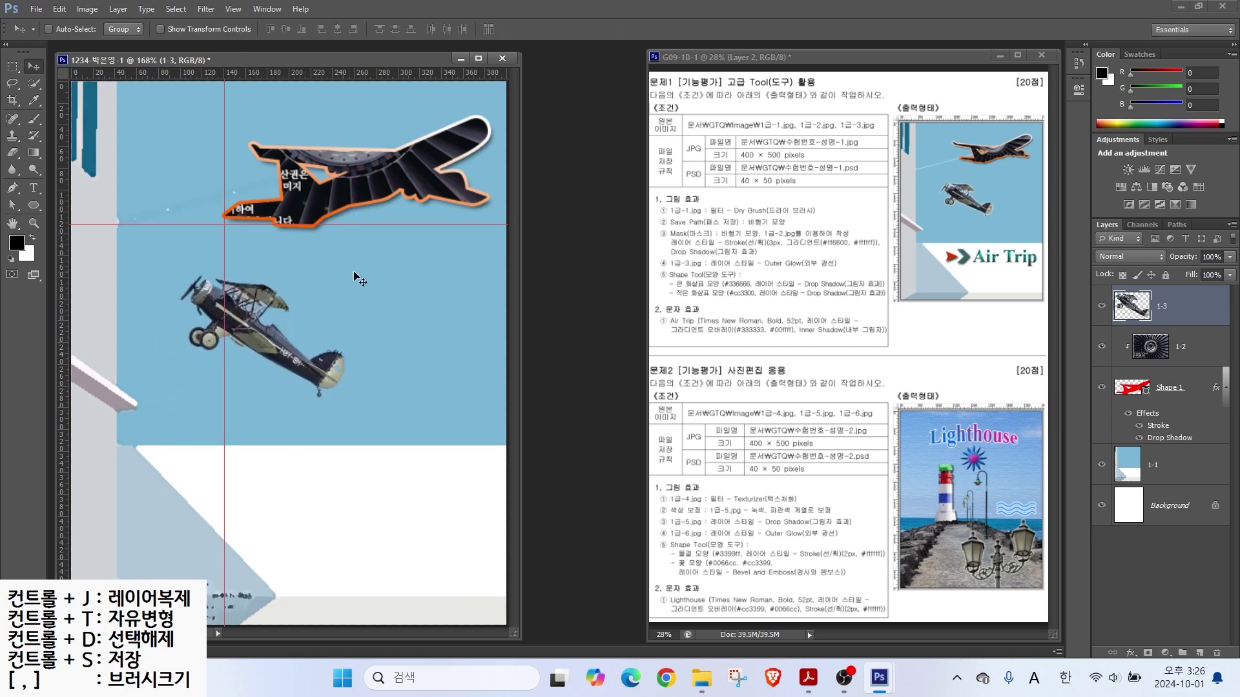
Step: Give biplane layer 1-3 an Outer Glow effect
click(728, 272)
click(1129, 653)
click(1130, 625)
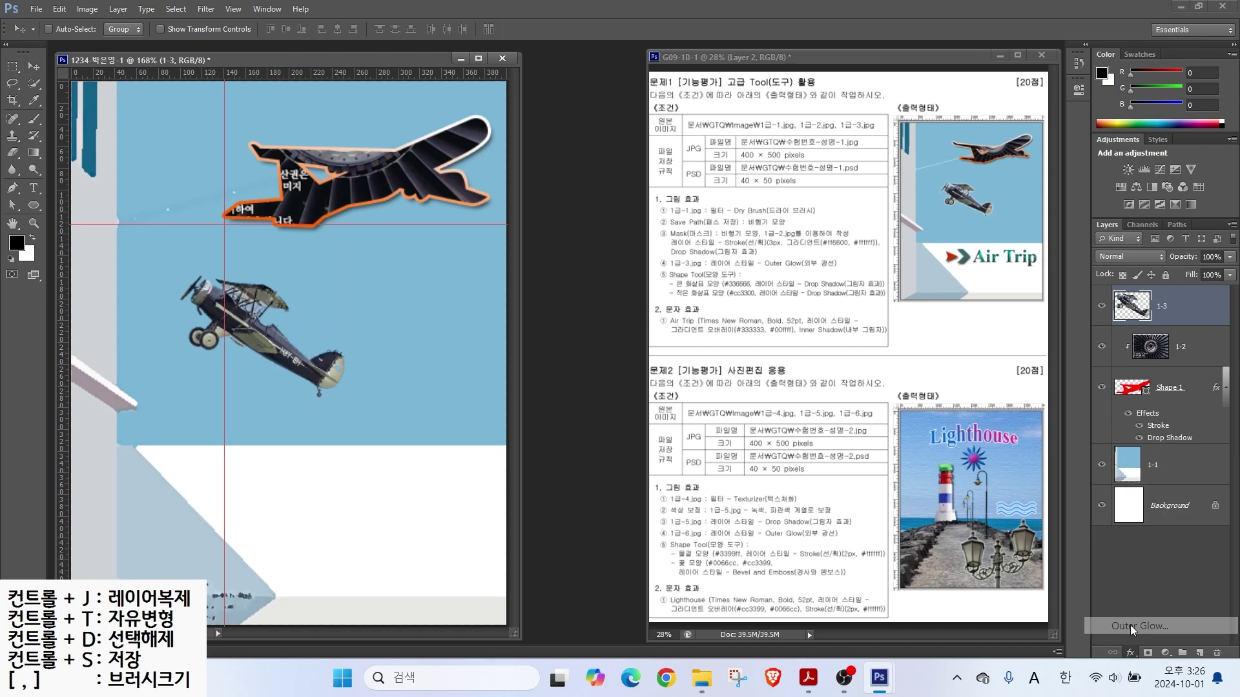
click(740, 240)
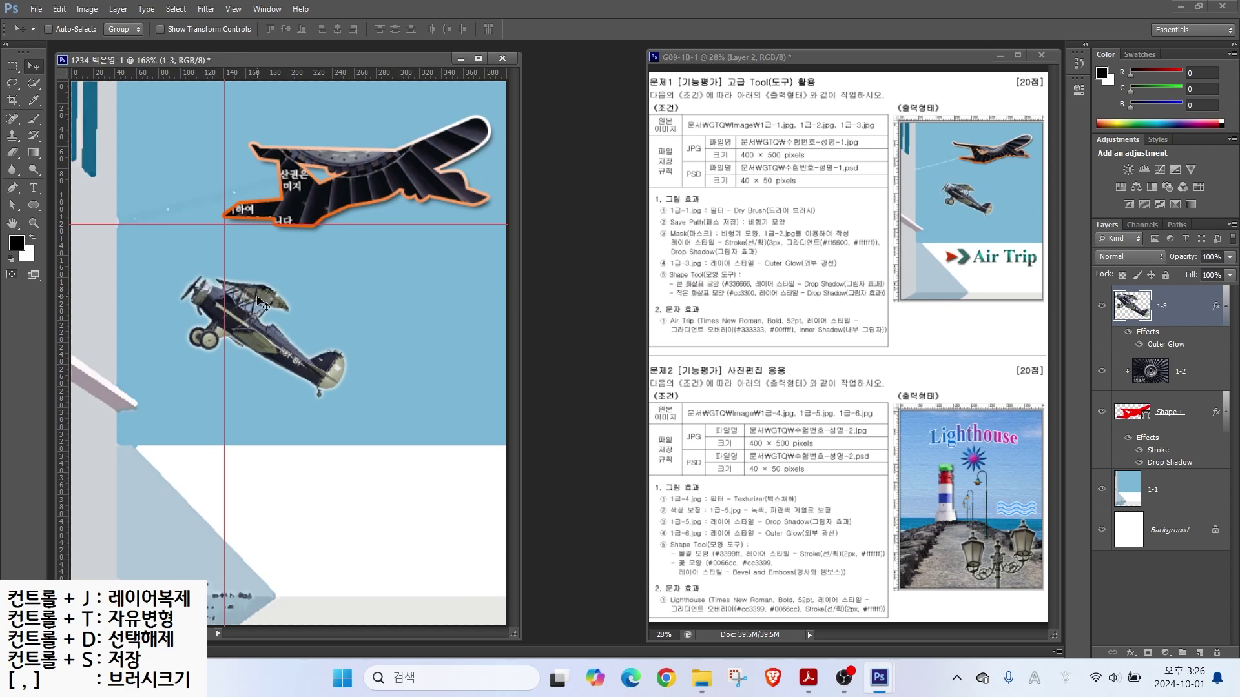
click(33, 208)
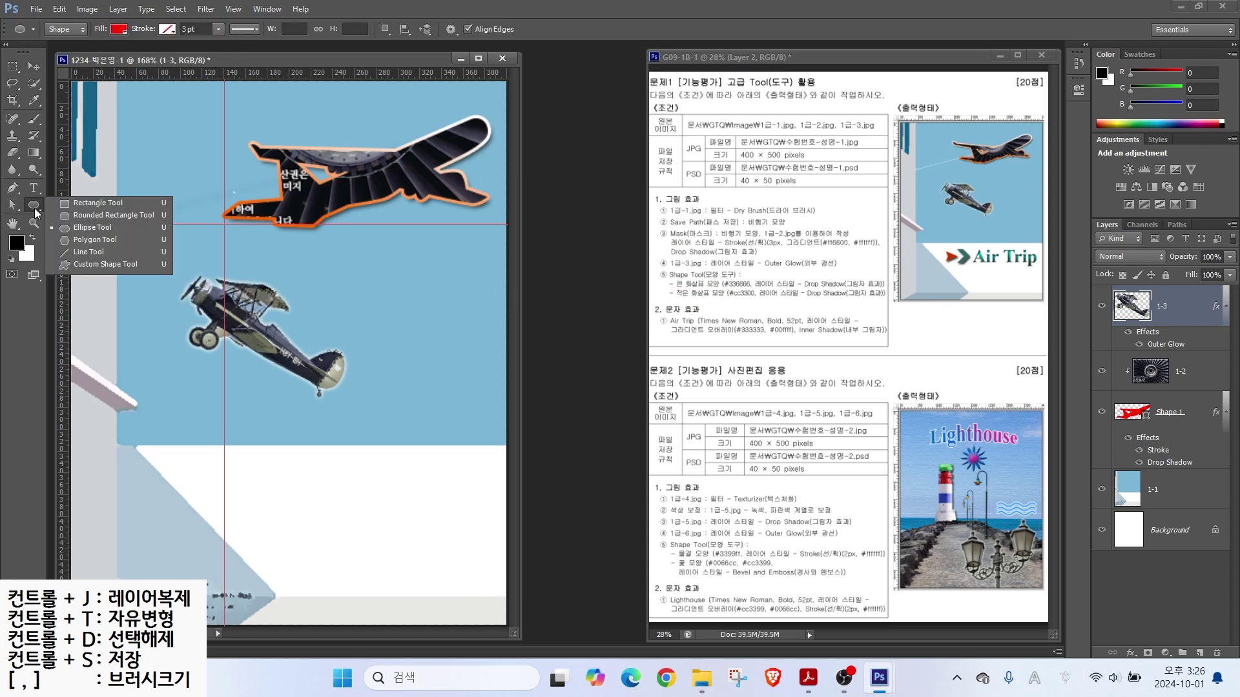
Step: Pick the arrow preset from the large-thumbnail shape list and draw it small at the lower left
click(82, 264)
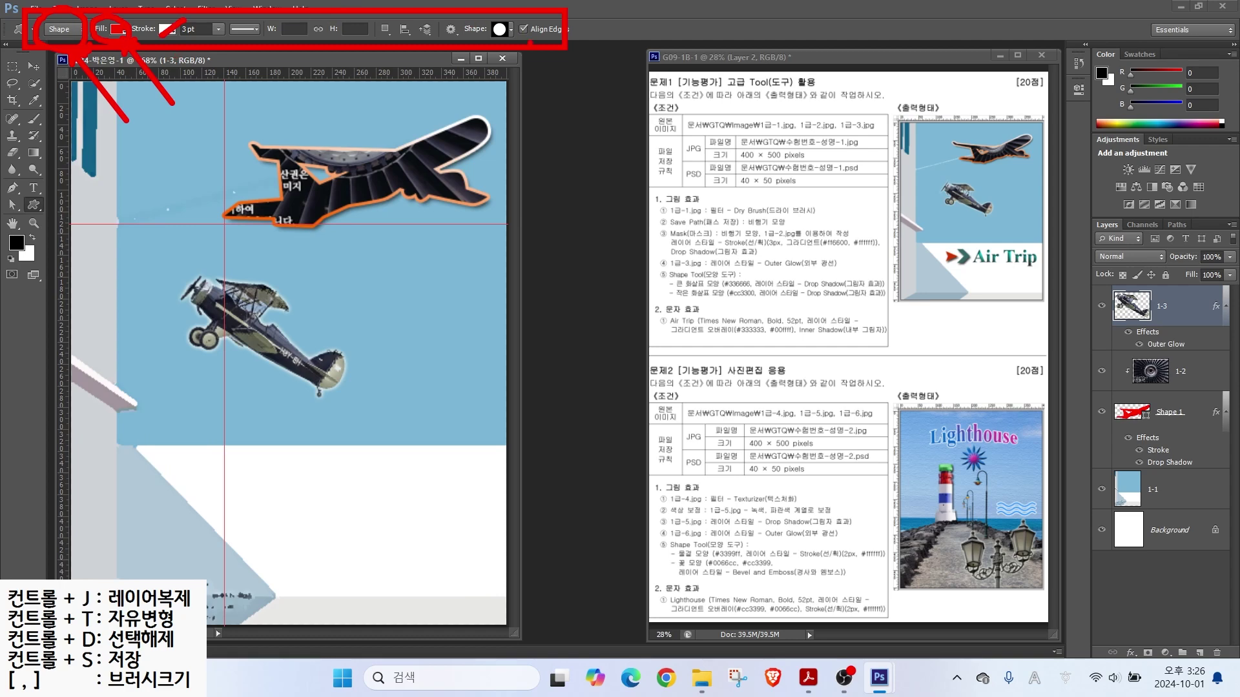
click(501, 32)
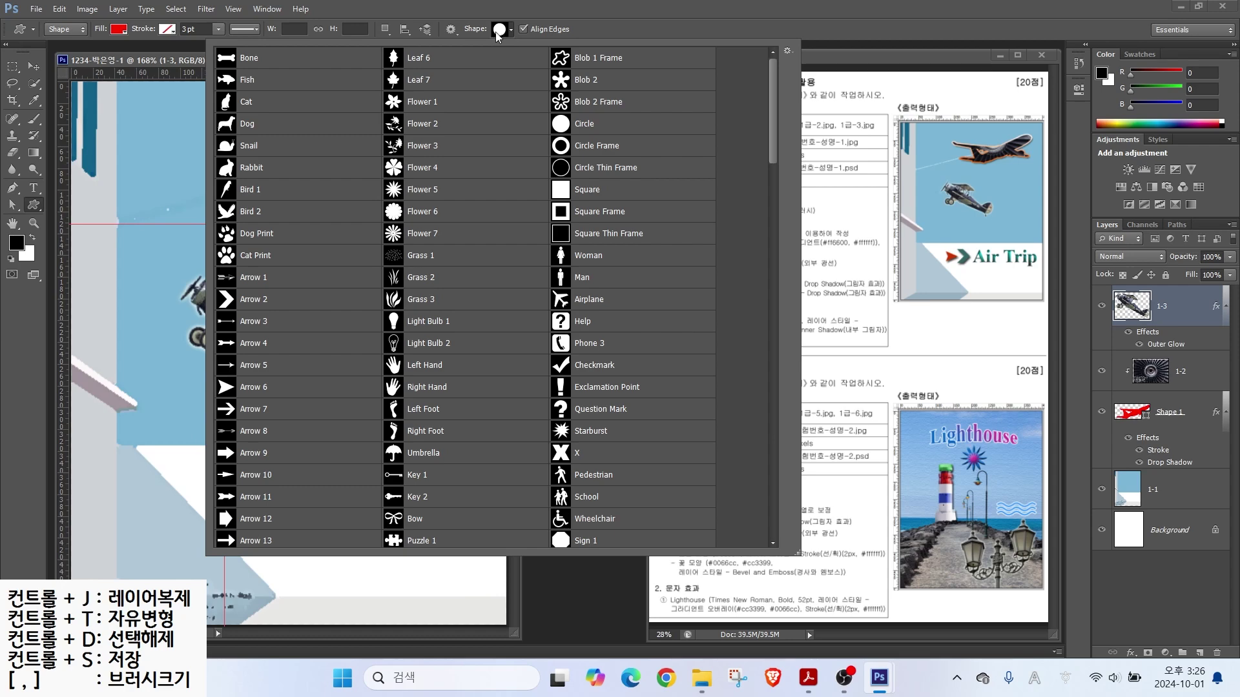
click(787, 51)
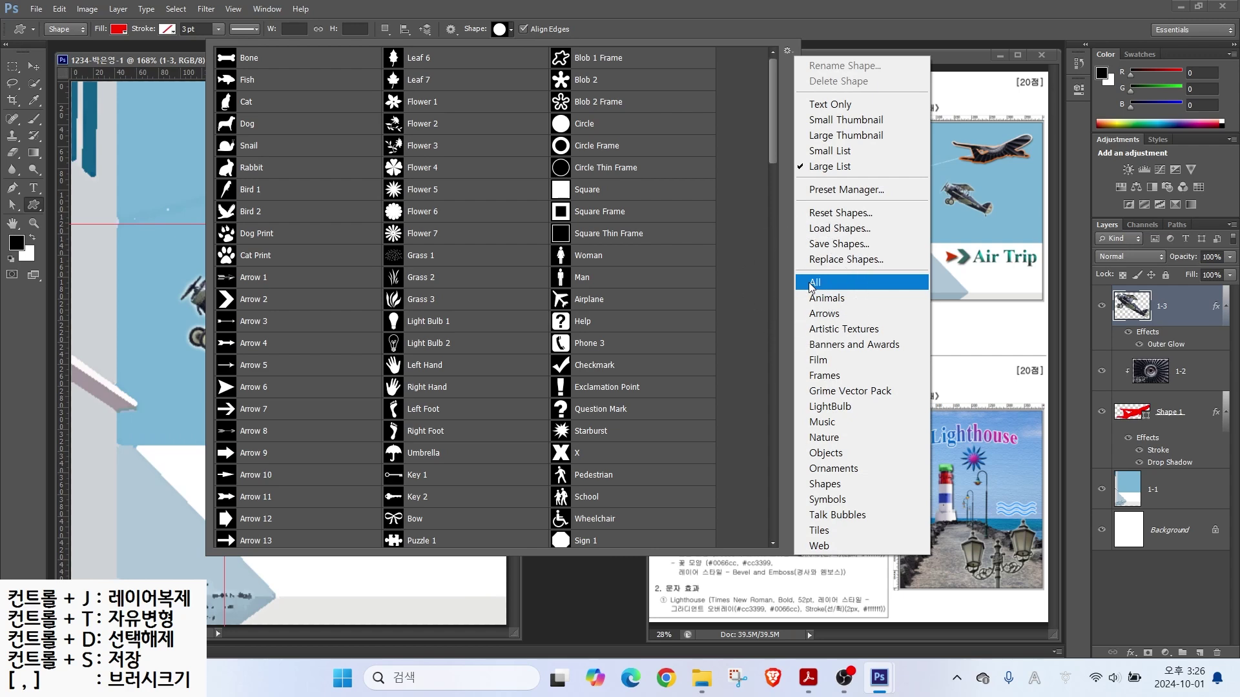
click(813, 136)
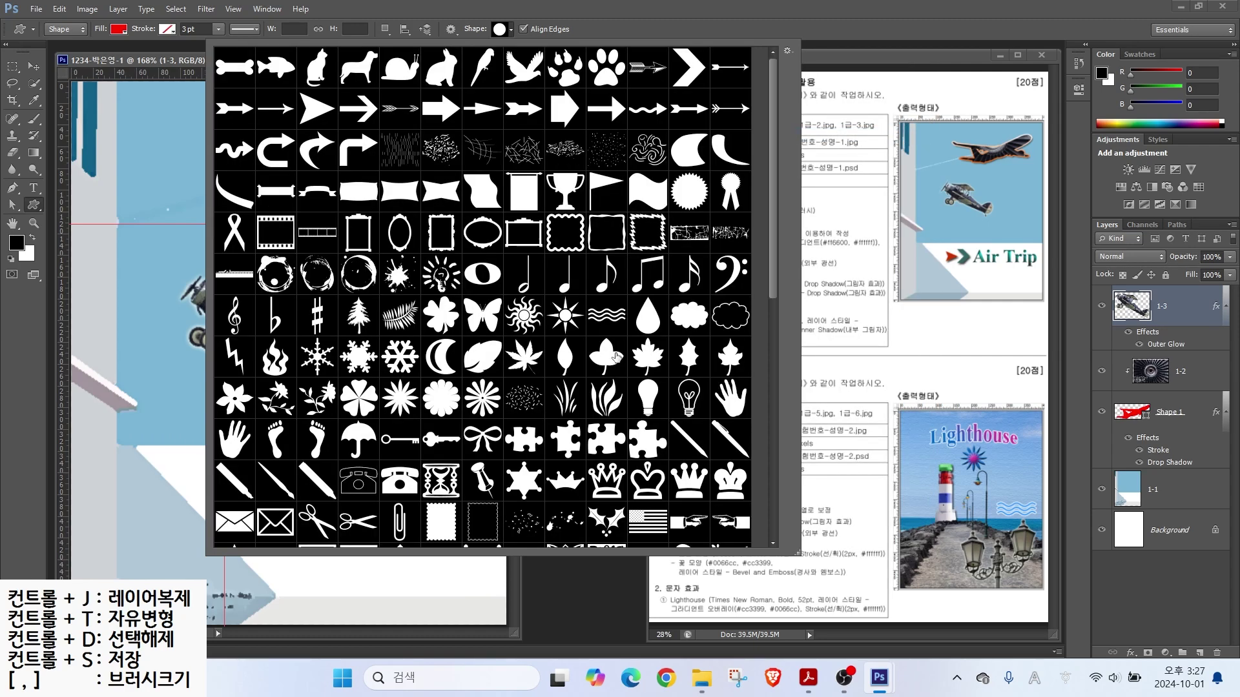
double_click(315, 108)
drag(209, 462, 248, 495)
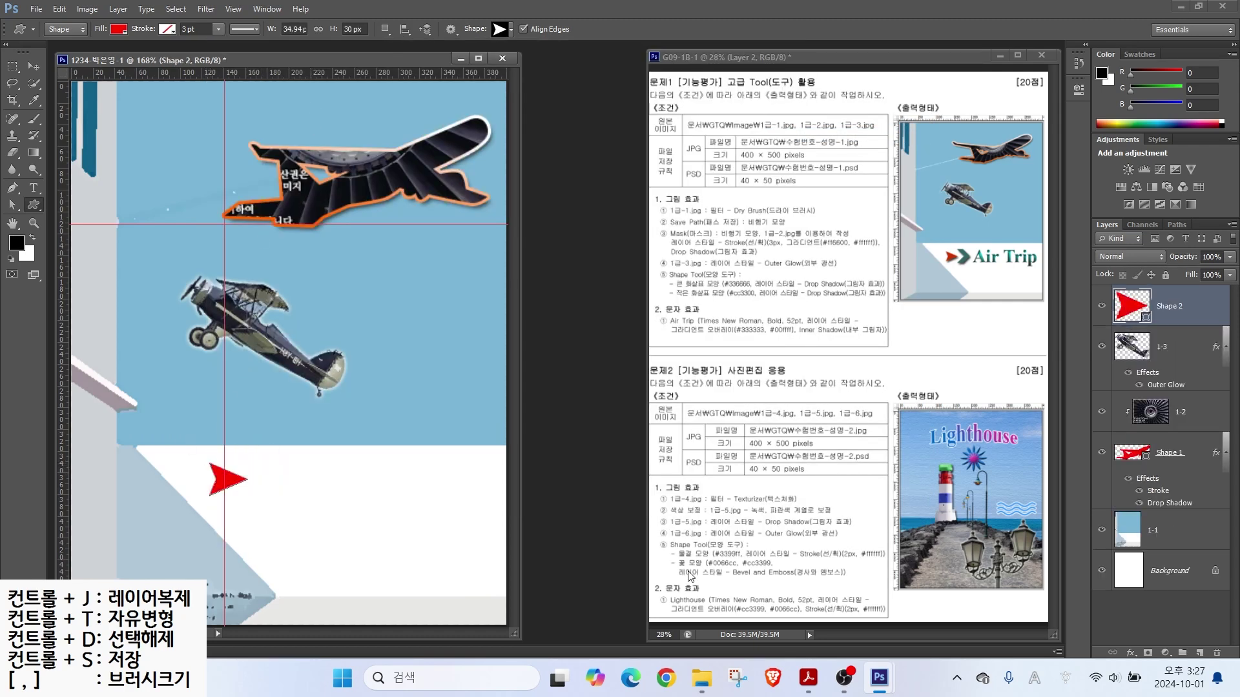
Step: Change the Shape 2 arrow's fill colour to #cc3300
double_click(1131, 309)
double_click(608, 348)
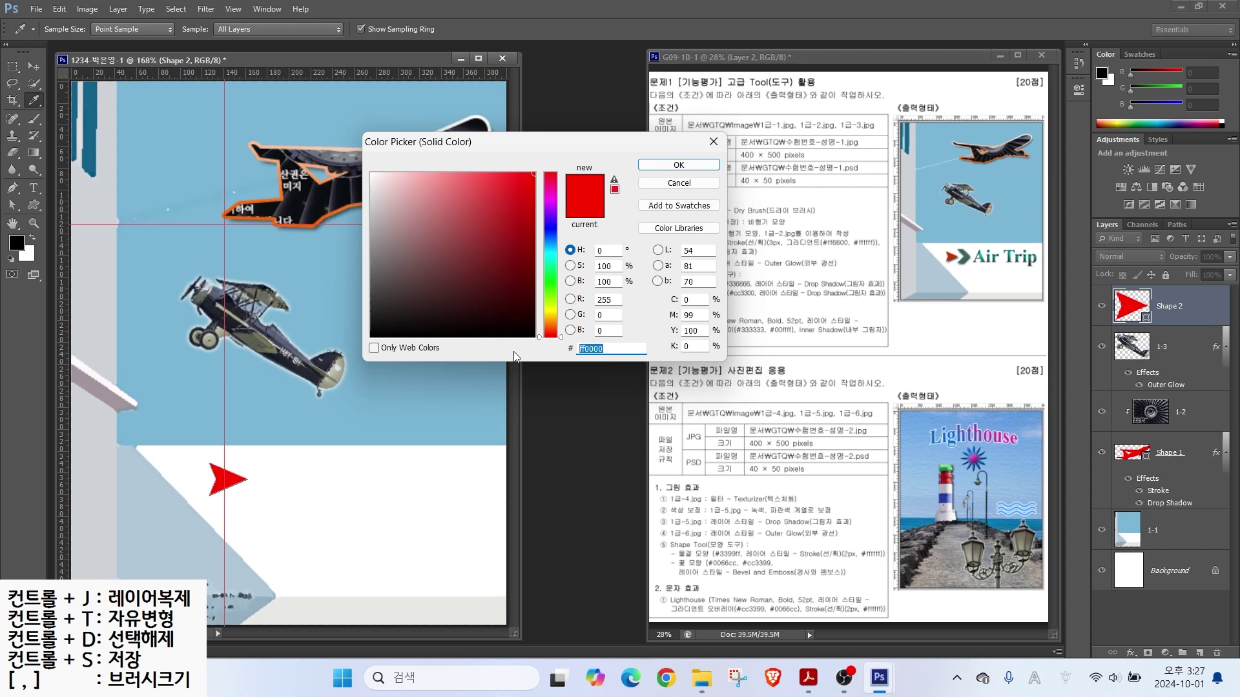
text(cc3300)
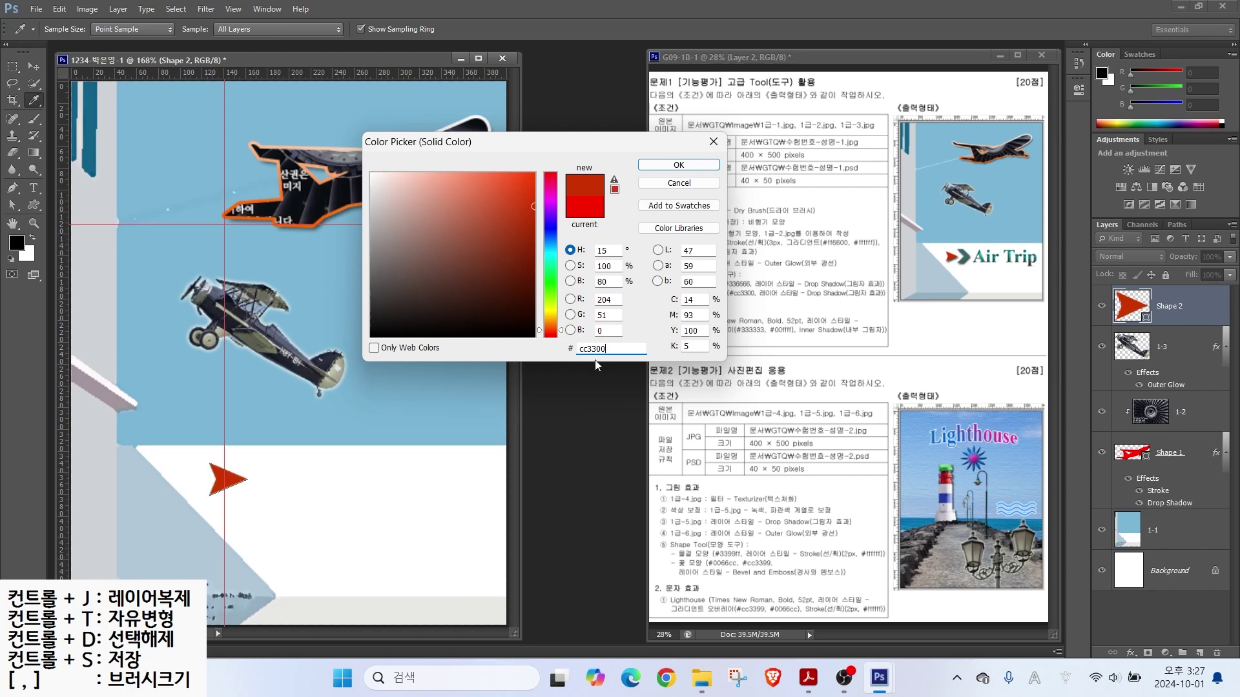
click(674, 165)
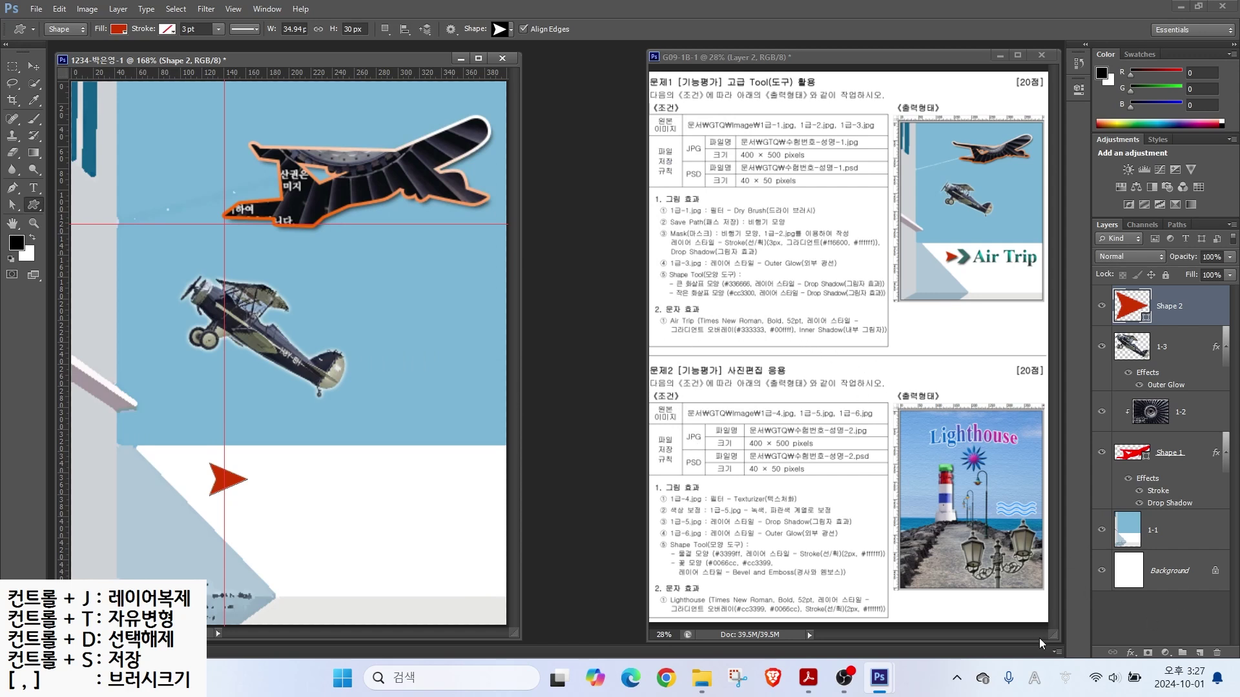
Step: Add a Drop Shadow effect to the arrow
click(1131, 653)
click(1155, 562)
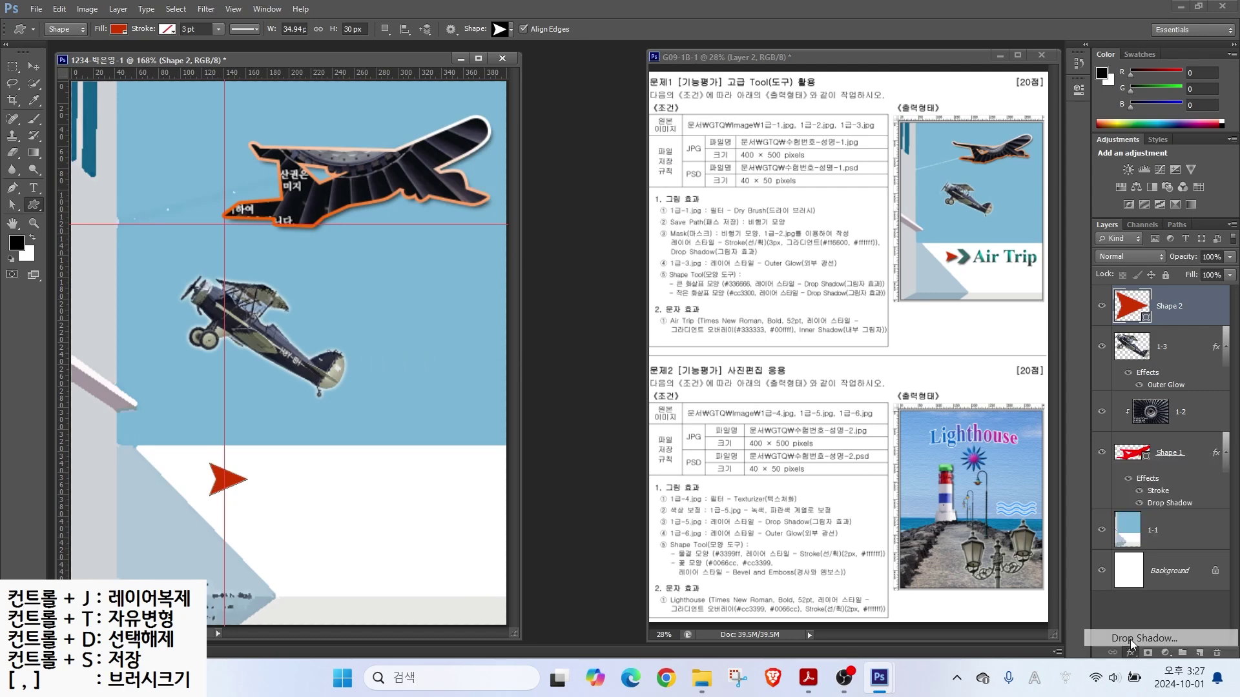
click(740, 254)
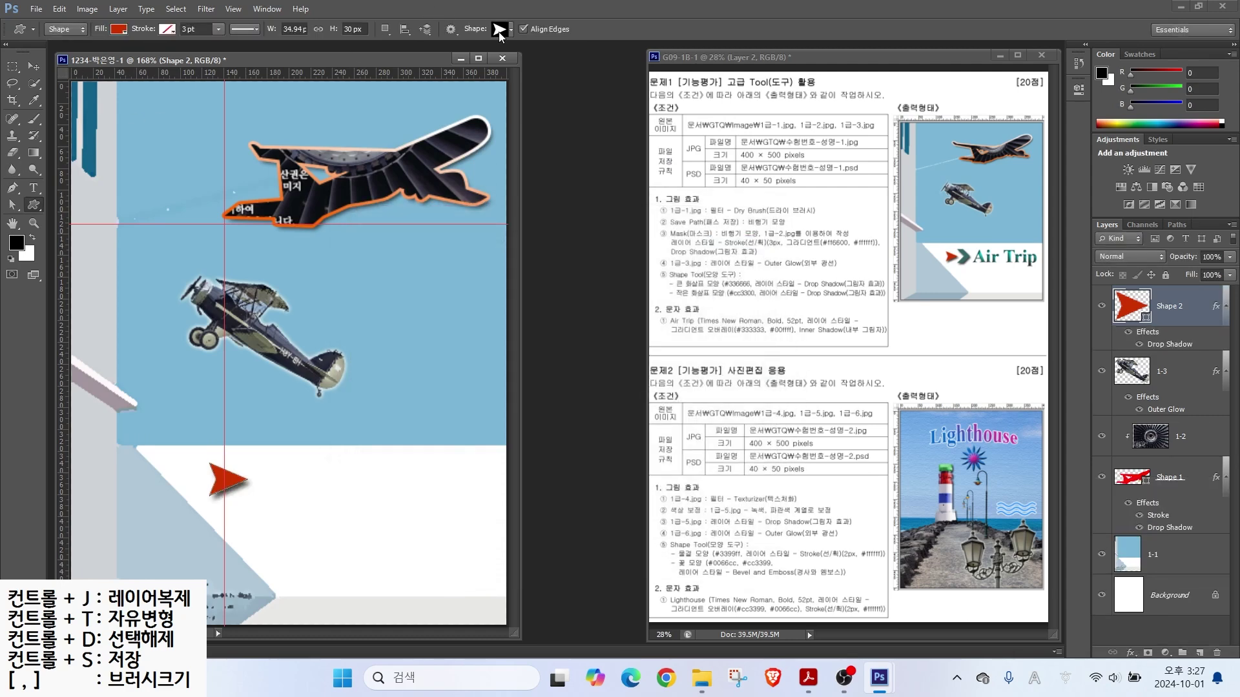
Step: Draw a chevron arrow right of the red arrow and fill it with #336666
click(502, 32)
double_click(690, 67)
drag(246, 454, 287, 508)
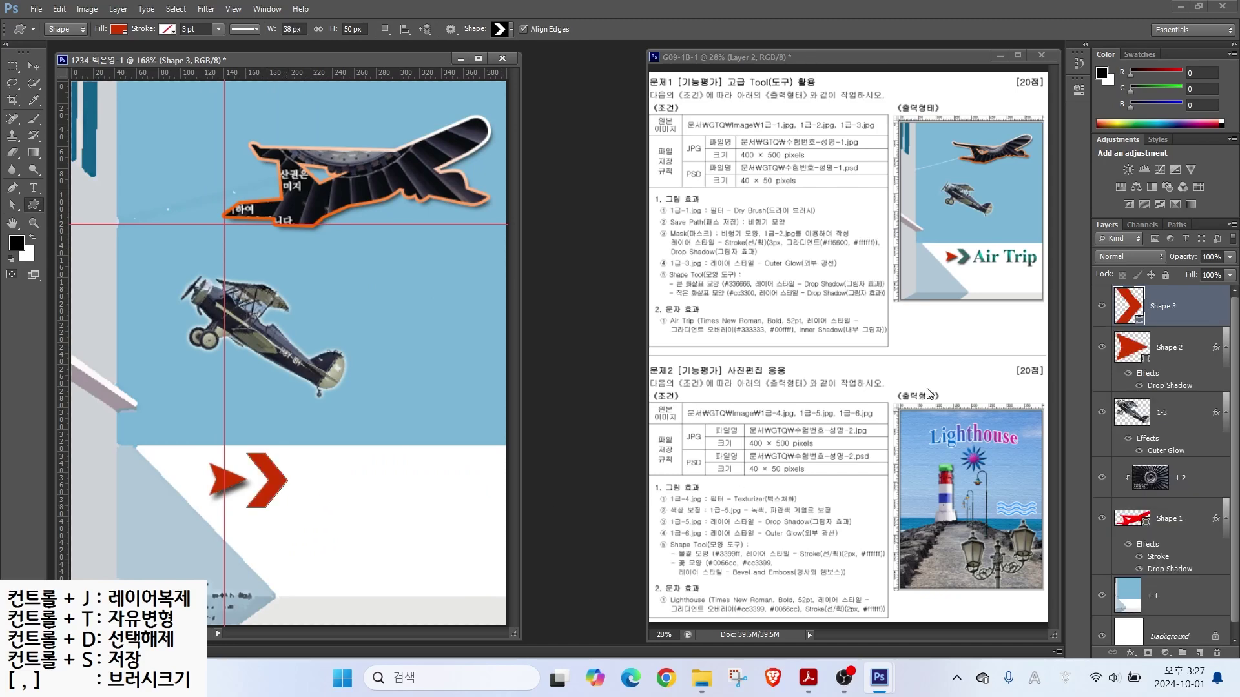
double_click(1125, 312)
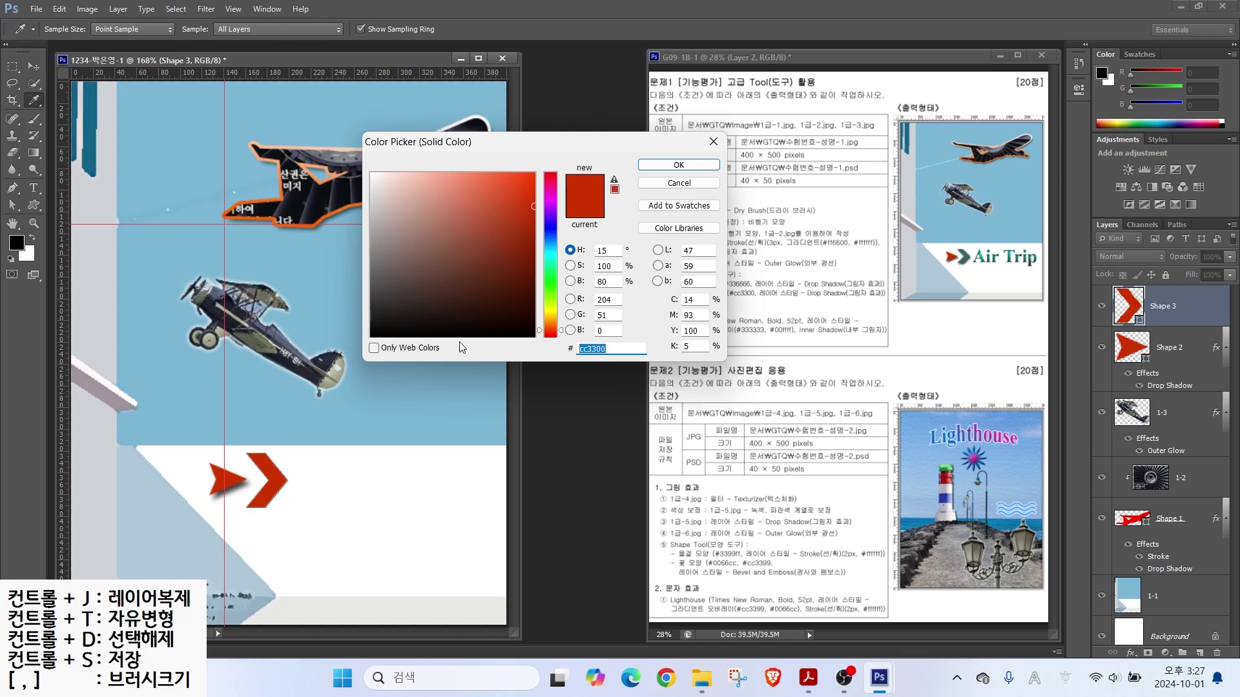
text(366)
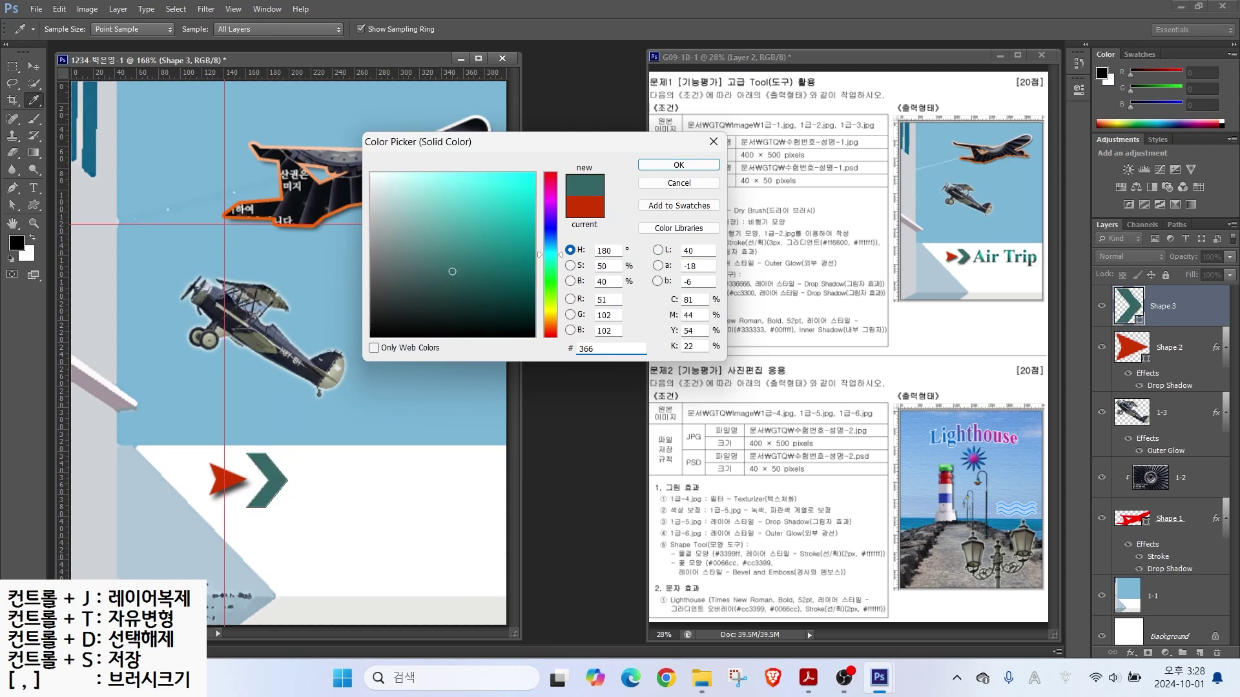
key(Return)
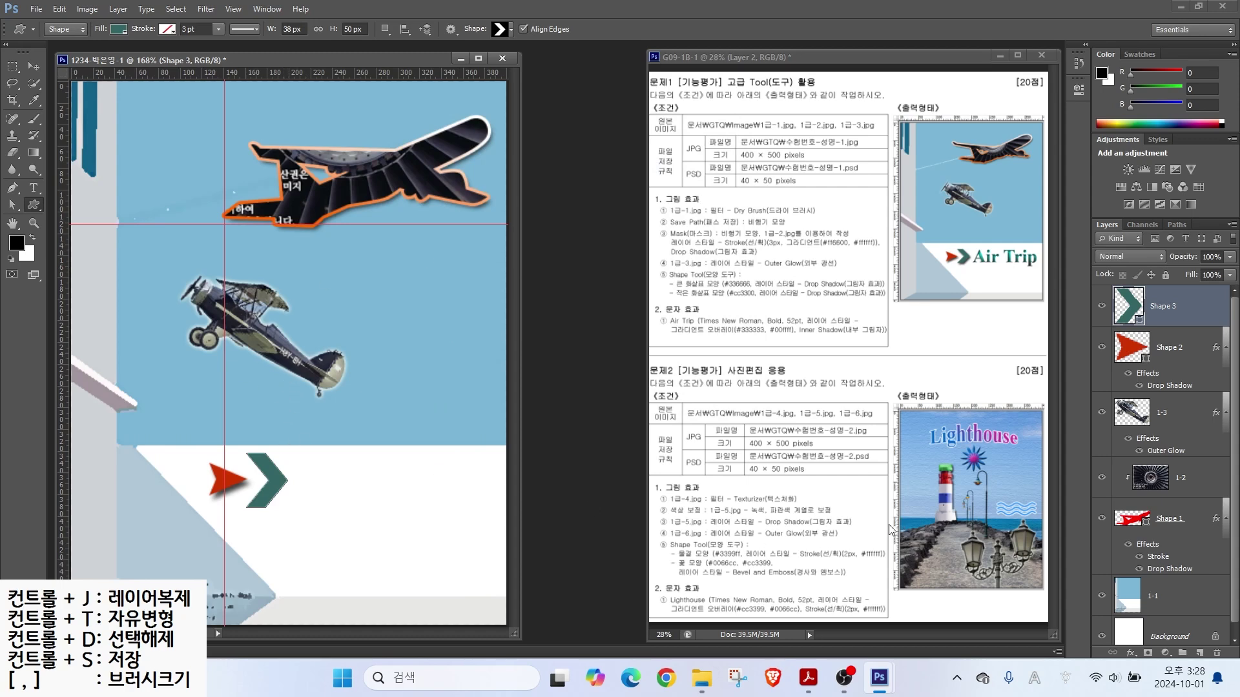
Step: Add a Drop Shadow effect to the chevron
click(1130, 652)
click(1149, 675)
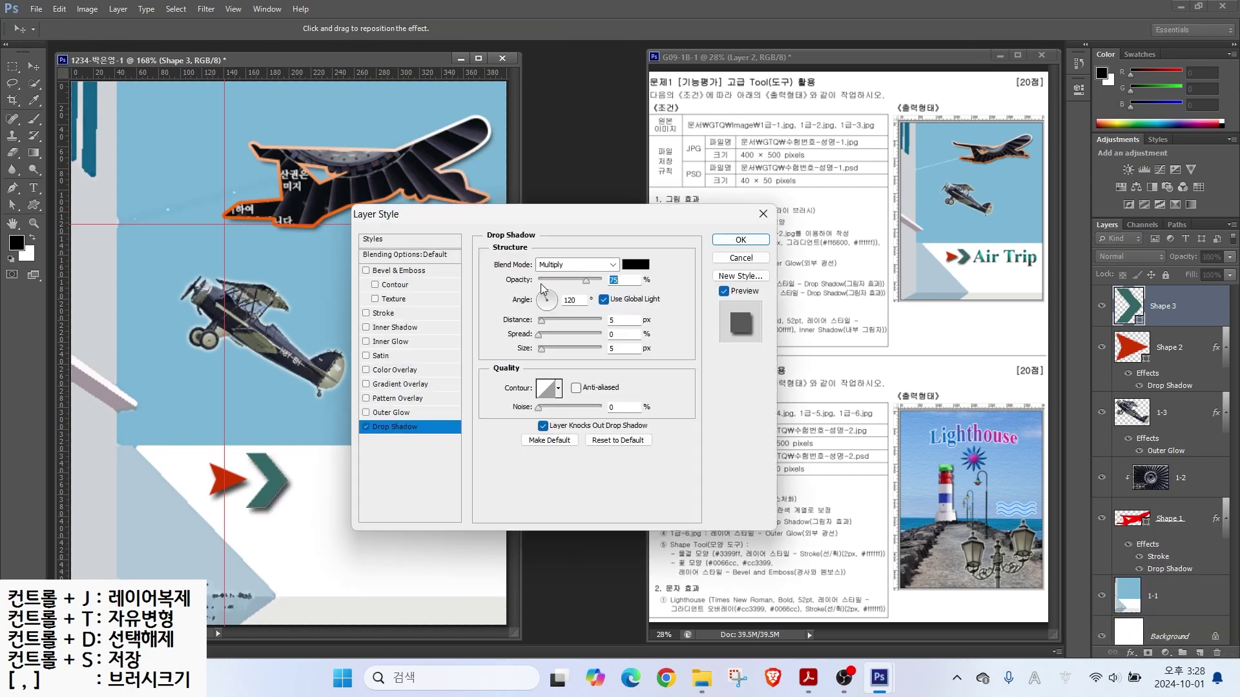
click(741, 240)
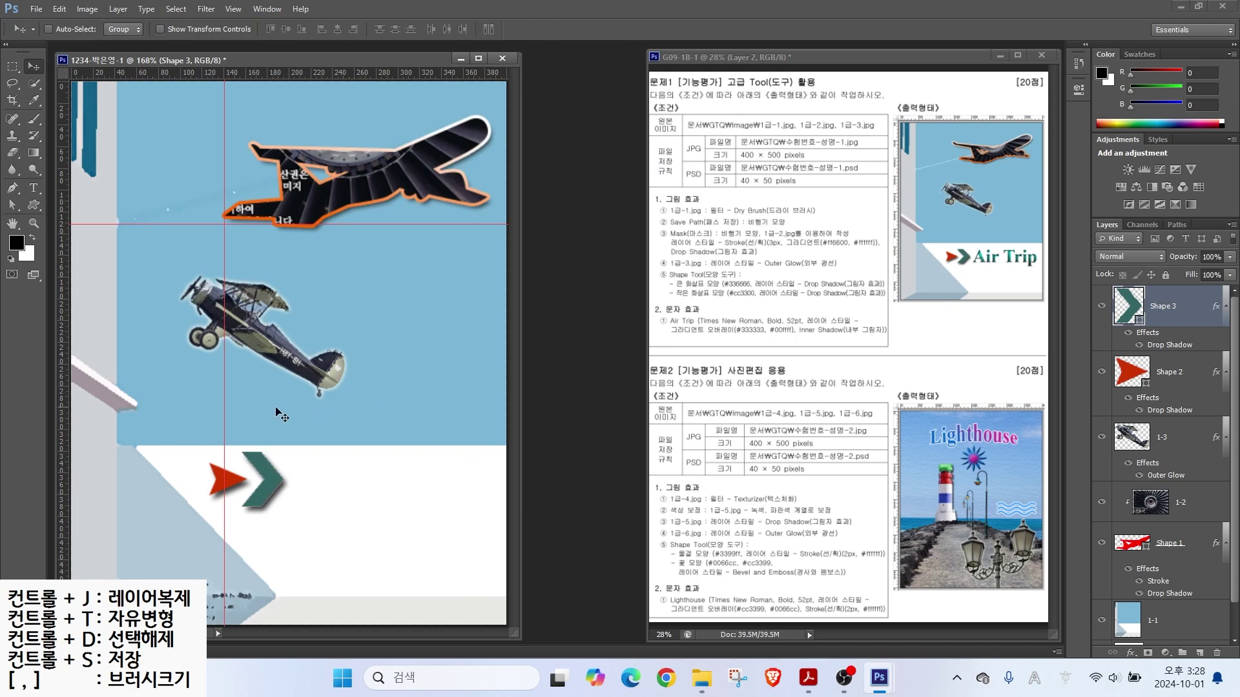
Step: Type 'Air Trip' in red to the right of the arrows
click(34, 187)
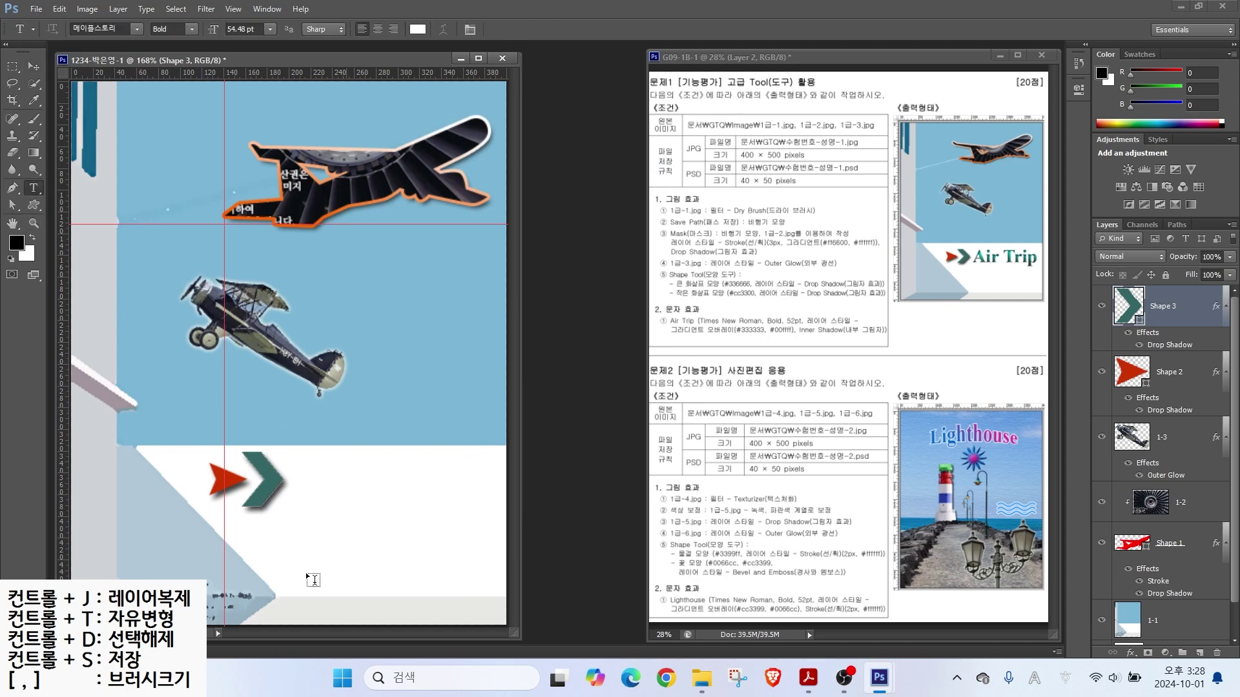
click(303, 495)
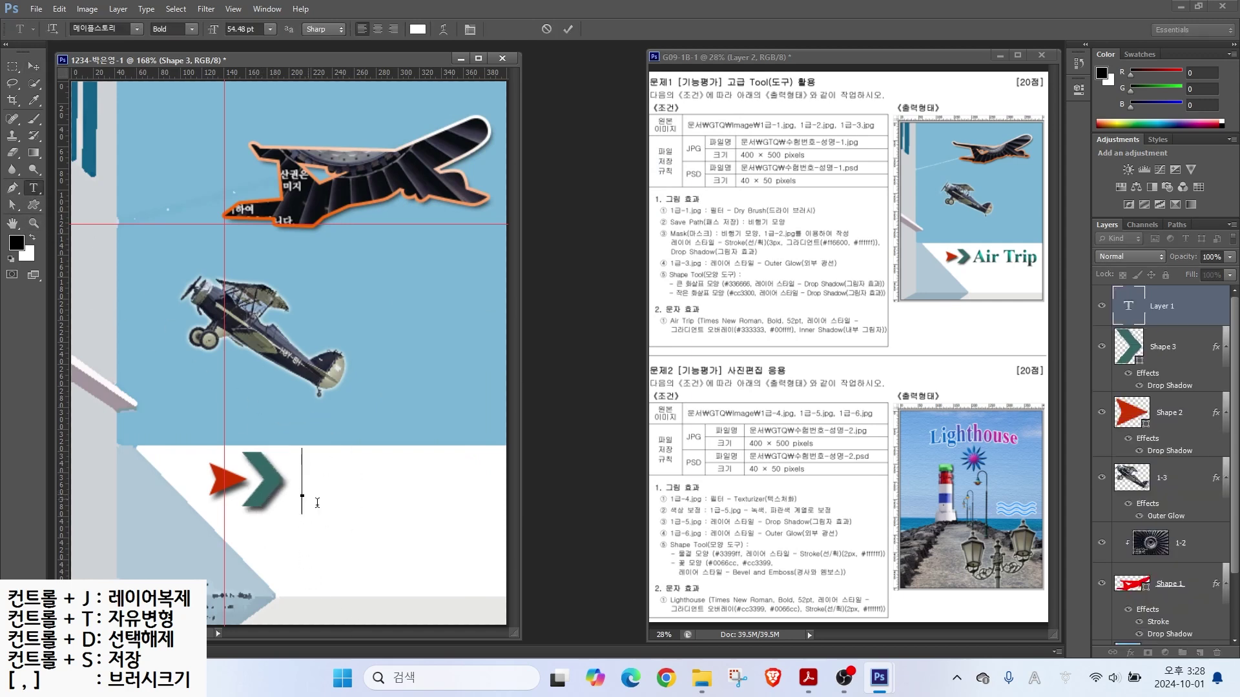
text(d)
key(BackSpace)
key(Hangul)
text(에어 트립)
key(BackSpace)
key(BackSpace)
key(BackSpace)
key(BackSpace)
key(BackSpace)
click(419, 29)
click(503, 194)
click(667, 165)
text(ㅁ)
key(BackSpace)
key(Hangul)
text(Air Trip)
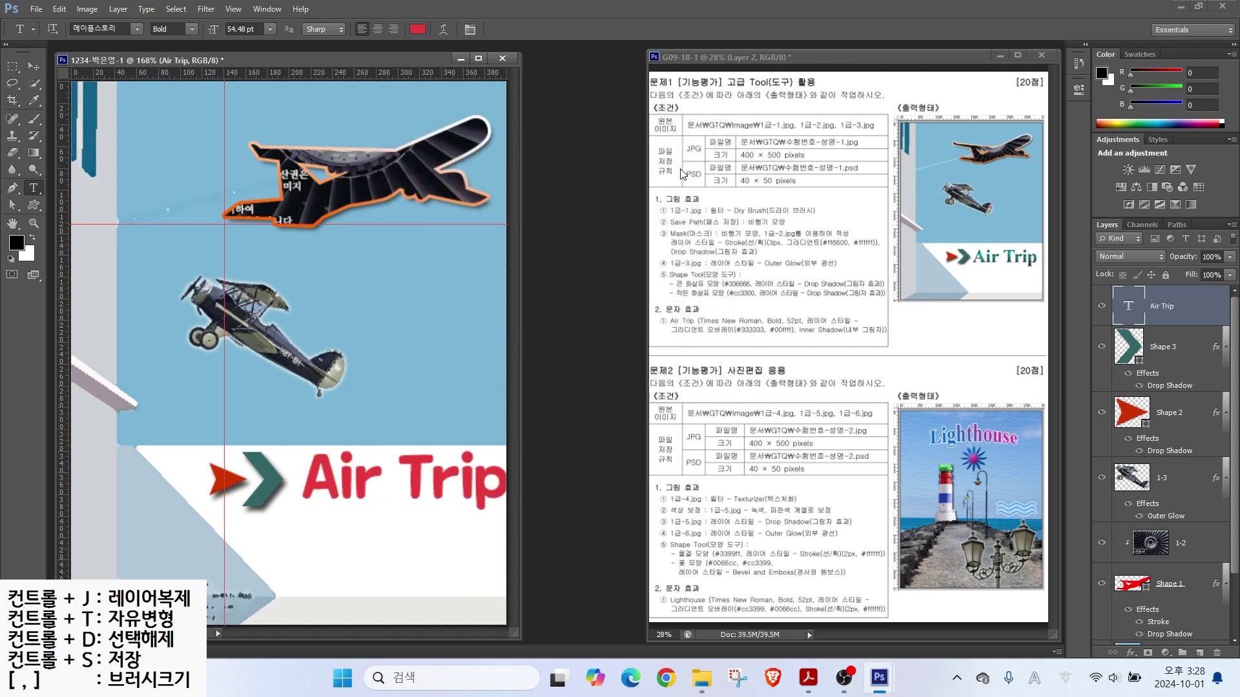
Step: Set the Air Trip text to Times New Roman Bold
click(137, 29)
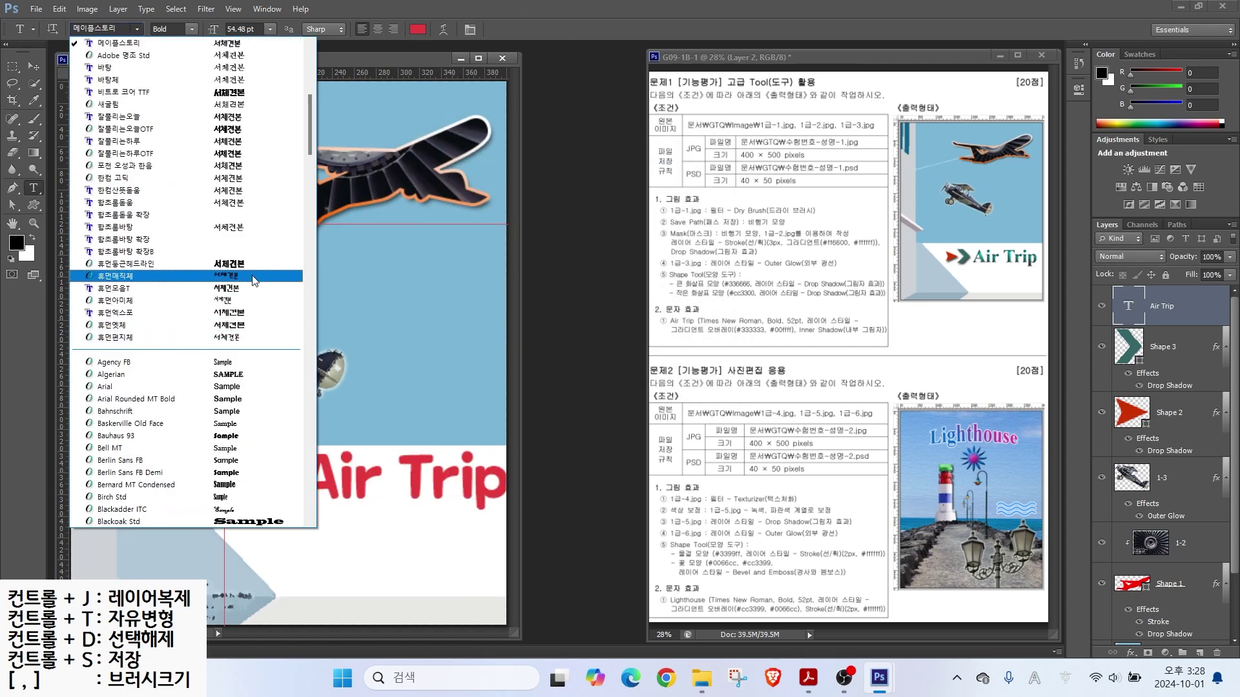
drag(315, 131, 306, 428)
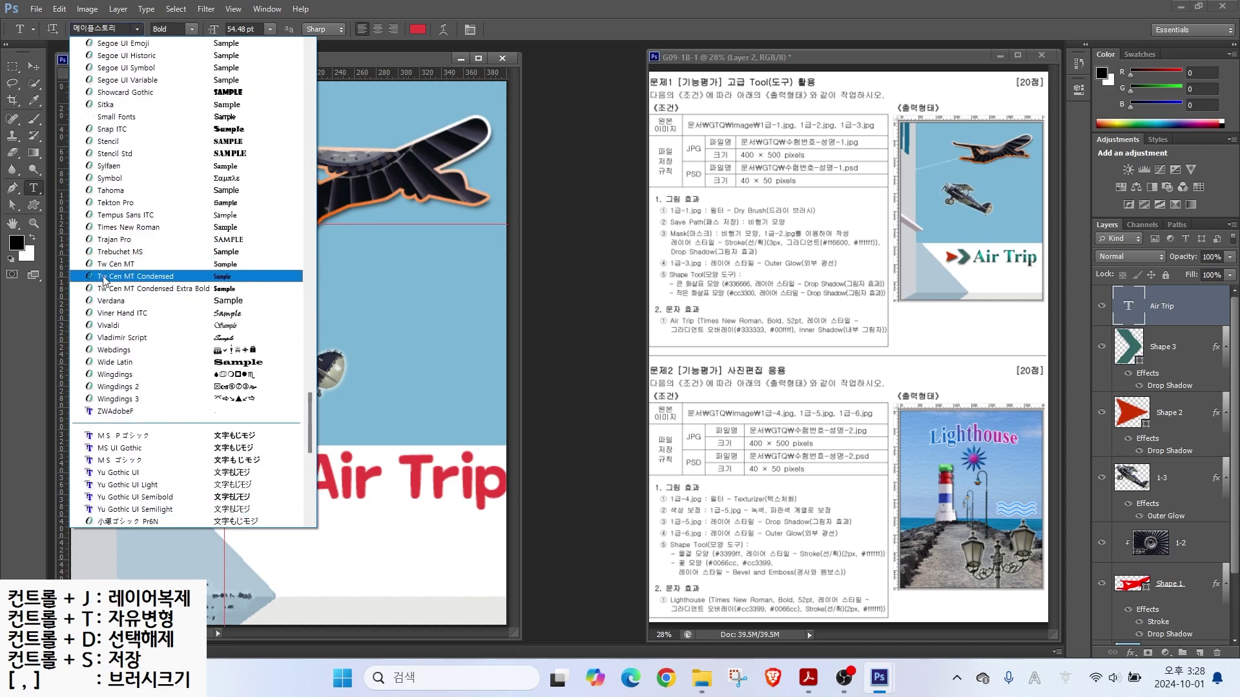
click(116, 227)
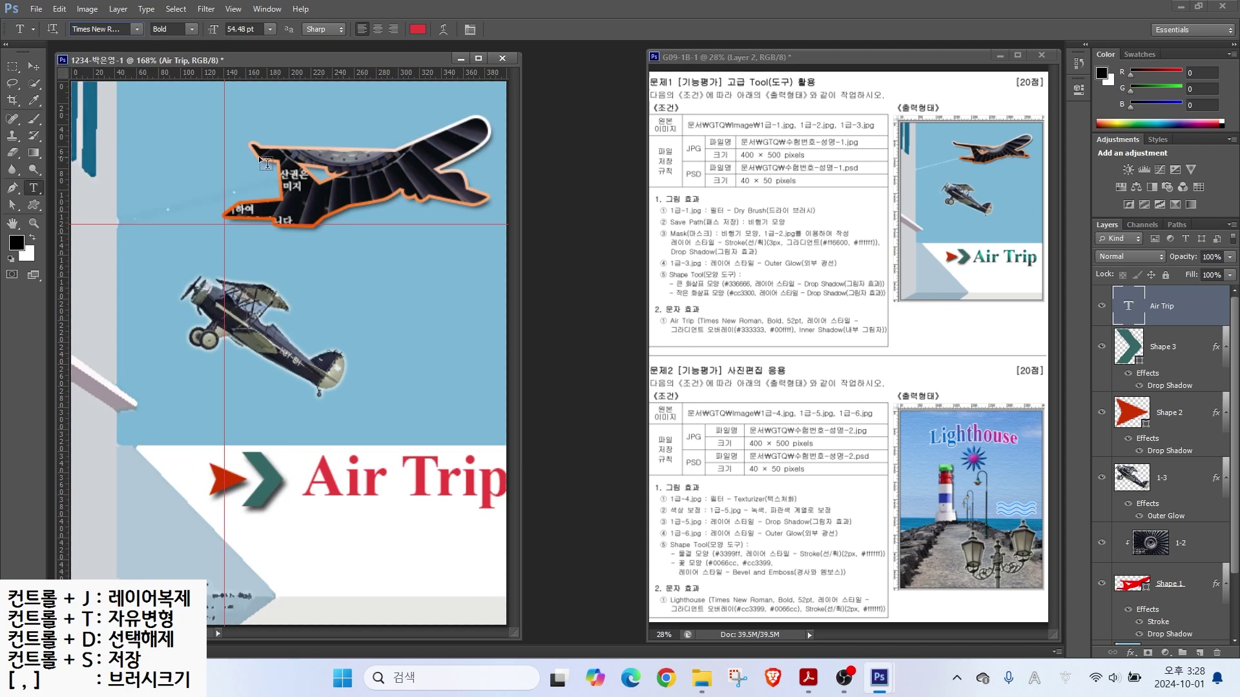
click(192, 30)
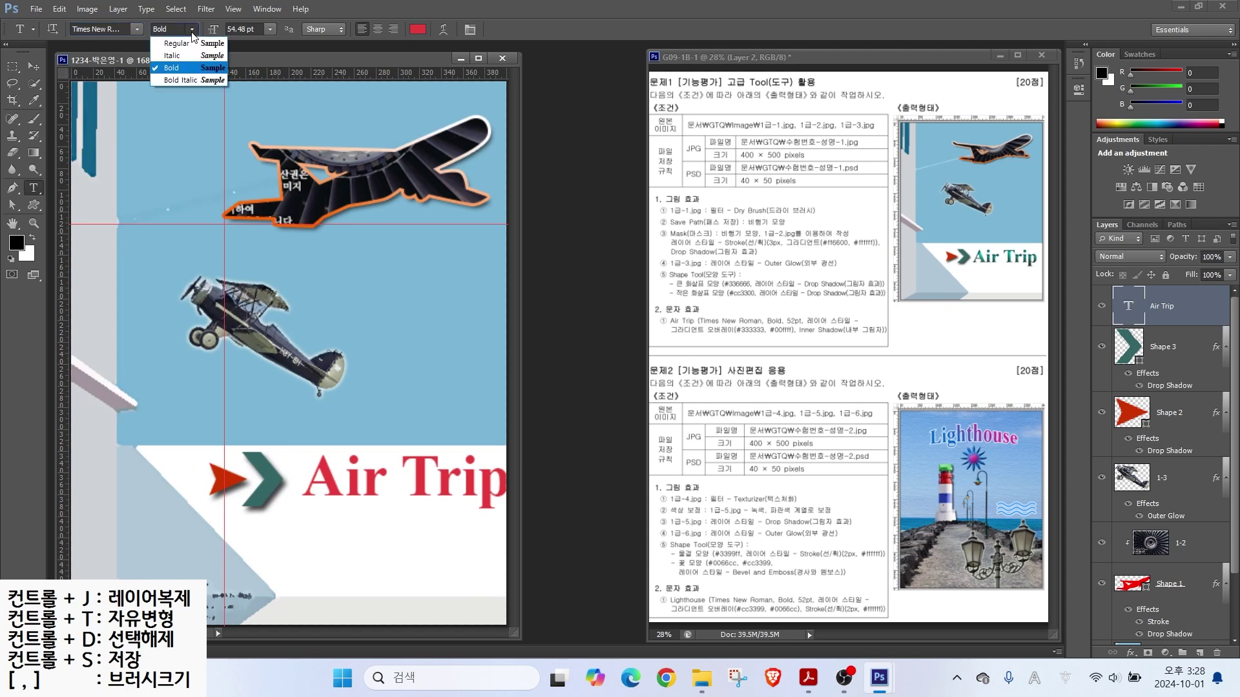
click(192, 30)
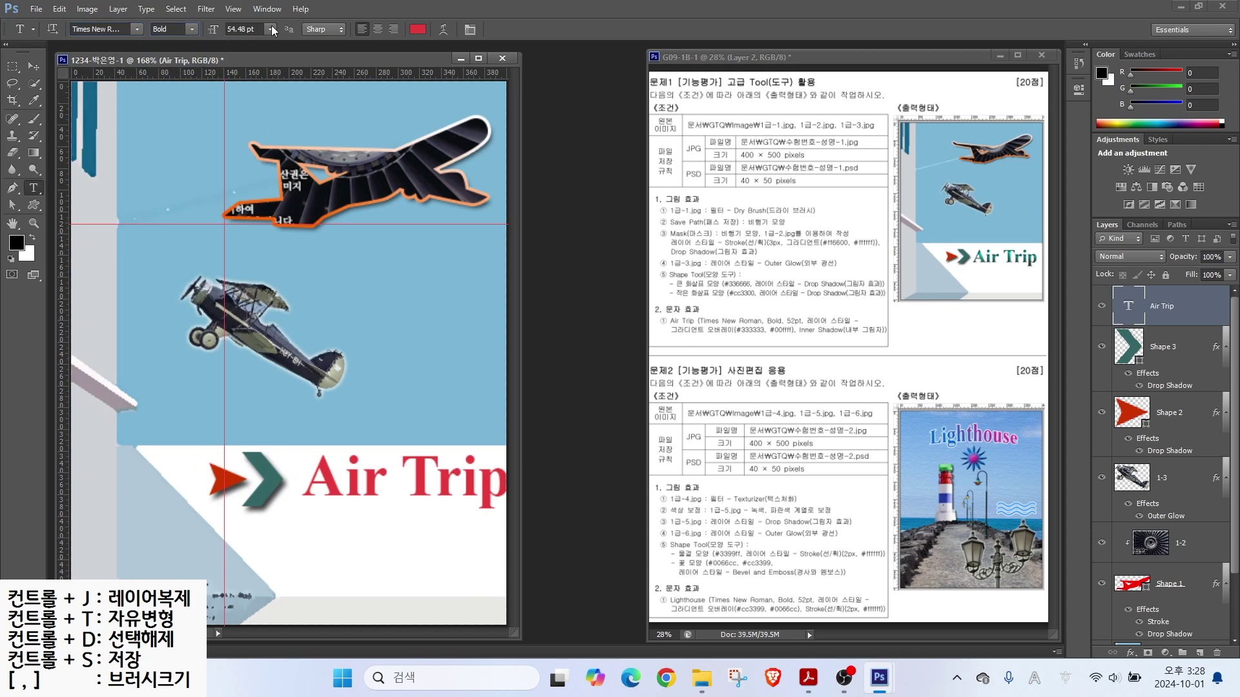
Step: Add a Gradient Overlay running from #333333 to #00ffff to the text
click(1130, 652)
click(1111, 623)
click(571, 294)
double_click(491, 428)
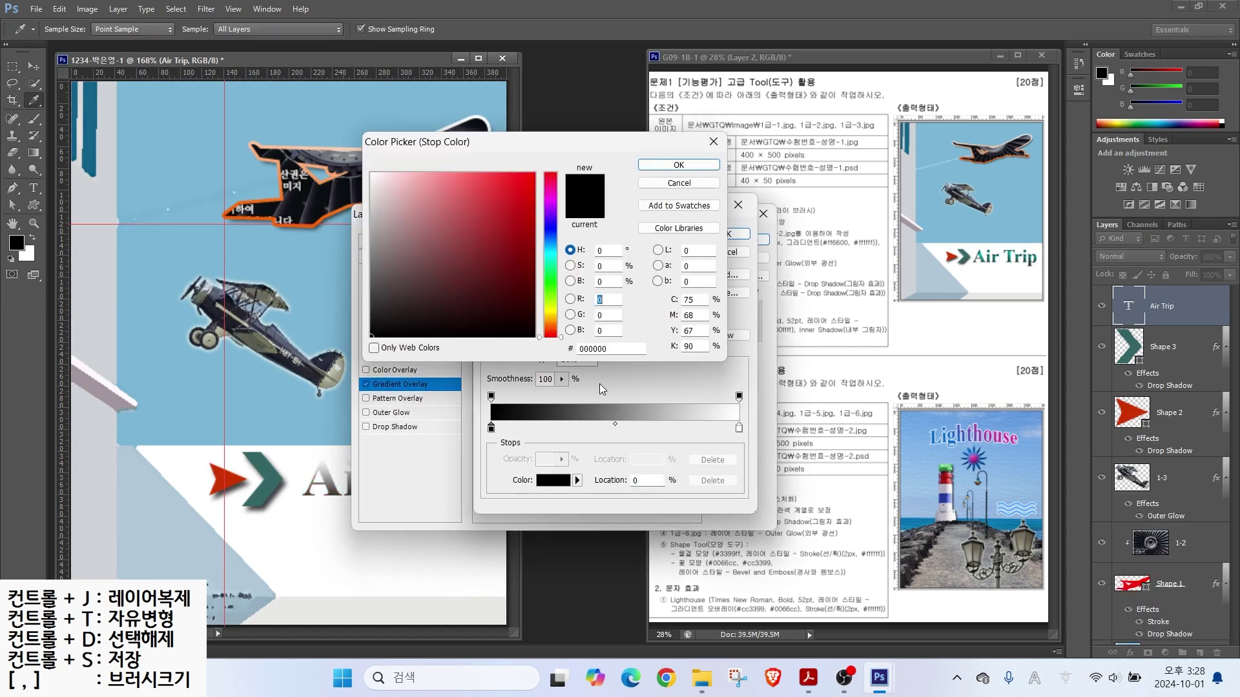
text(333333)
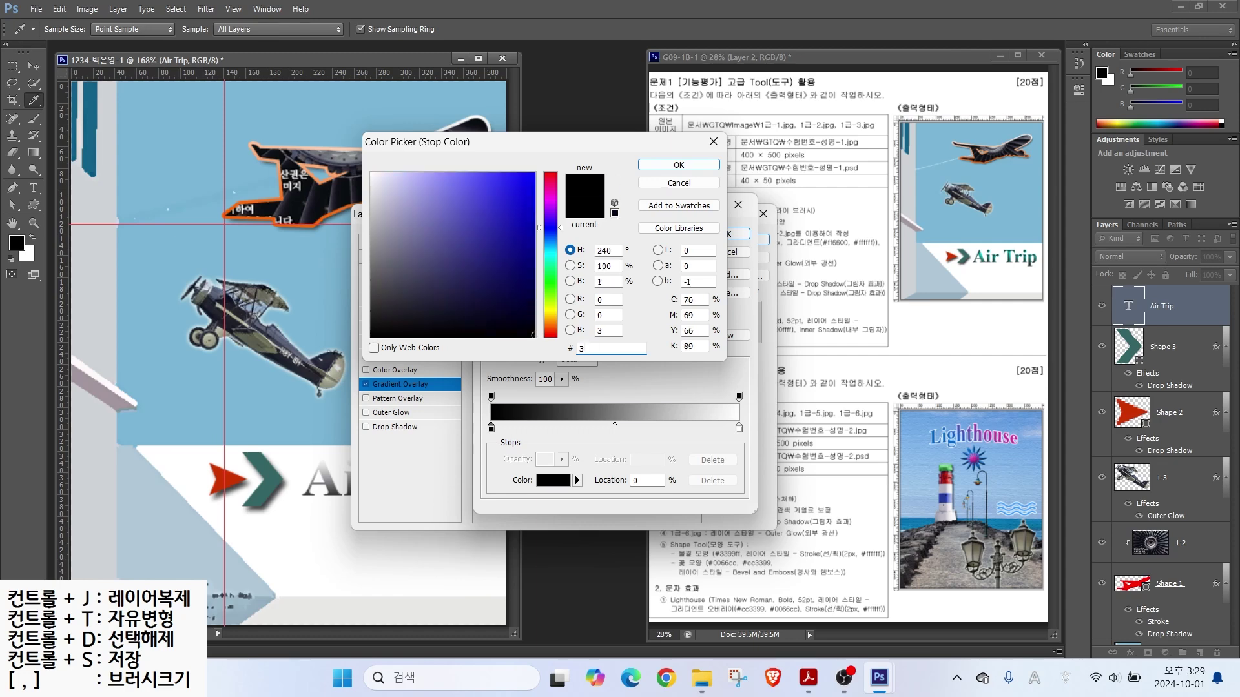
key(Return)
double_click(739, 428)
drag(613, 349, 450, 317)
text(00ffff)
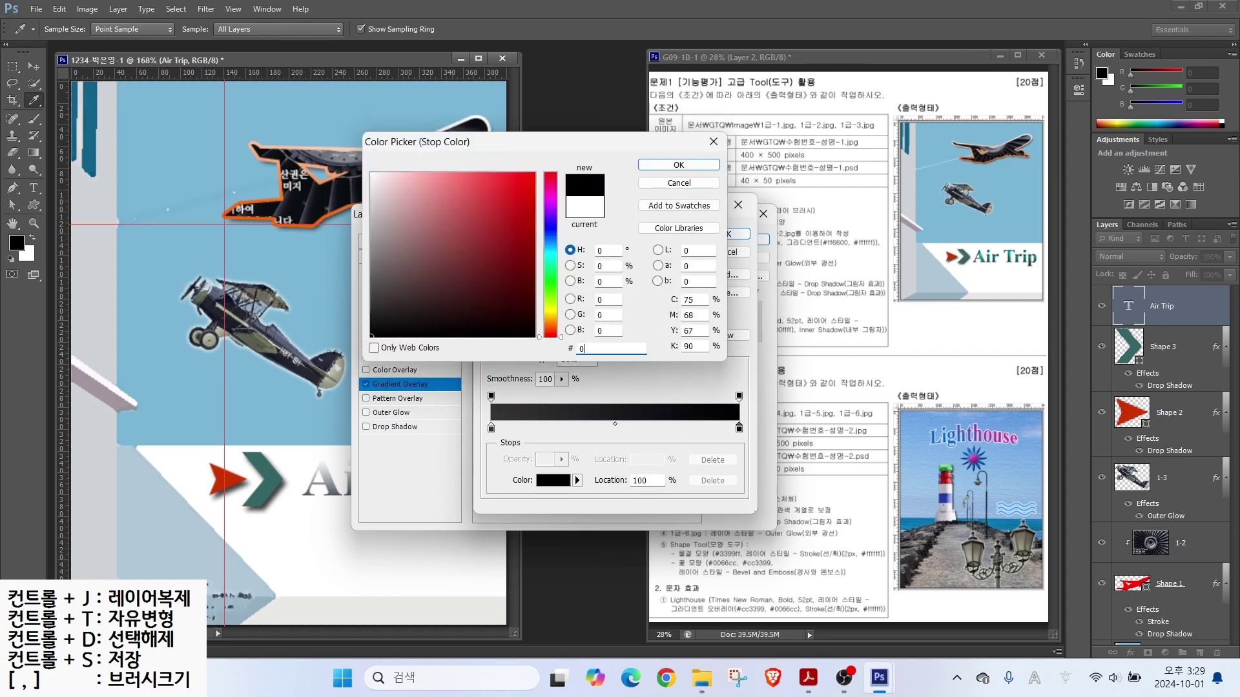
key(Return)
click(720, 234)
Step: Add an Inner Shadow, apply the effects and nudge the text slightly left
drag(548, 215, 708, 268)
click(555, 380)
click(902, 292)
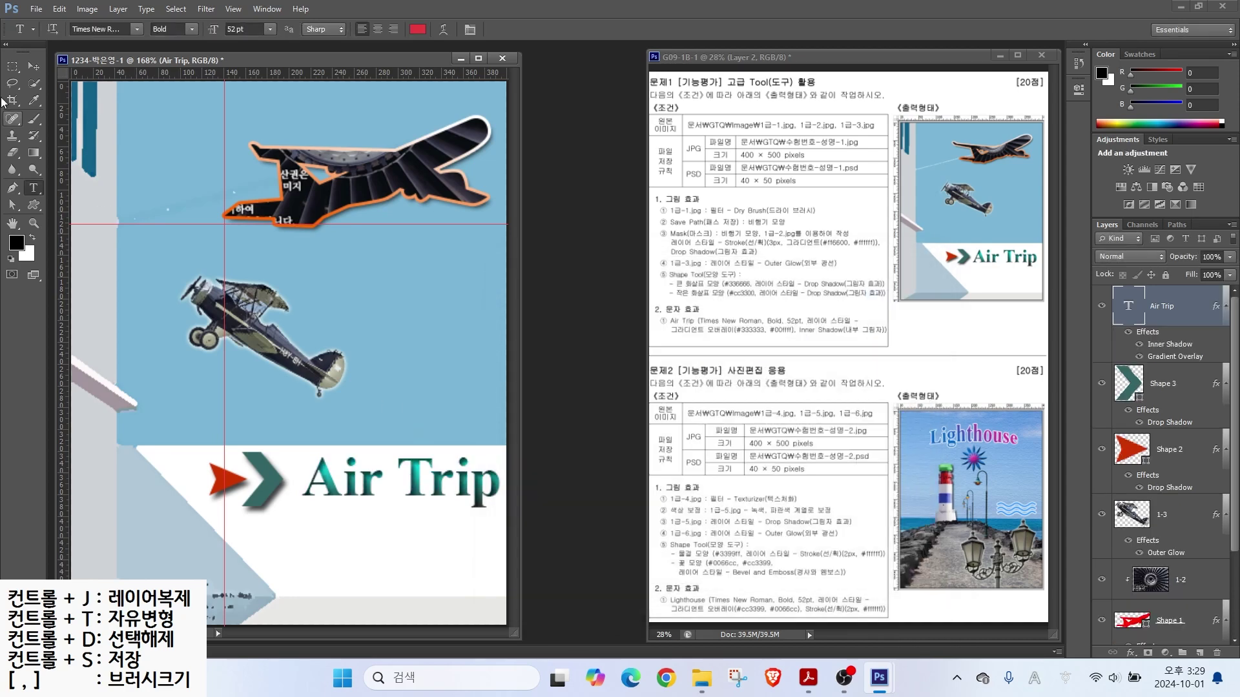
drag(304, 456, 291, 456)
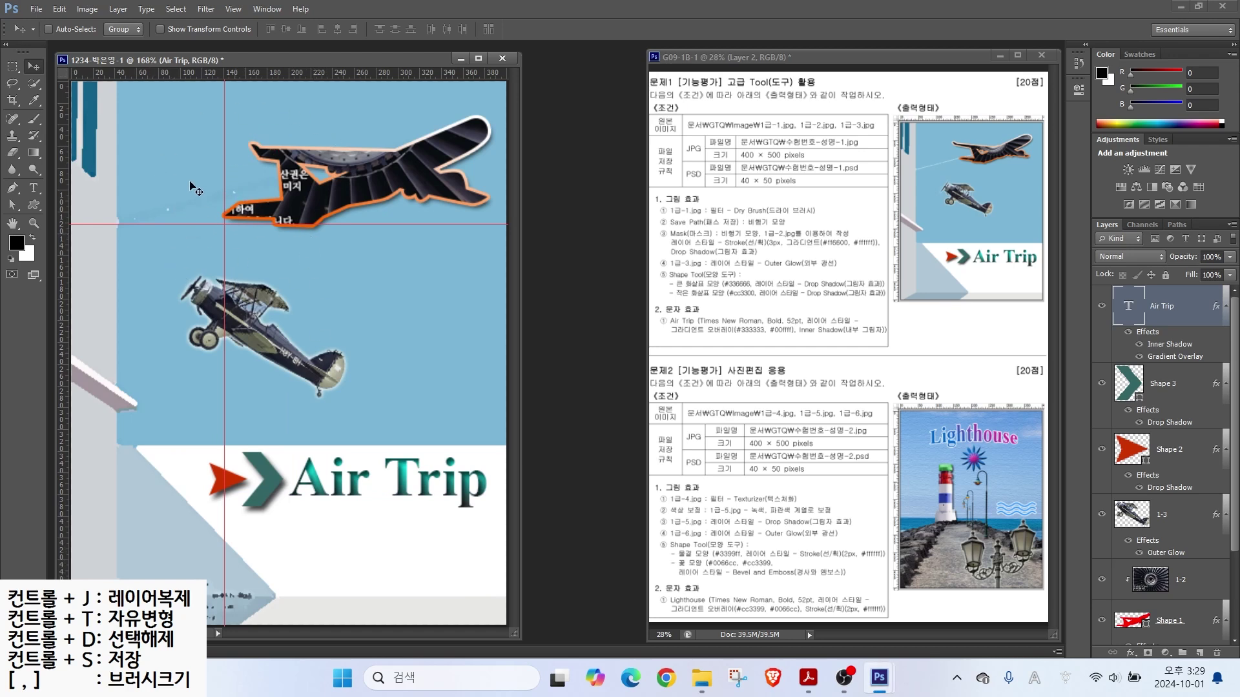
Step: Use View > Clear Guides to remove every guide line from the canvas
click(233, 9)
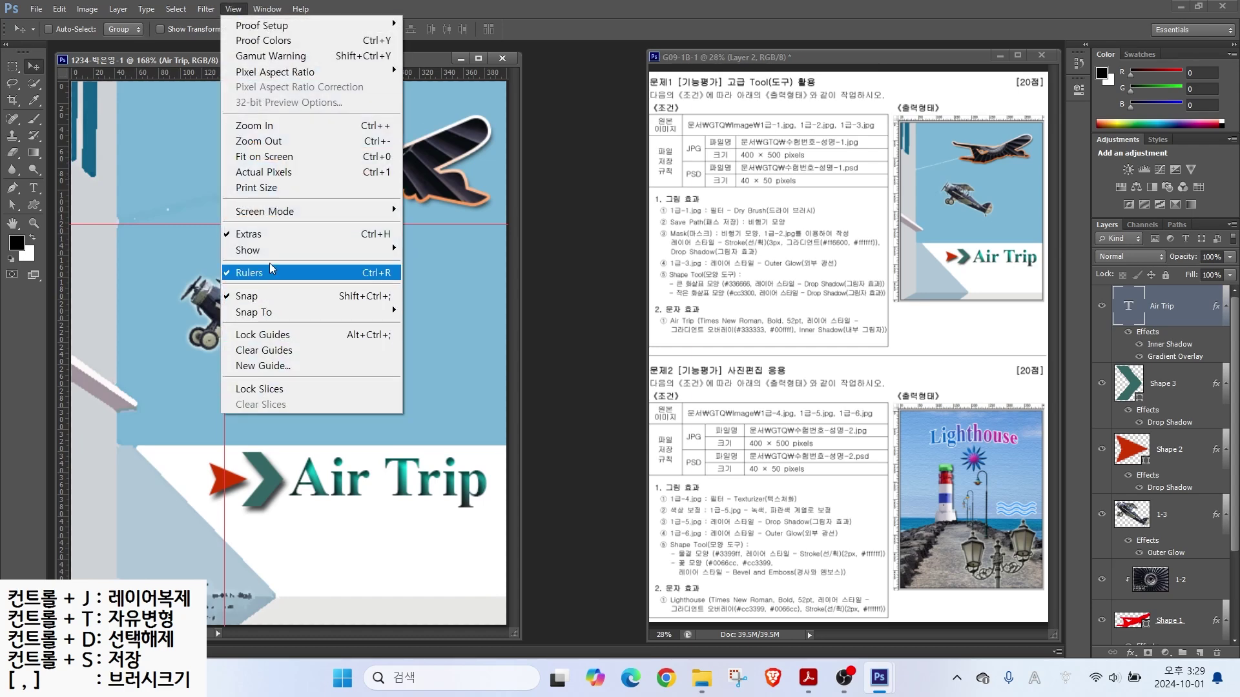
click(257, 353)
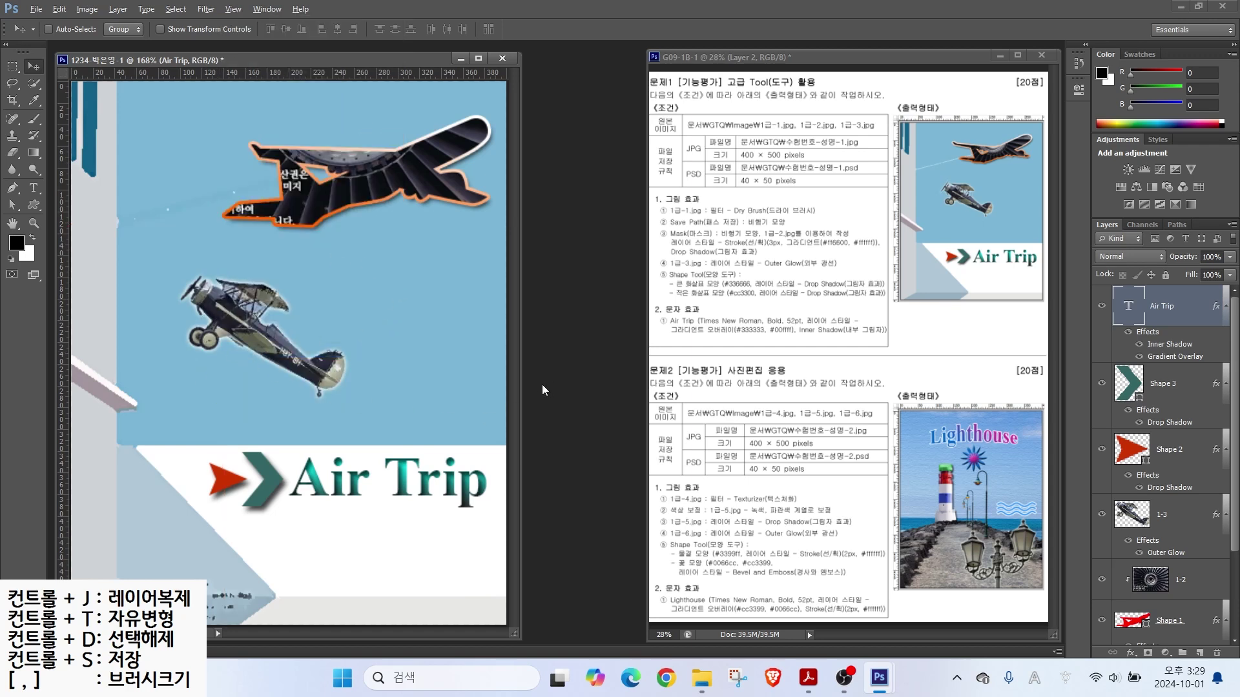
drag(760, 142, 820, 92)
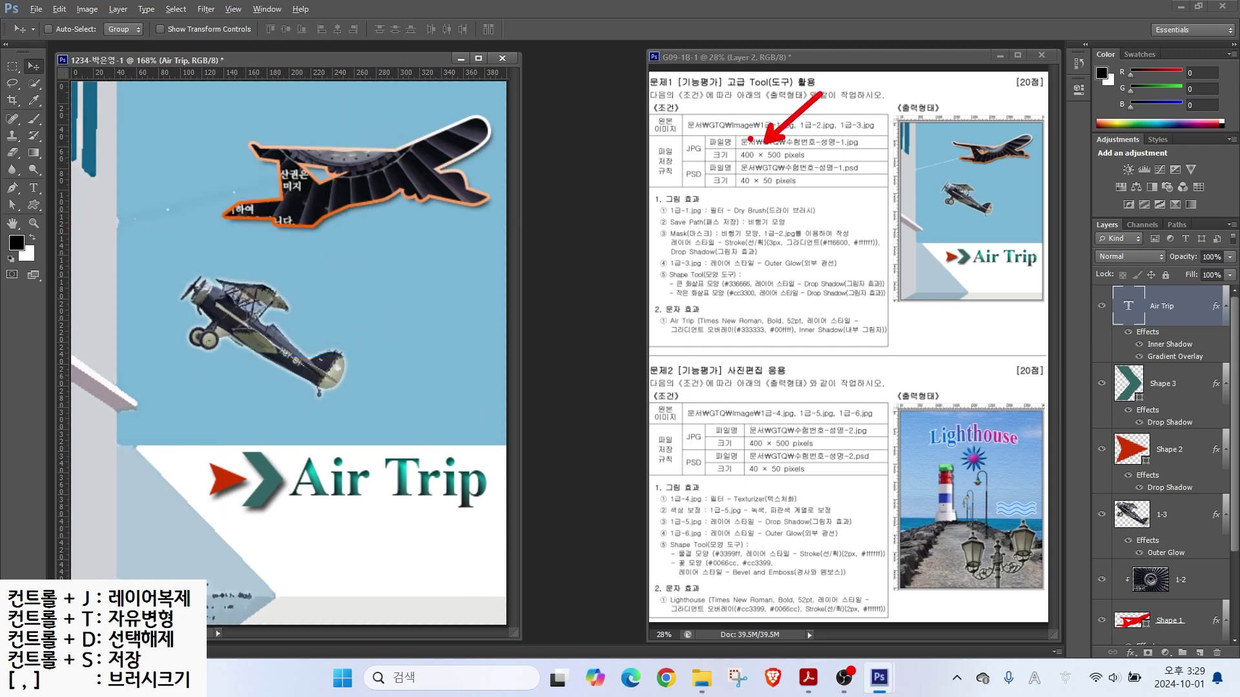
mouse_move(688, 157)
mouse_down()
mouse_move(675, 154)
mouse_move(709, 150)
mouse_up()
key(Escape)
Step: Save the poster as a maximum-quality JPEG in the GTQ folder
click(35, 9)
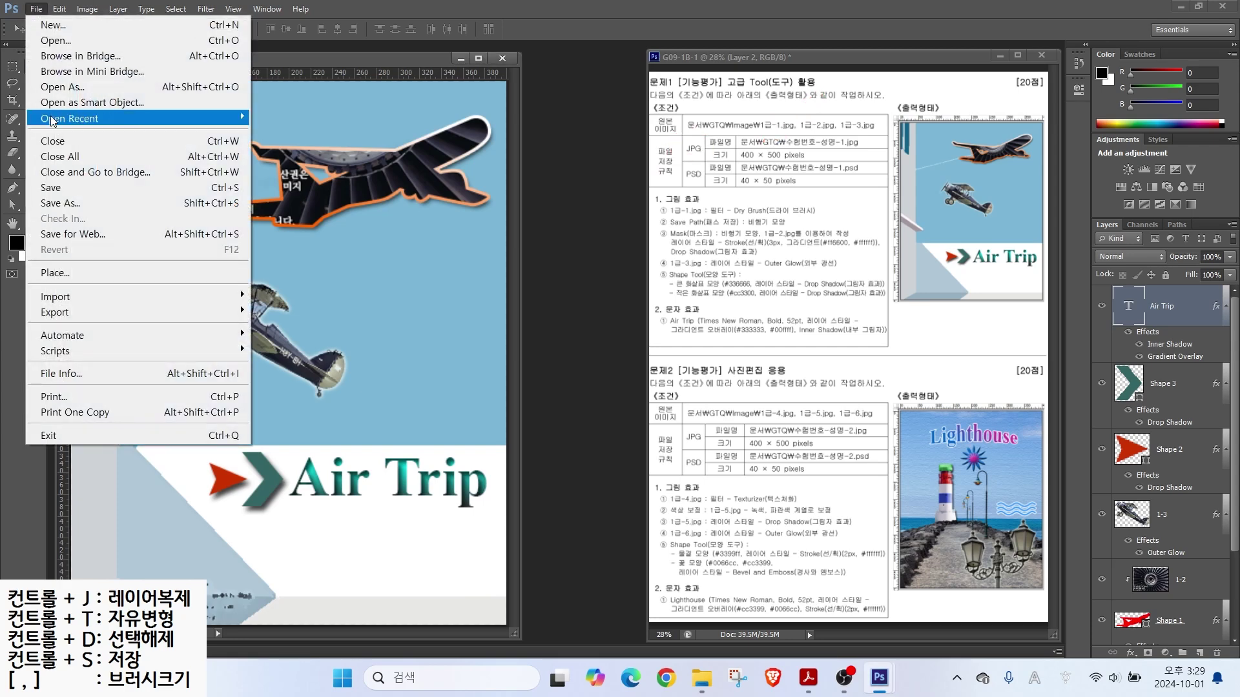
click(58, 192)
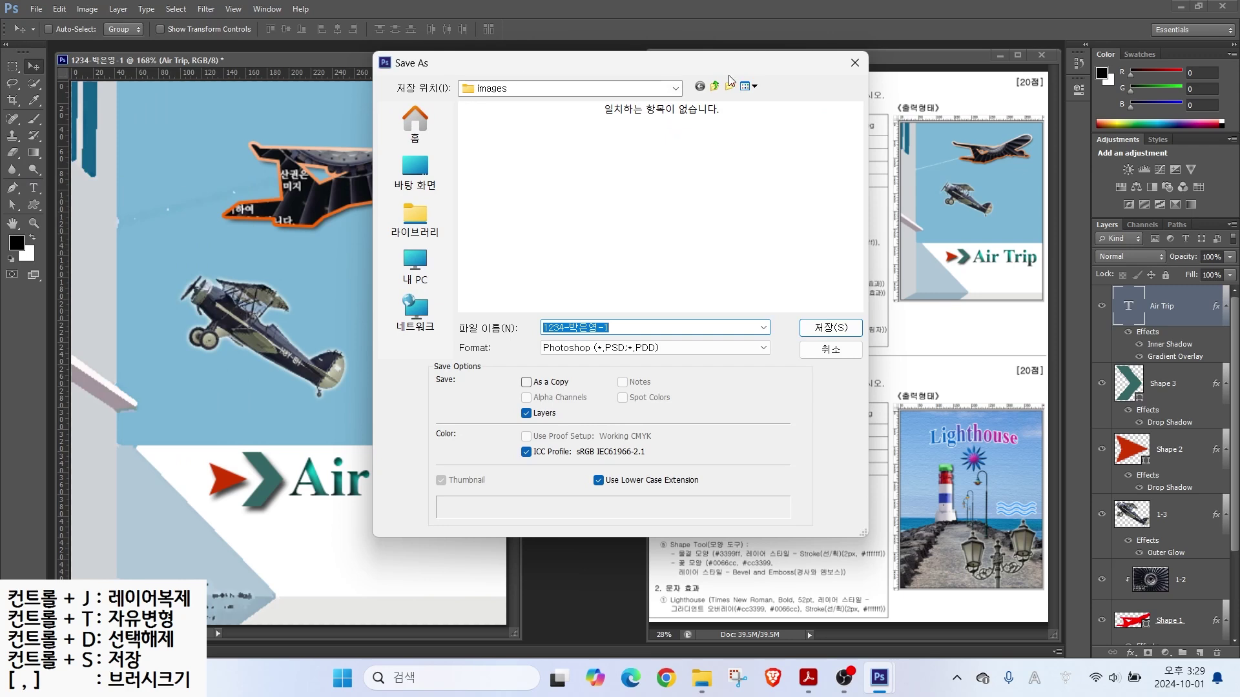
click(710, 88)
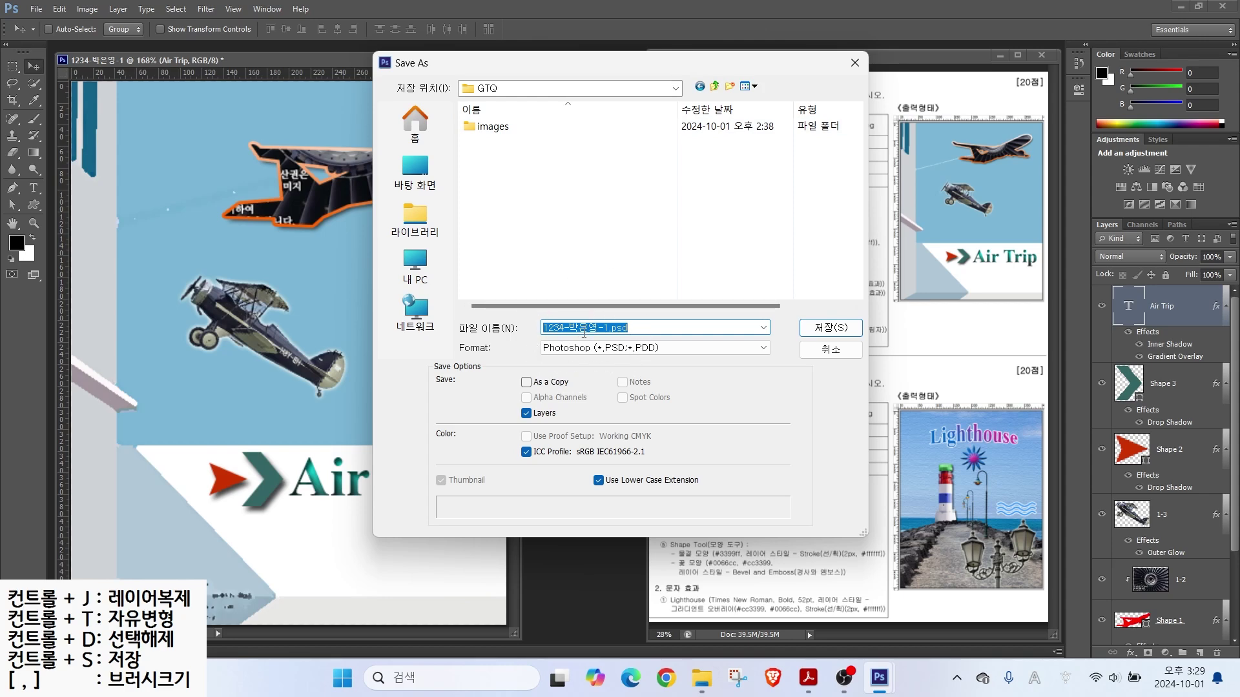
click(578, 357)
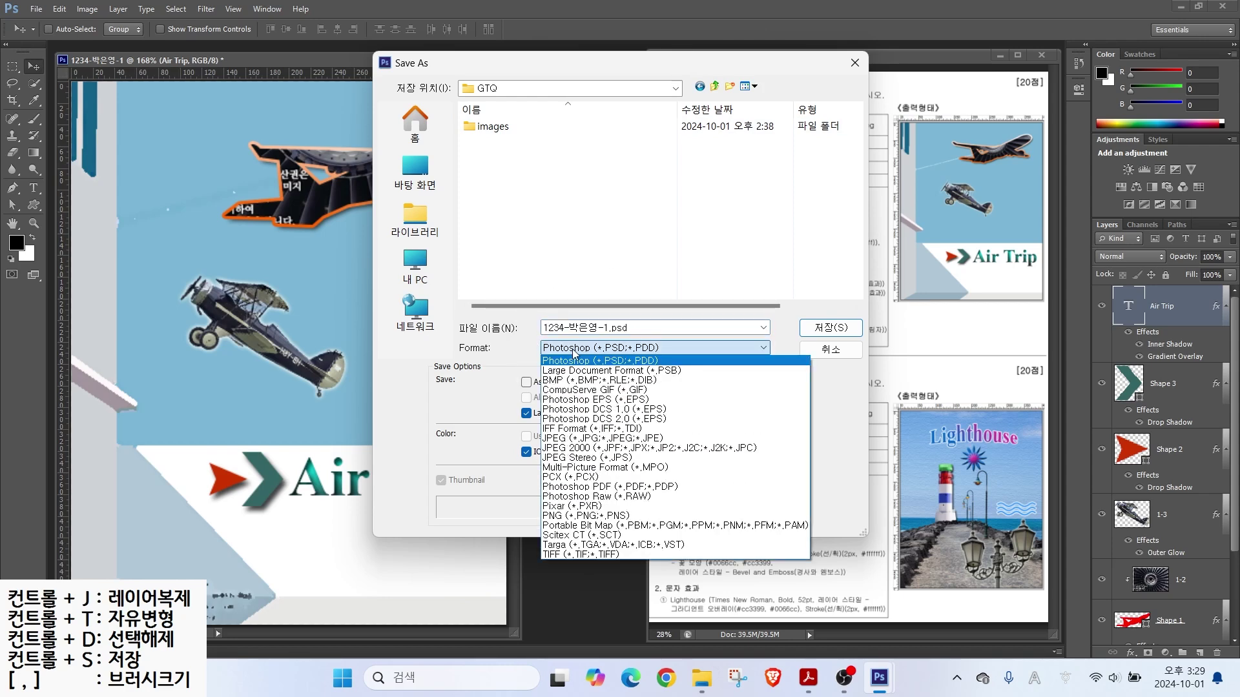
click(561, 439)
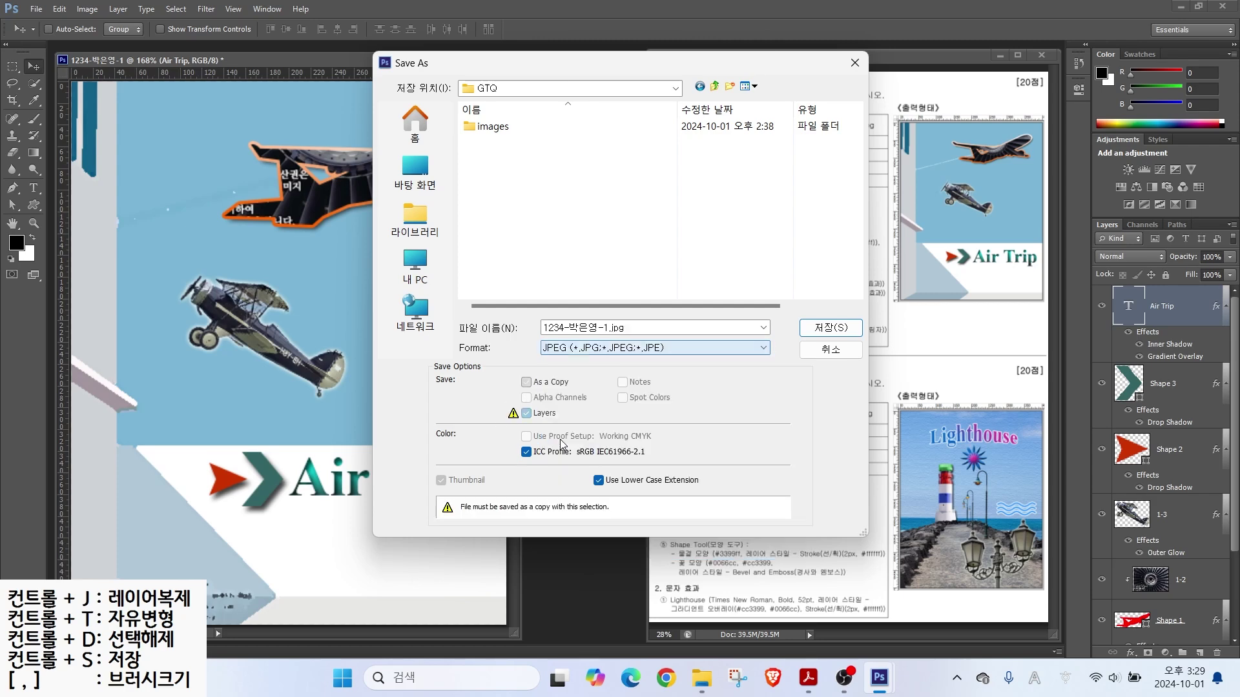
click(837, 330)
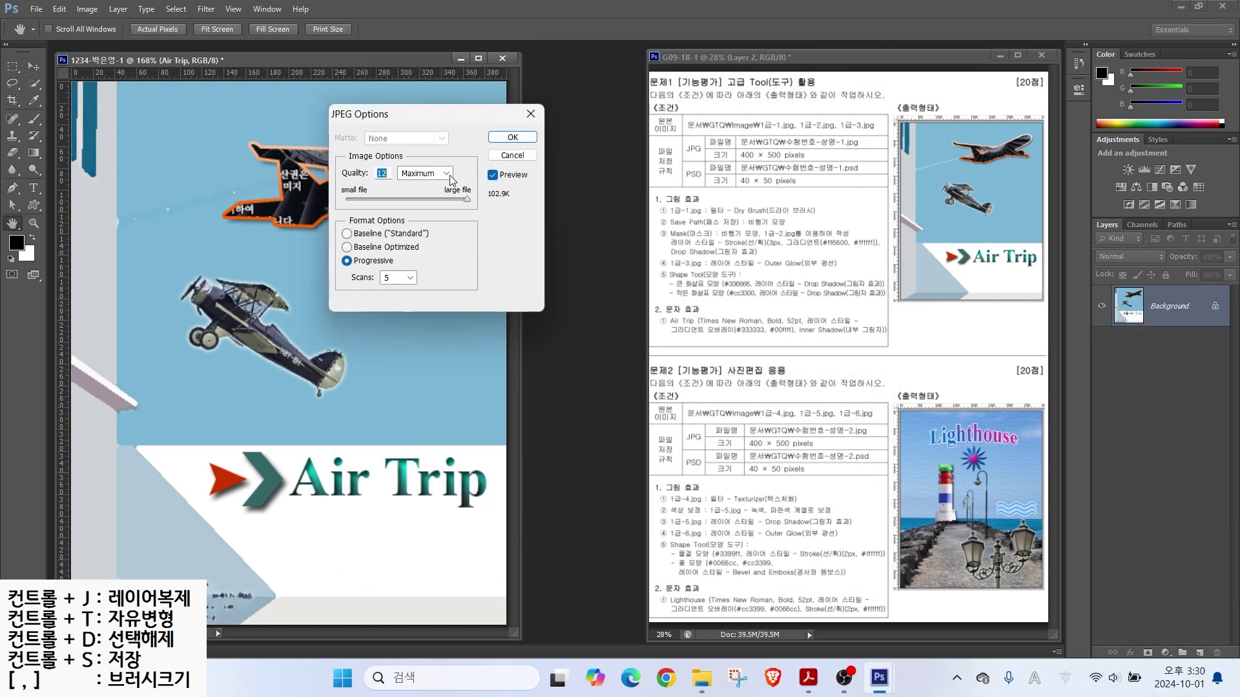
click(510, 136)
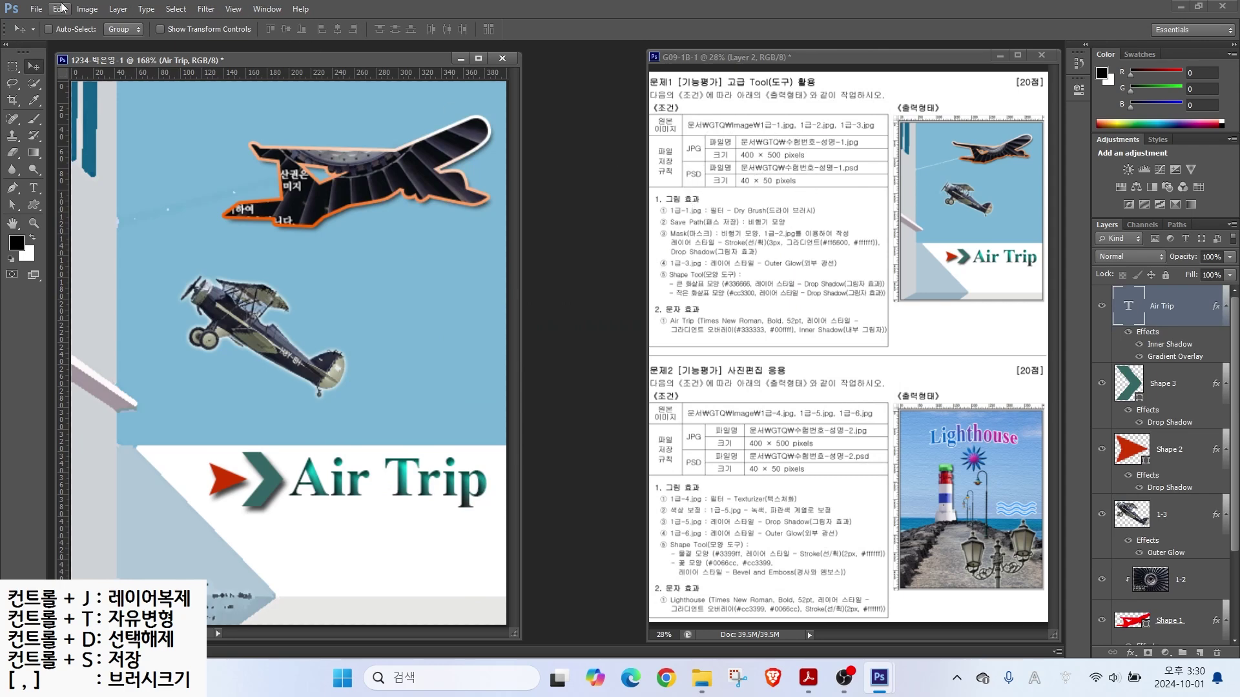
Step: Resize the image to 40 × 50 pixels
click(83, 10)
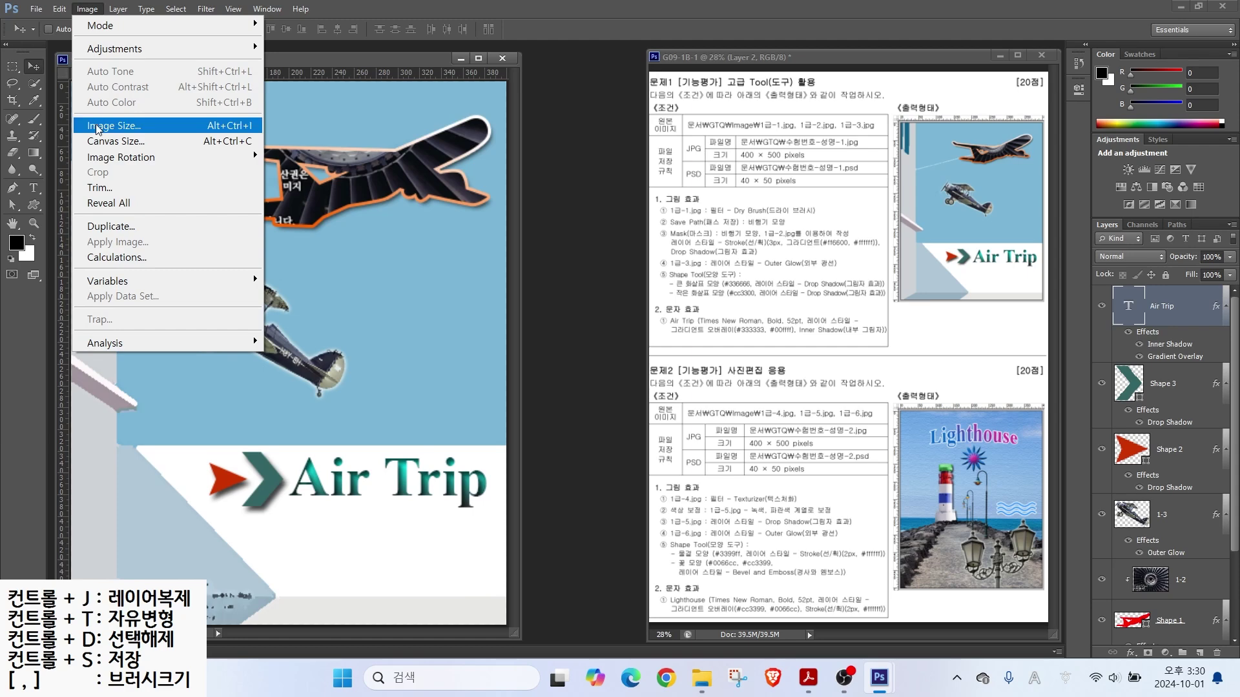
click(103, 125)
text(40)
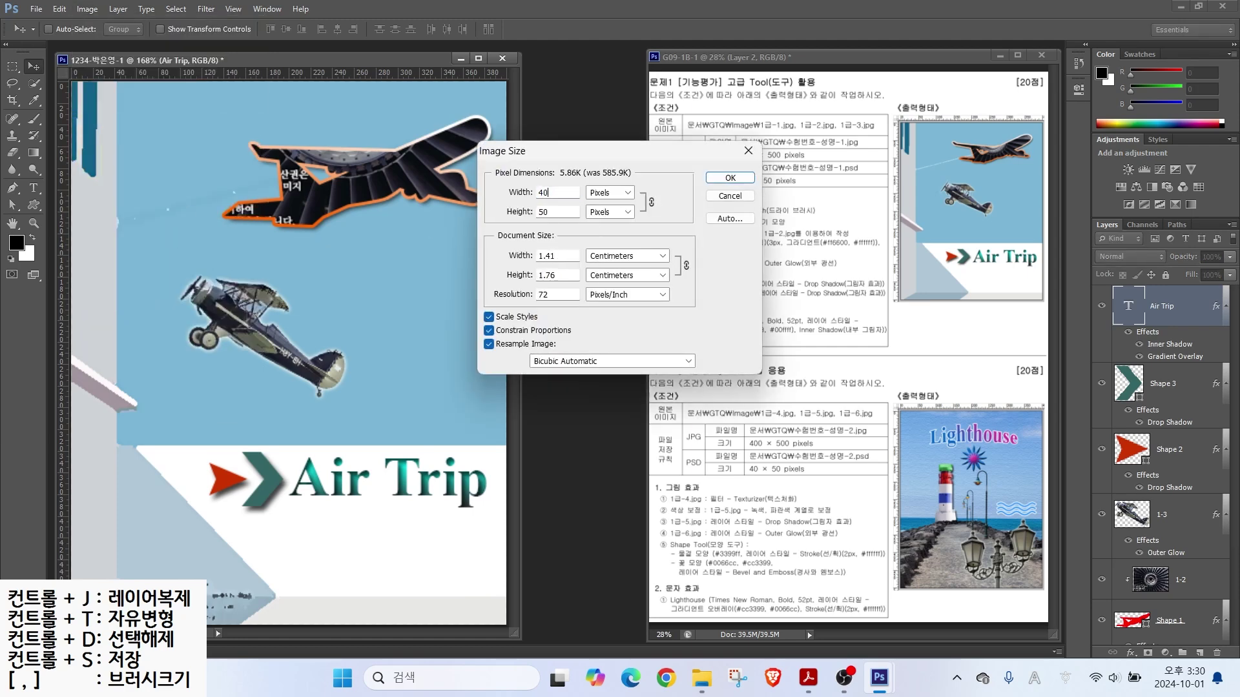
key(Return)
Step: Save the resized poster as a PSD file
click(36, 9)
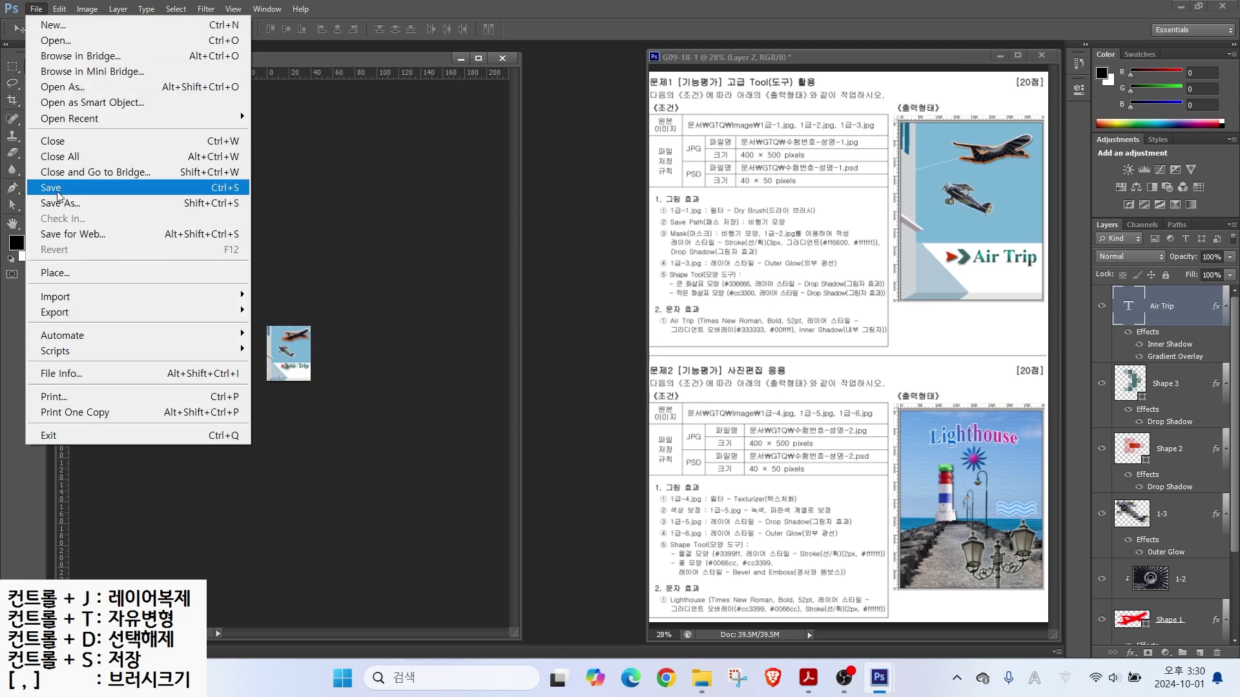
click(58, 190)
key(ctrl)
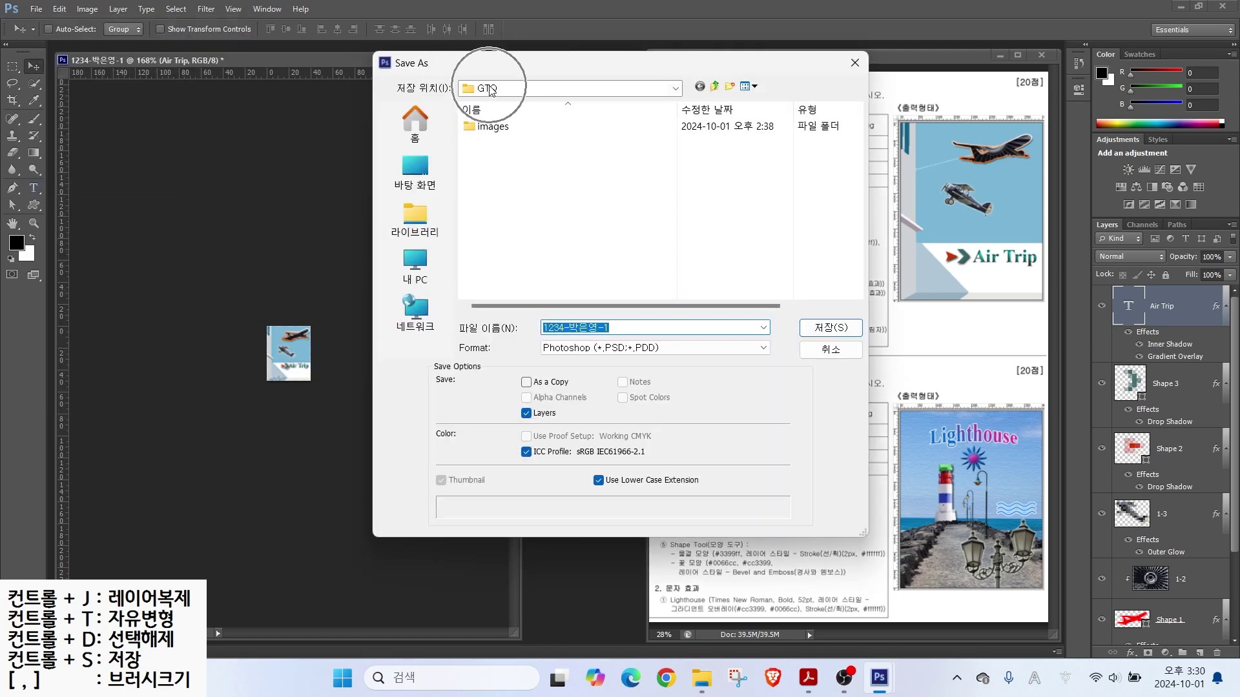
key(ctrl)
key(ctrl)
key(ctrl)
key(ctrl)
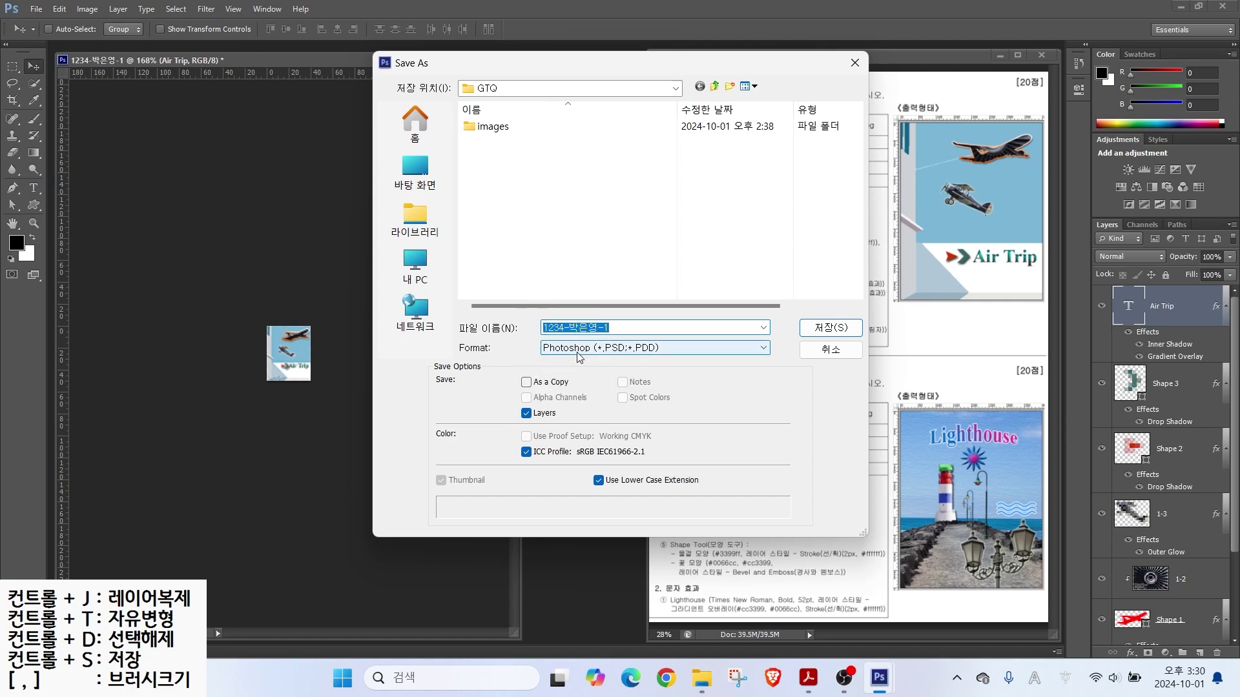
click(831, 327)
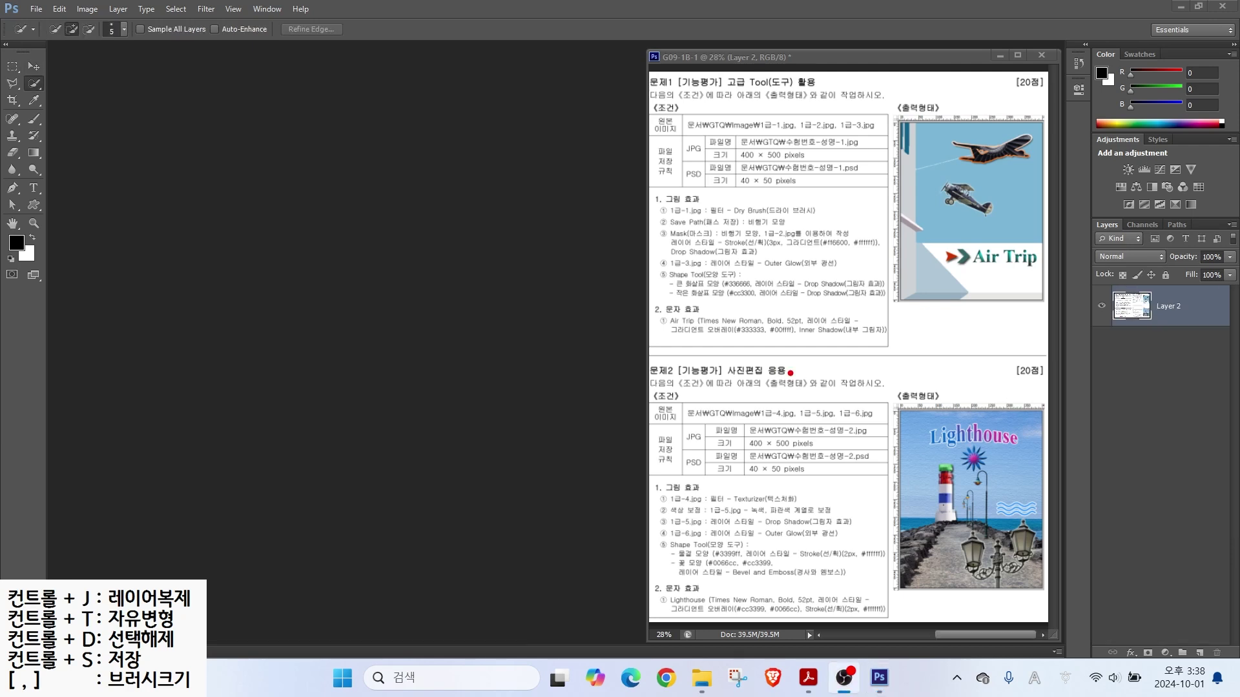
Step: Start a new 400 × 500 px, 72 ppi RGB document and begin entering the exam file name
drag(728, 411, 839, 467)
drag(780, 437, 858, 389)
key(Escape)
click(36, 9)
click(41, 25)
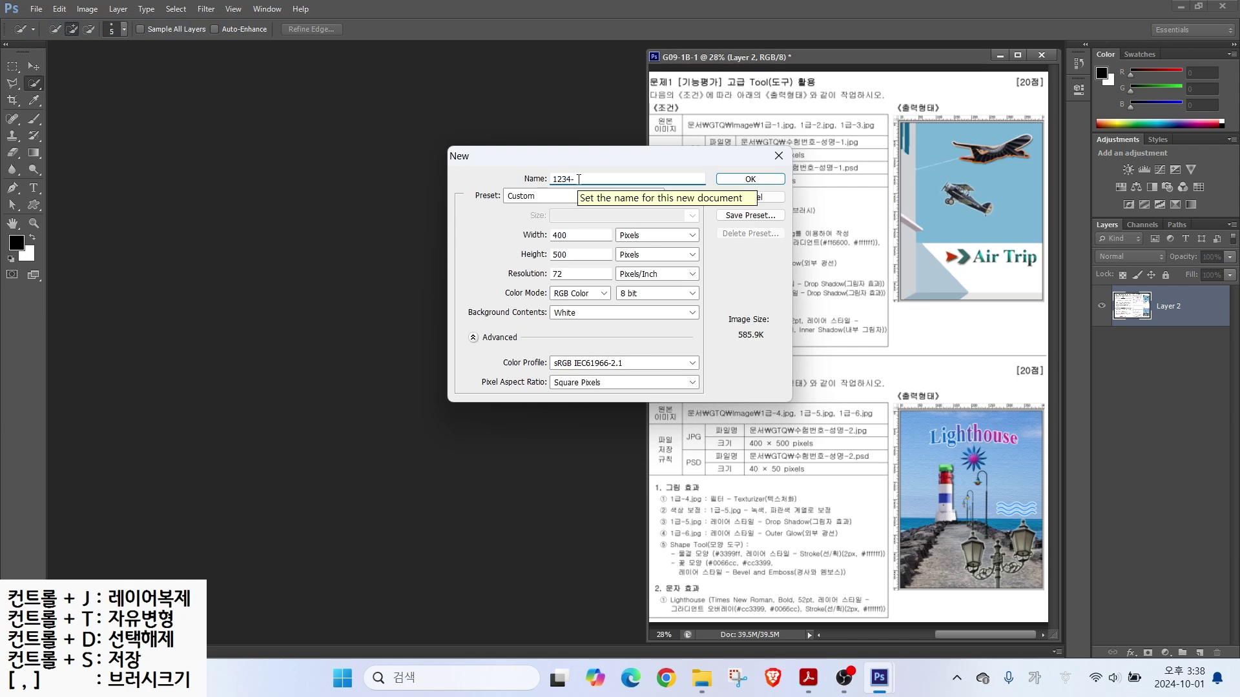
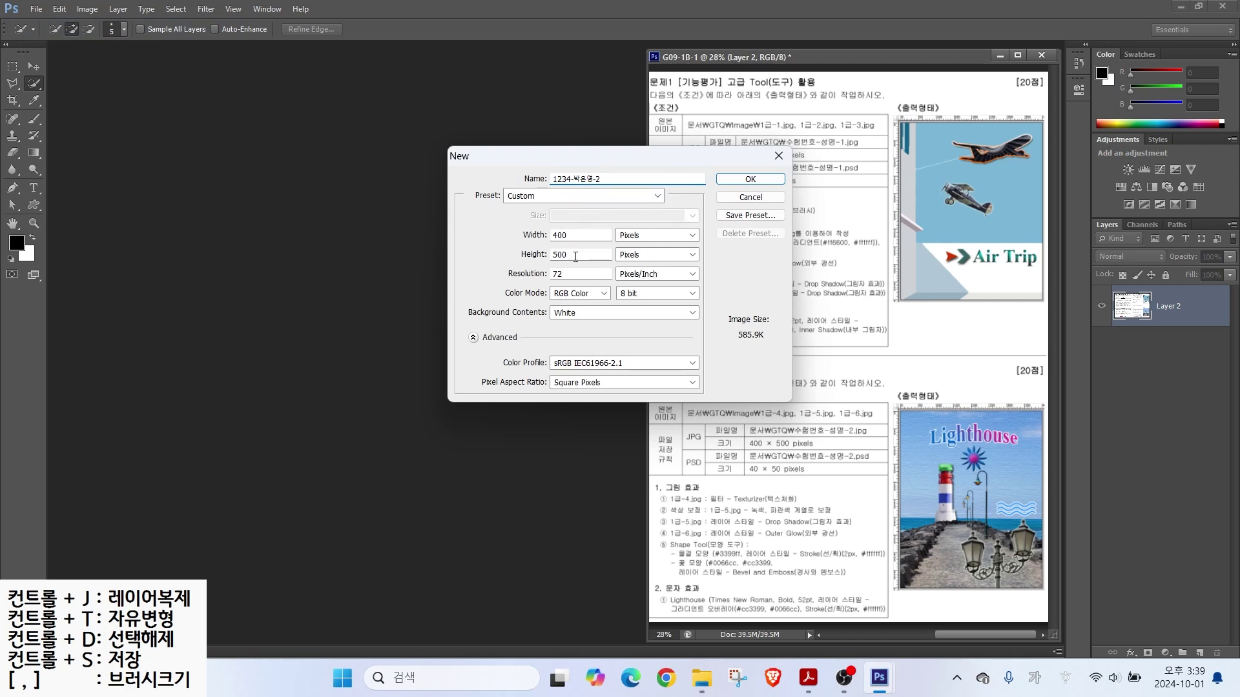
Step: Create the 400 × 500 px, 72 ppi, RGB Color document with a White background
mouse_move(537, 264)
mouse_down()
mouse_move(575, 281)
mouse_move(509, 249)
mouse_move(508, 231)
mouse_move(530, 240)
mouse_up()
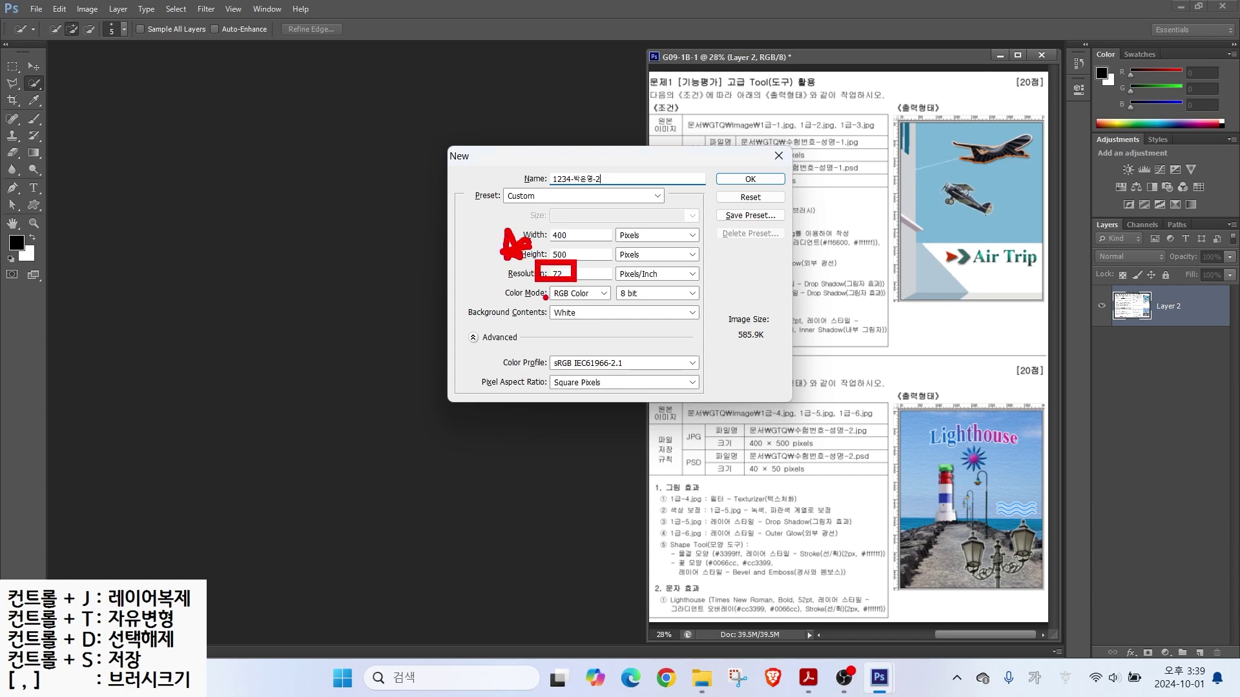
mouse_move(549, 300)
mouse_down()
mouse_move(494, 318)
mouse_move(555, 317)
mouse_move(541, 314)
mouse_up()
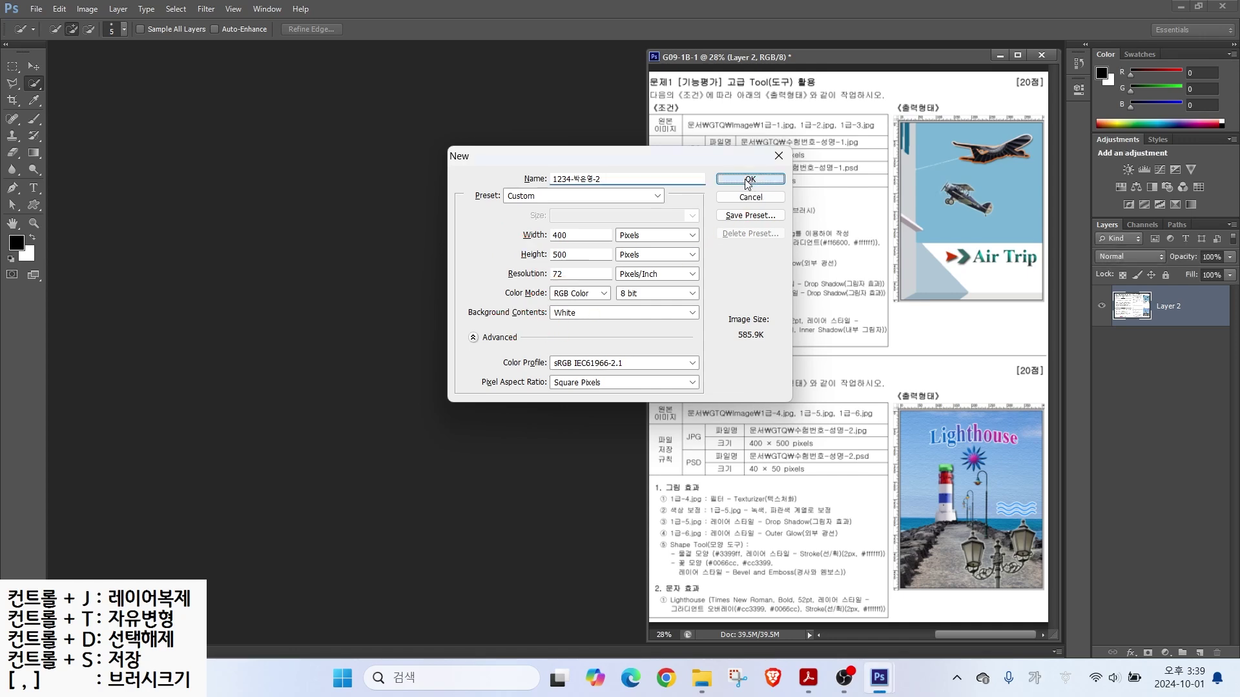
click(745, 179)
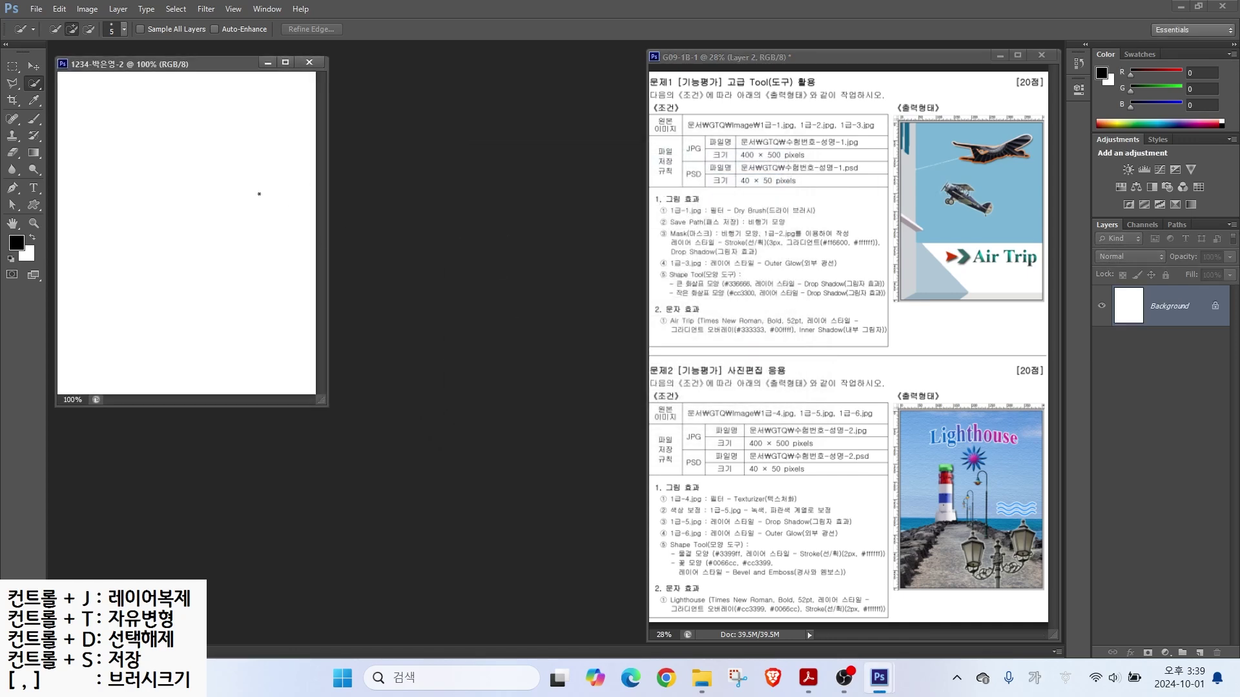
Step: Show rulers, fit the new canvas on screen, and annotate the canvas and task sheet
key(ctrl+r)
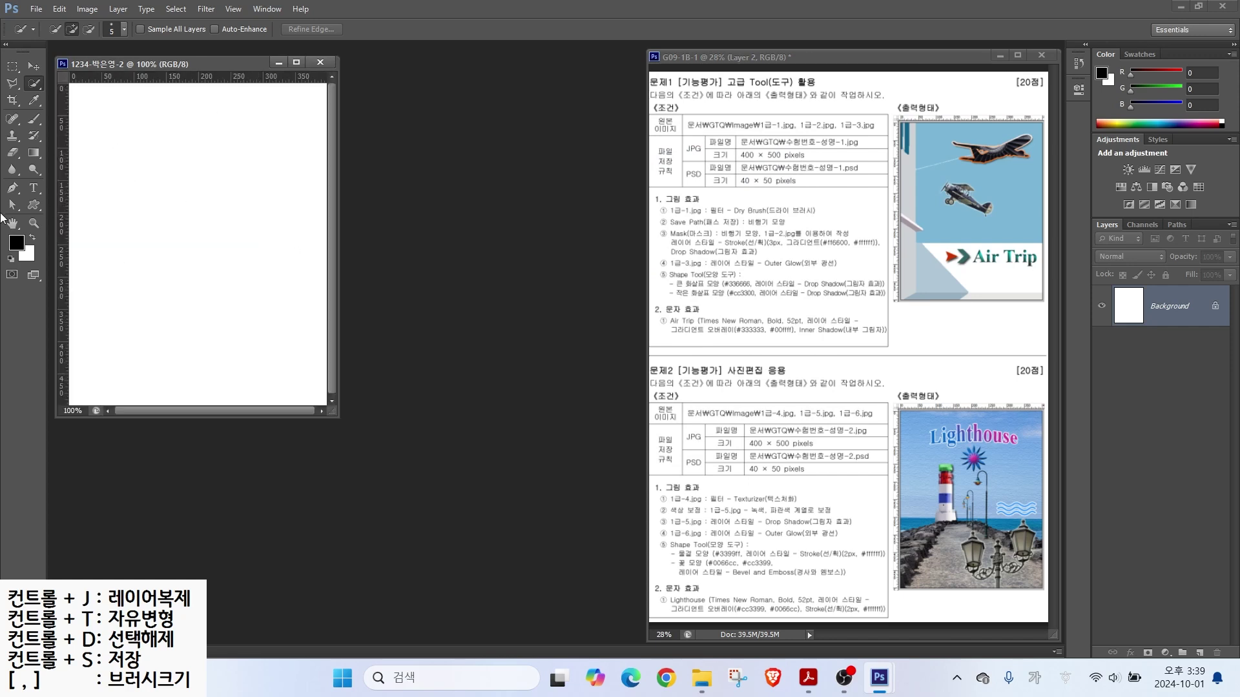
double_click(11, 224)
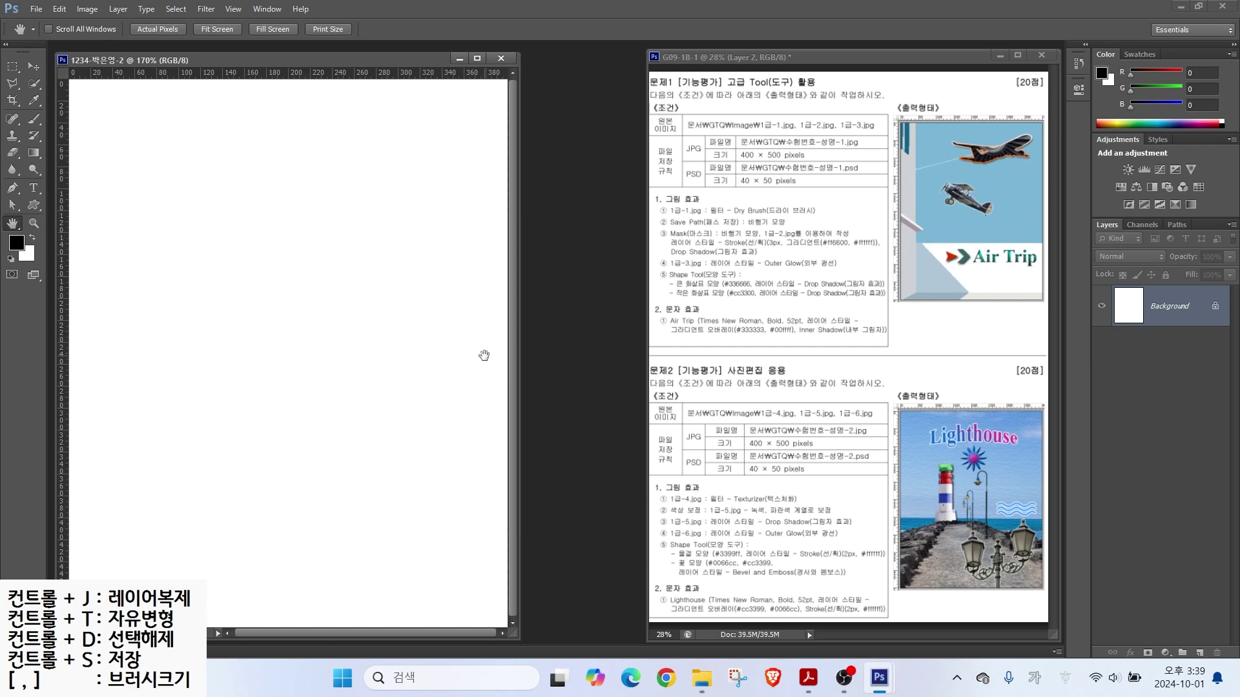
drag(686, 490, 634, 431)
key(Escape)
key(alt+2)
mouse_move(70, 78)
mouse_down()
mouse_move(346, 408)
mouse_move(492, 615)
mouse_up()
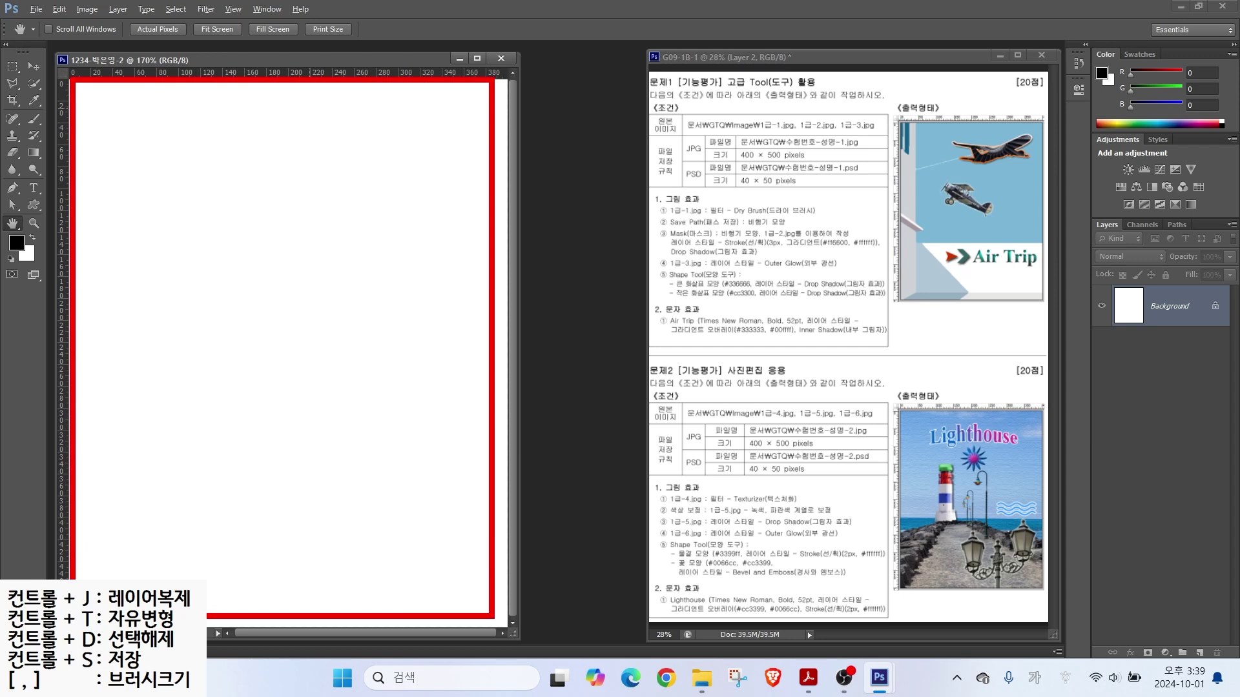
mouse_move(648, 86)
mouse_down()
mouse_move(1006, 601)
mouse_move(1036, 625)
mouse_up()
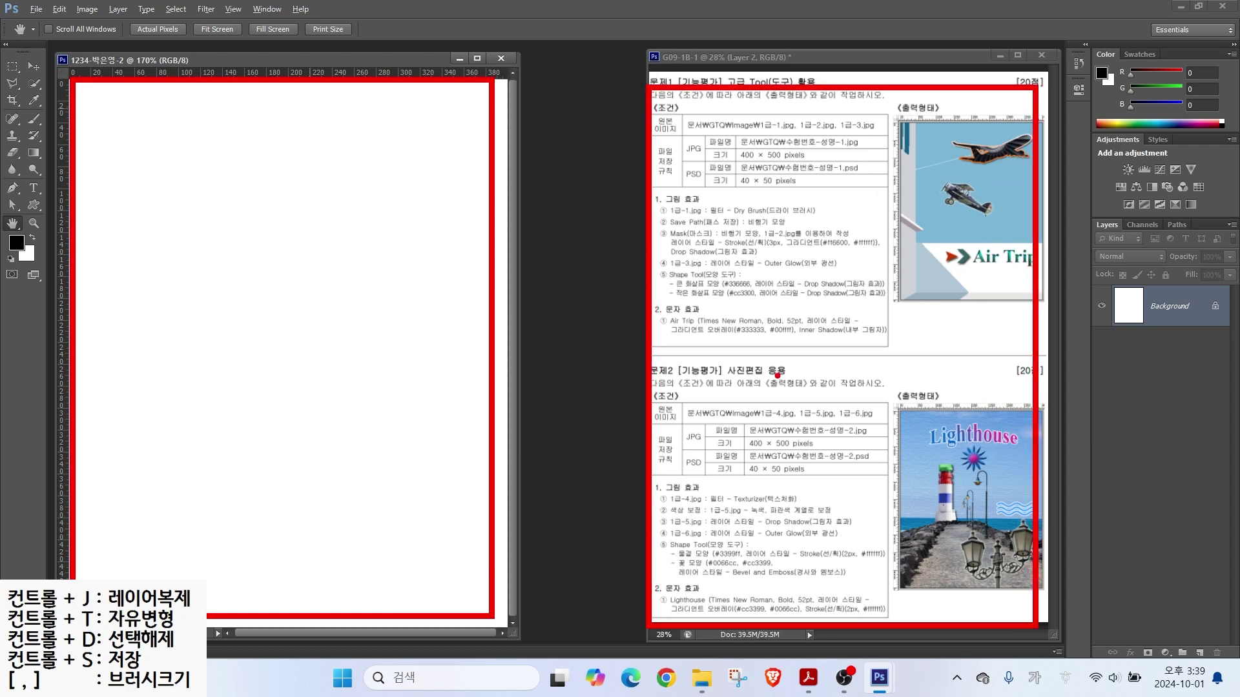
key(Escape)
key(ctrl)
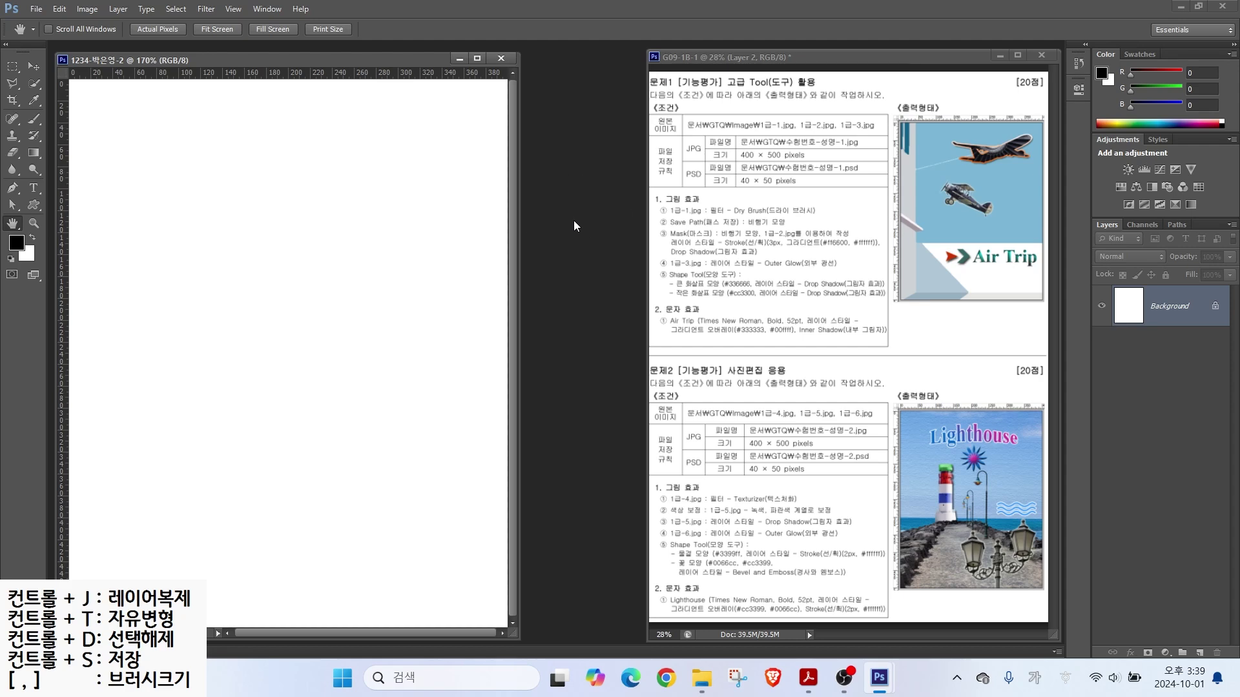
Step: Open 1급-4.jpg and copy the pier photo into the new document with the Move tool
double_click(573, 219)
double_click(555, 303)
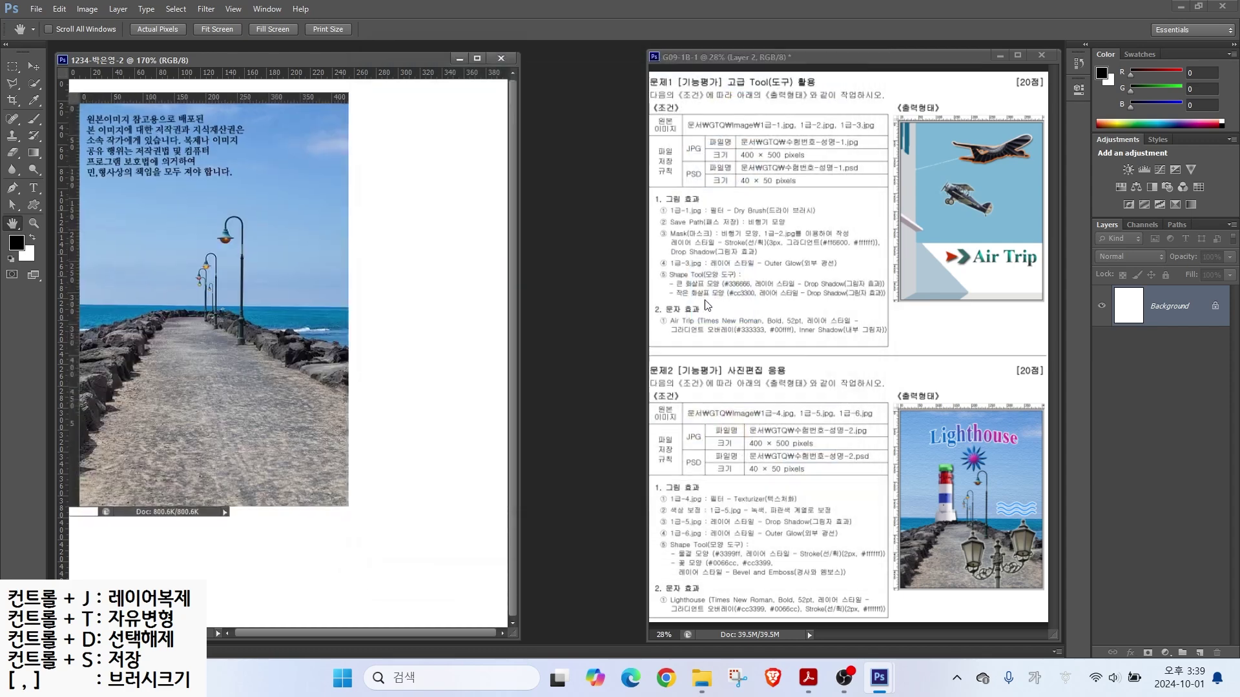
drag(232, 84, 571, 120)
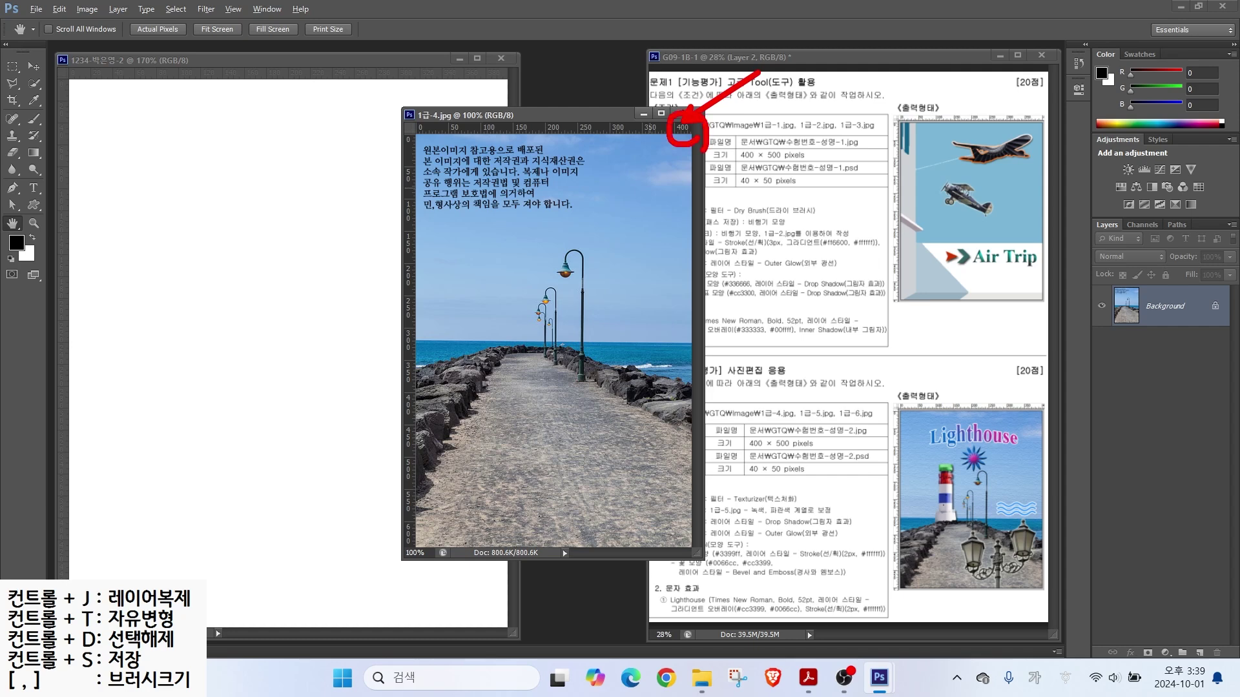
click(33, 66)
drag(537, 343, 308, 386)
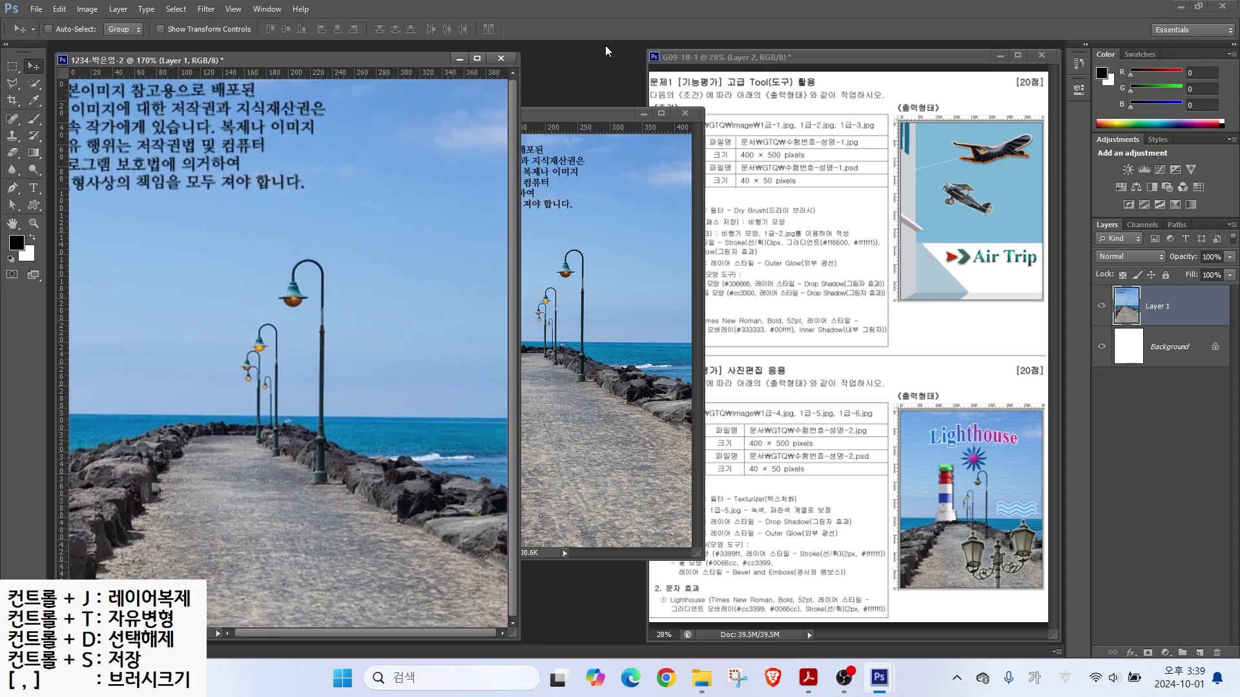
click(685, 113)
Step: Rename the pier photo layer to 1-4
double_click(1156, 307)
text(1)
key(Return)
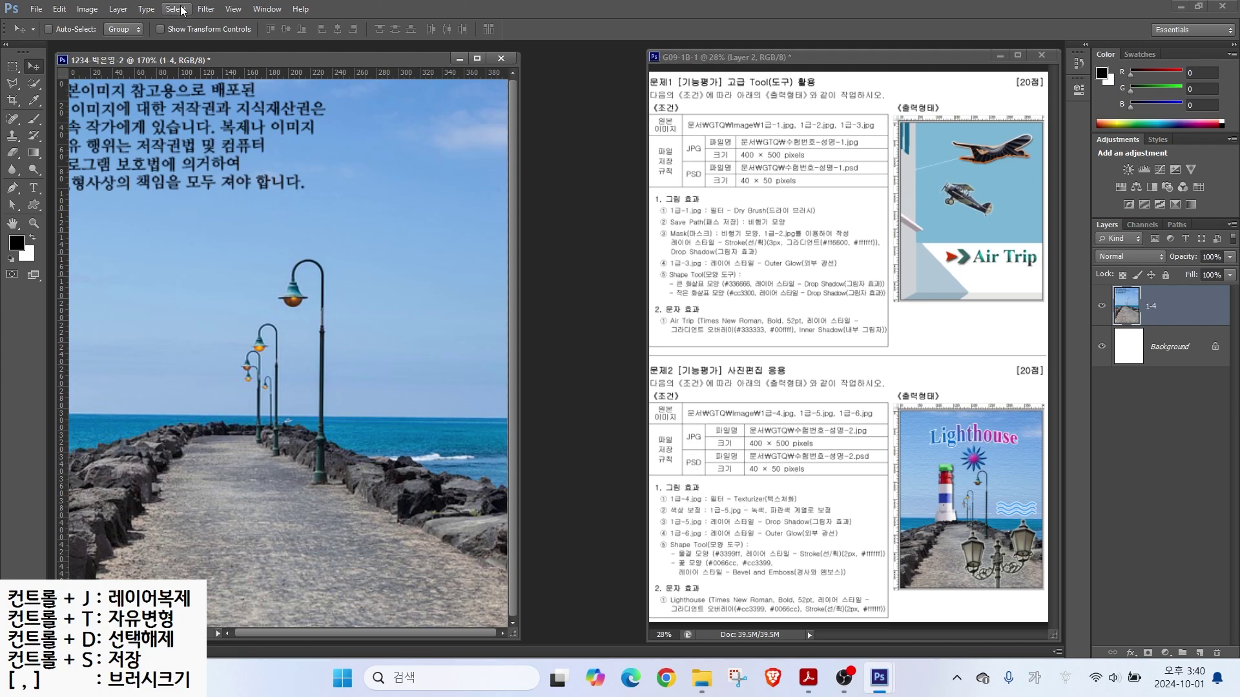
click(200, 9)
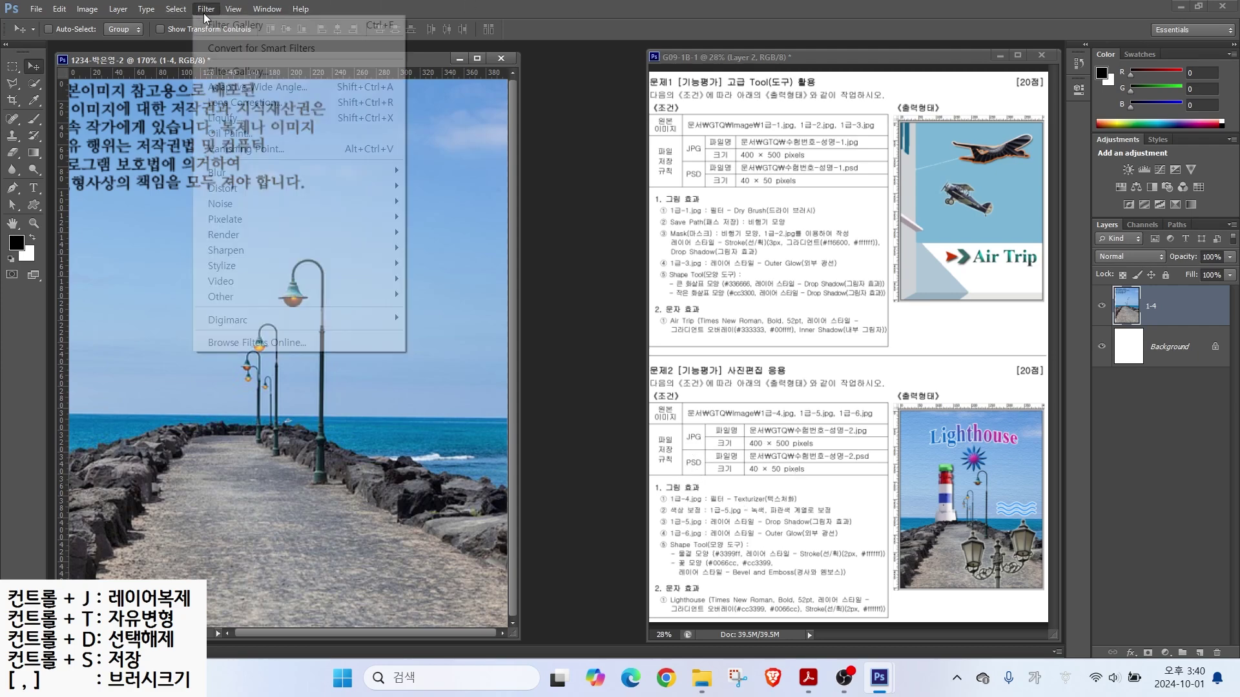
Step: Apply the Canvas Texturizer filter at Scaling 100 and Relief 4 to the pier photo
click(223, 72)
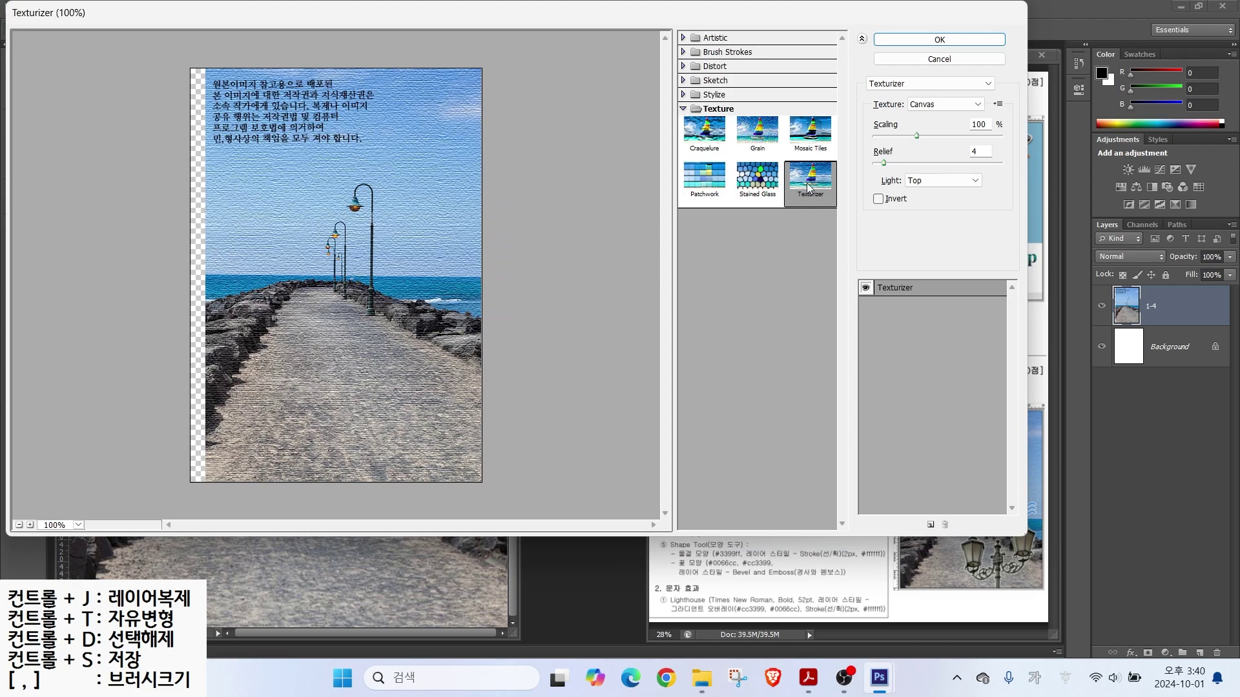
click(716, 109)
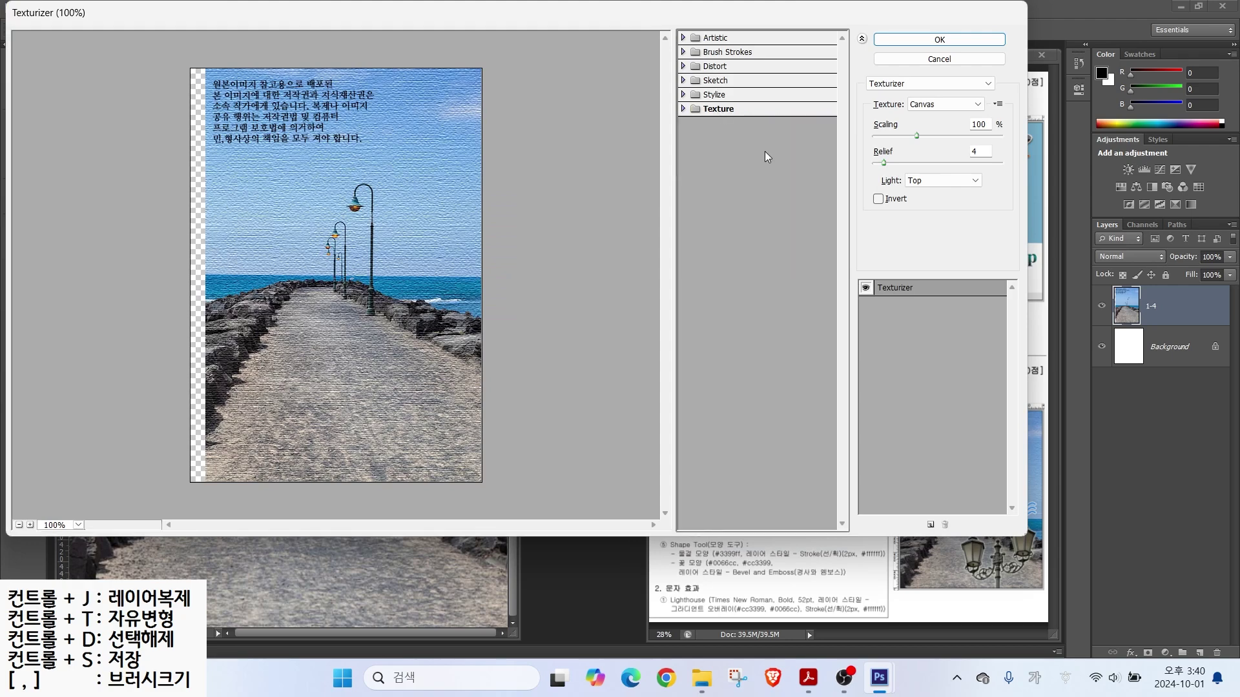
click(715, 110)
click(940, 40)
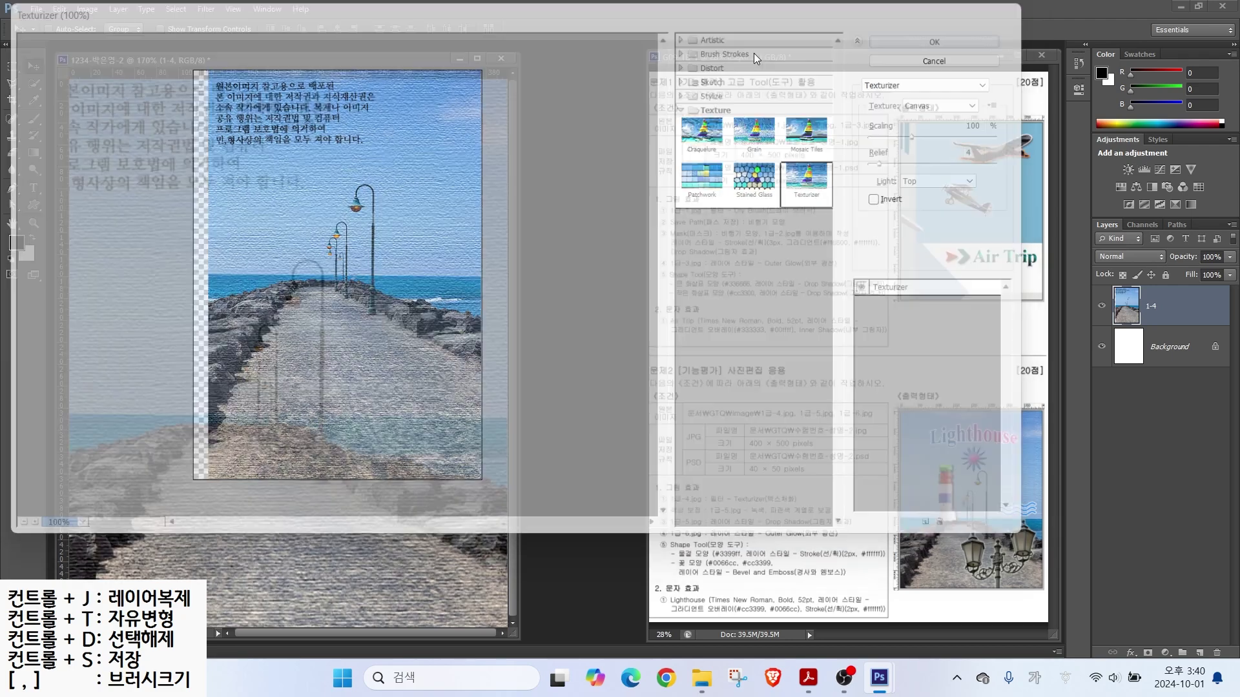
drag(657, 515, 843, 515)
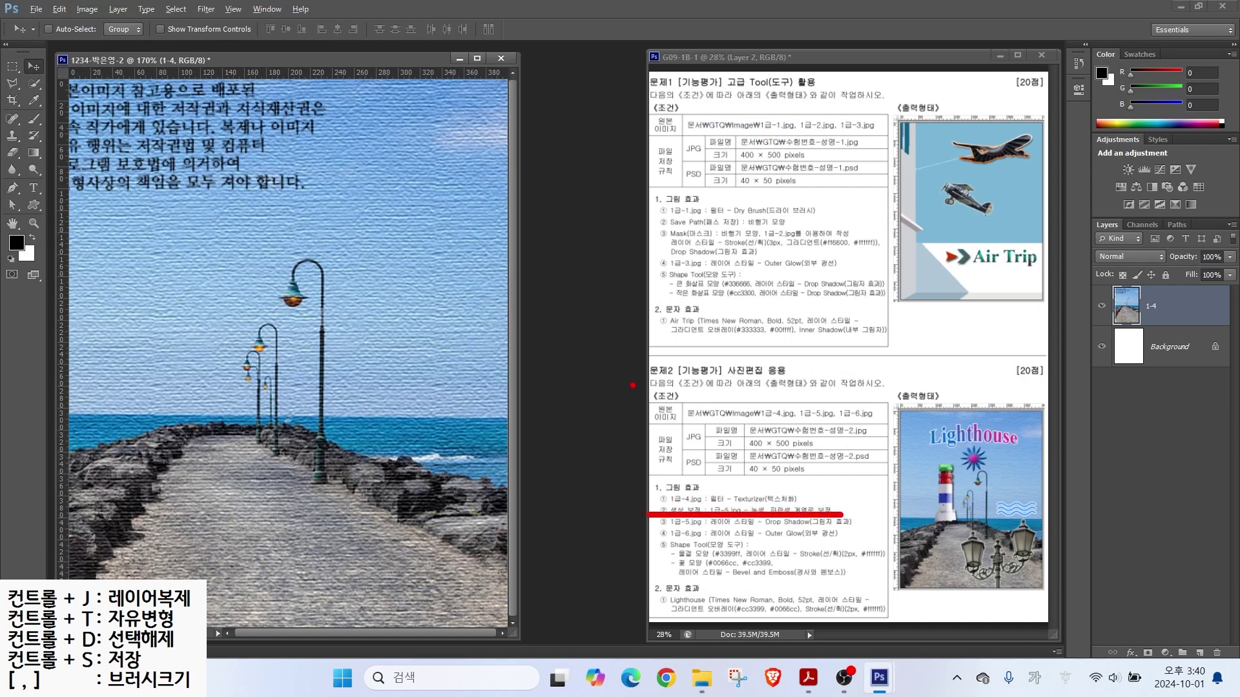
key(ctrl+o)
Step: Open 1급-5.jpg and quick-select the lighthouse's lantern top and red band
click(665, 299)
double_click(665, 299)
mouse_move(102, 78)
mouse_down()
mouse_move(309, 190)
mouse_move(519, 218)
mouse_up()
click(34, 83)
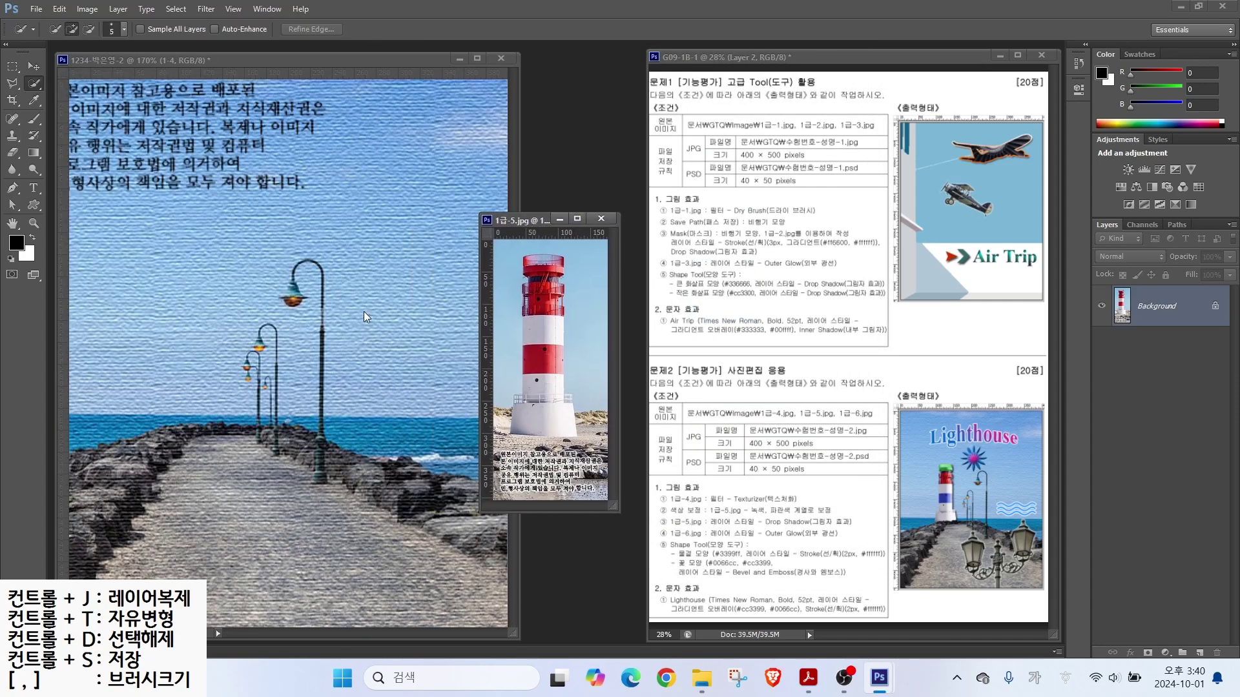
drag(543, 326, 542, 365)
key(bracketright)
key(bracketright)
key(bracketright)
key(bracketright)
key(bracketright)
click(550, 275)
Step: Extend the lighthouse selection to its base, removing stray rocks and the side bulge
key(alt)
mouse_move(735, 189)
mouse_down()
mouse_move(705, 190)
mouse_move(708, 299)
mouse_move(754, 298)
mouse_up()
mouse_move(827, 136)
mouse_down()
mouse_move(784, 315)
mouse_move(797, 297)
mouse_up()
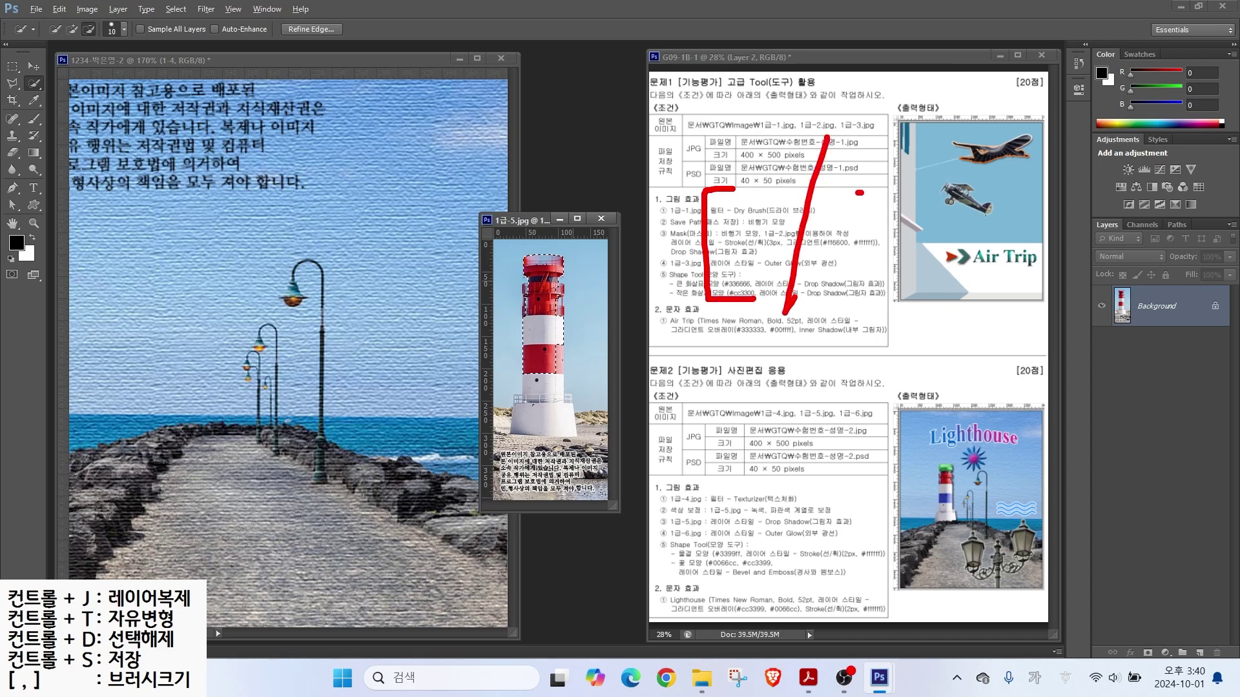
mouse_move(858, 192)
mouse_down()
mouse_move(889, 190)
mouse_move(881, 293)
mouse_up()
key(bracketright)
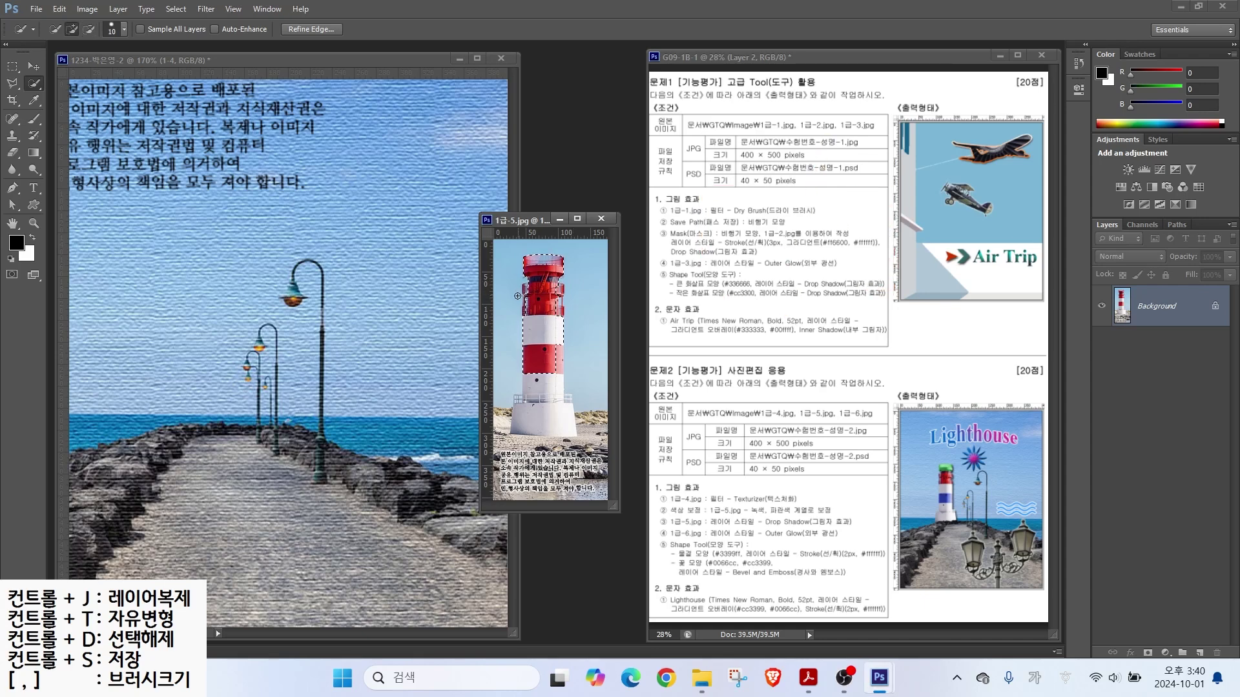
key(bracketright)
key(bracketleft)
key(bracketleft)
mouse_move(556, 359)
mouse_down()
mouse_move(562, 400)
mouse_move(522, 402)
mouse_up()
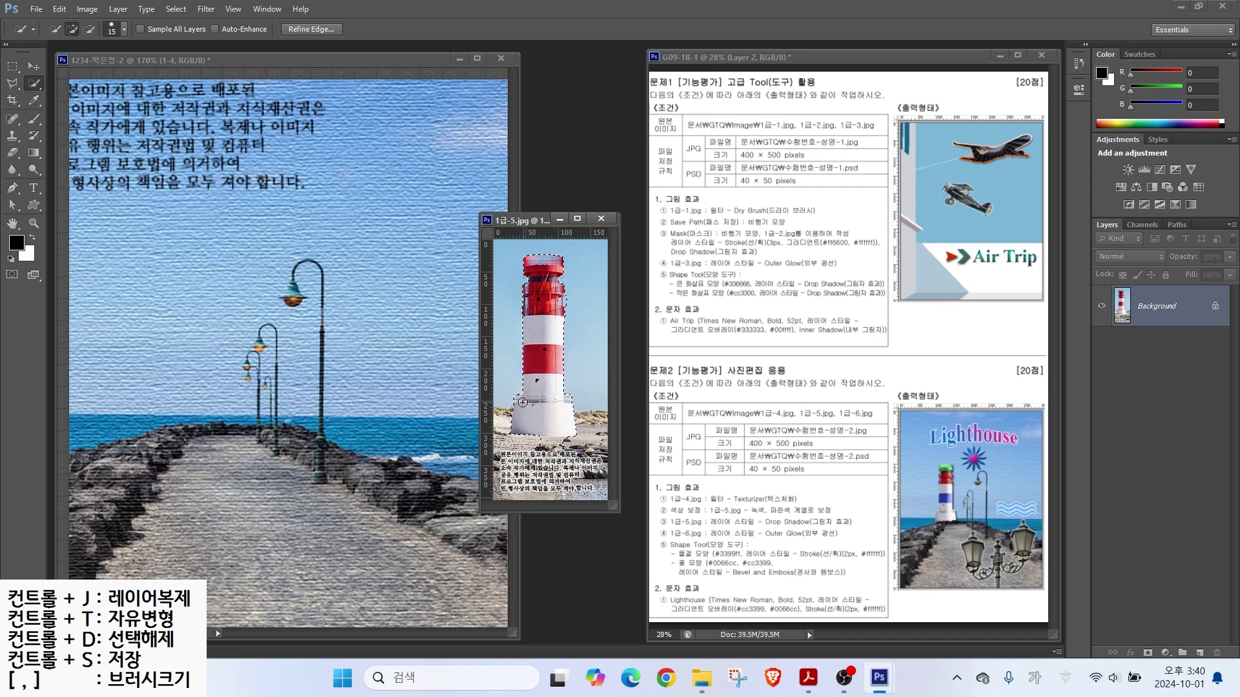
alt+click(550, 444)
alt+click(570, 303)
Step: Copy the selected lighthouse into the poster and name its layer 1-5
click(33, 67)
drag(540, 326, 386, 336)
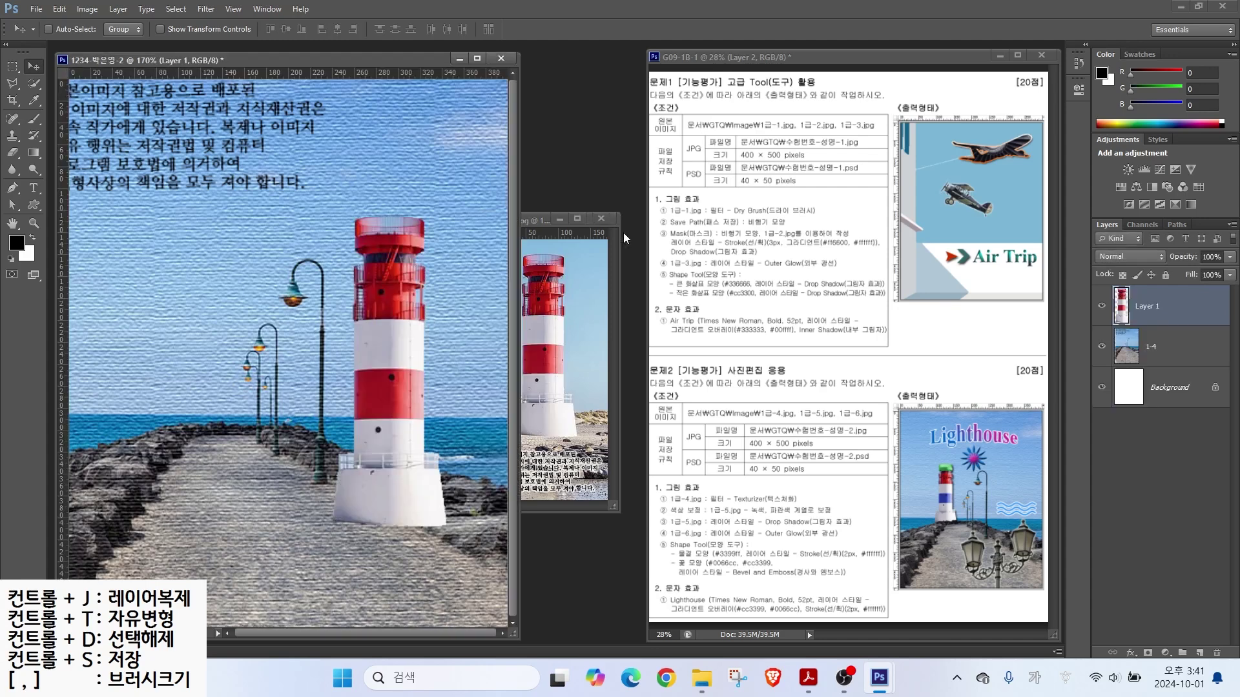
double_click(1148, 306)
text(1-5)
key(Return)
Step: Scale the lighthouse to about 60% and place it on the left rocks by the lamp posts
key(ctrl+t)
drag(445, 216, 423, 278)
drag(392, 346, 152, 315)
drag(184, 249, 178, 259)
key(Return)
drag(155, 386, 191, 384)
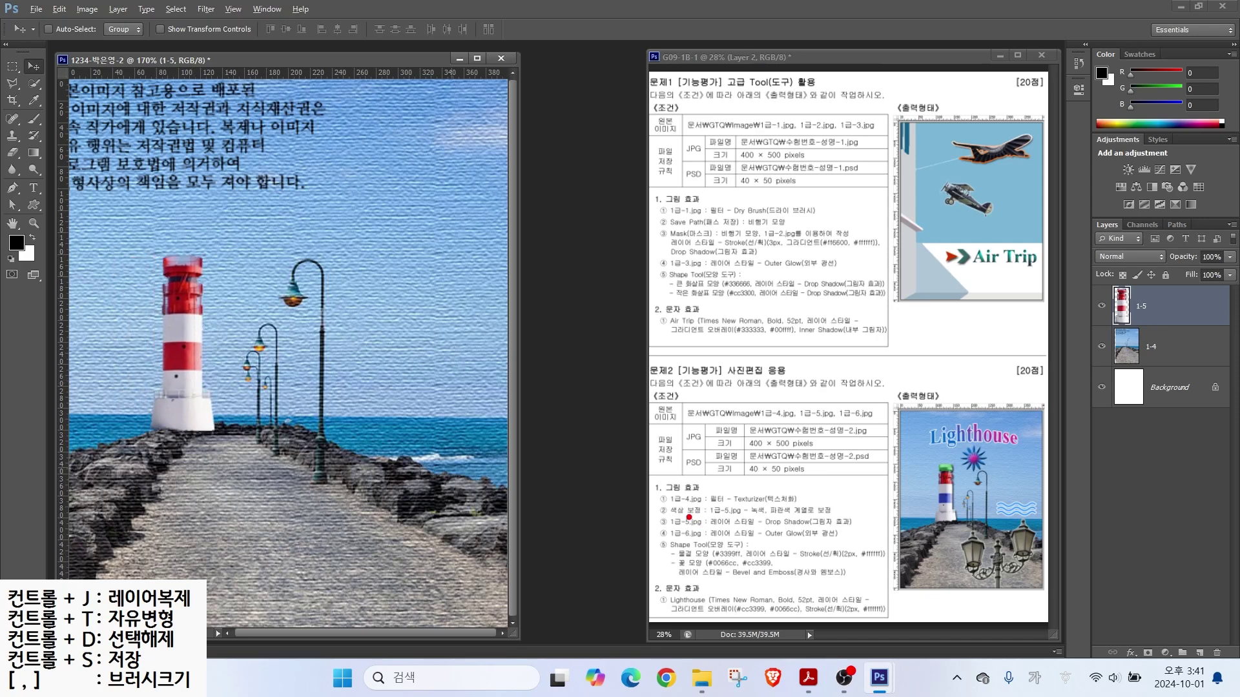
drag(733, 517, 773, 517)
Step: Quick-select the lighthouse's red lantern top
drag(933, 463, 889, 437)
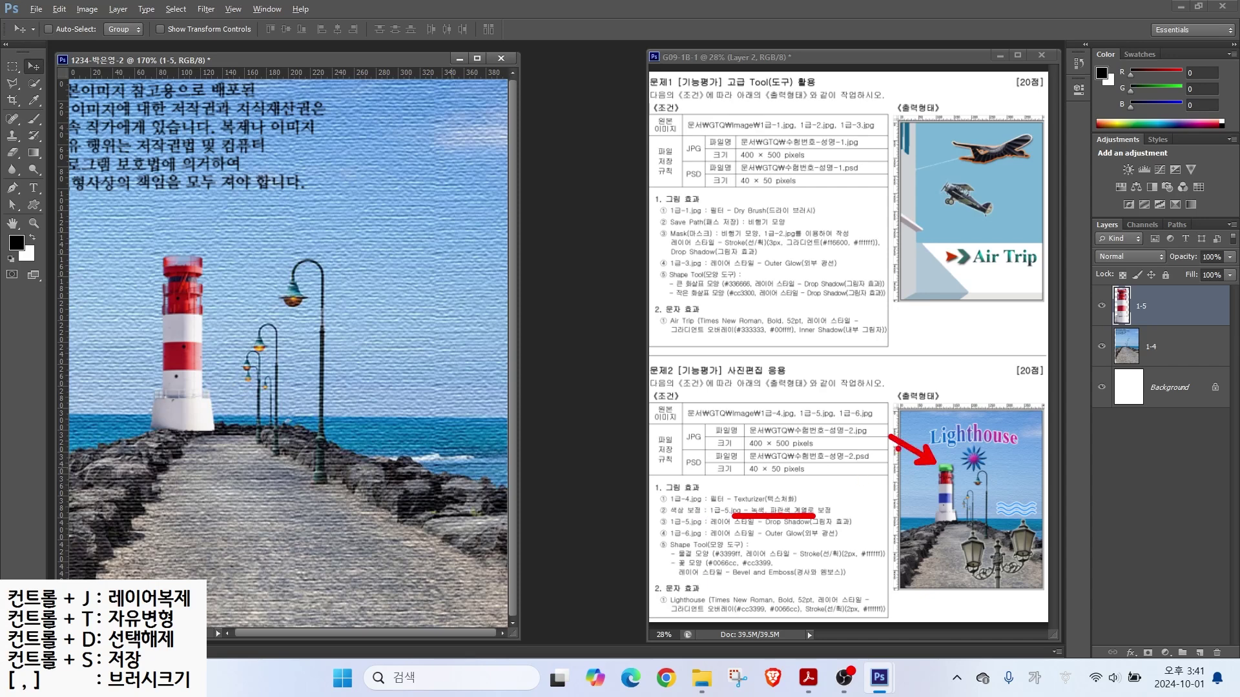
drag(935, 498, 895, 519)
key(Escape)
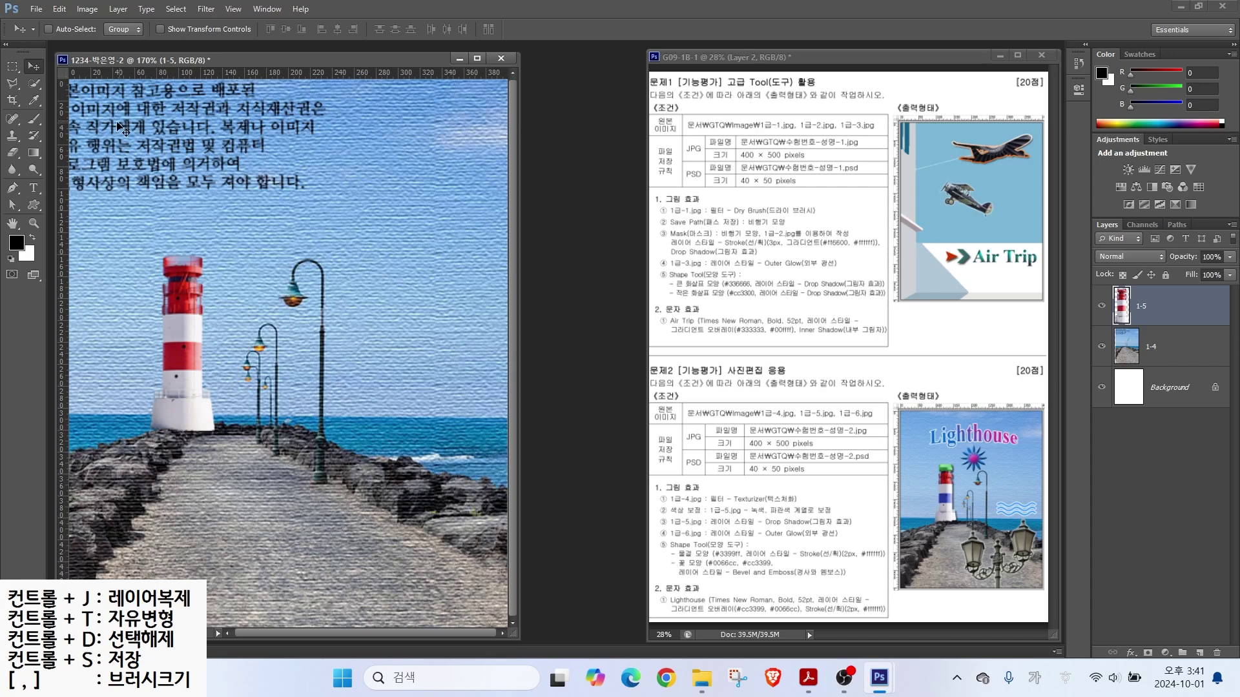
click(29, 87)
click(68, 87)
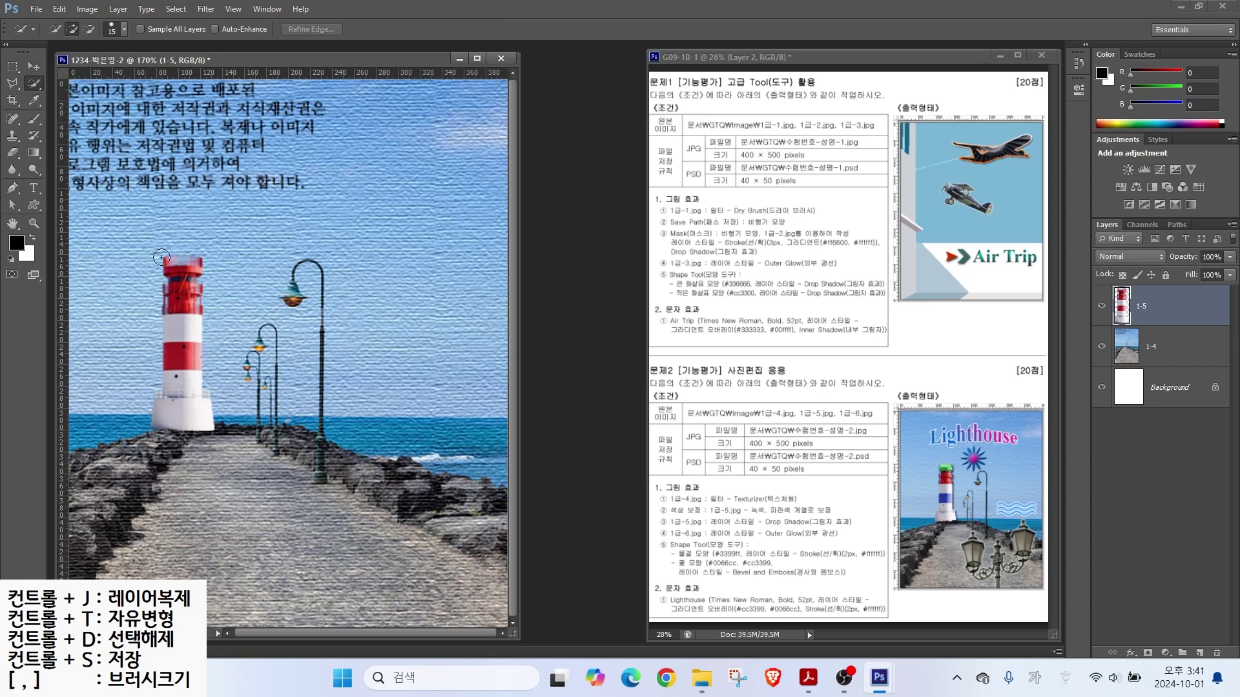
drag(166, 264, 204, 262)
Step: Colorize the lantern top green with Hue/Saturation at Hue 105, Saturation 60
click(87, 9)
mouse_move(110, 54)
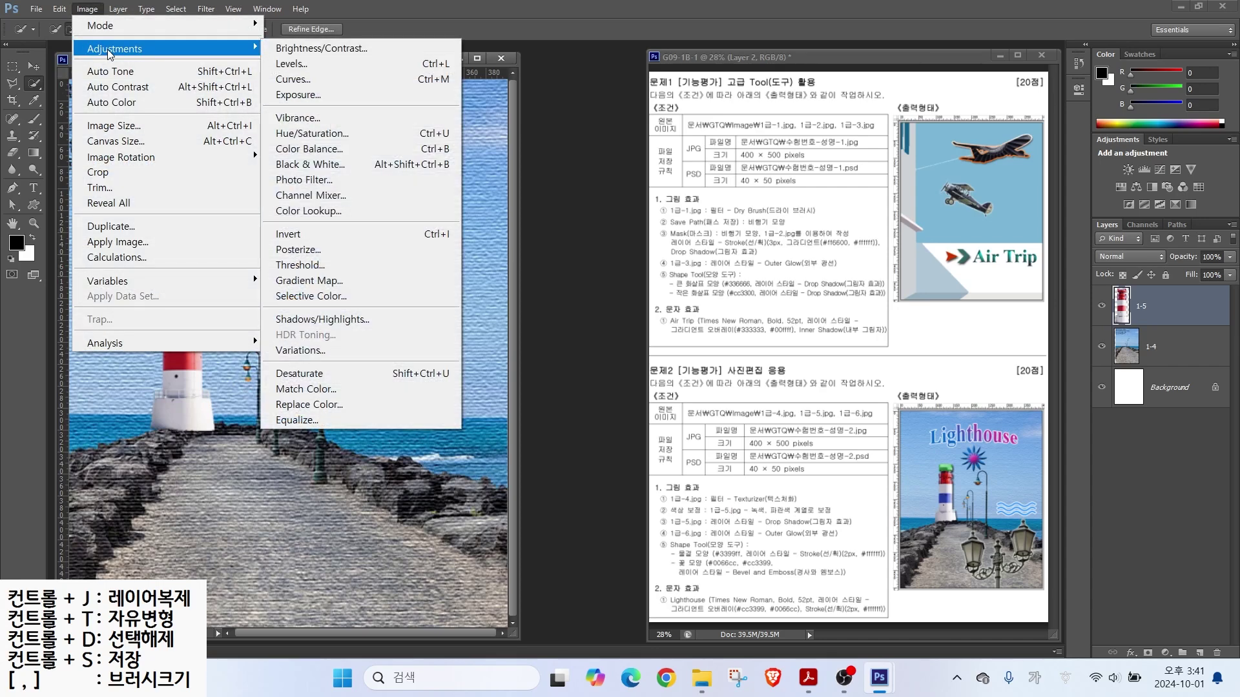
click(307, 135)
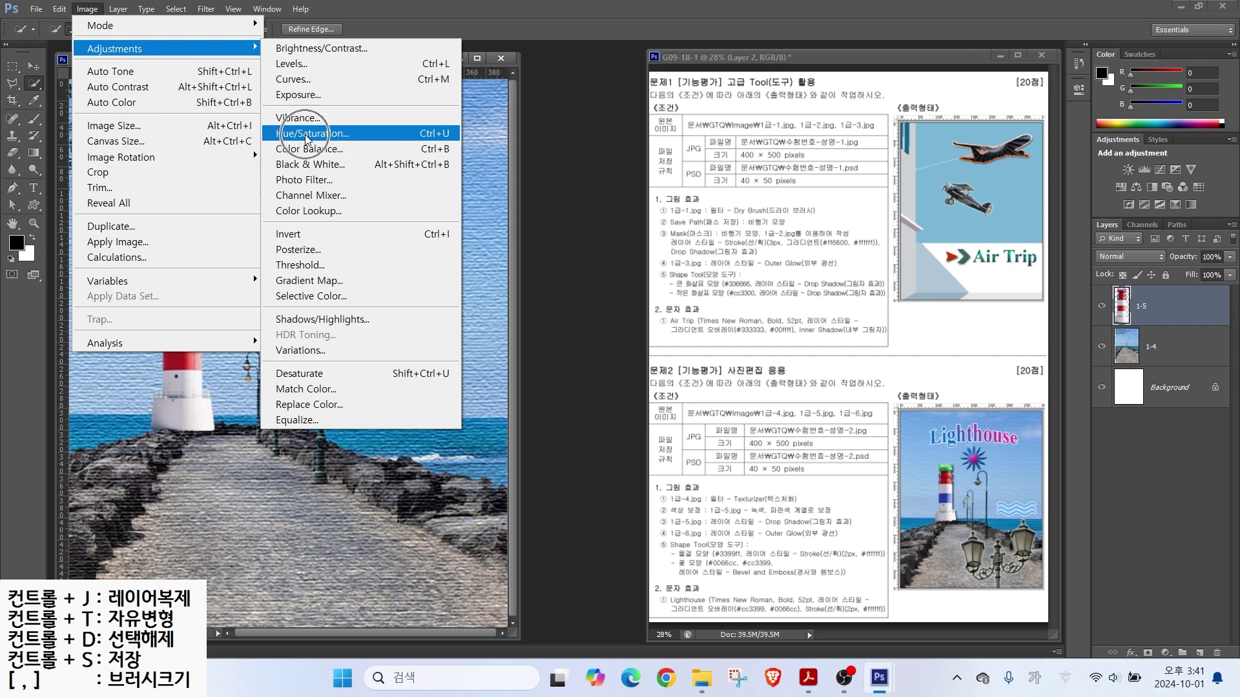
drag(459, 227, 501, 233)
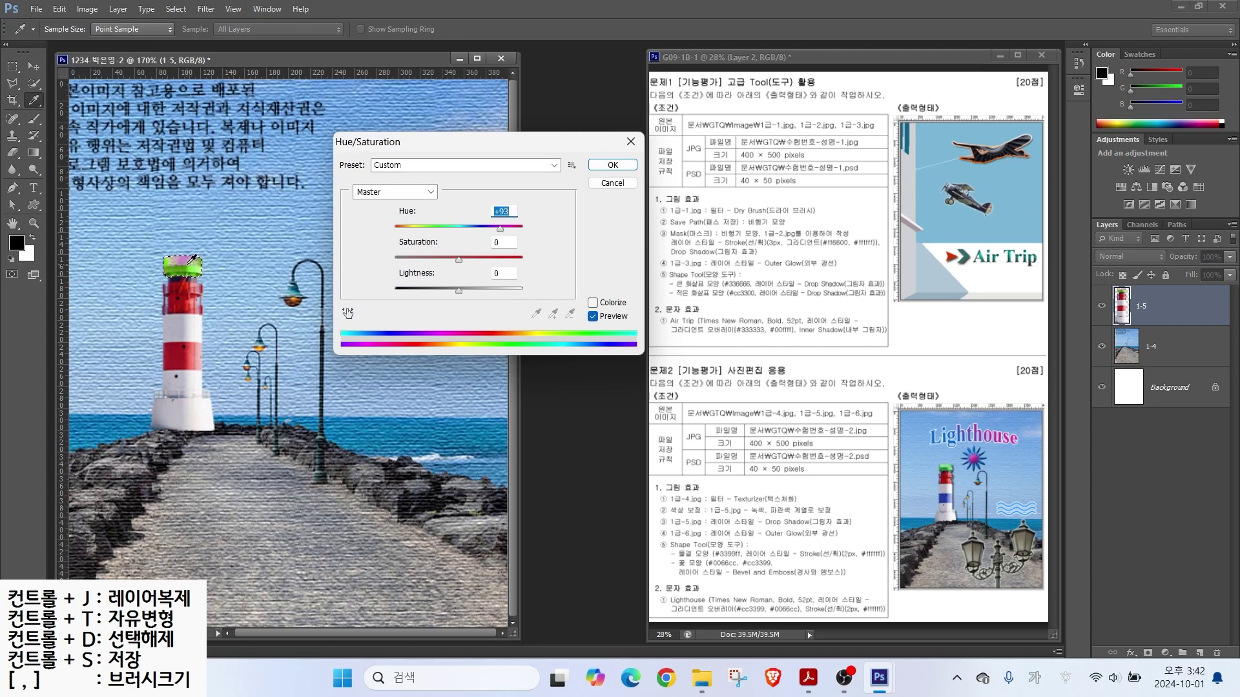
click(593, 303)
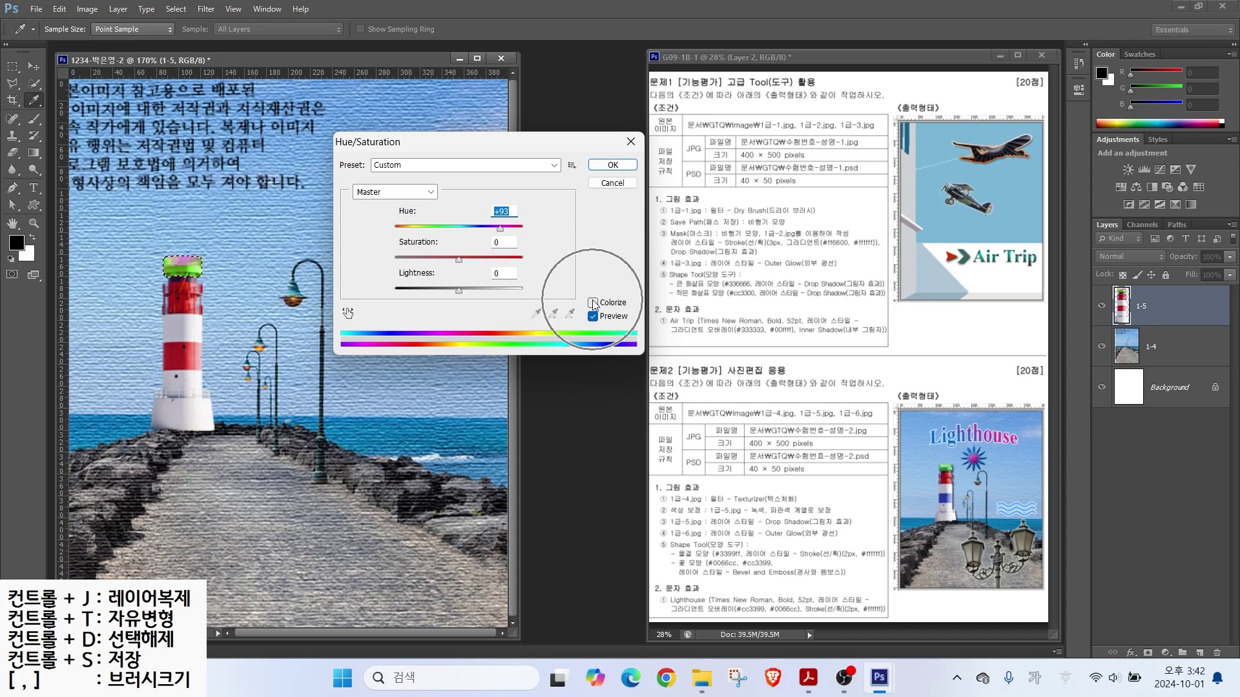
drag(392, 223, 471, 258)
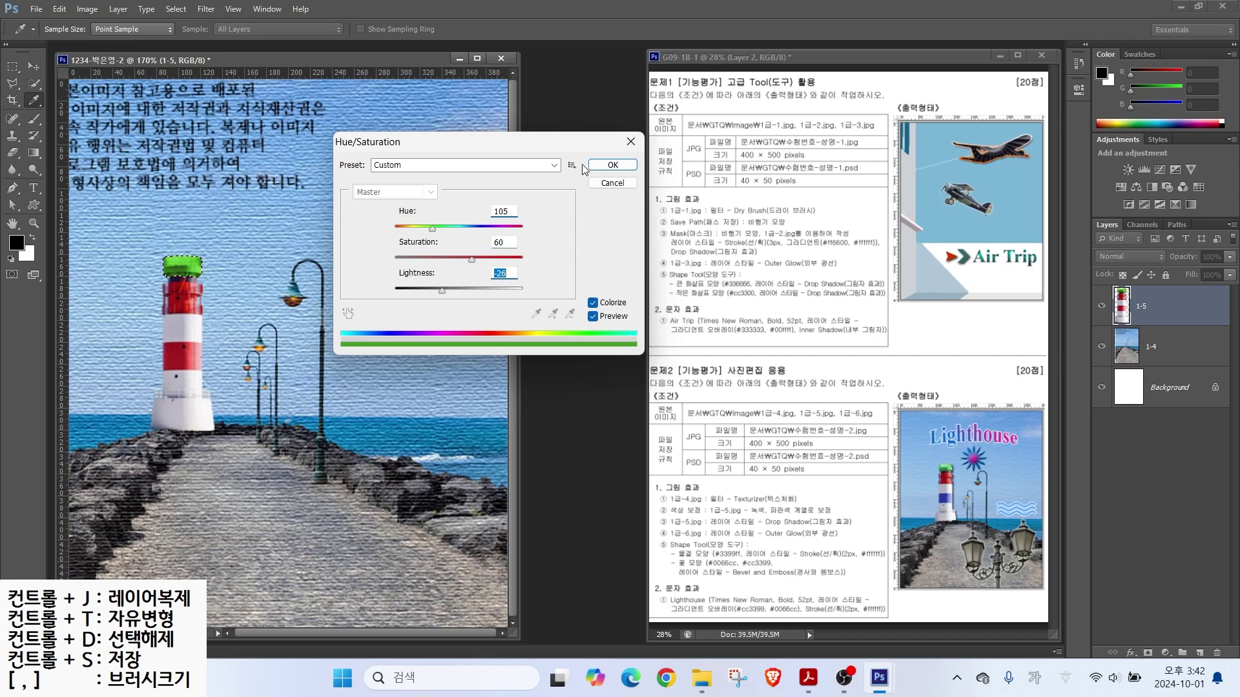
key(Return)
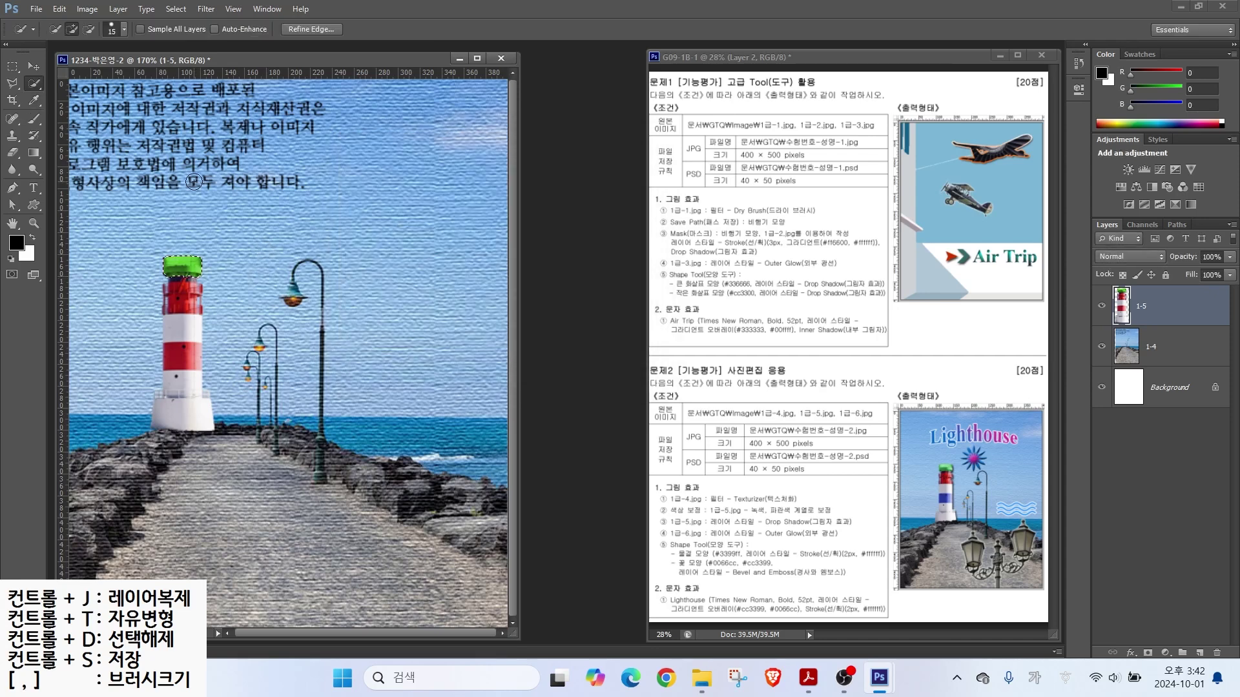
click(183, 9)
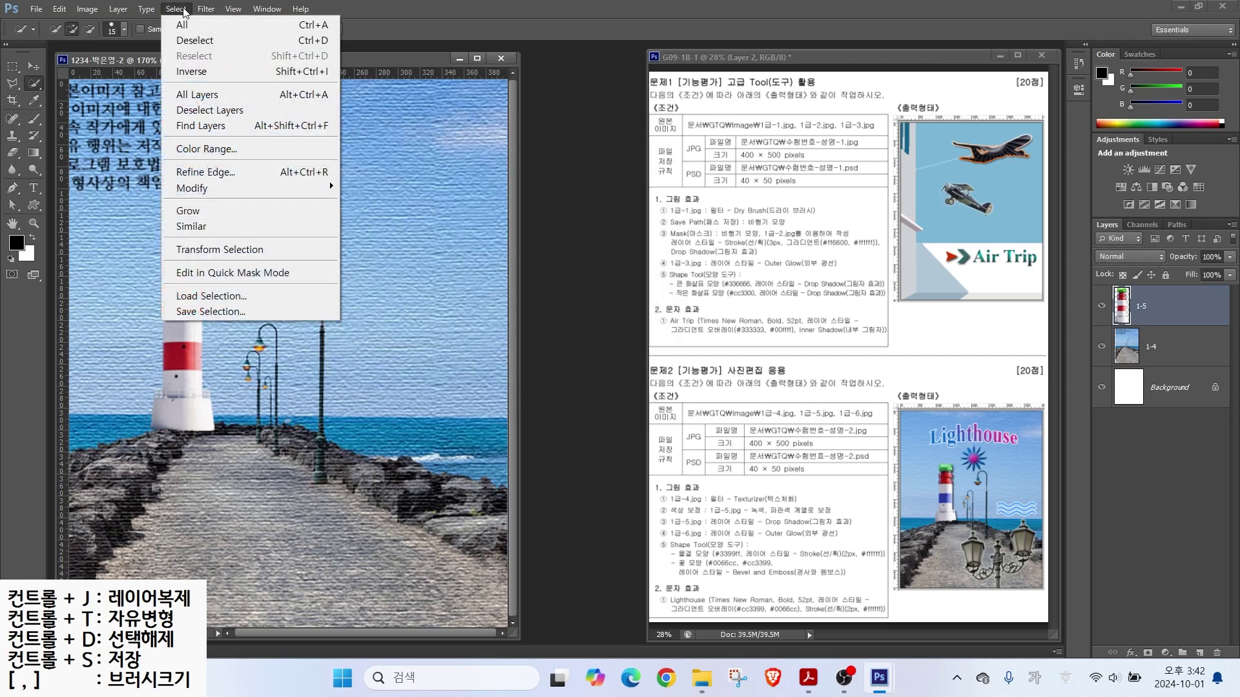
Step: Turn the lighthouse's lower red band purple with Hue/Saturation at Hue -108
click(194, 40)
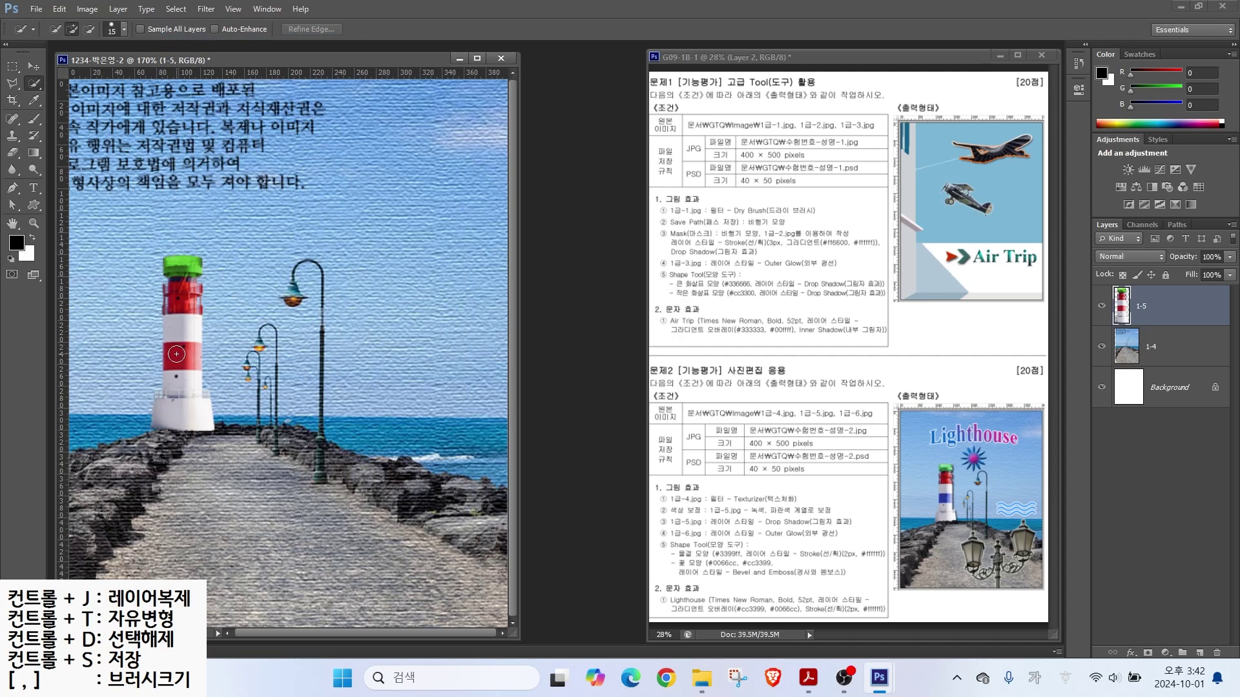
drag(176, 354, 195, 356)
click(87, 10)
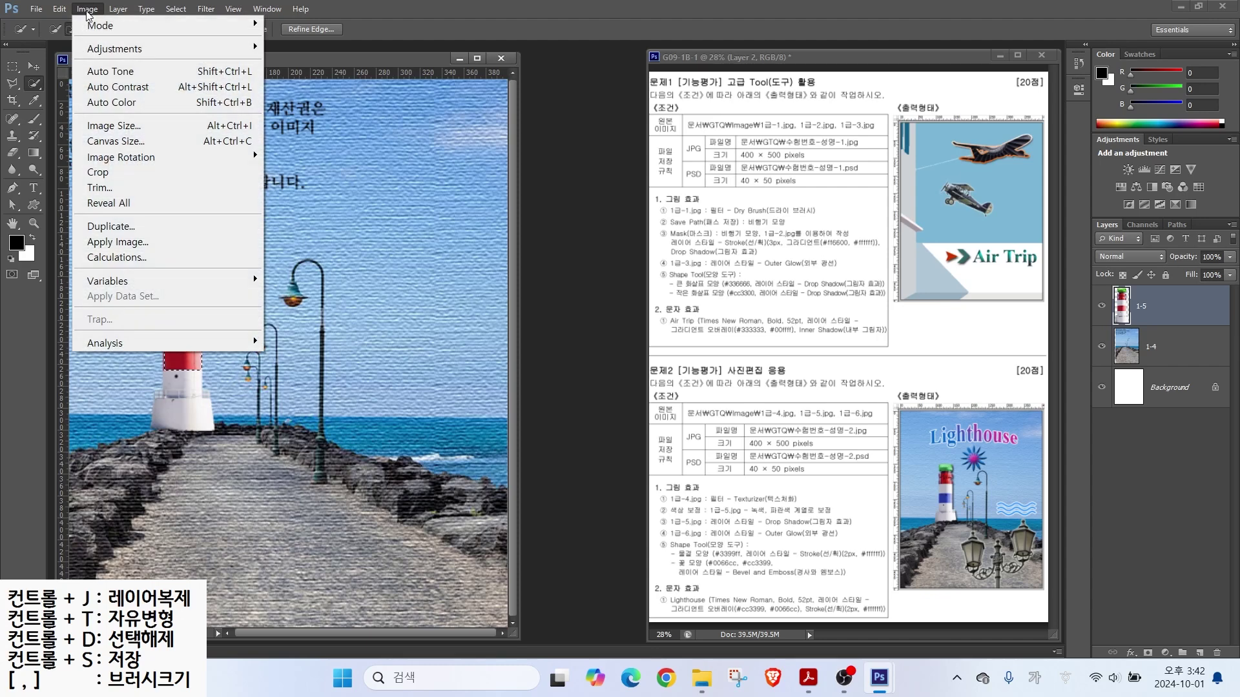
mouse_move(153, 50)
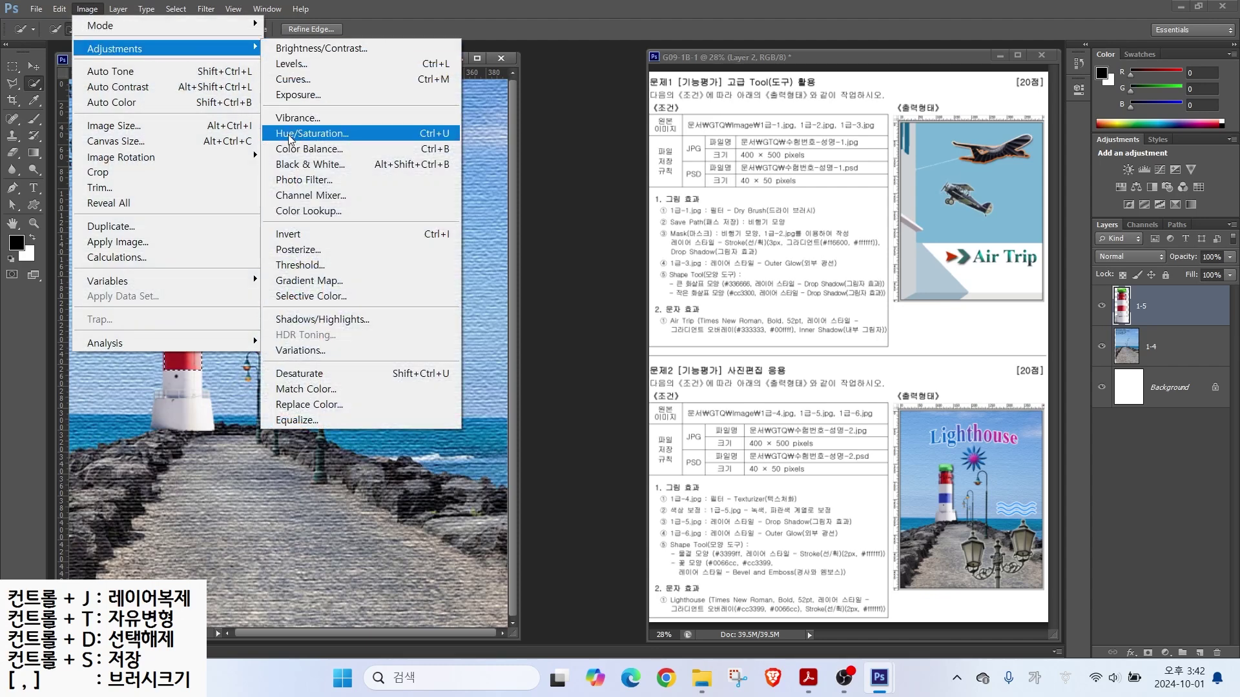
click(312, 134)
drag(456, 230, 414, 234)
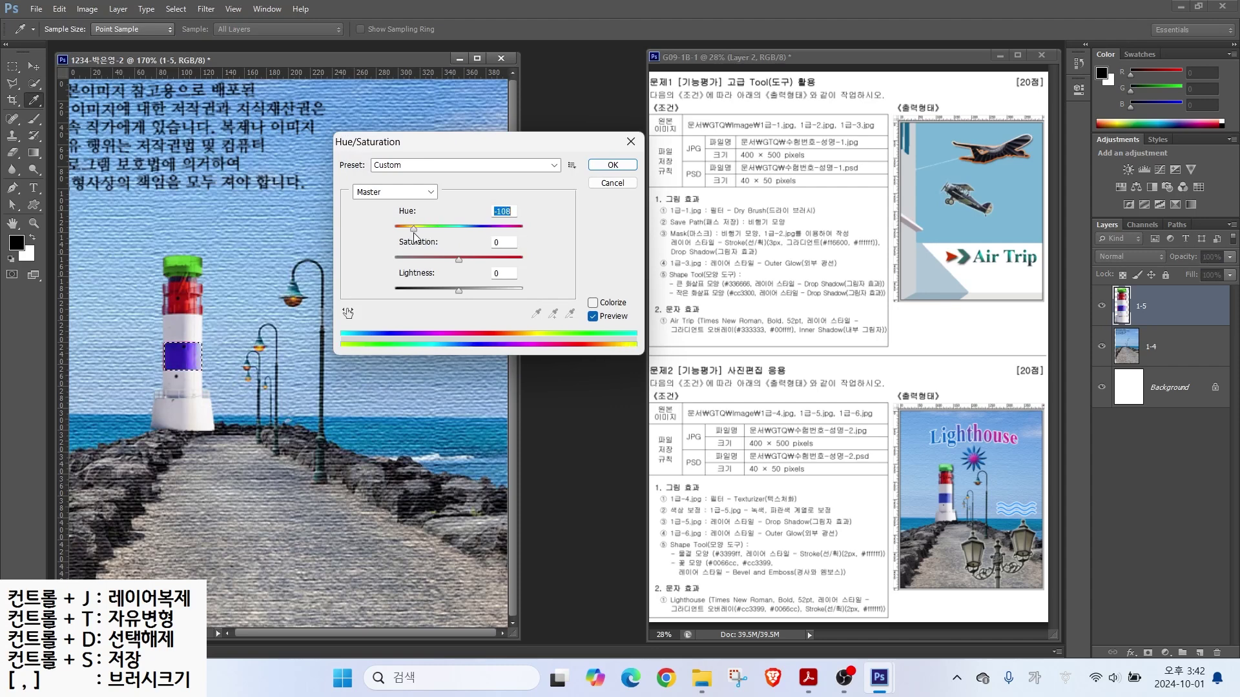
click(610, 165)
key(ctrl+d)
Step: Add a Drop Shadow to layer 1-5, then choose the 1급-6 file to open
mouse_move(643, 527)
mouse_down()
mouse_move(814, 533)
mouse_move(821, 475)
mouse_up()
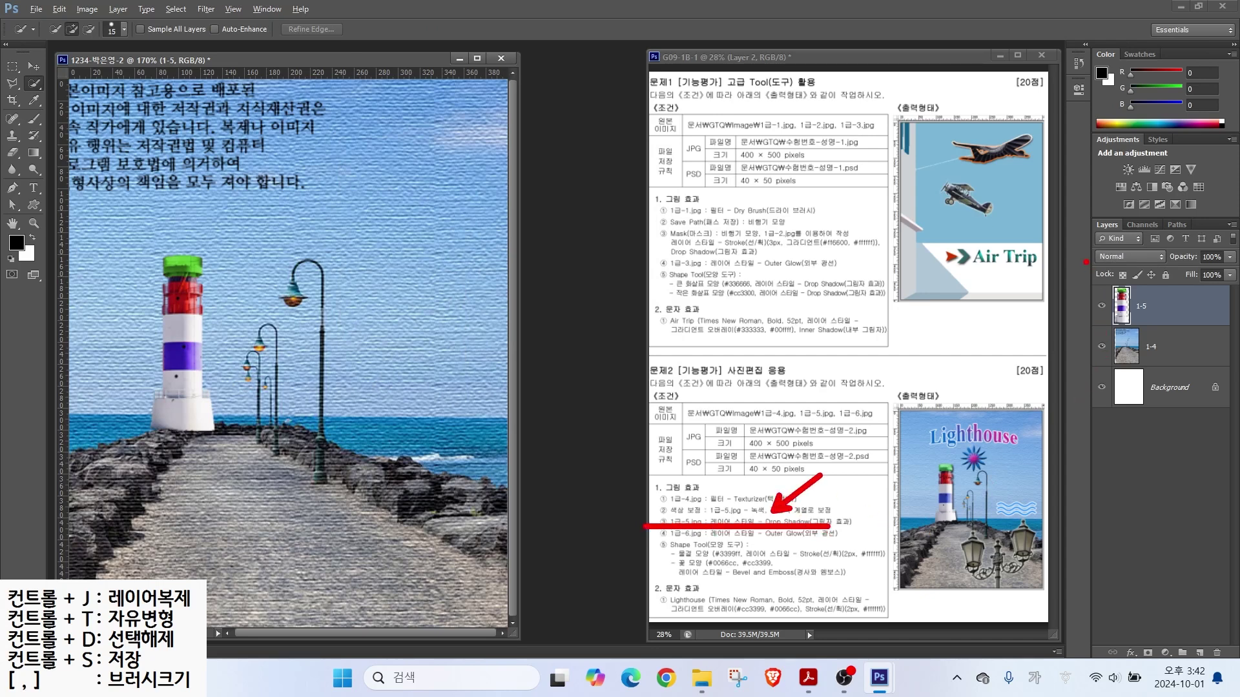
mouse_move(1155, 319)
mouse_down()
mouse_move(1100, 293)
mouse_move(1164, 321)
mouse_up()
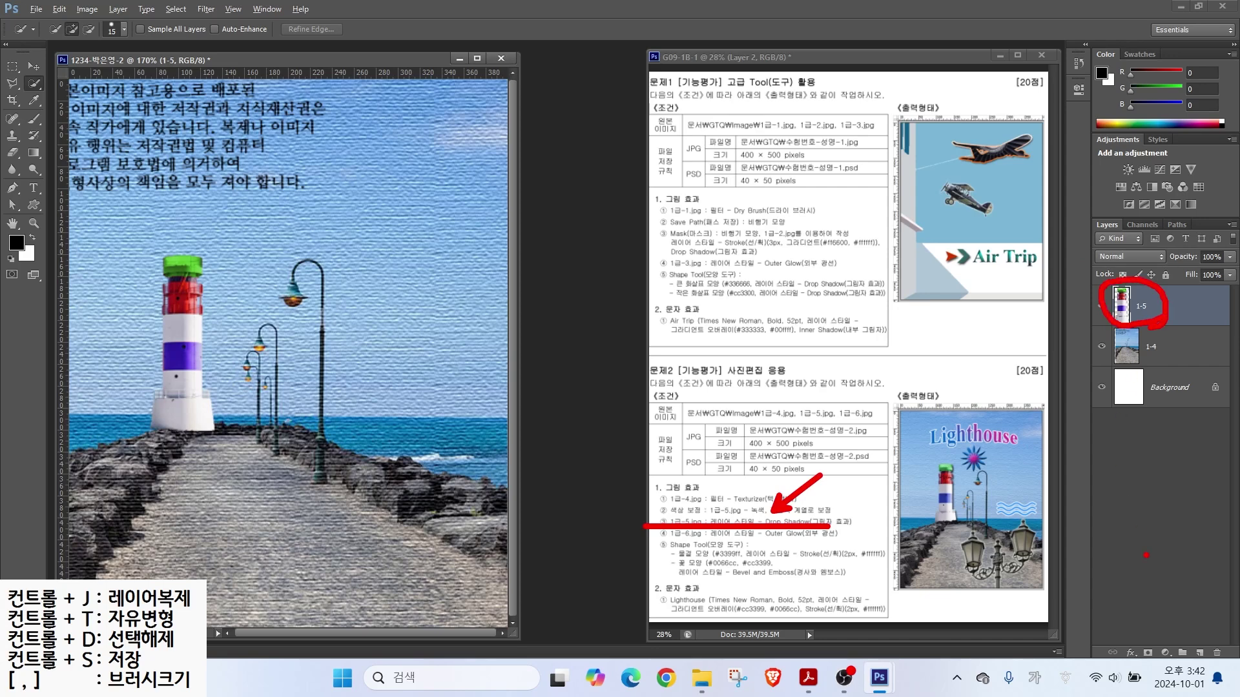
mouse_move(1131, 659)
mouse_down()
mouse_move(1125, 672)
mouse_move(1143, 636)
mouse_up()
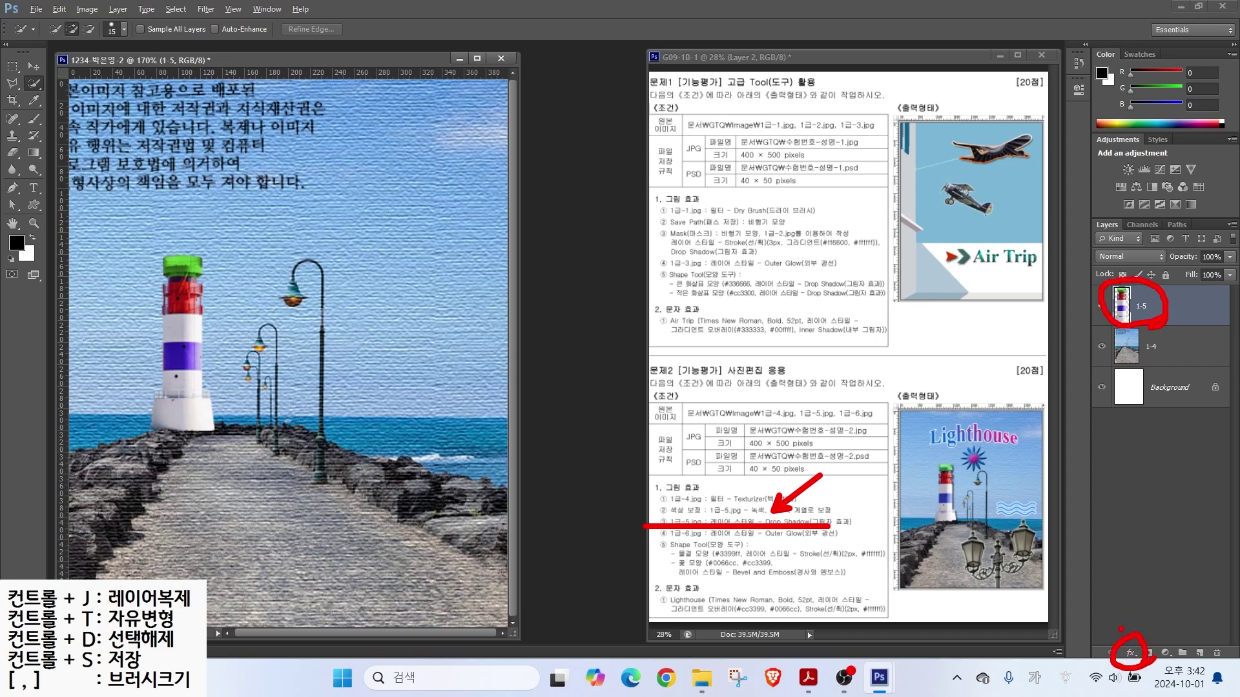
key(Escape)
click(1131, 653)
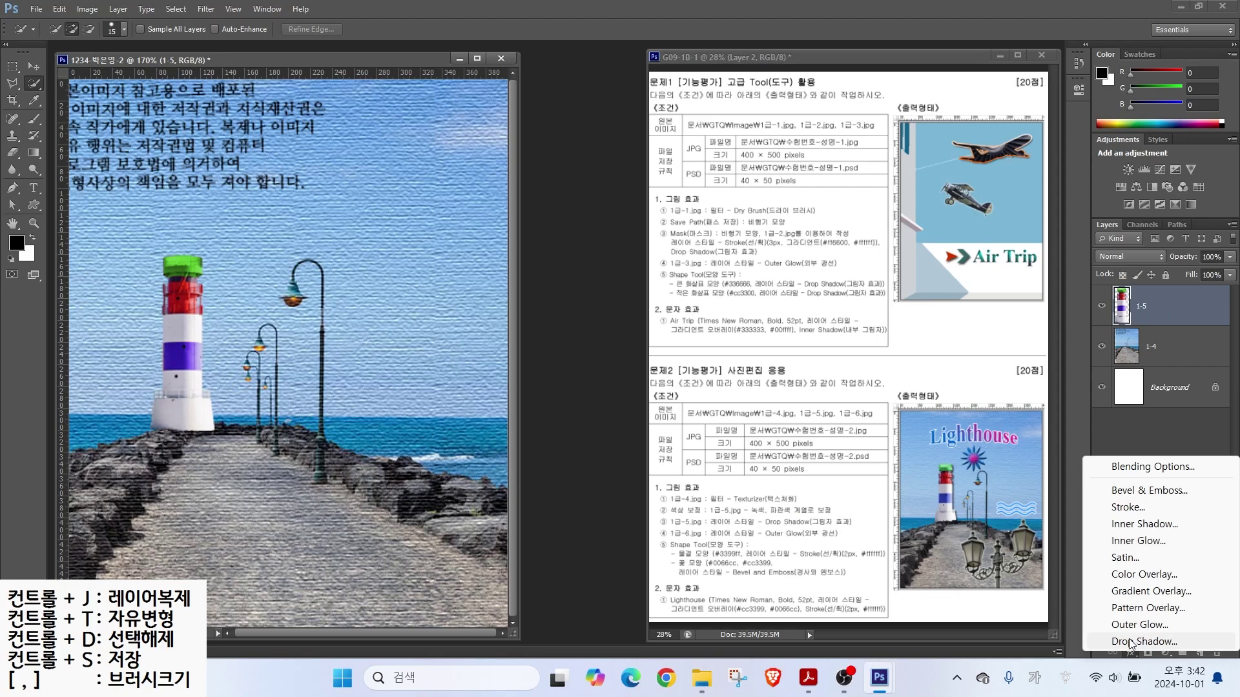
click(1130, 641)
click(924, 265)
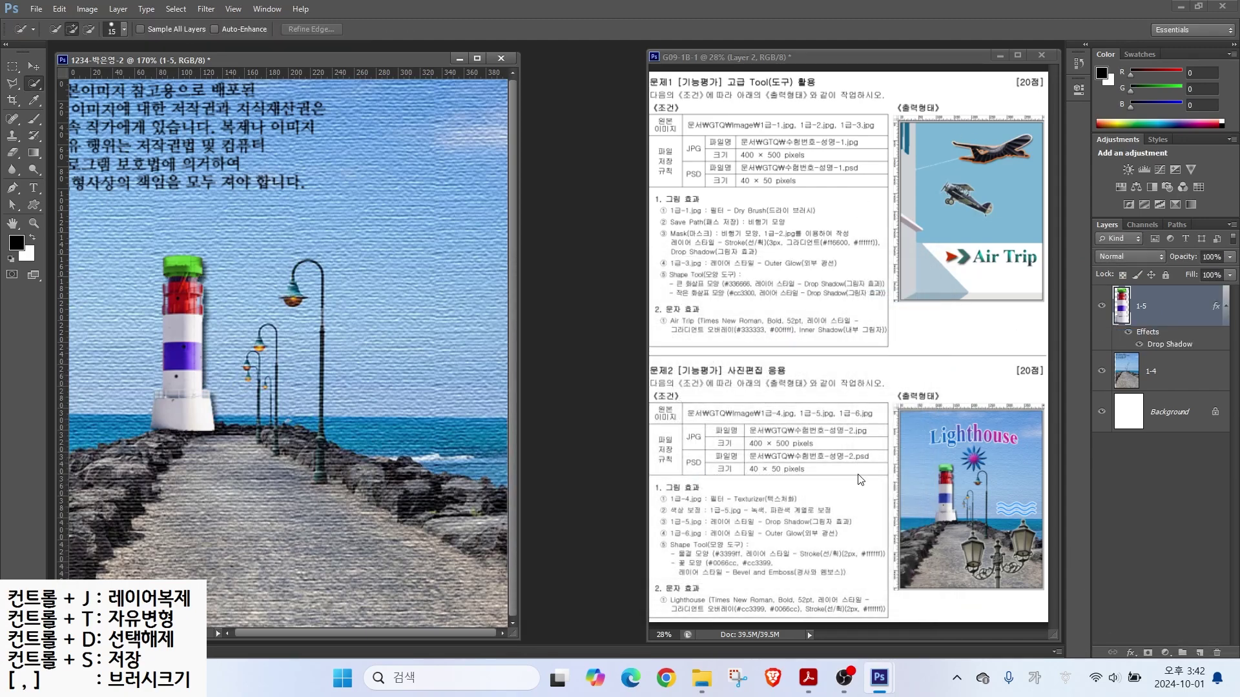
key(ctrl+o)
click(687, 302)
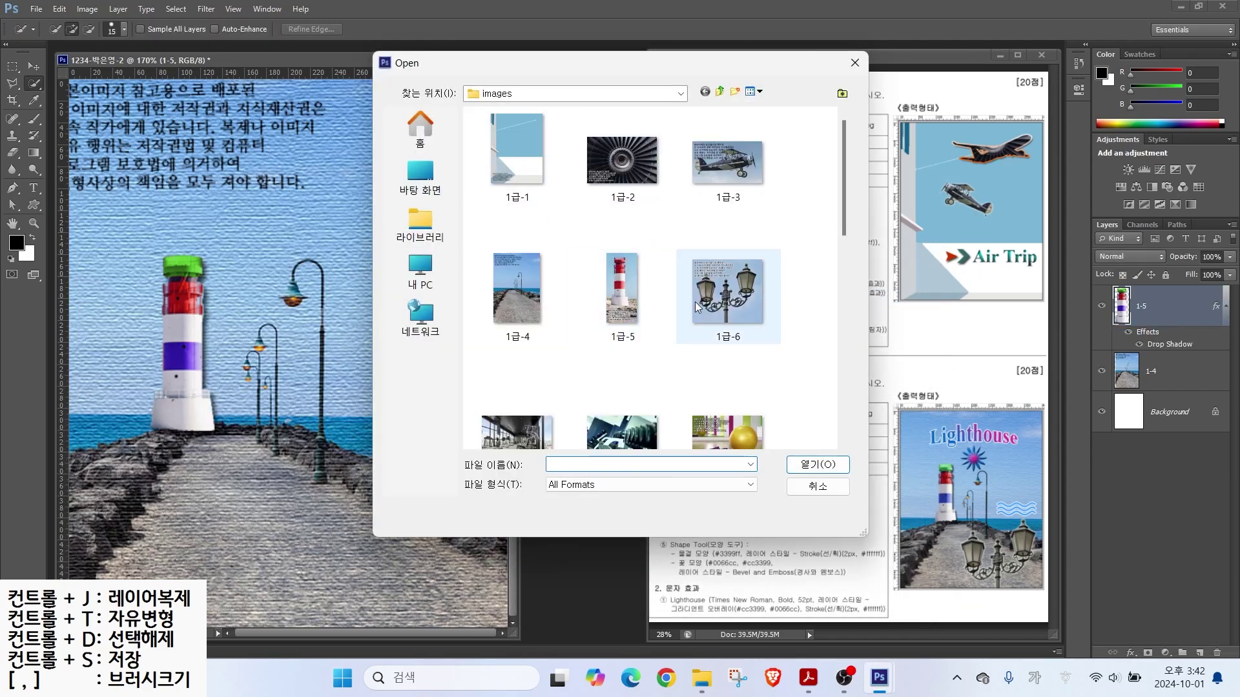
Step: Open 1급-6.jpg and place its window beside the poster
double_click(728, 294)
drag(217, 80, 528, 183)
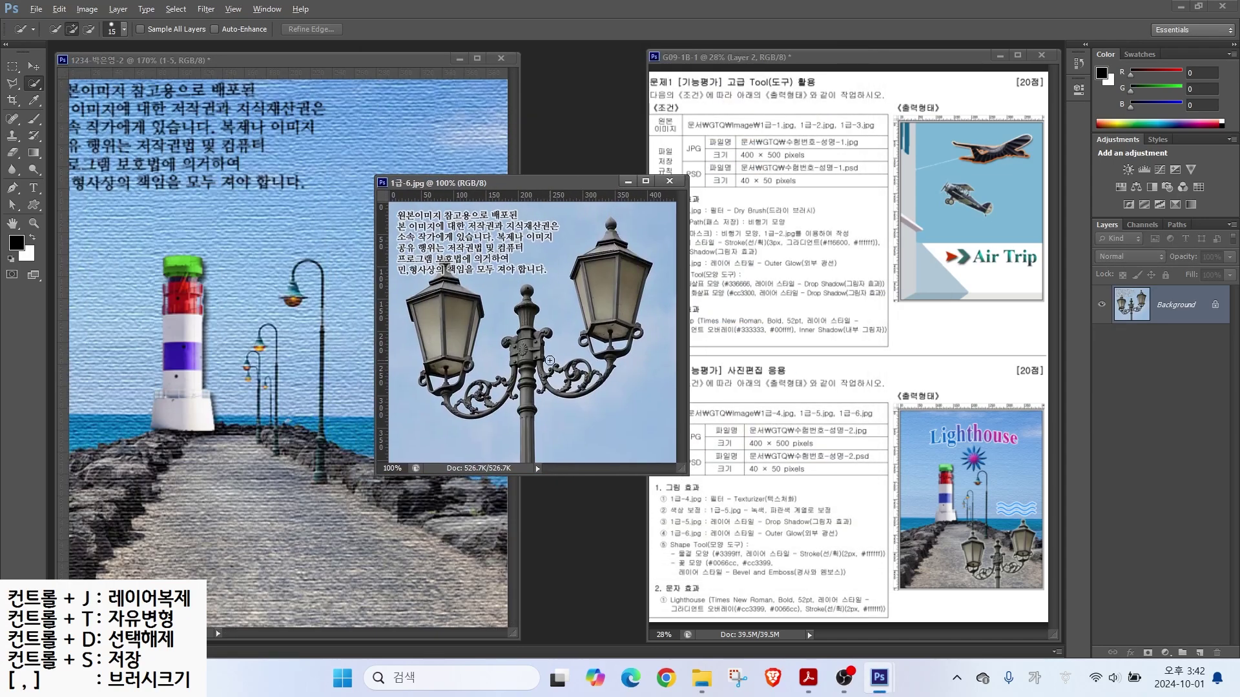
drag(625, 413, 707, 448)
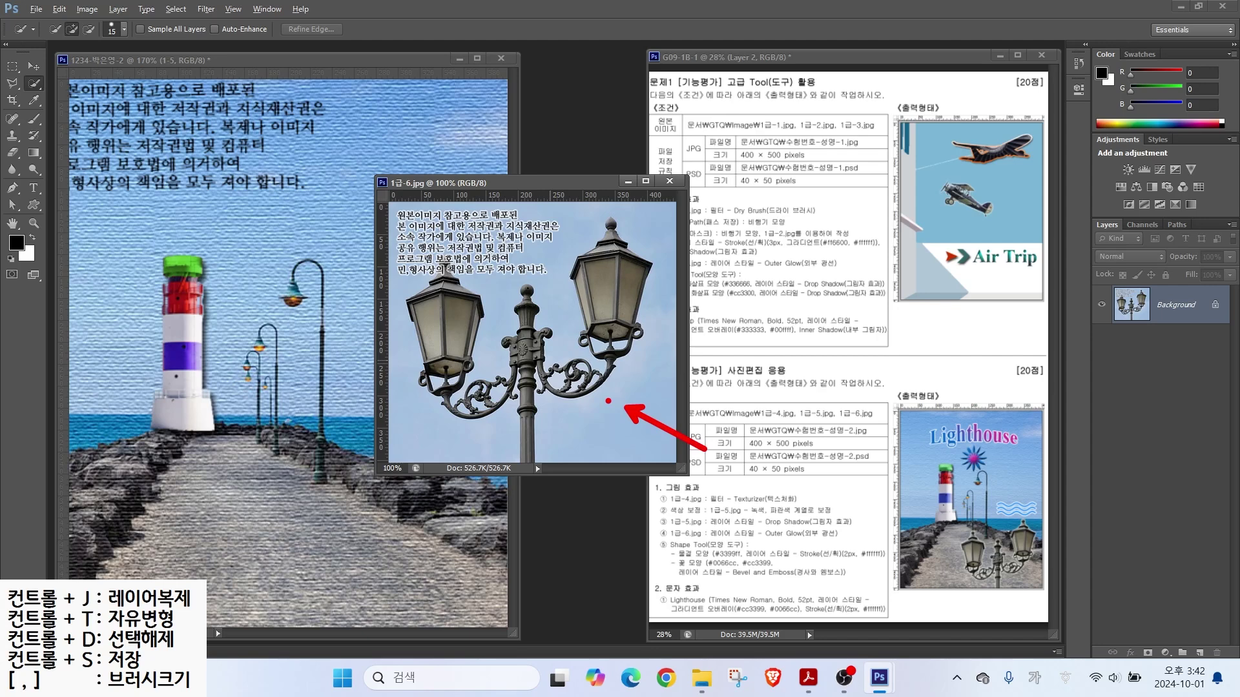
Step: Select all the sky in the lamp photo with the Magic Wand, Contiguous off
right_click(38, 87)
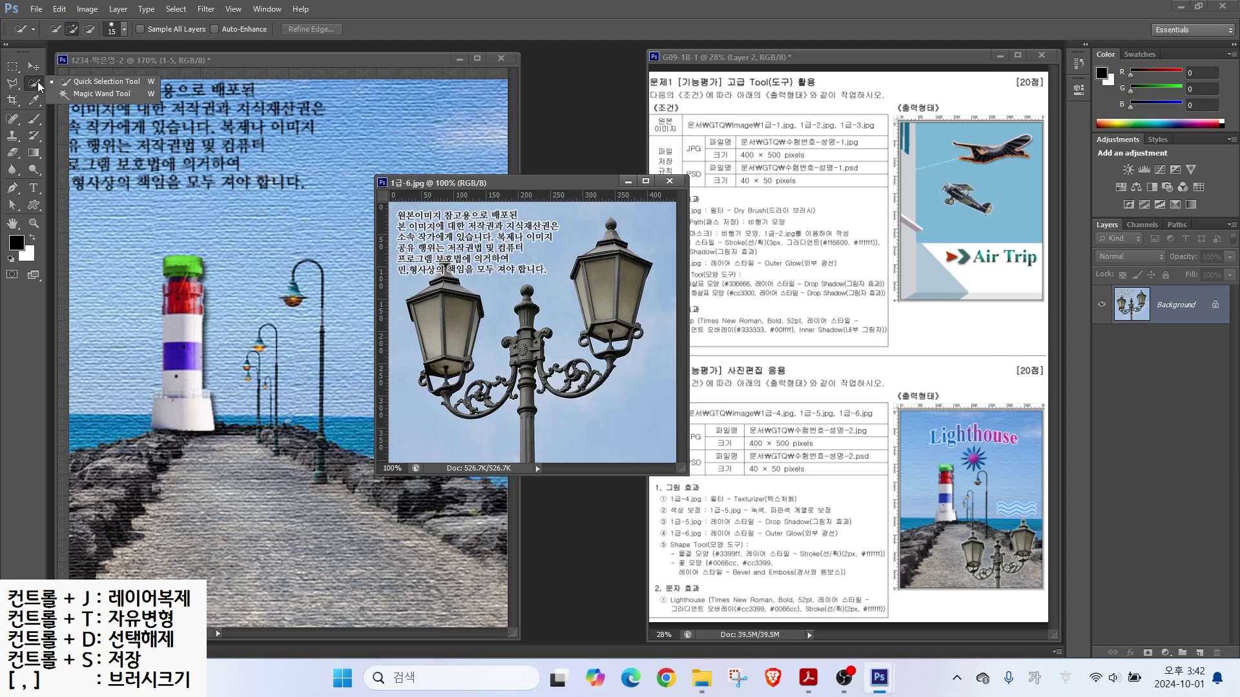
click(88, 95)
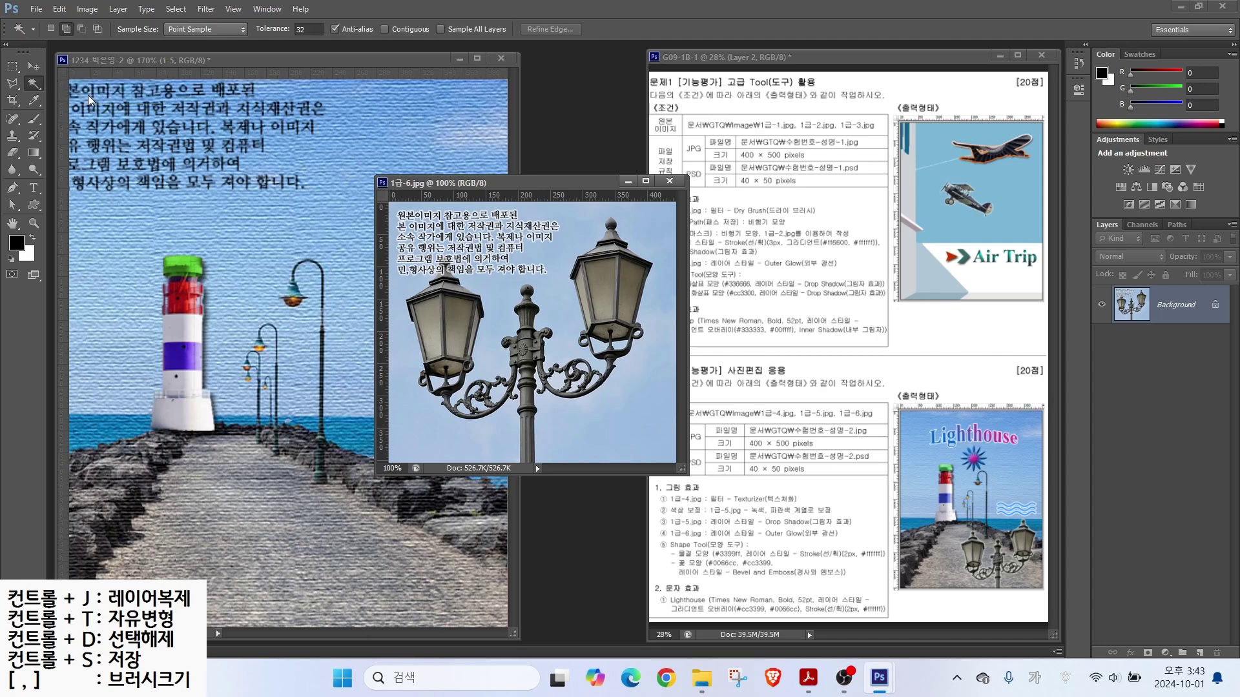
click(614, 417)
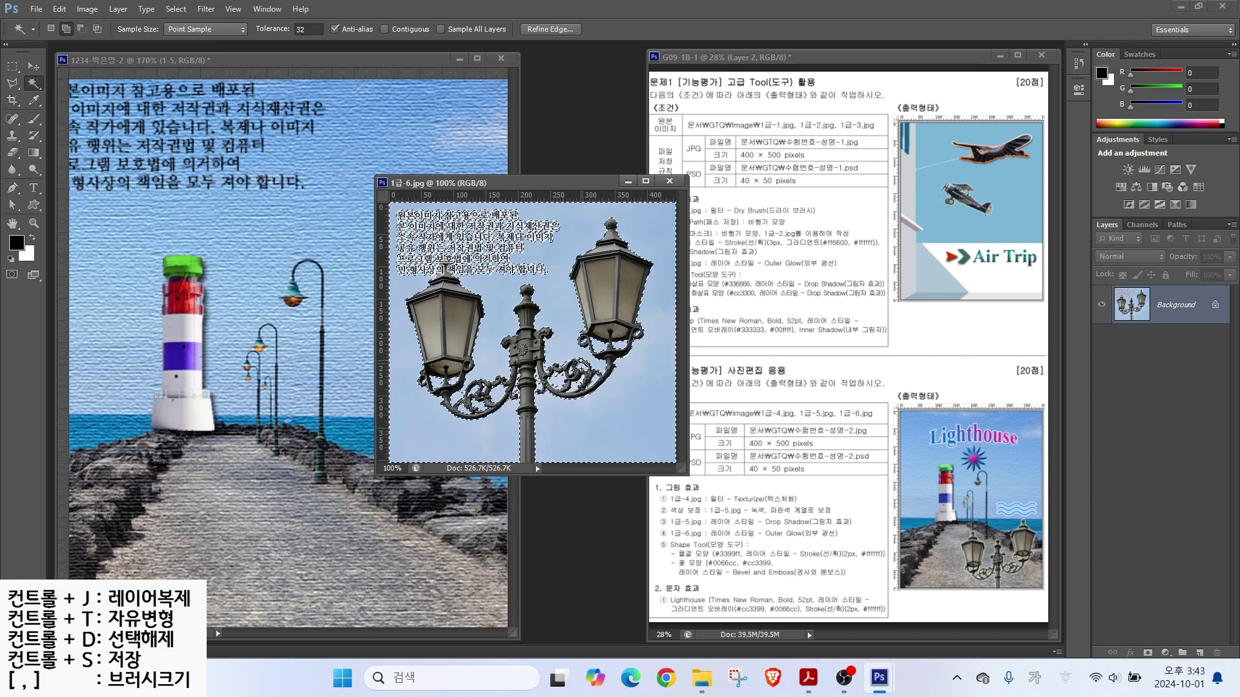
key(alt)
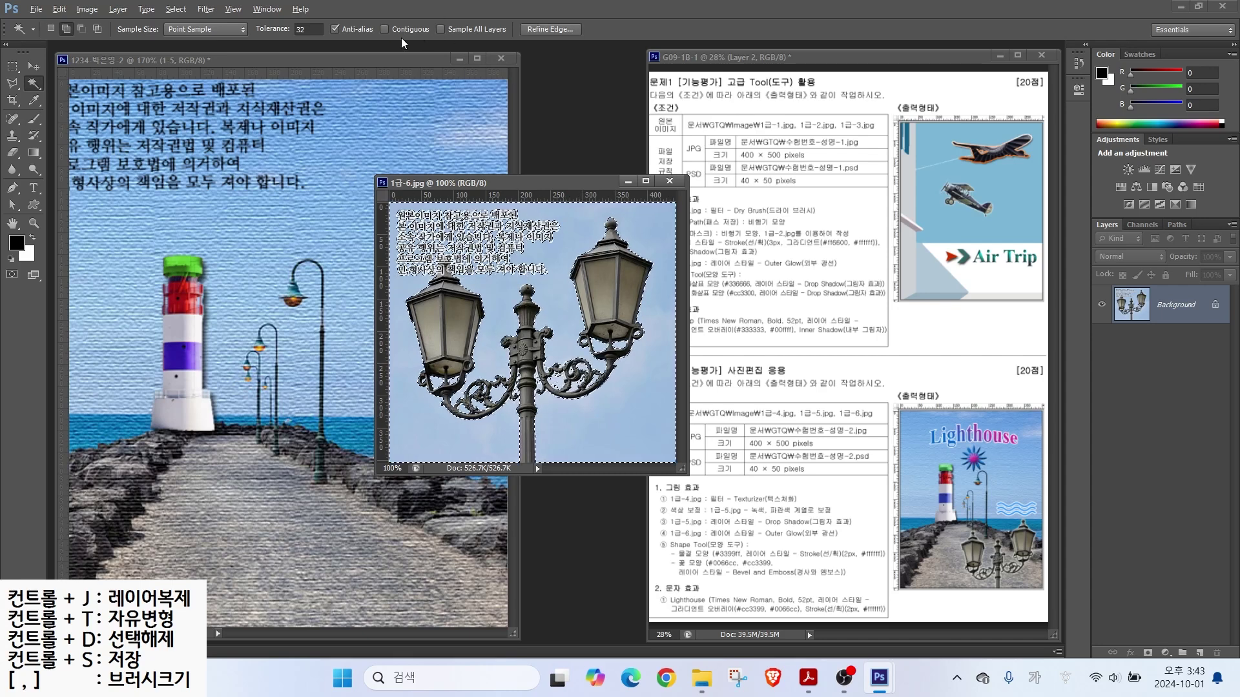
mouse_move(443, 1)
mouse_down()
mouse_move(401, 24)
mouse_move(452, 41)
mouse_up()
mouse_move(600, 348)
mouse_down()
mouse_move(572, 377)
mouse_move(605, 359)
mouse_up()
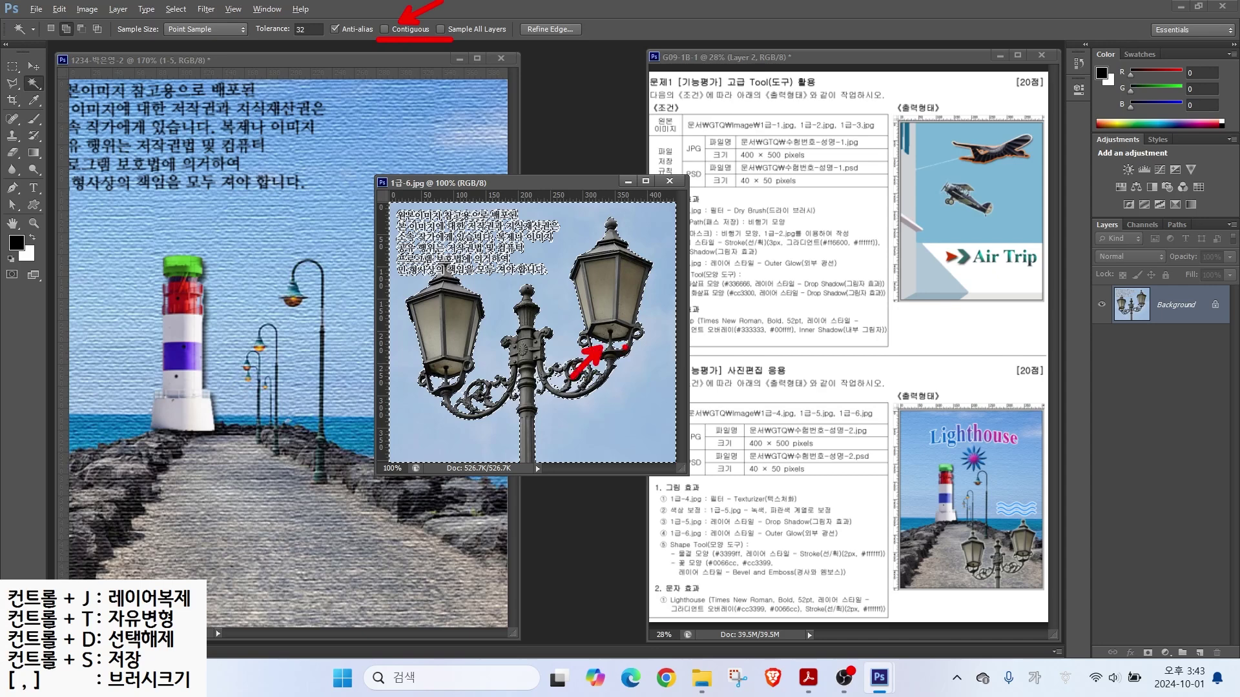
drag(692, 390, 640, 357)
drag(658, 357, 643, 374)
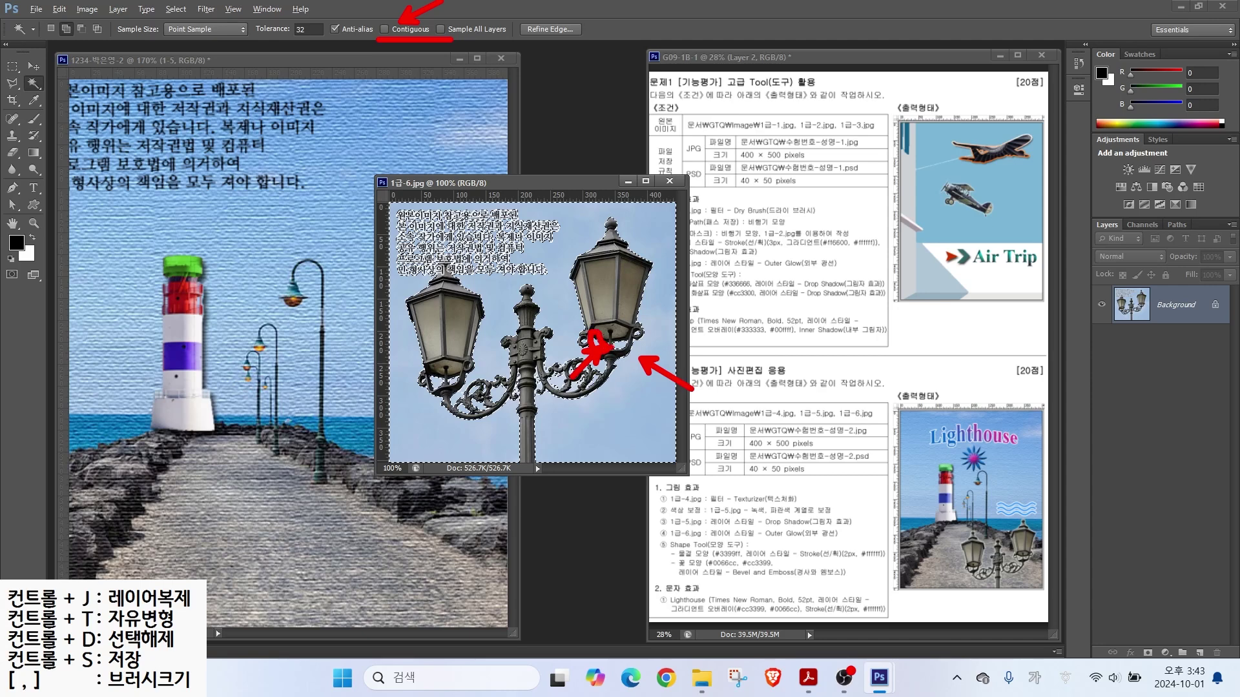
key(Escape)
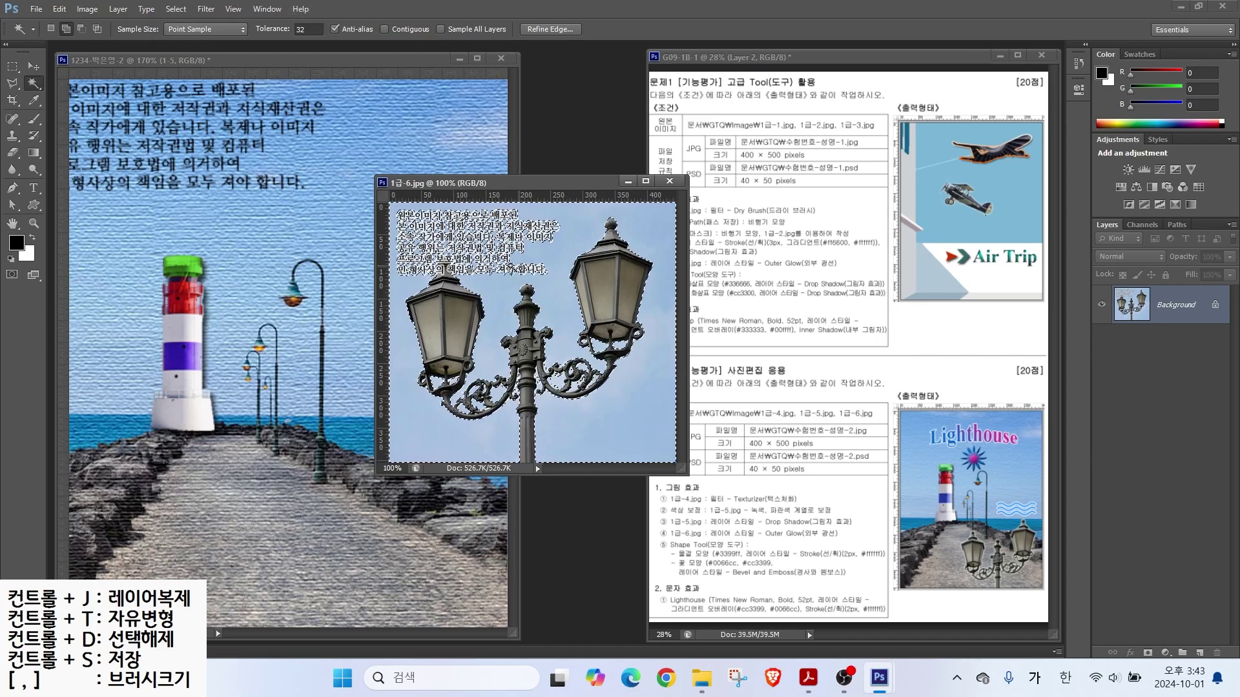
Step: Invert the selection, lasso out the caption text, and drag the lamps into the poster
click(182, 10)
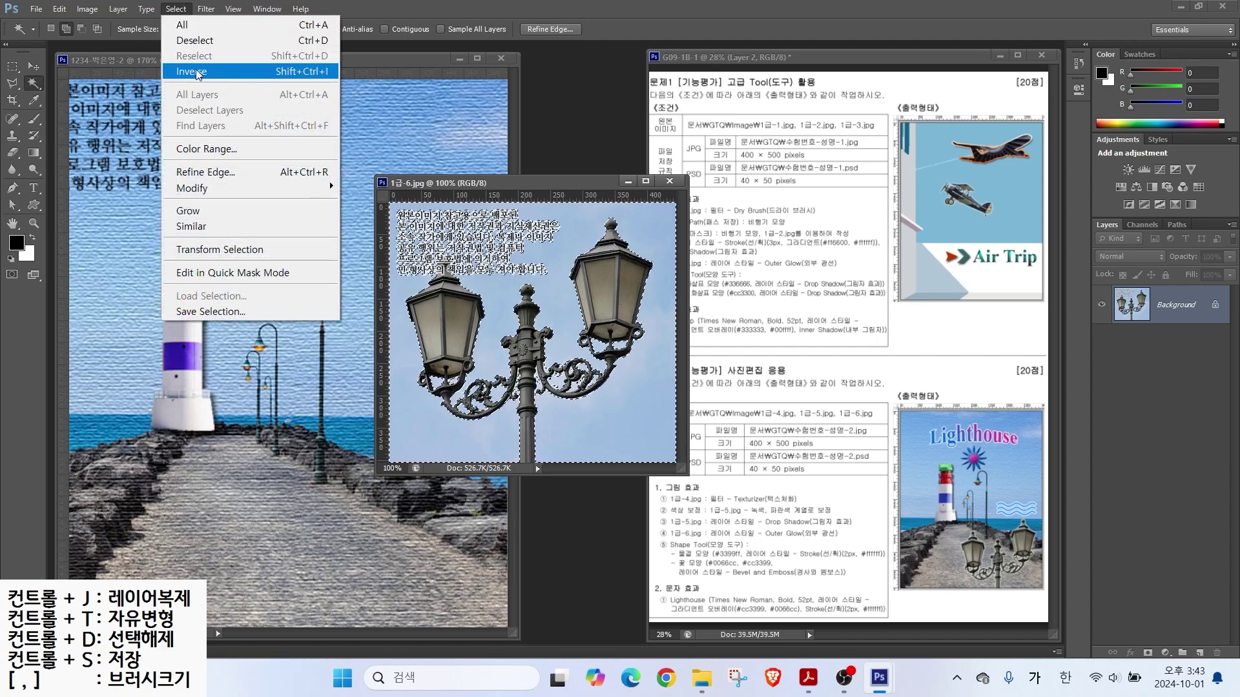
click(194, 72)
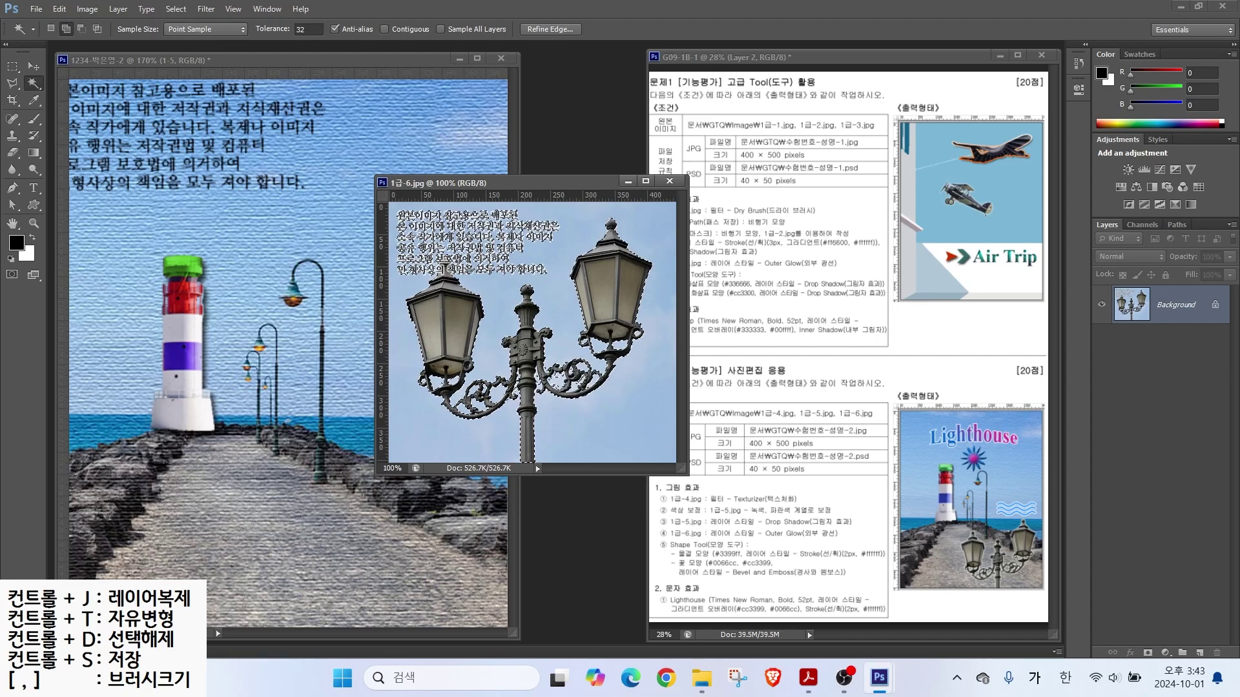
click(12, 83)
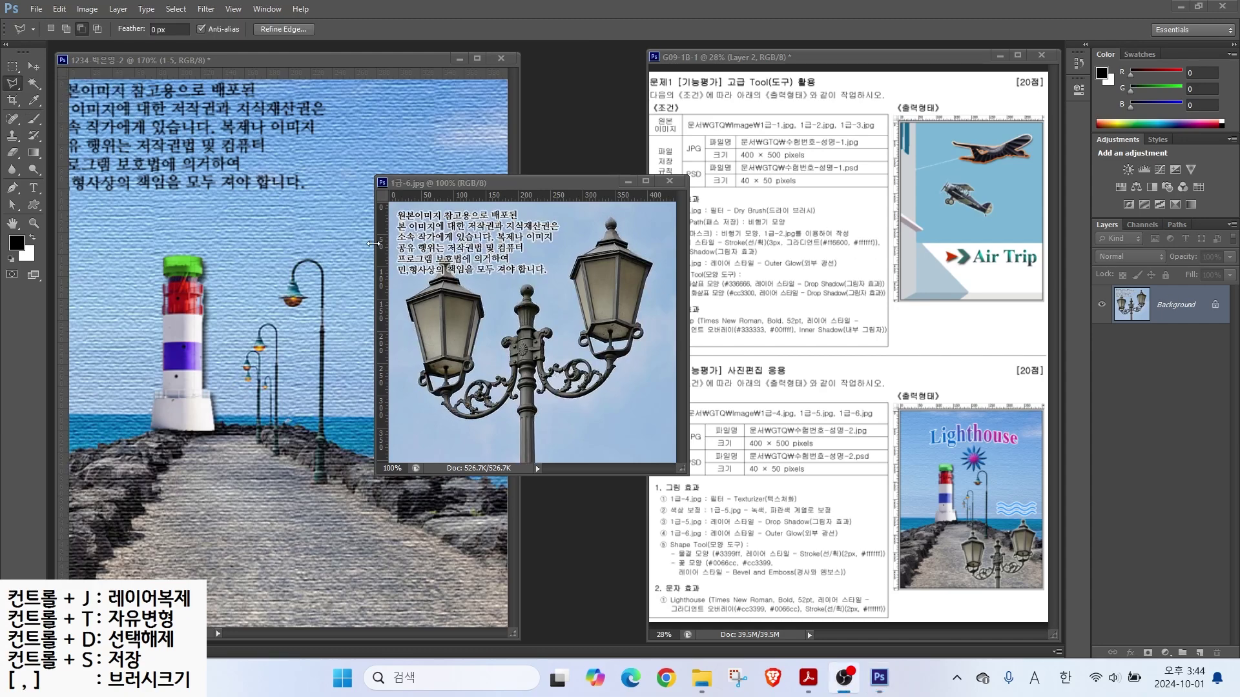
click(374, 244)
right_click(12, 84)
click(58, 81)
mouse_move(395, 284)
mouse_down()
mouse_move(543, 283)
mouse_move(563, 227)
mouse_move(454, 195)
mouse_move(383, 250)
mouse_move(395, 284)
mouse_up()
key(v)
mouse_move(472, 387)
mouse_down()
mouse_move(281, 350)
mouse_move(282, 361)
mouse_up()
Step: Name the lamp layer 1-6 and shrink it to about half size in the lower right
click(669, 181)
double_click(1162, 306)
text(1-6)
key(Return)
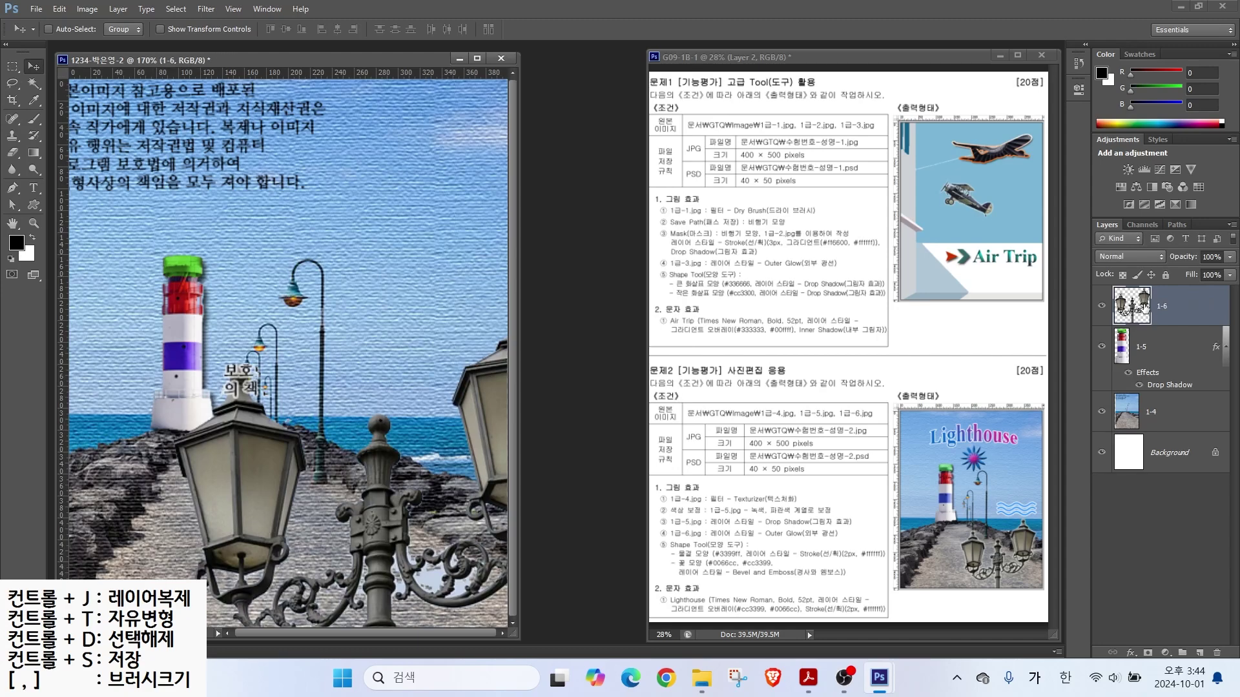
key(ctrl+t)
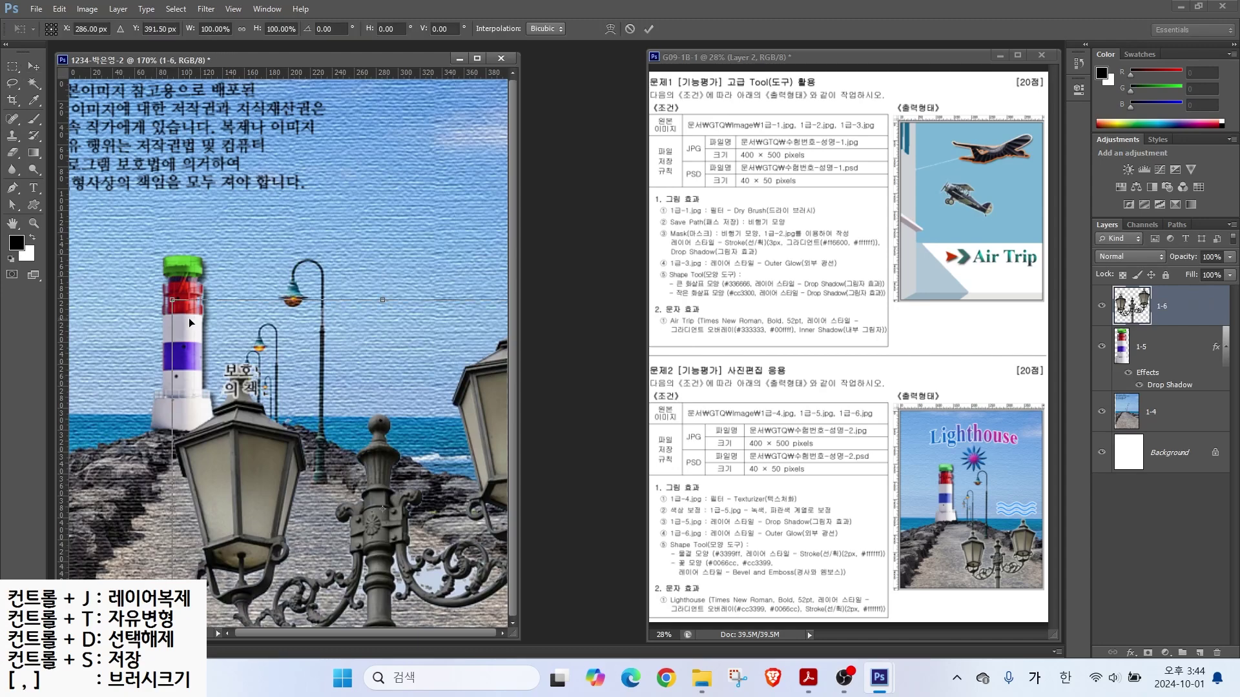
drag(173, 302, 381, 508)
drag(422, 594, 322, 529)
mouse_move(280, 479)
mouse_down()
mouse_move(247, 478)
mouse_move(257, 476)
mouse_up()
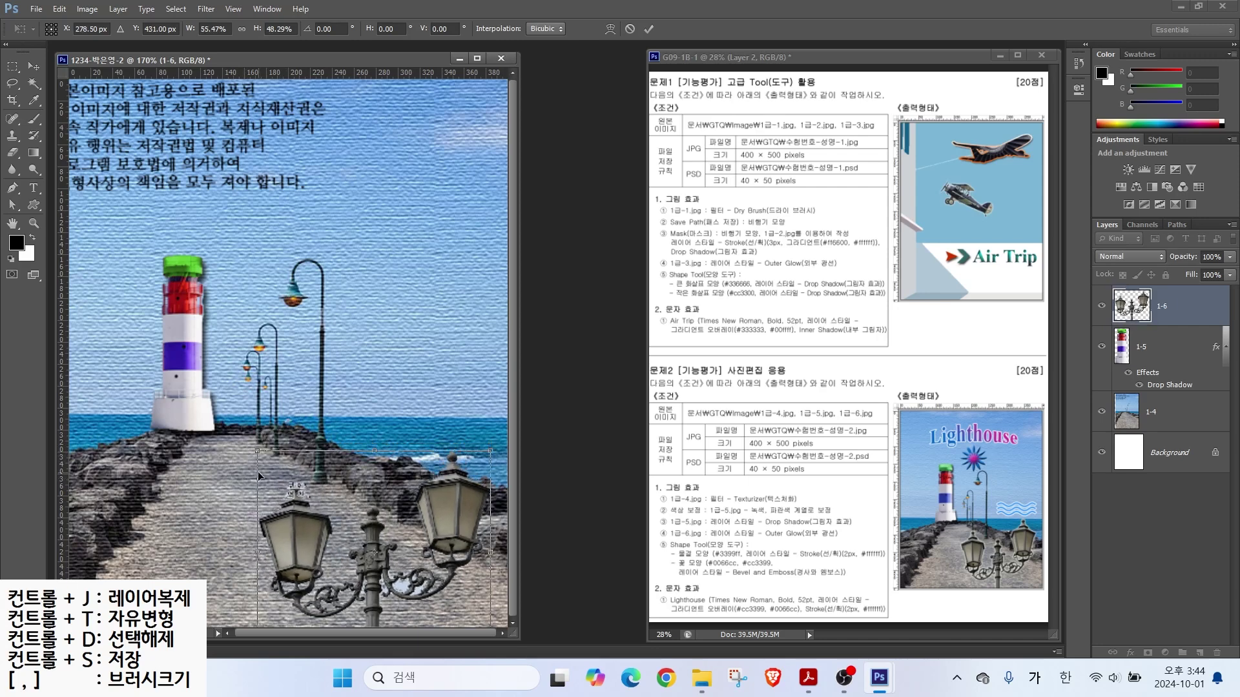
key(Return)
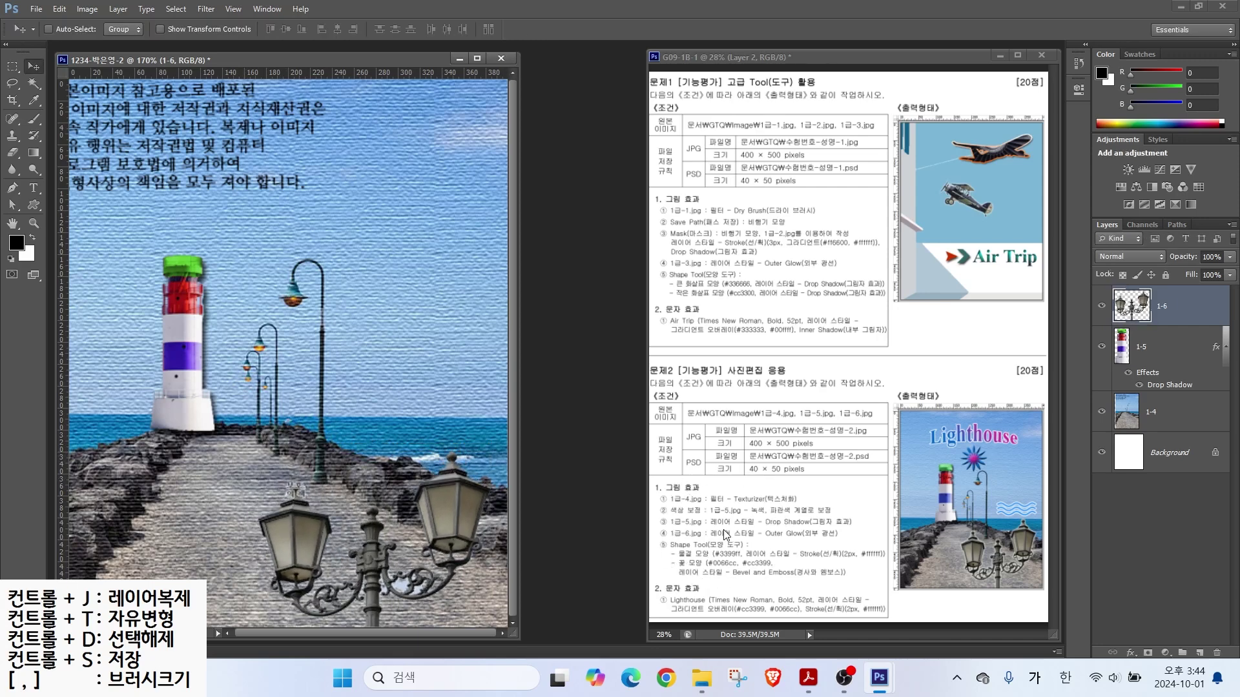
Step: Add an Outer Glow layer style to layer 1-6
click(1131, 653)
click(1139, 623)
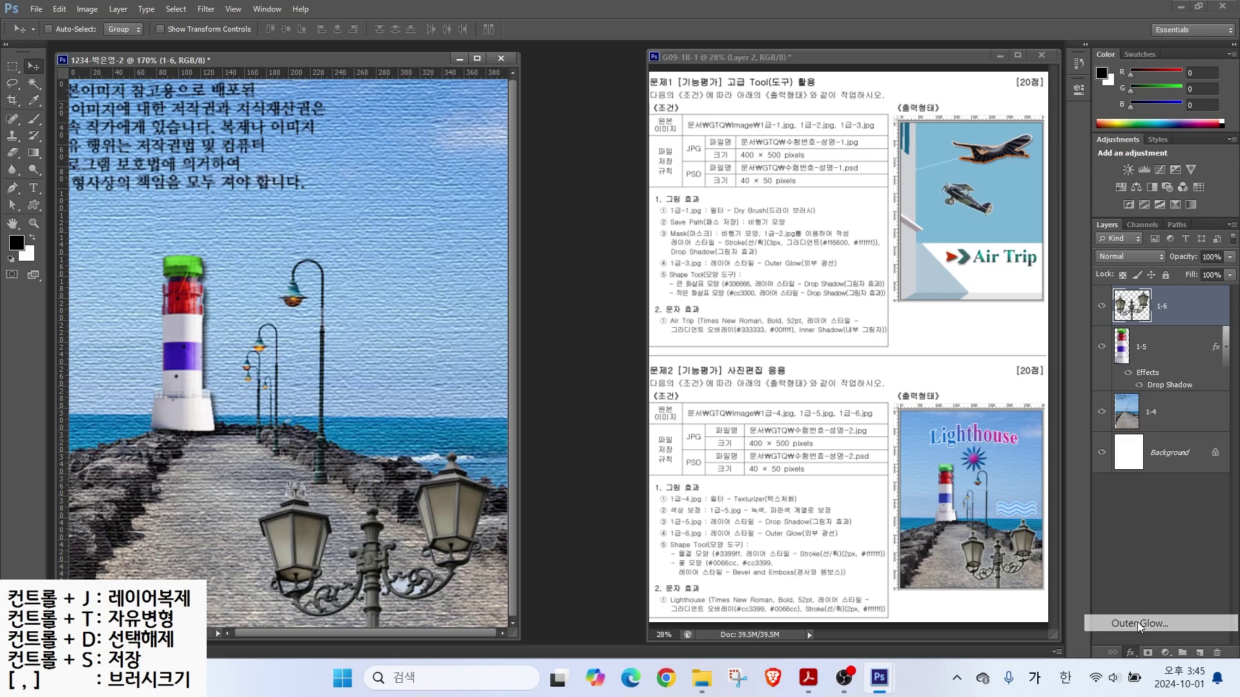
key(Return)
drag(664, 544, 748, 489)
key(Escape)
click(35, 206)
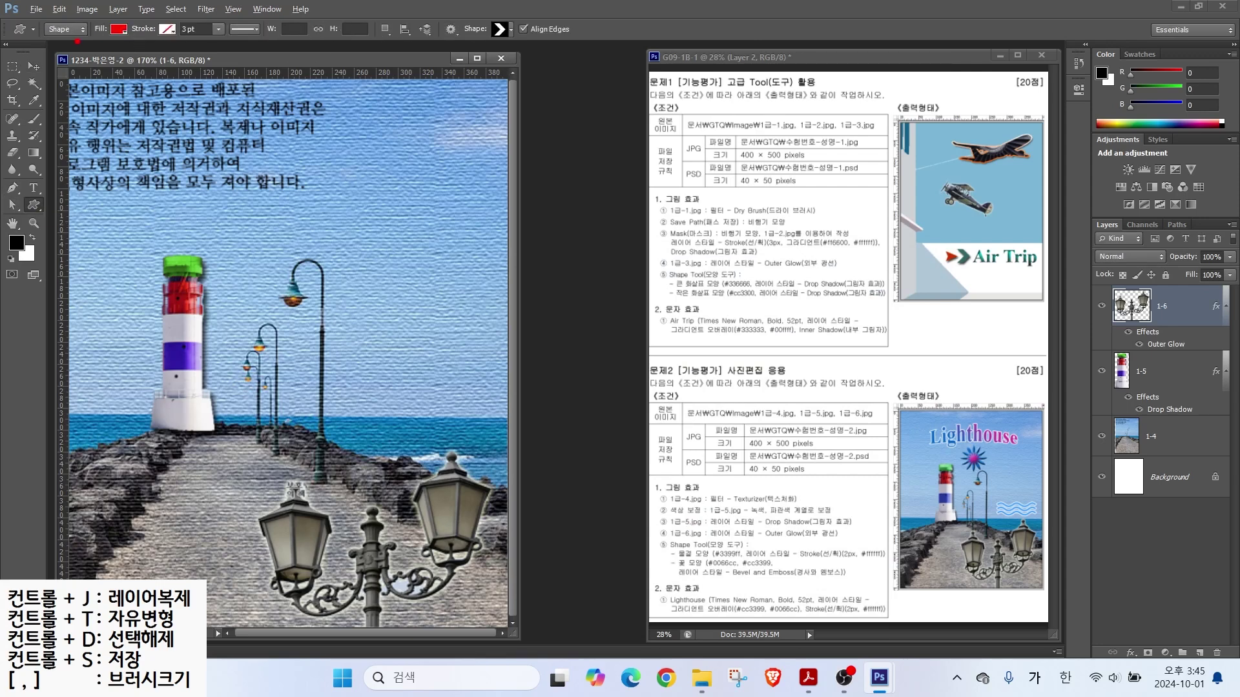
Step: Draw the waves custom shape over the sea to the right of the lighthouse
drag(28, 5, 616, 76)
mouse_move(77, 44)
mouse_down()
mouse_move(55, 57)
mouse_move(81, 42)
mouse_move(65, 41)
mouse_move(110, 100)
mouse_up()
mouse_move(139, 54)
mouse_down()
mouse_move(132, 19)
mouse_move(122, 56)
mouse_move(159, 94)
mouse_up()
drag(184, 11, 157, 43)
mouse_move(528, 34)
mouse_down()
mouse_move(530, 11)
mouse_move(558, 105)
mouse_up()
key(Escape)
click(512, 36)
double_click(600, 321)
drag(354, 363, 481, 405)
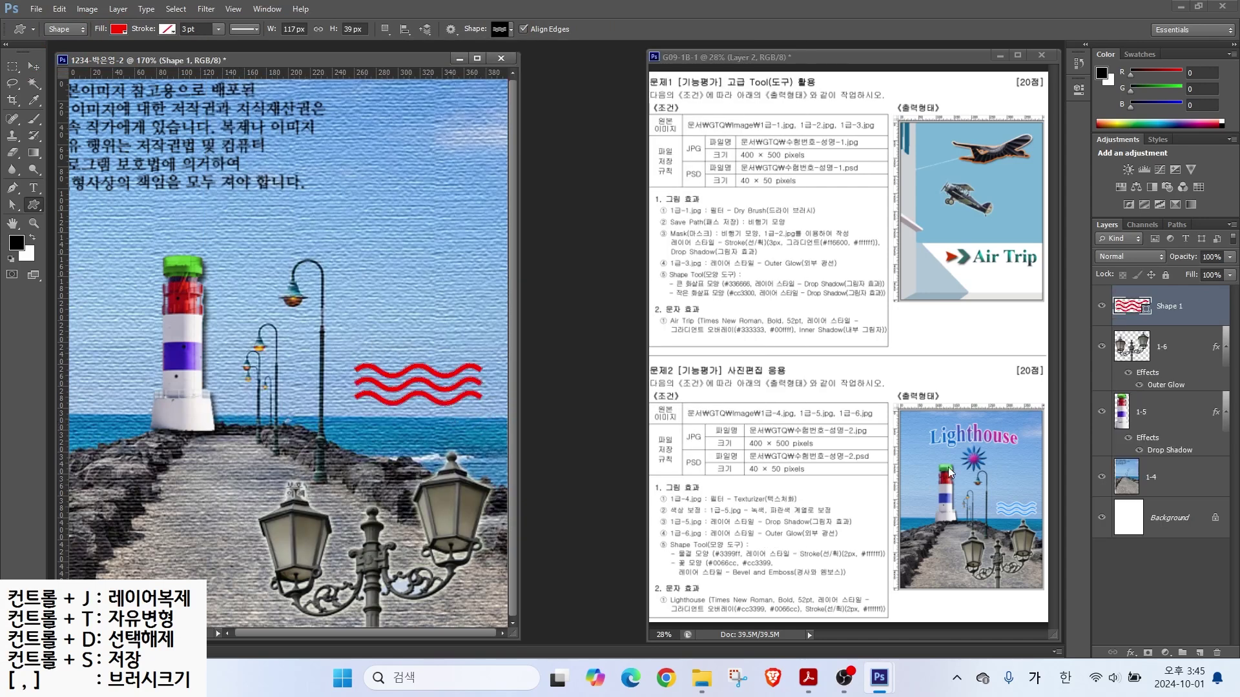
Step: Fill the wave shape with light blue #3399ff
double_click(1131, 306)
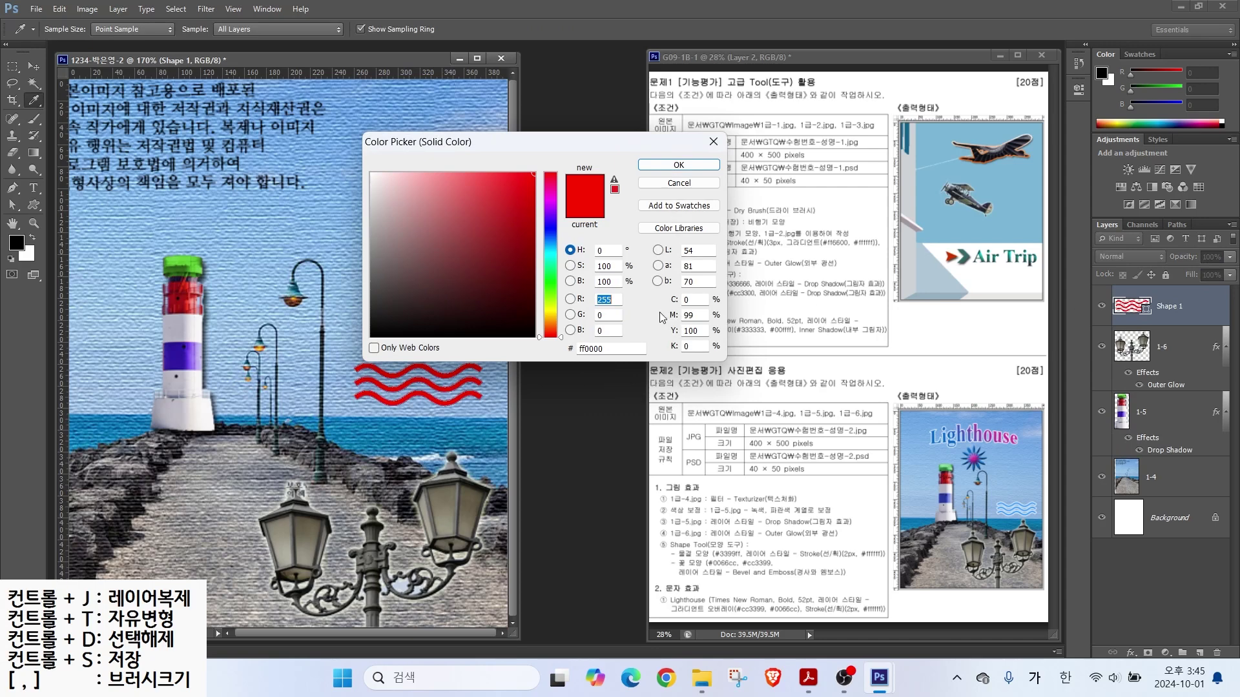
click(612, 349)
key(ctrl)
text(39ㄹ)
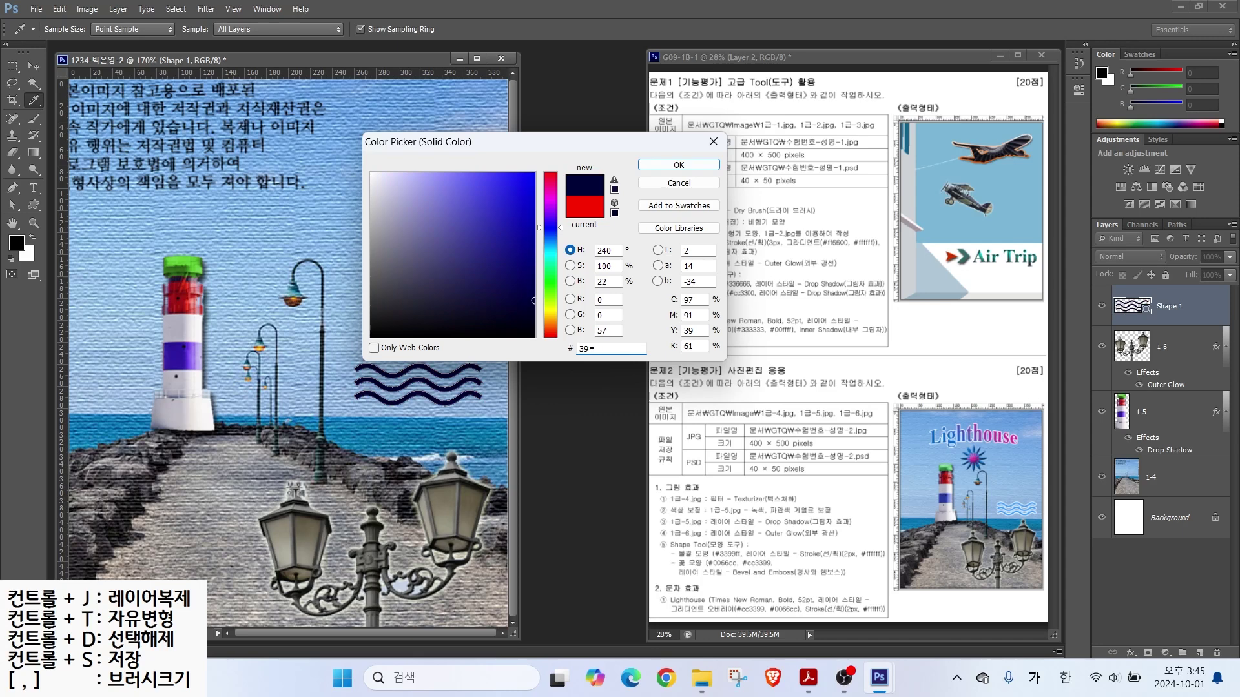
text(99ff)
key(Return)
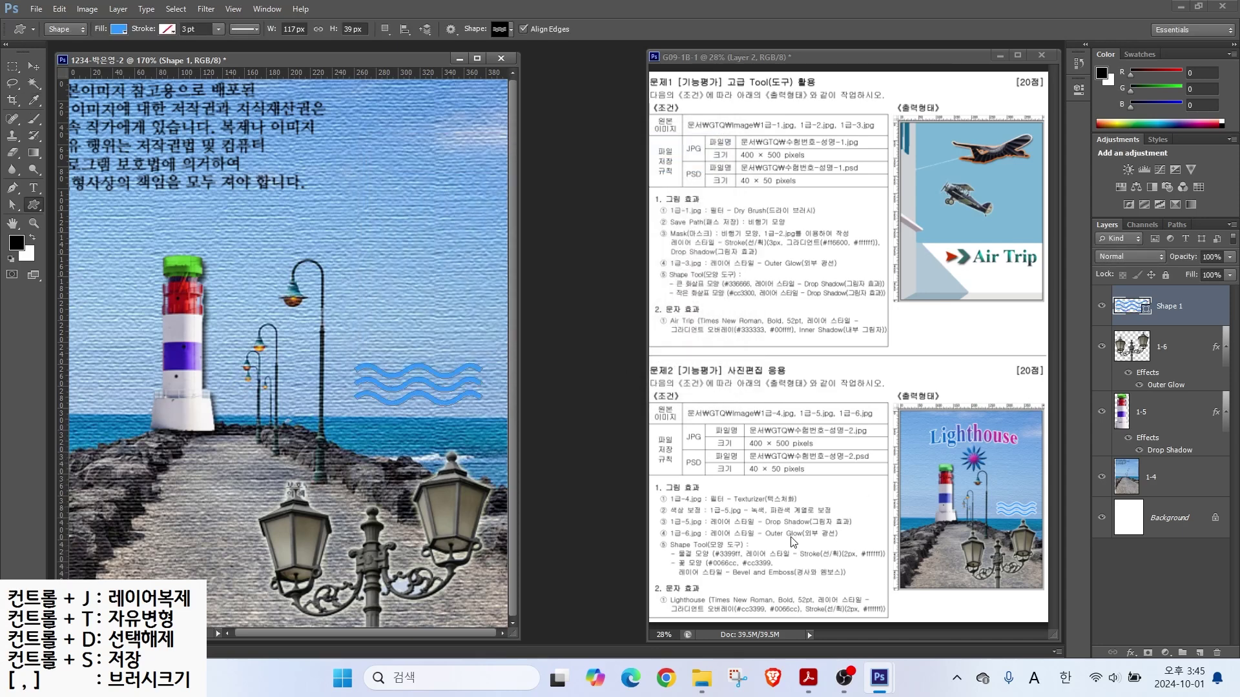
Step: Add a 2 px white outside Stroke to the wave shape
click(1130, 653)
click(1136, 510)
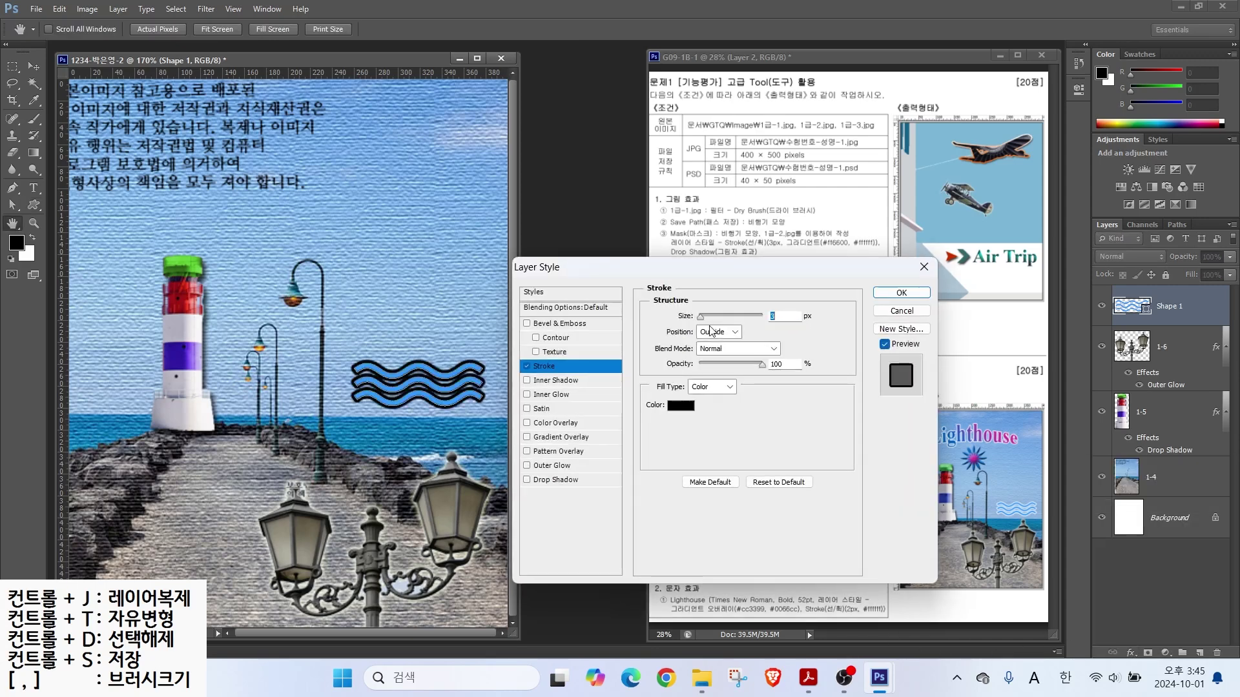
text(2)
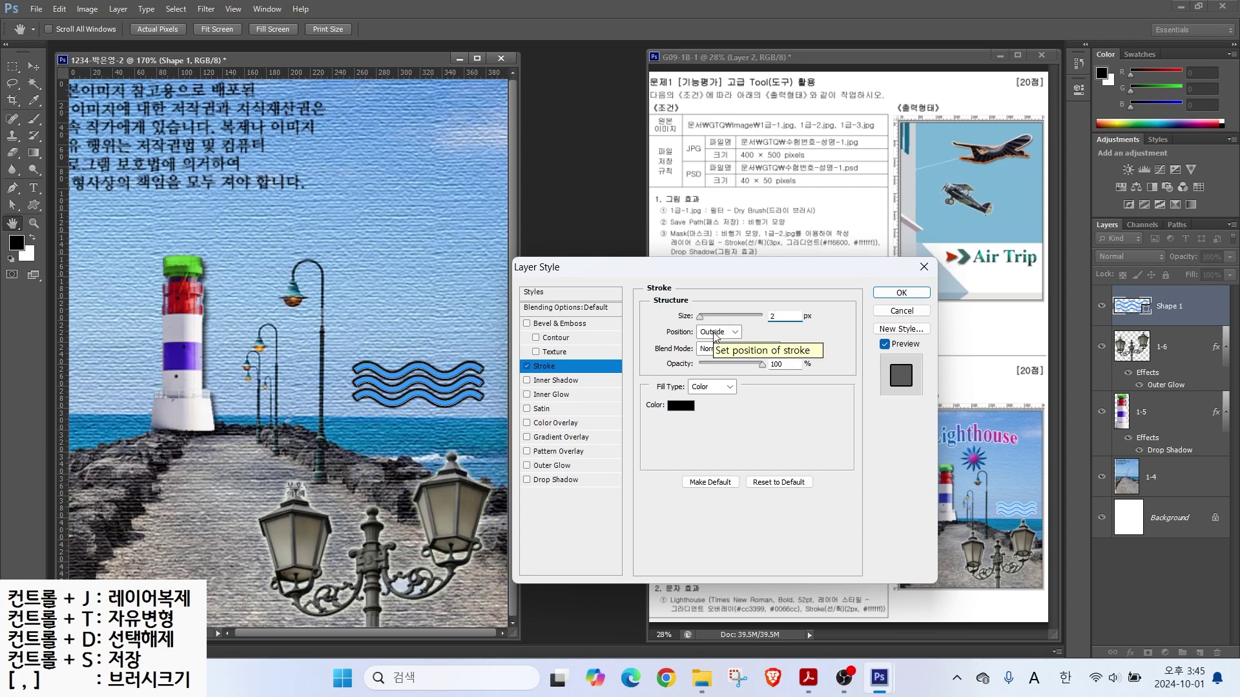
click(680, 405)
click(298, 154)
click(678, 167)
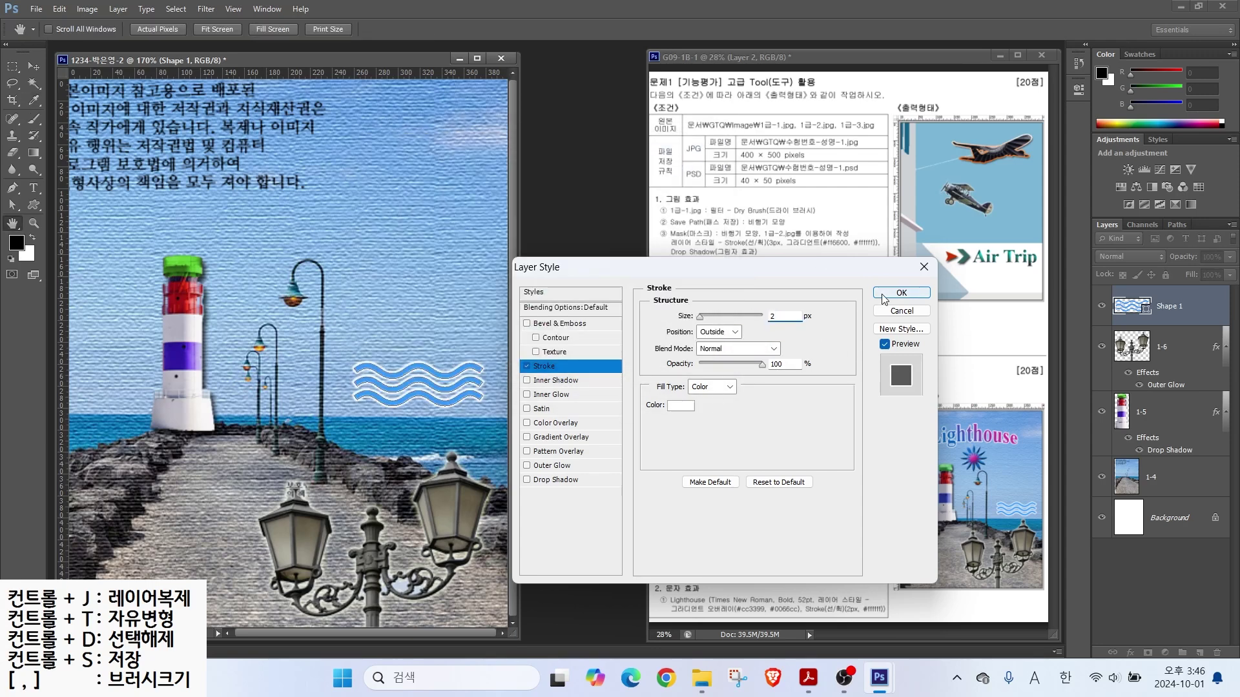
click(884, 299)
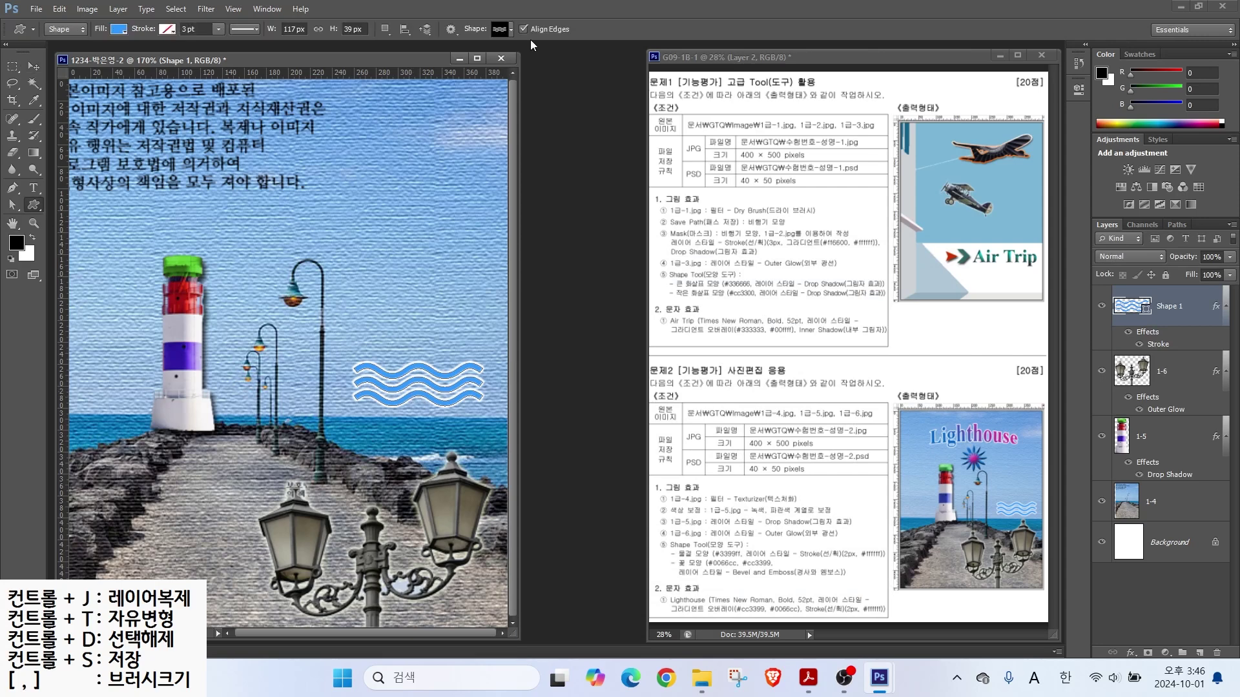
click(511, 29)
Step: Draw a starburst custom shape above the lighthouse
double_click(400, 398)
mouse_move(232, 169)
mouse_down()
mouse_move(387, 265)
mouse_move(337, 270)
mouse_up()
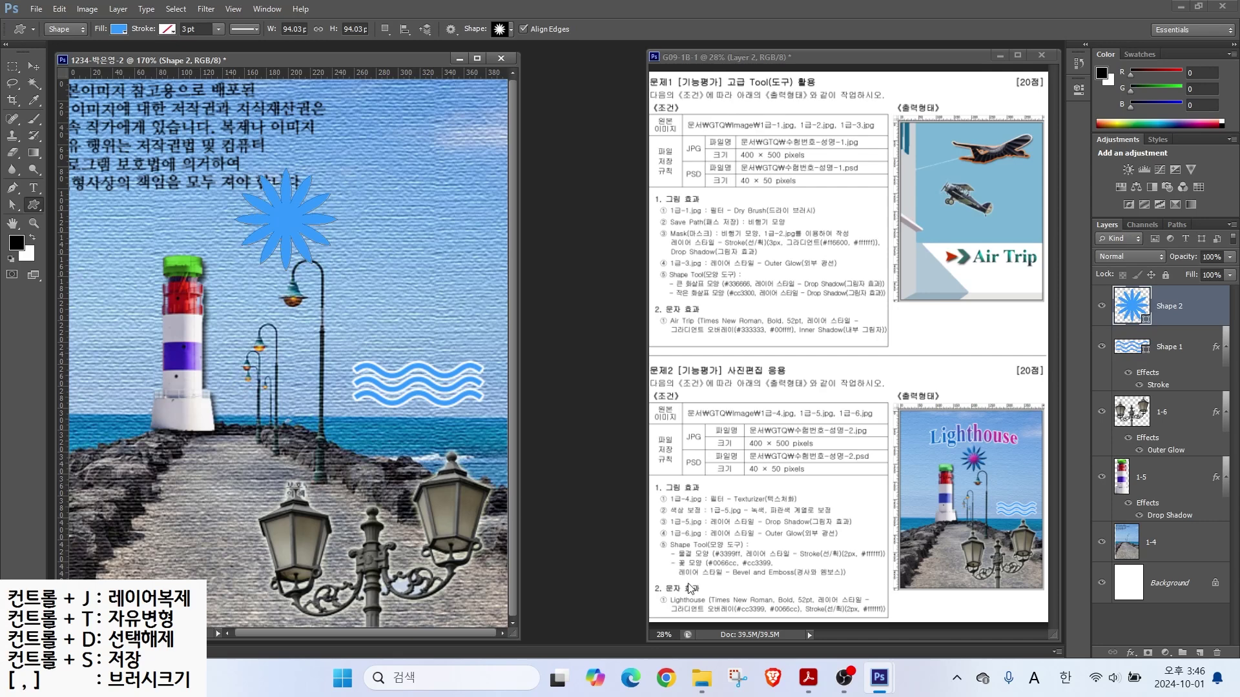
drag(717, 556, 672, 501)
drag(774, 537, 786, 523)
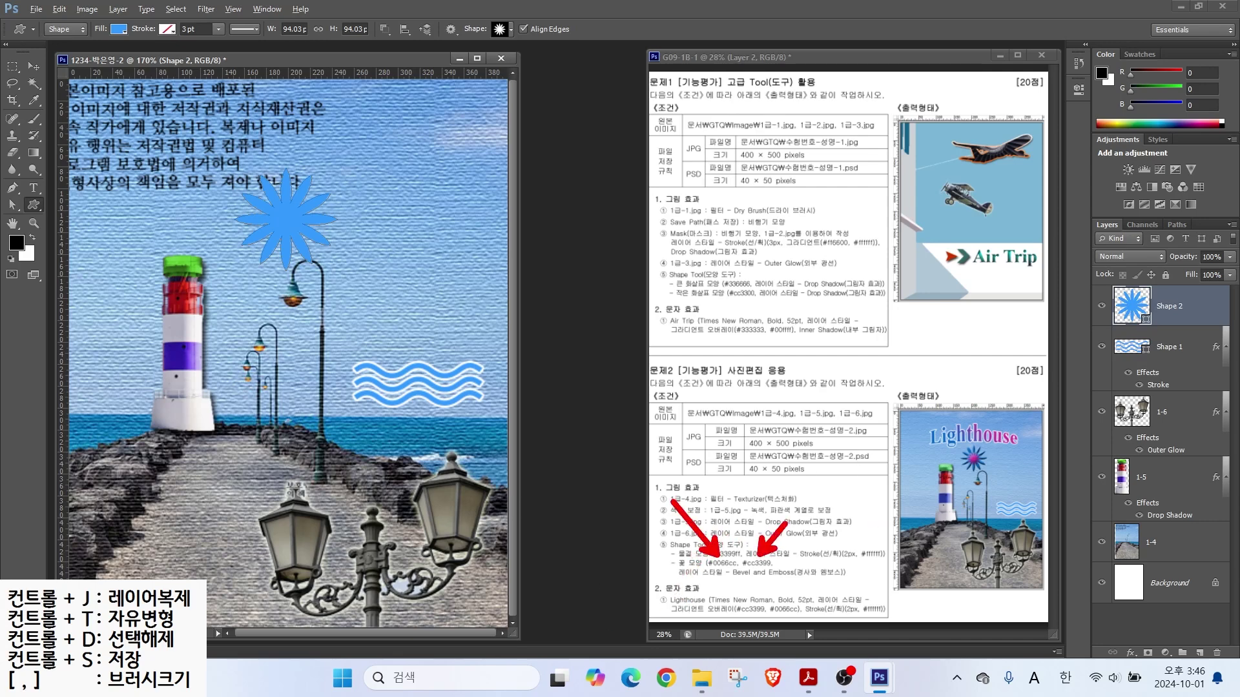
drag(977, 446, 1003, 422)
drag(978, 463, 1018, 496)
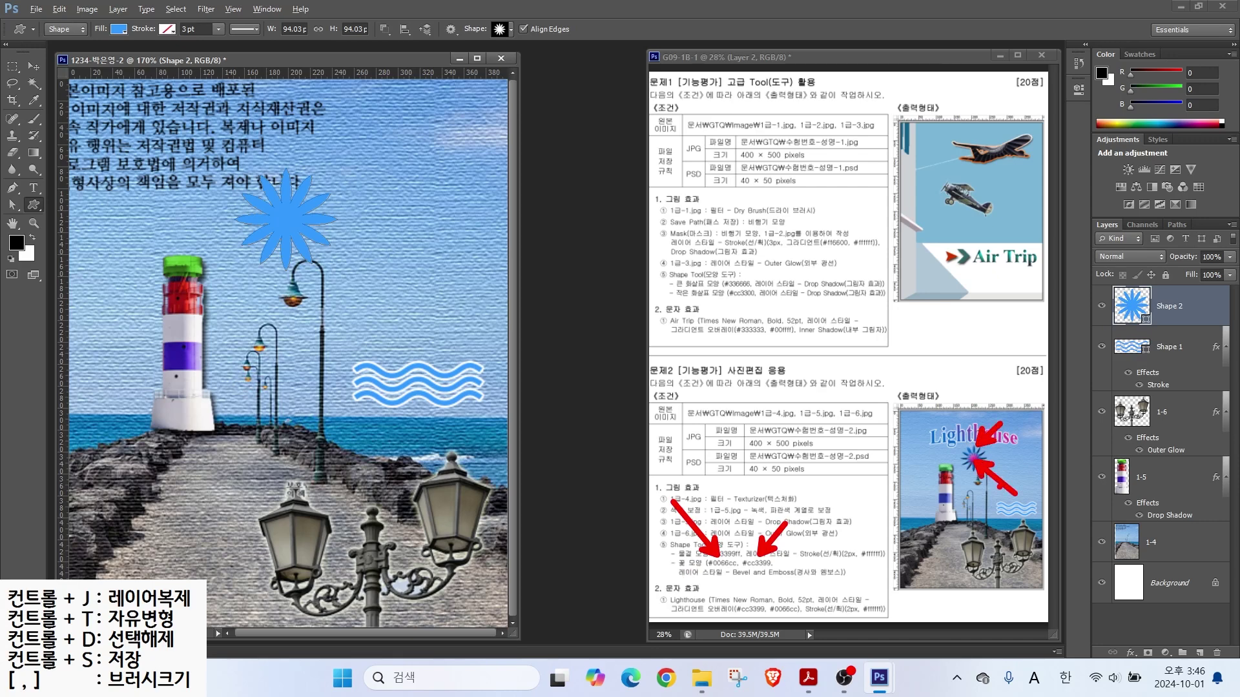
Step: Fill the starburst with #0066cc and give it a default Bevel & Emboss
double_click(1132, 306)
click(610, 349)
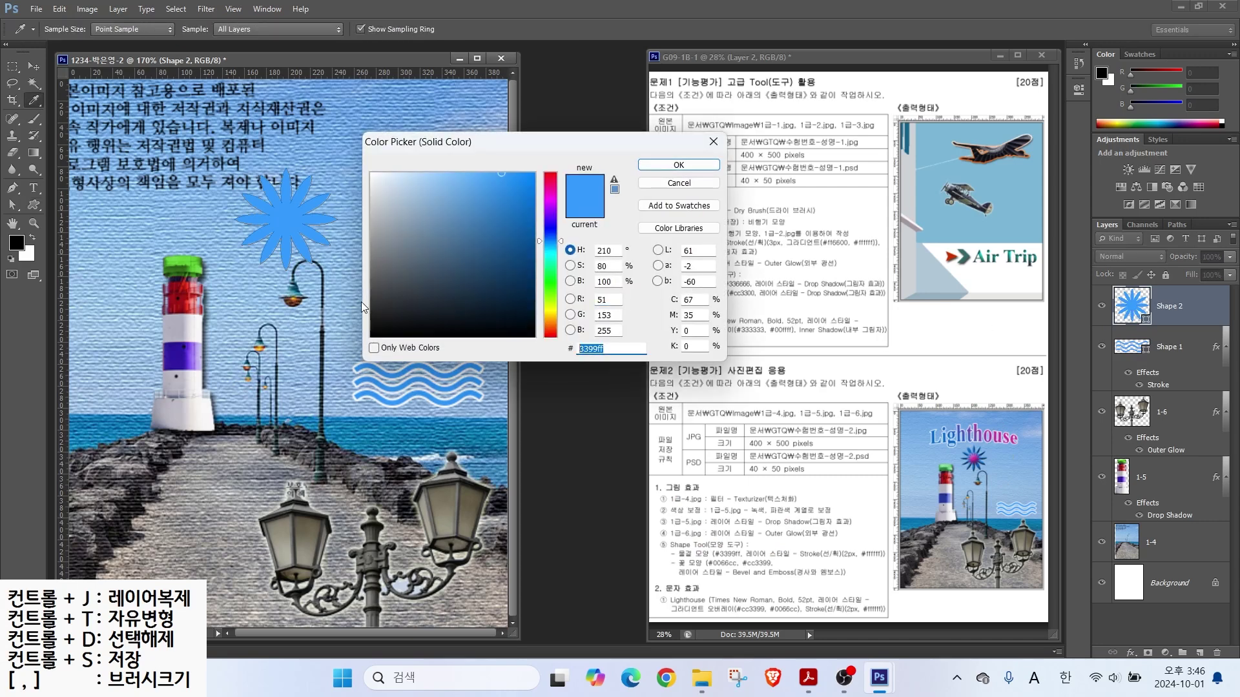
text(0066cc)
key(Return)
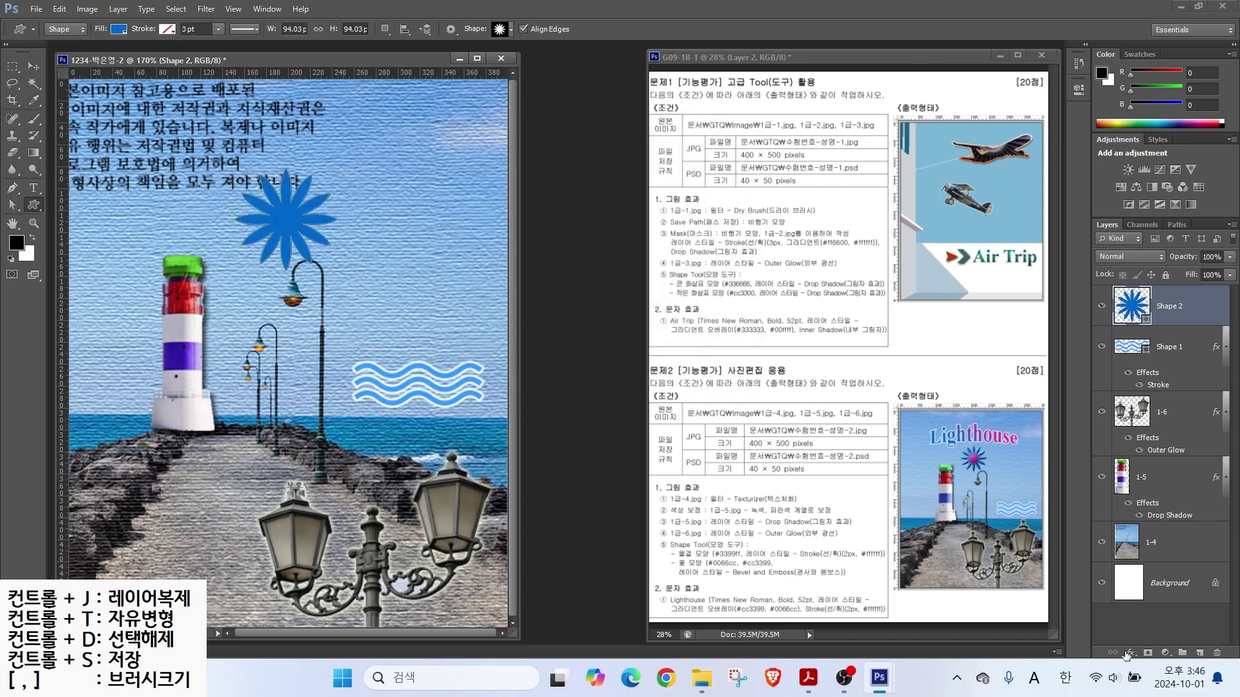
click(1129, 653)
click(1149, 493)
click(901, 295)
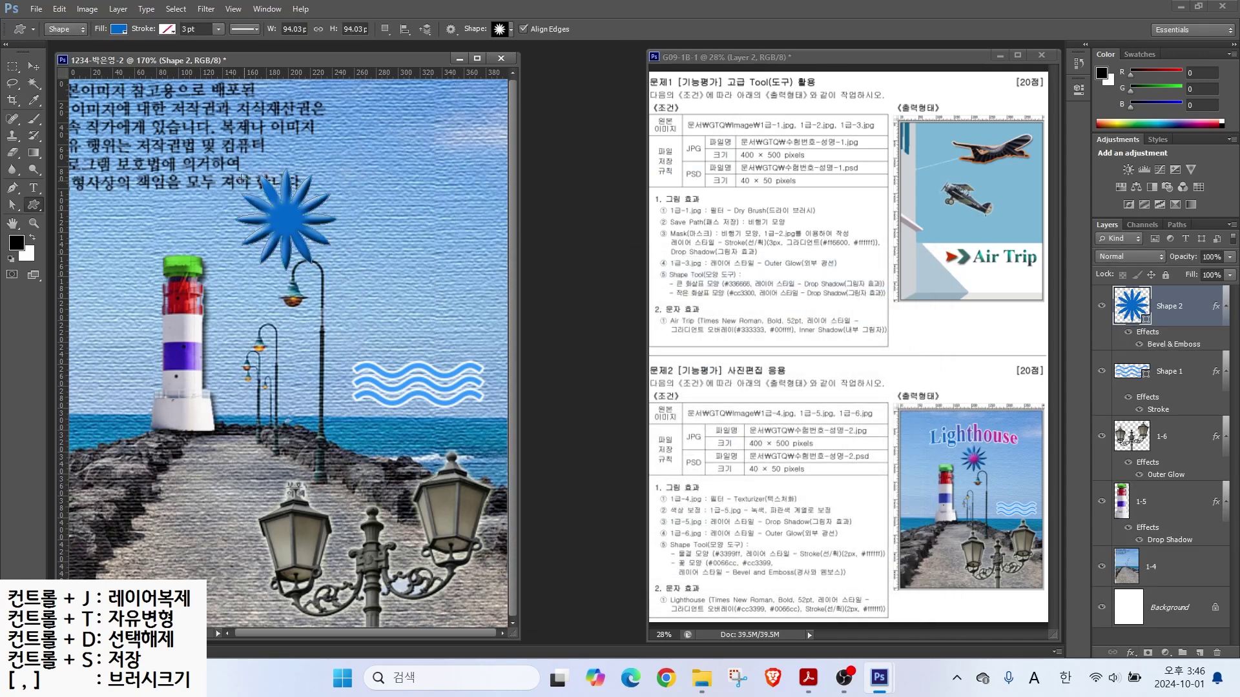
Step: Duplicate the starburst and recolour the copy magenta #cc3399
click(1130, 309)
key(ctrl+j)
click(1133, 315)
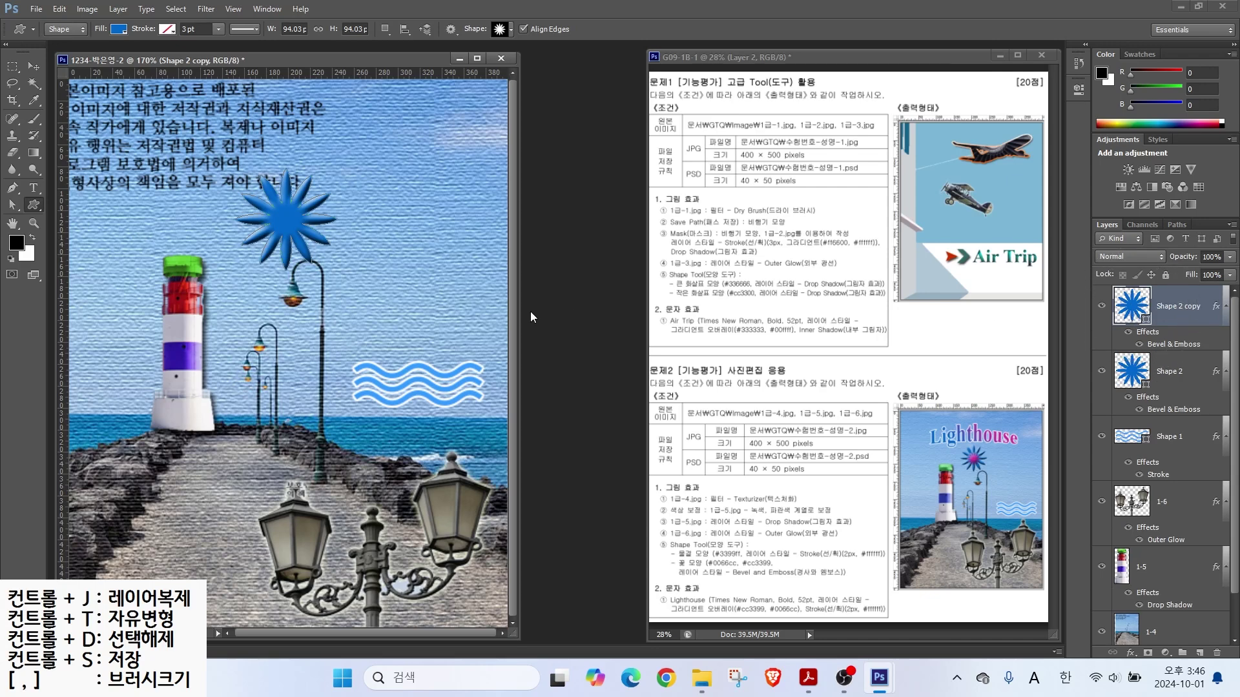
double_click(1130, 309)
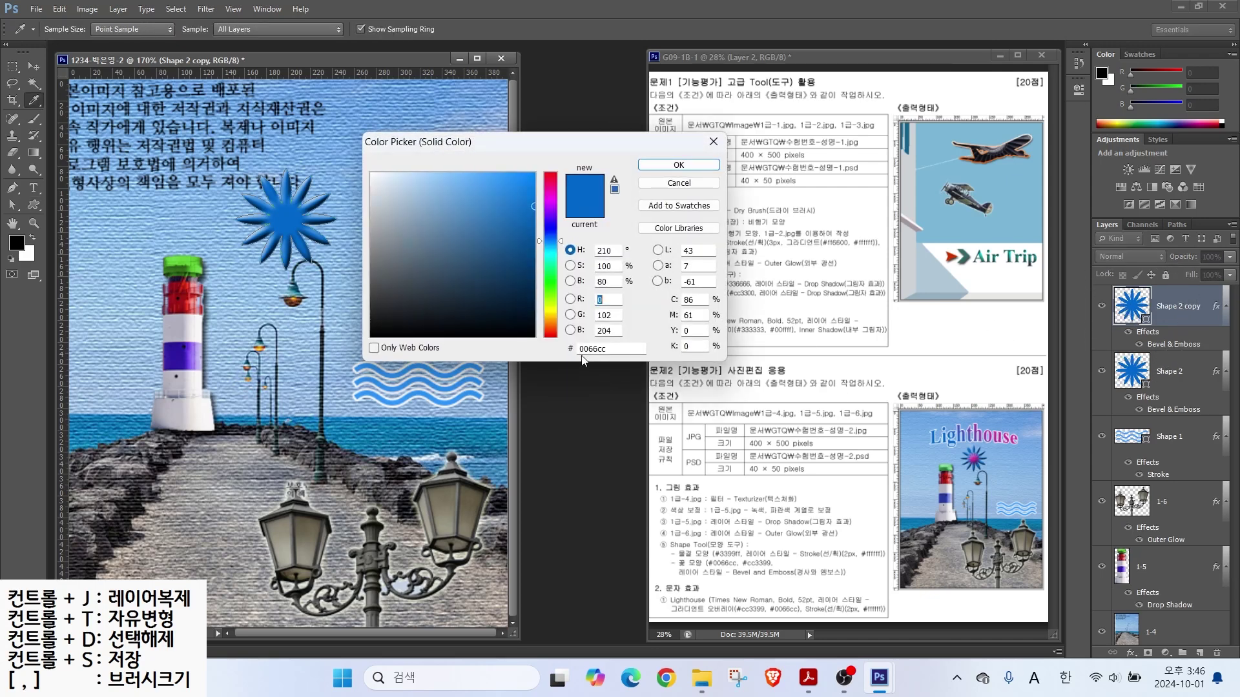
drag(614, 348, 453, 352)
text(cc3399)
key(Return)
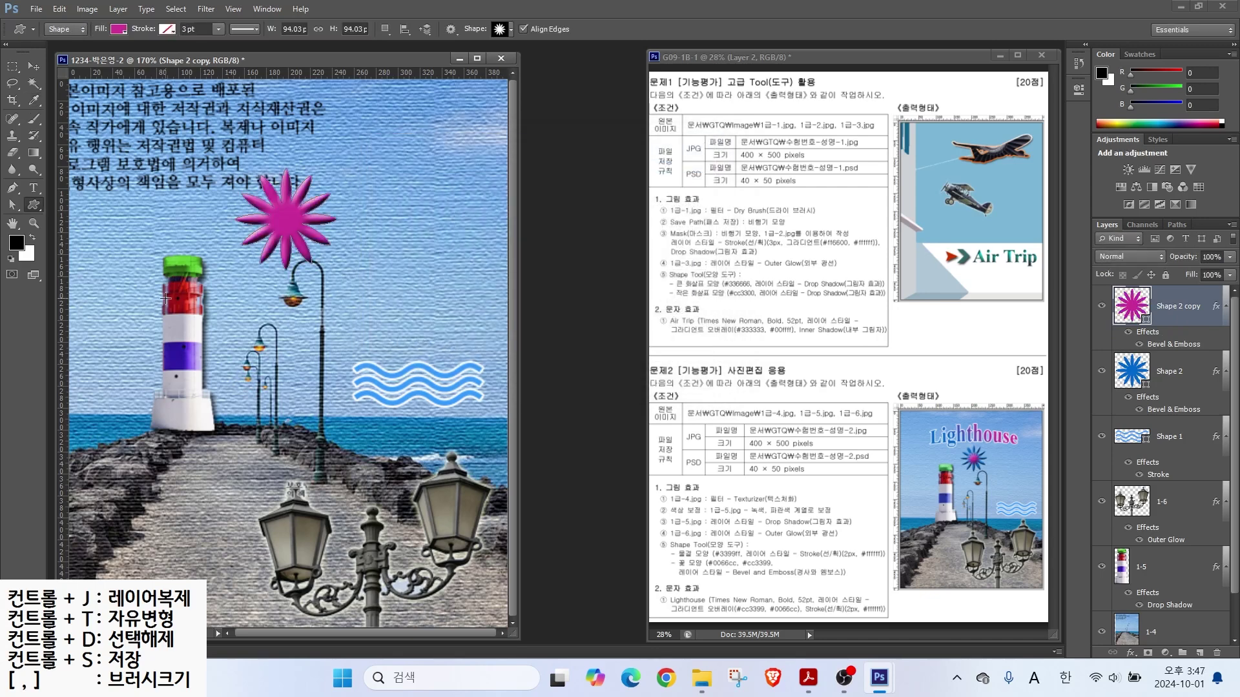
Step: Shrink the magenta copy to about 45 percent with Free Transform
key(ctrl+t)
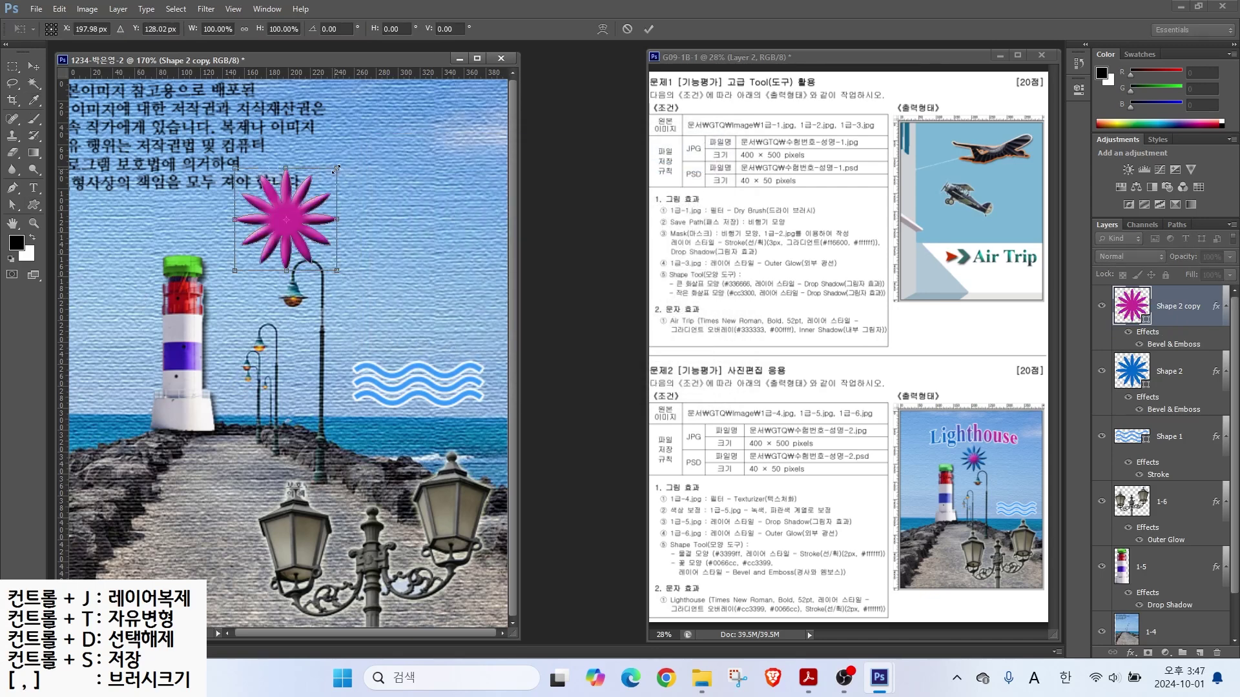
drag(337, 168, 304, 219)
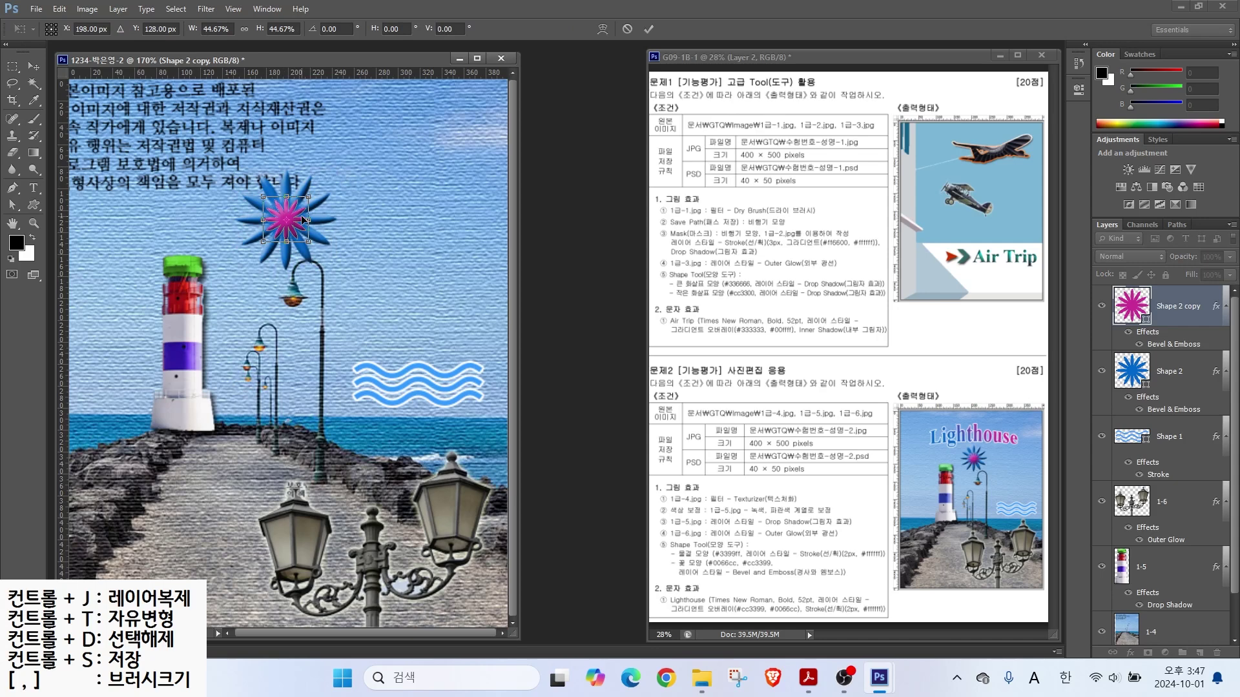
key(Return)
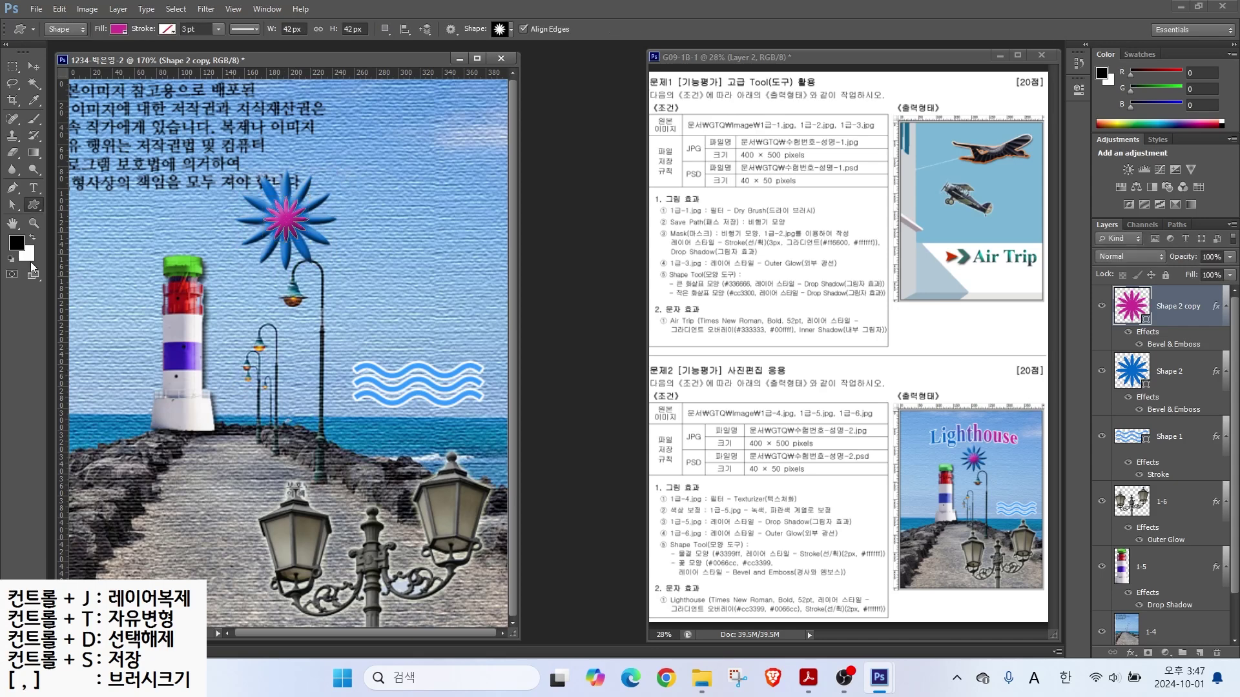
Step: Type the title 'LIghthouse' near the top of the poster
click(34, 187)
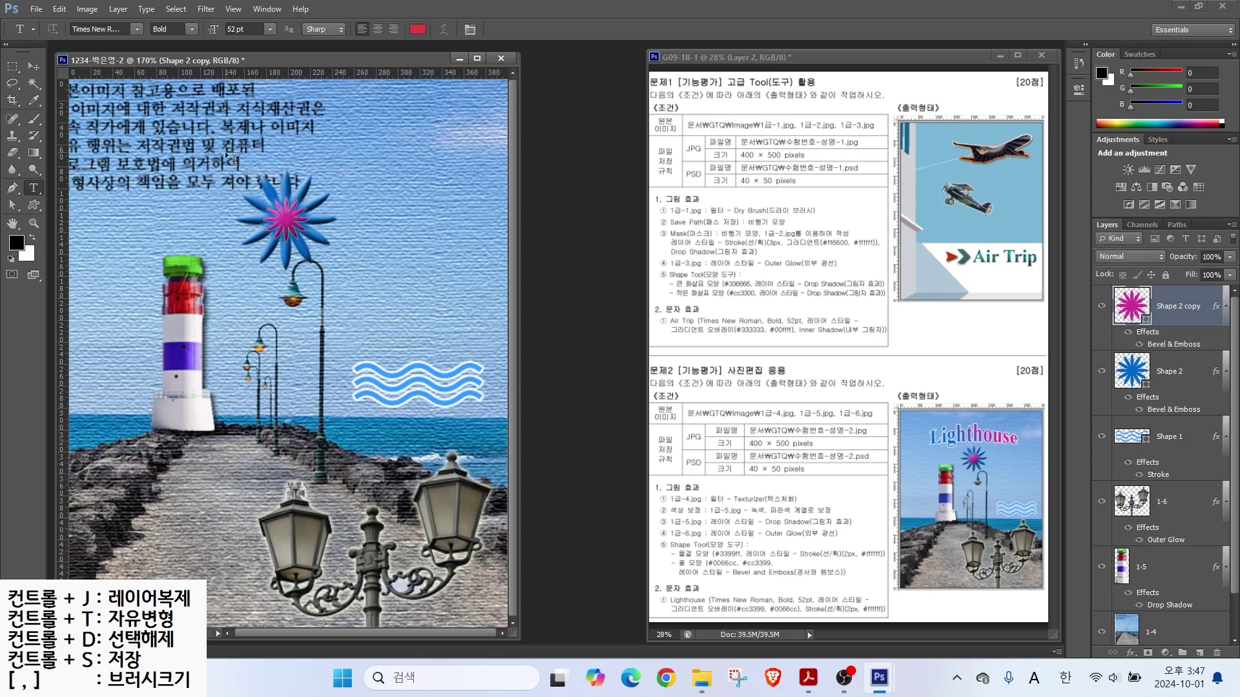
click(219, 162)
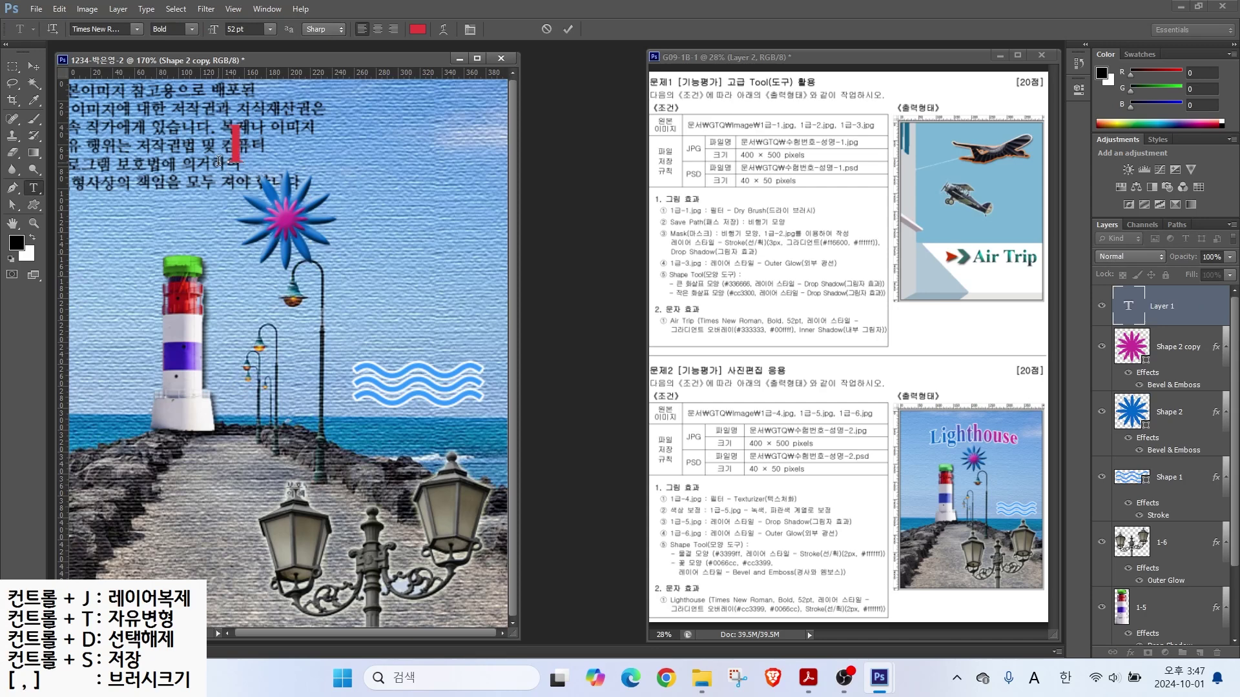
text(LIghthouse)
key(ctrl+Return)
click(137, 29)
click(142, 33)
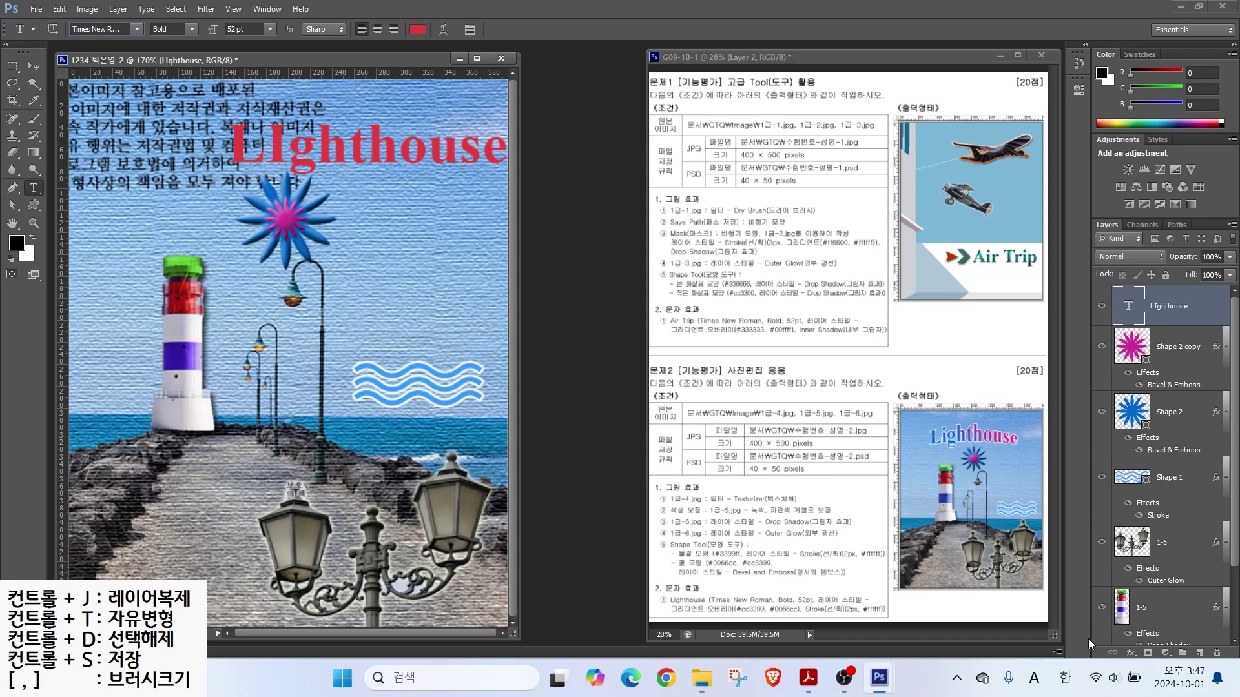
Step: Add a Gradient Overlay to the title with its left stop set to #cc3399
click(1130, 653)
click(1162, 589)
click(721, 349)
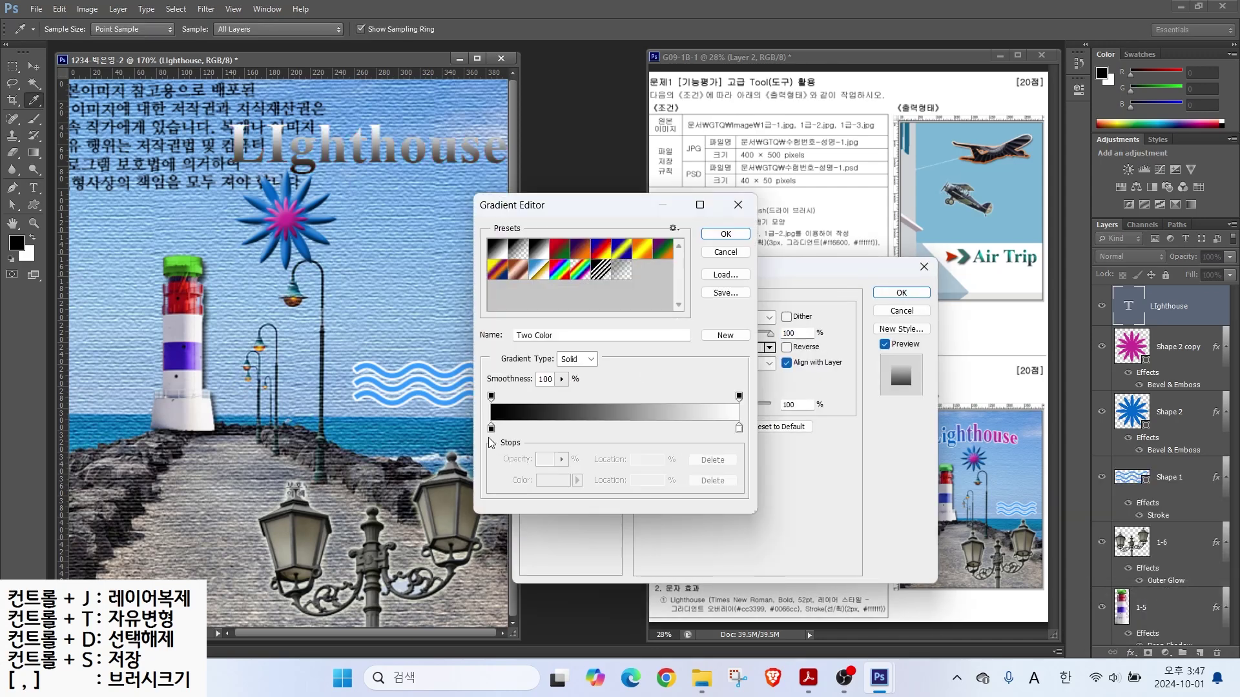
click(492, 430)
double_click(491, 430)
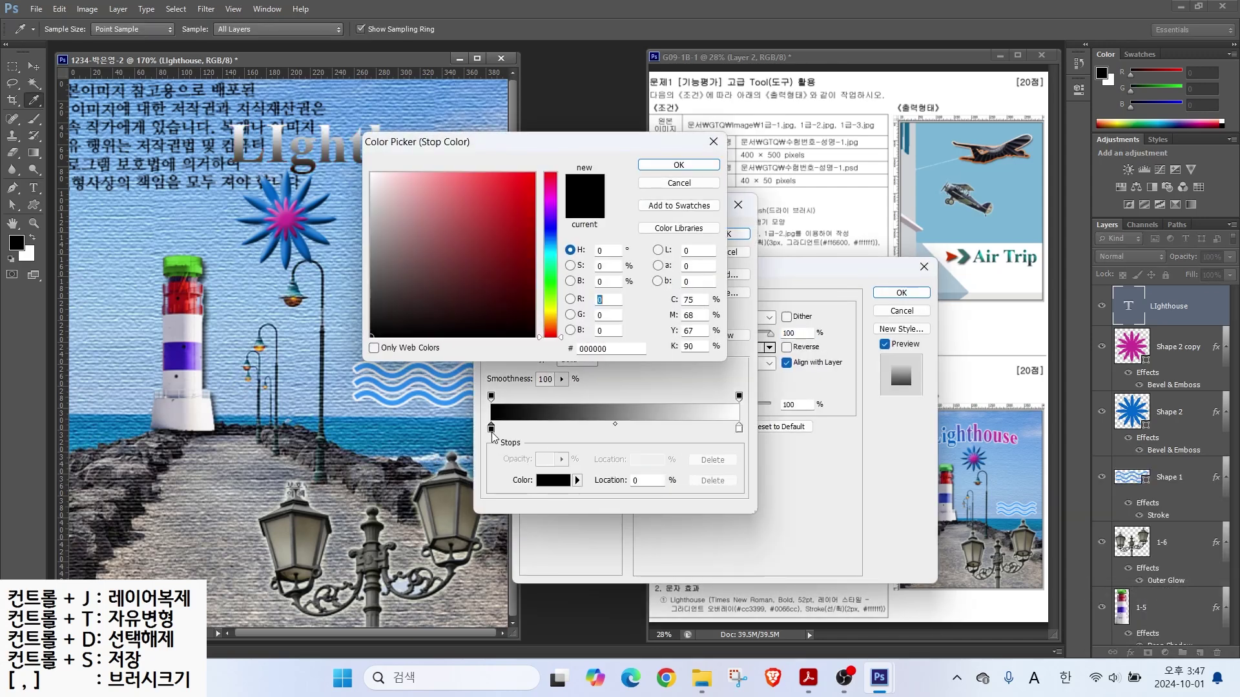
double_click(603, 349)
text(cc3399)
key(Return)
Step: Set the gradient's right stop to #0066cc and its angle near 0
click(739, 427)
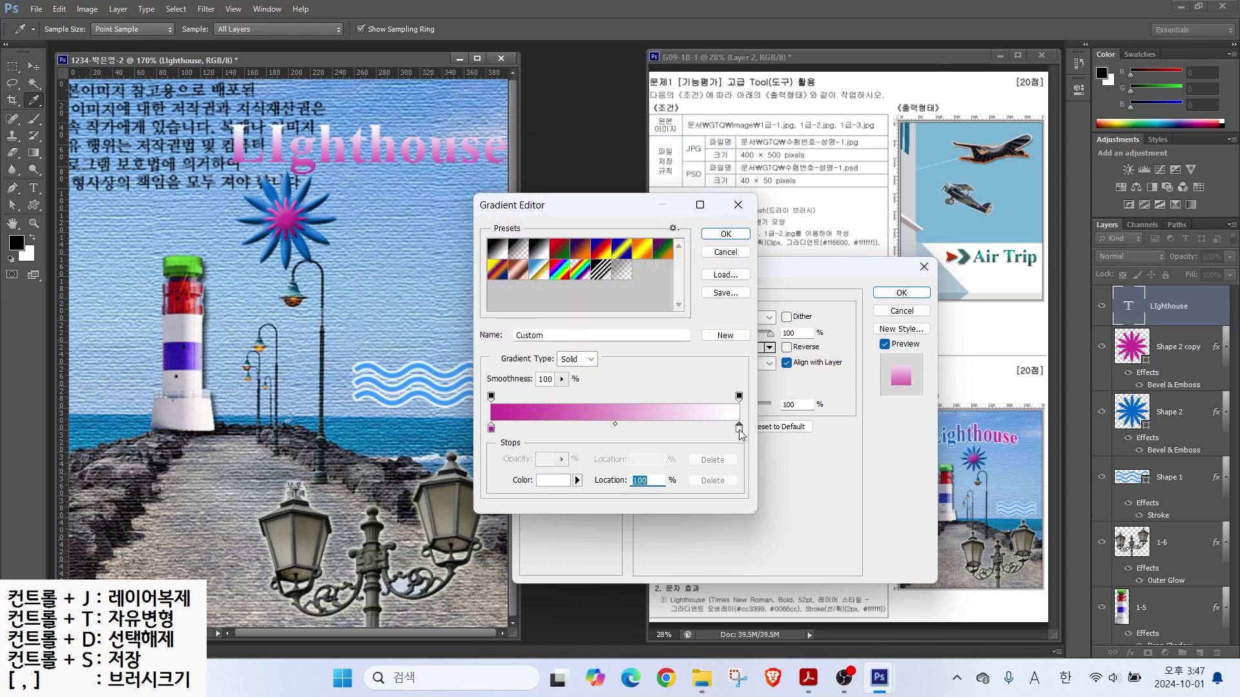
click(543, 482)
double_click(607, 349)
text(0066cc)
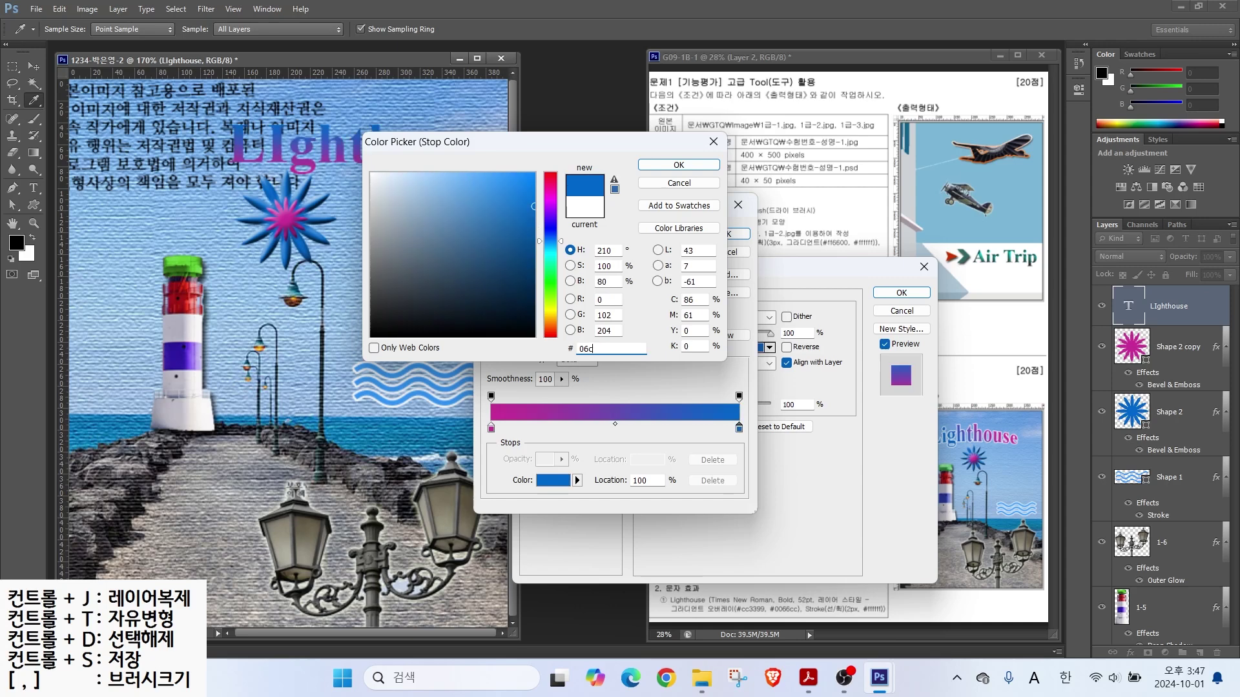
key(Return)
click(744, 237)
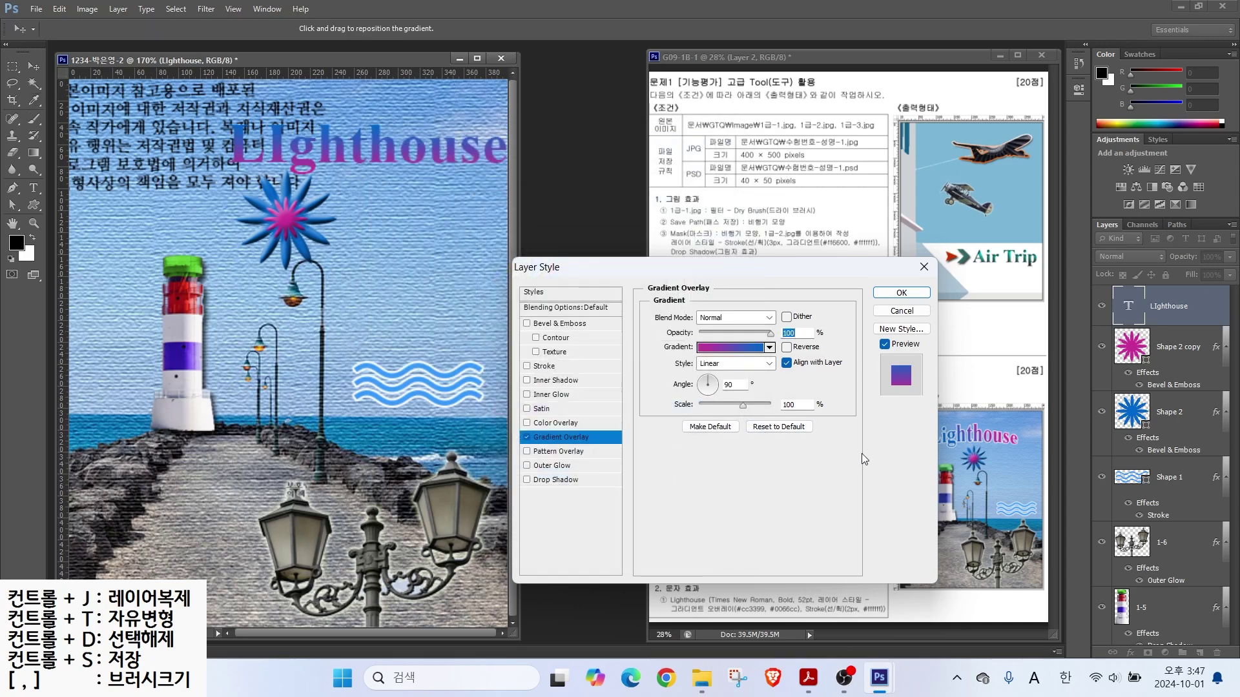
key(alt)
drag(1003, 432, 1052, 412)
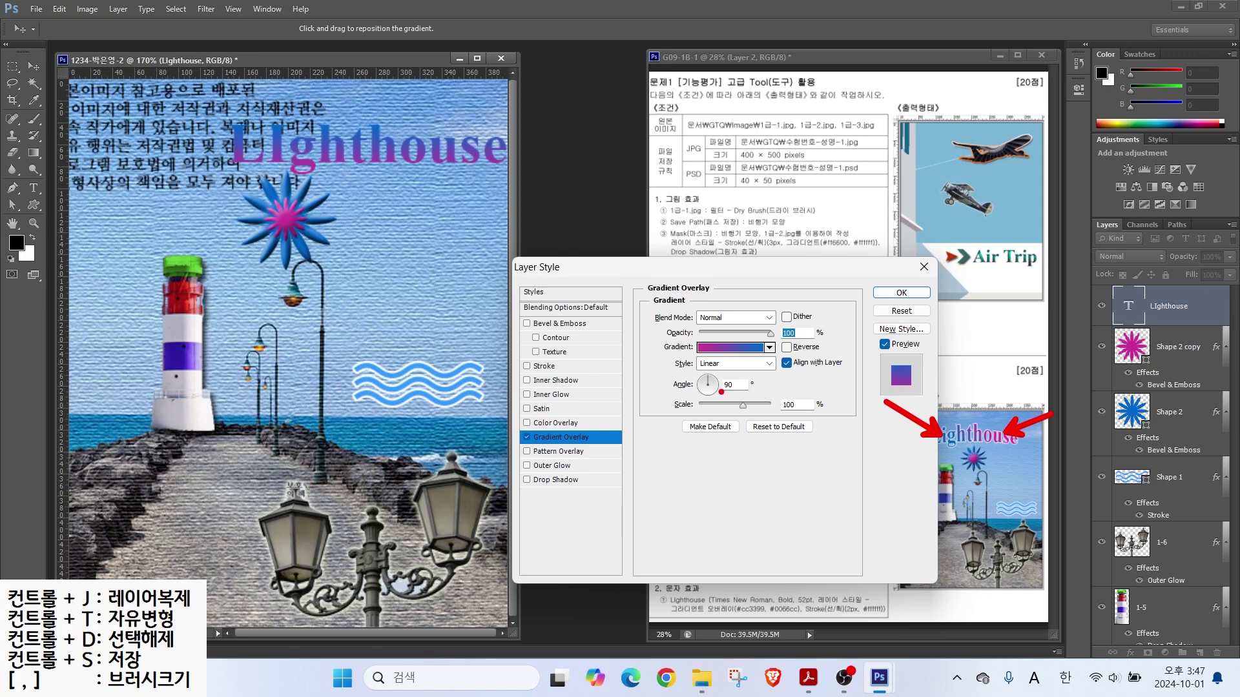
mouse_move(732, 393)
mouse_down()
mouse_move(676, 402)
mouse_move(731, 365)
mouse_move(729, 408)
mouse_up()
double_click(728, 385)
text(3)
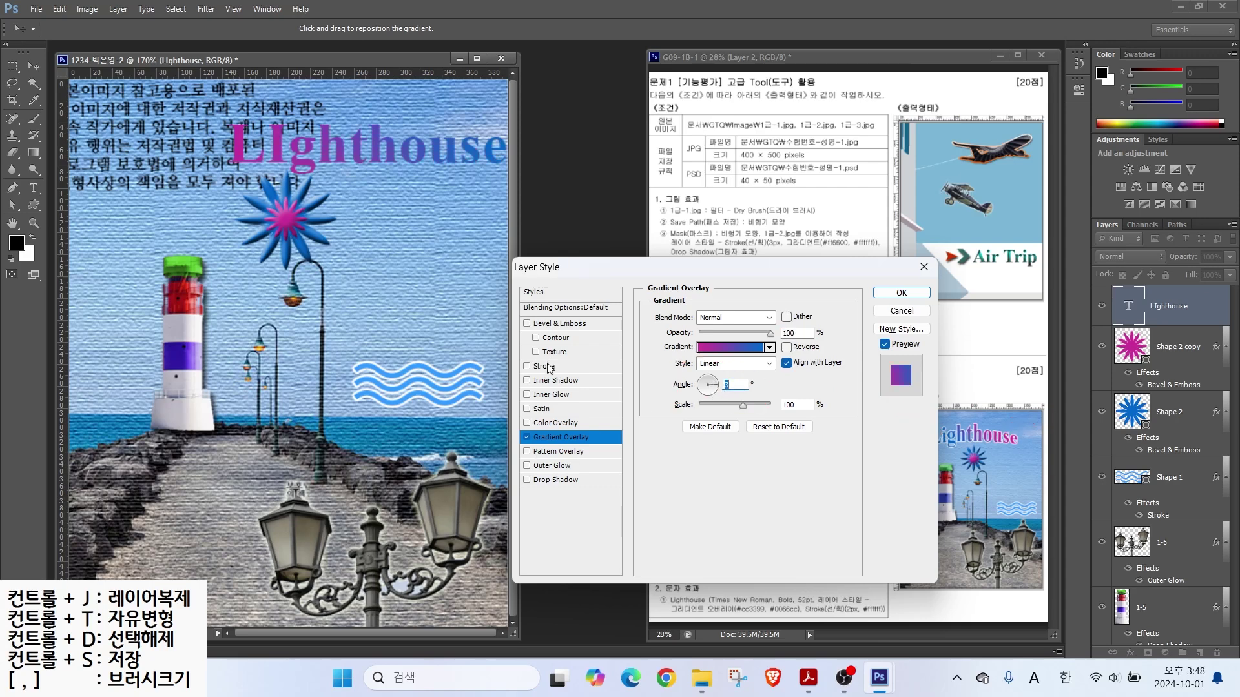
Step: Add a white Stroke to the title and accept the layer style
click(546, 366)
click(679, 406)
click(382, 162)
click(664, 164)
click(901, 293)
Step: Move the title up and to the left into place
key(v)
mouse_move(346, 158)
mouse_down()
mouse_move(274, 147)
mouse_move(266, 163)
mouse_up()
mouse_move(752, 595)
mouse_down()
mouse_move(797, 568)
mouse_move(882, 561)
mouse_up()
drag(922, 448, 1029, 450)
mouse_move(929, 433)
mouse_down()
mouse_move(974, 416)
mouse_move(1012, 437)
mouse_up()
key(Escape)
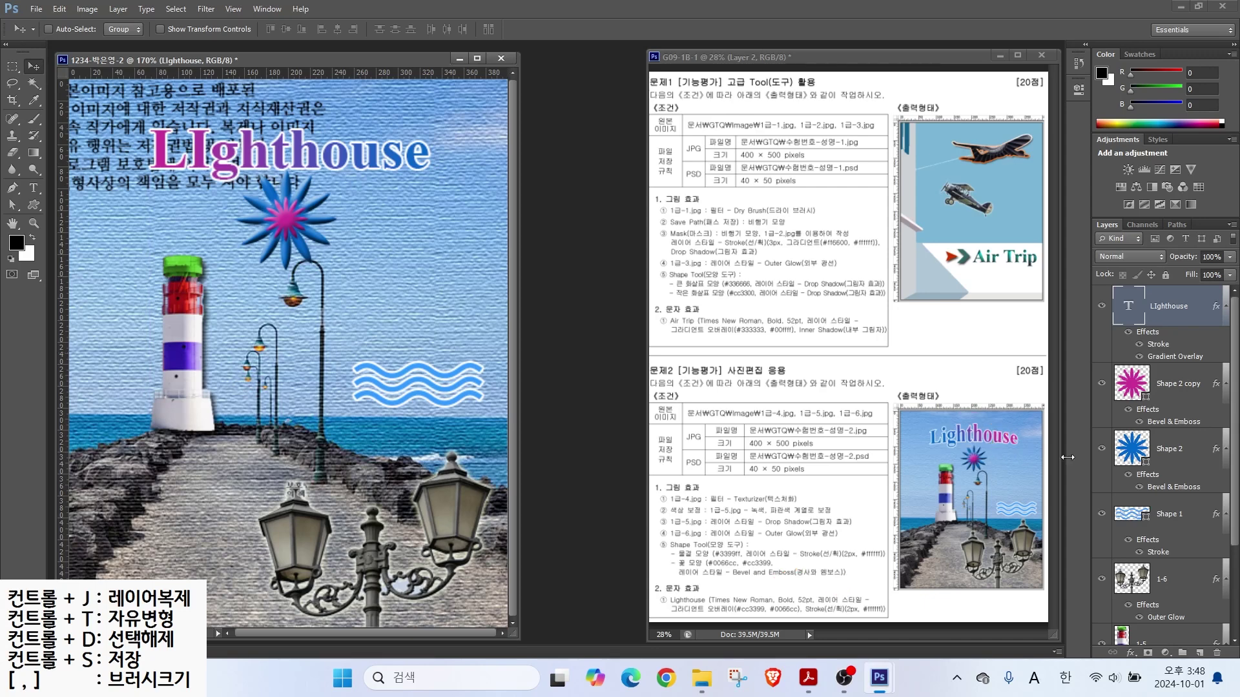
drag(1092, 283, 1207, 327)
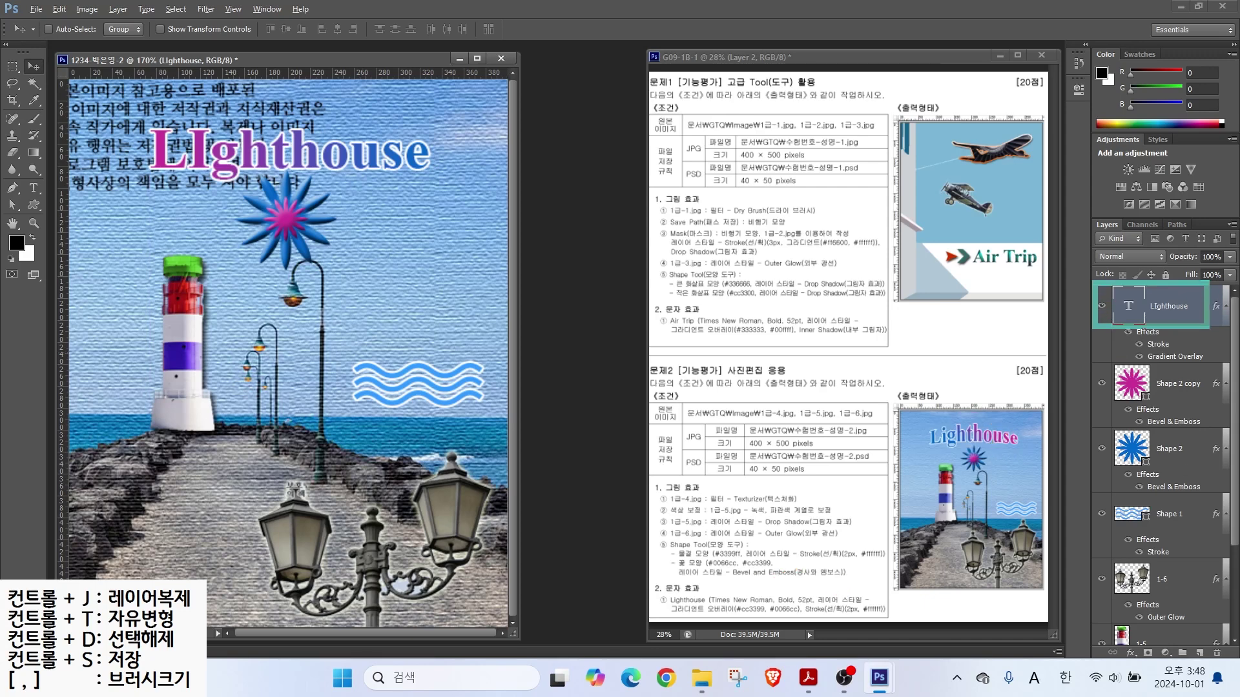
drag(58, 170, 33, 194)
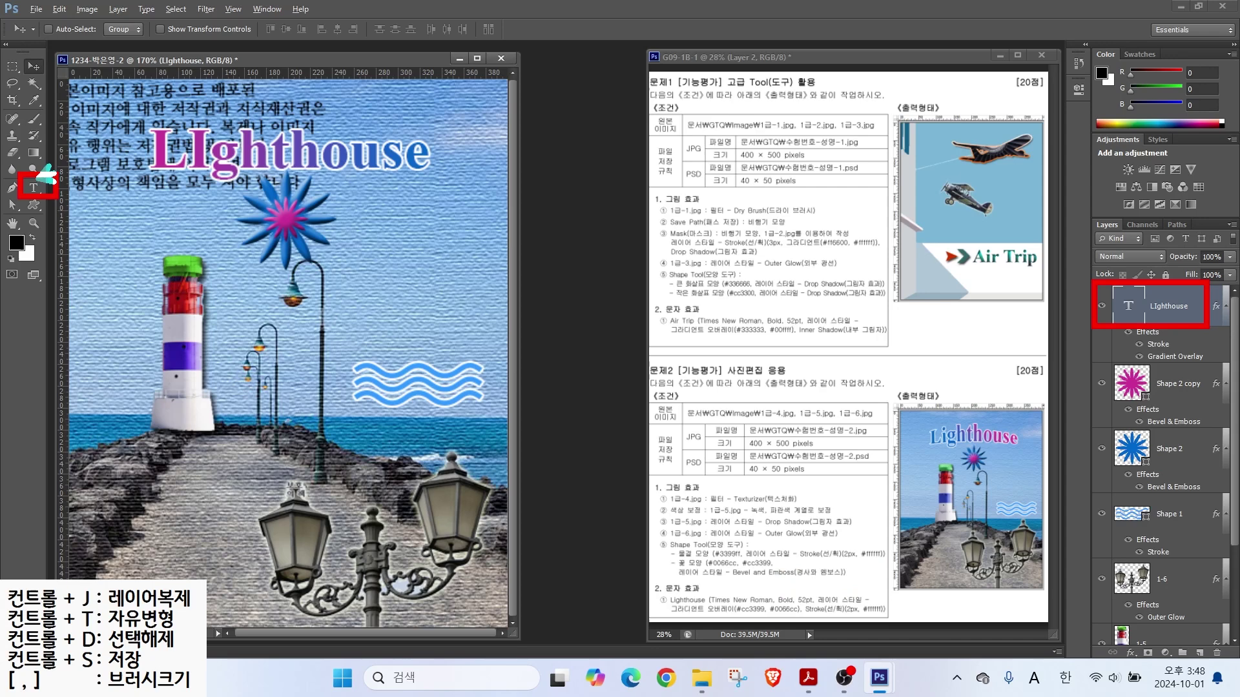
key(Escape)
Step: Warp the LIghthouse title with the Arc Upper style at a +20 bend
click(36, 190)
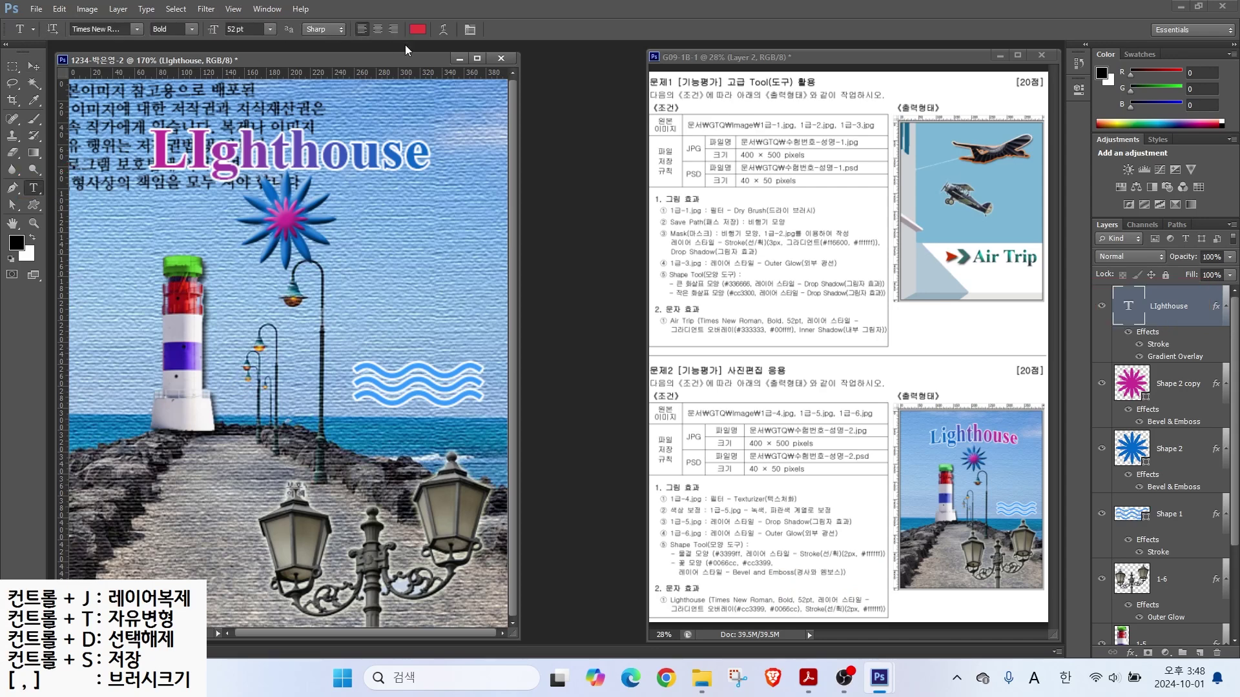
click(439, 36)
click(461, 279)
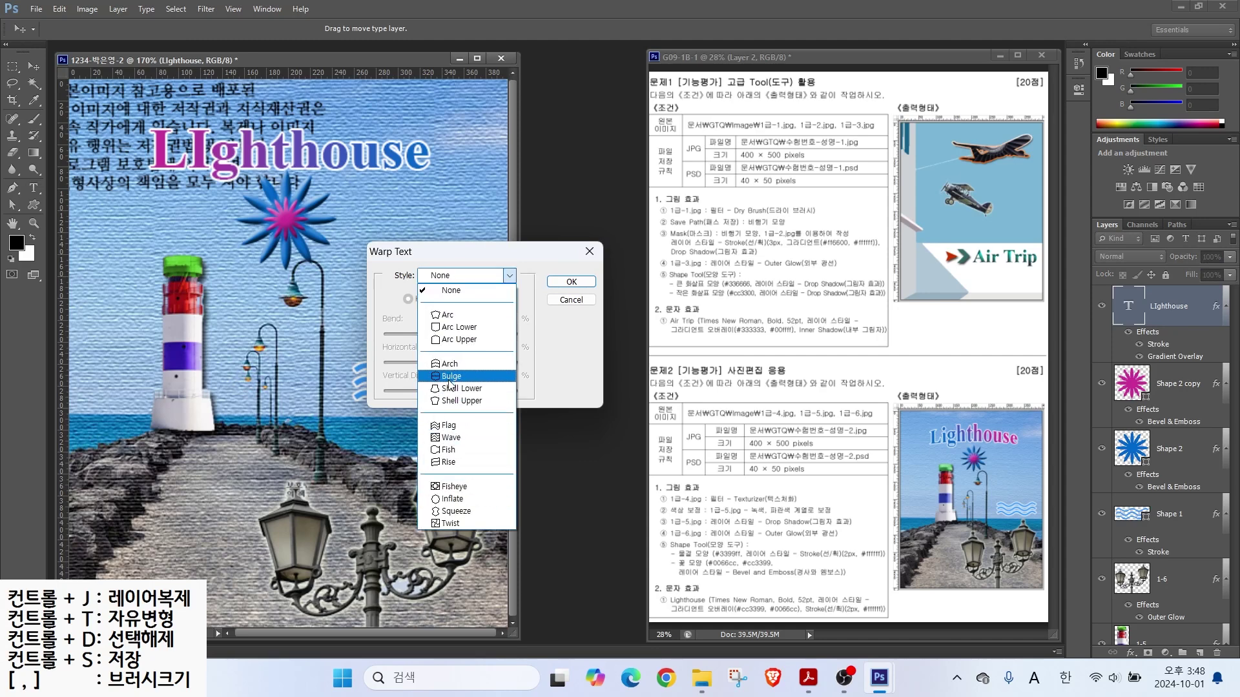
click(453, 340)
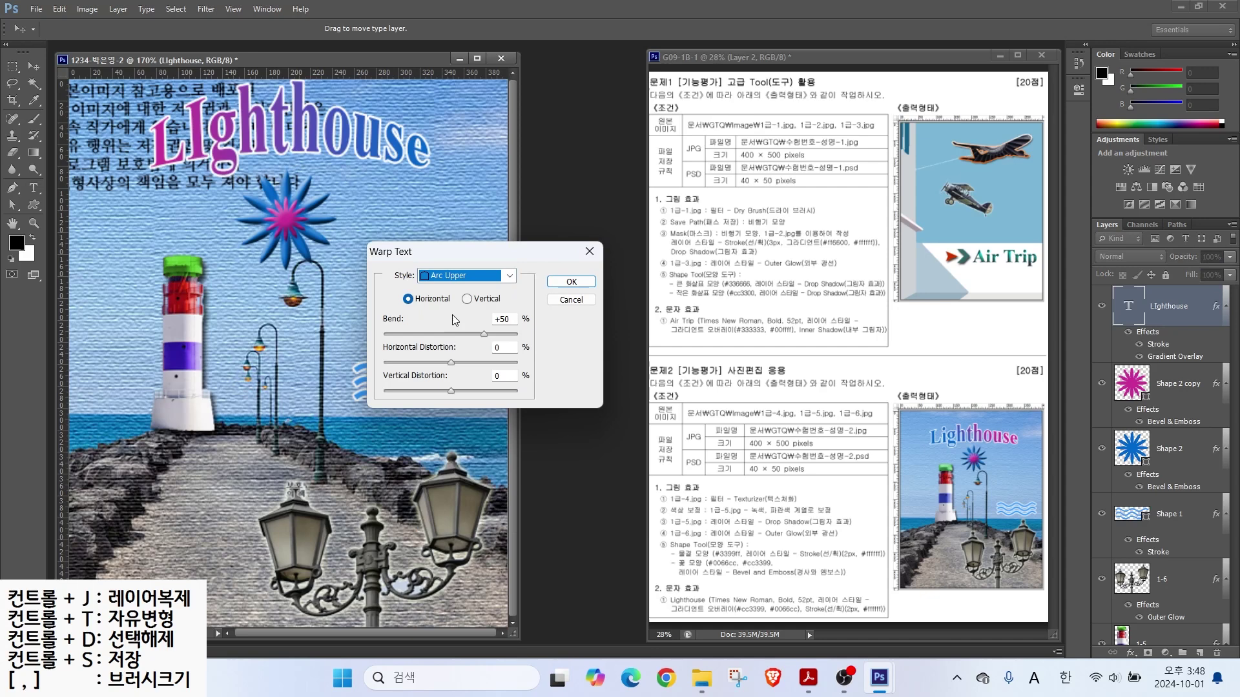
click(470, 333)
click(464, 333)
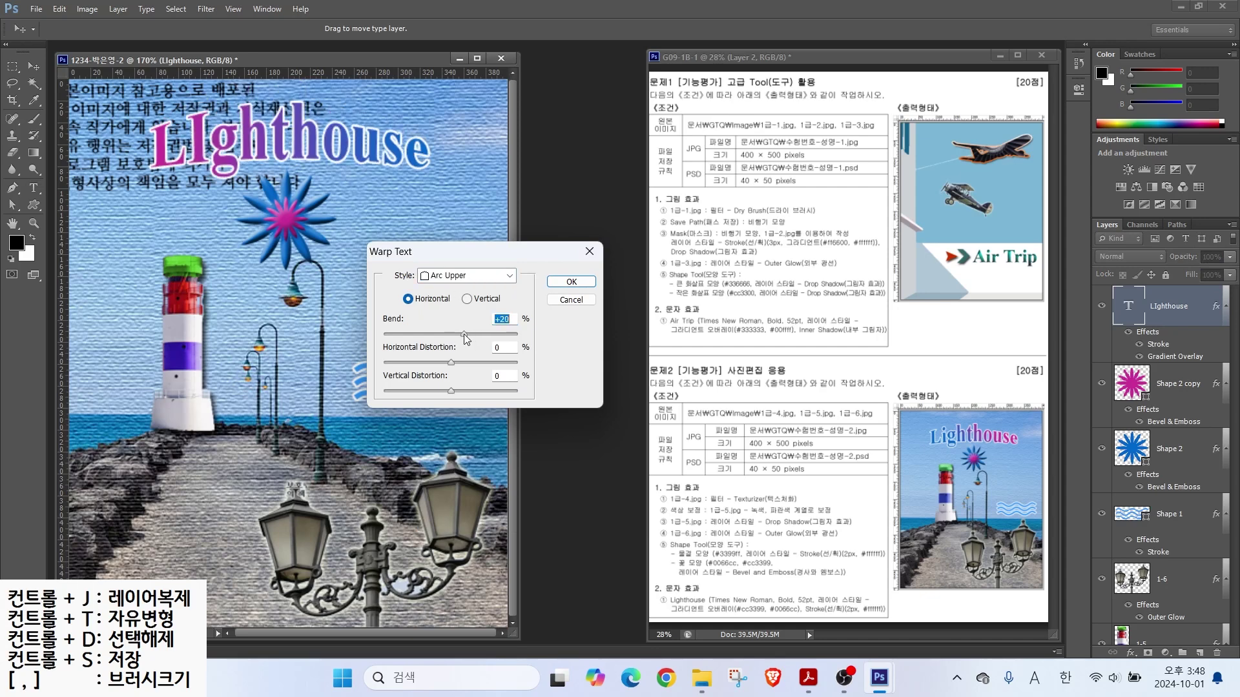
click(570, 281)
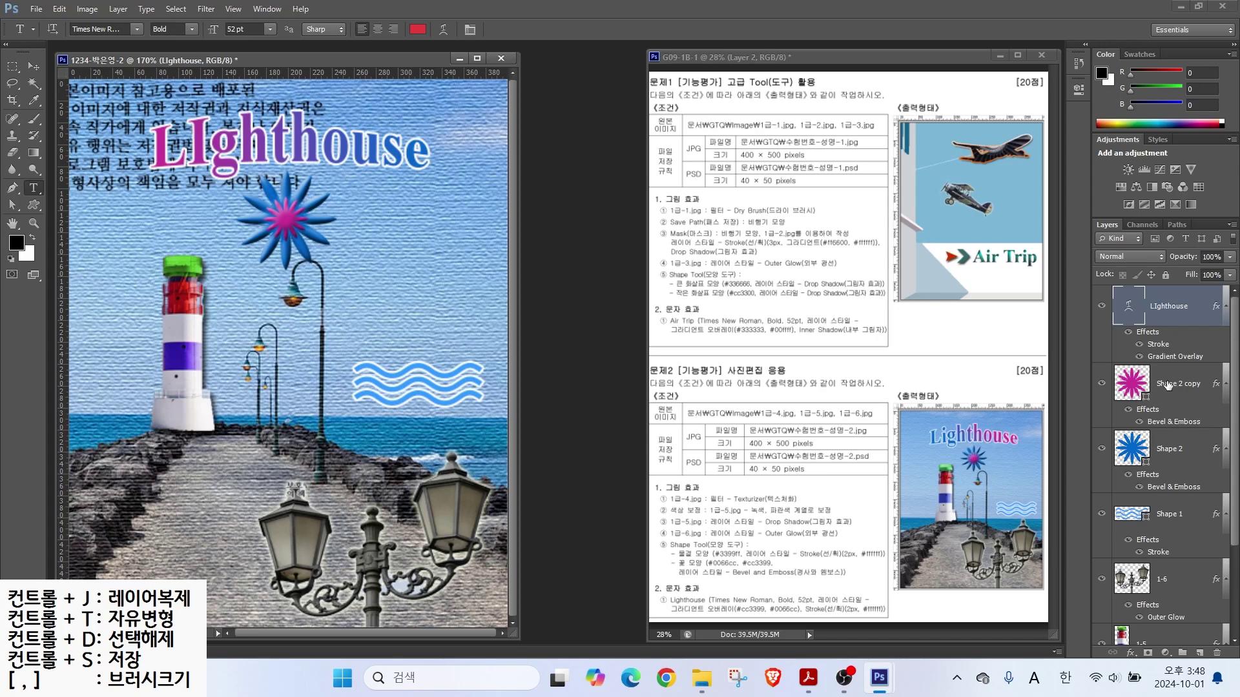
Step: Save the poster as a JPEG in the GTQ folder, accepting the quality settings
drag(1096, 354, 1182, 385)
drag(1105, 395, 1163, 424)
drag(1111, 476, 1146, 490)
drag(1075, 461, 1148, 489)
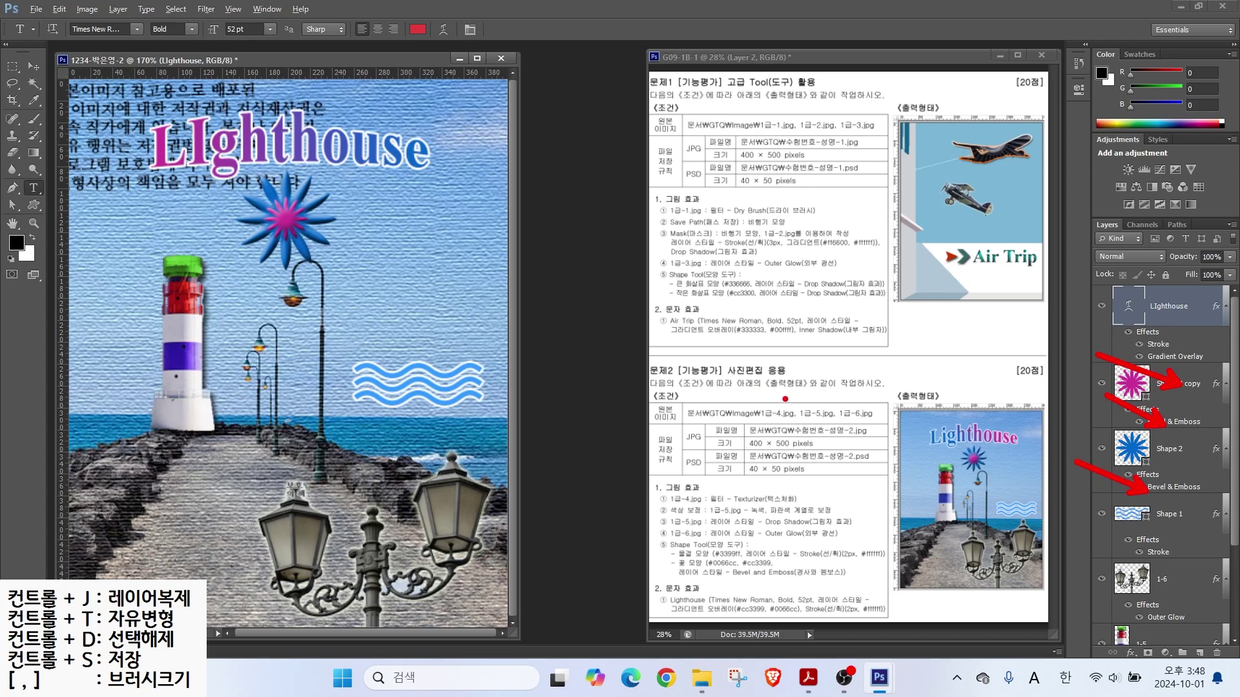
mouse_move(819, 456)
mouse_down()
mouse_move(711, 440)
mouse_move(817, 406)
mouse_move(815, 456)
mouse_up()
mouse_move(684, 434)
mouse_down()
mouse_move(725, 428)
mouse_move(716, 436)
mouse_up()
key(Escape)
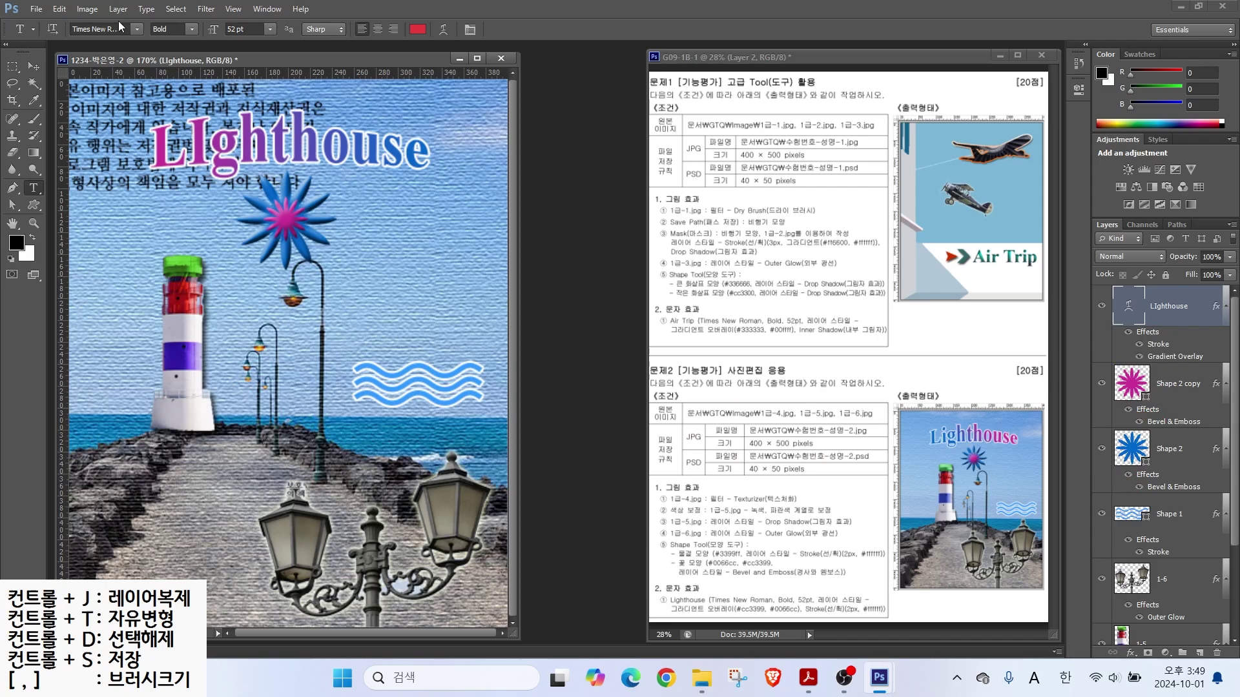
click(36, 9)
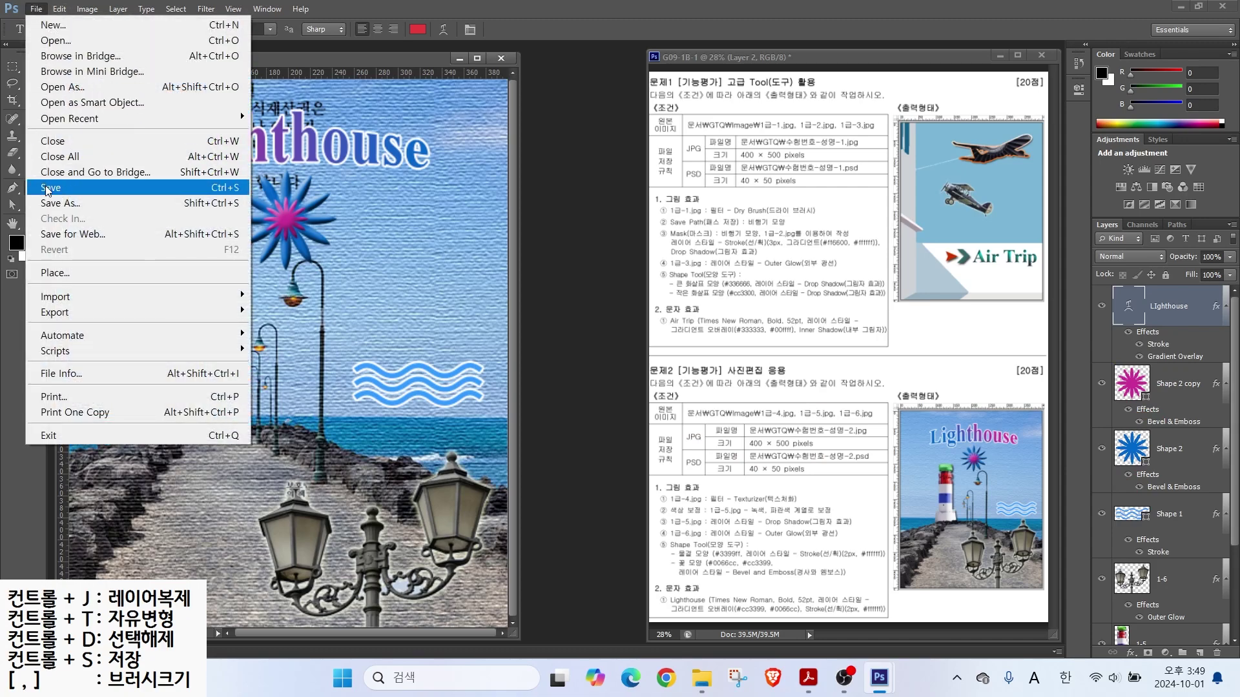
click(60, 203)
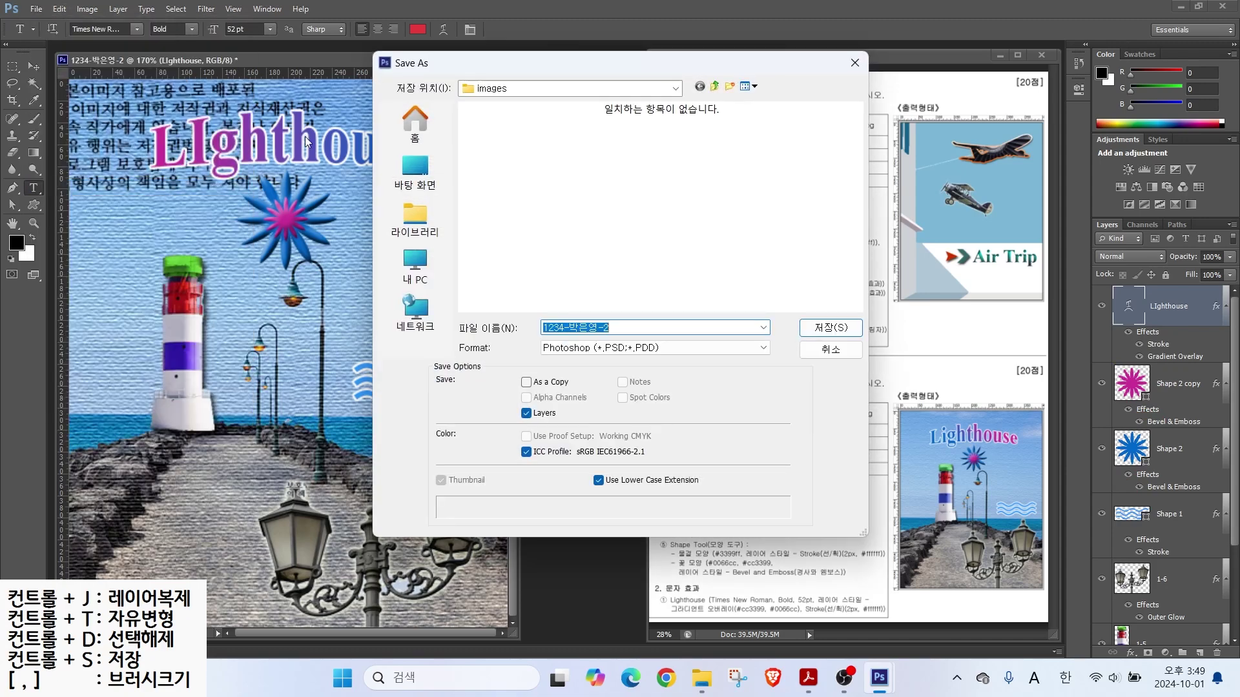
click(714, 86)
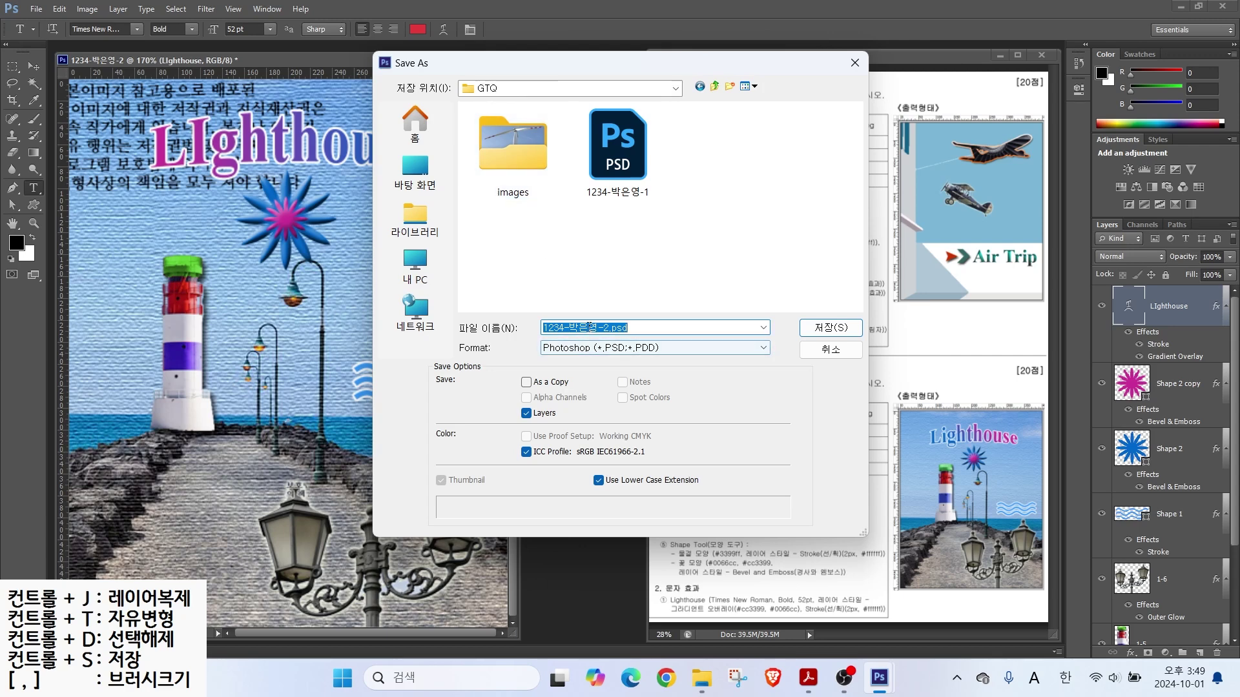
click(572, 354)
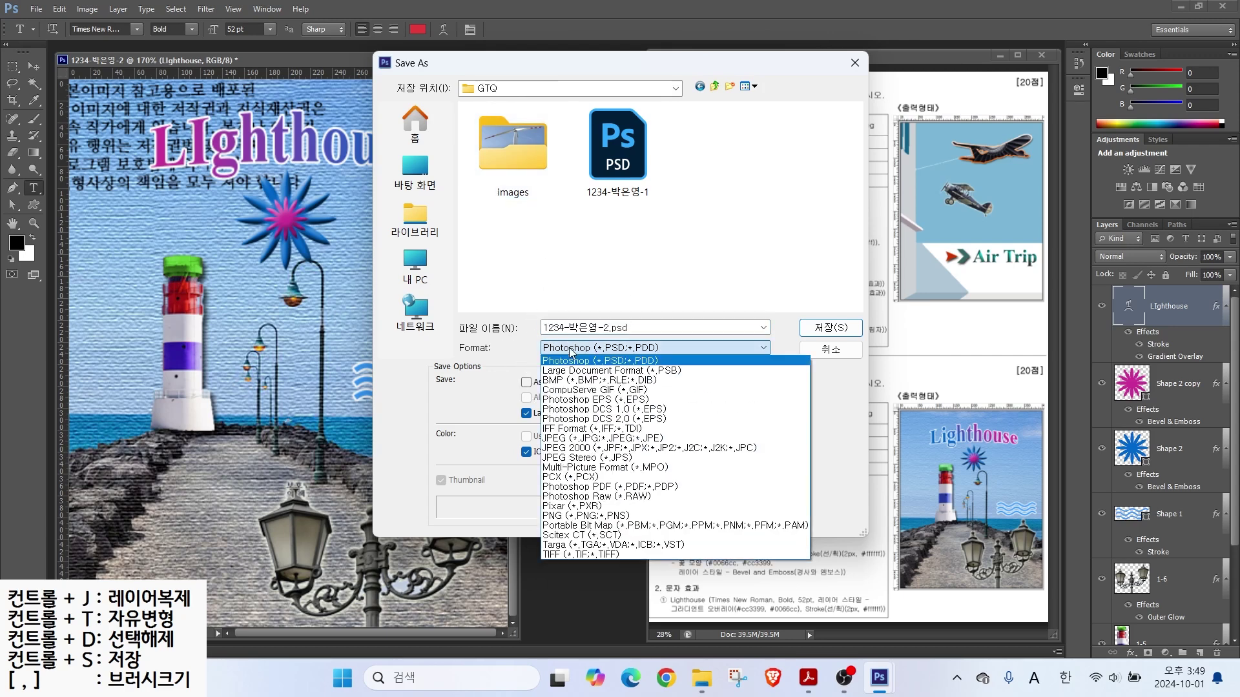
click(552, 439)
click(830, 327)
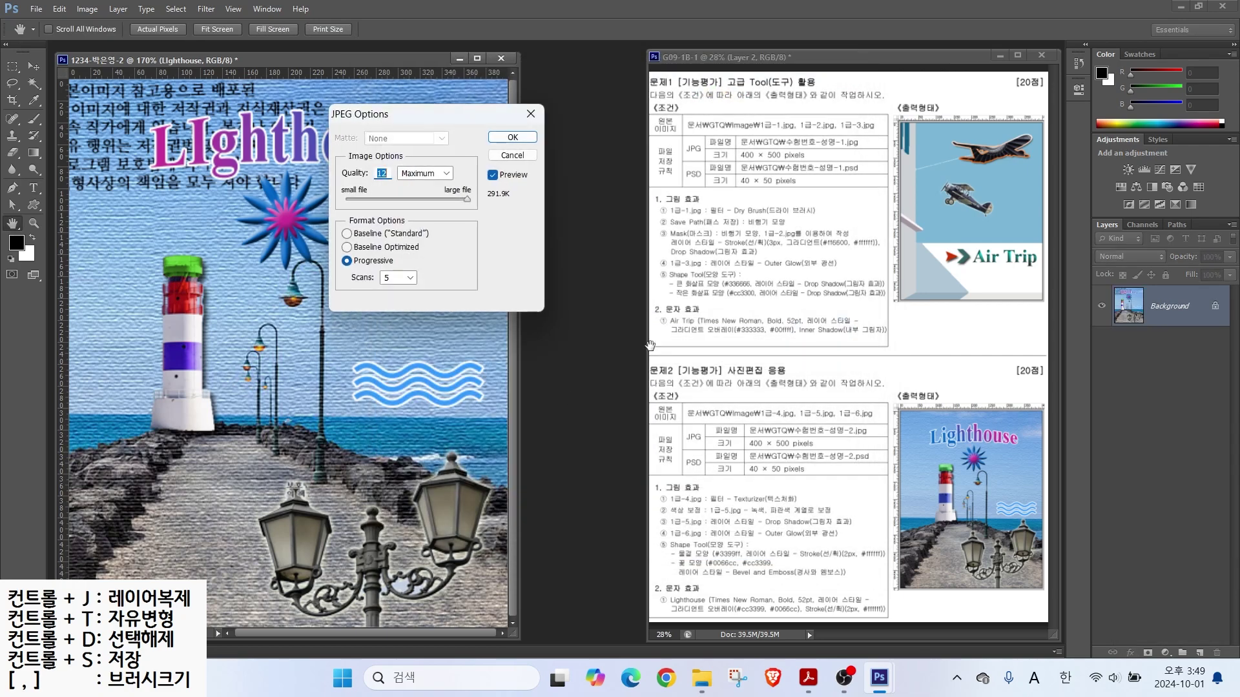
click(512, 136)
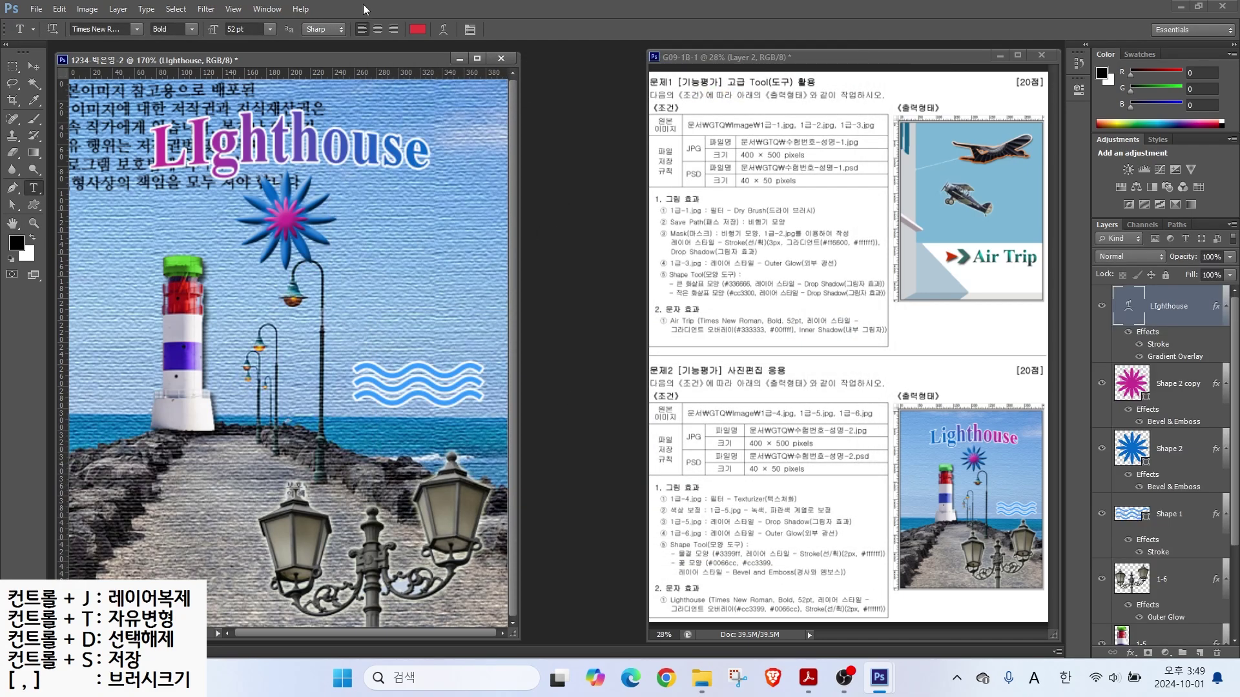
Step: Resize the image to a width of 40 pixels
click(87, 9)
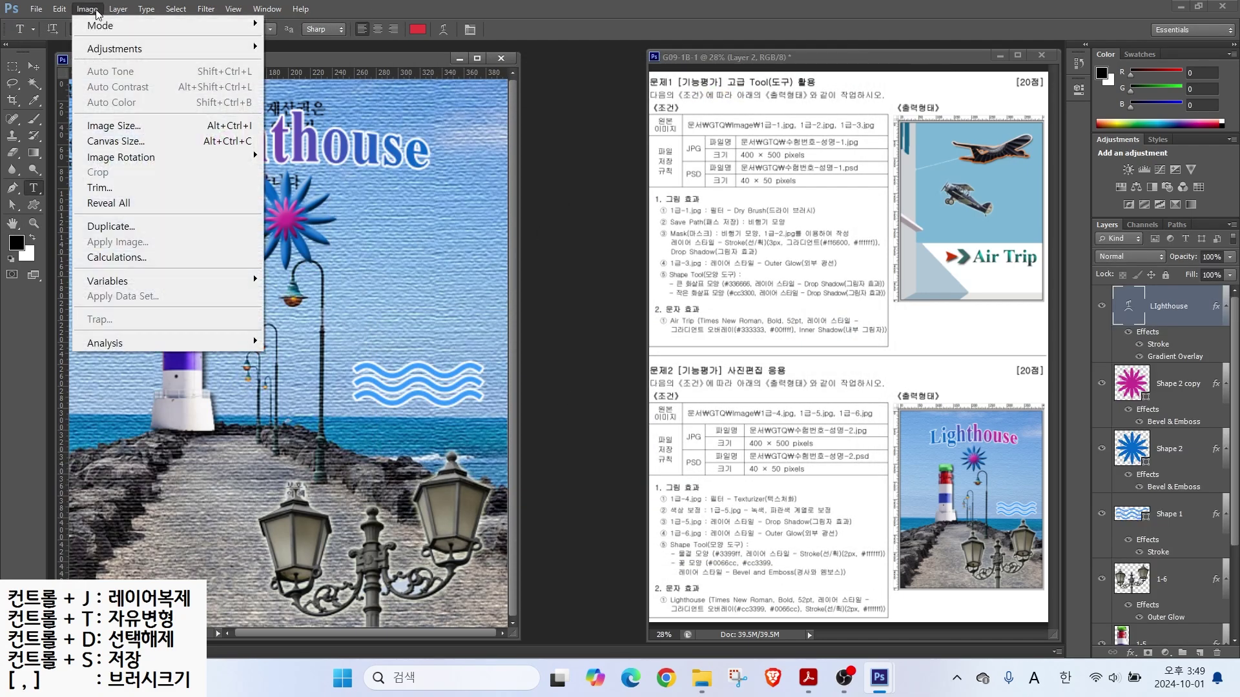
click(119, 125)
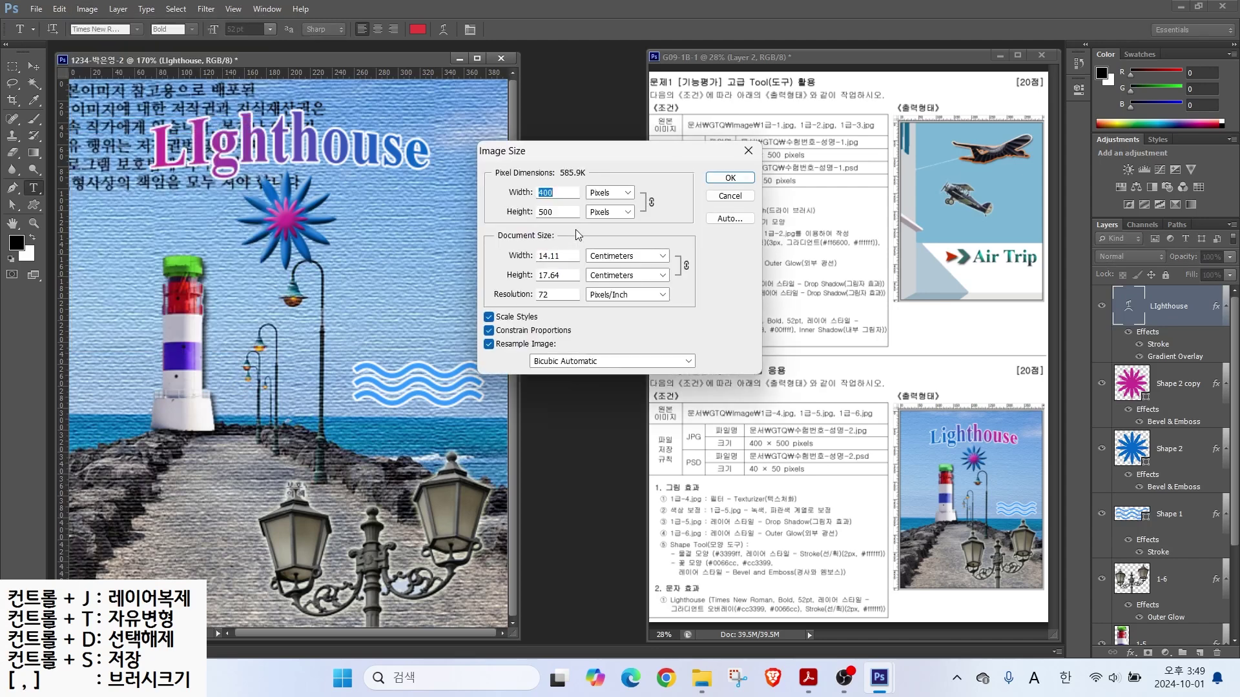
text(40)
key(Return)
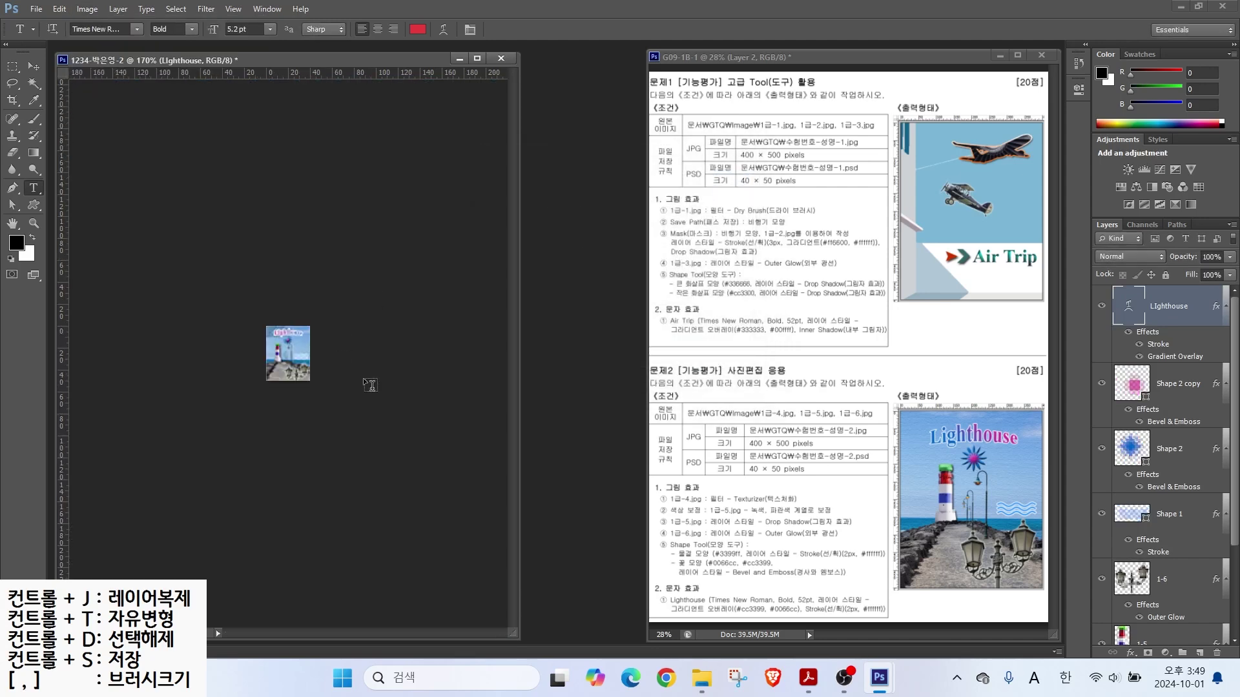
Step: Save the resized image as a PSD
click(36, 9)
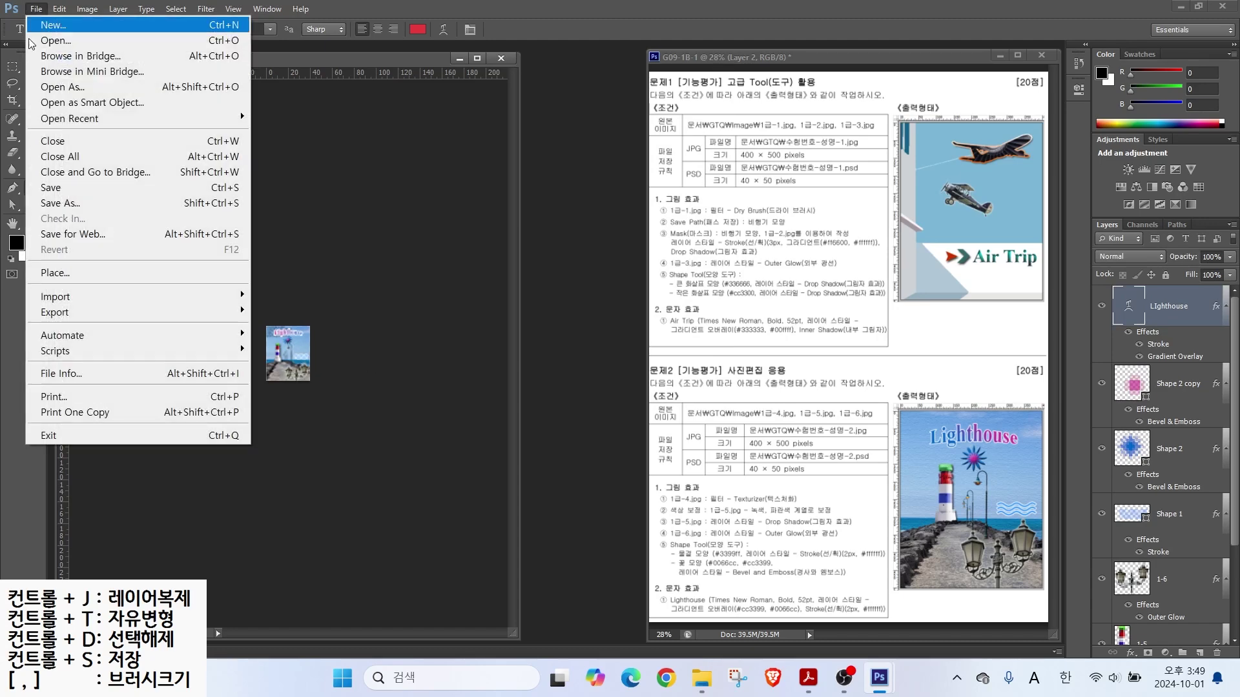
click(61, 187)
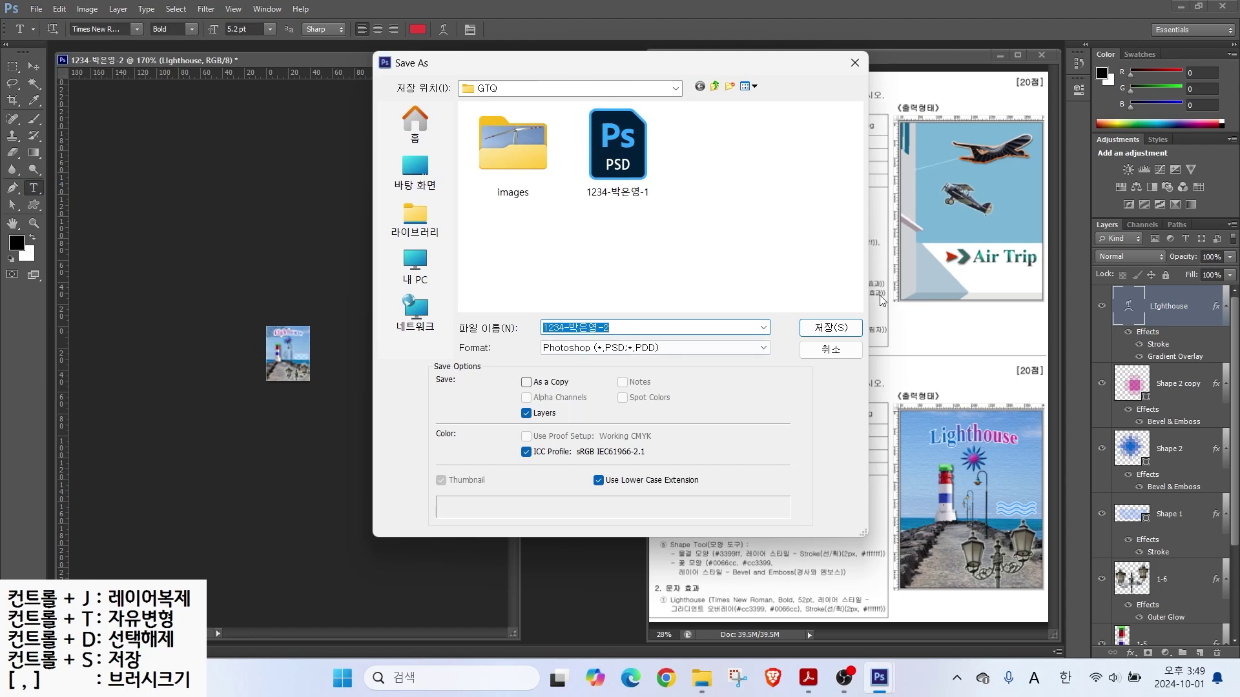
click(831, 327)
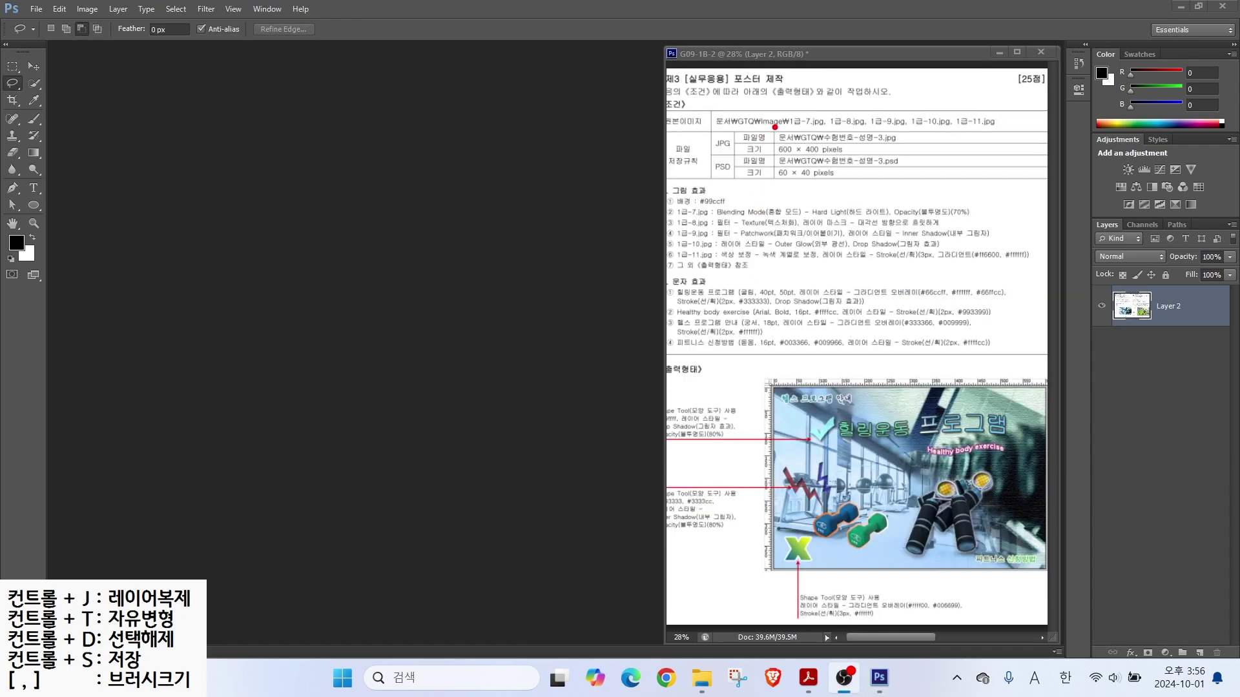
Step: Create a 600×400 px, 72 ppi document named with the exam number and candidate's name
drag(763, 122, 876, 161)
drag(858, 211, 814, 166)
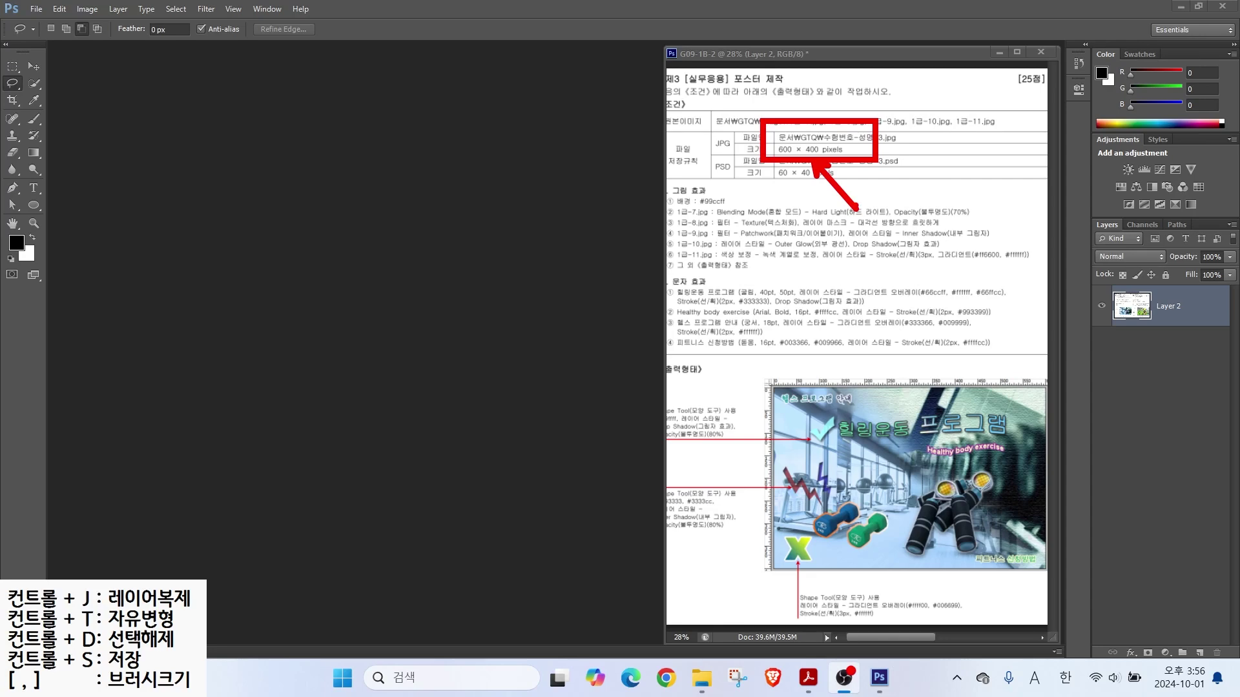
key(Escape)
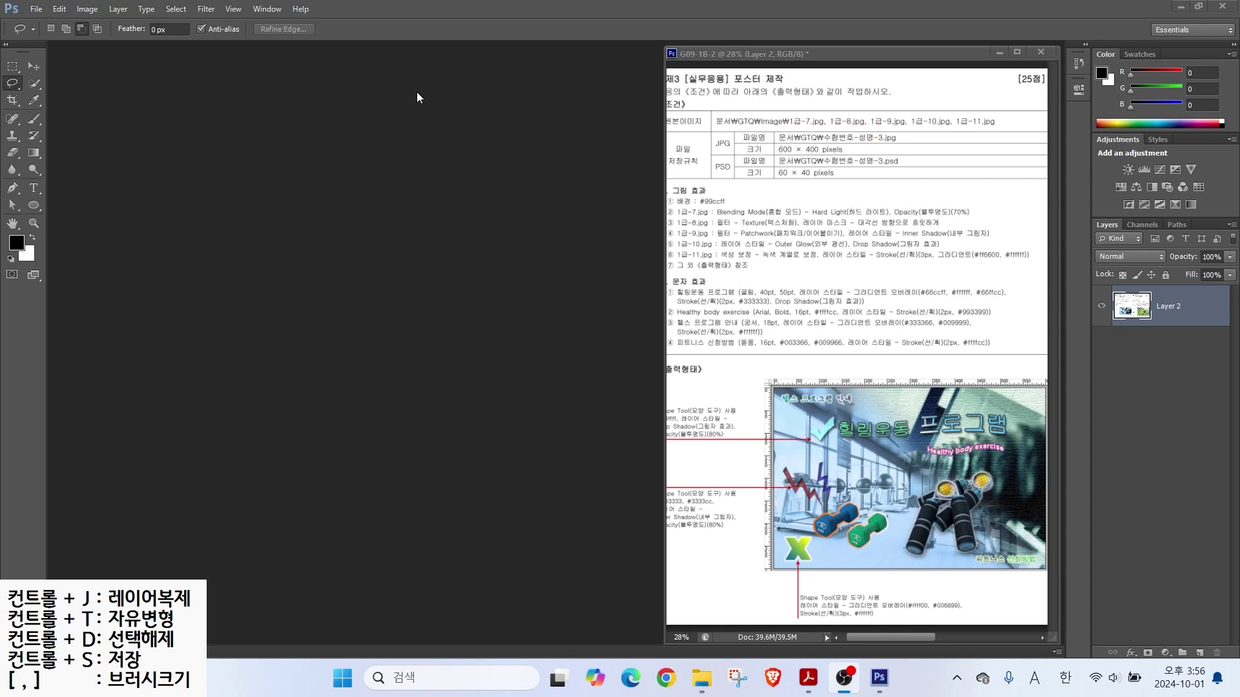
click(36, 9)
click(47, 25)
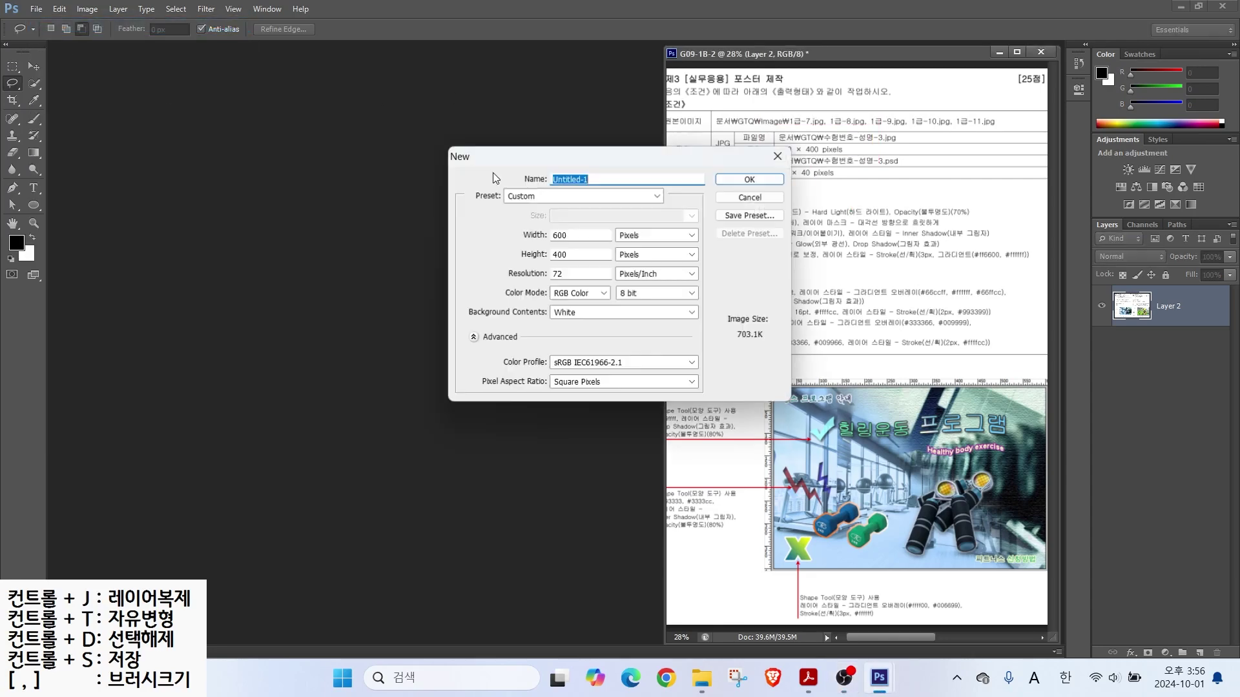
text(1234-)
key(Hangul)
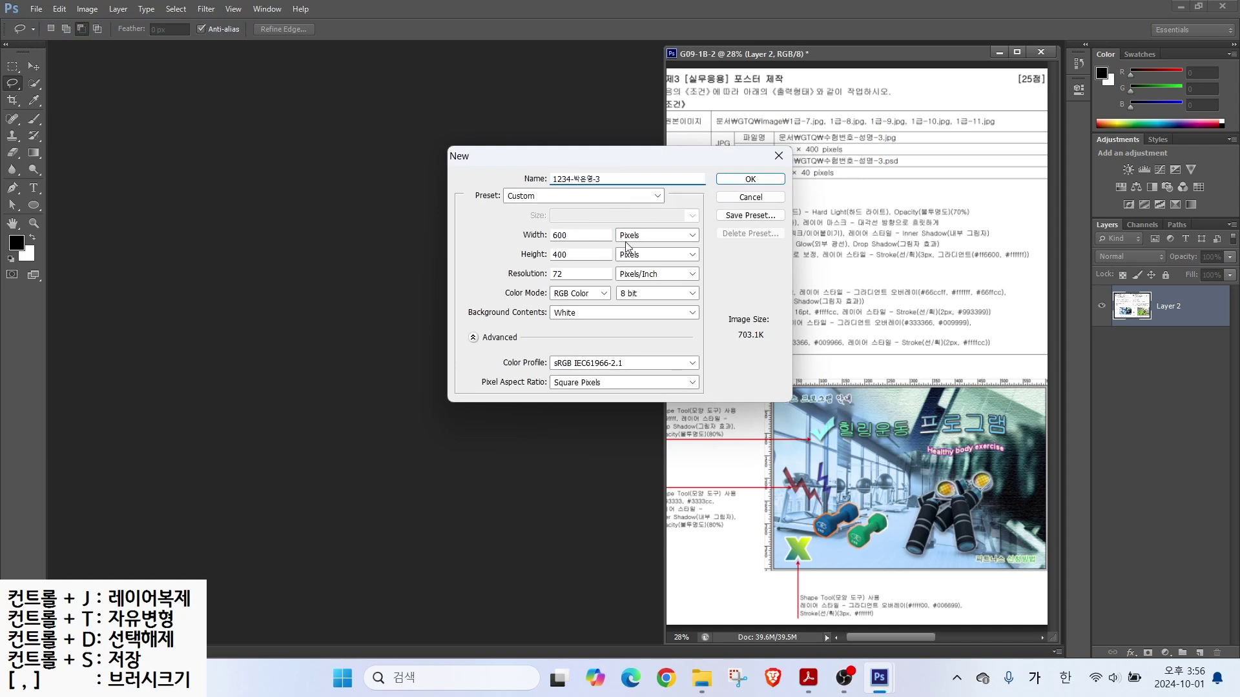
click(576, 234)
click(572, 256)
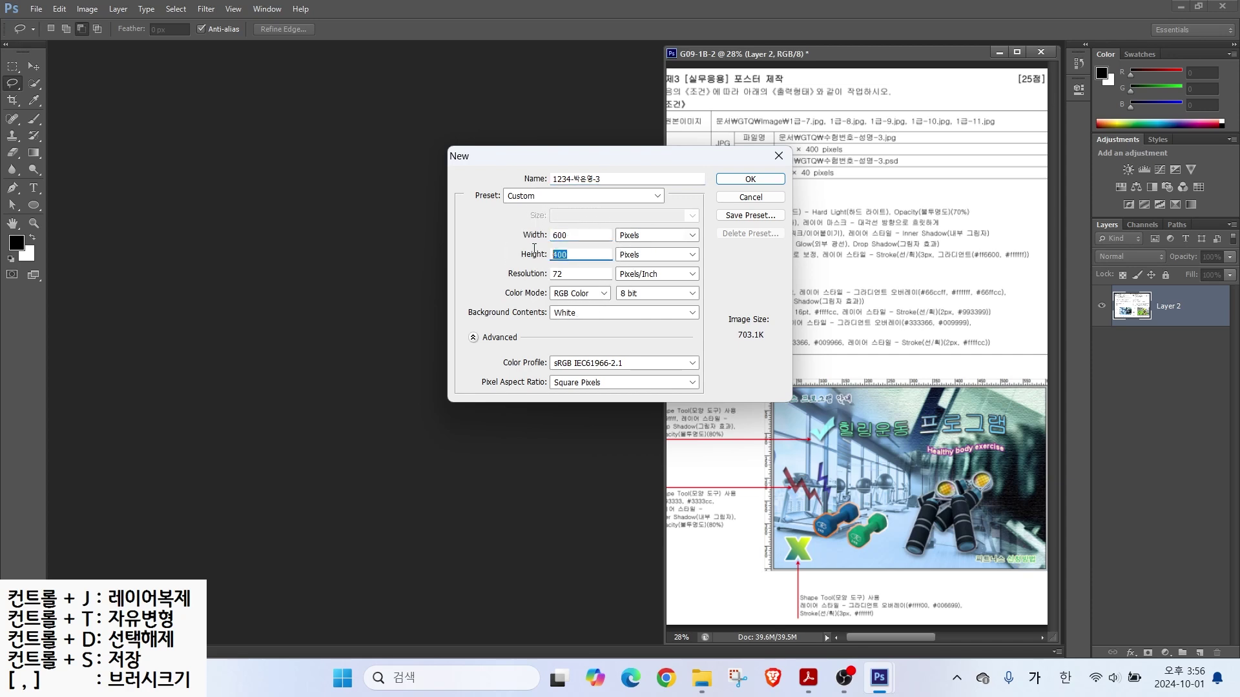
click(572, 274)
click(736, 180)
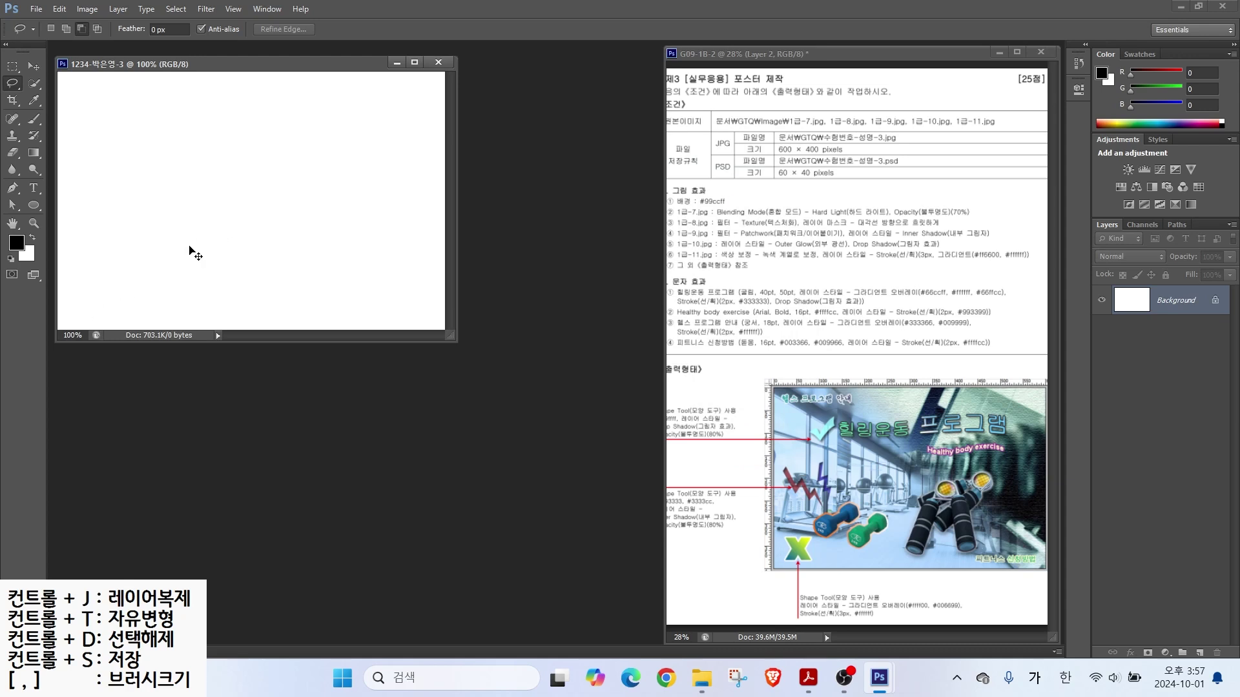
Step: Show rulers and enlarge the document window and zoom to fill it
key(ctrl+r)
drag(463, 350, 657, 481)
scroll(620, 419, up, 4)
key(ctrl)
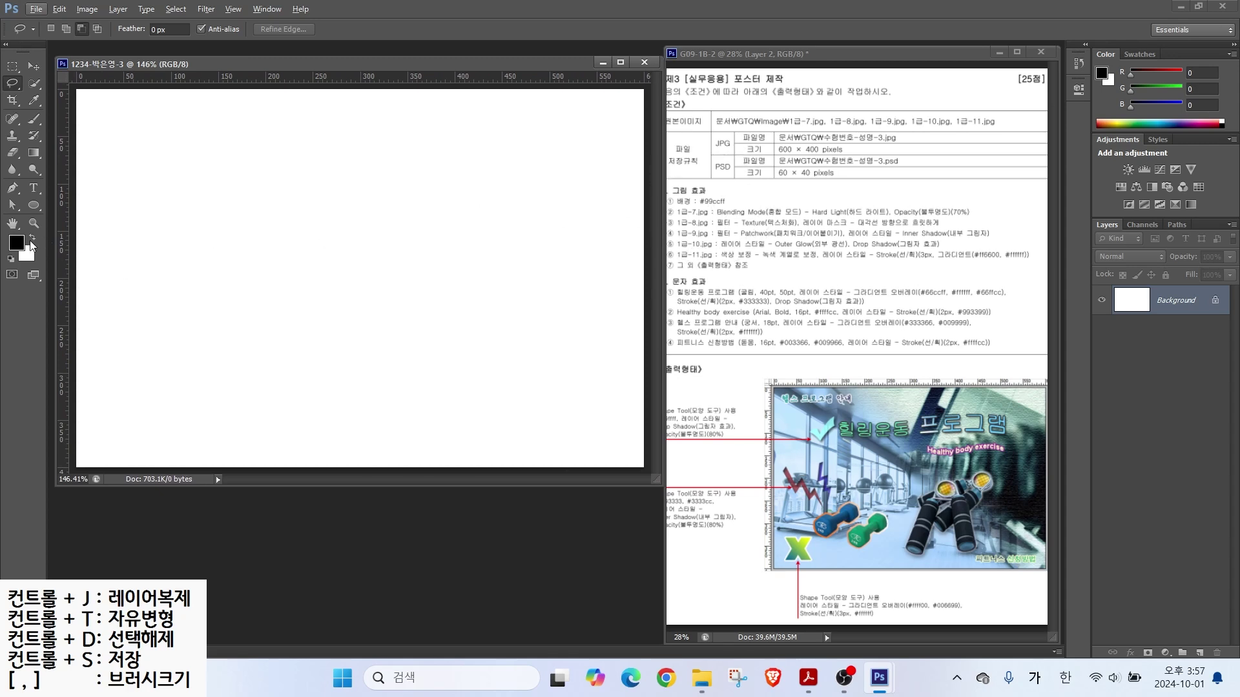
Step: Fill the canvas with #99ccff foreground colour and bring up the Open dialog
click(17, 243)
click(613, 349)
text(9)
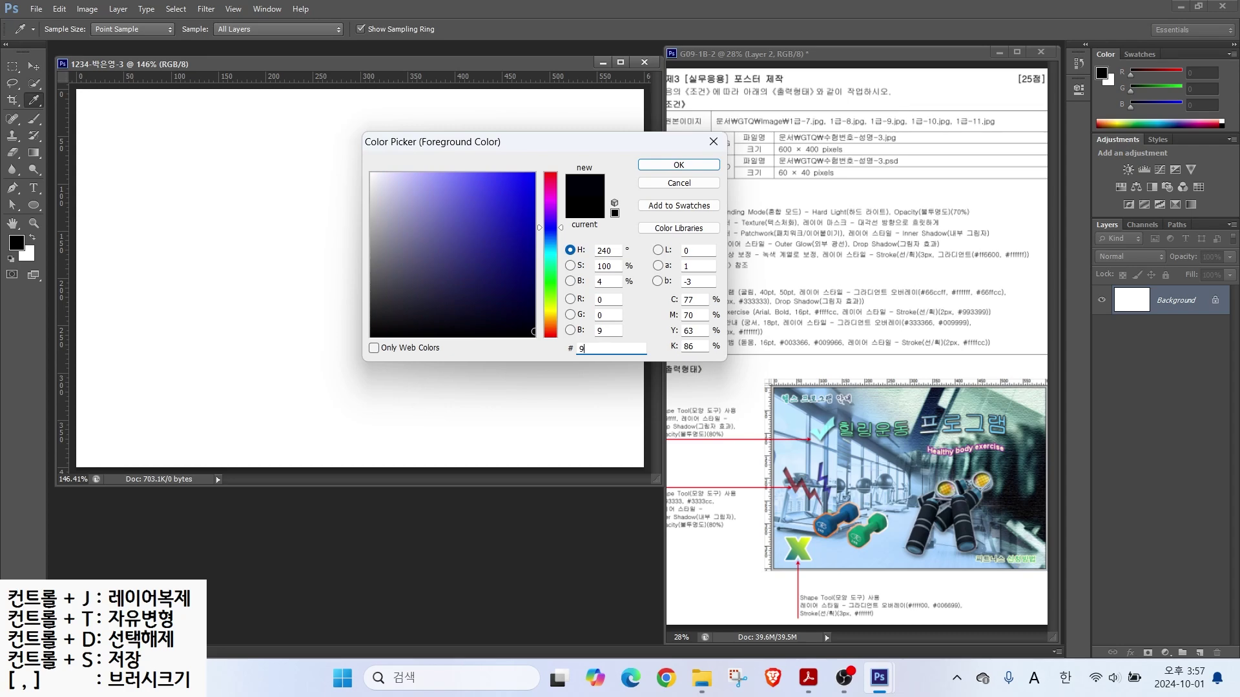
text(9ccff)
key(Return)
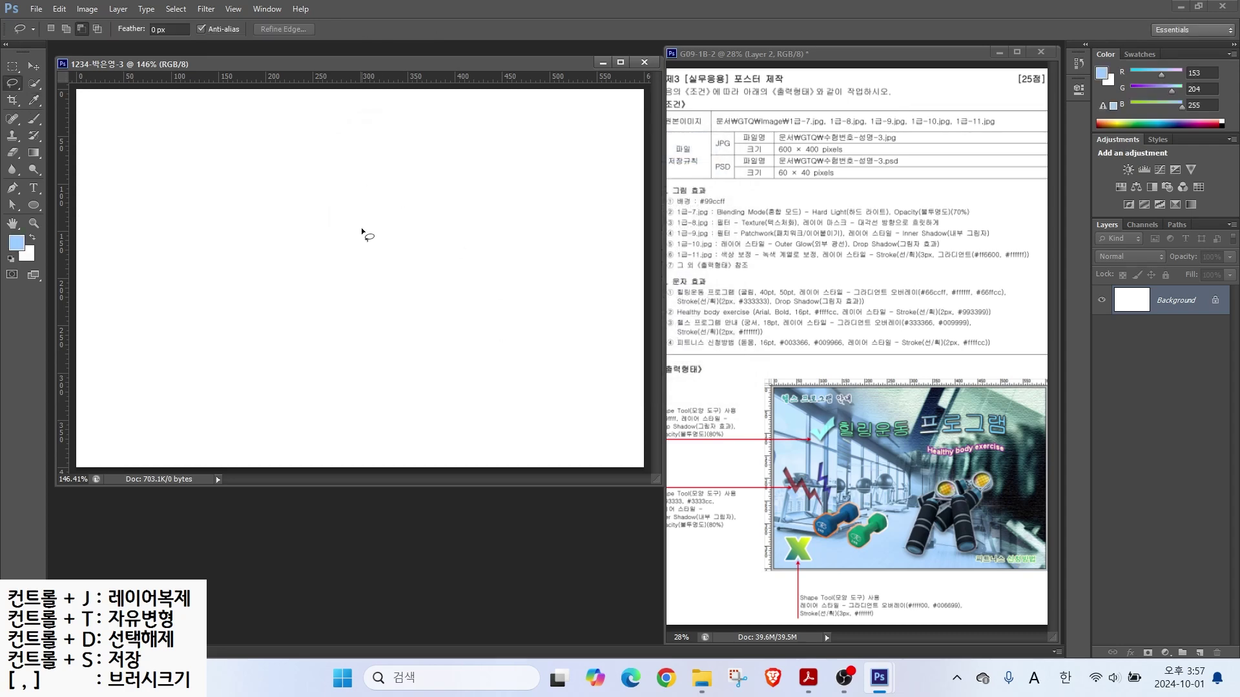
click(60, 9)
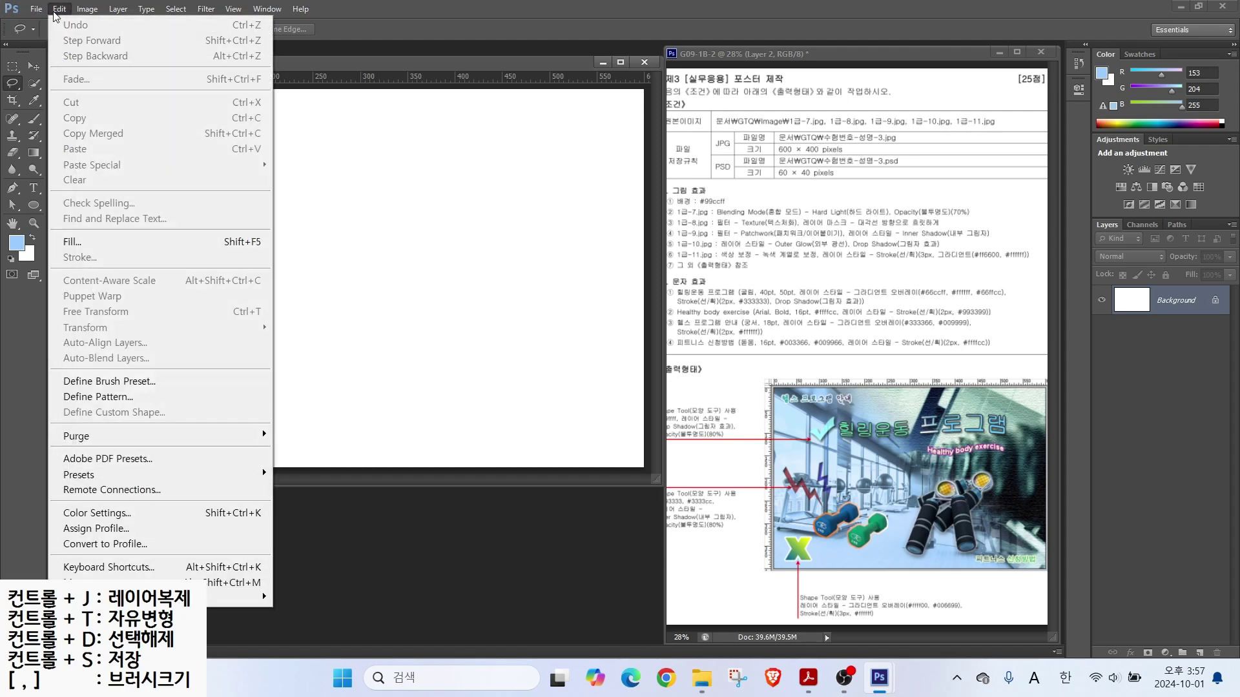
click(67, 244)
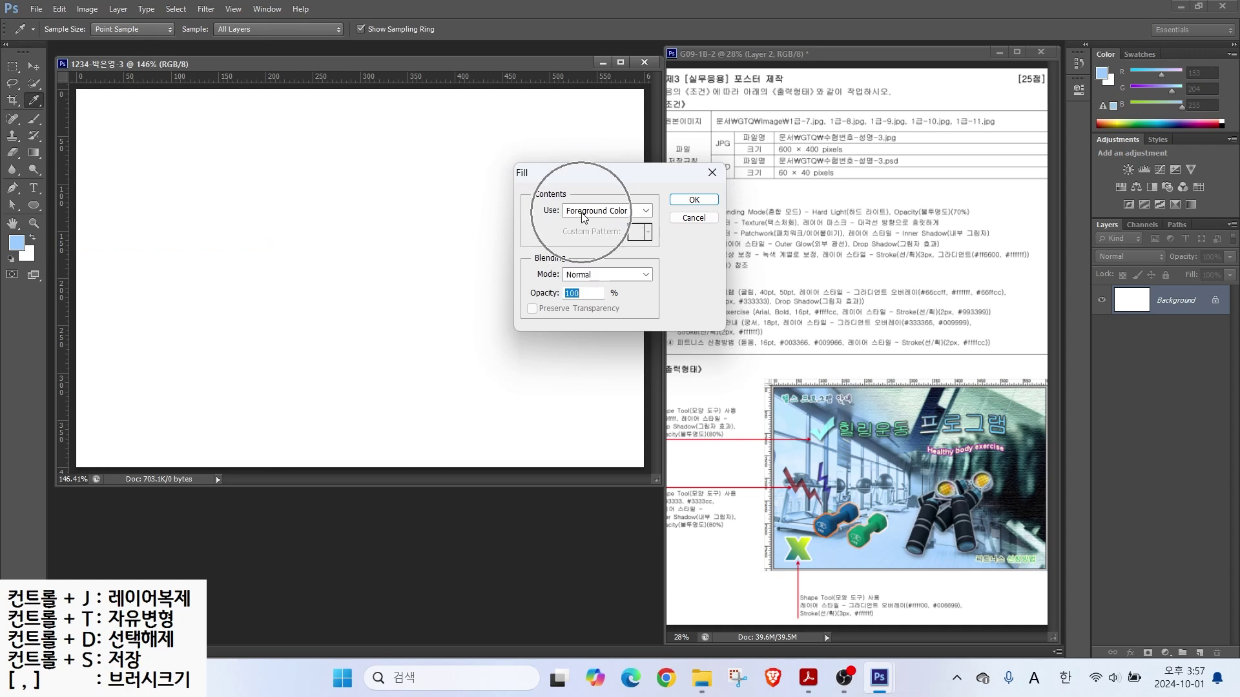
click(694, 200)
key(l)
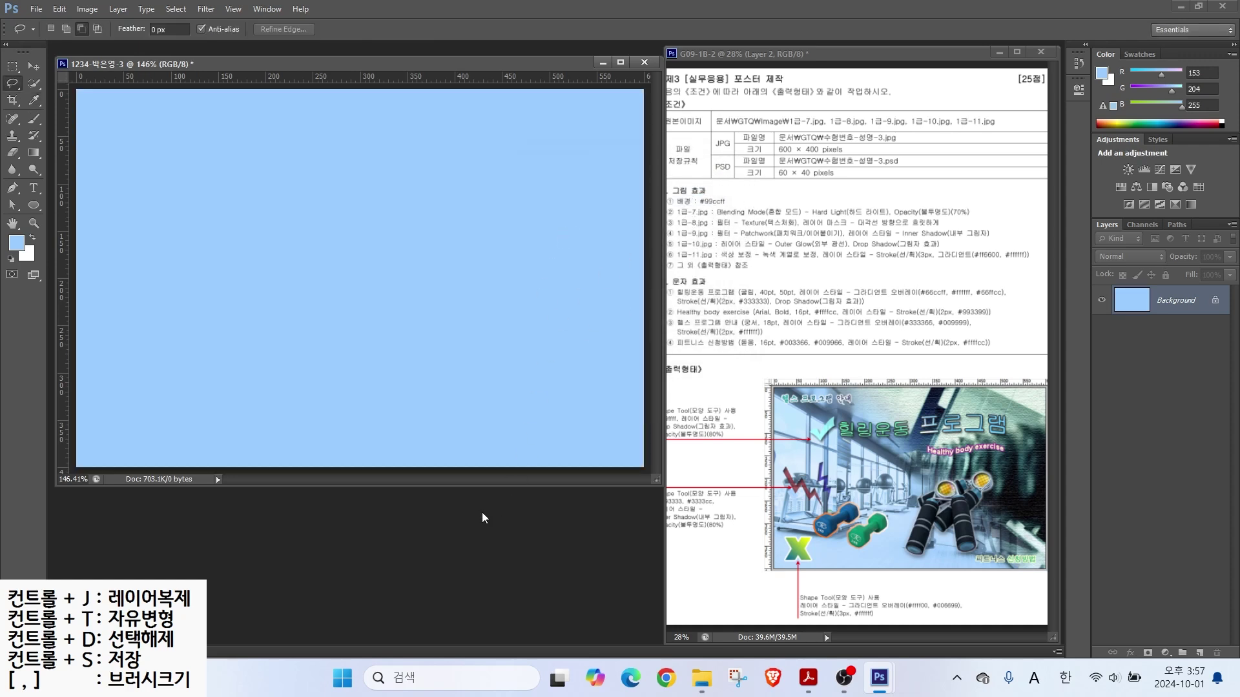
key(ctrl+o)
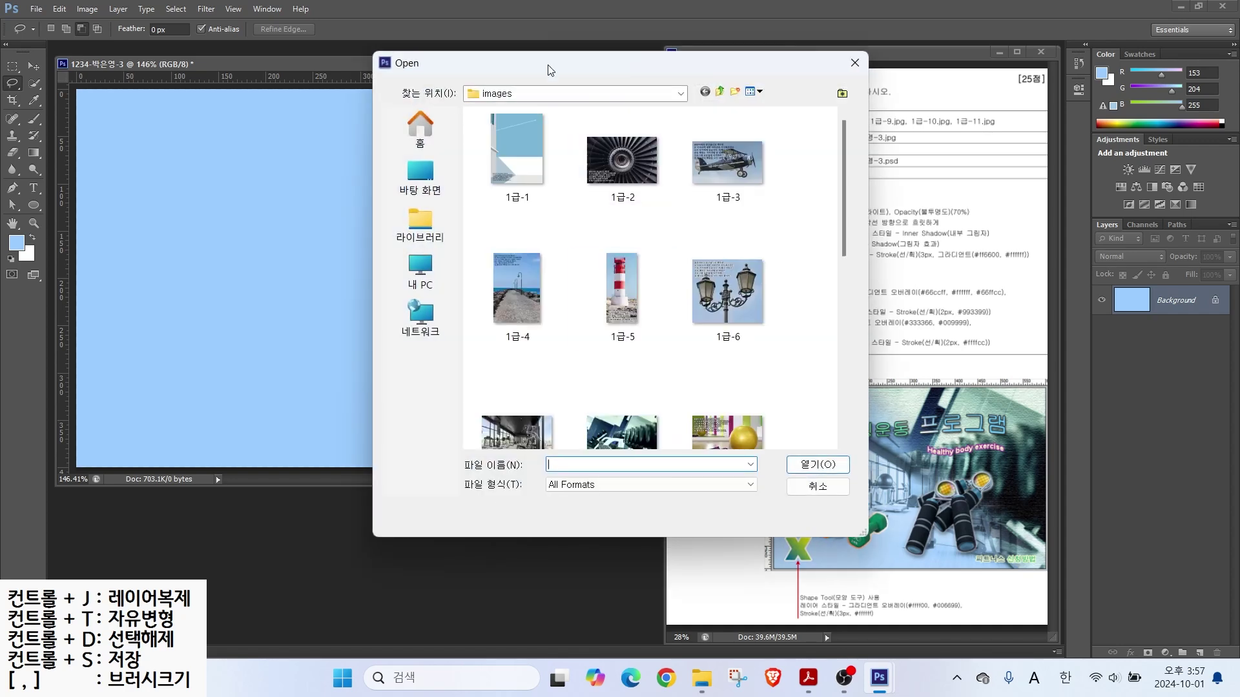
Step: Open 1급-7.jpg and drag the gym photo into the poster so it covers the canvas
click(816, 464)
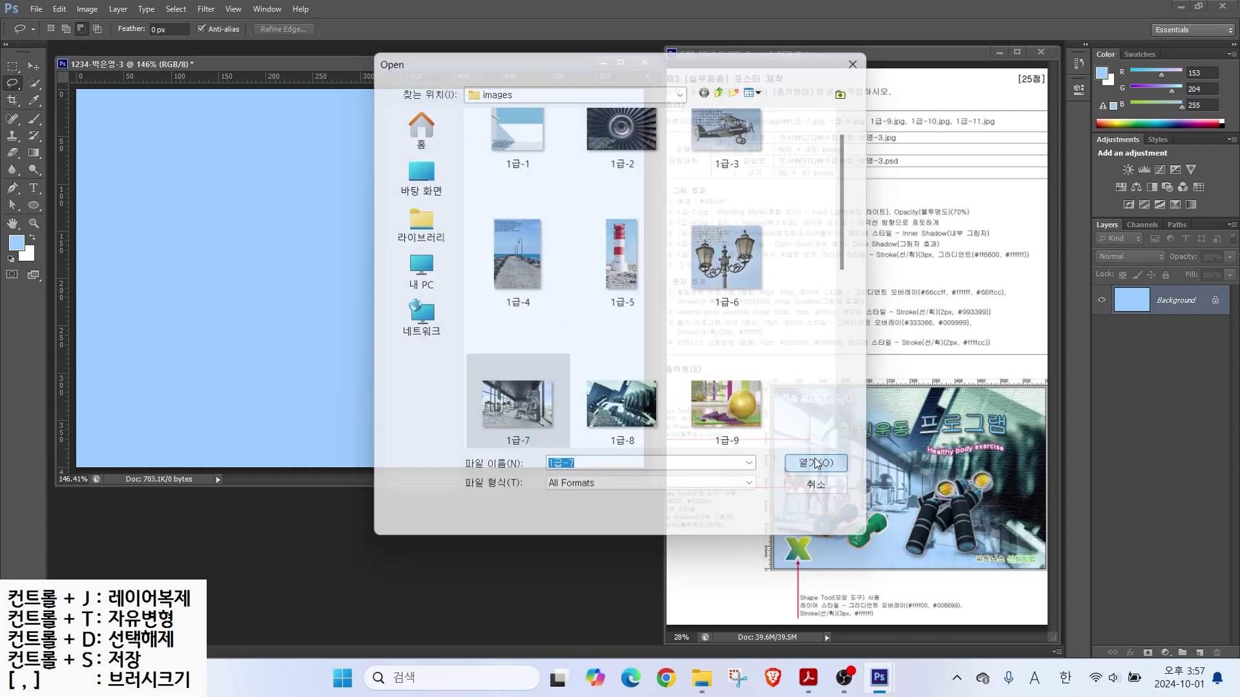
drag(328, 76, 499, 158)
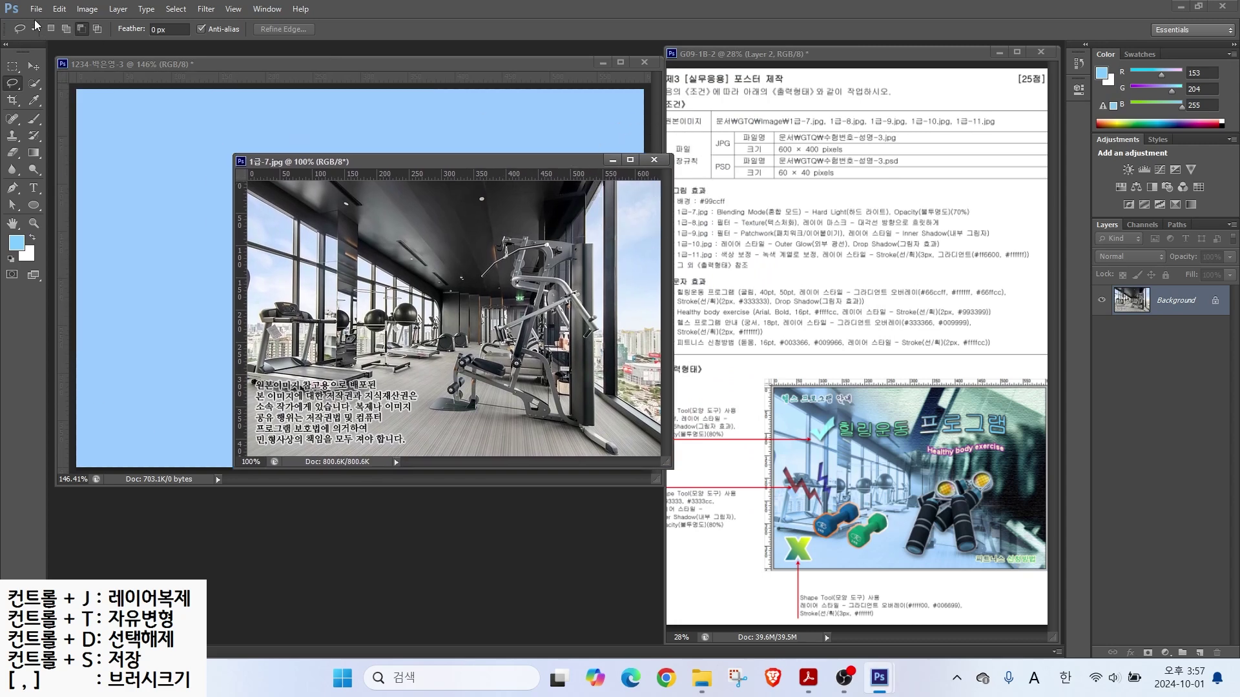
click(34, 66)
drag(412, 273, 168, 271)
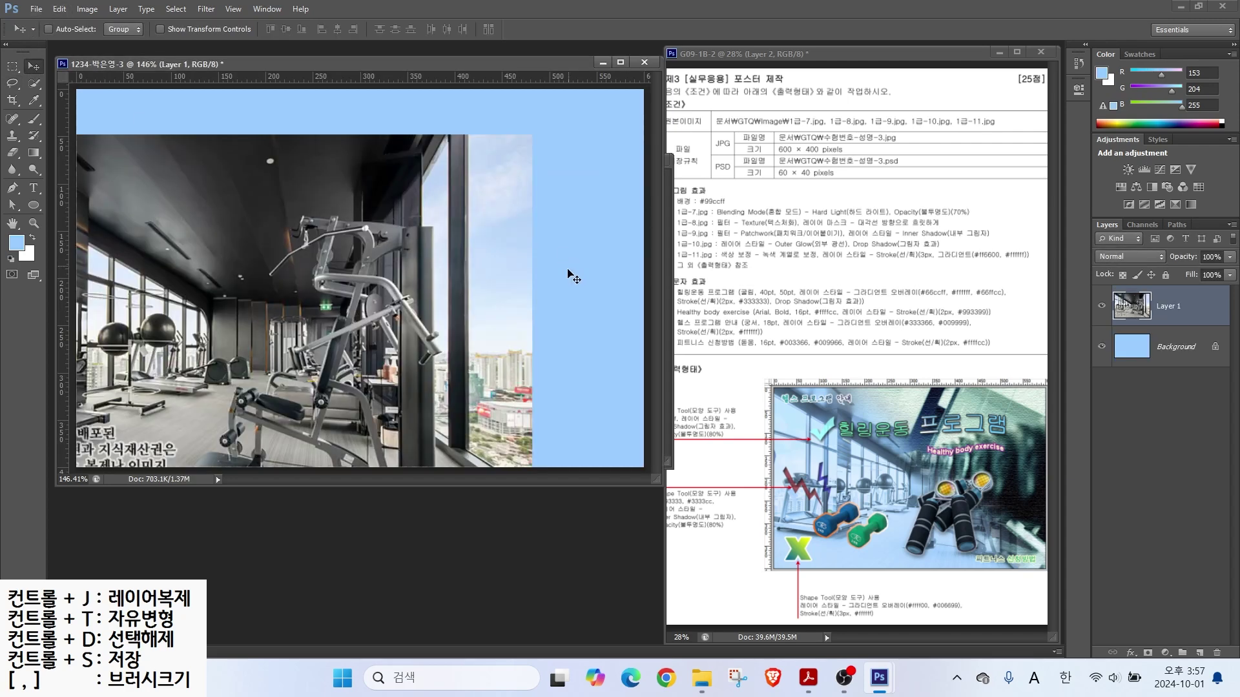
drag(312, 245, 428, 199)
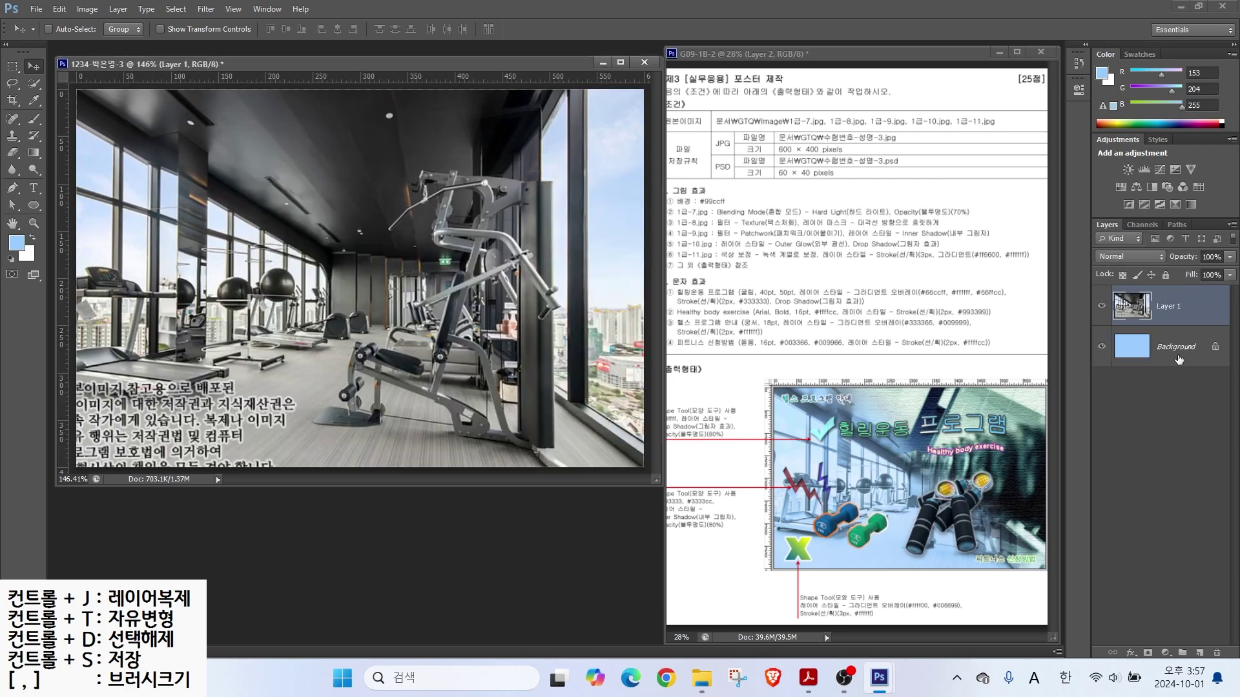
Step: Rename the new gym photo layer to 1-7
double_click(1156, 306)
text(1-7)
key(Return)
drag(750, 209, 805, 170)
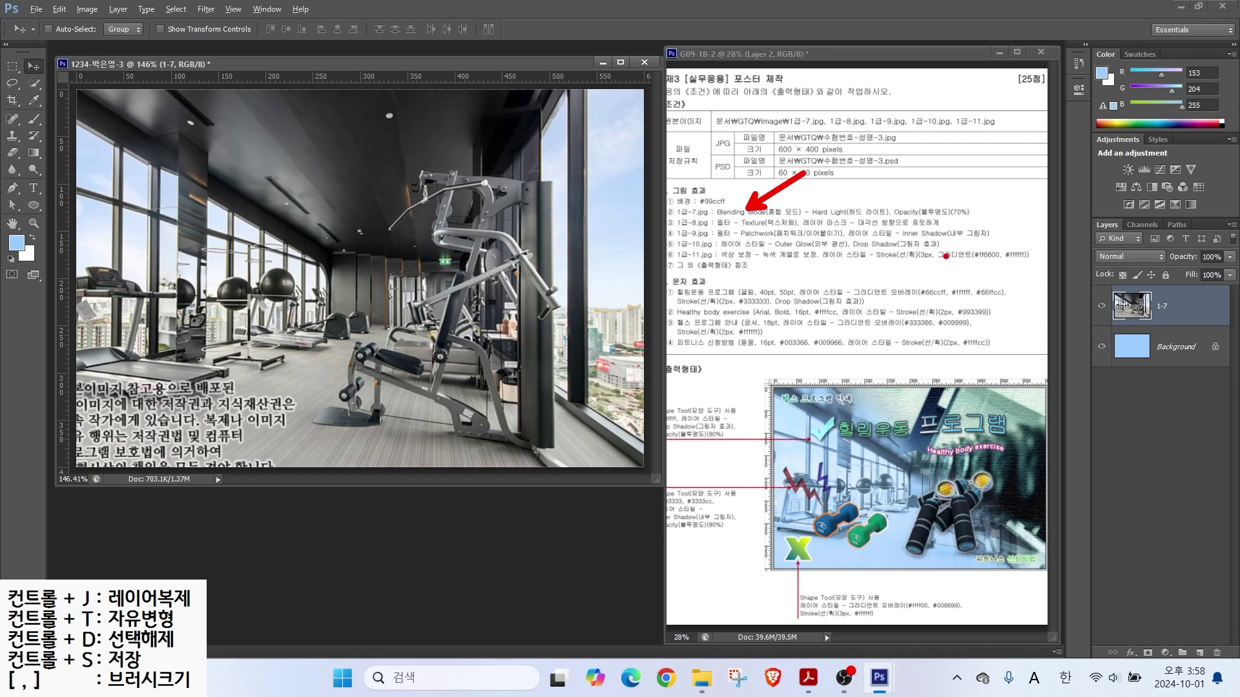
drag(1109, 360, 1066, 402)
drag(1105, 305, 1065, 337)
drag(1073, 207, 1237, 284)
drag(1083, 264, 1175, 266)
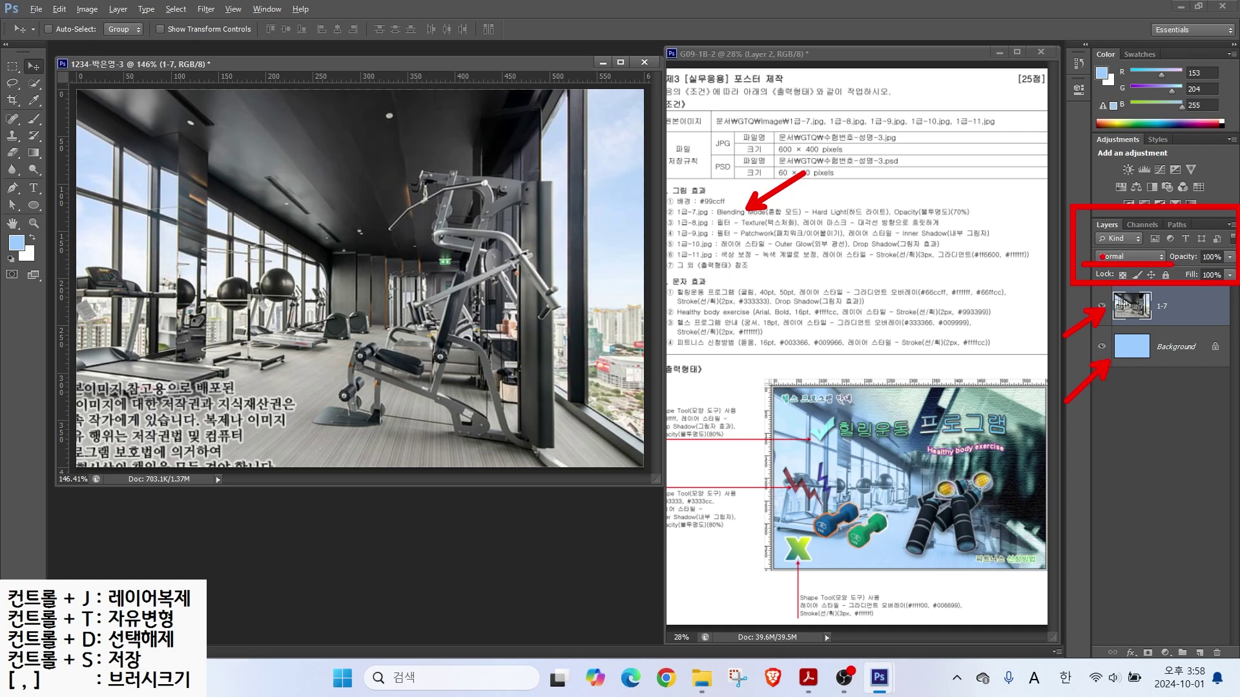
Step: Switch layer 1-7 to Hard Light blending and lower its opacity to 70%
key(Escape)
click(1114, 255)
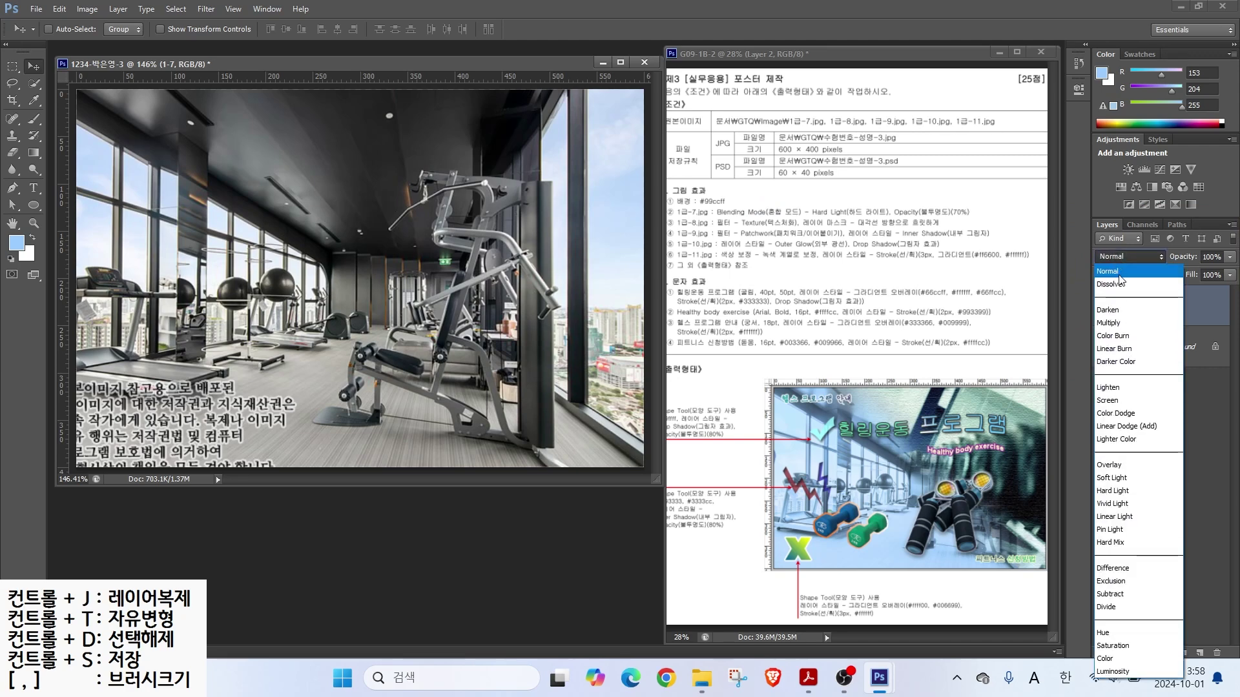
click(1111, 490)
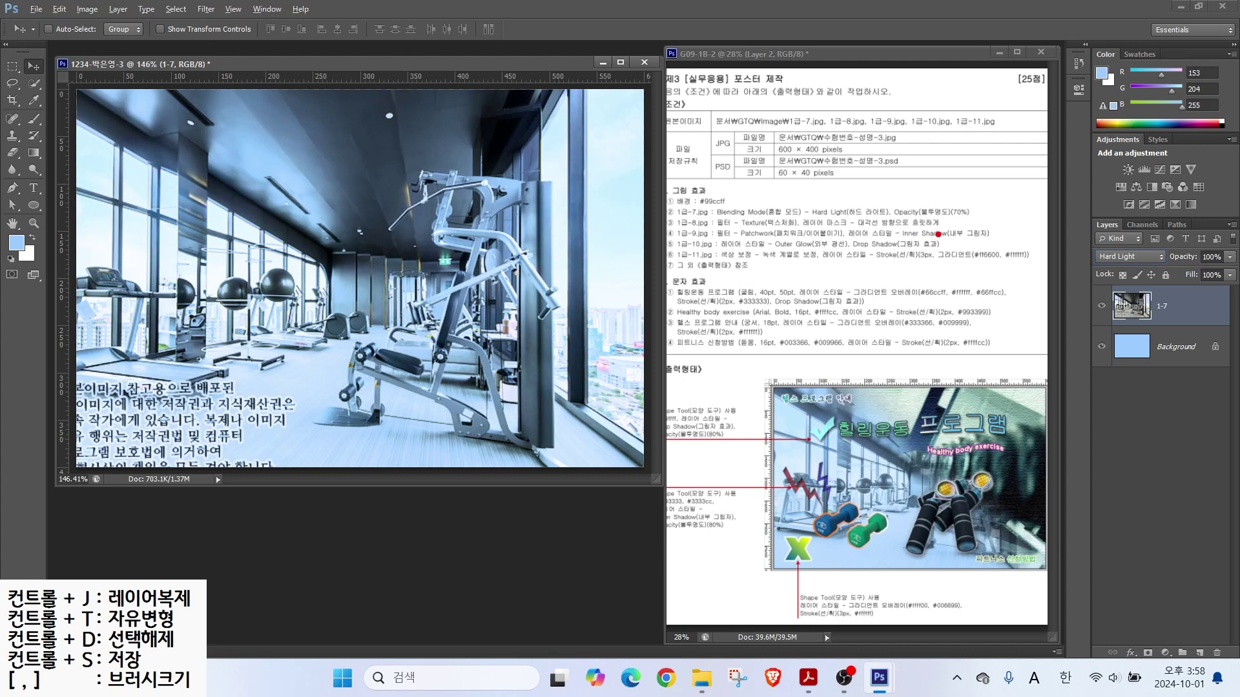
drag(878, 223, 978, 214)
drag(1078, 230, 1073, 223)
drag(1091, 268, 1168, 265)
drag(1226, 209, 1187, 249)
click(1207, 258)
text(70)
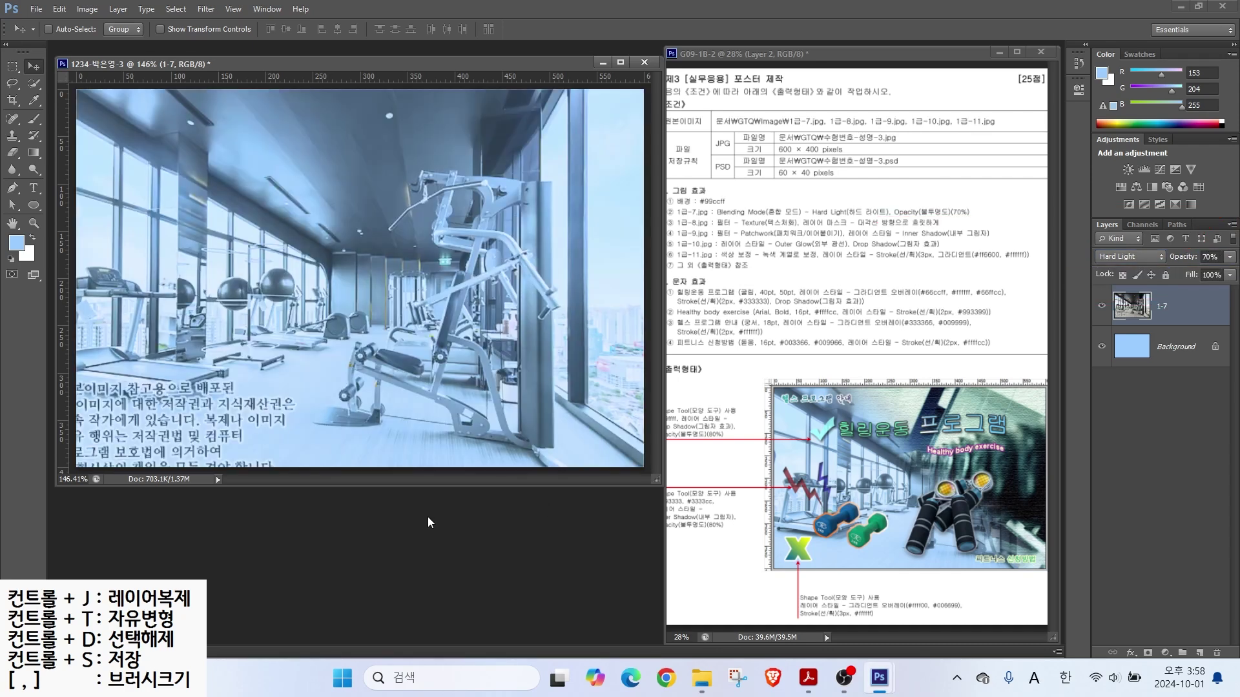
key(ctrl+o)
Step: Open 1급-8.jpg and drag the dumbbell photo into the poster
scroll(605, 356, down, 3)
double_click(622, 230)
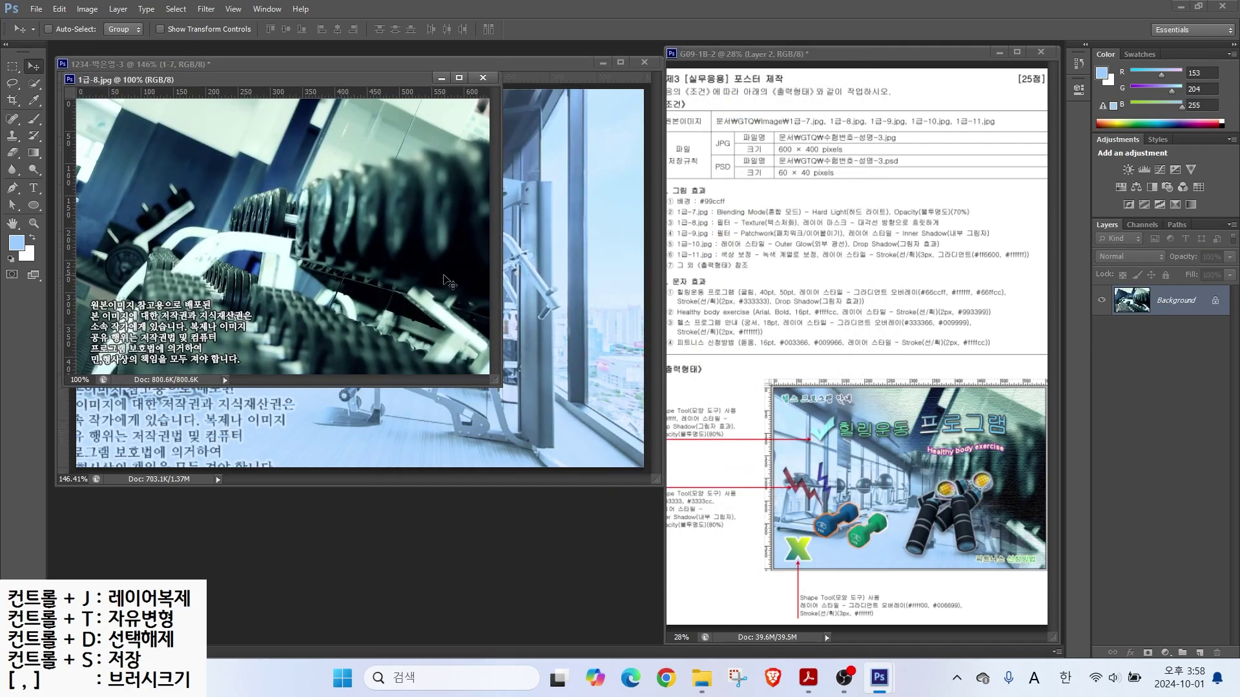
drag(339, 81, 448, 262)
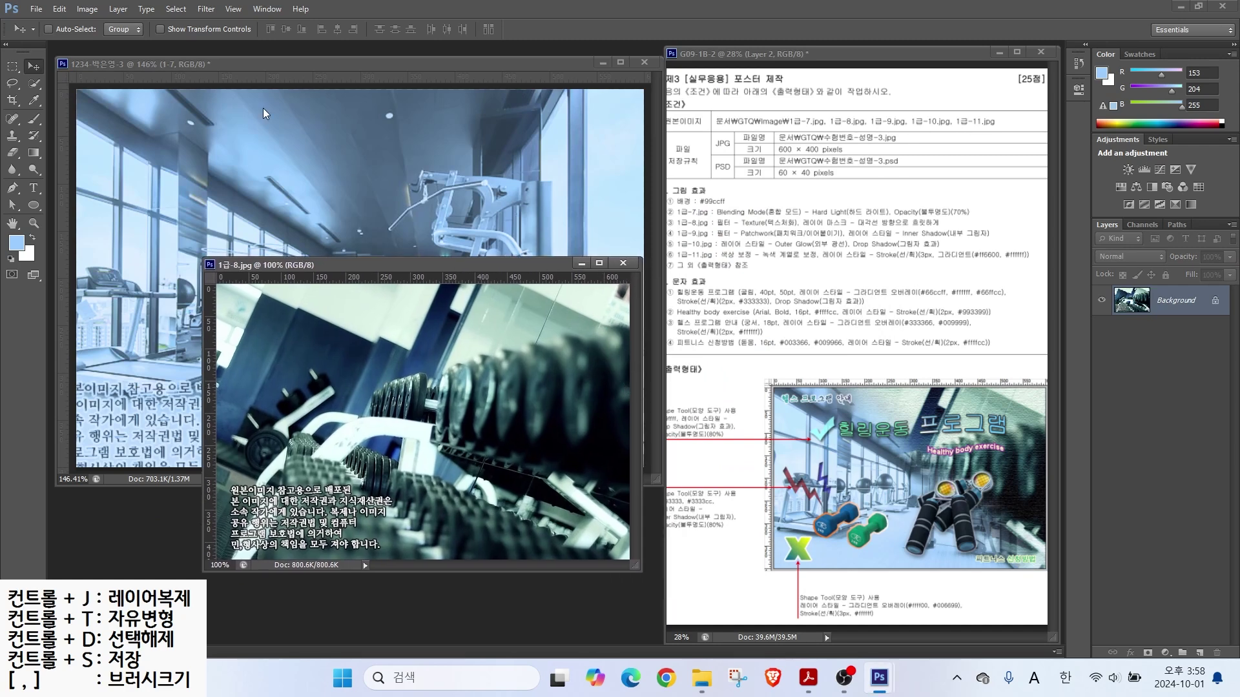
drag(342, 426, 173, 331)
Step: Name the dumbbell layer 1-8 and position it to fill the canvas
double_click(1166, 305)
text(1-8)
key(Return)
drag(347, 315, 418, 292)
drag(744, 214, 768, 184)
drag(715, 228, 823, 228)
key(Escape)
Step: Apply the Filter Gallery's Texturizer with Canvas texture to layer 1-8
click(206, 9)
click(213, 71)
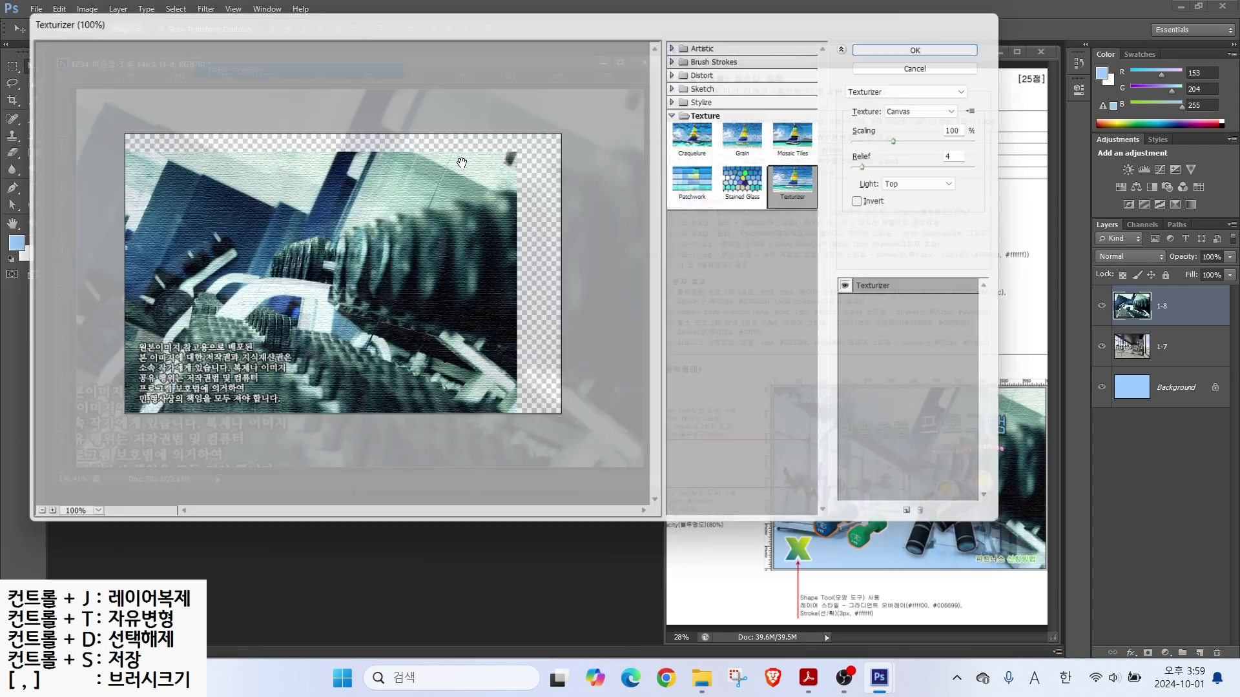
click(939, 39)
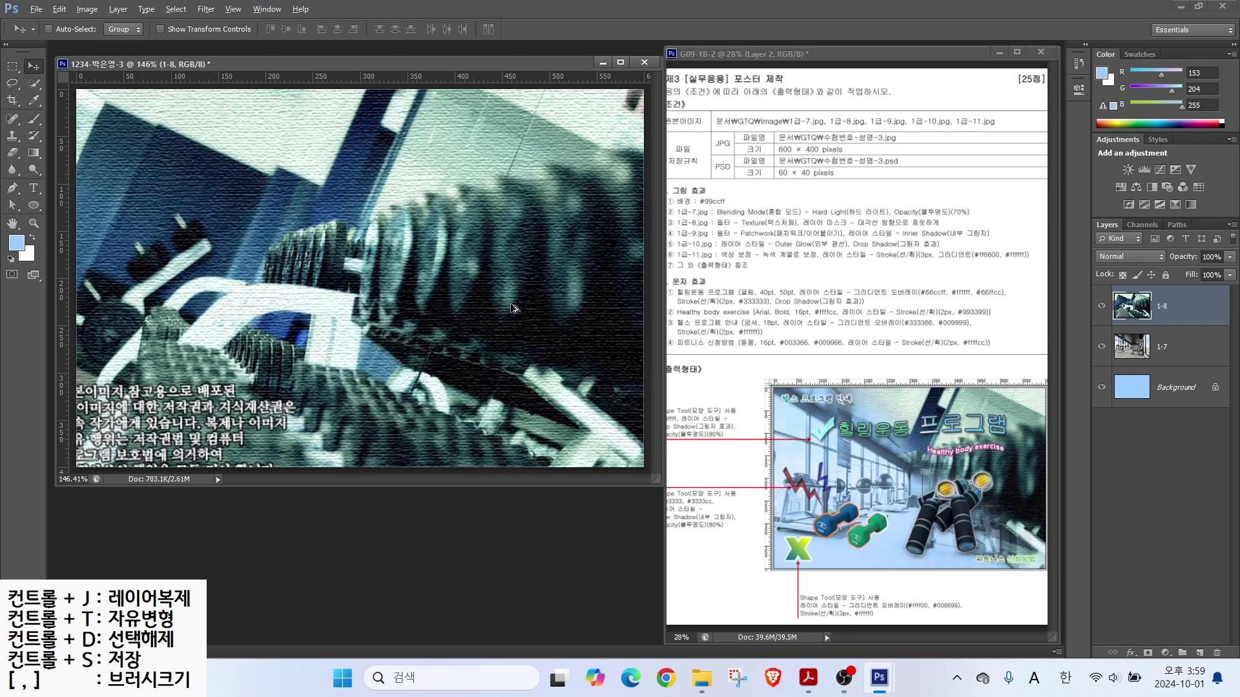
drag(802, 236, 949, 234)
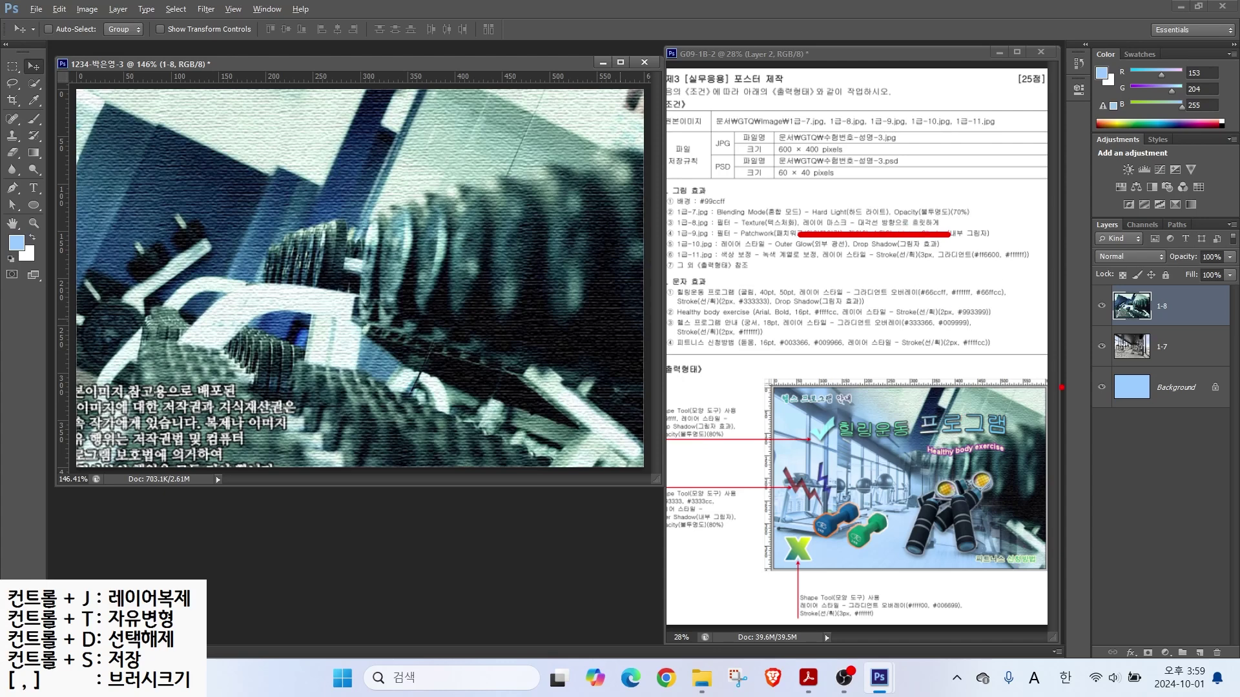
drag(1073, 197, 1236, 666)
drag(1127, 636, 1168, 666)
drag(1188, 608, 1148, 647)
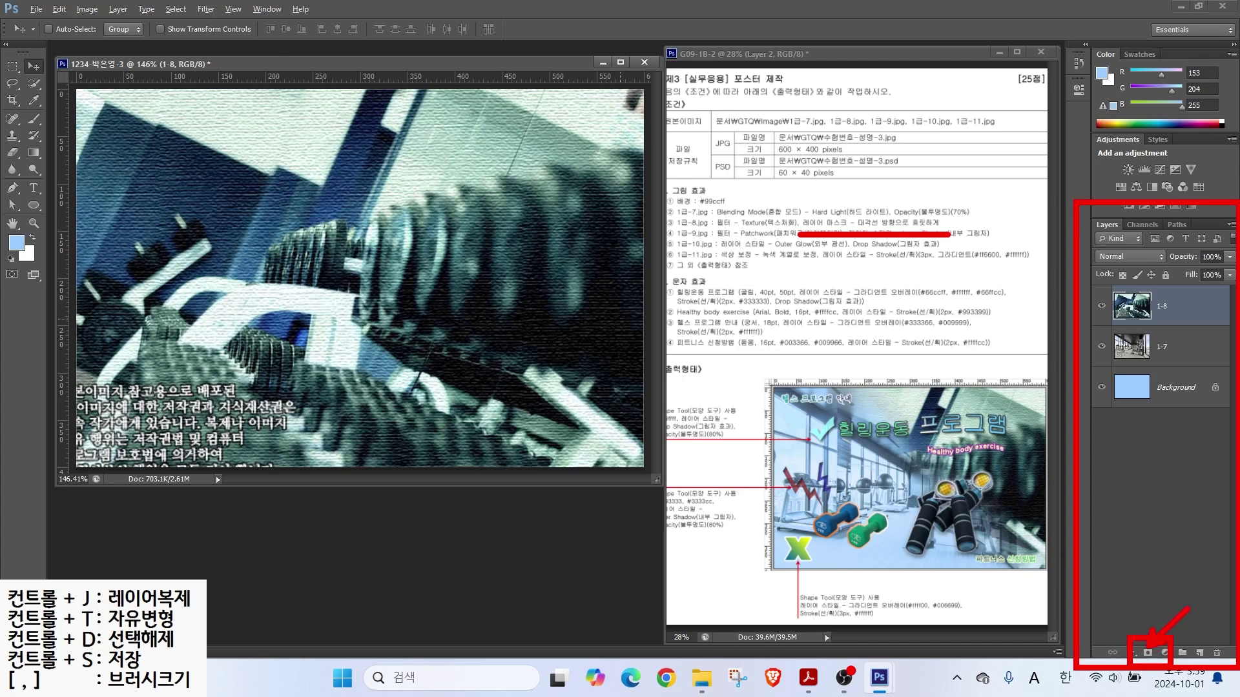
key(Escape)
Step: Add a layer mask to layer 1-8
click(1147, 654)
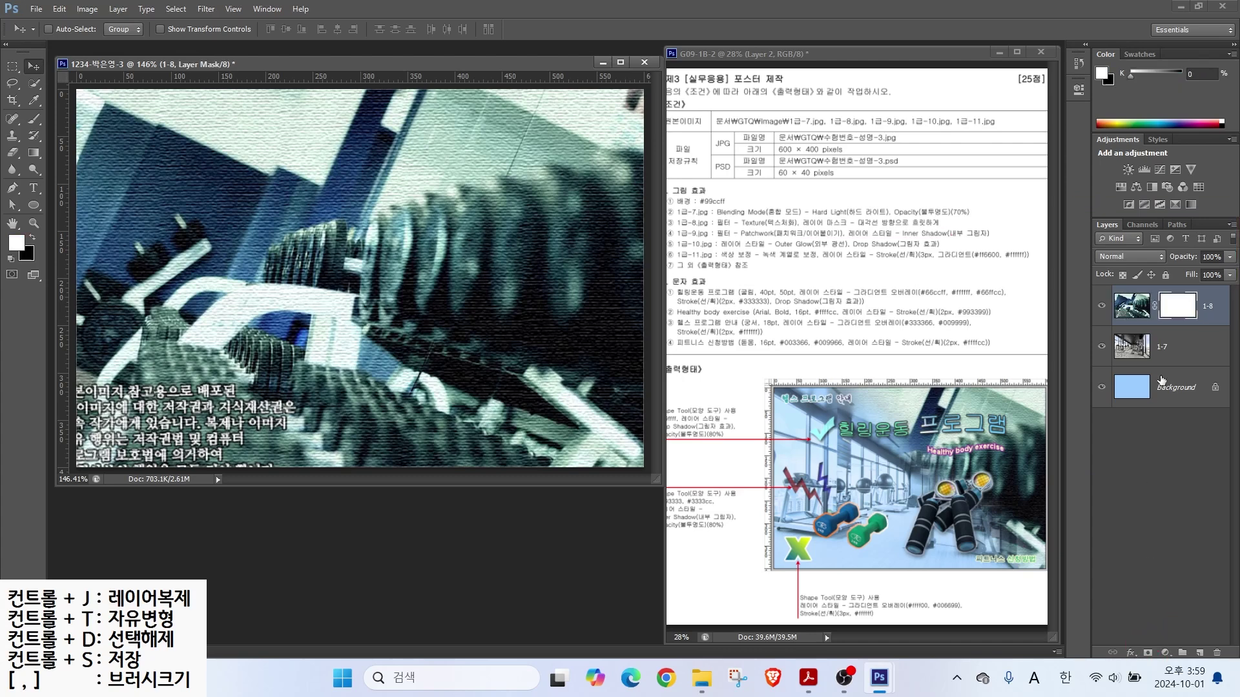
drag(1085, 217, 1159, 292)
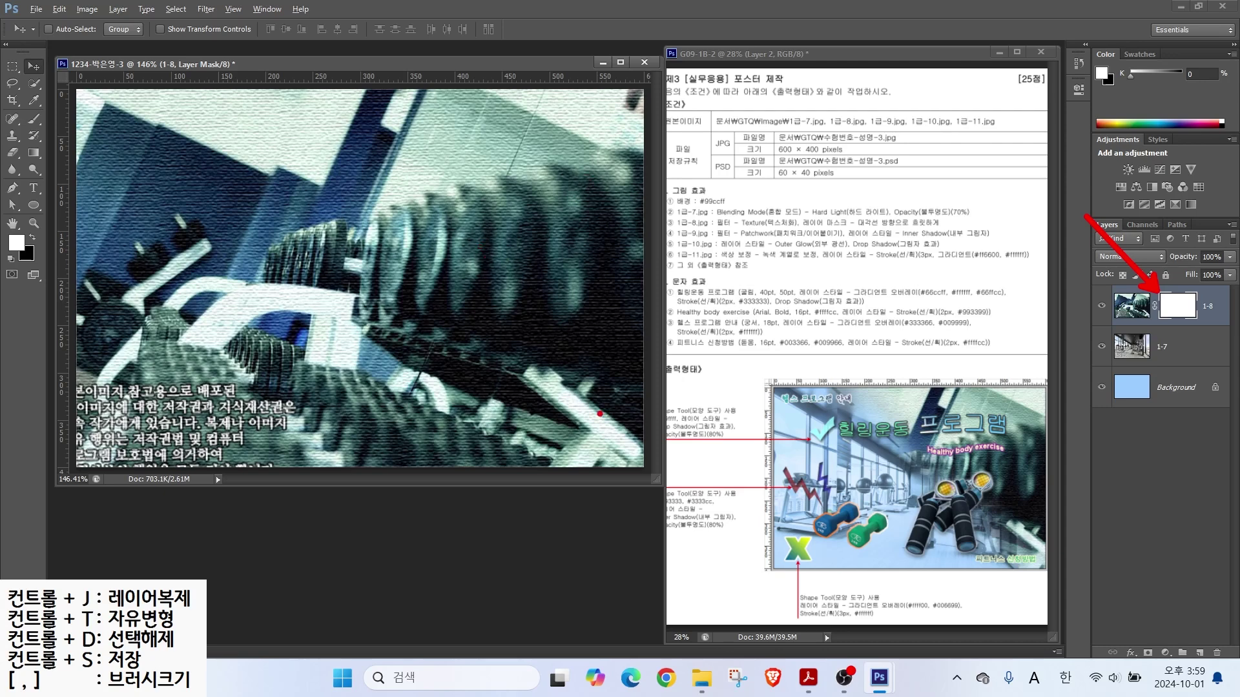
mouse_move(1042, 497)
mouse_down()
mouse_move(949, 518)
mouse_move(916, 368)
mouse_move(1044, 440)
mouse_move(1001, 492)
mouse_up()
mouse_move(627, 345)
mouse_down()
mouse_move(426, 305)
mouse_move(499, 108)
mouse_move(665, 245)
mouse_move(613, 341)
mouse_up()
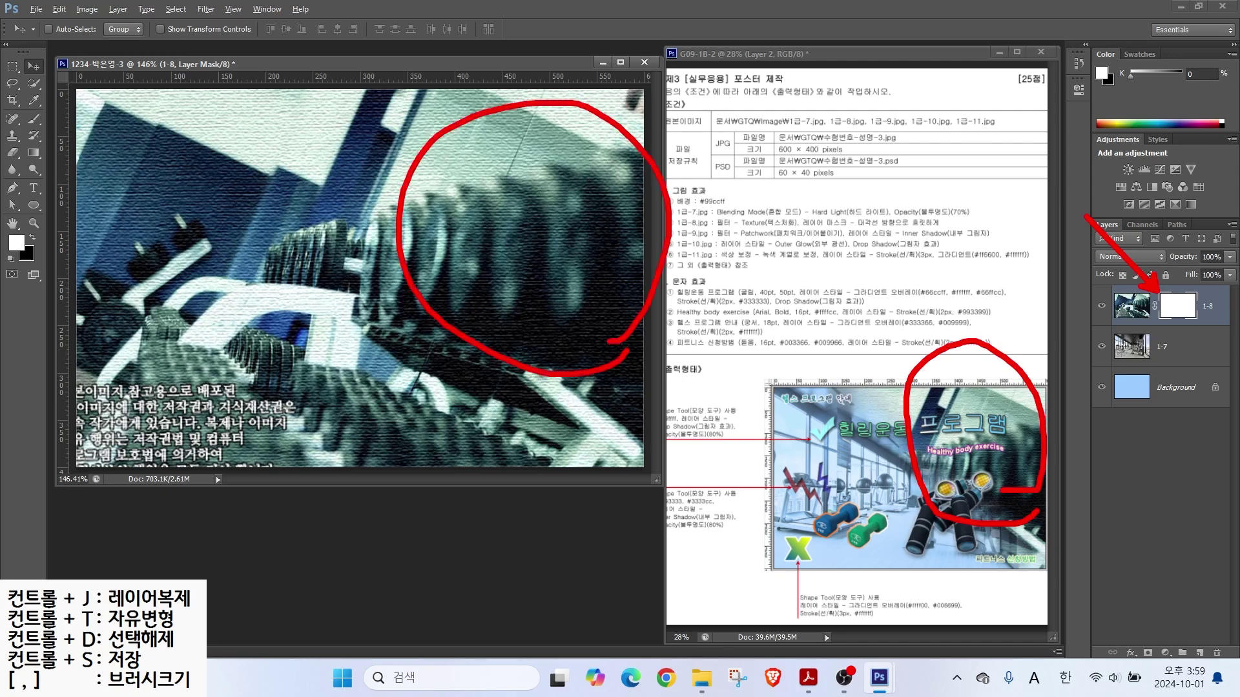
mouse_move(476, 181)
mouse_down()
mouse_move(528, 180)
mouse_move(478, 213)
mouse_move(517, 233)
mouse_up()
drag(542, 205, 544, 239)
mouse_move(510, 226)
mouse_down()
mouse_move(542, 224)
mouse_move(546, 277)
mouse_up()
drag(200, 358, 110, 408)
drag(119, 354, 171, 409)
mouse_move(112, 286)
mouse_down()
mouse_move(140, 281)
mouse_move(149, 314)
mouse_up()
mouse_move(154, 297)
mouse_down()
mouse_move(187, 276)
mouse_move(197, 354)
mouse_up()
mouse_move(218, 314)
mouse_down()
mouse_move(201, 355)
mouse_move(218, 315)
mouse_up()
mouse_move(824, 452)
mouse_down()
mouse_move(936, 488)
mouse_move(1004, 555)
mouse_up()
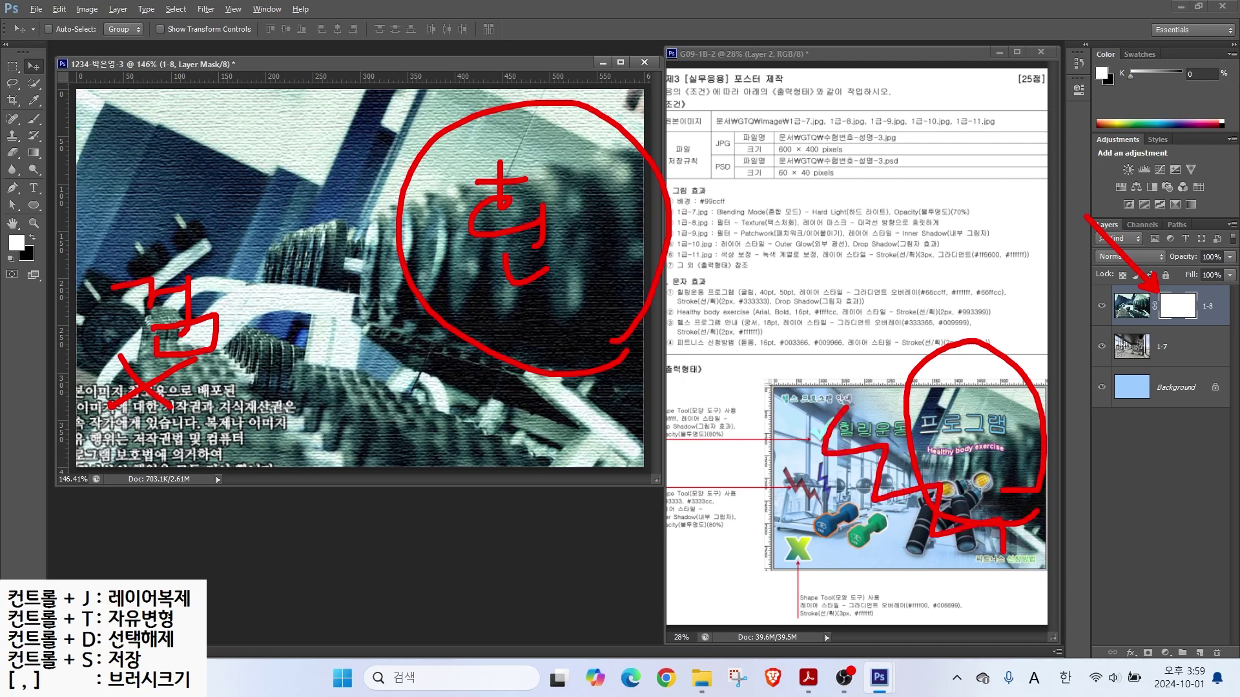
mouse_move(48, 161)
mouse_down()
mouse_move(7, 171)
mouse_move(26, 132)
mouse_move(58, 150)
mouse_up()
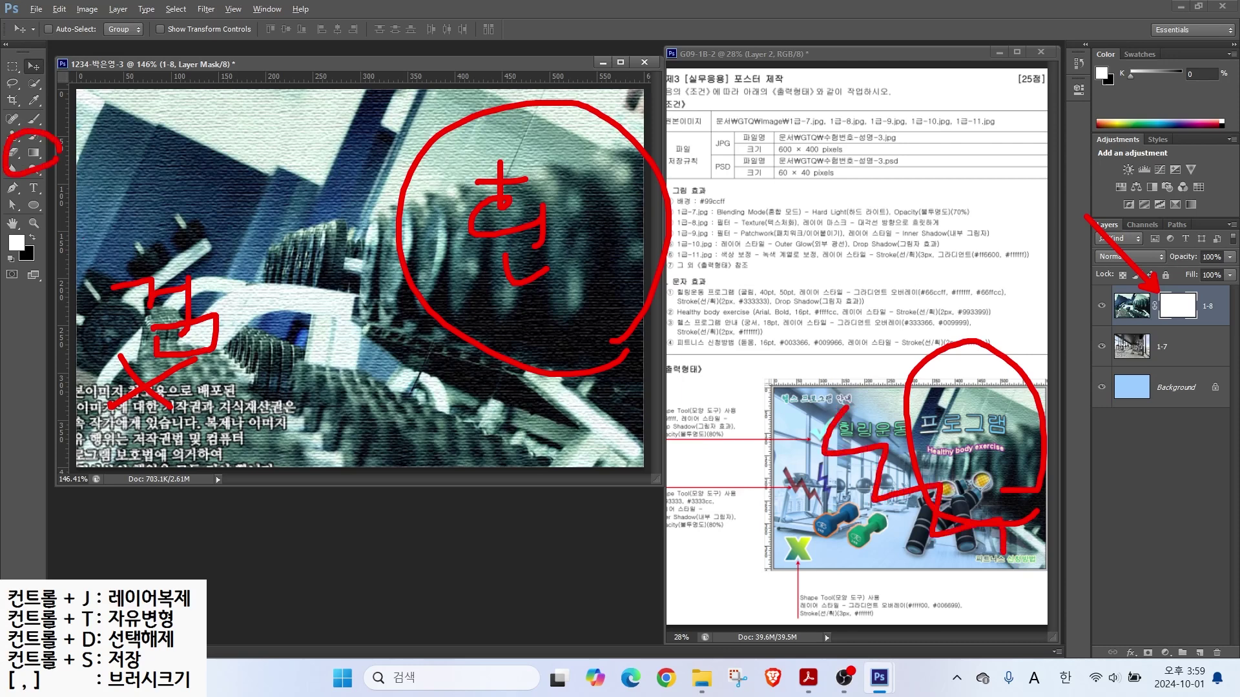
key(Escape)
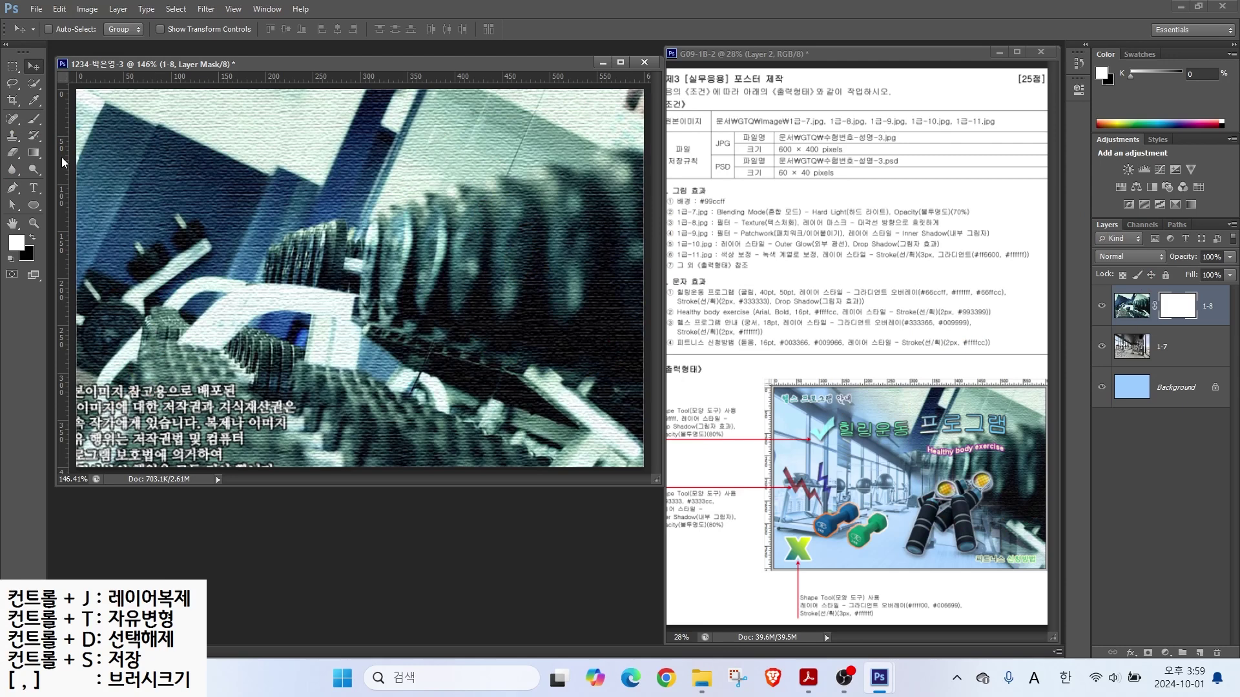
Step: Select the Gradient tool with a black-to-white gradient
click(37, 153)
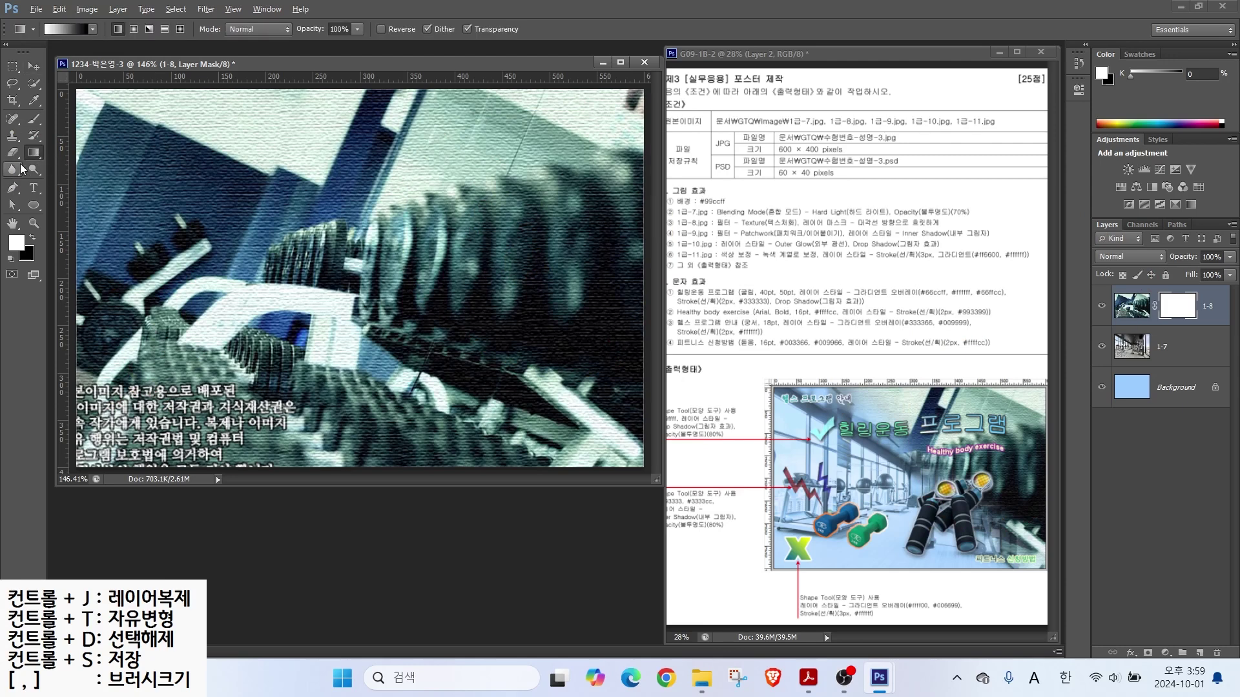
drag(42, 40, 6, 91)
drag(97, 38, 123, 86)
drag(25, 40, 107, 40)
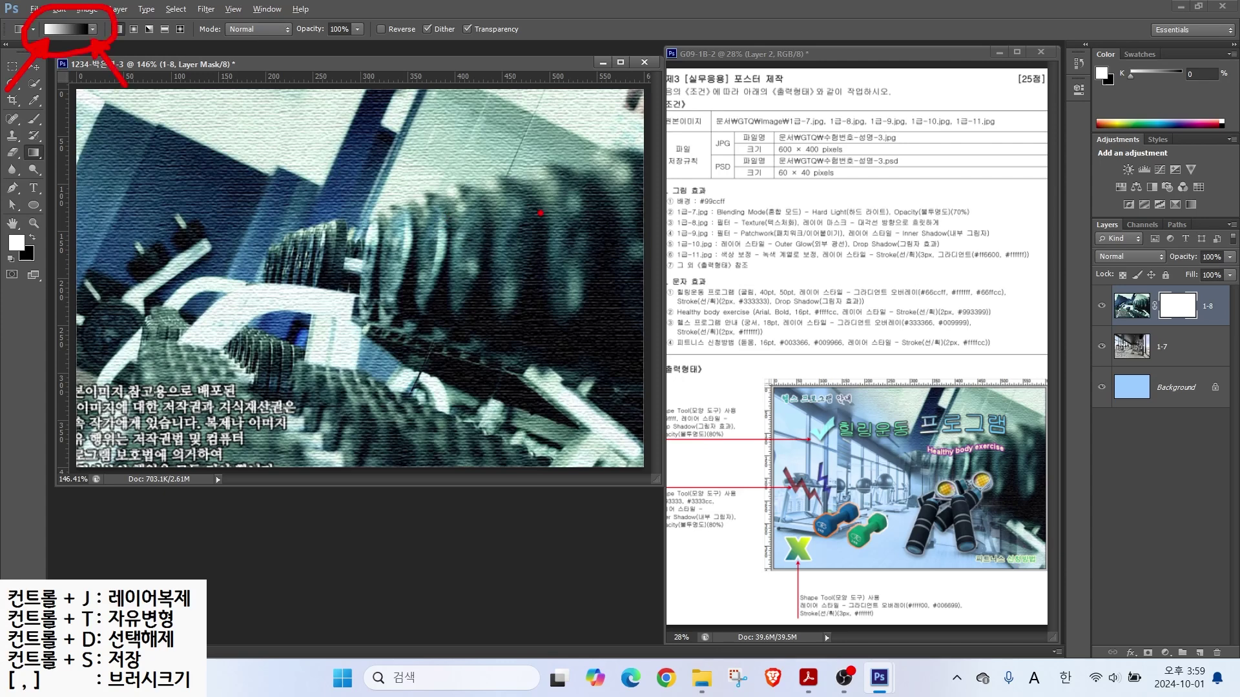
mouse_move(626, 281)
mouse_down()
mouse_move(595, 312)
mouse_move(451, 239)
mouse_move(541, 101)
mouse_move(625, 245)
mouse_up()
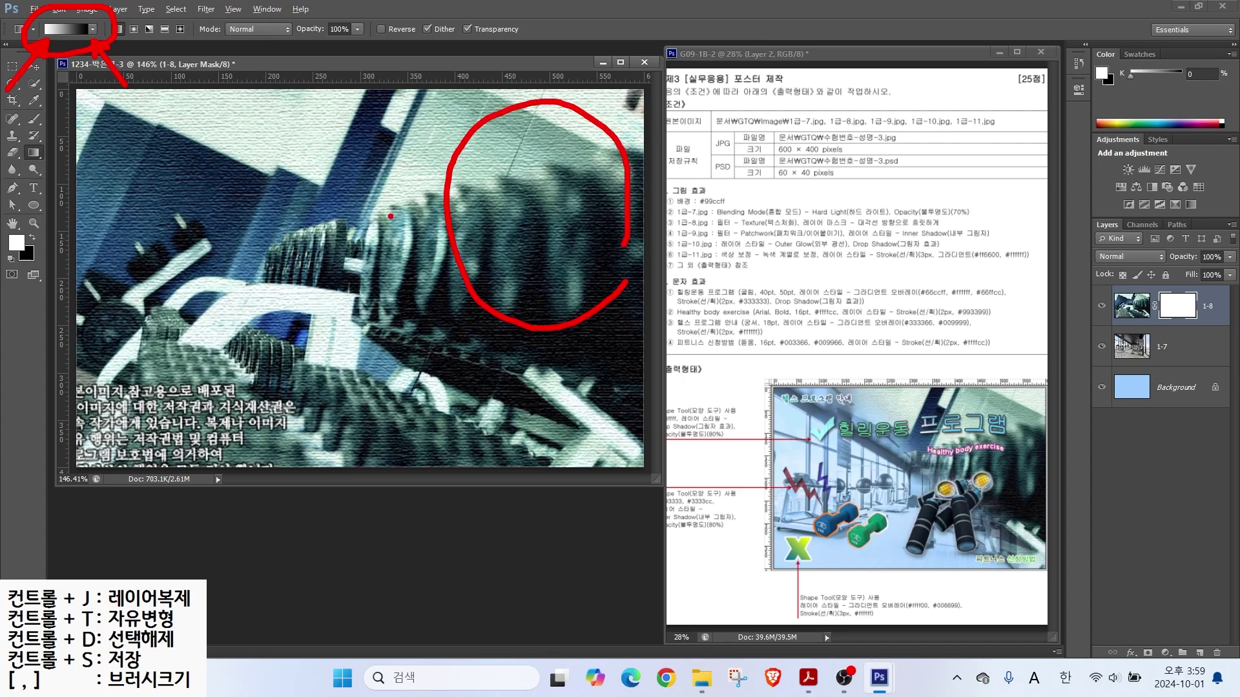
mouse_move(501, 183)
mouse_down()
mouse_move(517, 205)
mouse_move(502, 194)
mouse_move(175, 389)
mouse_up()
drag(163, 335, 264, 384)
key(Escape)
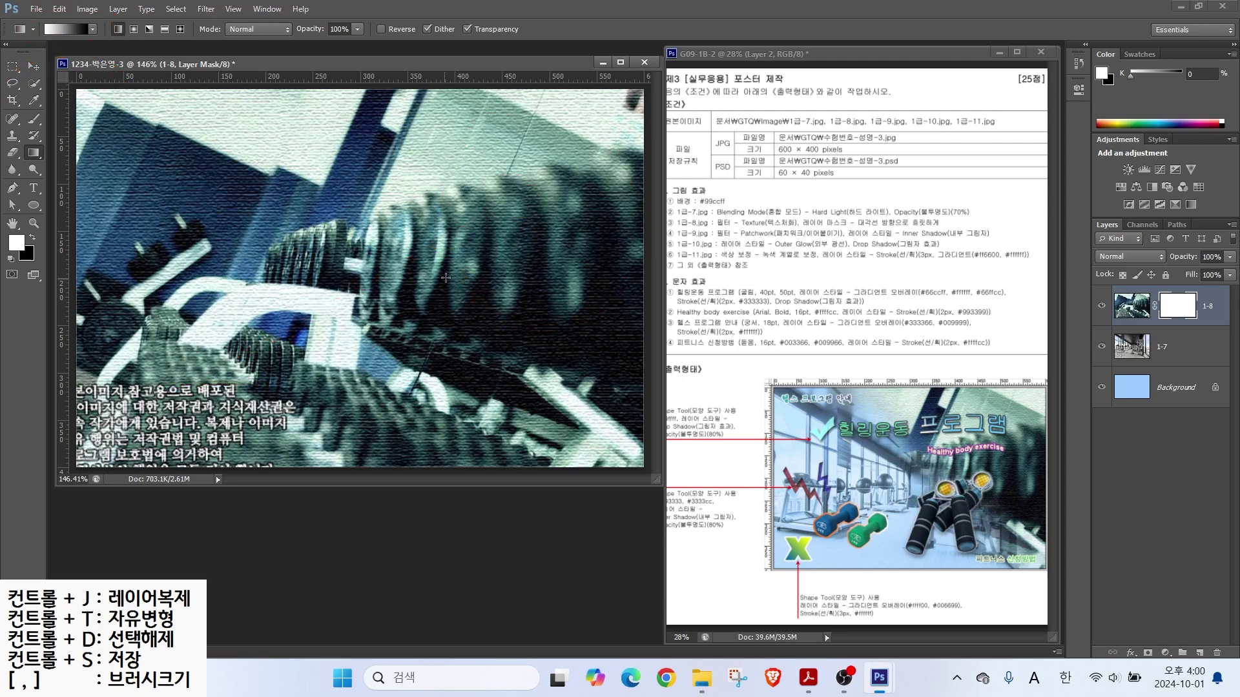
Step: Draw the gradient on the mask so the dumbbells fade out toward the left
drag(217, 373, 347, 323)
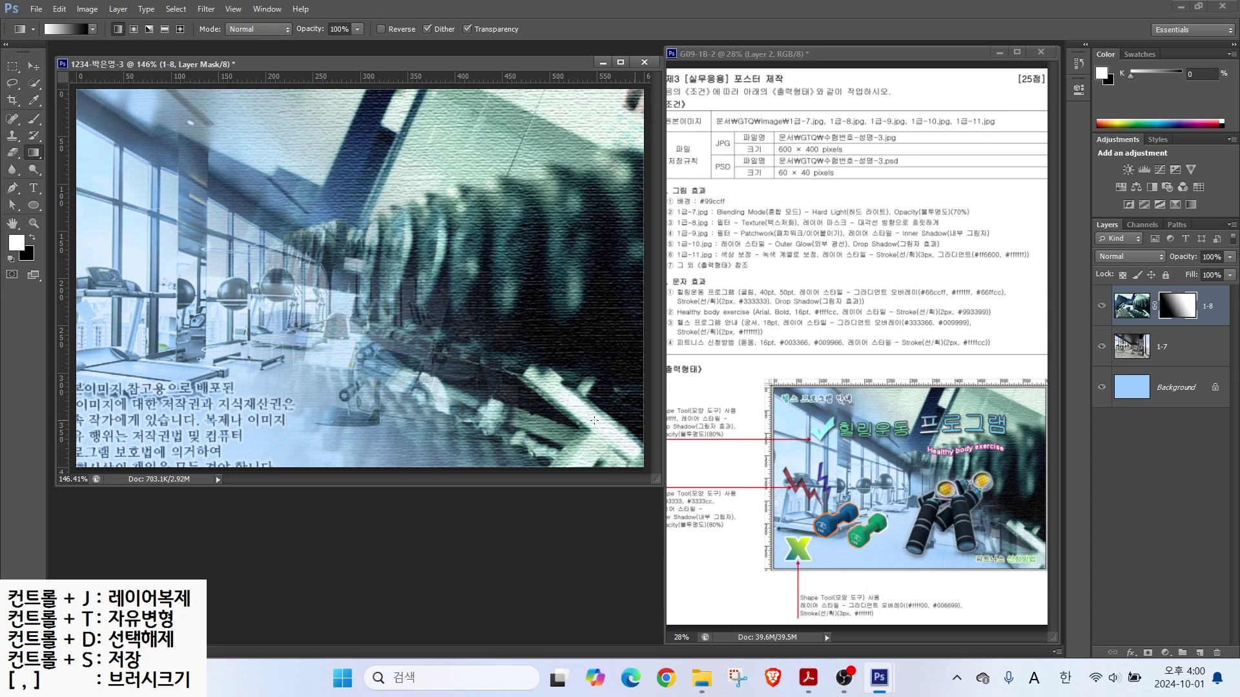
drag(353, 253, 437, 272)
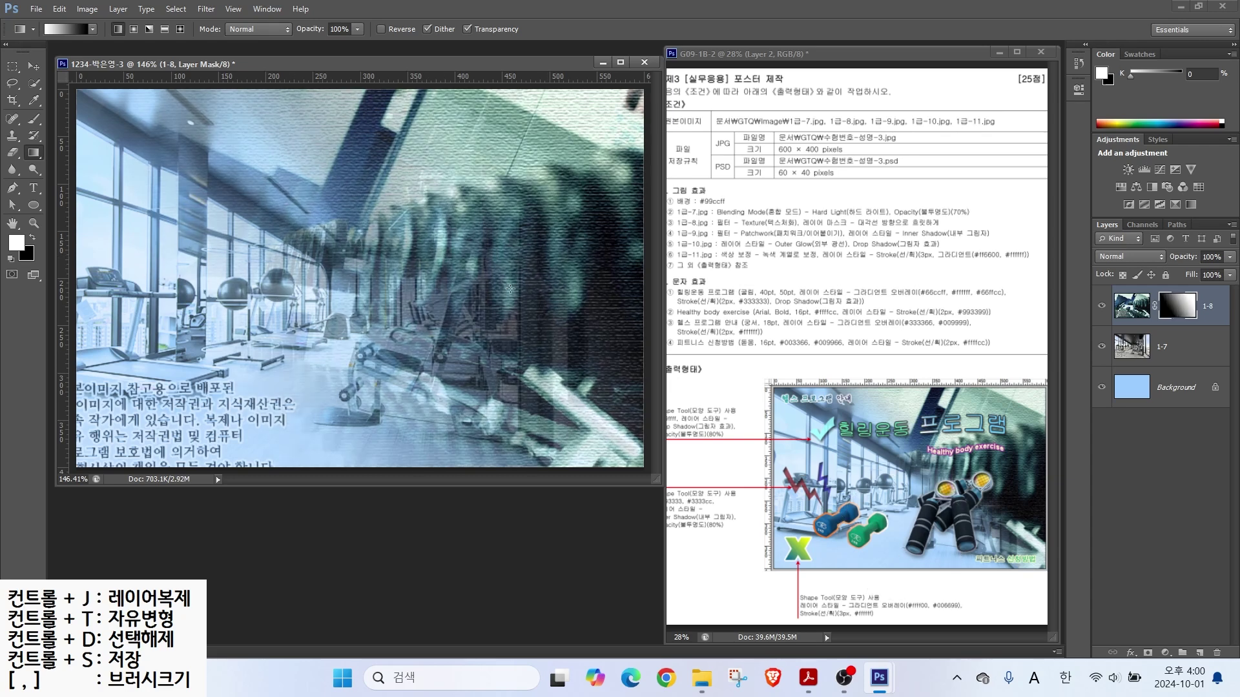
key(ctrl+o)
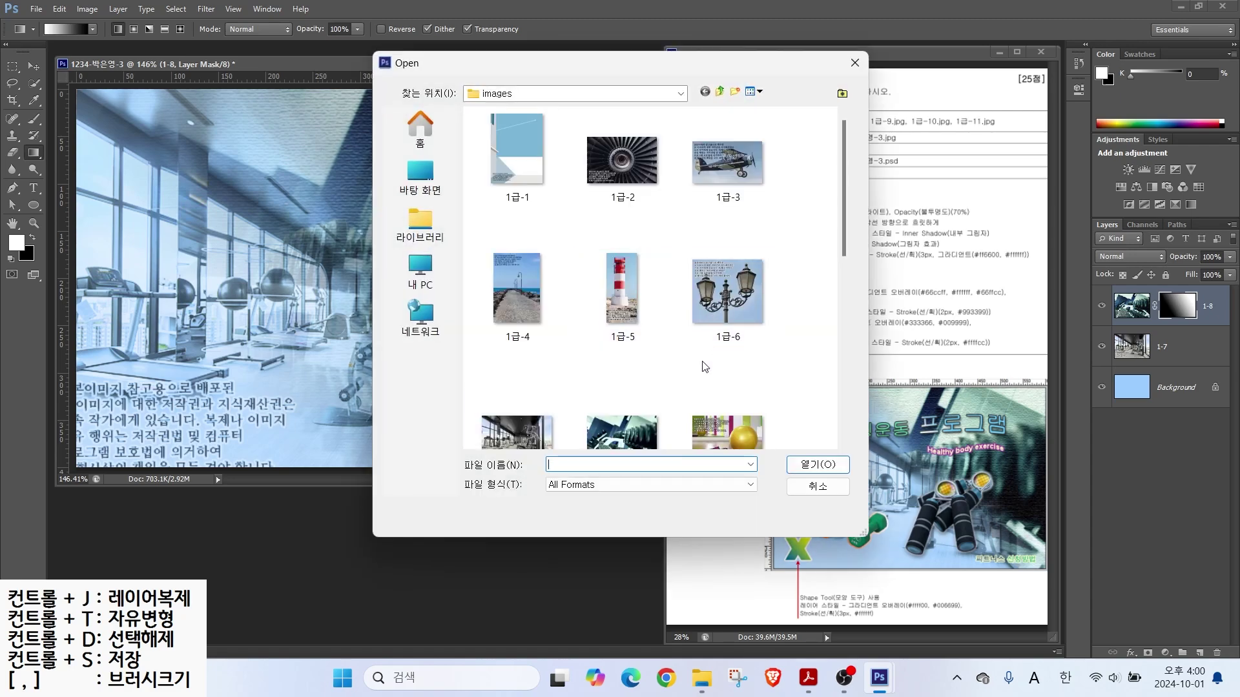
Step: Open 1급-9.jpg, drag the yellow ball photo into the poster, and close the source file
click(721, 434)
double_click(721, 433)
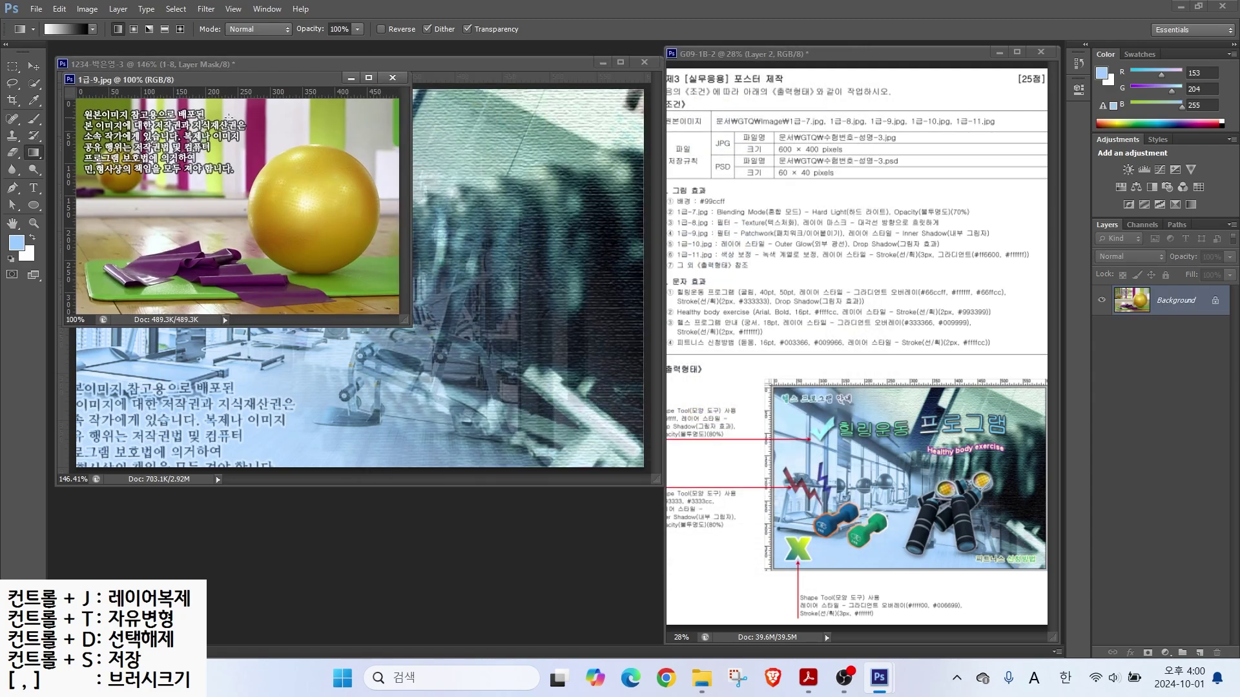
drag(238, 85, 346, 299)
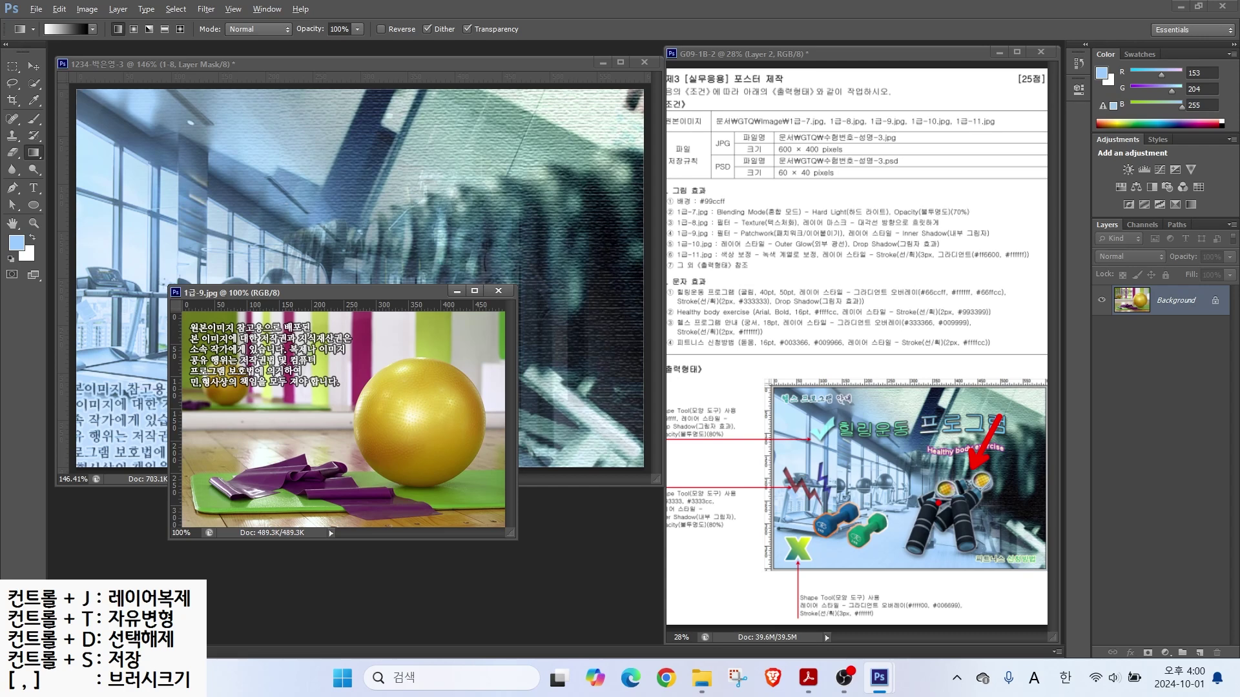
click(33, 66)
drag(322, 389, 317, 244)
click(381, 516)
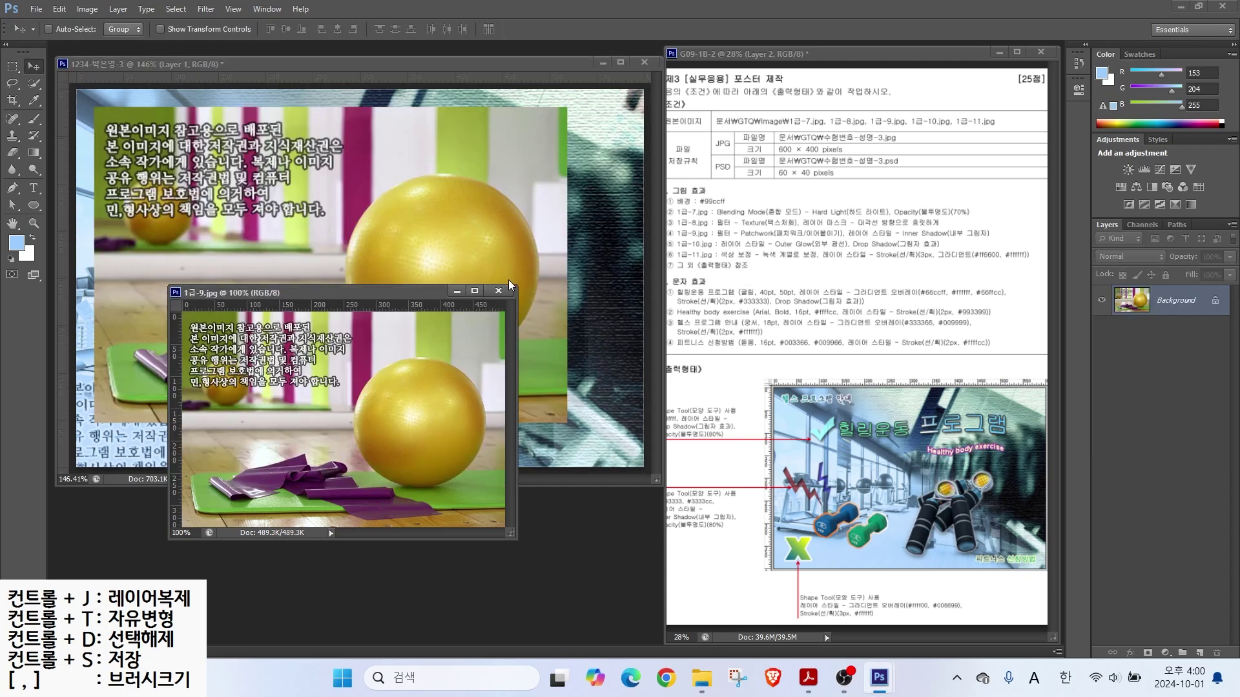
click(497, 292)
Step: Rename the ball photo layer to 1-9
double_click(1170, 309)
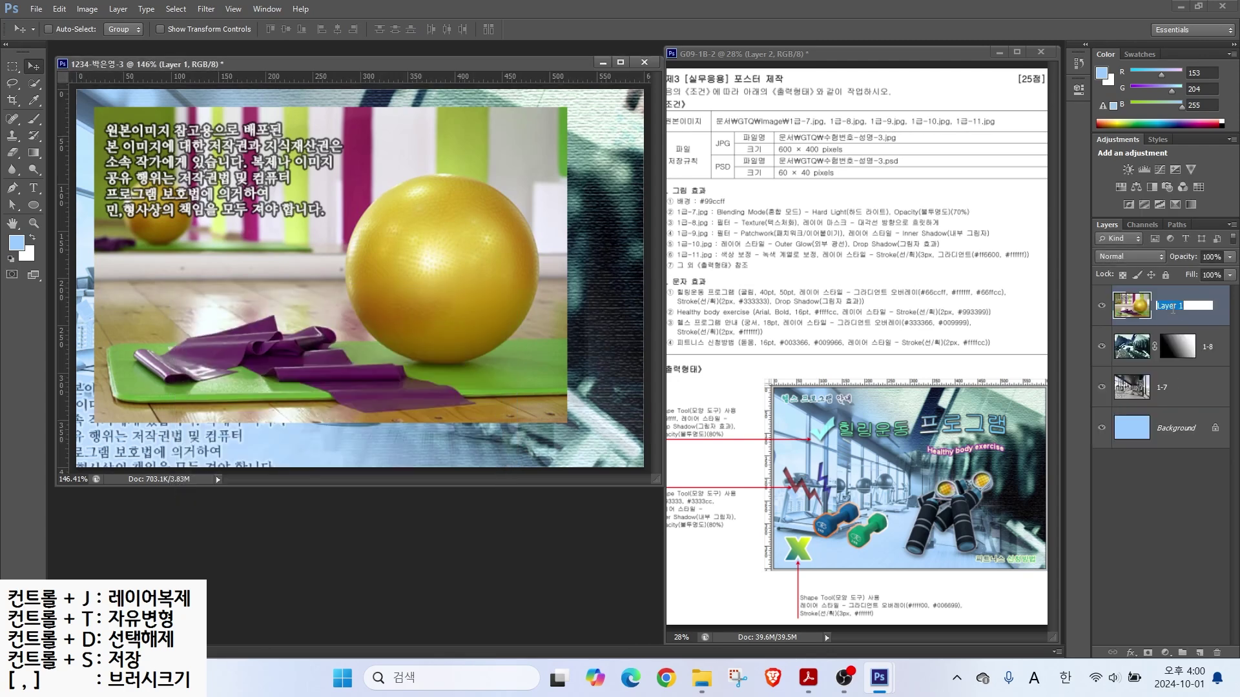
text(1-9)
key(Return)
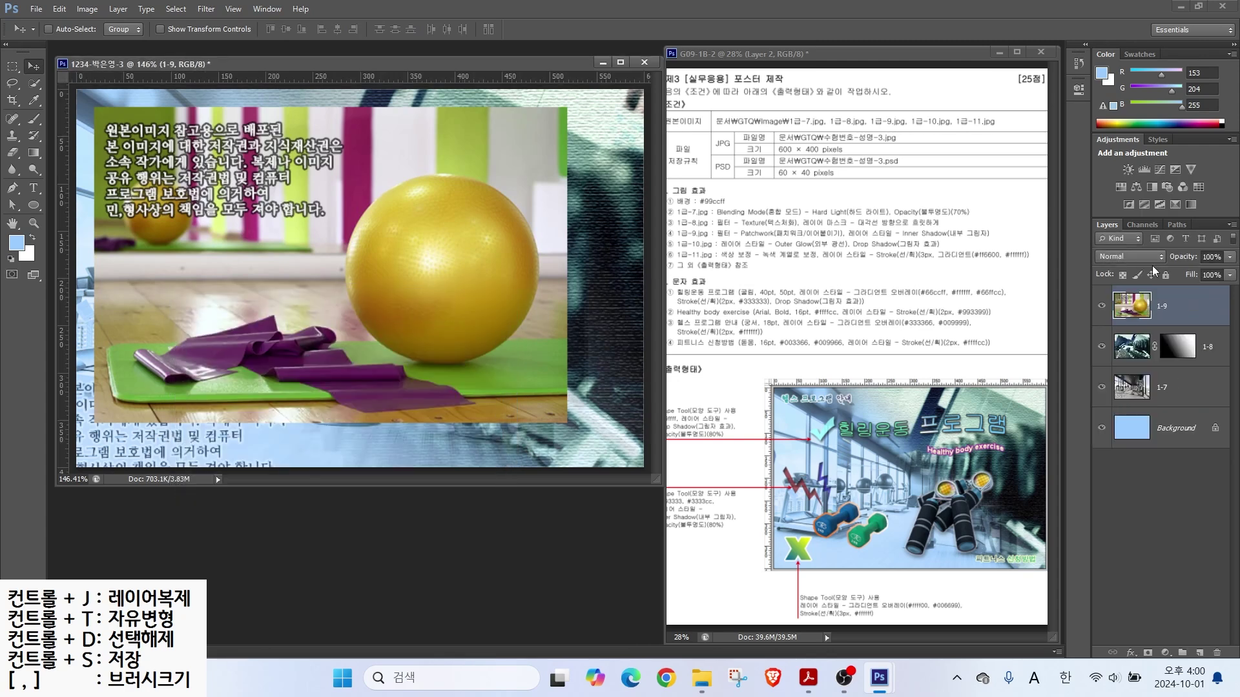
key(ctrl+o)
scroll(692, 396, down, 3)
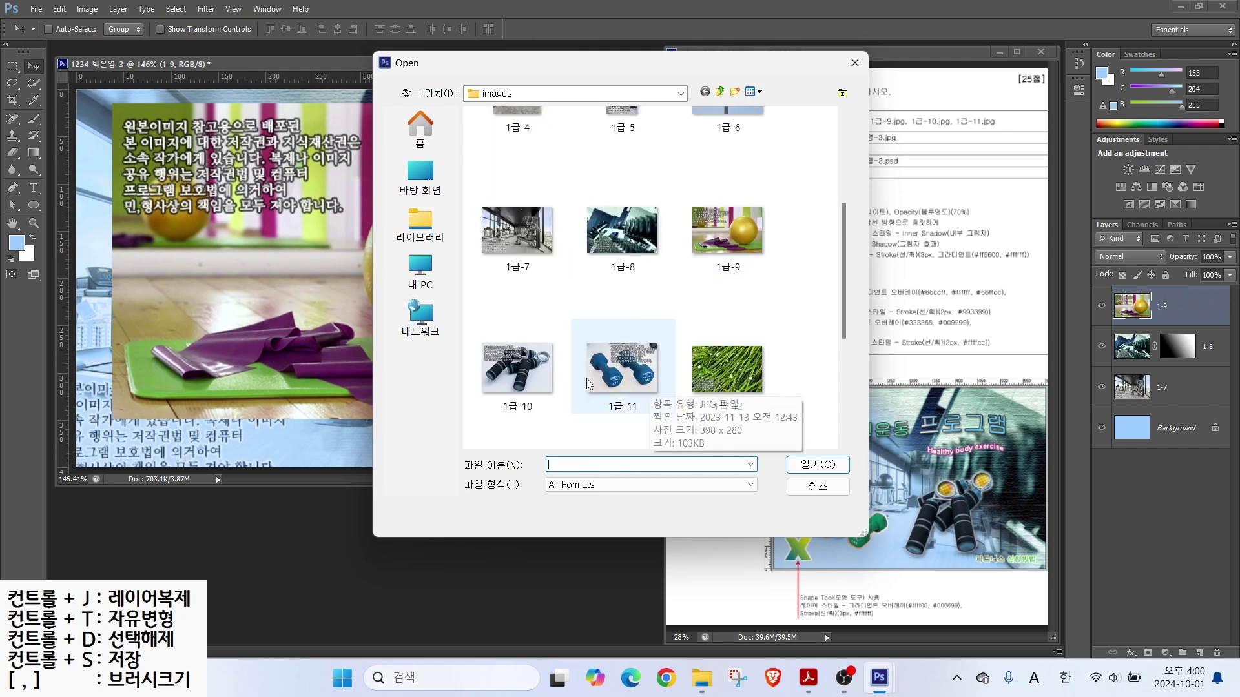
Step: Open 1급-10.jpg and quick-select the hand grippers
double_click(520, 368)
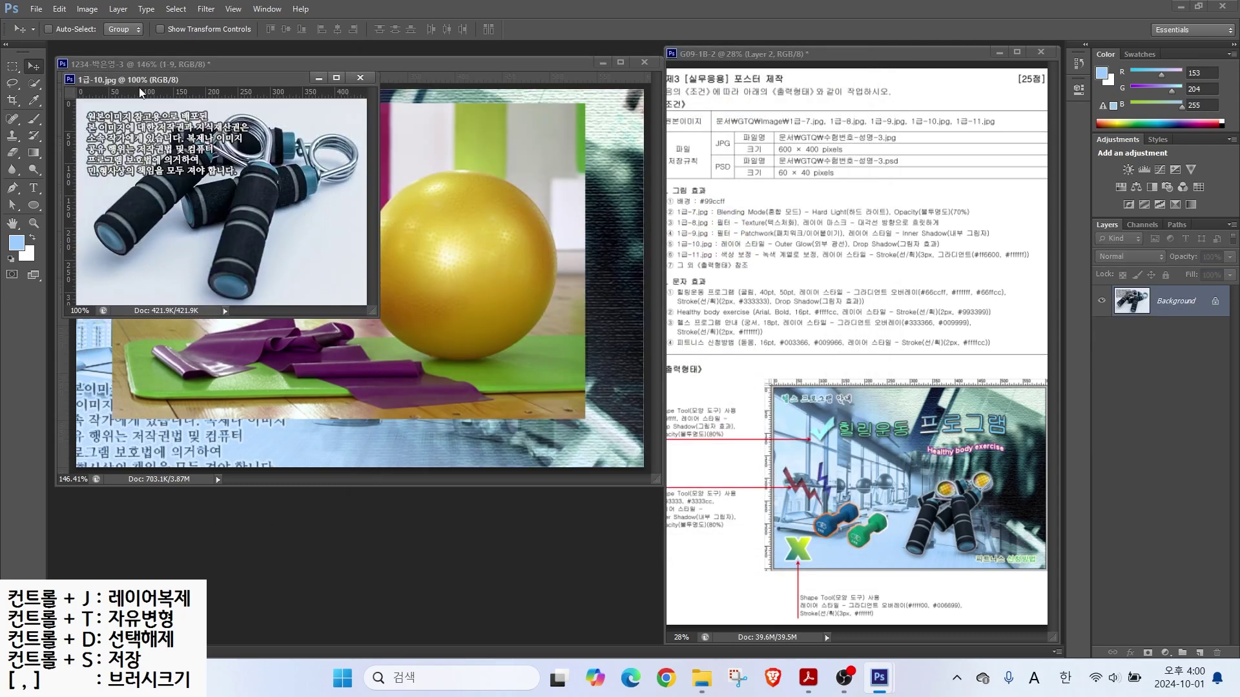
drag(207, 79, 408, 317)
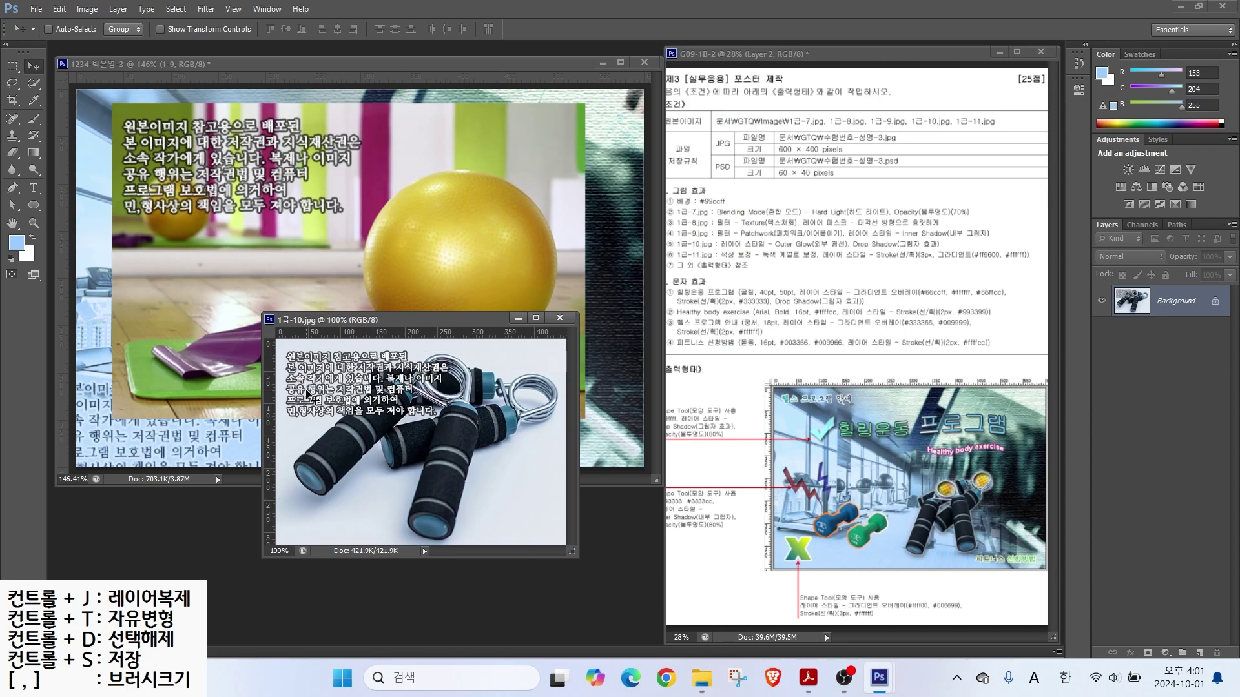
click(34, 83)
mouse_move(328, 458)
mouse_down()
mouse_move(315, 477)
mouse_move(352, 417)
mouse_move(382, 404)
mouse_move(358, 438)
mouse_move(390, 436)
mouse_move(386, 374)
mouse_move(444, 369)
mouse_move(495, 393)
mouse_move(540, 376)
mouse_move(537, 417)
mouse_move(541, 386)
mouse_move(401, 453)
mouse_move(434, 488)
mouse_move(413, 517)
mouse_up()
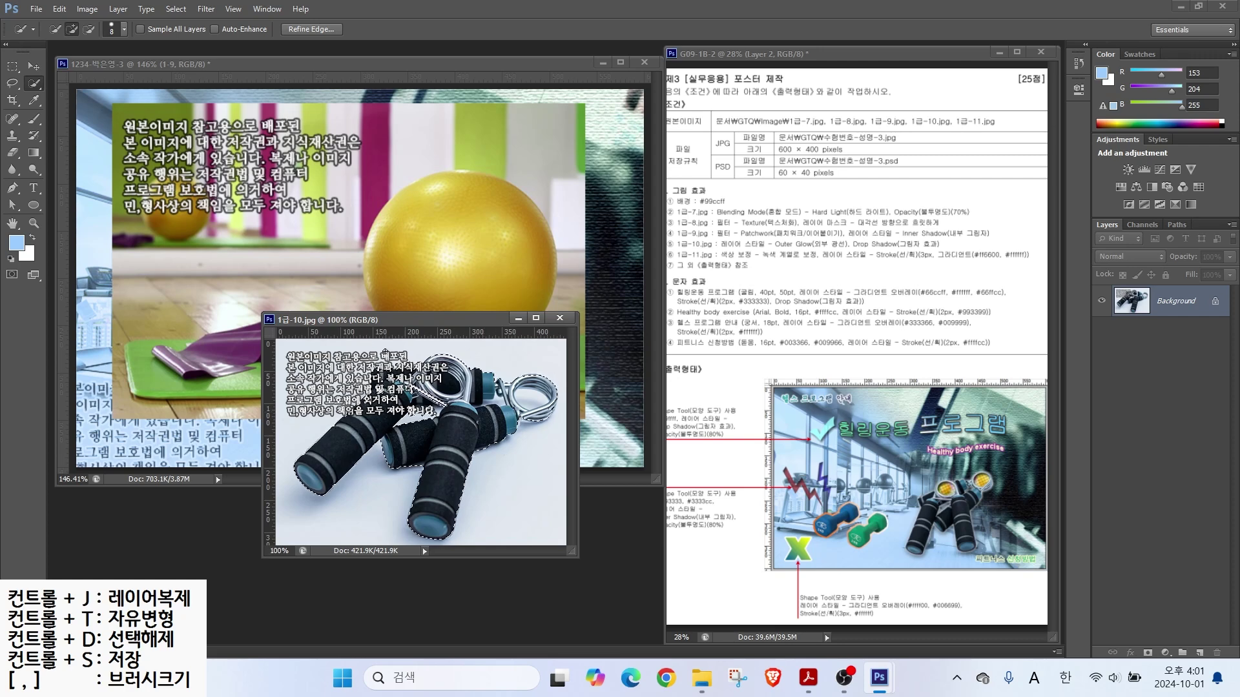
Step: Drag the selected grippers into the poster and close 1급-10
key(alt)
key(v)
drag(391, 395, 238, 318)
click(530, 533)
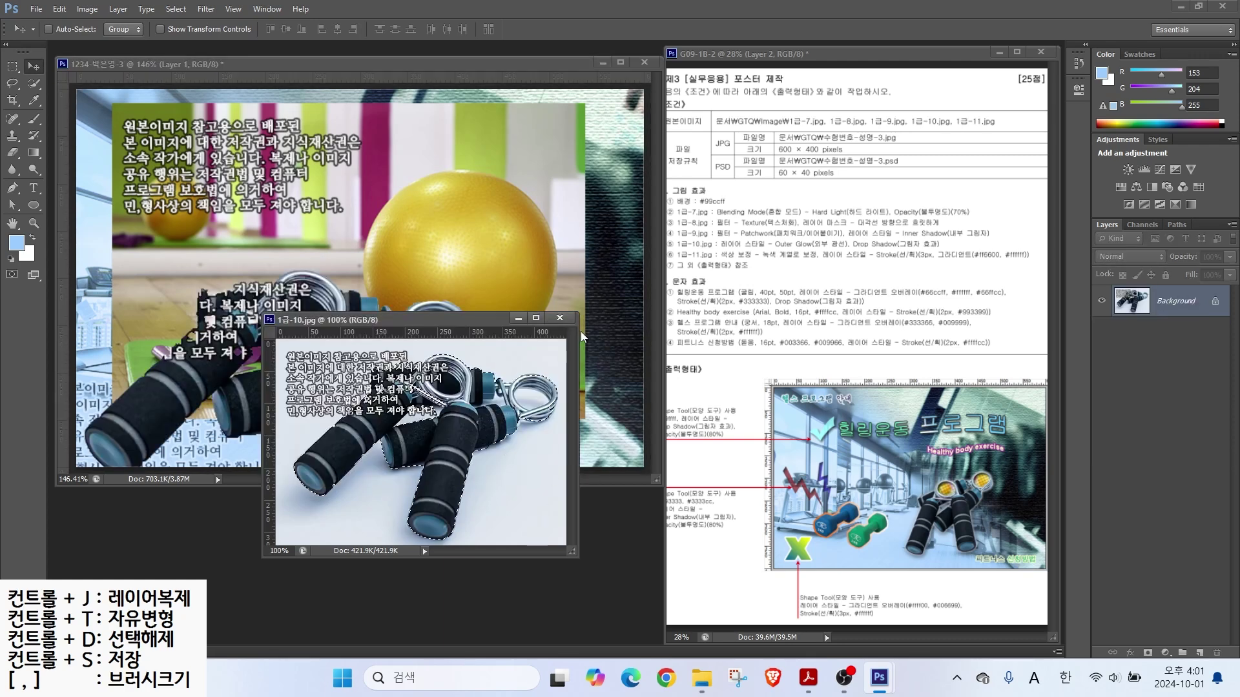
click(559, 318)
Step: Rename the grippers layer to 1-10
double_click(1167, 306)
text(1-10)
key(Return)
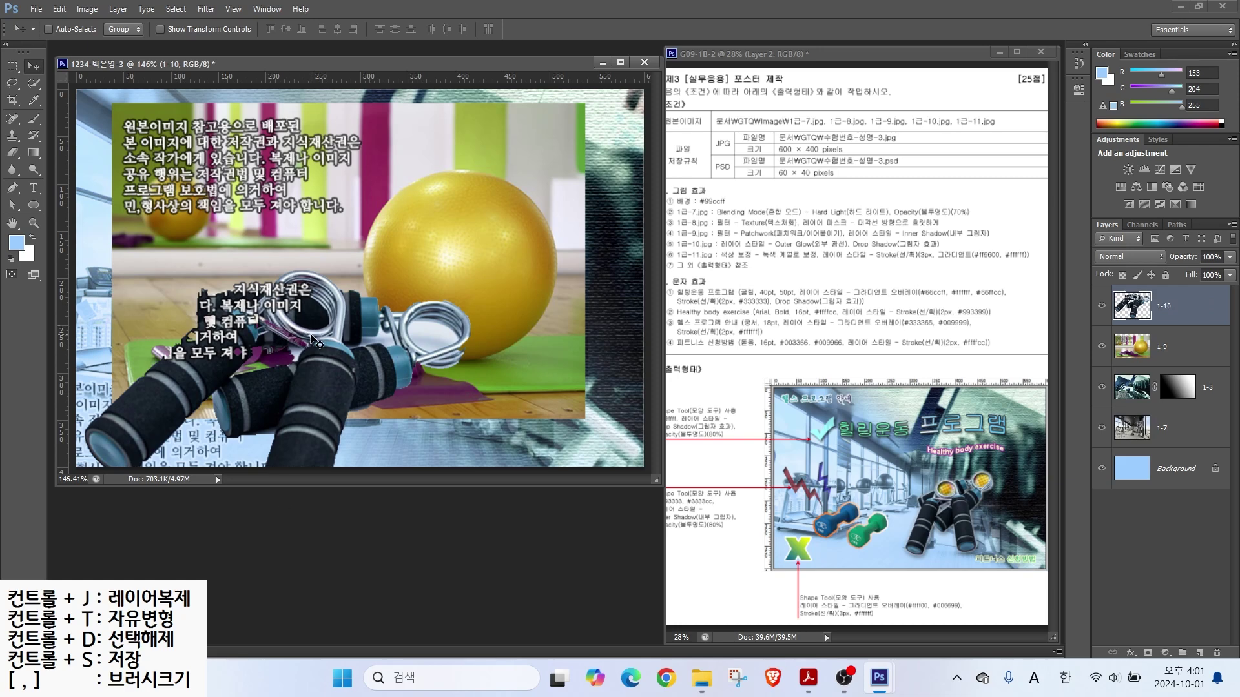
key(ctrl+t)
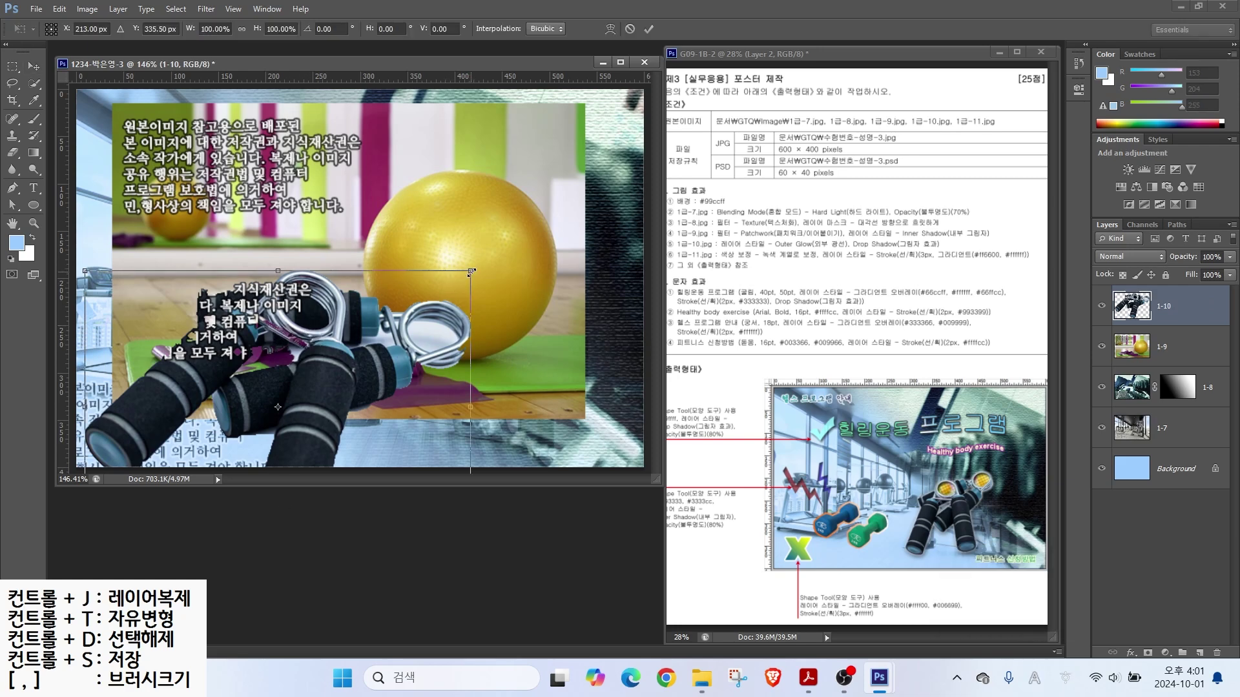
Step: Scale the grippers to roughly 70%, tilt them, and move them right over the yellow ball
drag(471, 272, 353, 353)
drag(269, 427, 499, 335)
drag(595, 260, 511, 216)
drag(396, 391, 406, 385)
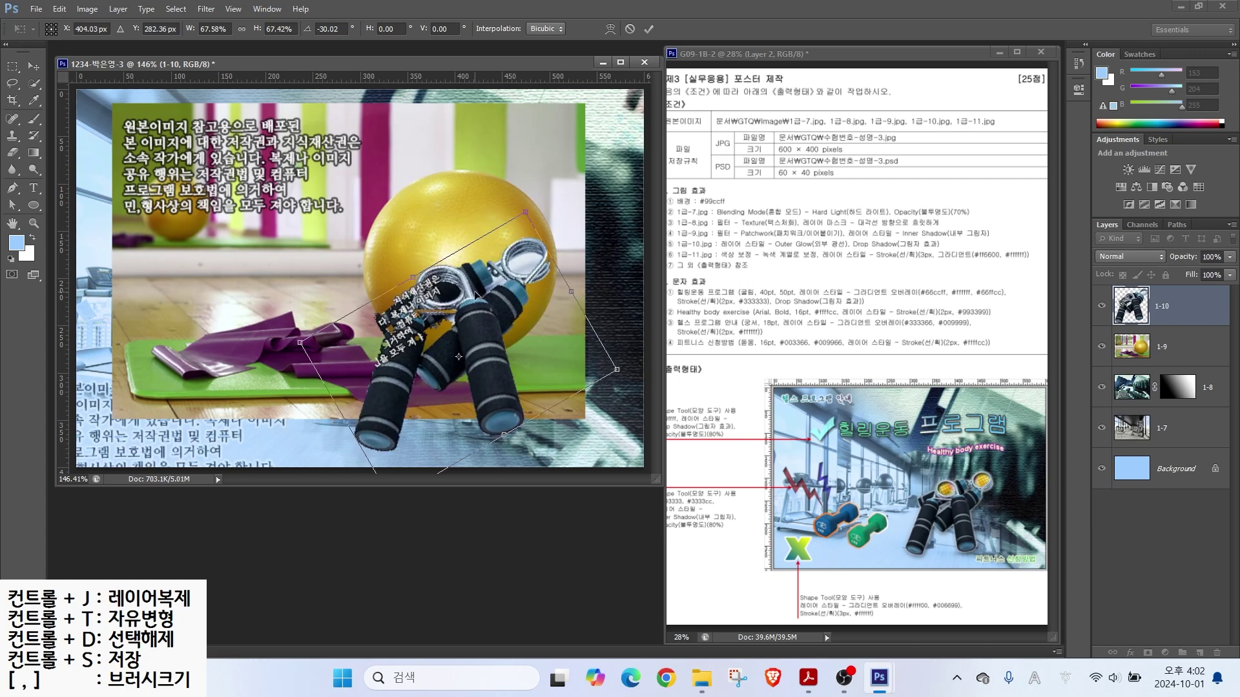
key(Return)
mouse_move(463, 298)
mouse_down()
mouse_move(434, 282)
mouse_move(465, 293)
mouse_up()
mouse_move(536, 269)
mouse_down()
mouse_move(514, 255)
mouse_move(539, 271)
mouse_up()
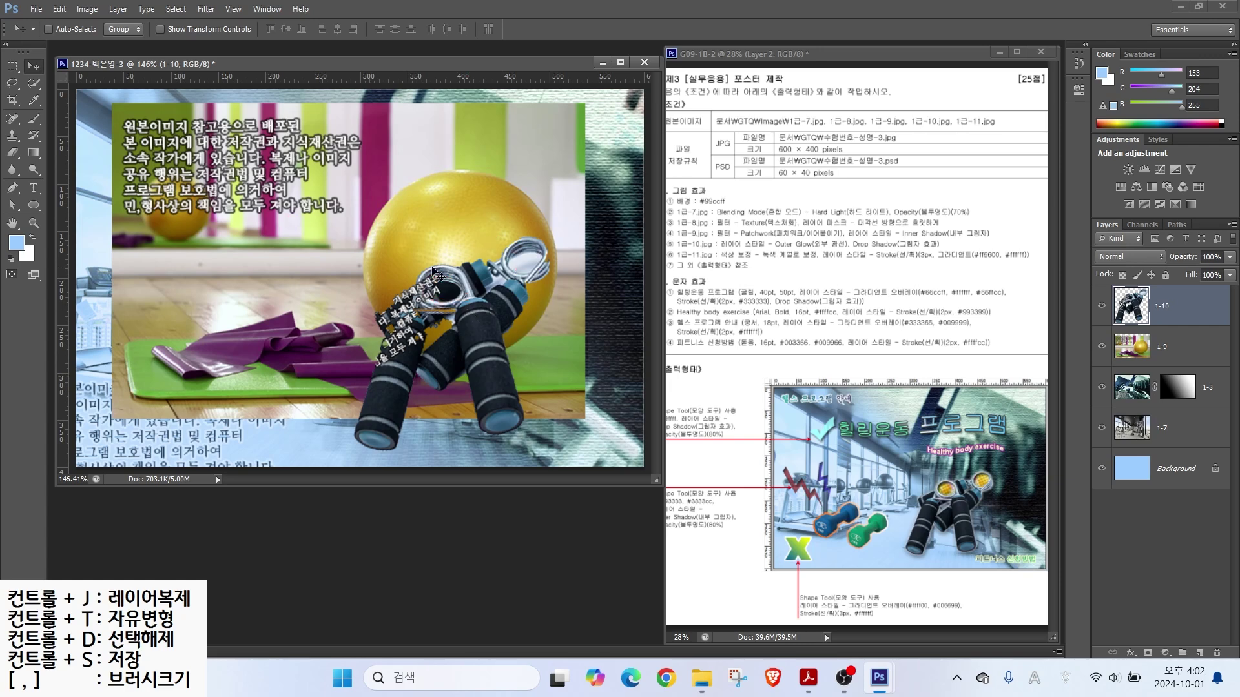
Step: Quick-select both gripper ring holes and copy them to a new layer
click(34, 84)
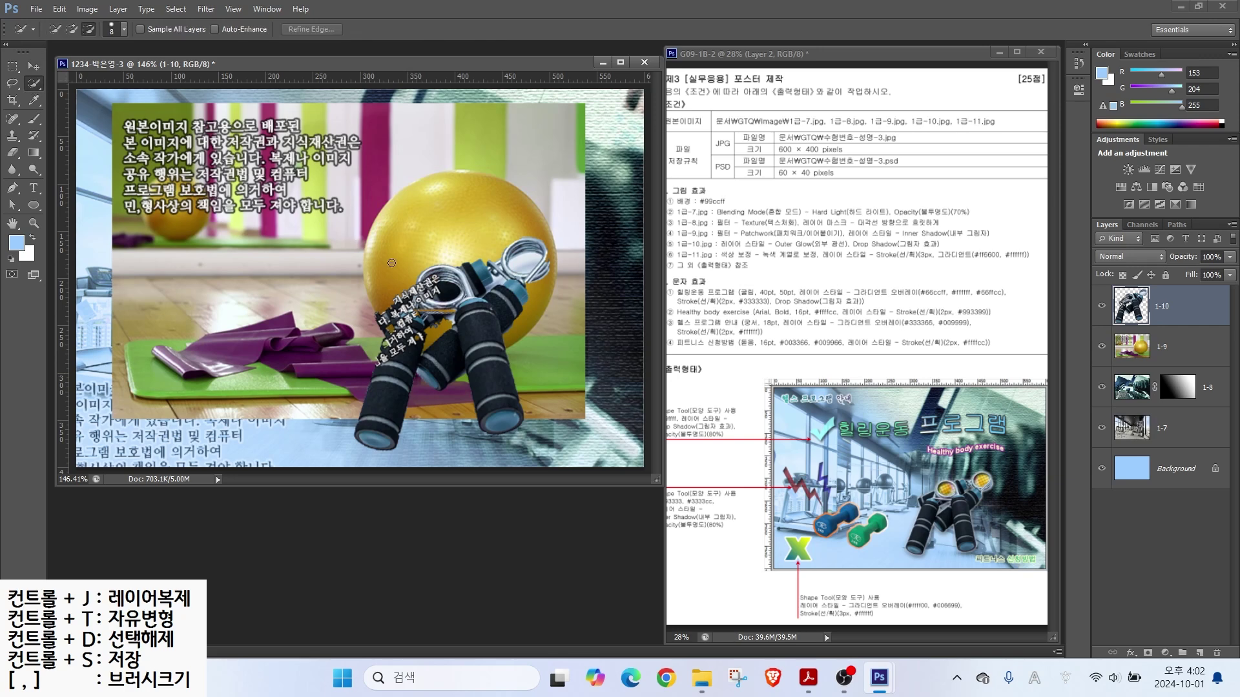
drag(440, 291, 433, 287)
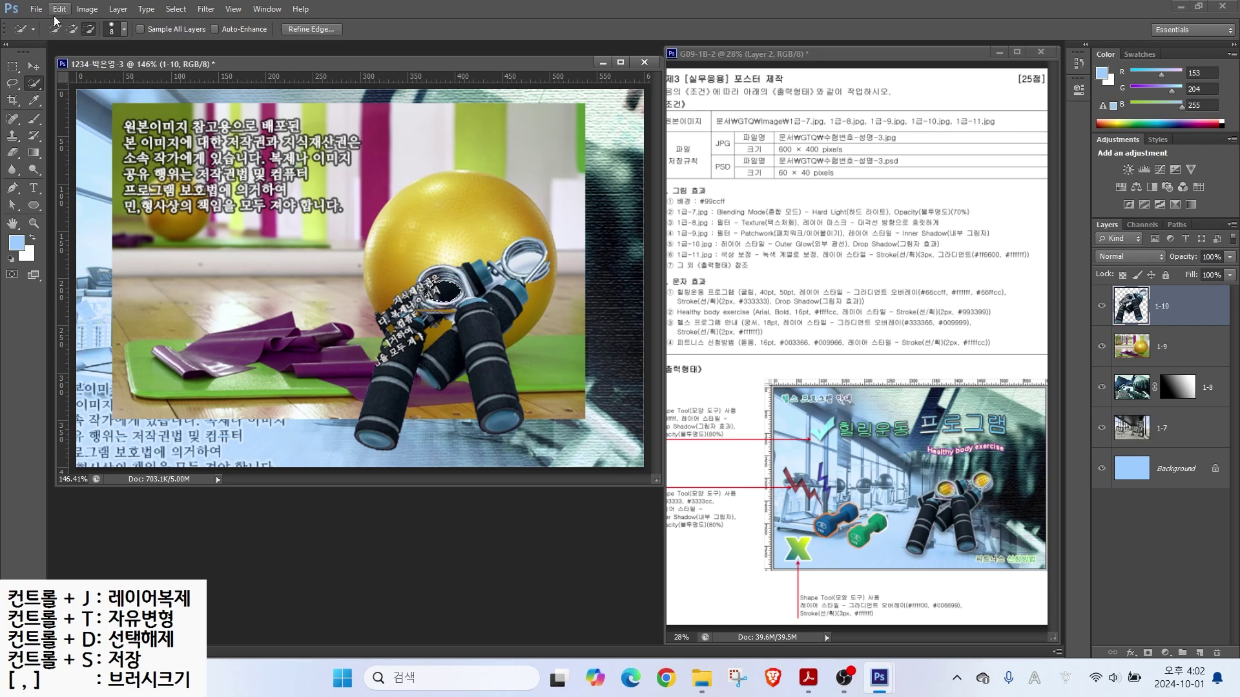
drag(520, 262, 525, 262)
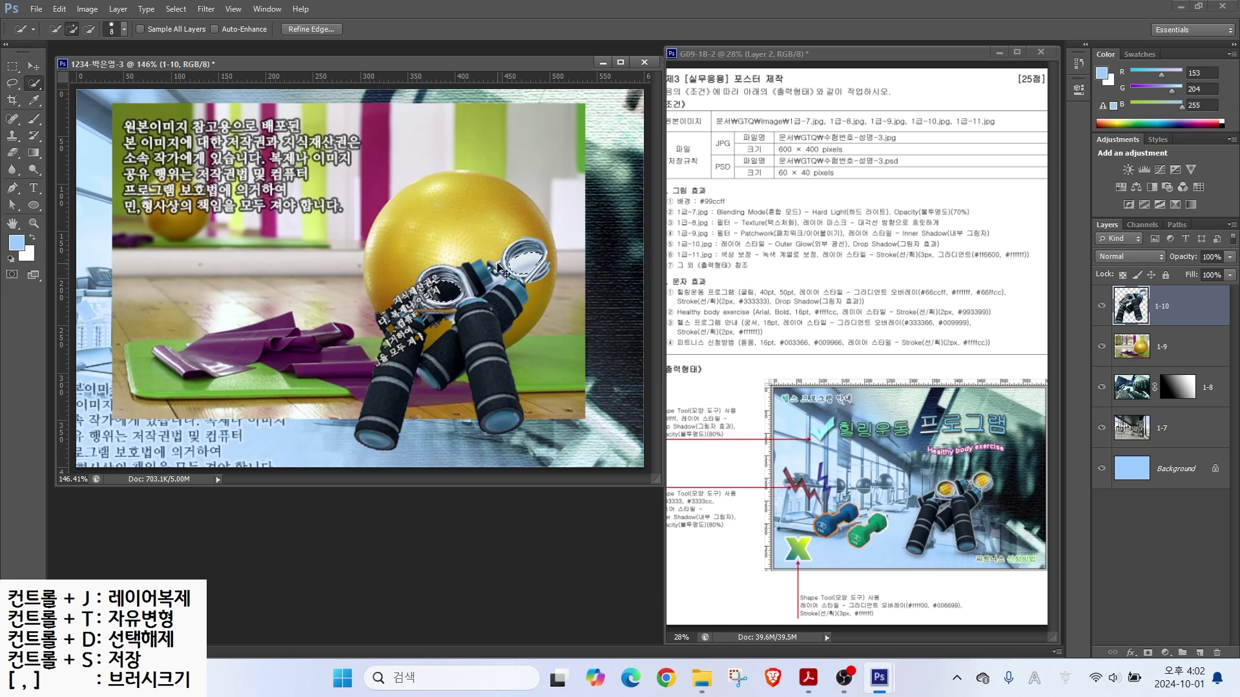
key(ctrl+j)
Step: Rename the holes layer to 클리핑
ctrl+click(1147, 309)
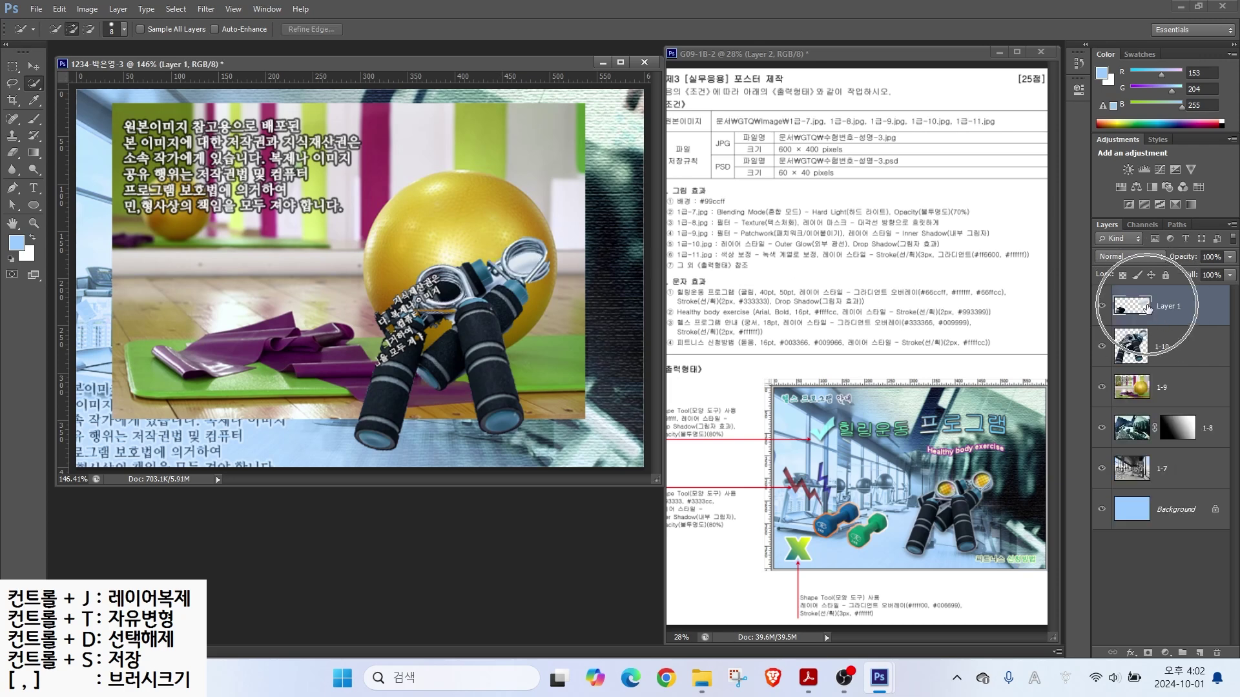
double_click(1164, 304)
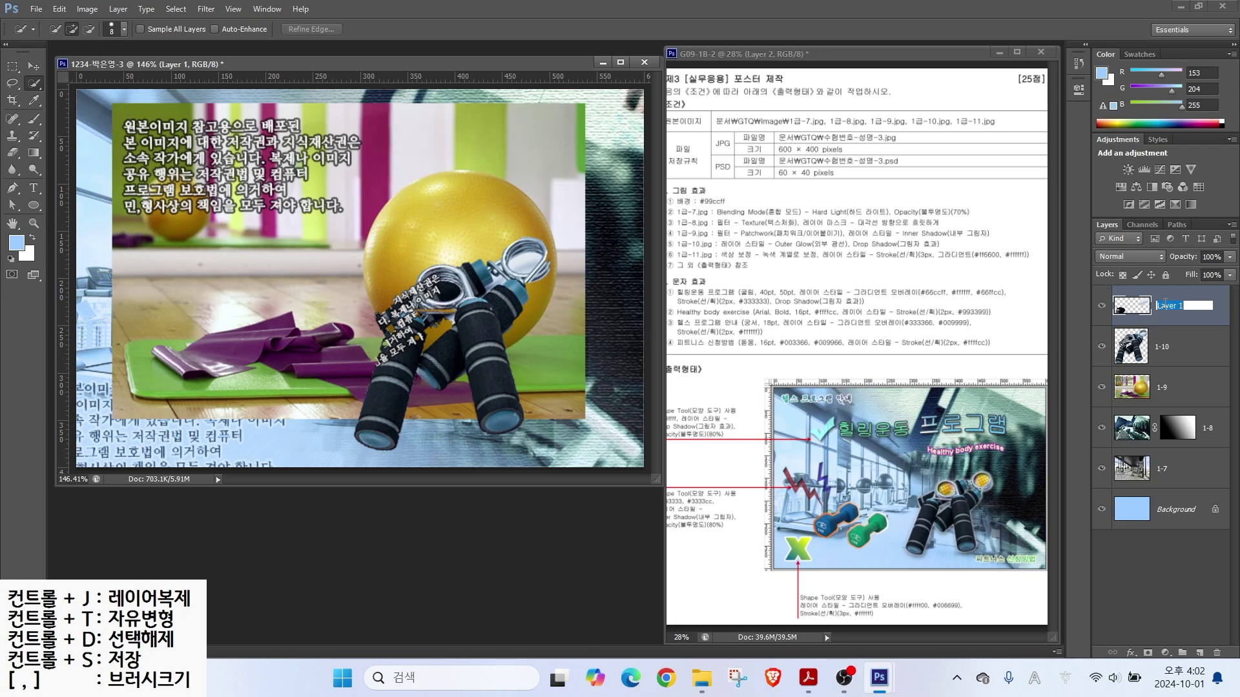
text(zmf)
key(Return)
Step: Move layer 1-9 to the top and make it a clipping mask on 클리핑
click(1136, 391)
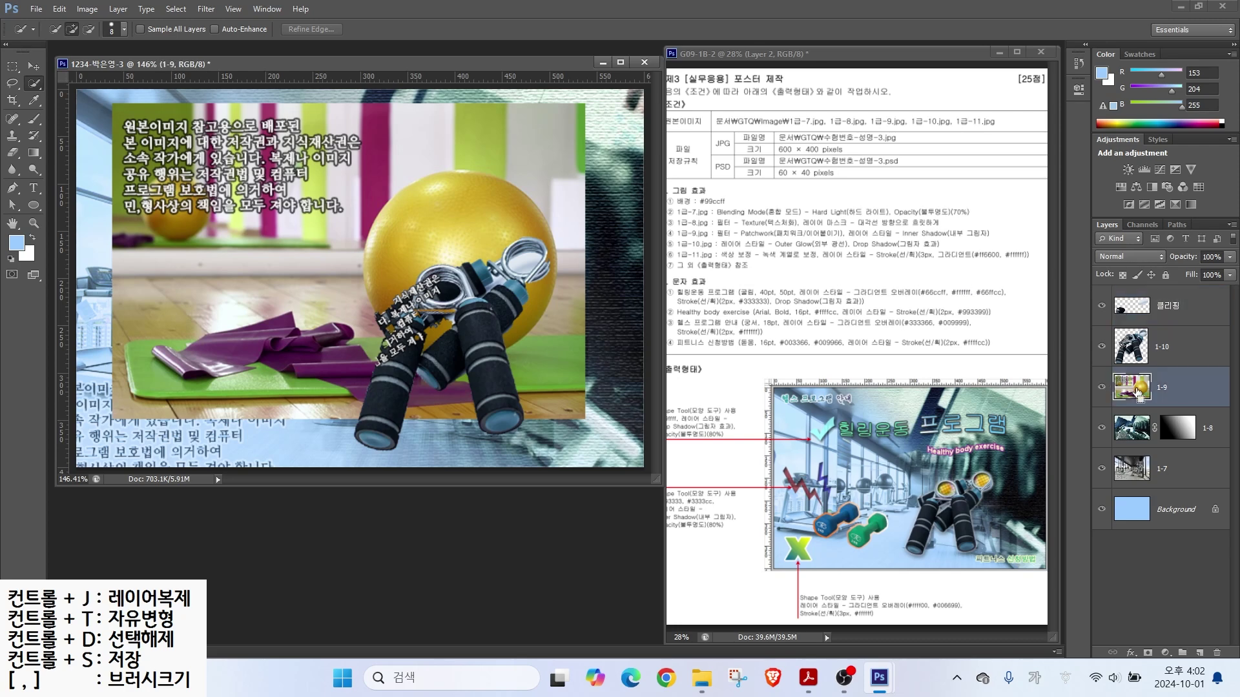
drag(1135, 389, 1138, 300)
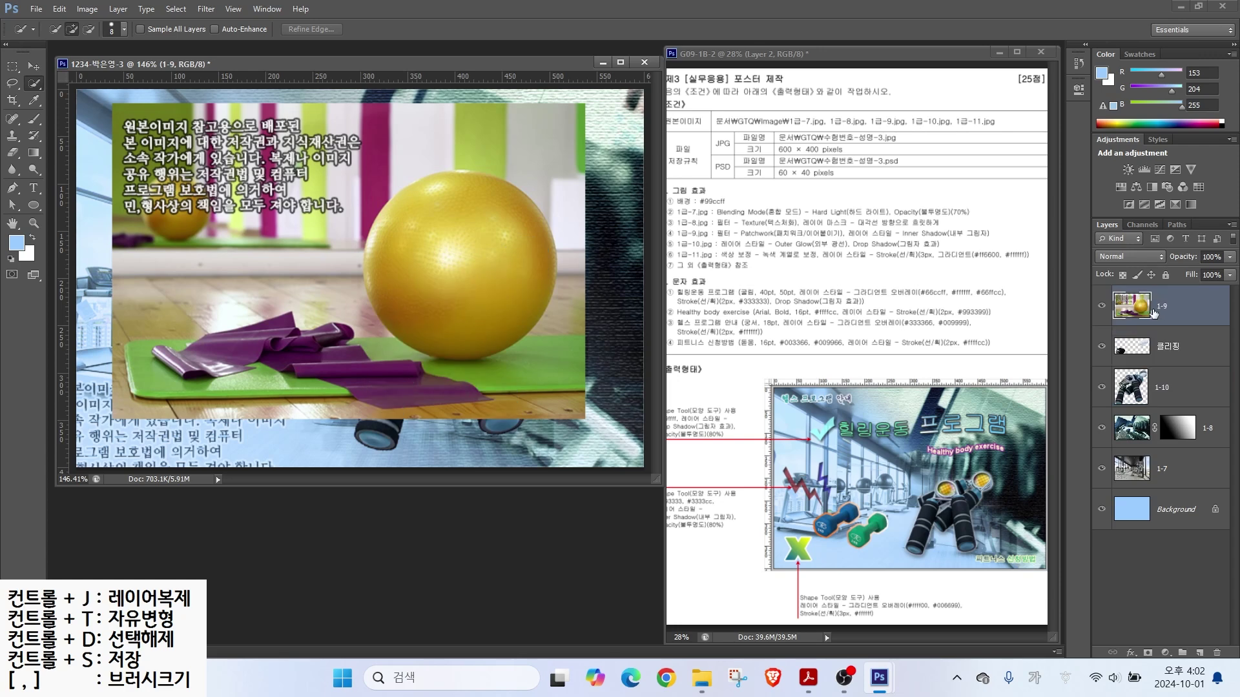
click(1179, 308)
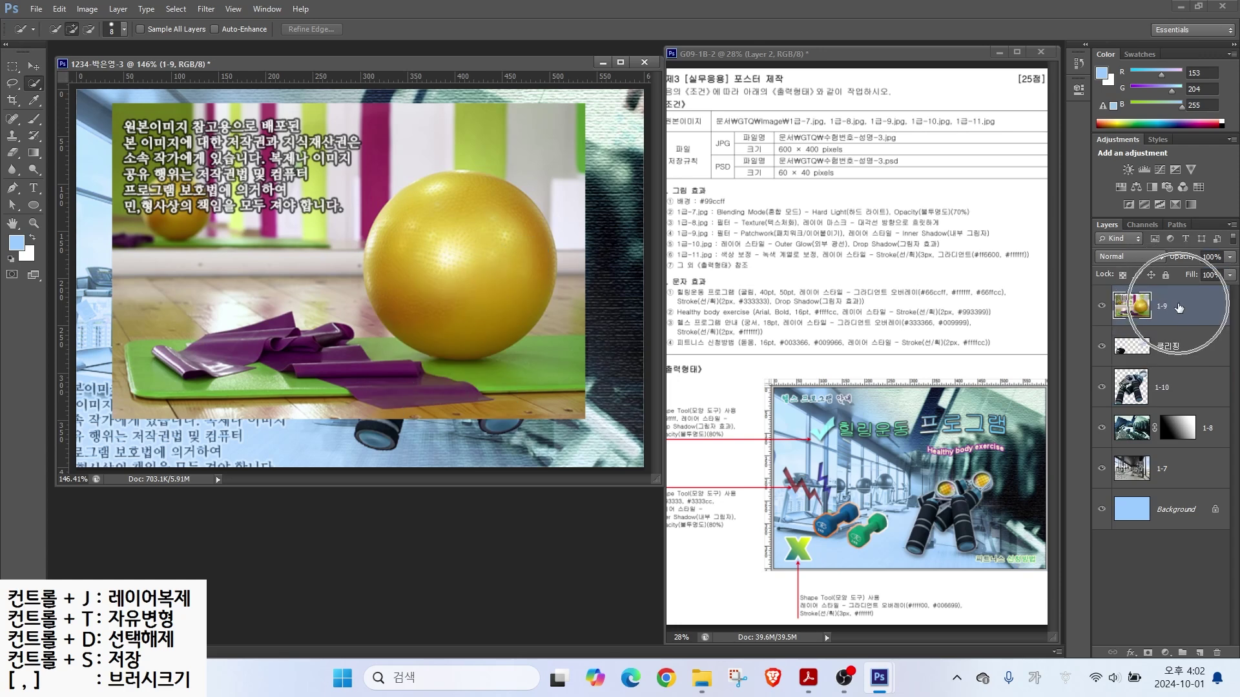
right_click(1180, 308)
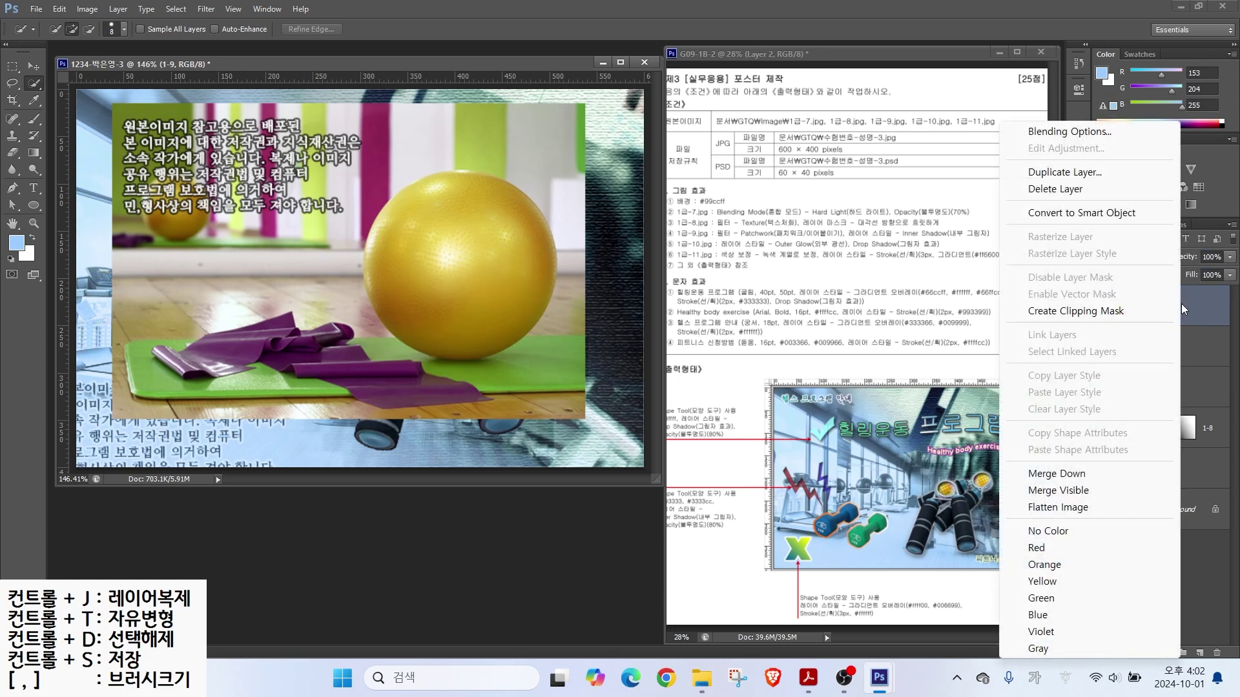
click(1091, 313)
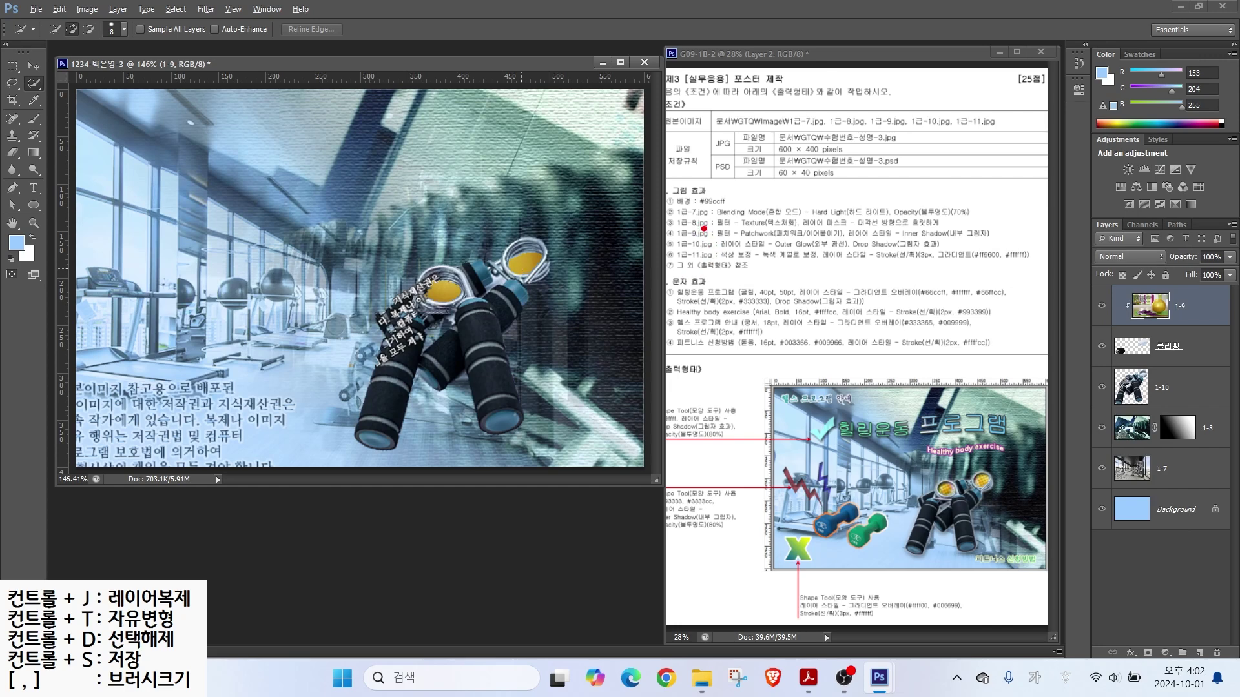
drag(725, 226, 762, 194)
key(Escape)
click(206, 8)
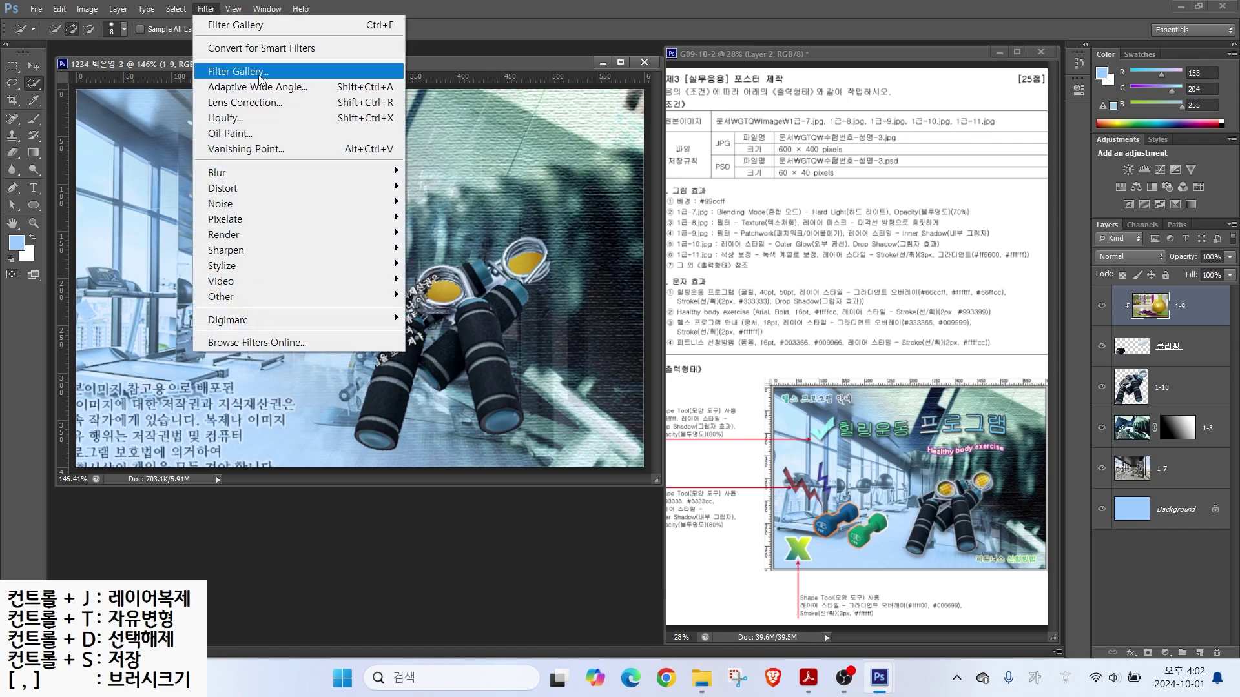
Step: Apply the Filter Gallery's Texture > Patchwork filter to layer 1-9
click(237, 71)
key(ctrl)
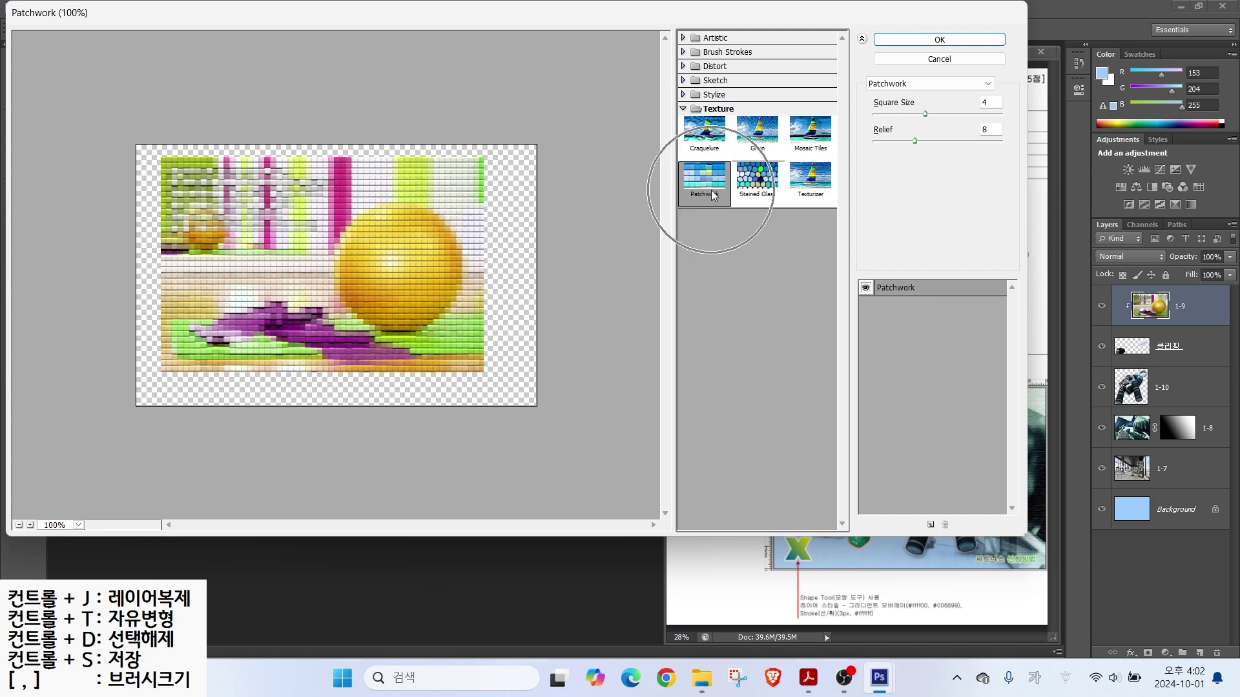
click(908, 38)
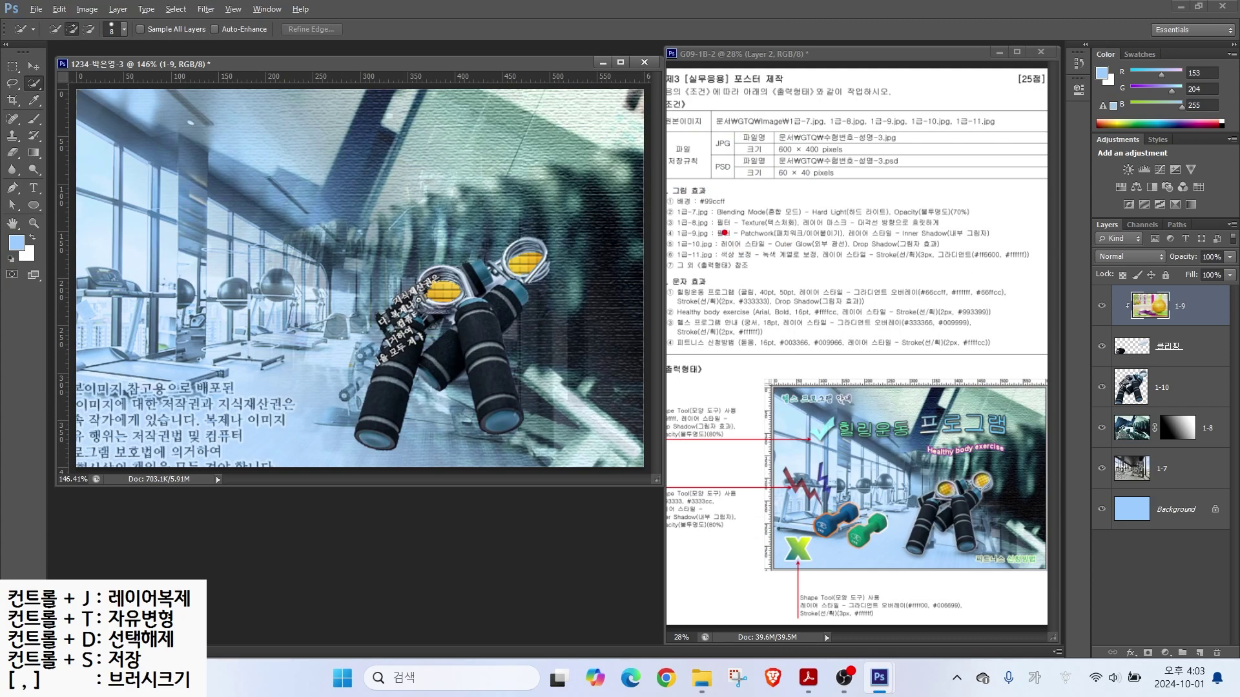
drag(764, 231, 700, 187)
mouse_move(718, 241)
mouse_down()
mouse_move(1002, 240)
mouse_move(974, 195)
mouse_up()
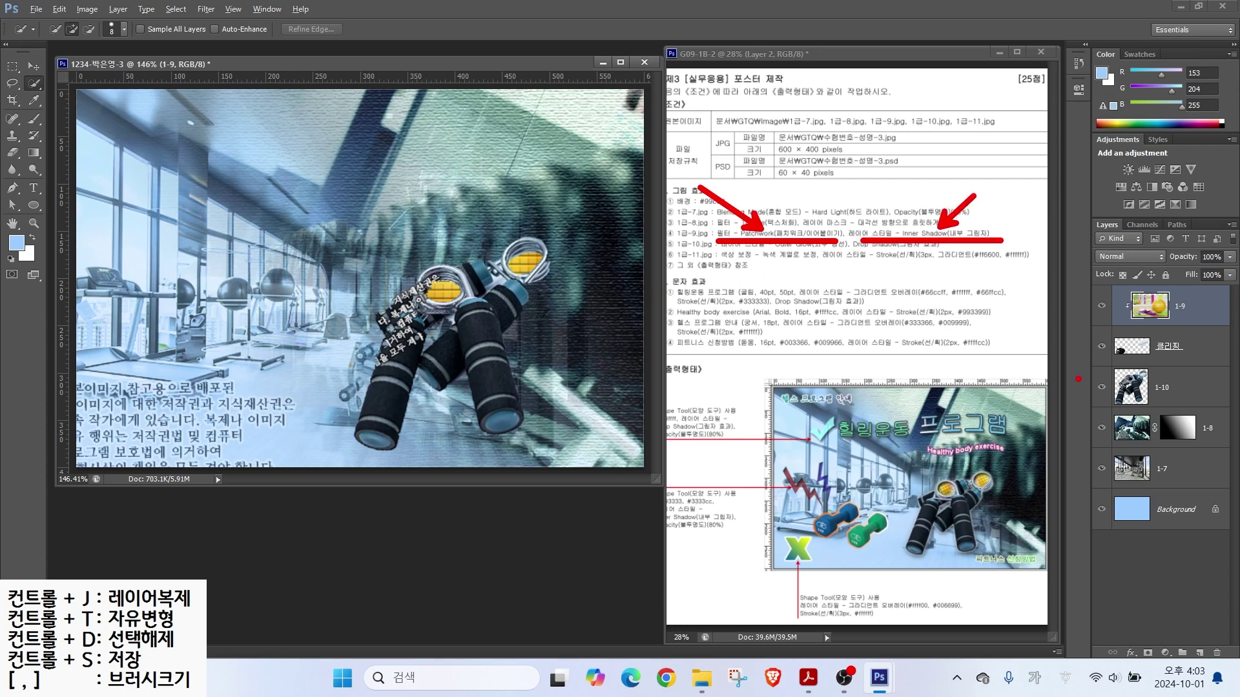
drag(237, 164, 643, 446)
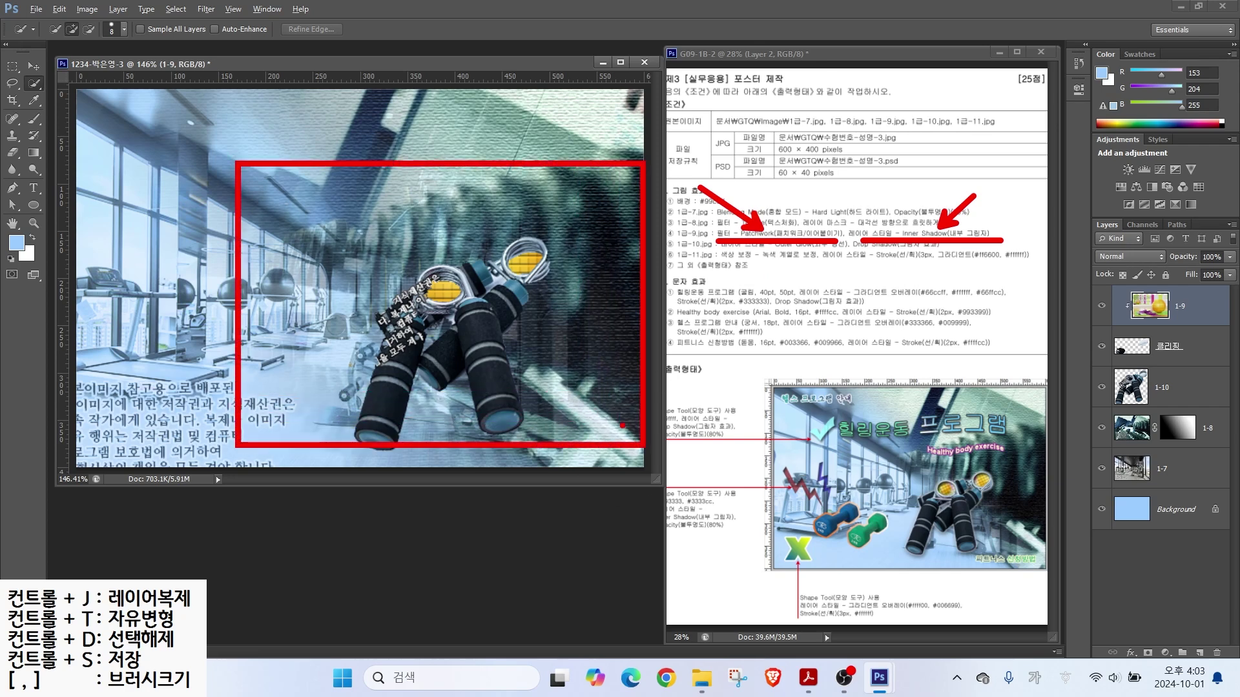
drag(270, 167, 349, 169)
drag(423, 162, 567, 172)
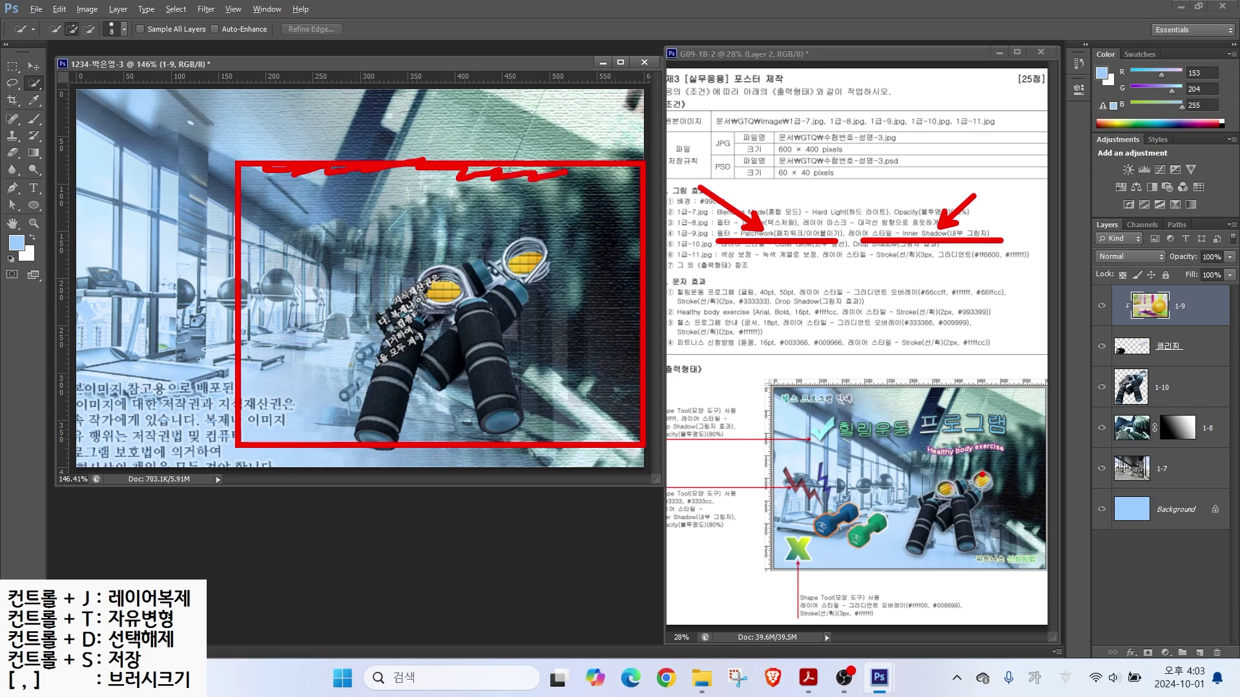
drag(945, 416, 987, 485)
key(Escape)
click(1173, 349)
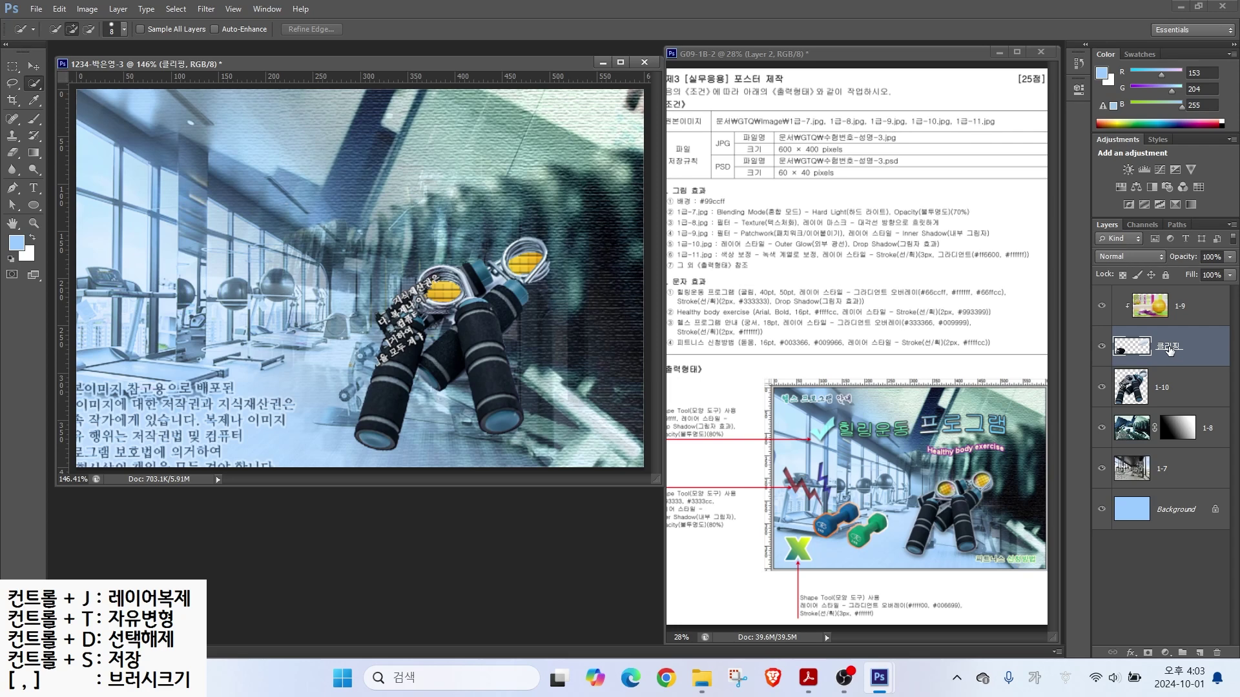
Step: Apply an Inner Shadow to the 클리핑 holes layer, then select layer 1-9
click(1131, 653)
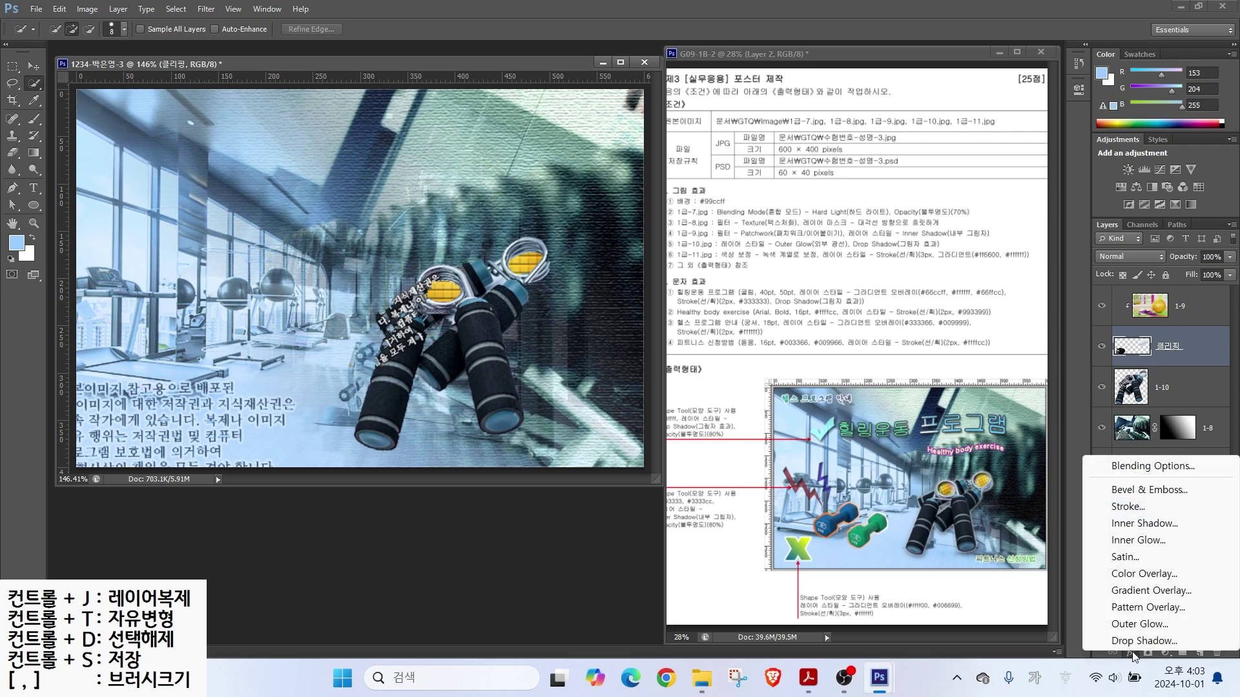
click(1144, 523)
drag(413, 210, 727, 196)
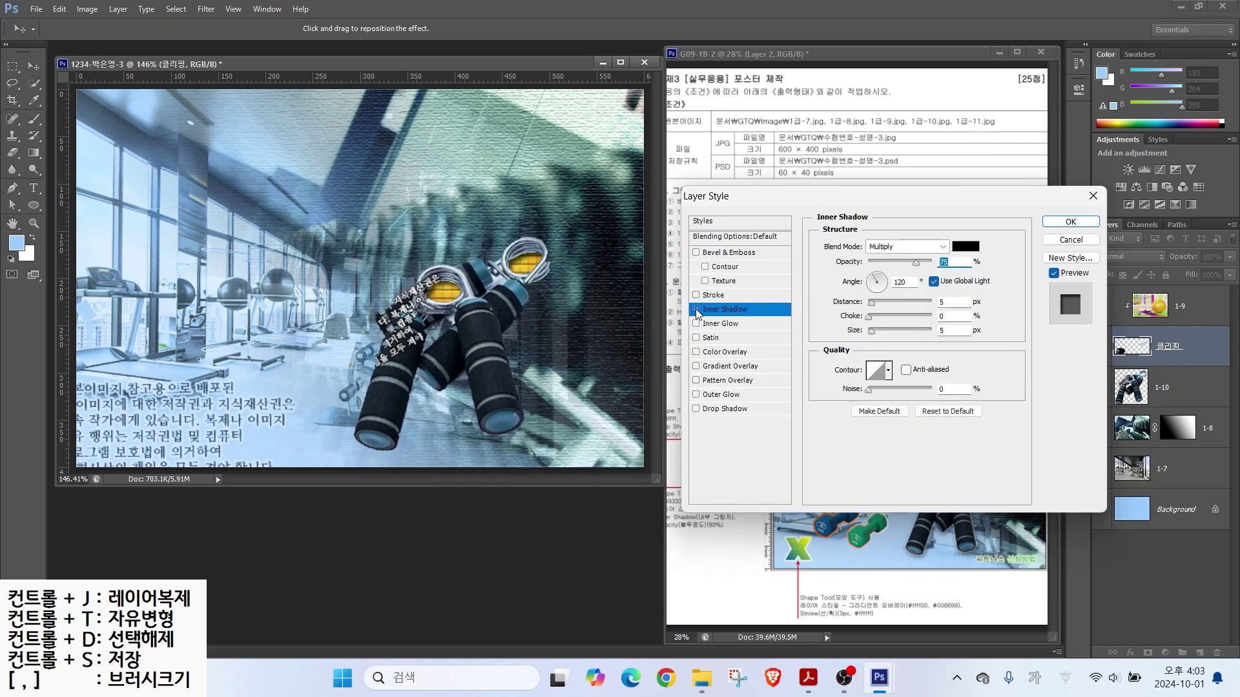
click(696, 310)
click(696, 311)
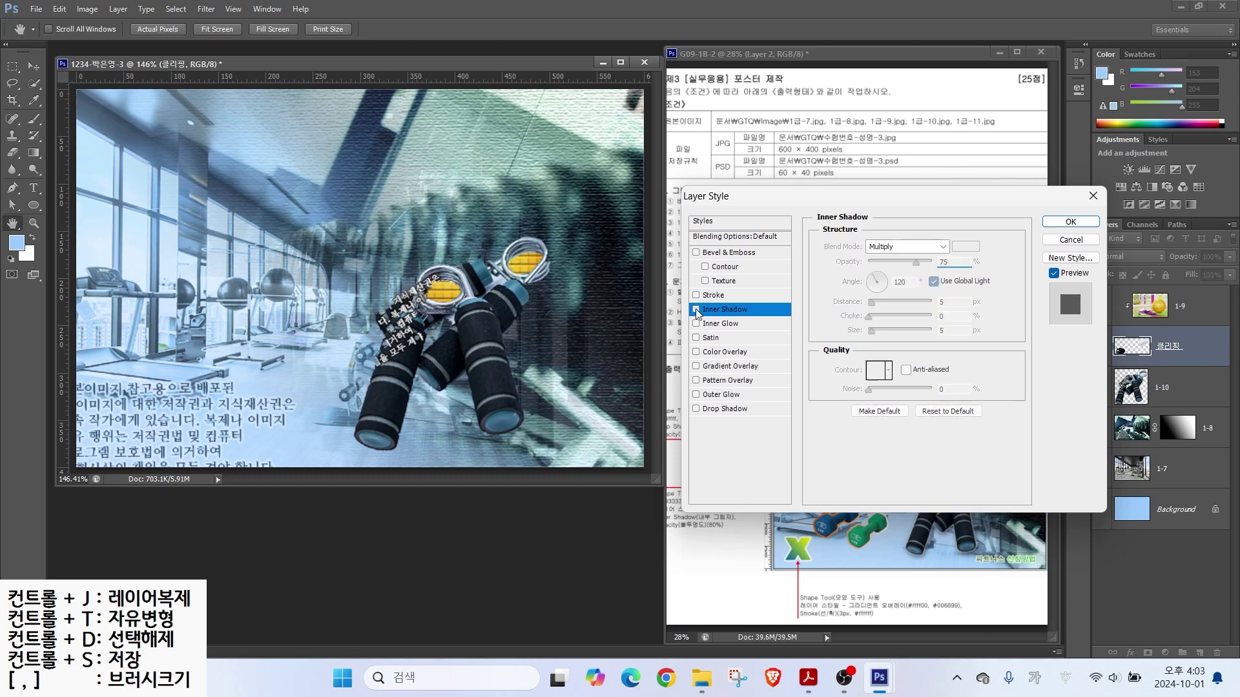
click(1070, 221)
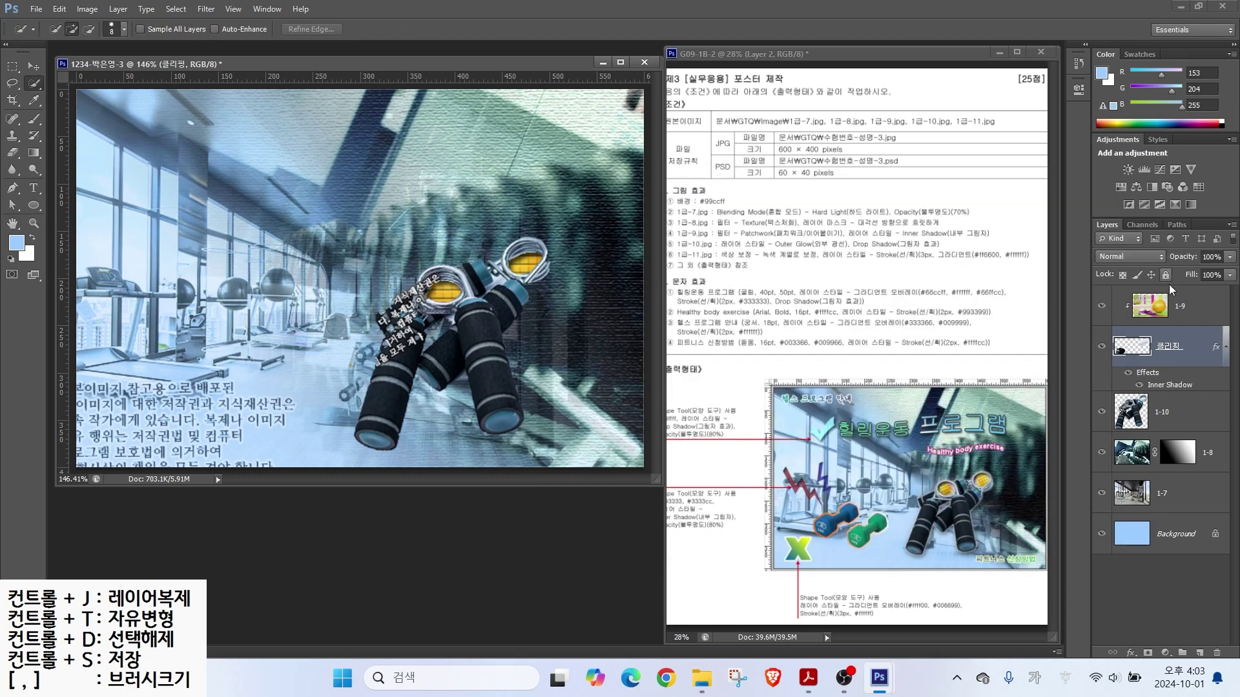
click(1168, 308)
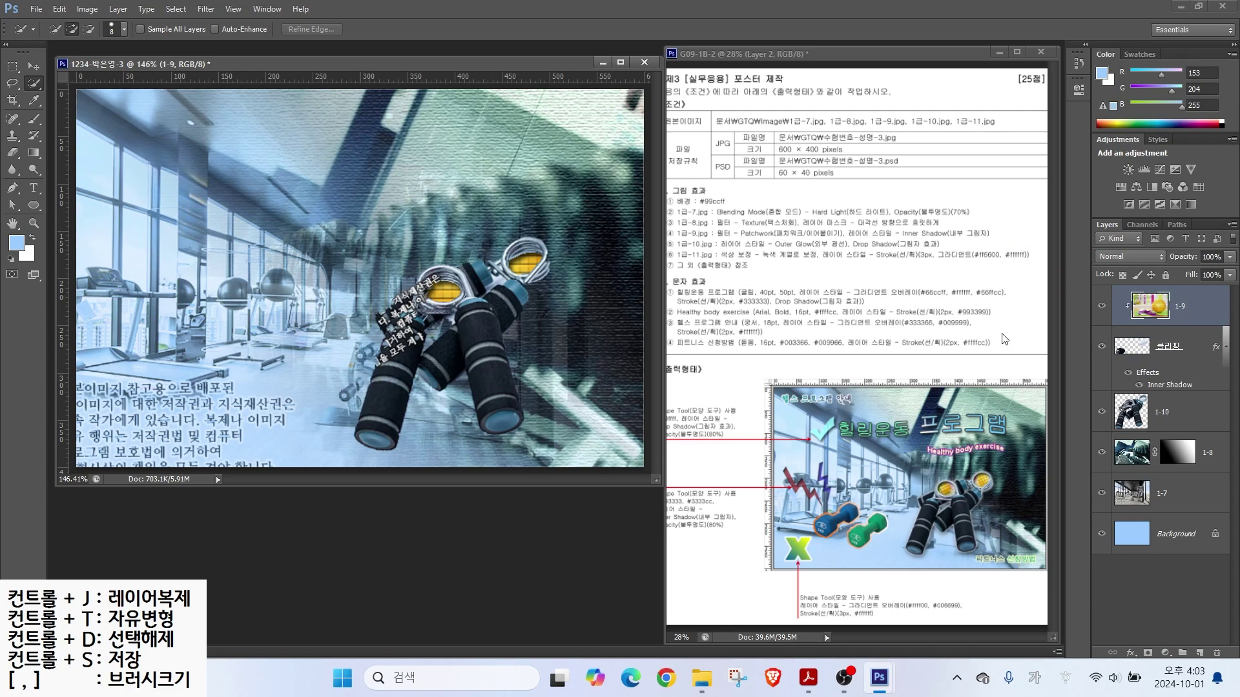
Step: Open 1급-11.jpg and place its window over the poster
double_click(462, 535)
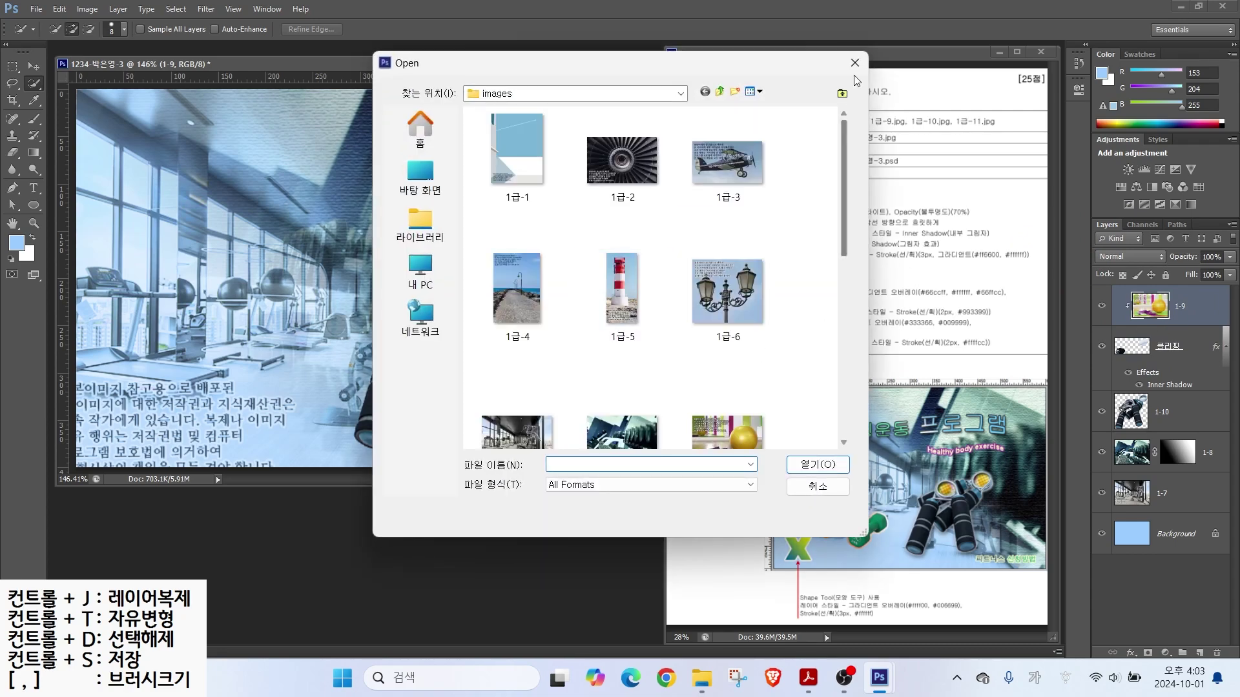
click(847, 61)
key(ctrl+2)
double_click(545, 519)
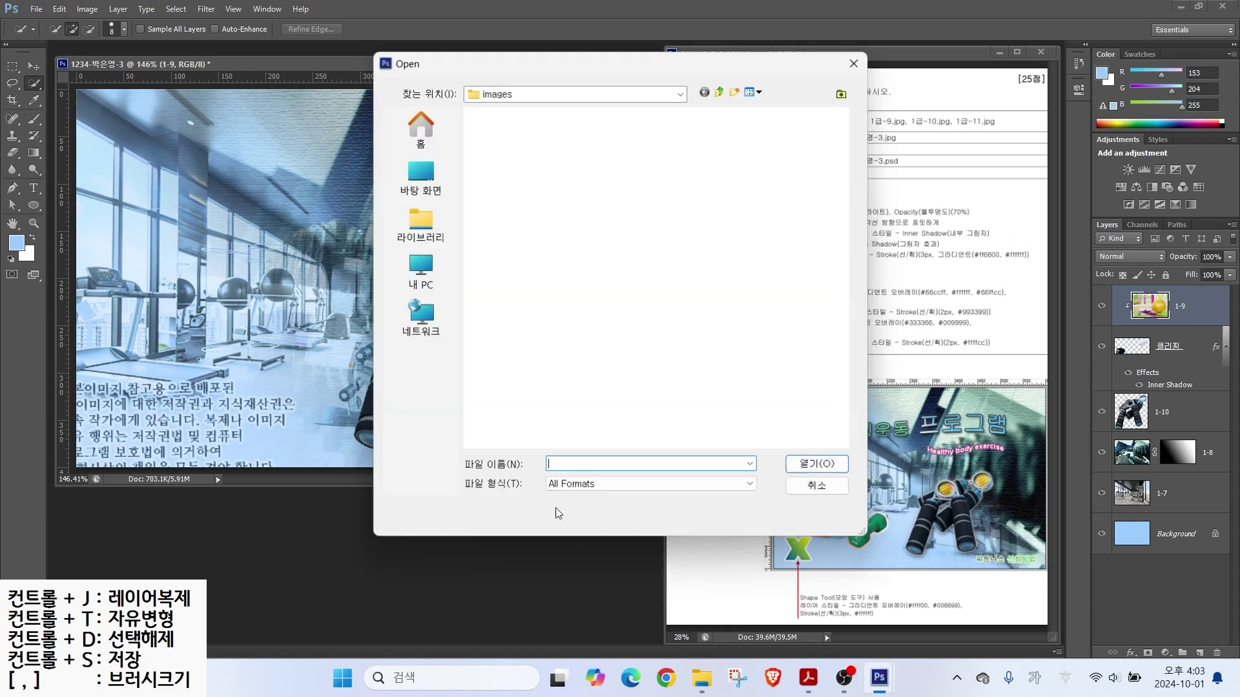
click(623, 159)
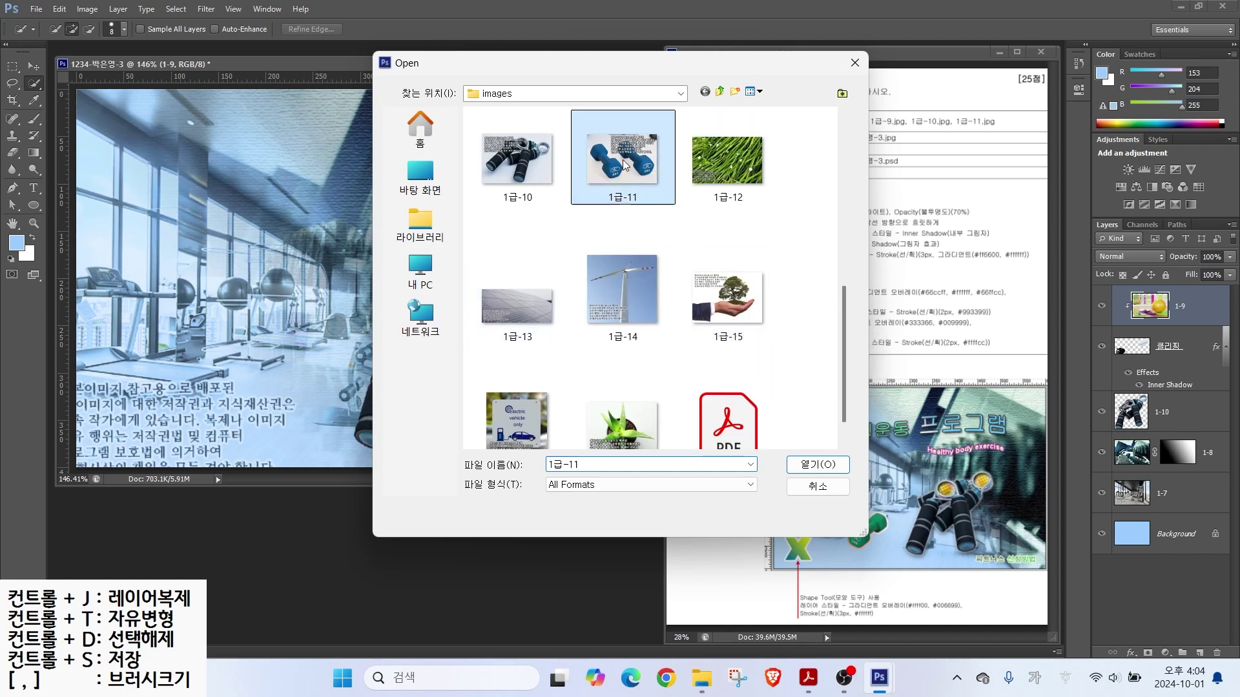
click(817, 465)
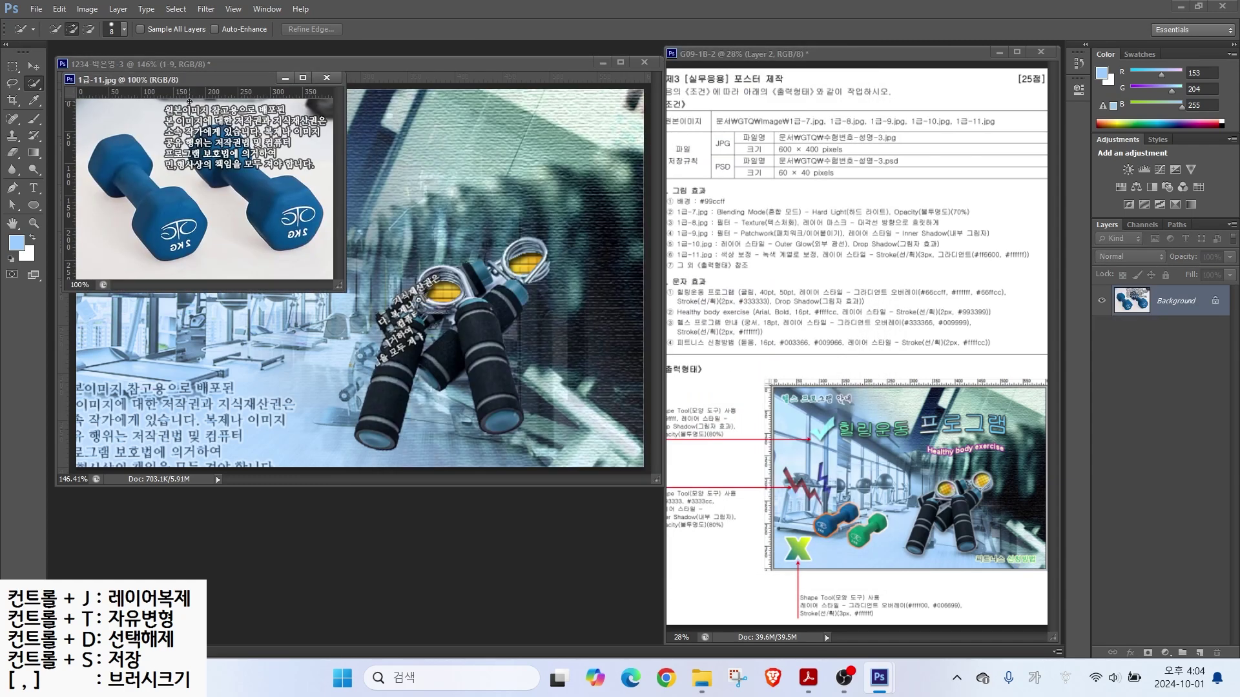
drag(201, 78, 393, 301)
Step: Quick-select both blue dumbbells, move them into the poster, close the source, and name the layer 1-11
click(379, 447)
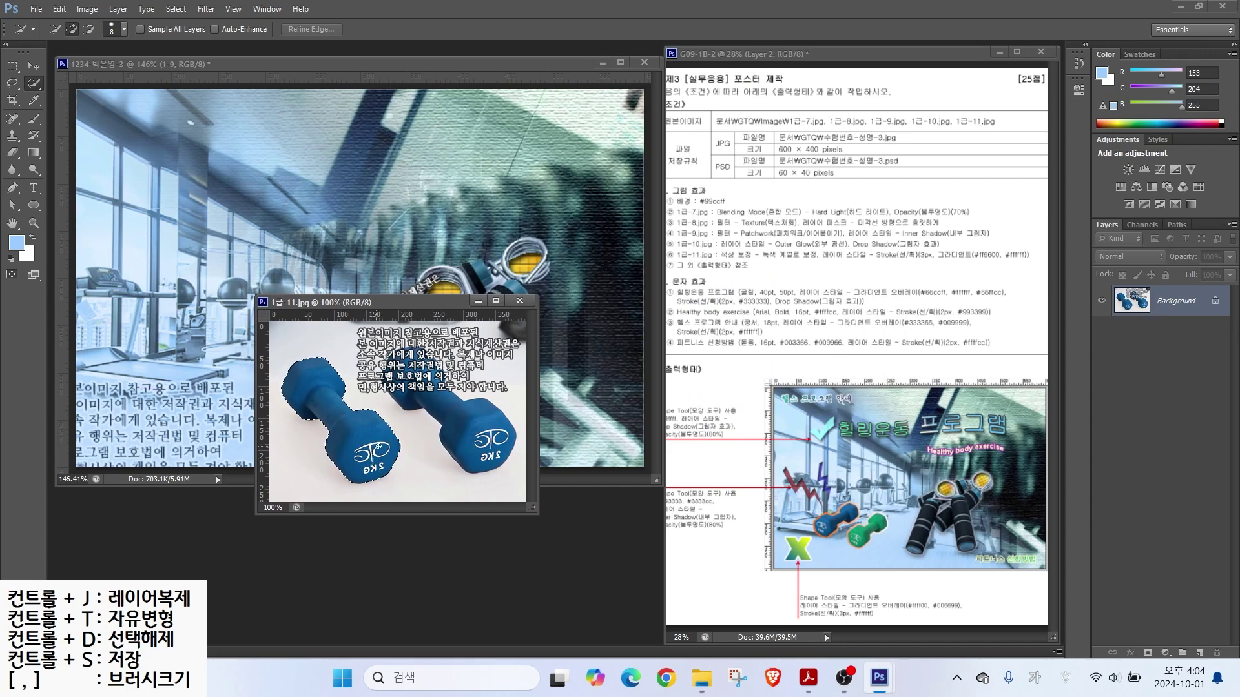
mouse_move(494, 451)
mouse_down()
mouse_move(419, 388)
mouse_move(446, 390)
mouse_up()
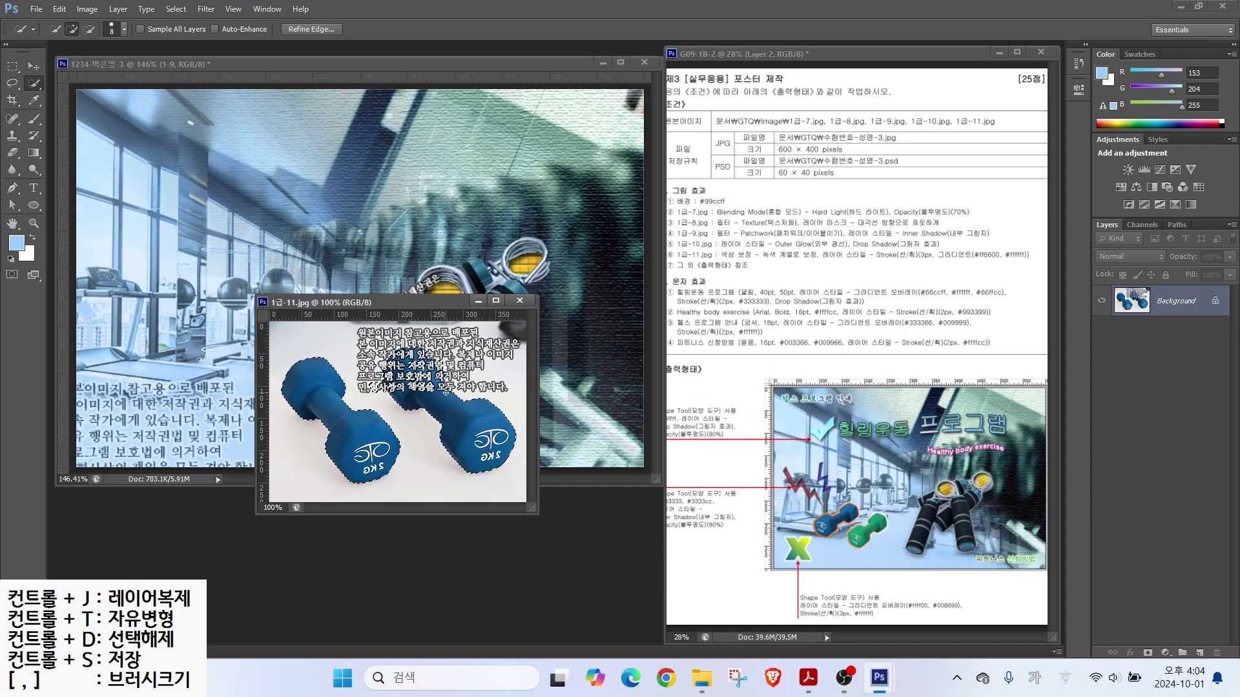
key(alt)
alt+click(374, 384)
key(v)
drag(452, 429, 191, 290)
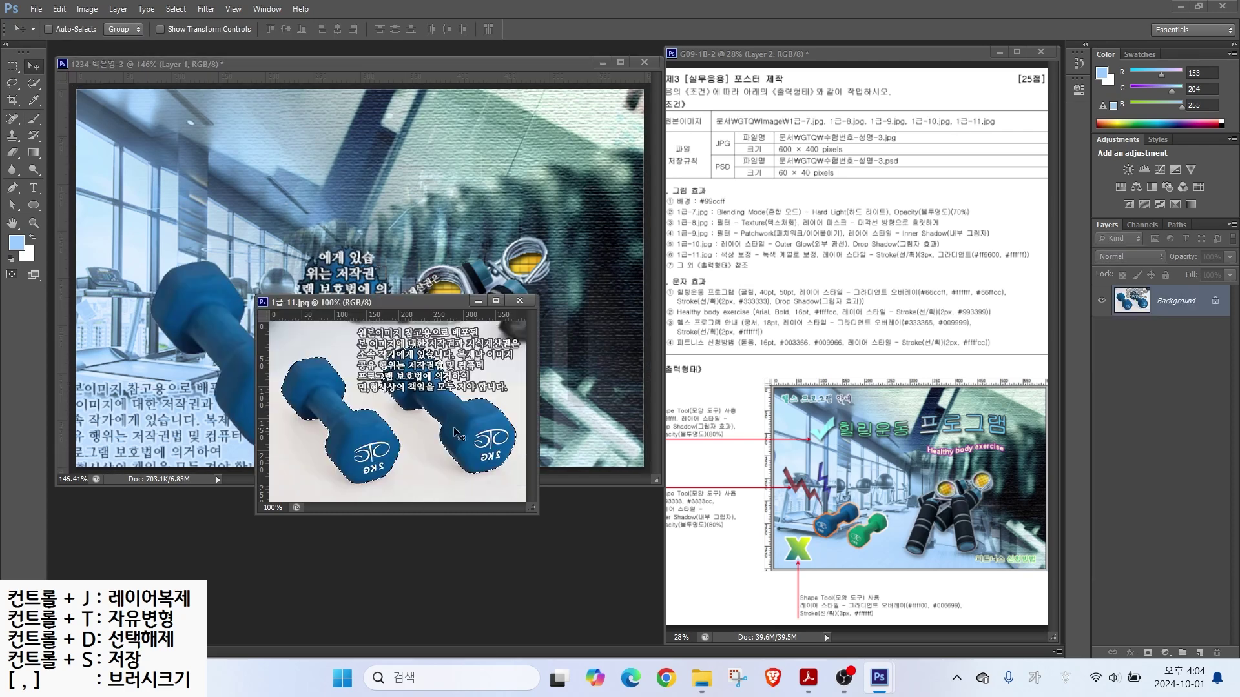
key(ctrl+w)
double_click(1164, 305)
text(1-11)
key(Return)
Step: Flip the dumbbells vertically, shrink to about 48%, tilt them and place them lower left
key(ctrl+t)
drag(473, 252, 350, 279)
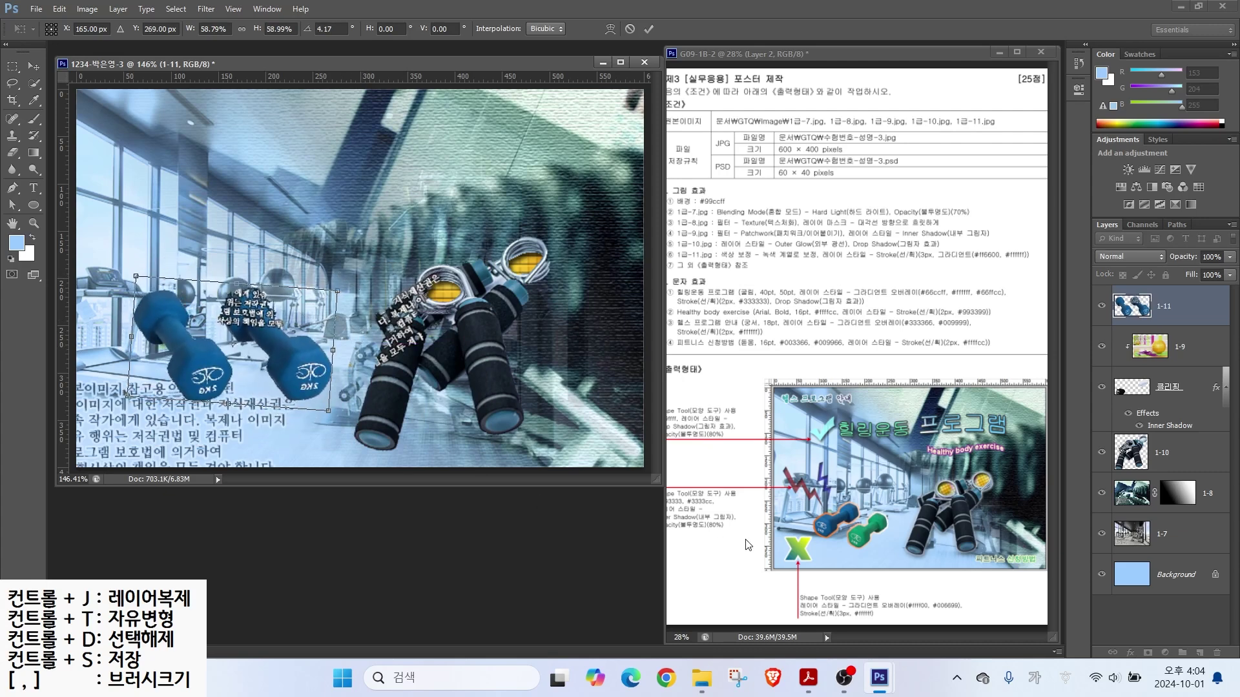
right_click(222, 359)
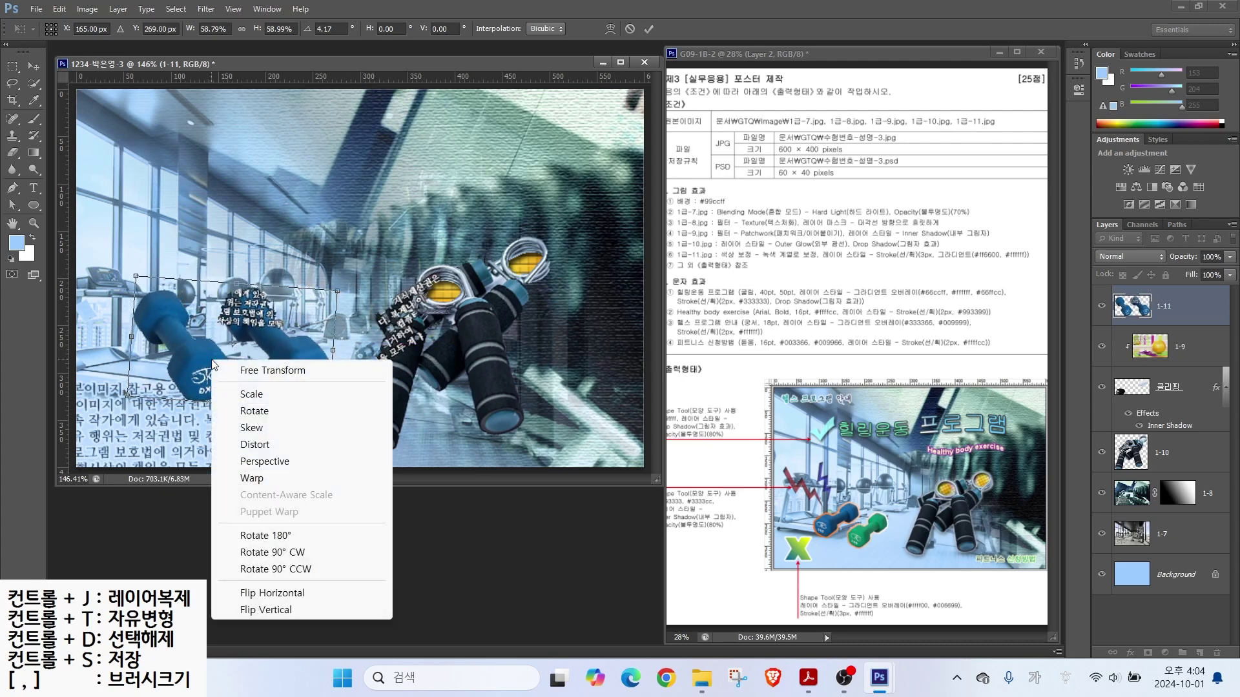
click(265, 609)
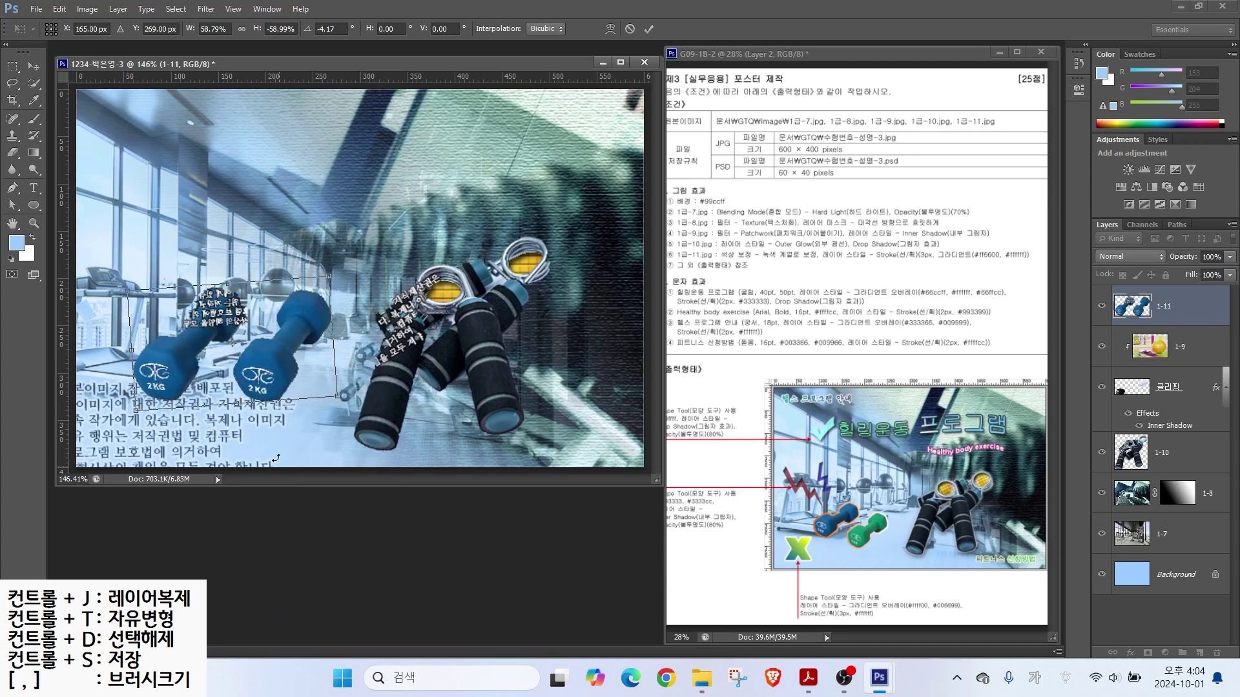
drag(337, 273, 300, 315)
drag(254, 387, 262, 417)
key(Return)
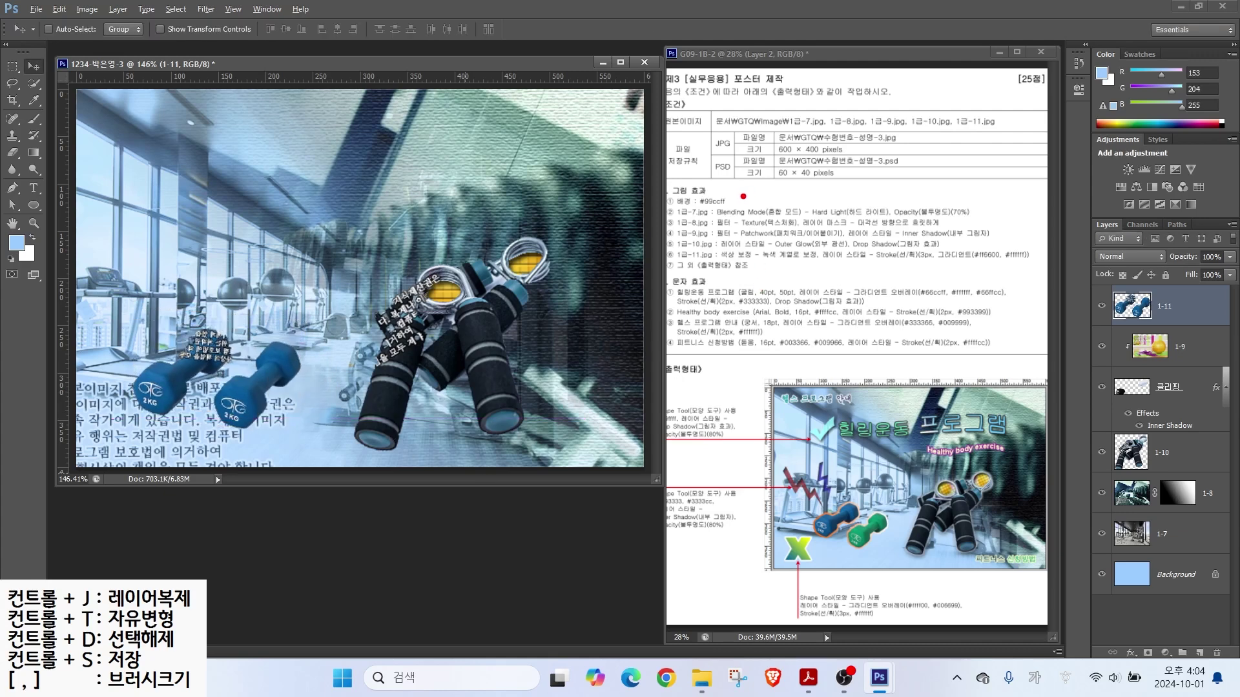
drag(744, 265, 778, 323)
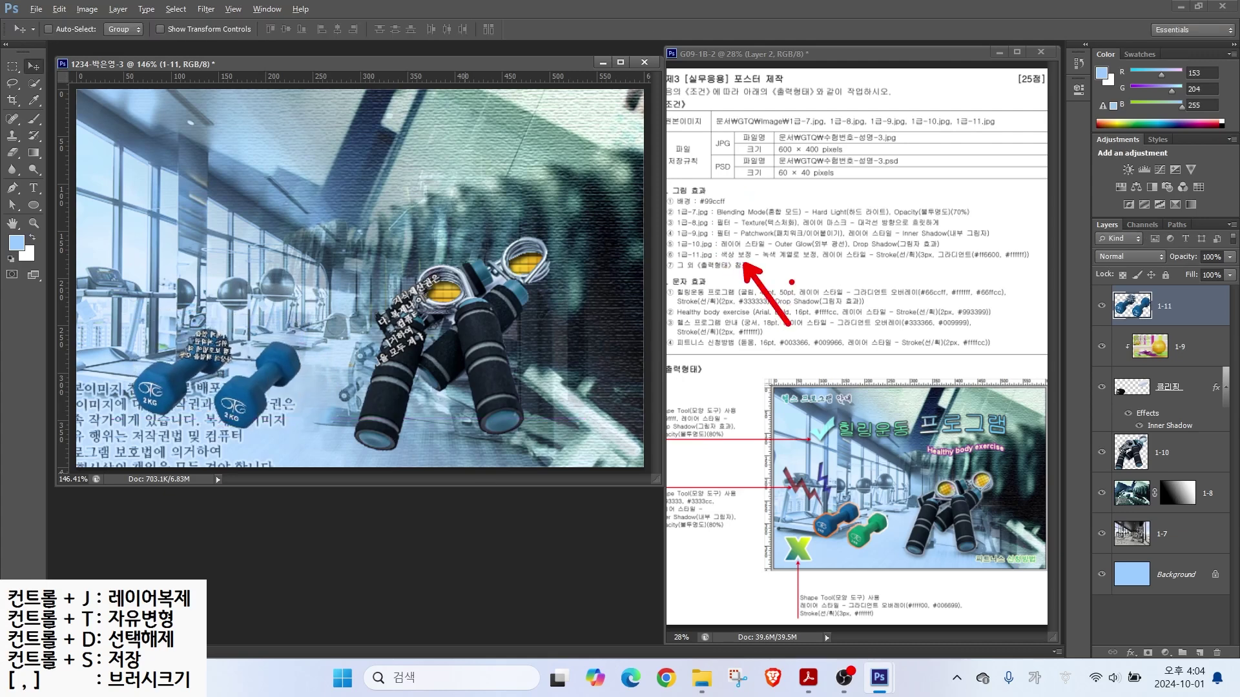
drag(769, 263, 826, 264)
mouse_move(877, 550)
mouse_down()
mouse_move(849, 549)
mouse_move(884, 501)
mouse_move(898, 547)
mouse_up()
key(Escape)
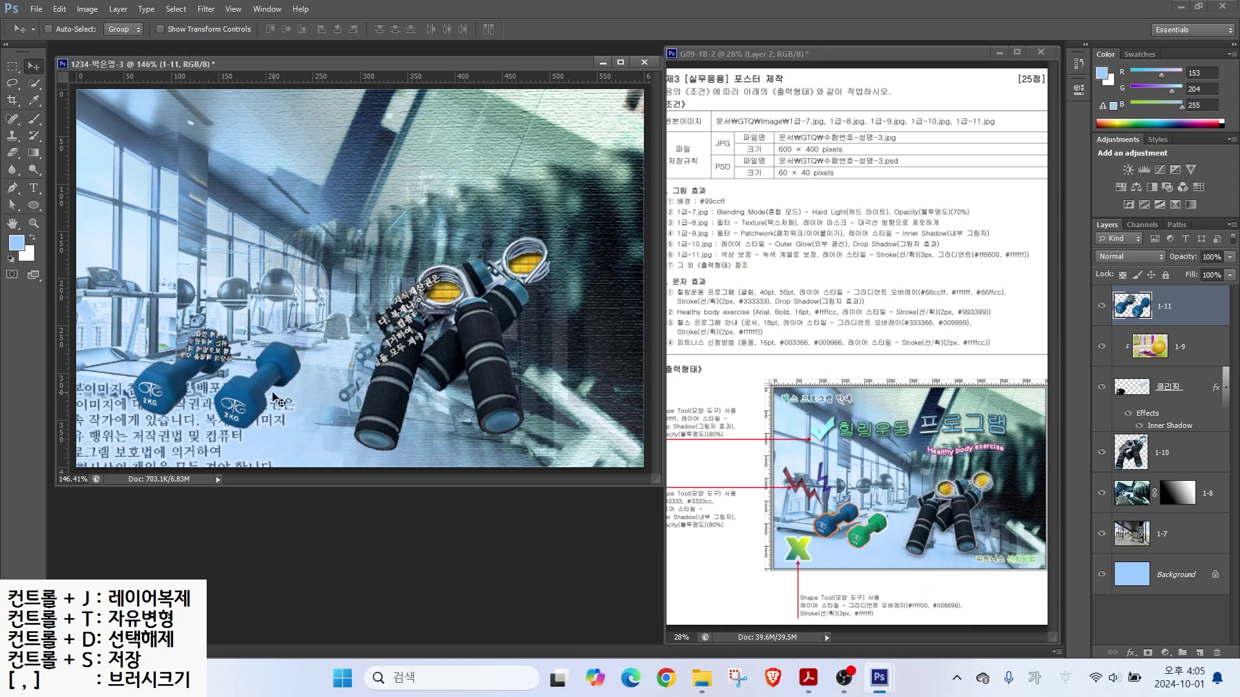
Step: Select the right dumbbell, set Hue/Saturation hue to -103 to make it green, then deselect
key(w)
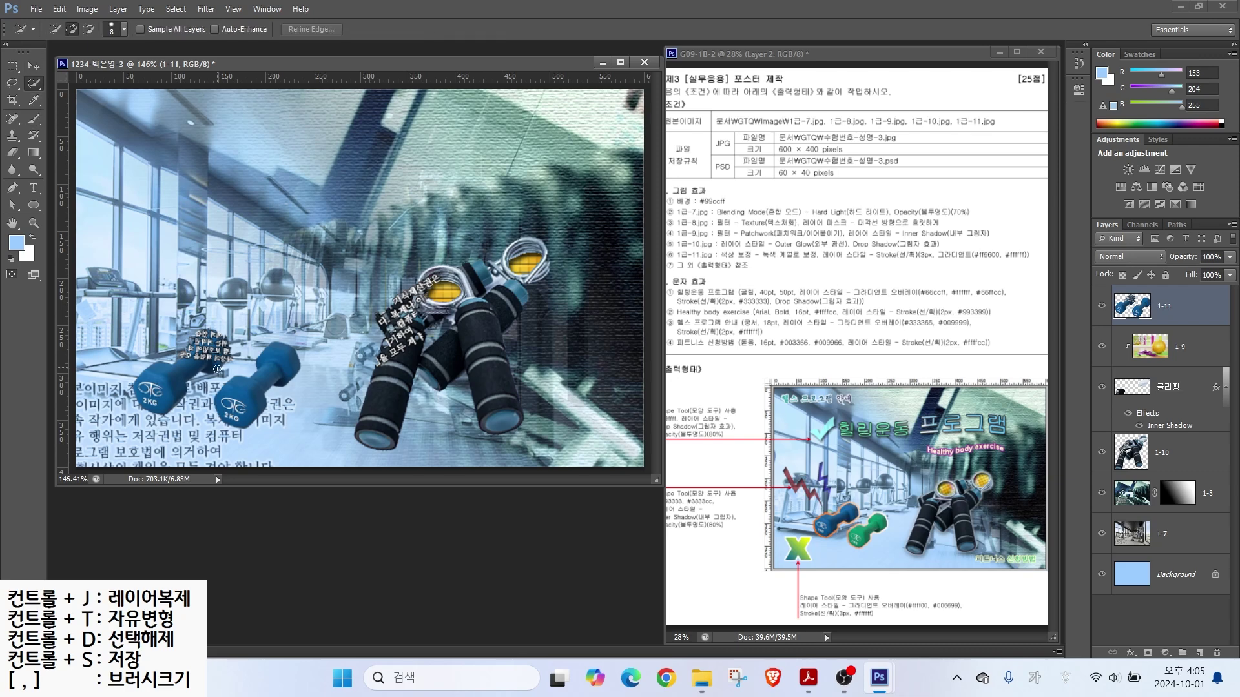
drag(240, 392, 289, 362)
click(87, 9)
mouse_move(110, 55)
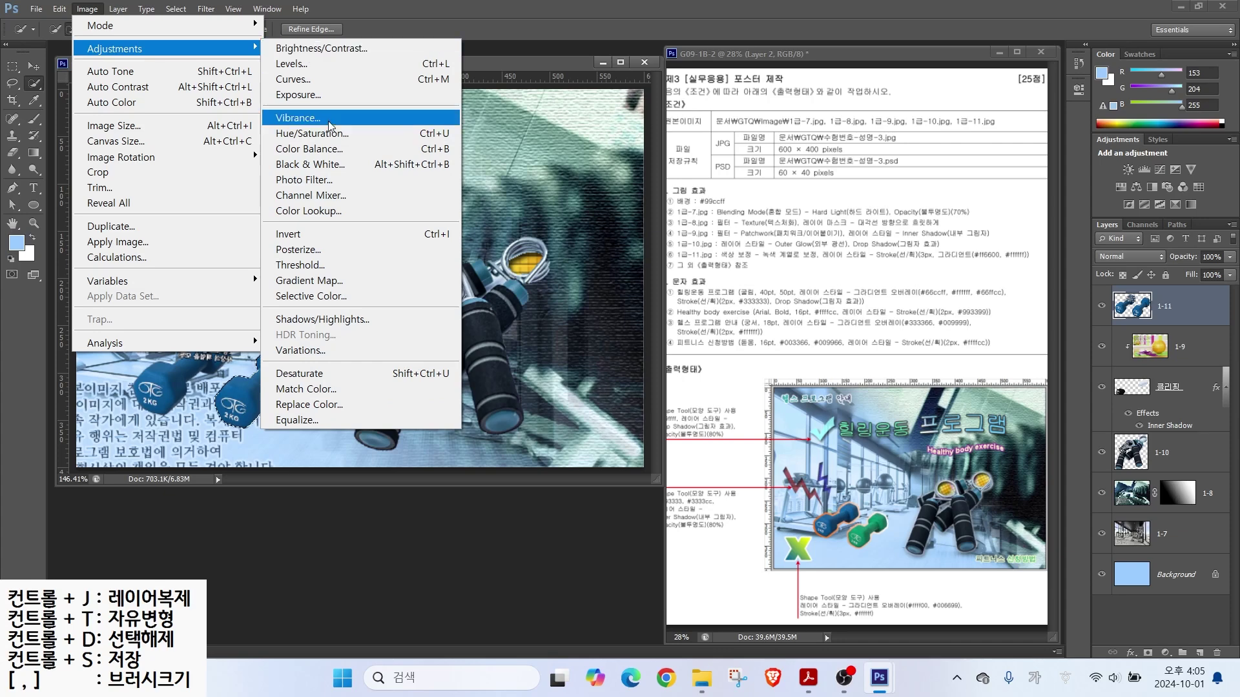
click(312, 133)
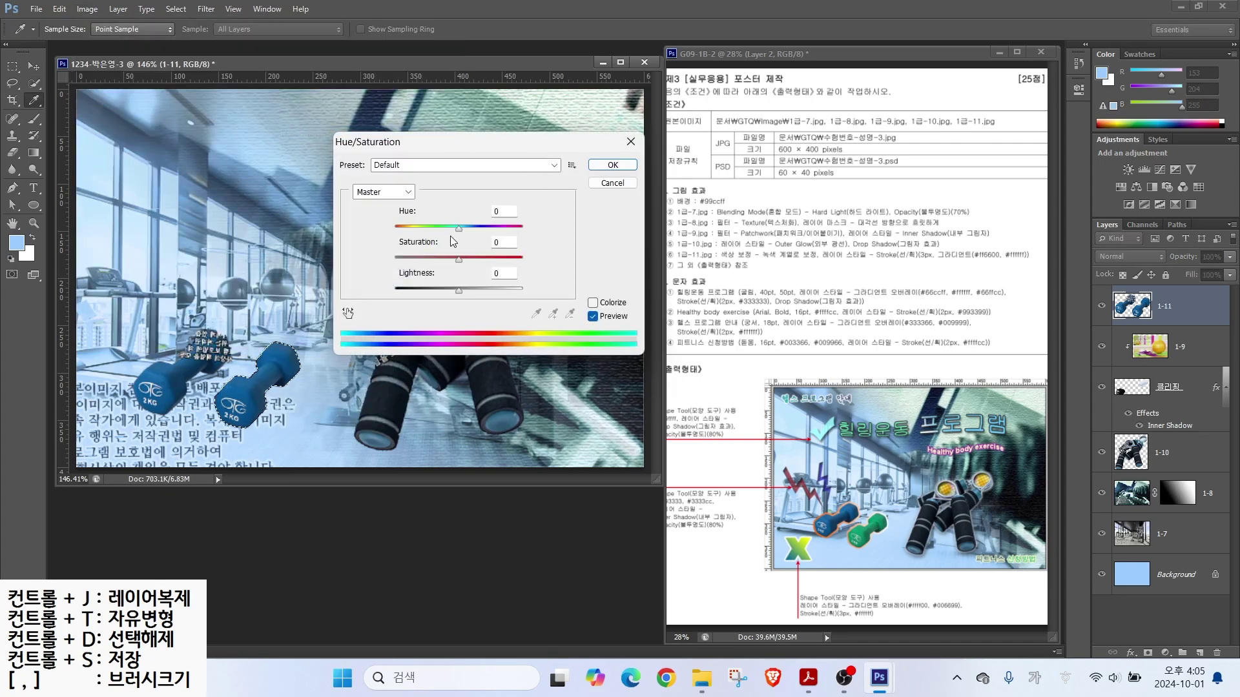
drag(458, 227, 416, 237)
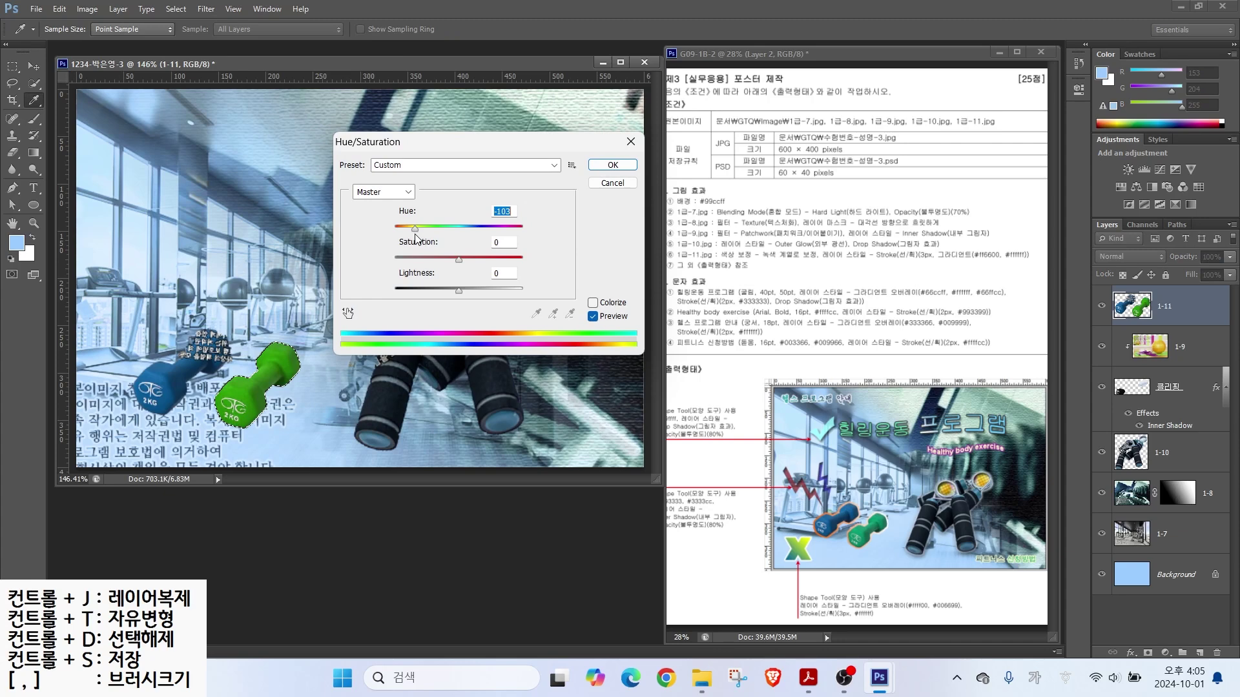
key(Return)
key(w)
key(ctrl+d)
key(ctrl)
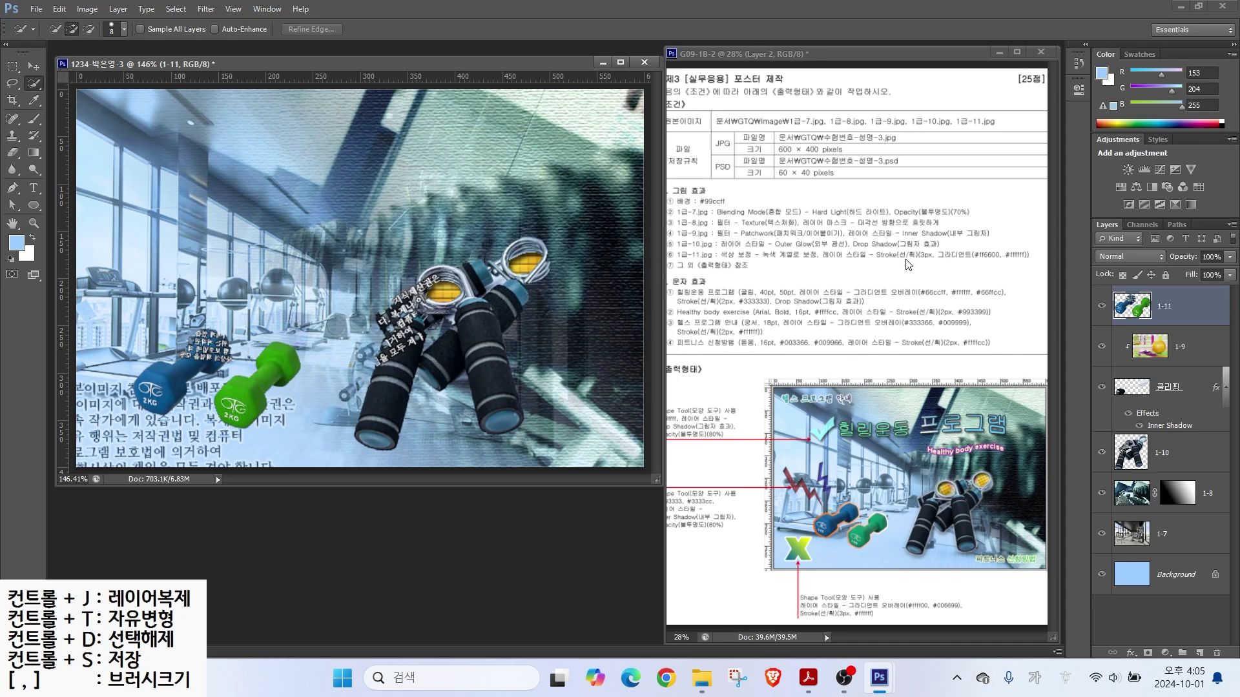
key(ctrl)
Step: Add a 3 px Stroke effect to layer 1-11 with Gradient fill type
click(1129, 653)
click(1129, 507)
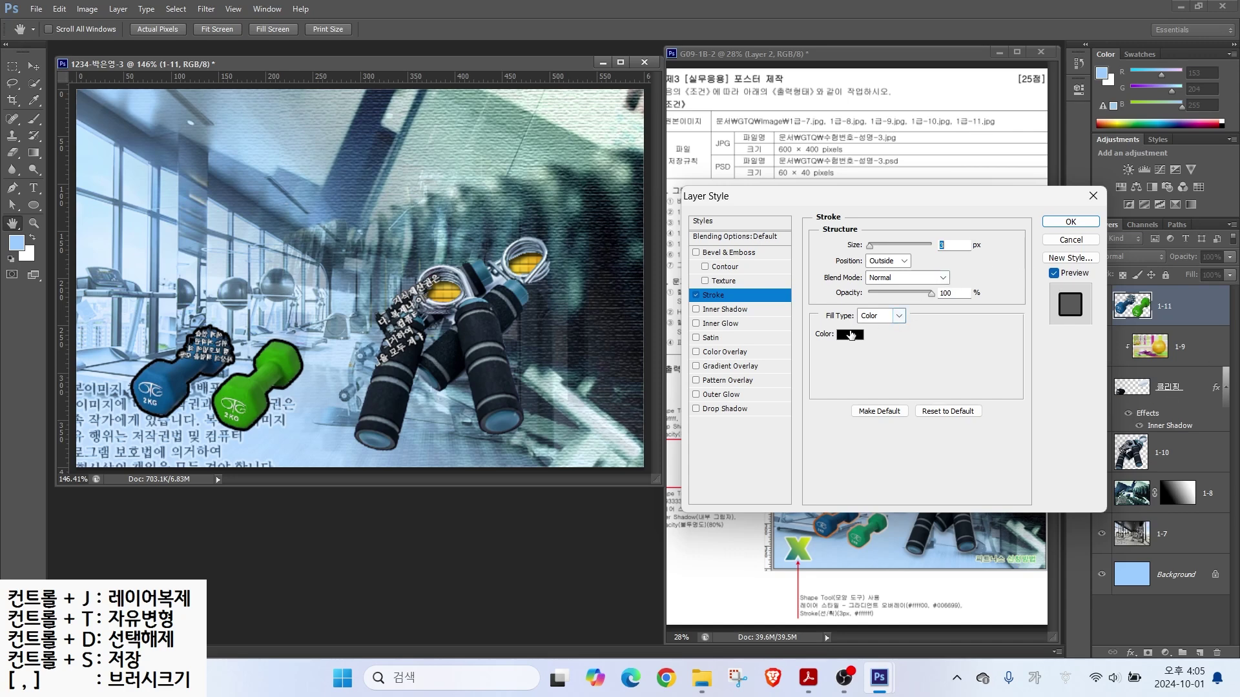
click(881, 315)
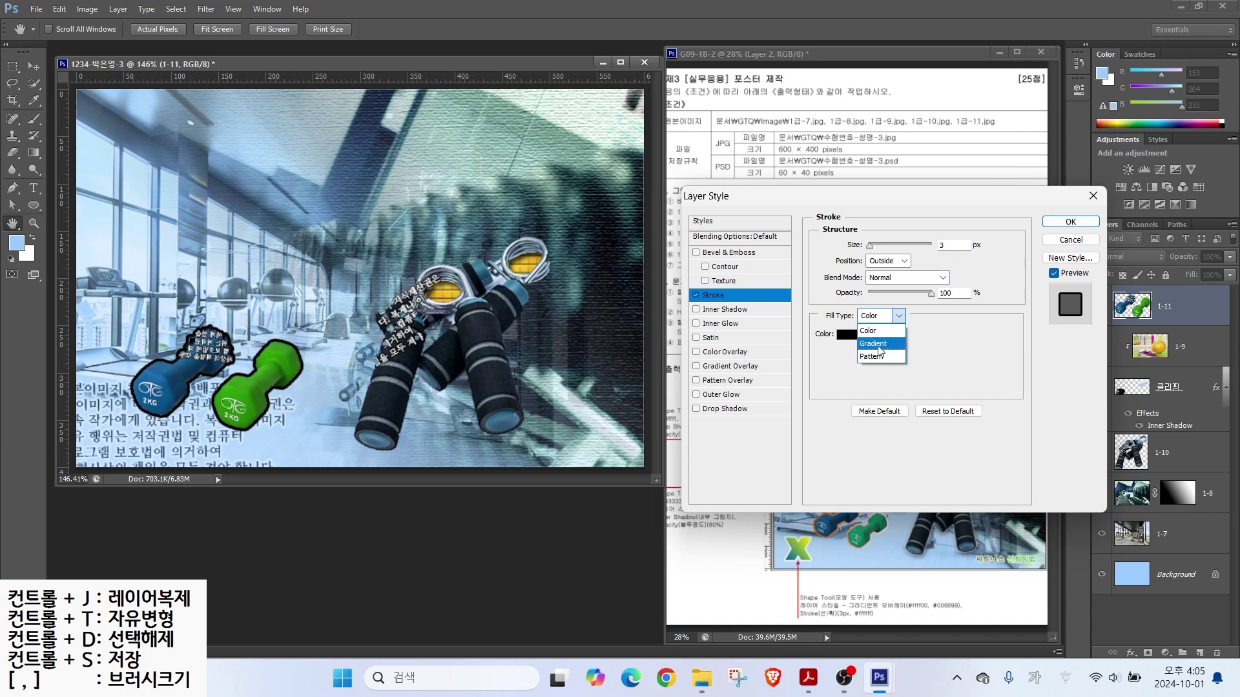
click(878, 352)
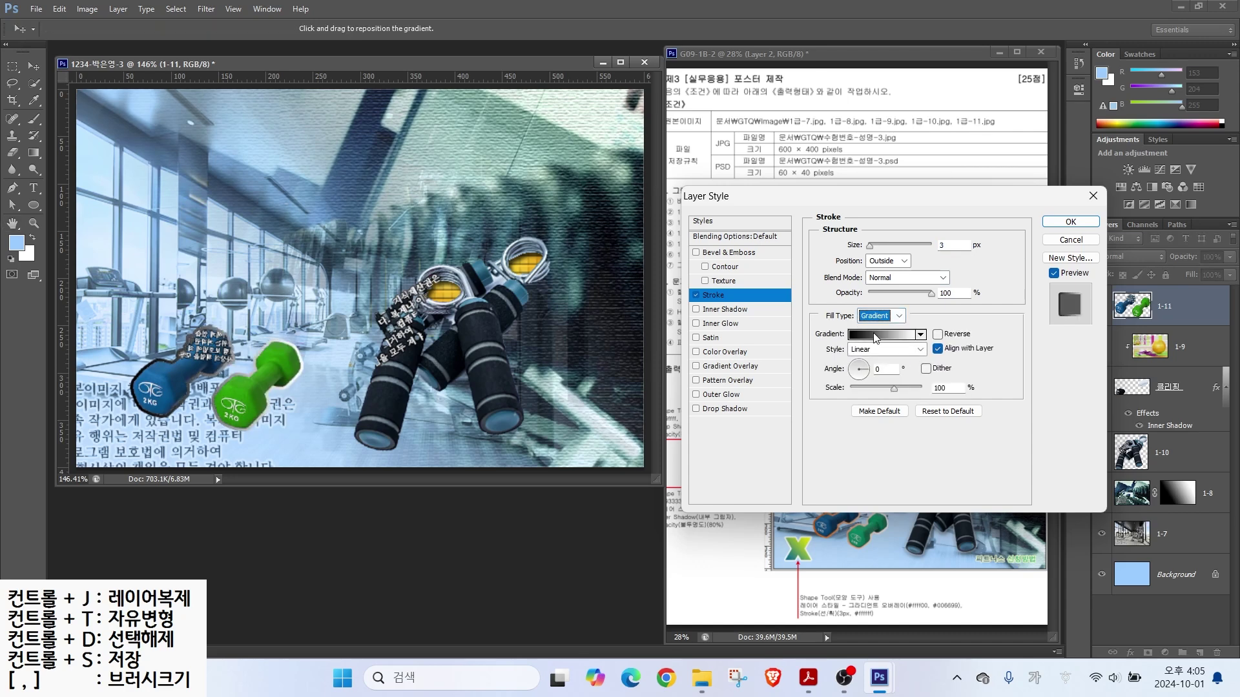
Step: Set the stroke gradient's left stop to #ff6600 and apply the orange-to-white stroke
click(878, 334)
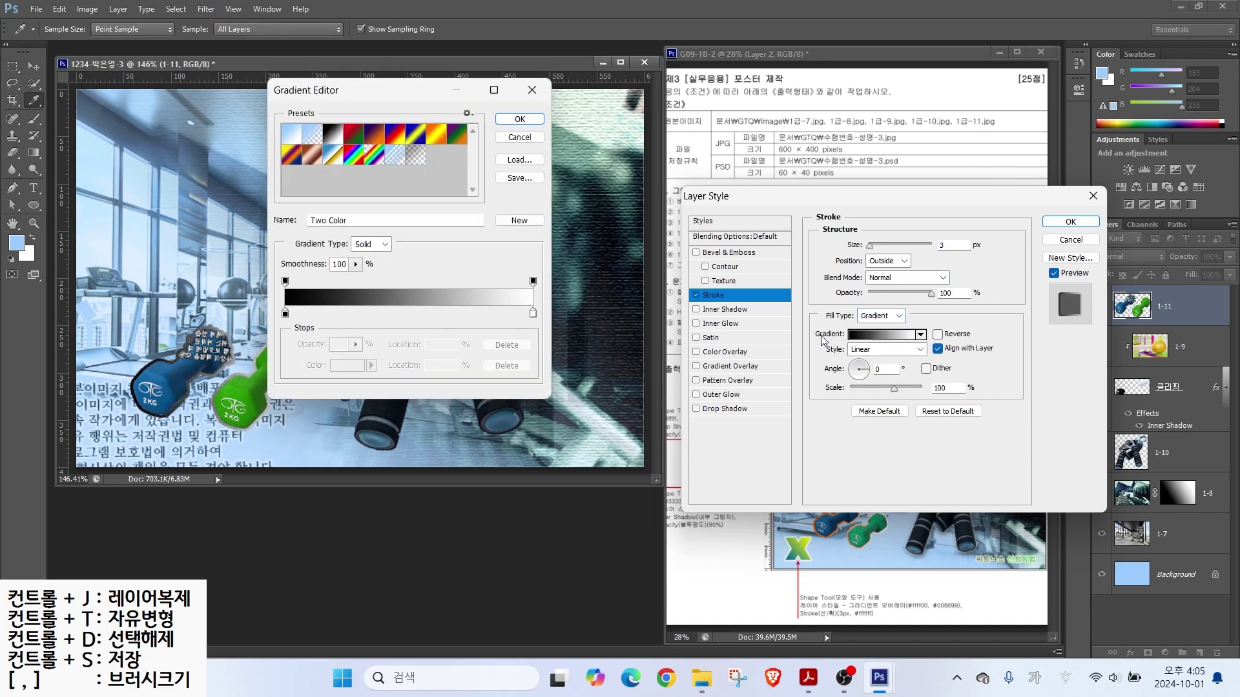
click(285, 314)
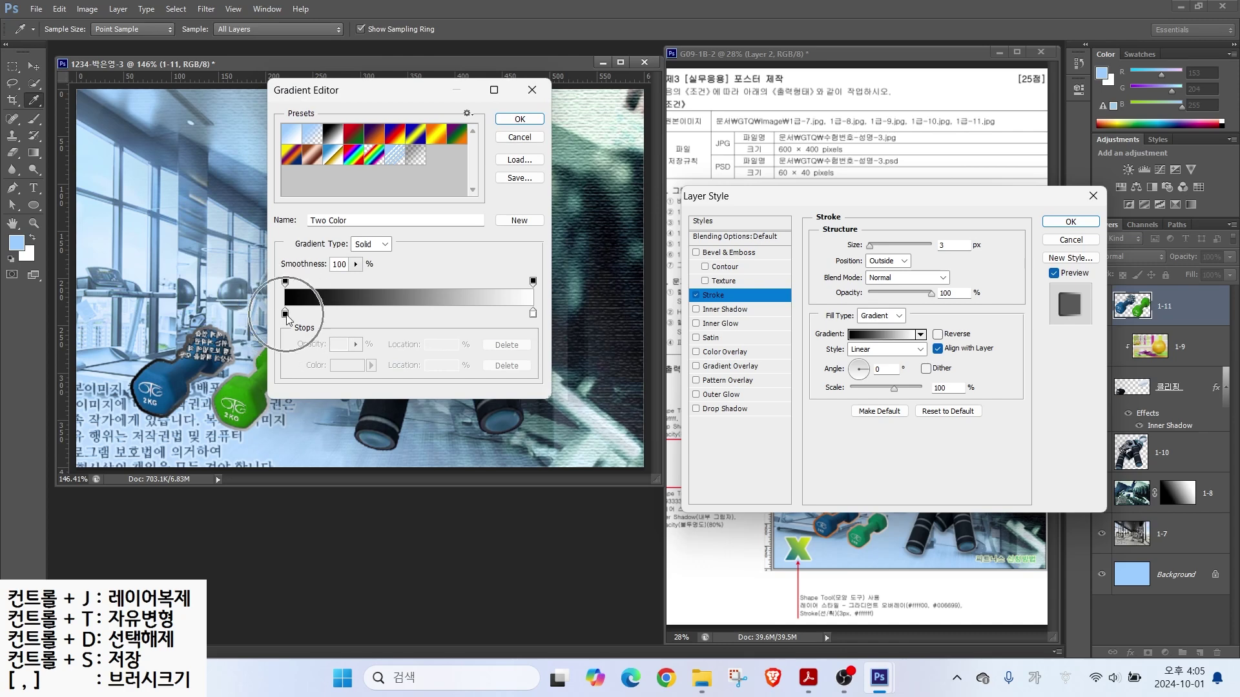
double_click(285, 315)
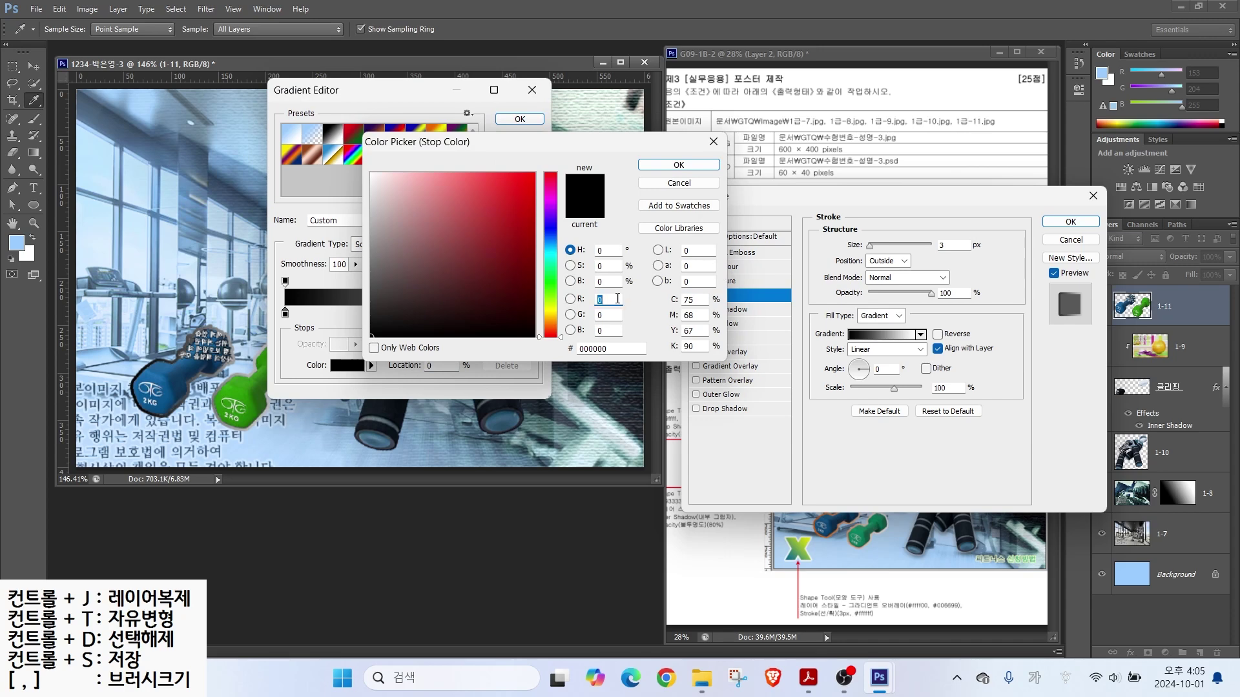
drag(623, 351, 518, 347)
text(ff6600)
key(Return)
click(519, 118)
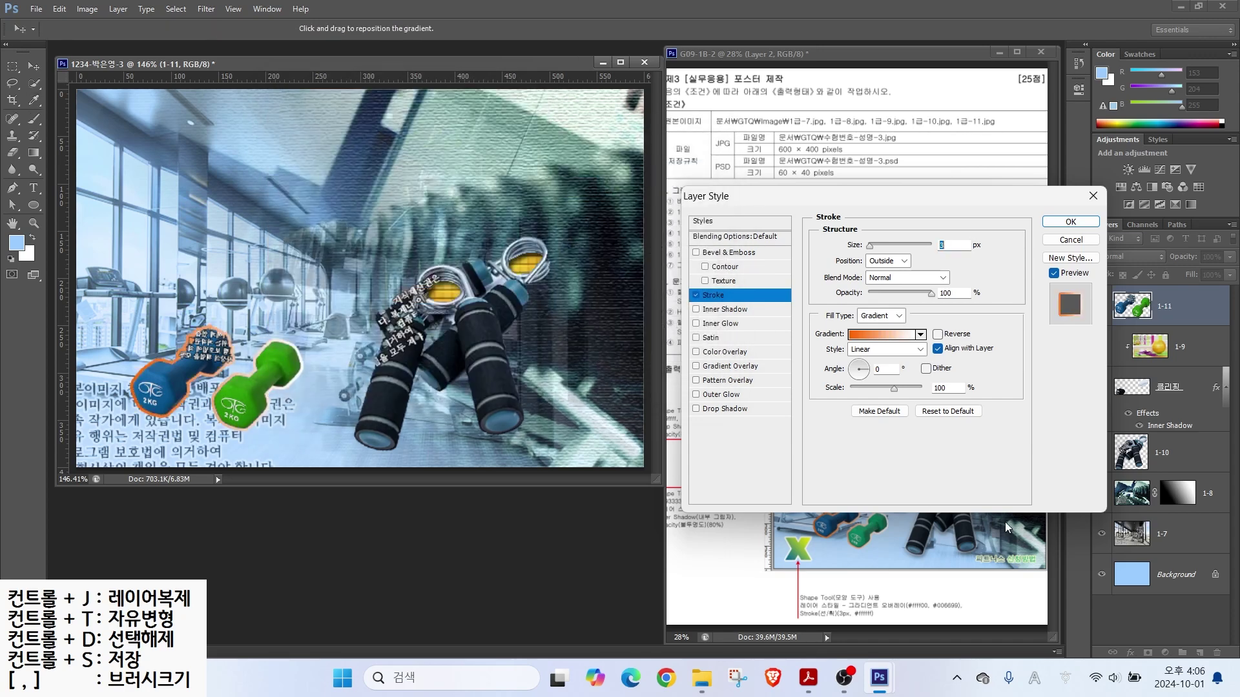
key(alt)
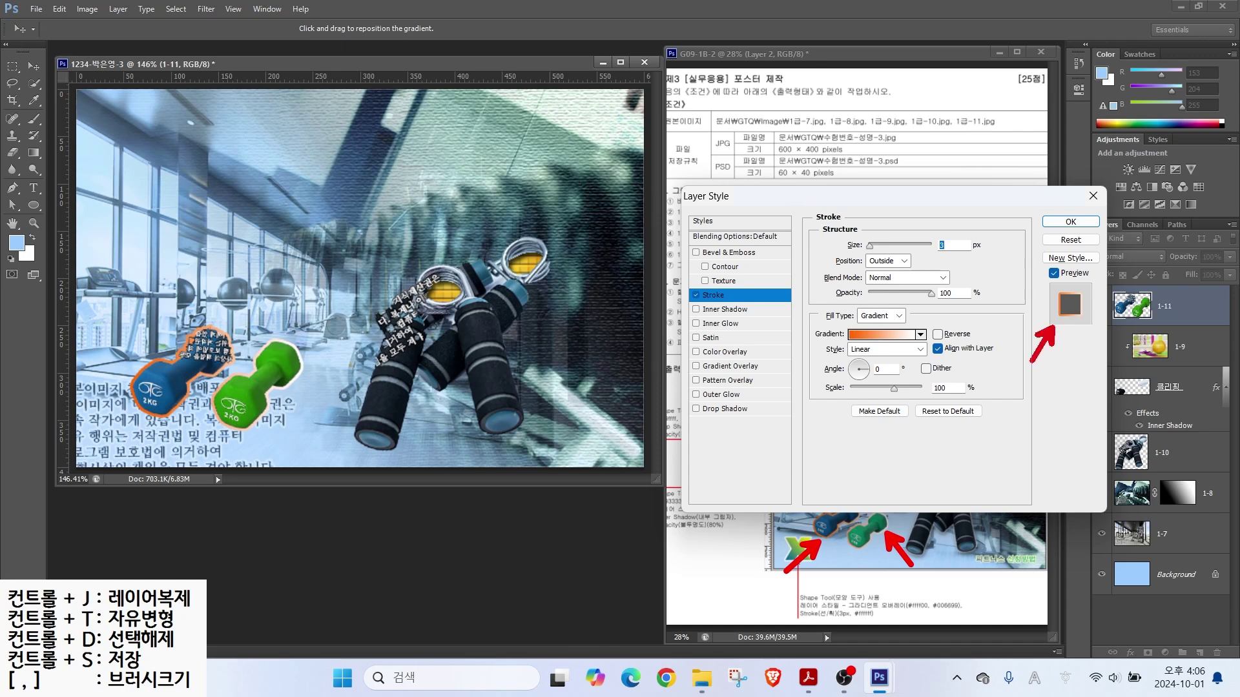
click(1091, 221)
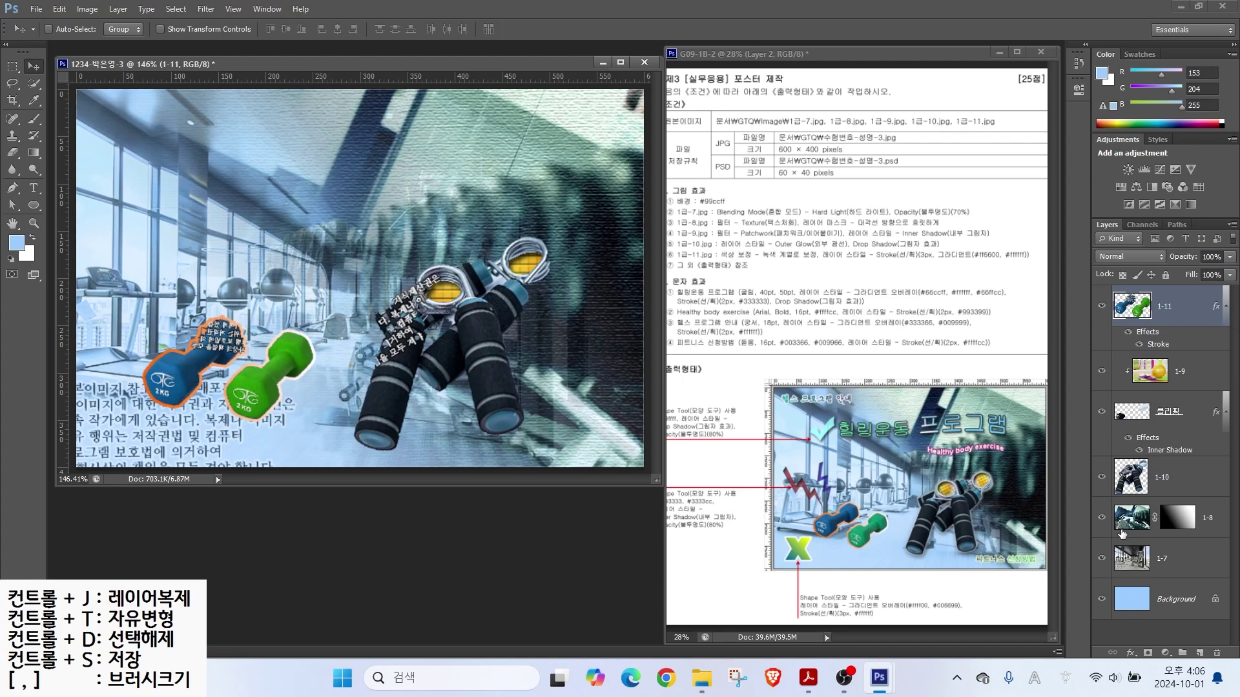
click(1142, 490)
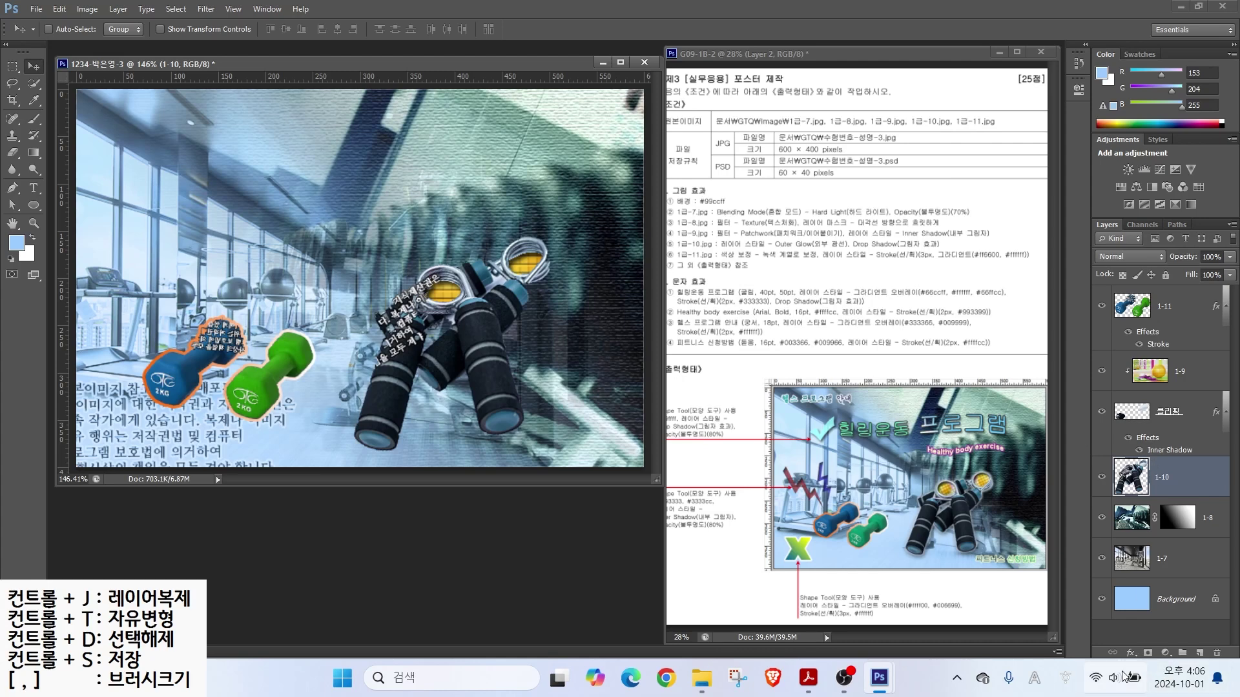
Step: Add a default Drop Shadow to layer 1-10, then reselect layer 1-11 and the Custom Shape tool
click(1130, 653)
click(1144, 642)
click(1070, 223)
click(1149, 311)
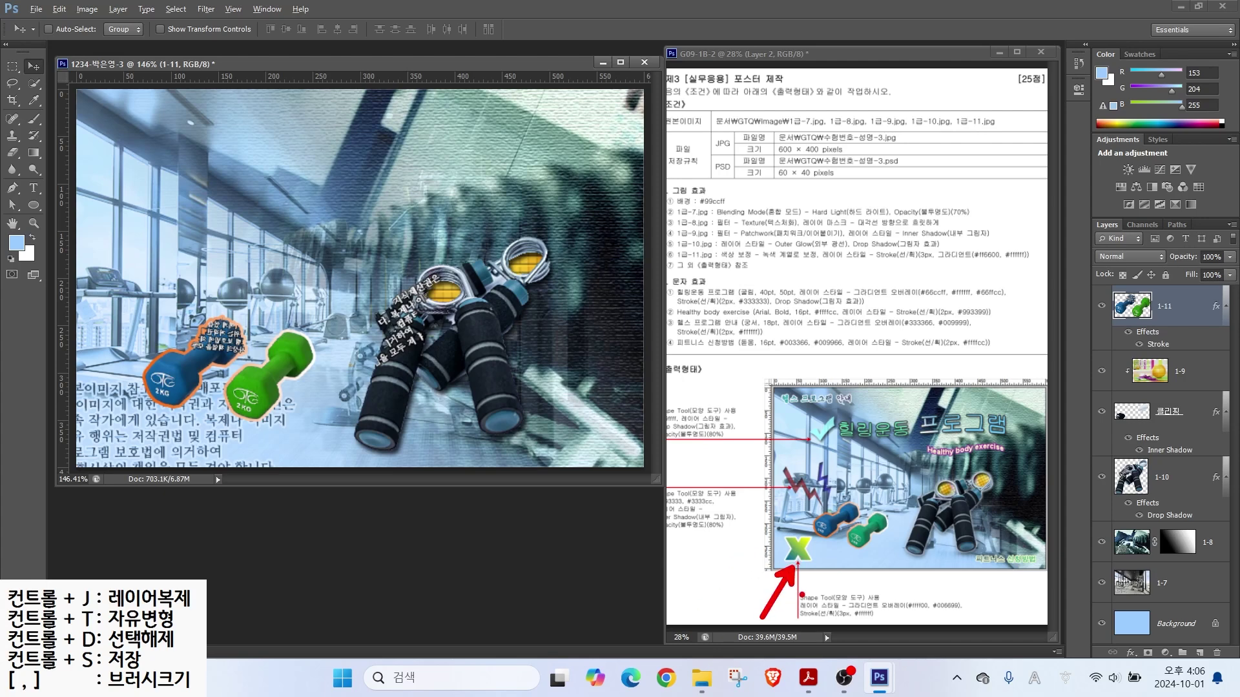
key(shift+u)
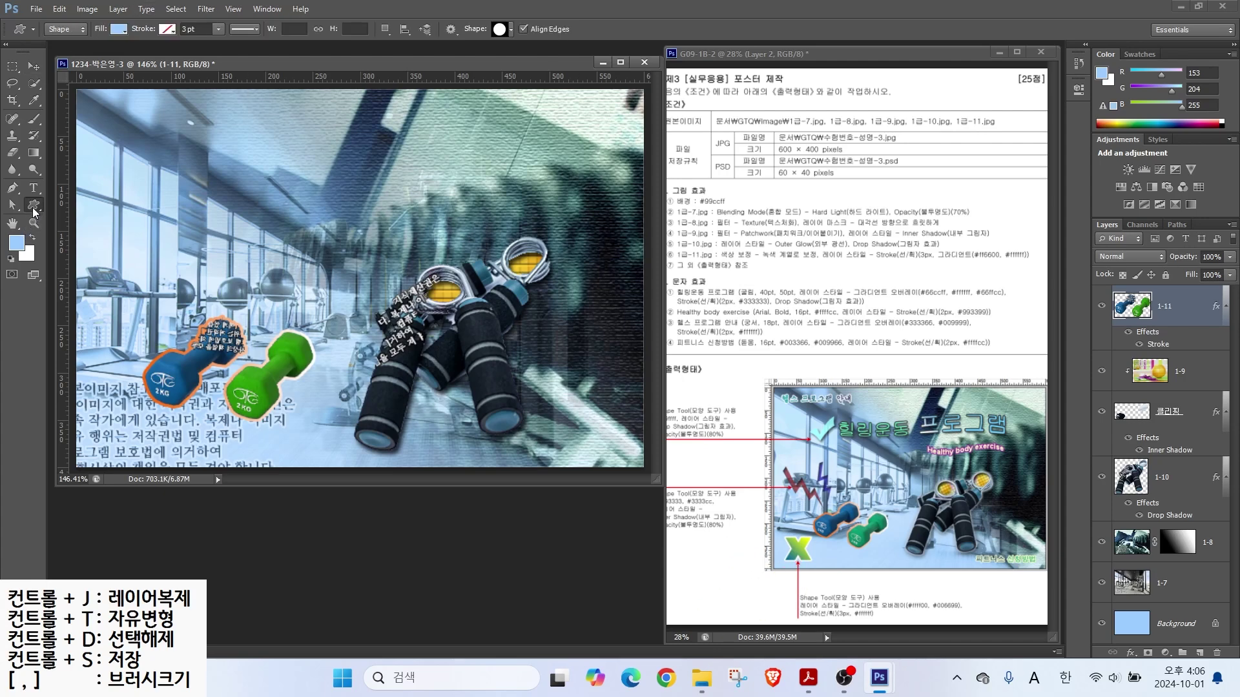
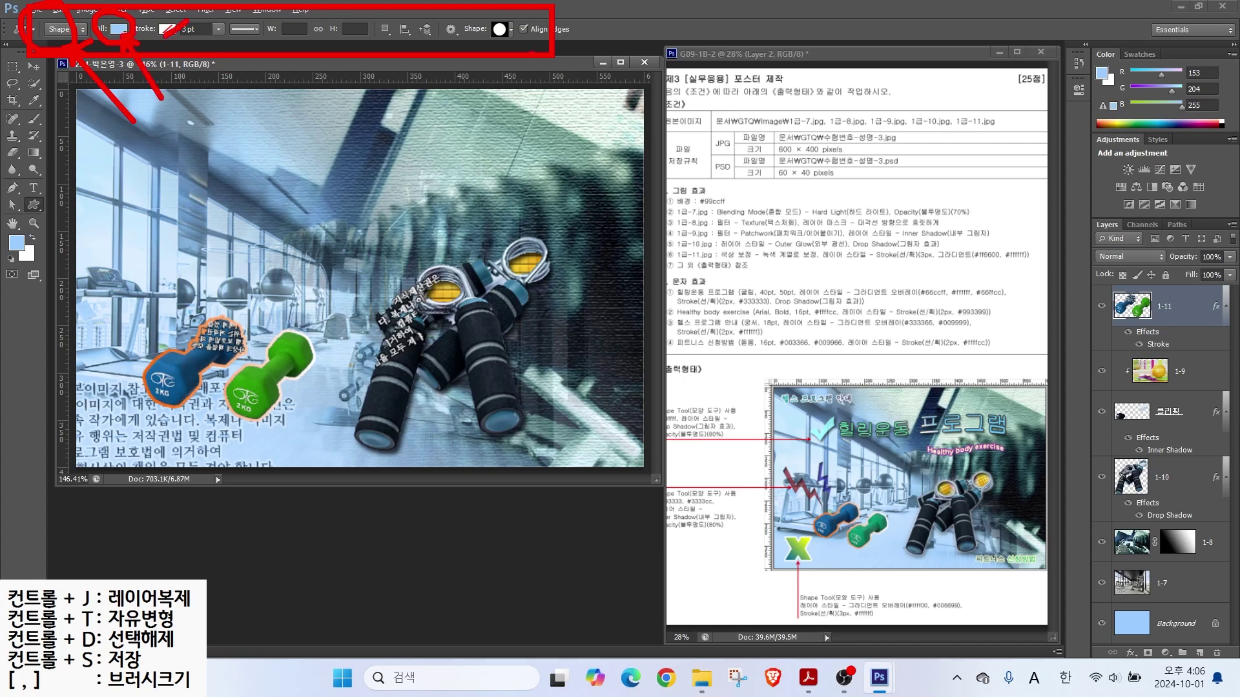
Step: Pick the X custom shape from the large-thumbnail library and draw it at the lower left
click(498, 29)
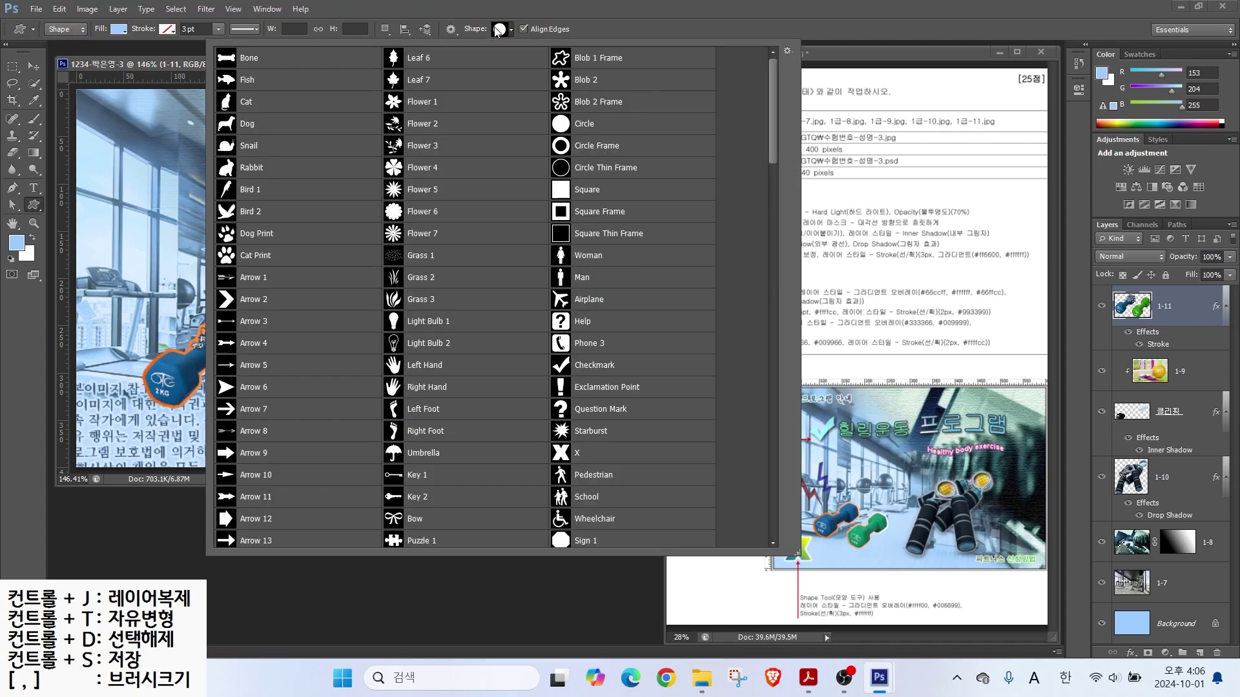
click(787, 51)
click(823, 142)
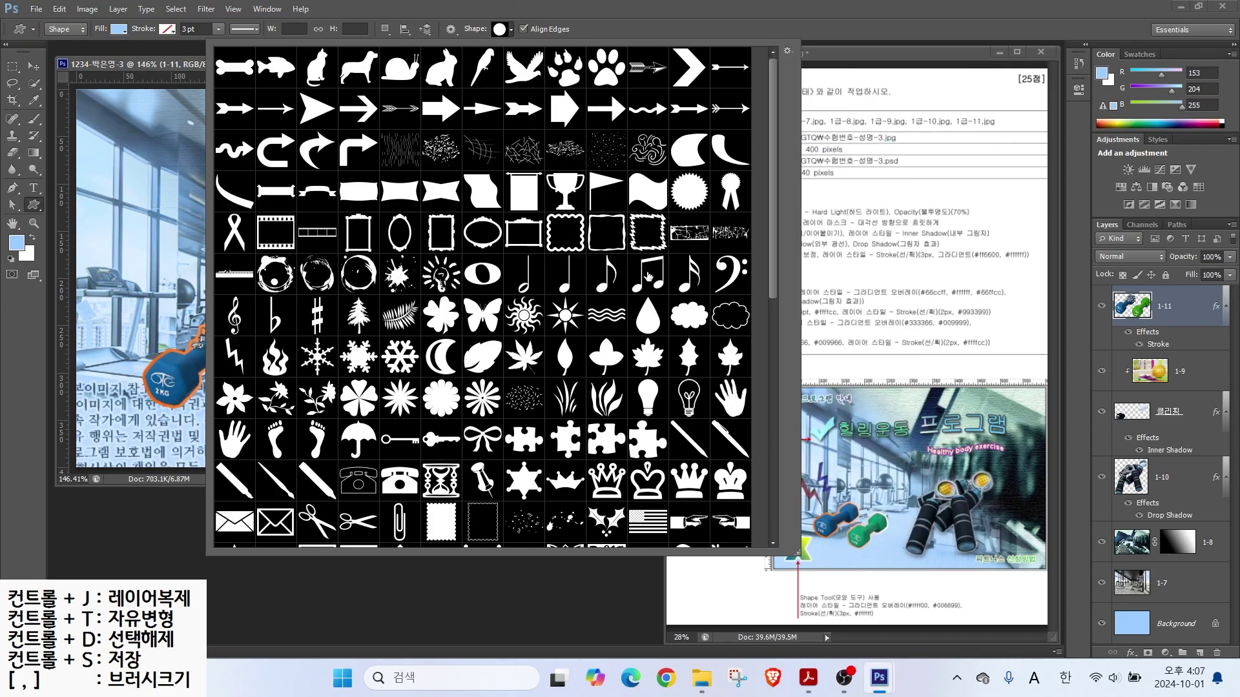
scroll(771, 269, down, 10)
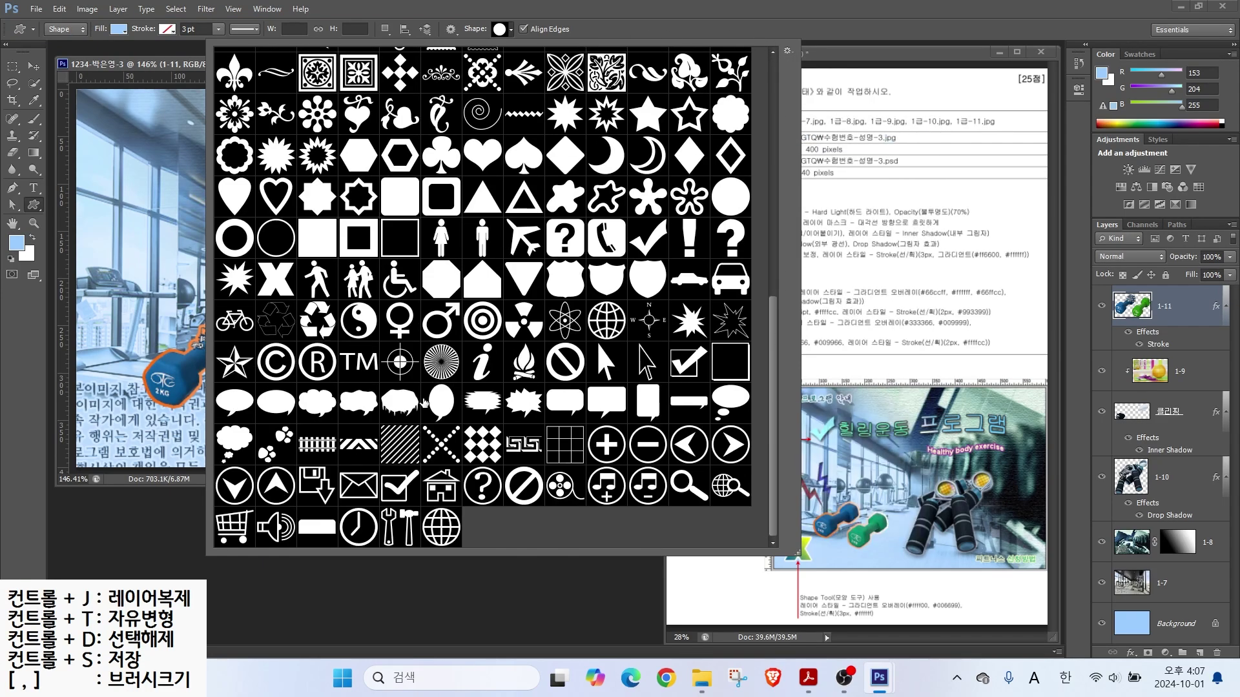
double_click(276, 279)
drag(104, 402, 157, 456)
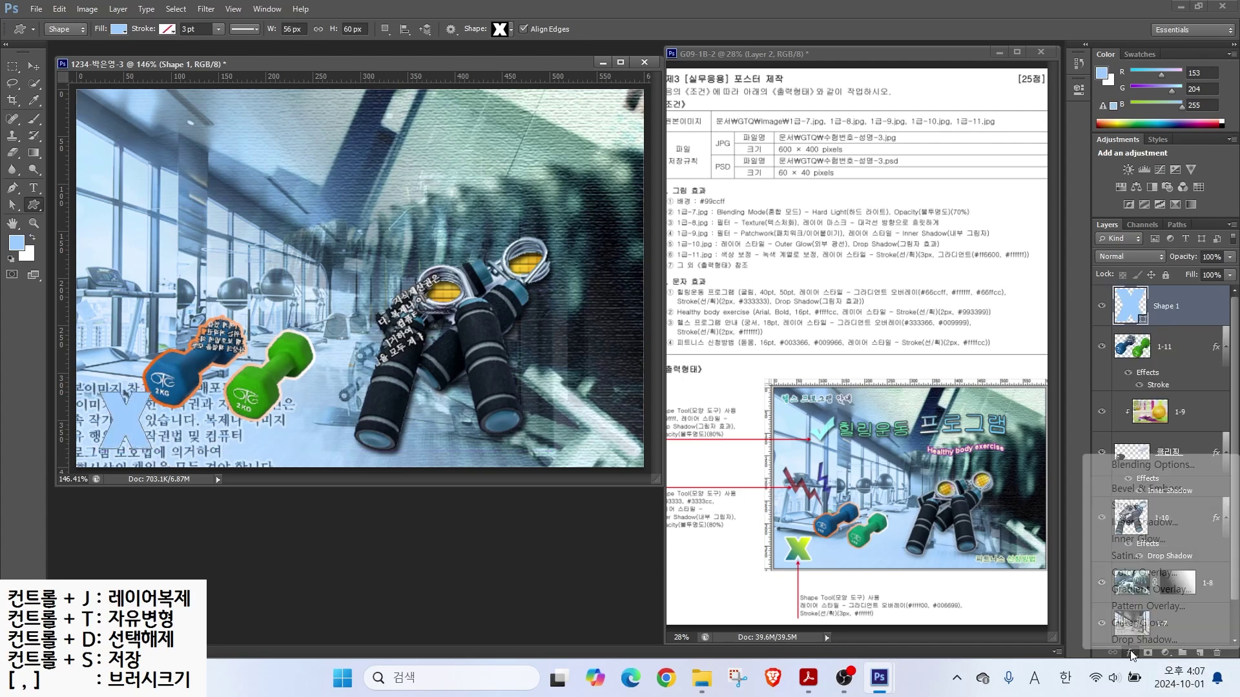
Step: Add a Gradient Overlay to the X with a yellow (#ff0) left colour stop
click(1130, 652)
click(1146, 572)
click(899, 276)
click(284, 313)
click(347, 365)
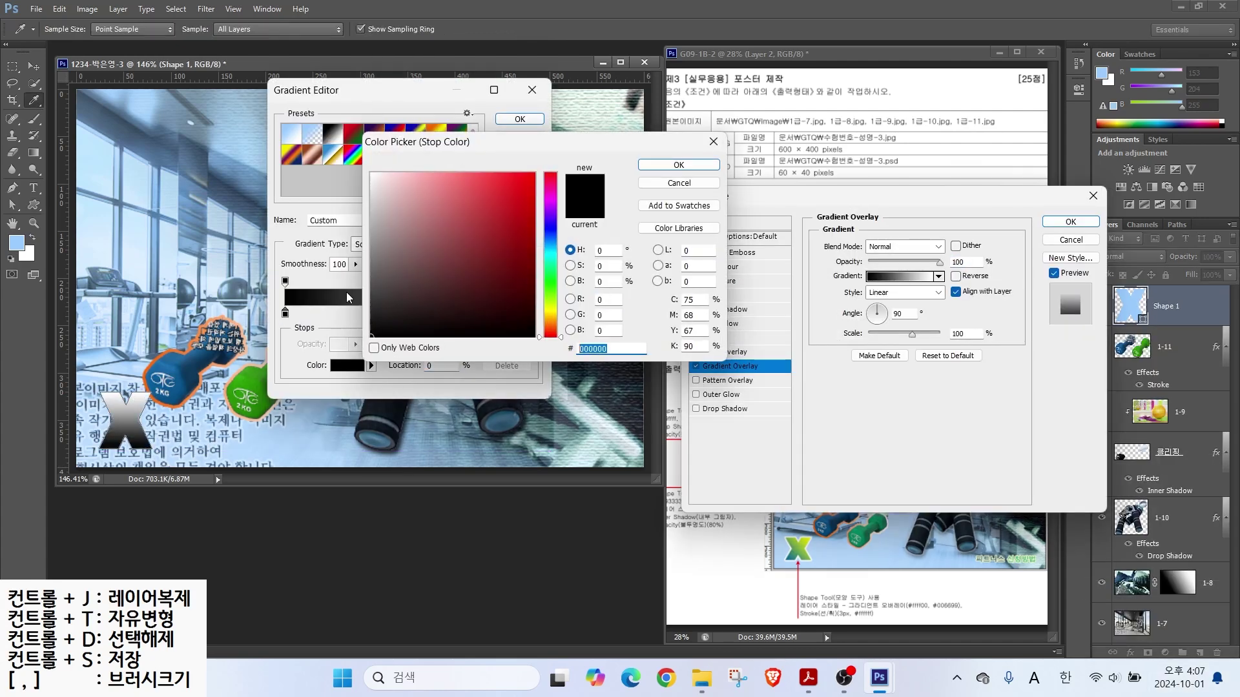
text(ff0)
key(Return)
Step: Set the gradient's right stop to teal #006699 and the overlay angle to 177
click(533, 313)
click(347, 365)
text(006699)
key(Return)
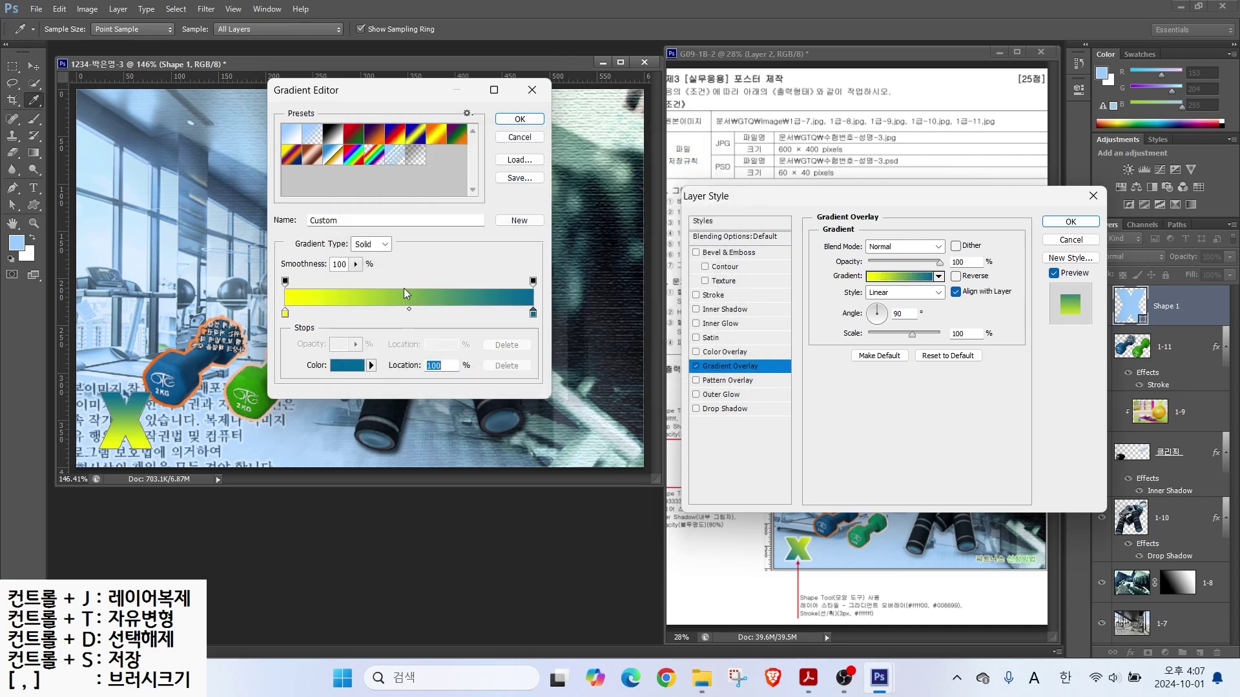
click(520, 119)
click(864, 313)
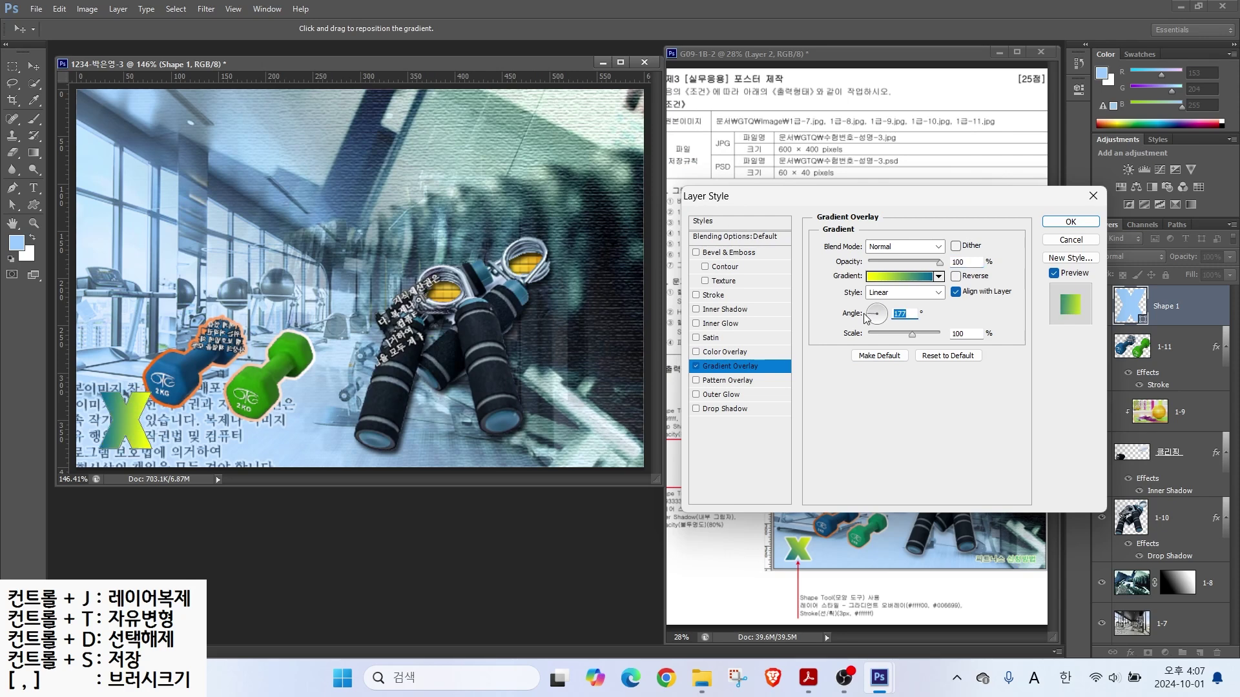
Step: Outline the X with a 3 px white (#ffffff) Stroke and apply the effects
click(710, 295)
text(2)
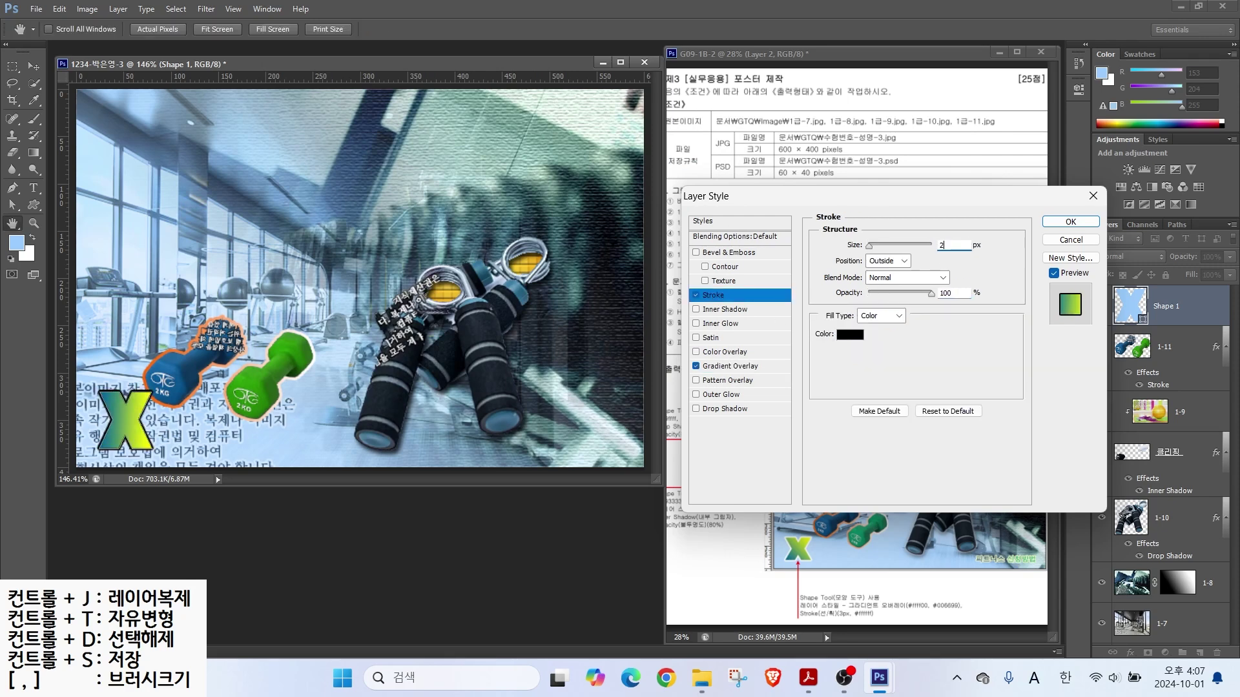
text(3)
click(847, 334)
text(ffffff)
click(678, 164)
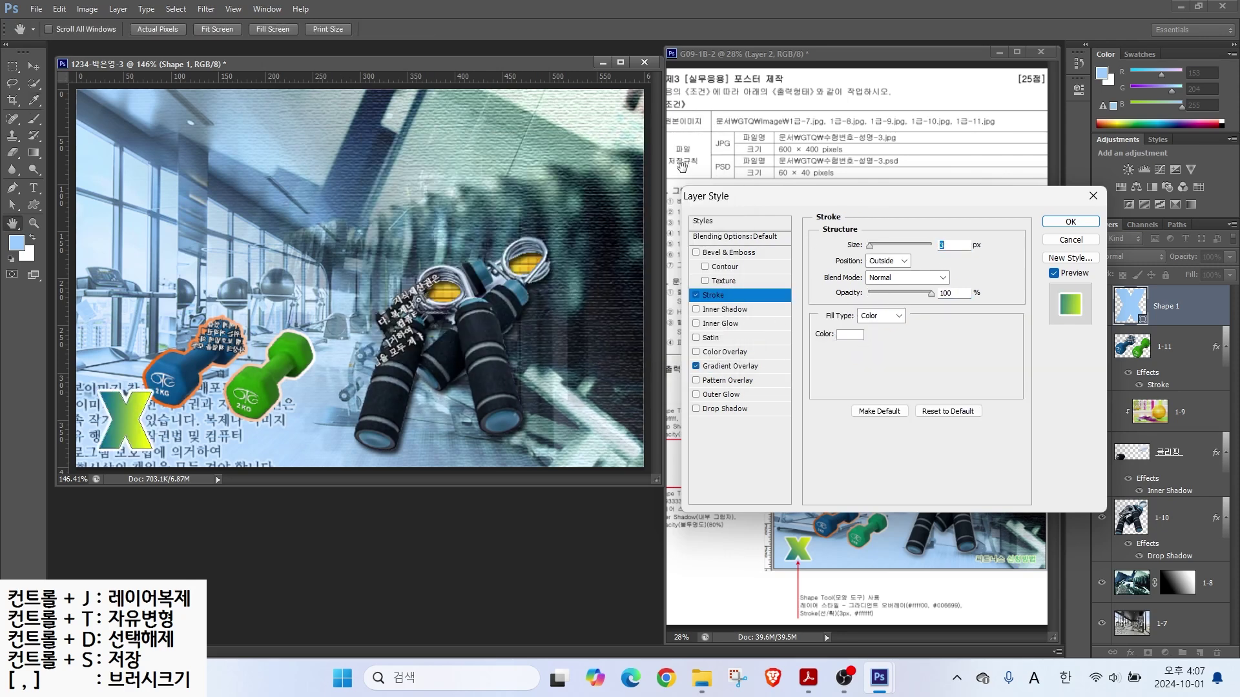
click(1049, 224)
Step: Squash the X shape slightly in height with Free Transform
key(ctrl+t)
drag(111, 388, 111, 405)
key(Return)
click(511, 31)
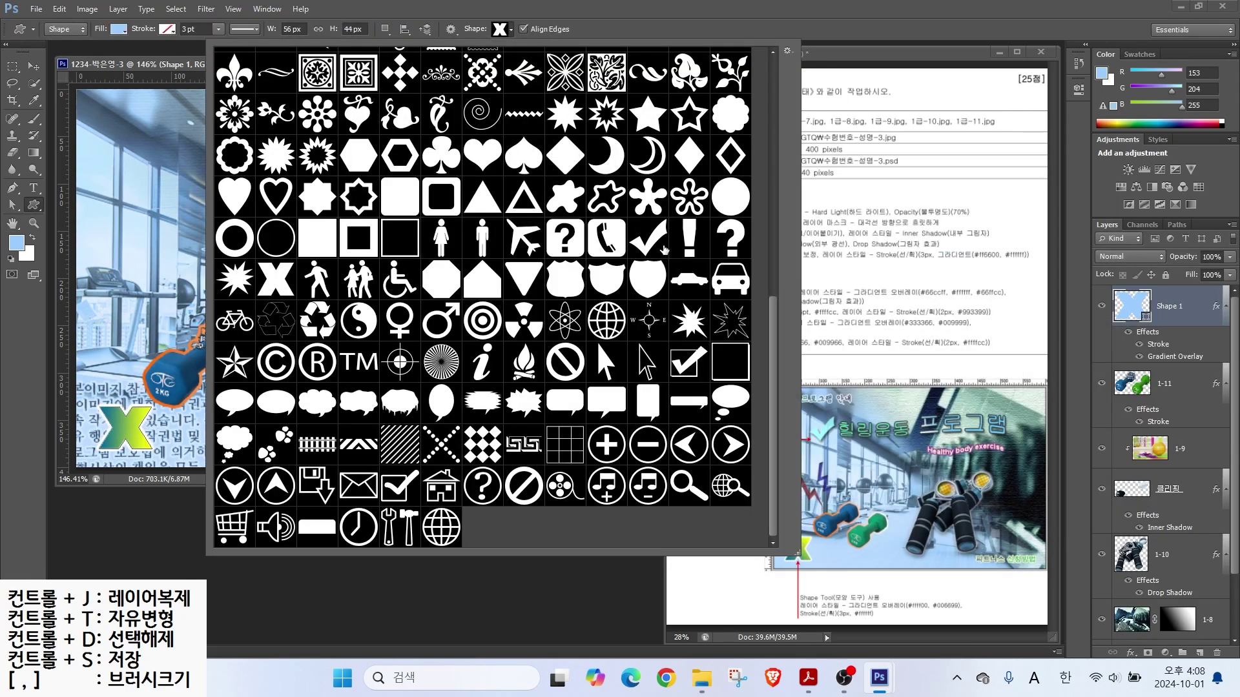
Step: Draw a lightning bolt shape near the left edge, filled dark red #993333
drag(773, 350, 773, 176)
double_click(230, 239)
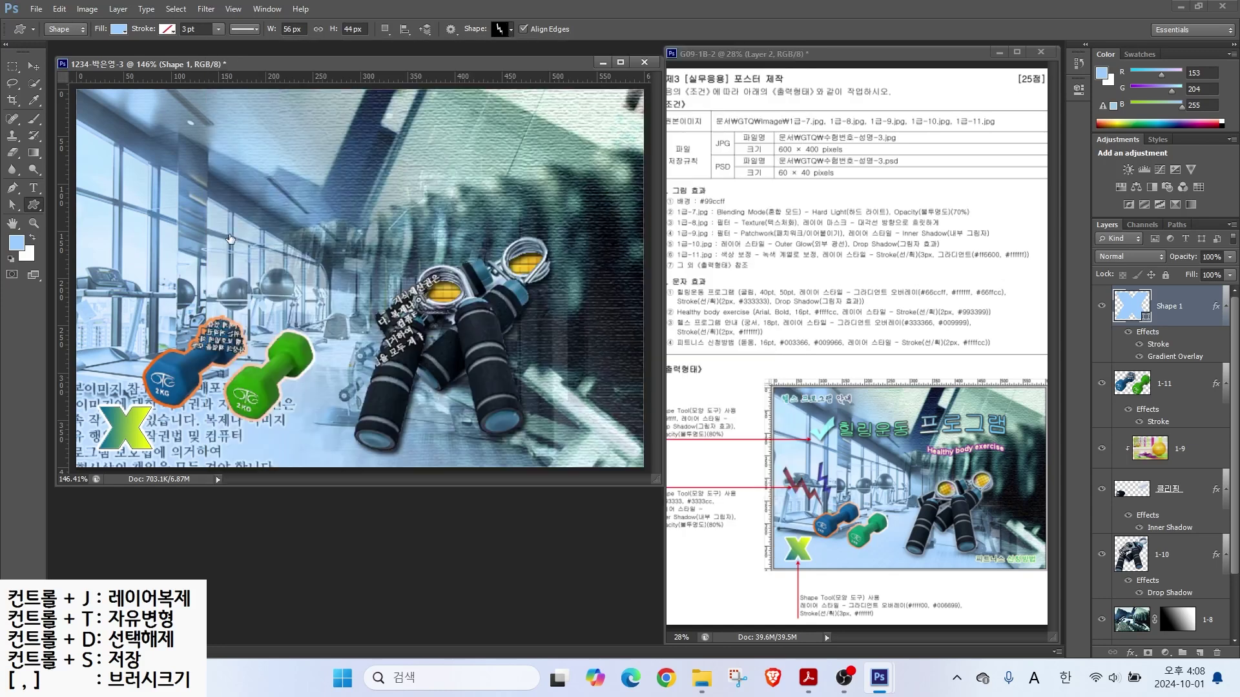
mouse_move(89, 243)
mouse_down()
mouse_move(161, 293)
mouse_move(139, 352)
mouse_up()
double_click(1124, 311)
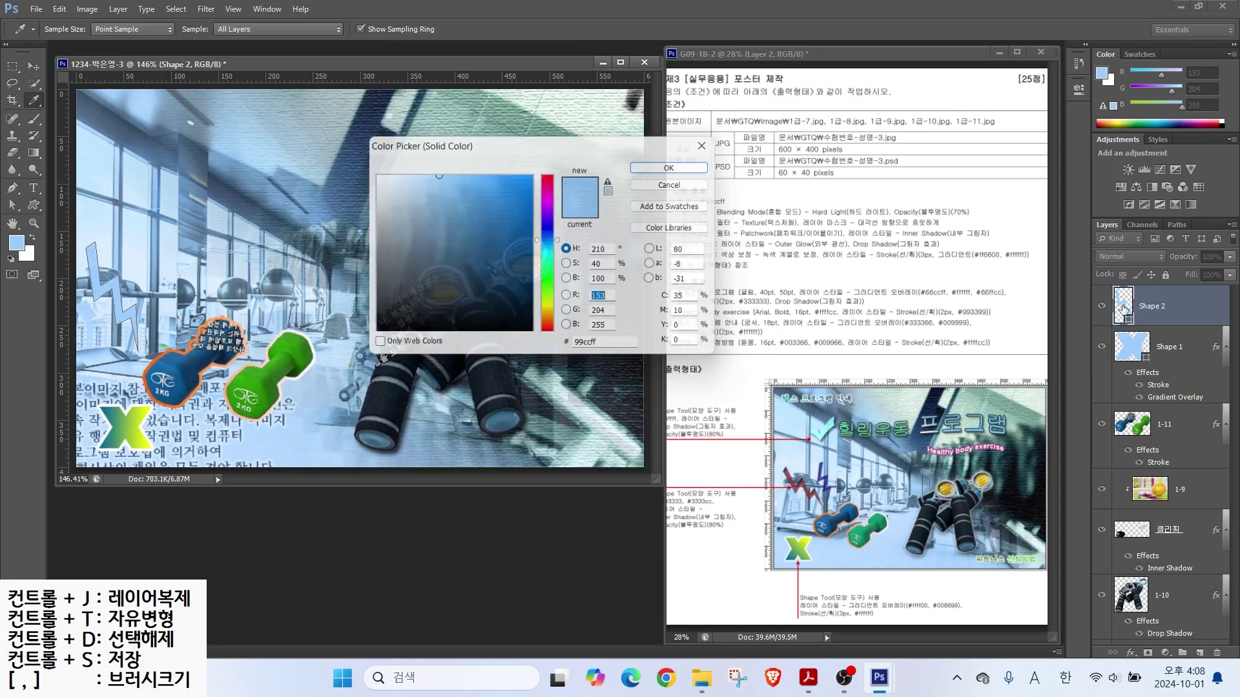
click(604, 341)
text(993333)
key(Return)
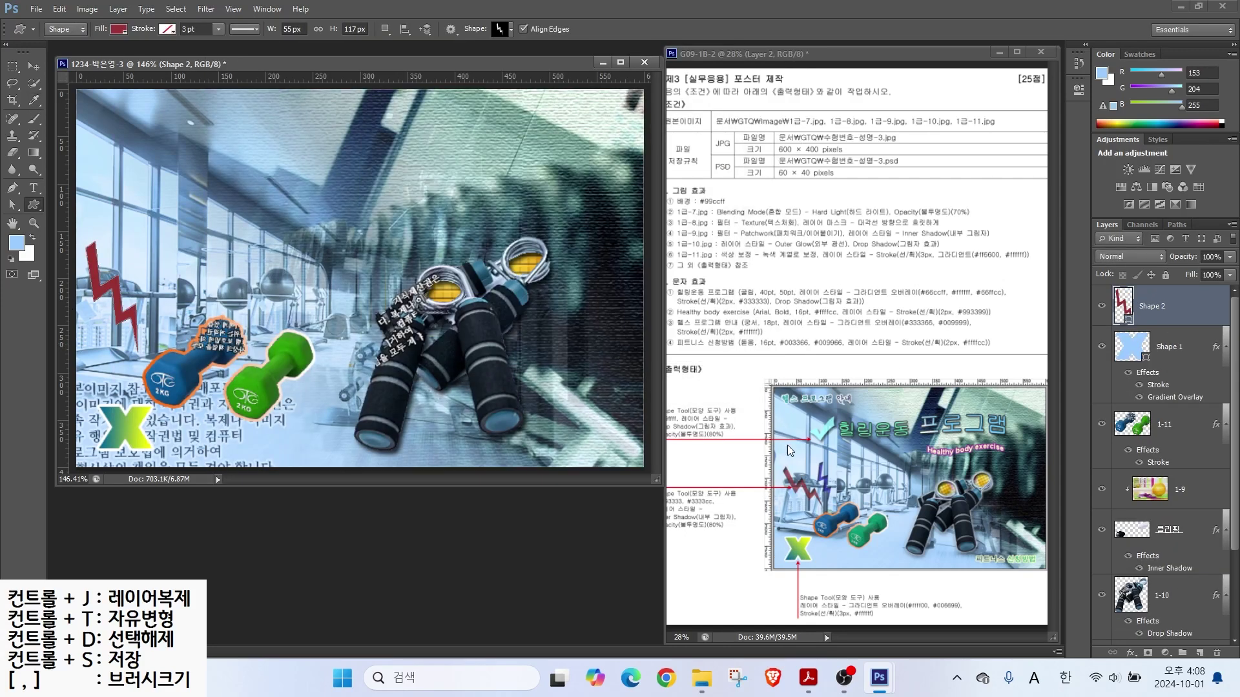
Step: Give the bolt an Inner Shadow and 80% opacity, then rotate and shrink it
click(1130, 653)
click(1121, 595)
click(1072, 226)
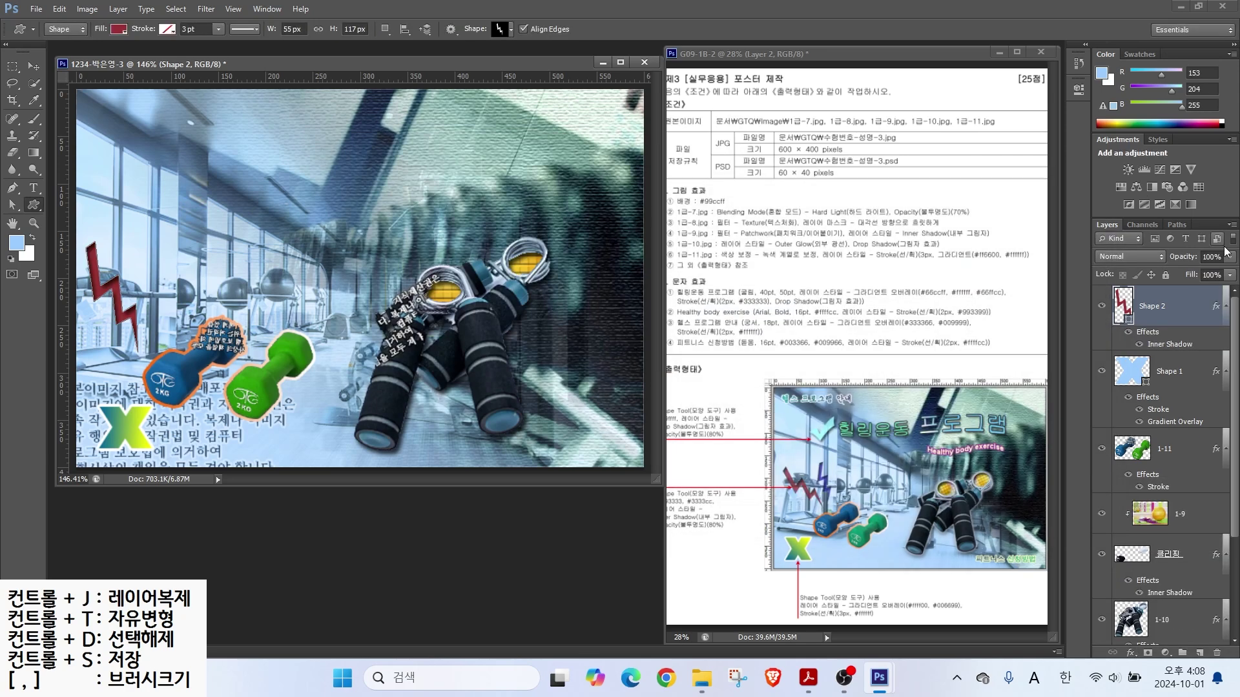
drag(1225, 251, 1217, 253)
key(ctrl+t)
drag(161, 235, 135, 220)
drag(75, 255, 93, 273)
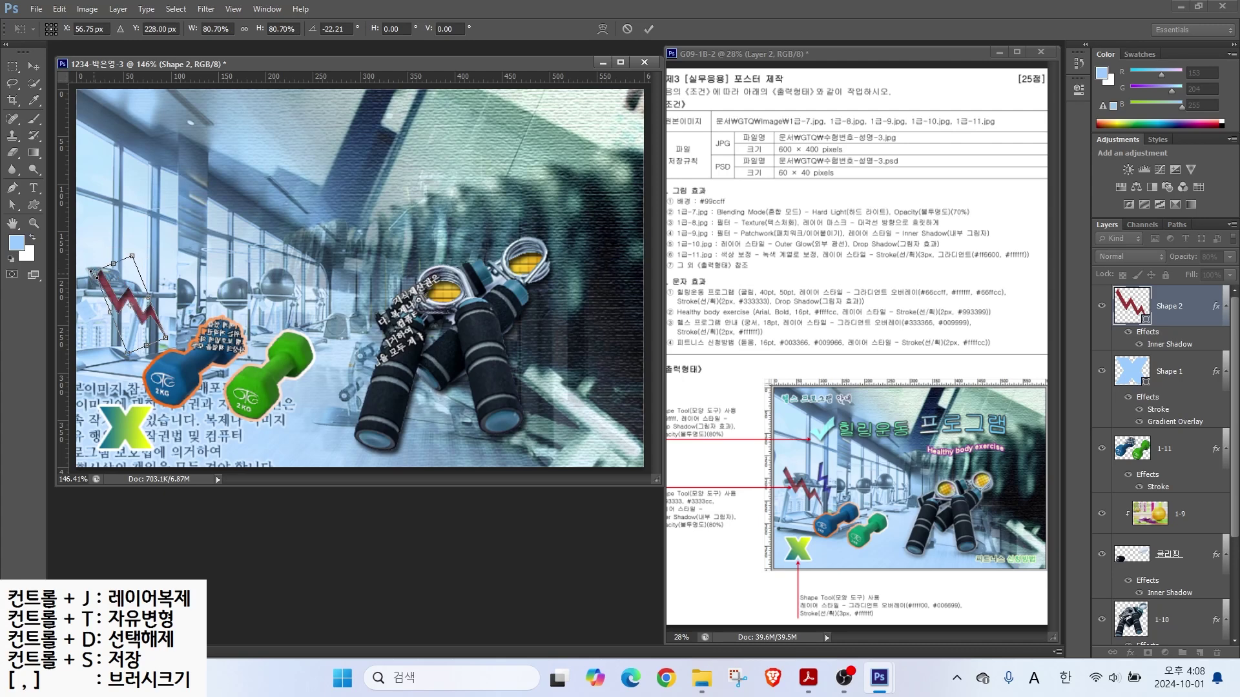
key(Return)
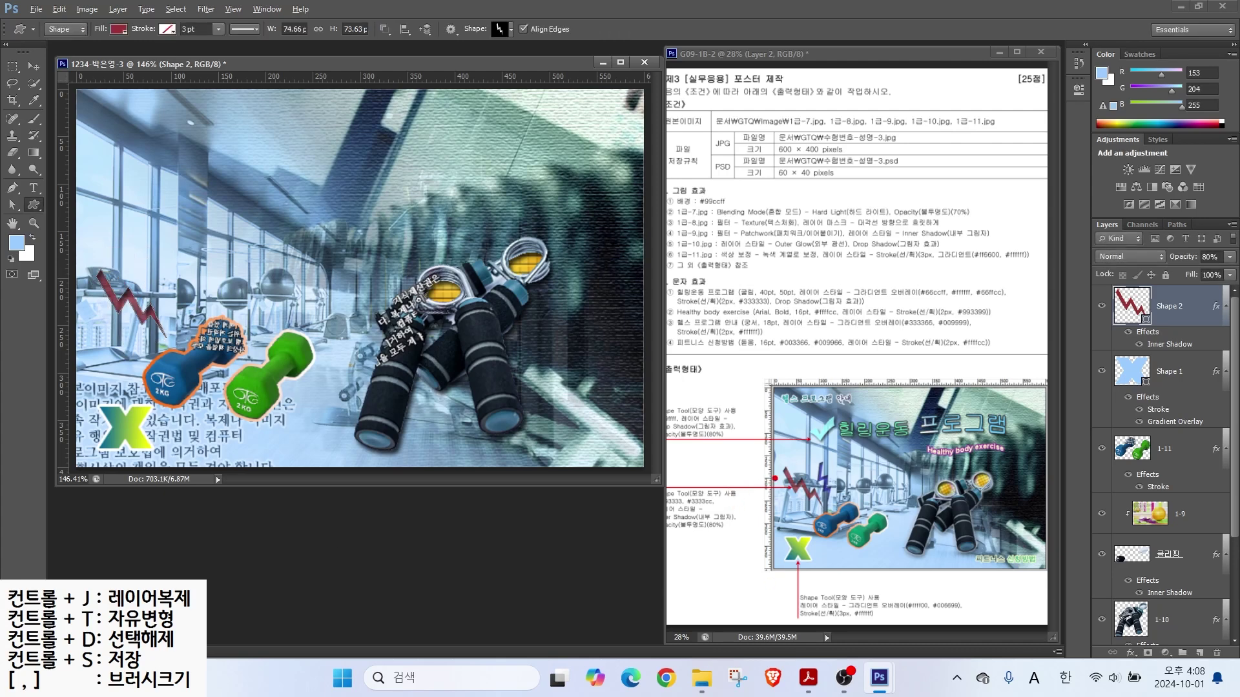
Step: Duplicate the red bolt layer as Shape 2 copy with Ctrl+J
mouse_move(676, 489)
mouse_down()
mouse_move(668, 446)
mouse_move(711, 474)
mouse_move(713, 460)
mouse_up()
drag(798, 474, 768, 420)
drag(825, 457, 850, 418)
mouse_move(1223, 366)
mouse_down()
mouse_move(1103, 331)
mouse_move(1156, 245)
mouse_move(1176, 363)
mouse_up()
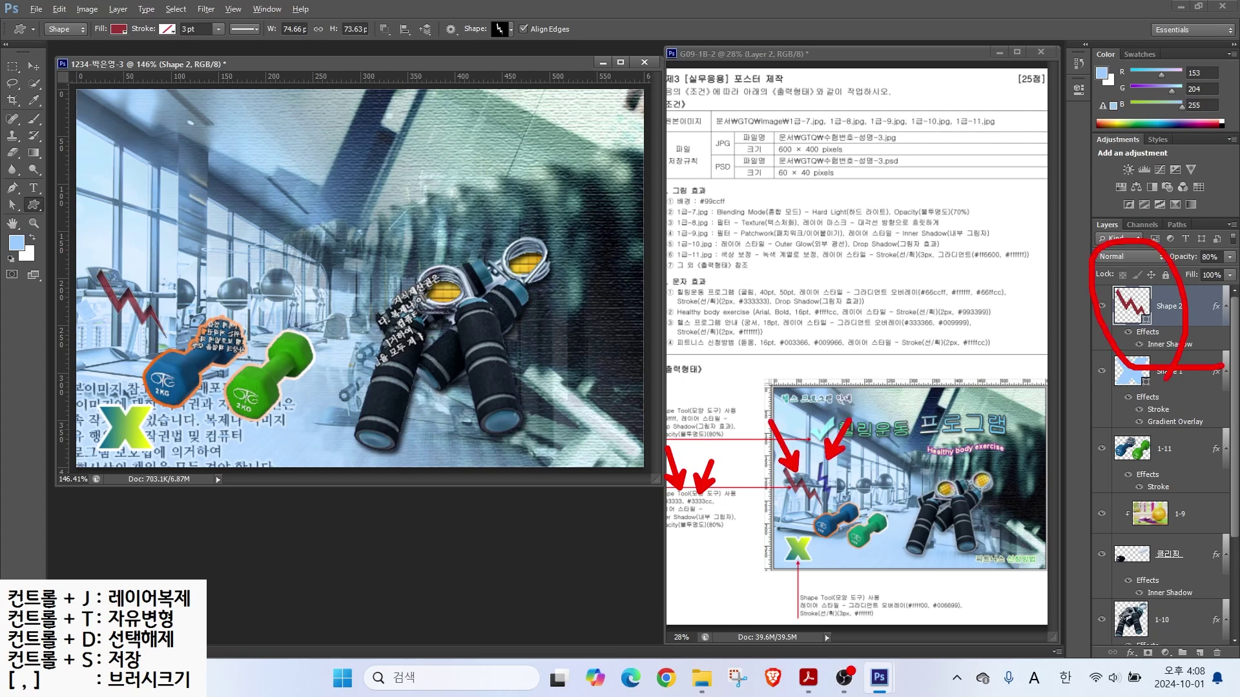
key(Escape)
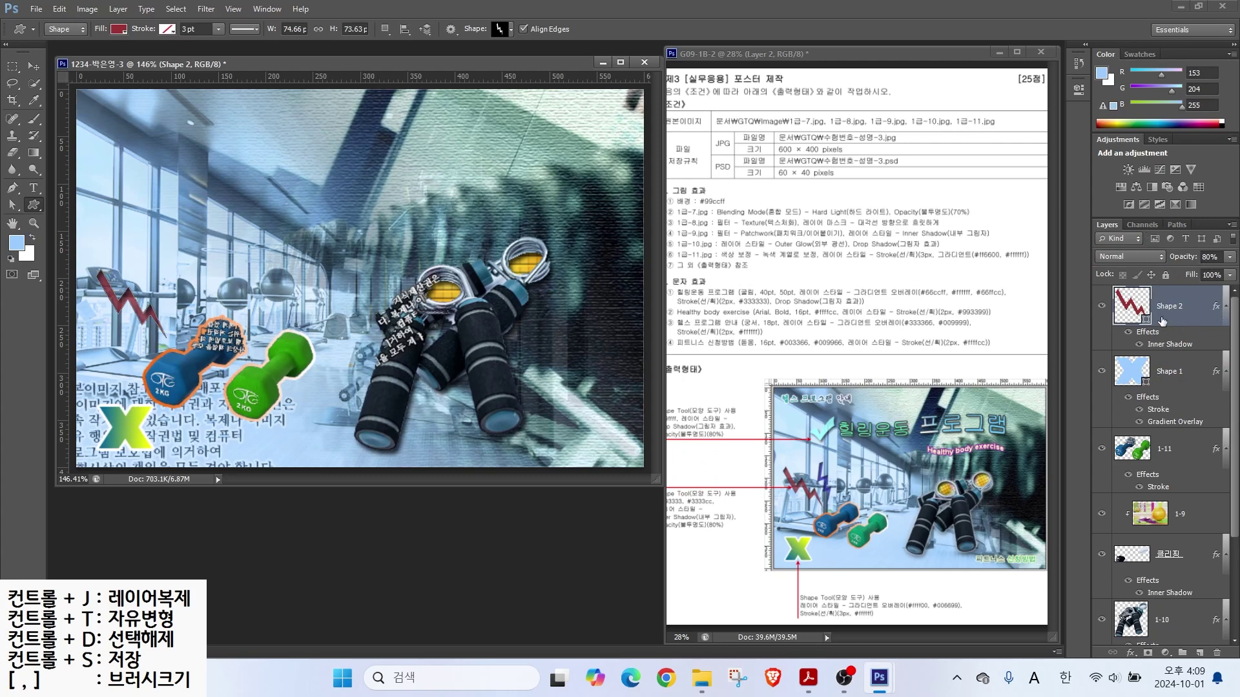
key(ctrl+j)
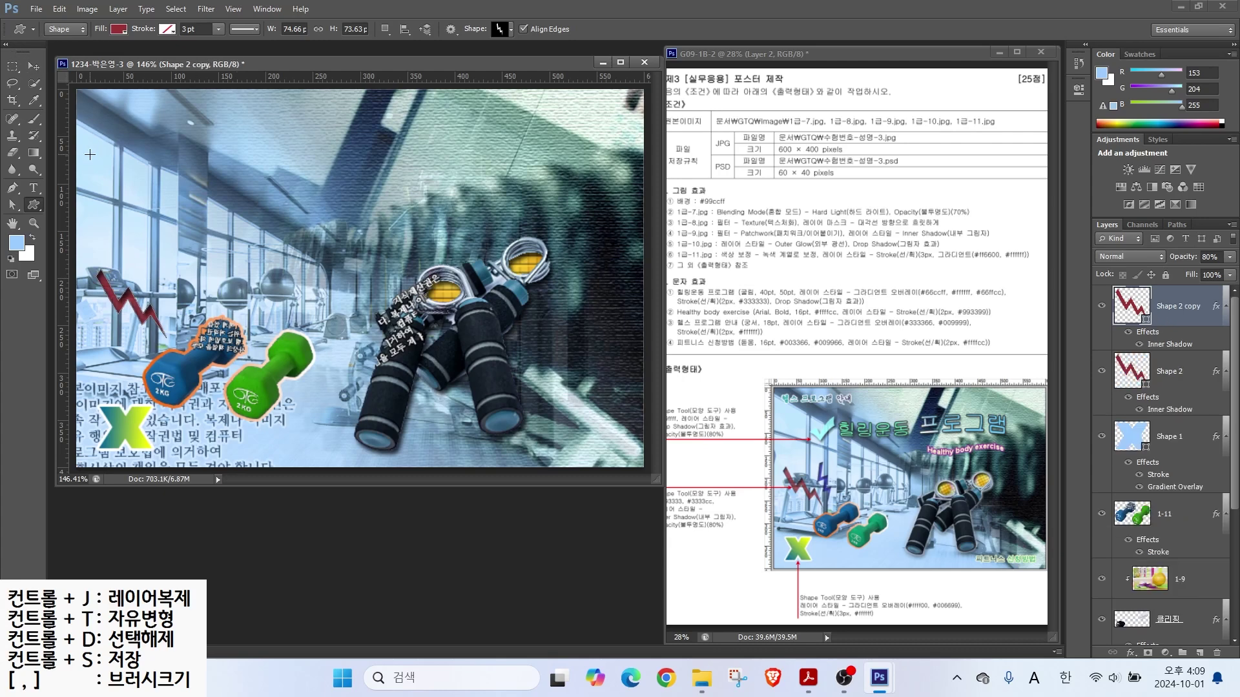
Step: Rotate the copied bolt about 45°, move it right, and fill it #3333cc
key(ctrl+t)
drag(179, 264, 181, 299)
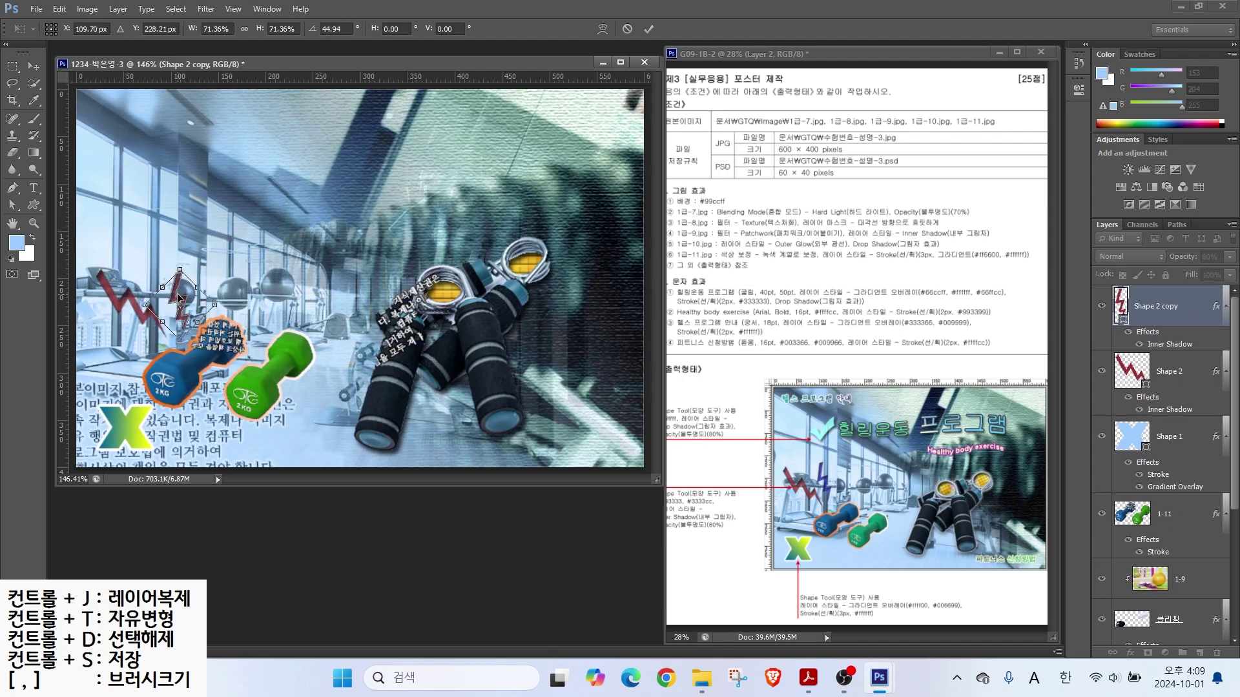
key(Return)
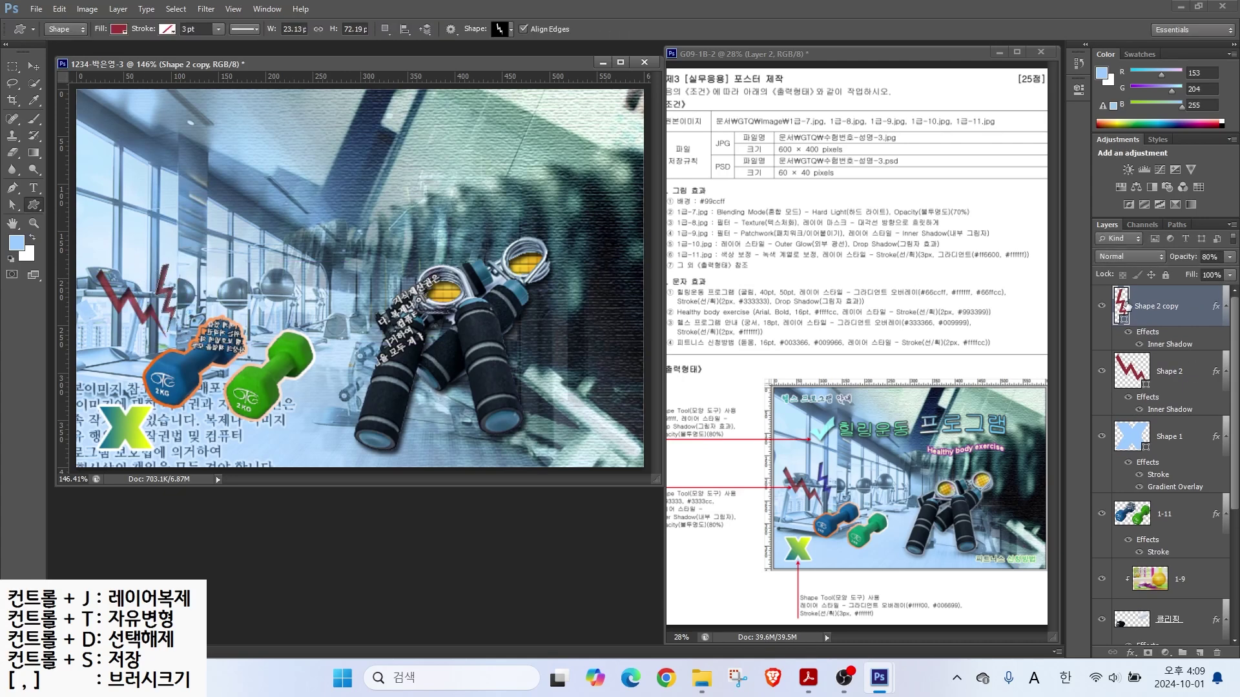
double_click(1121, 301)
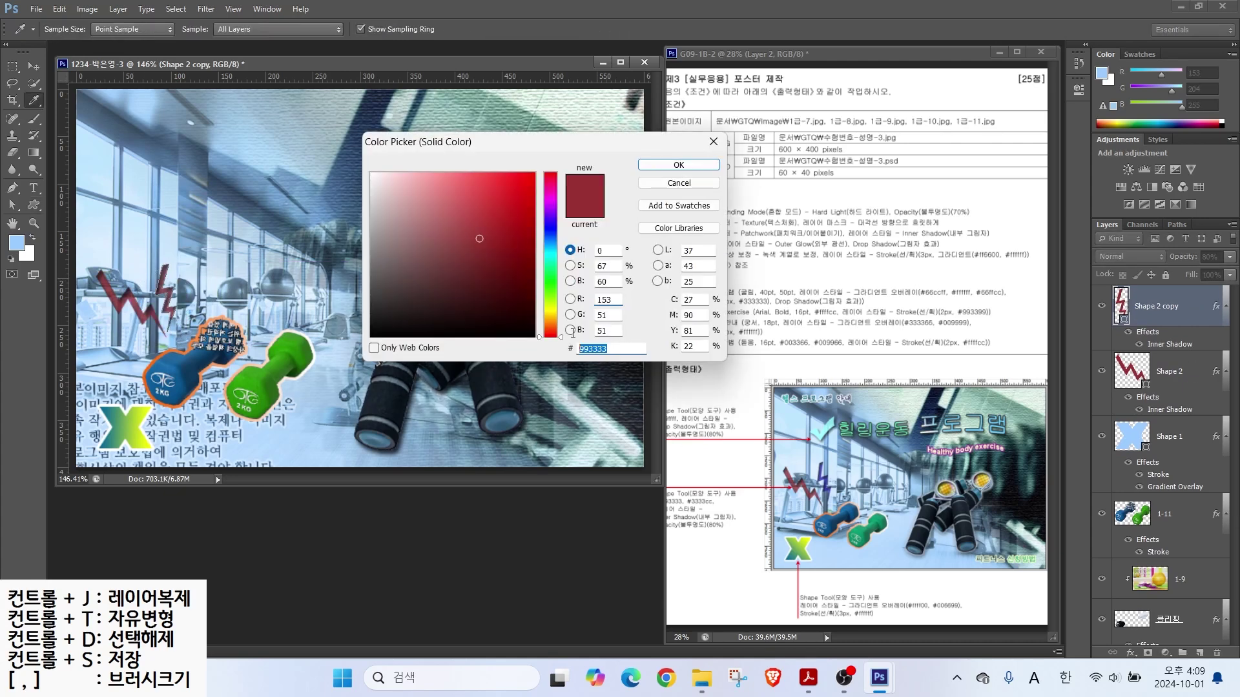
text(3333cc)
key(Return)
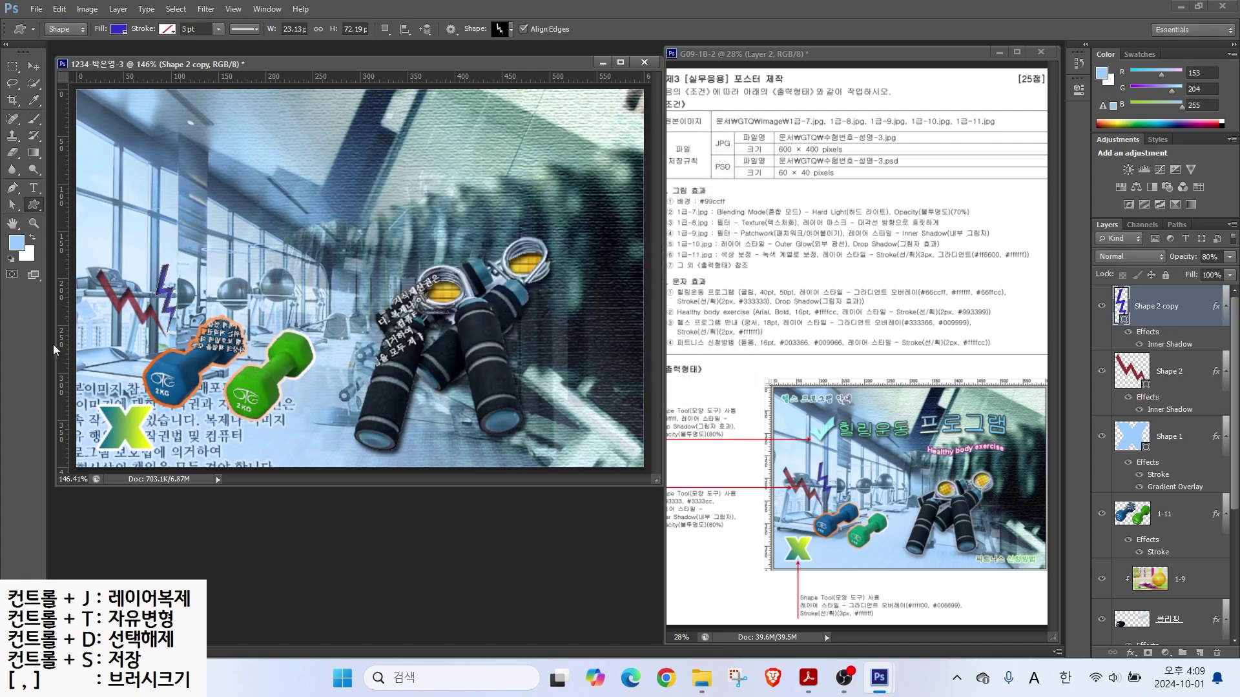
Step: Draw a check mark shape at the upper left filled cyan #9ff
click(510, 29)
scroll(704, 330, down, 10)
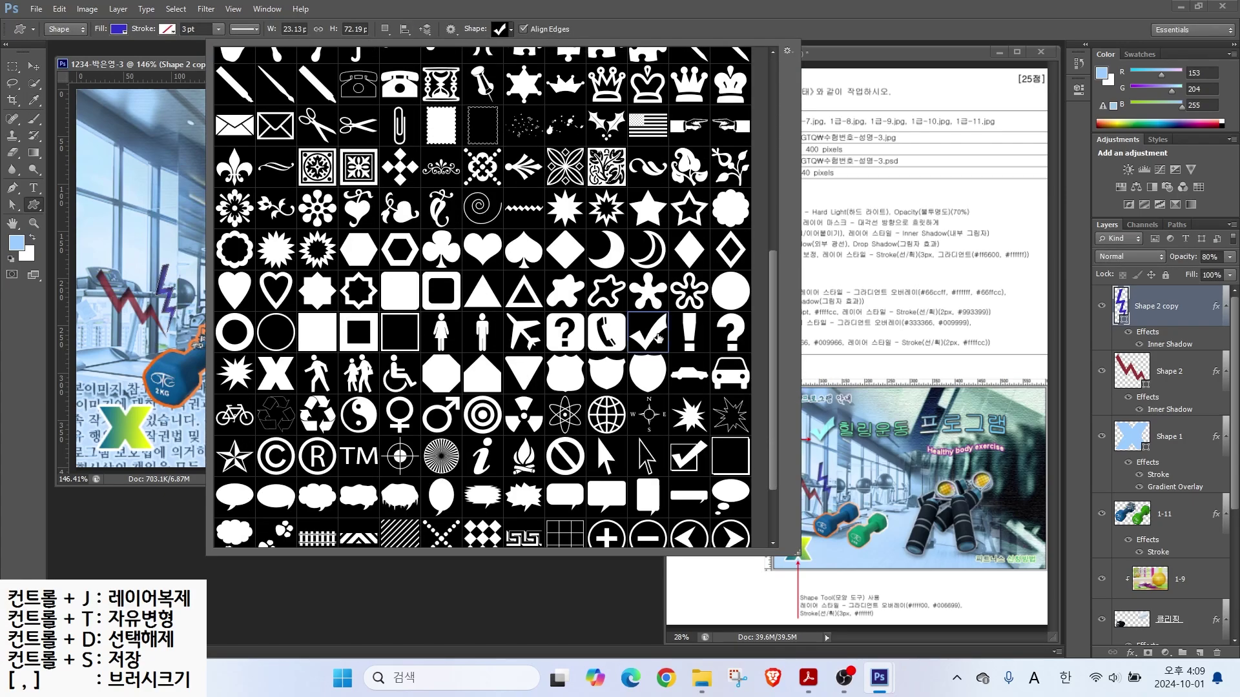
double_click(524, 533)
drag(153, 176, 196, 217)
double_click(1130, 306)
text(9ff)
key(Return)
Step: Add a default Drop Shadow to the check mark
click(1131, 652)
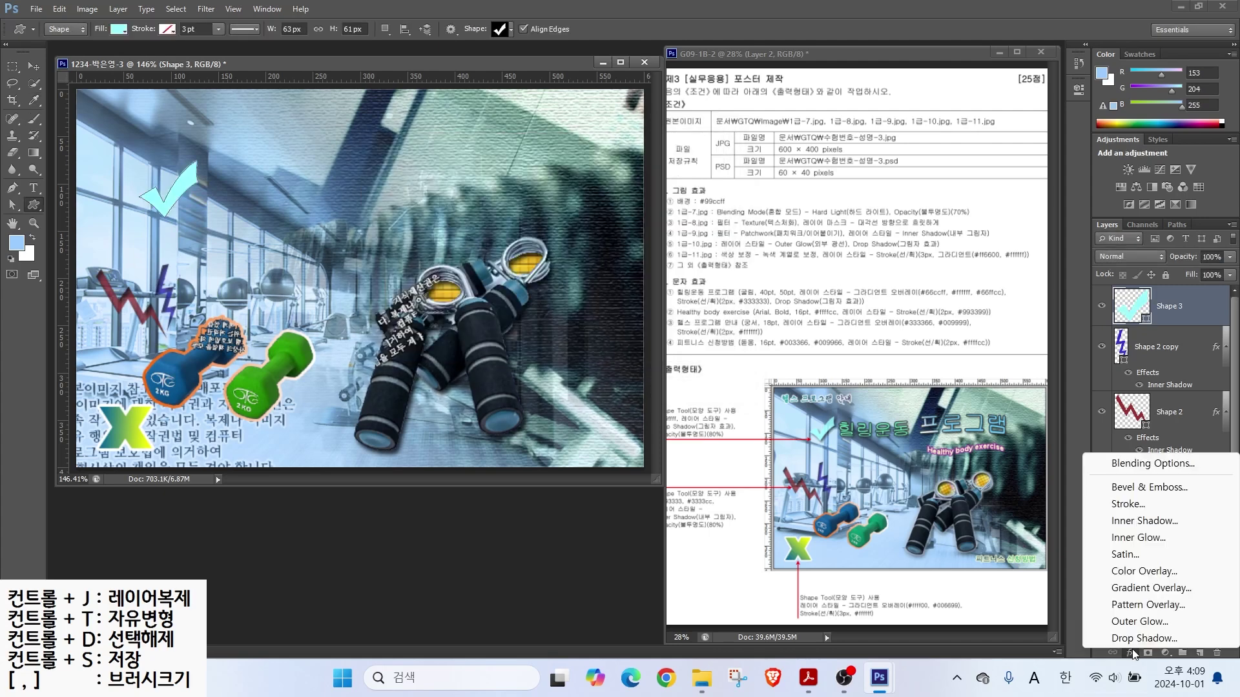
click(1117, 638)
key(Return)
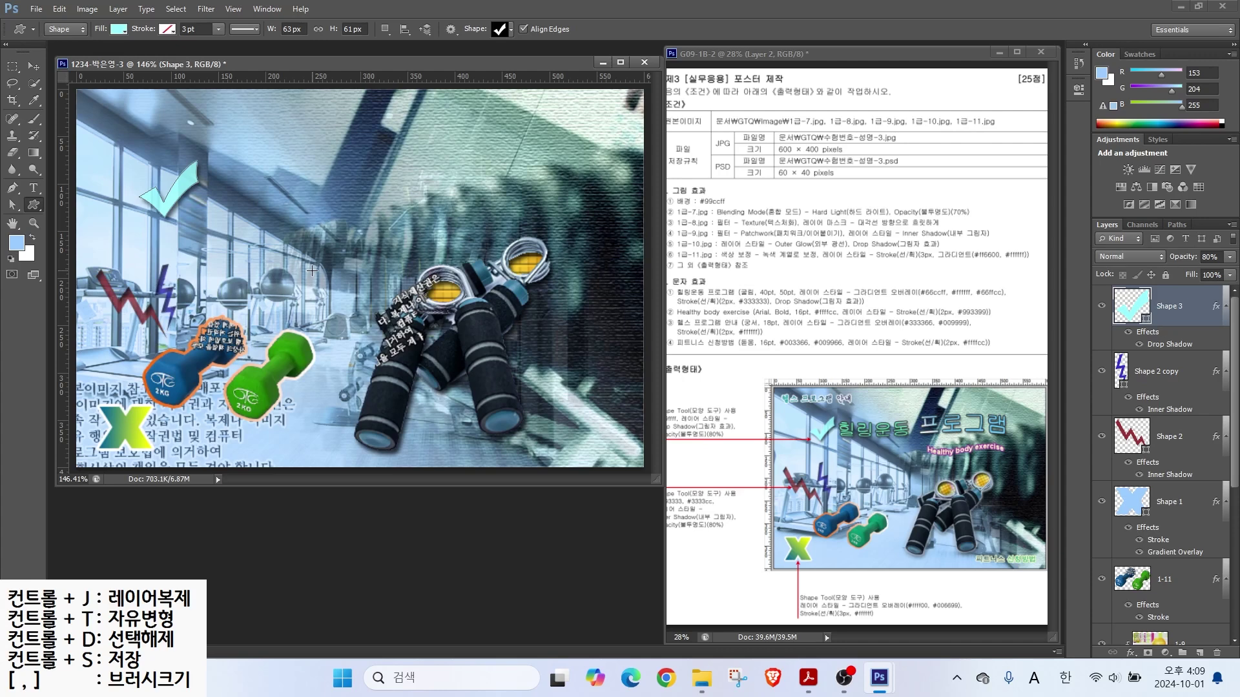
click(36, 186)
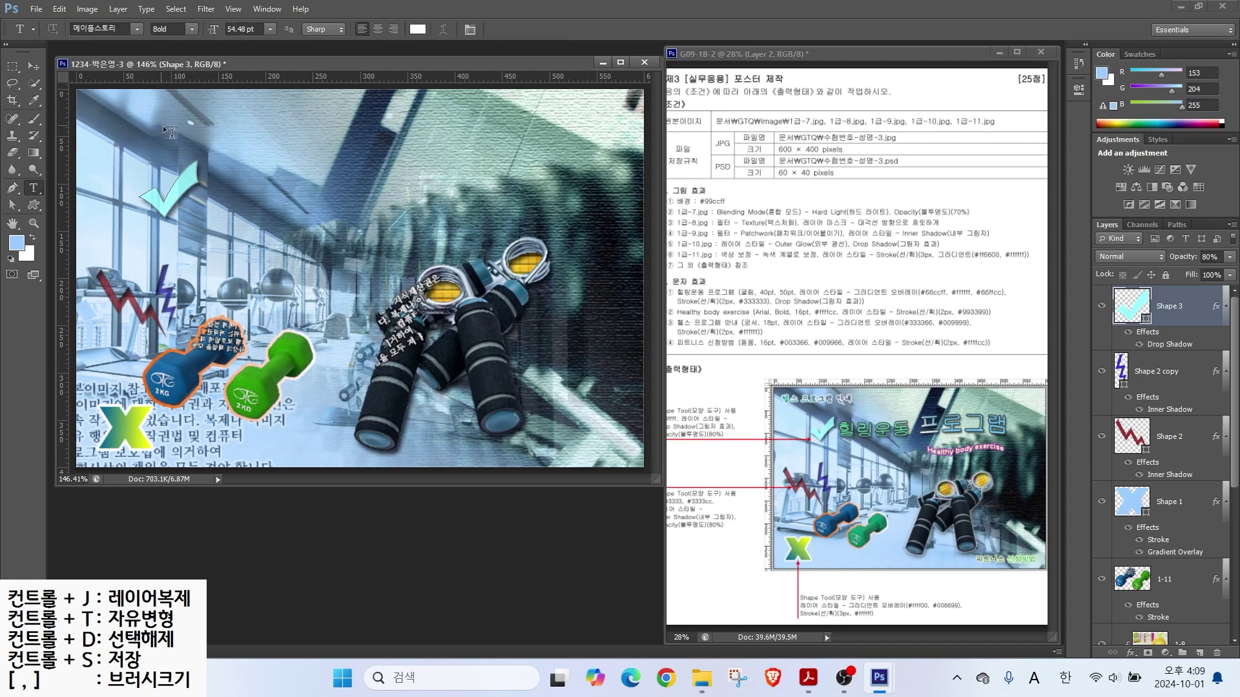
Step: Type the title '힐링운동 프로그램' at the top left in 굴림, 40 pt
click(133, 137)
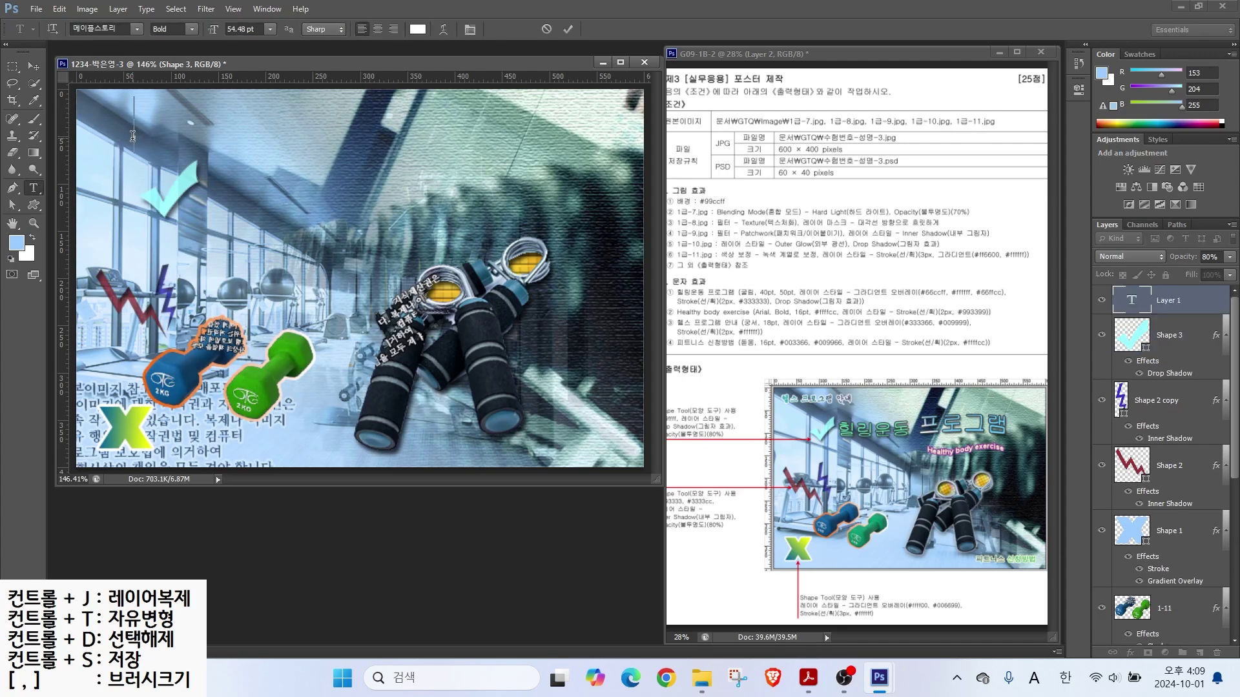
text(힐링운동 프로그램)
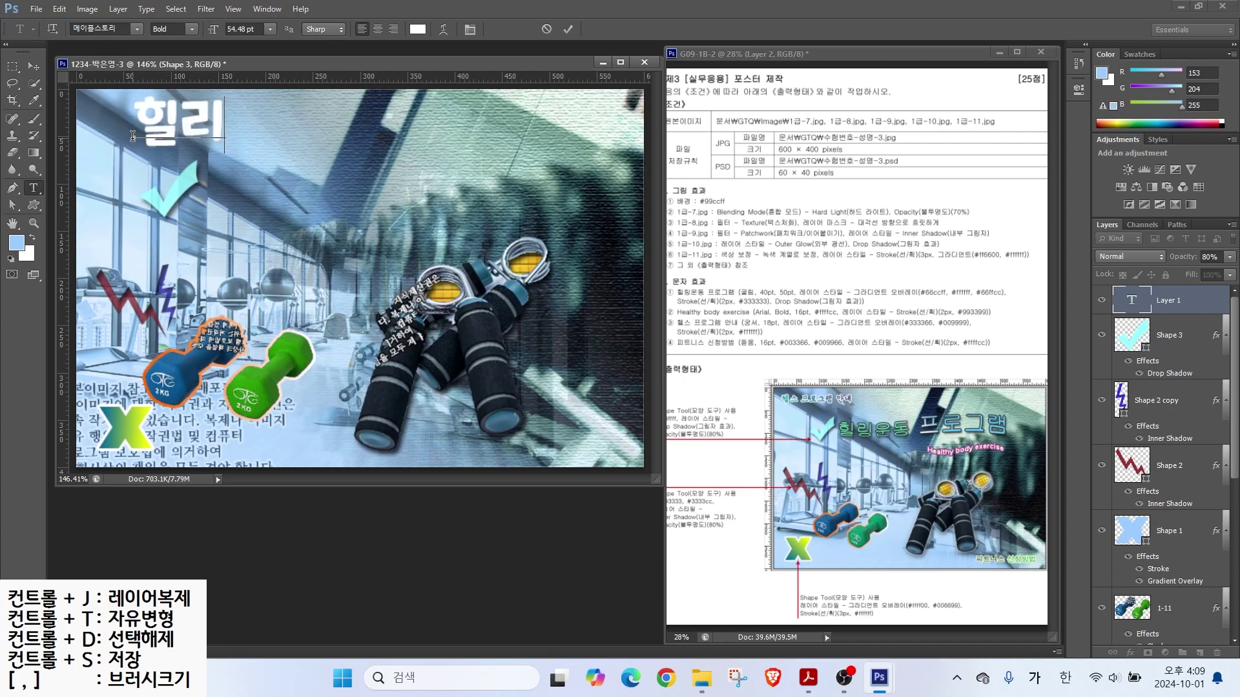
key(ctrl+Return)
click(137, 29)
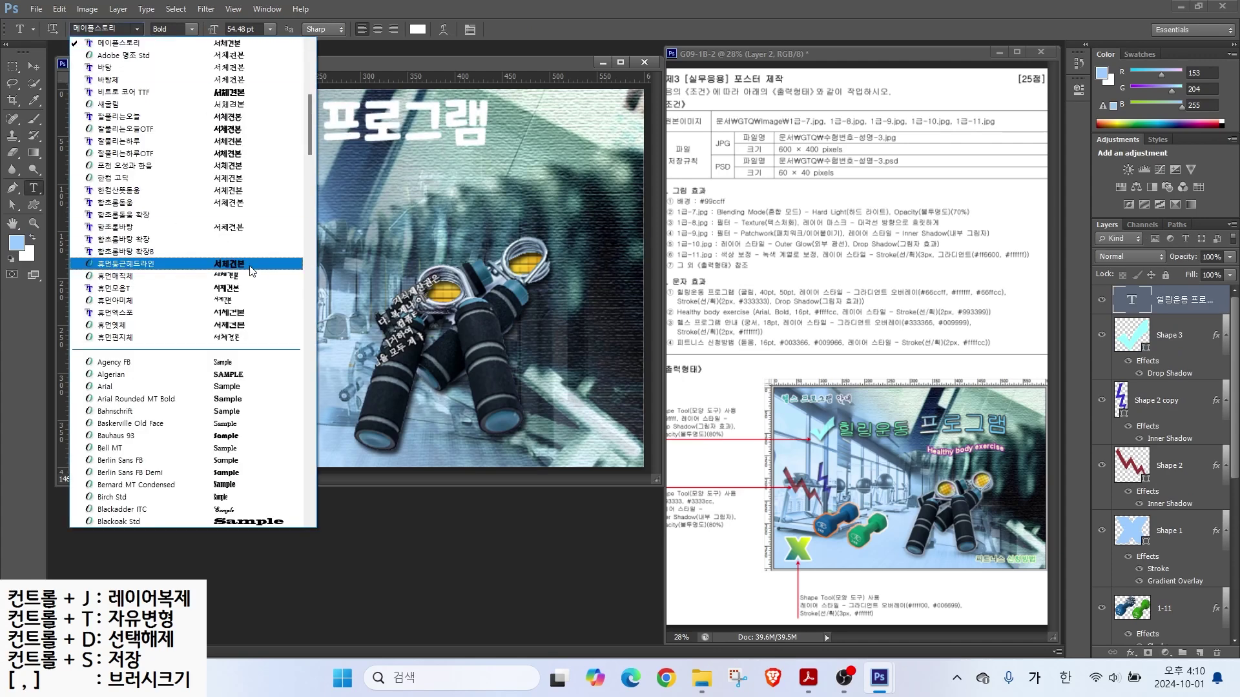
scroll(129, 129, up, 2)
click(108, 57)
double_click(234, 29)
text(40)
key(Return)
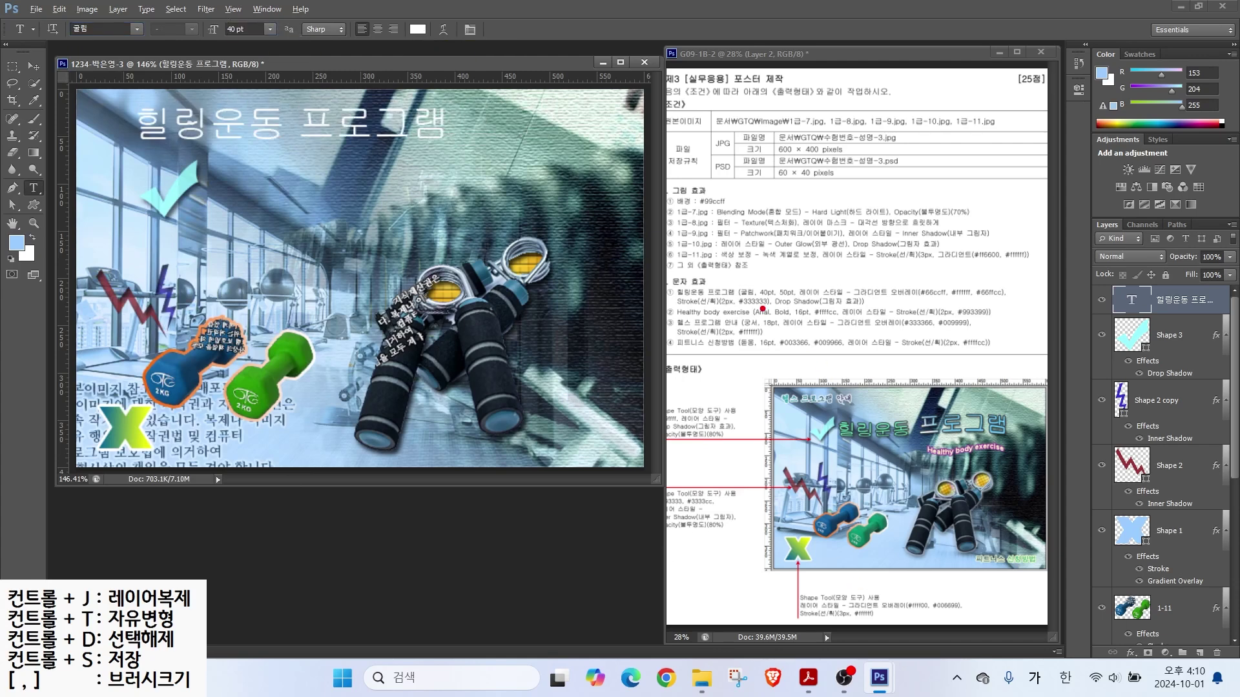
Step: Select the word '프로그램' and enlarge it to 50 pt
mouse_move(769, 286)
mouse_down()
mouse_move(747, 262)
mouse_move(733, 209)
mouse_move(809, 253)
mouse_move(818, 241)
mouse_up()
drag(893, 418, 857, 374)
mouse_move(897, 420)
mouse_down()
mouse_move(893, 394)
mouse_move(967, 368)
mouse_up()
drag(934, 414, 952, 408)
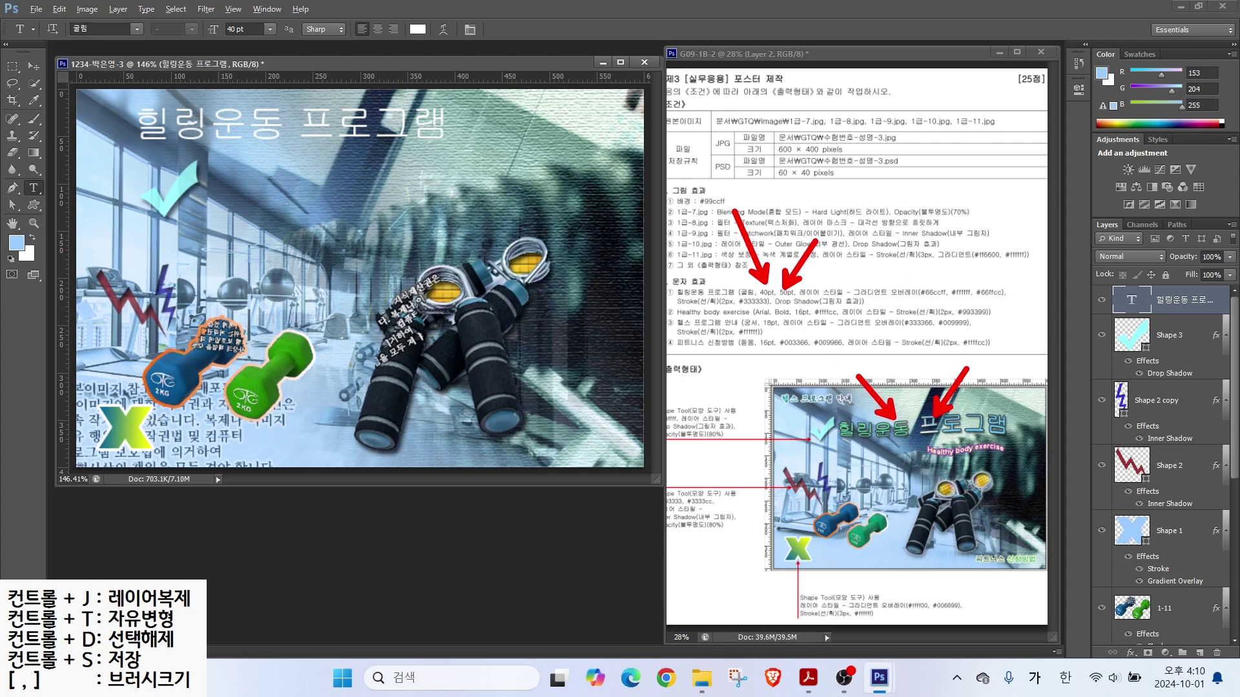
drag(298, 118, 450, 129)
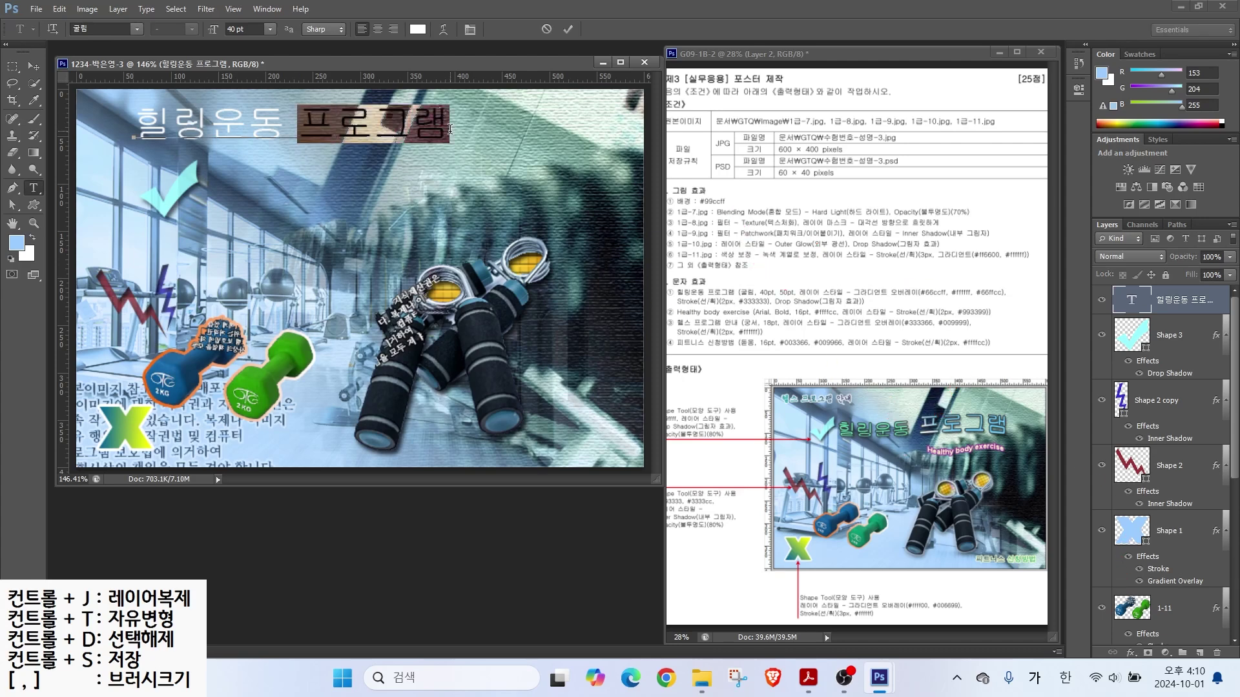
click(249, 28)
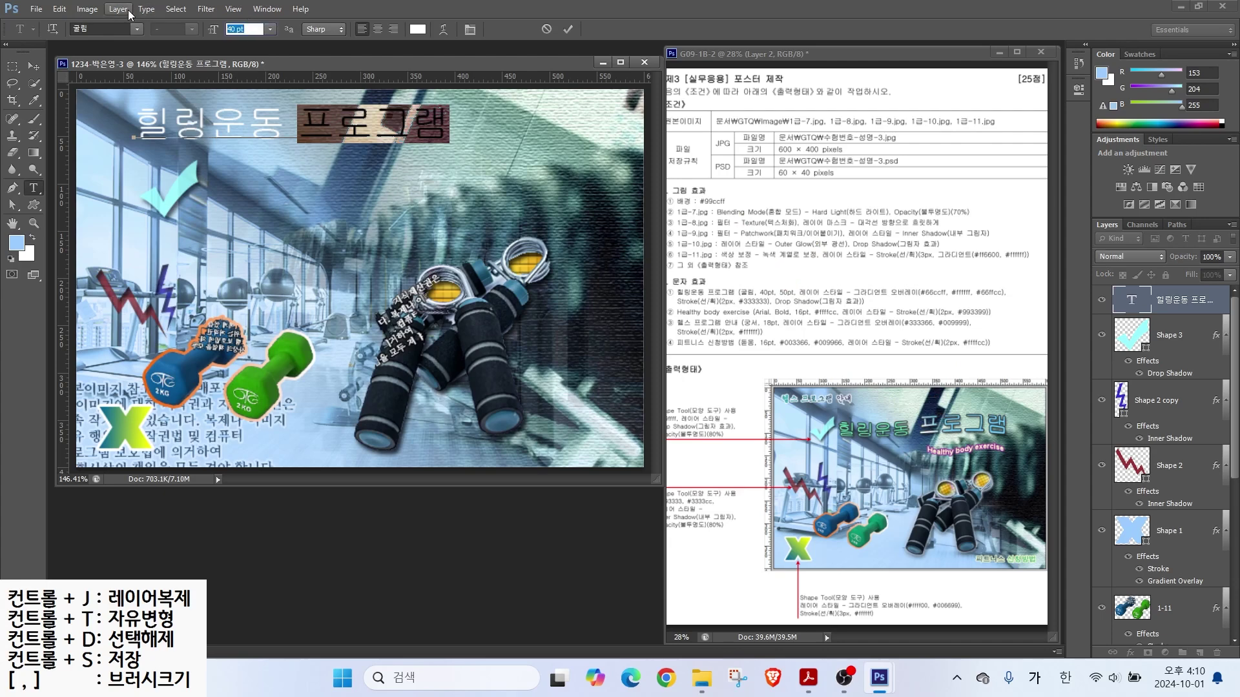
text(50)
key(Return)
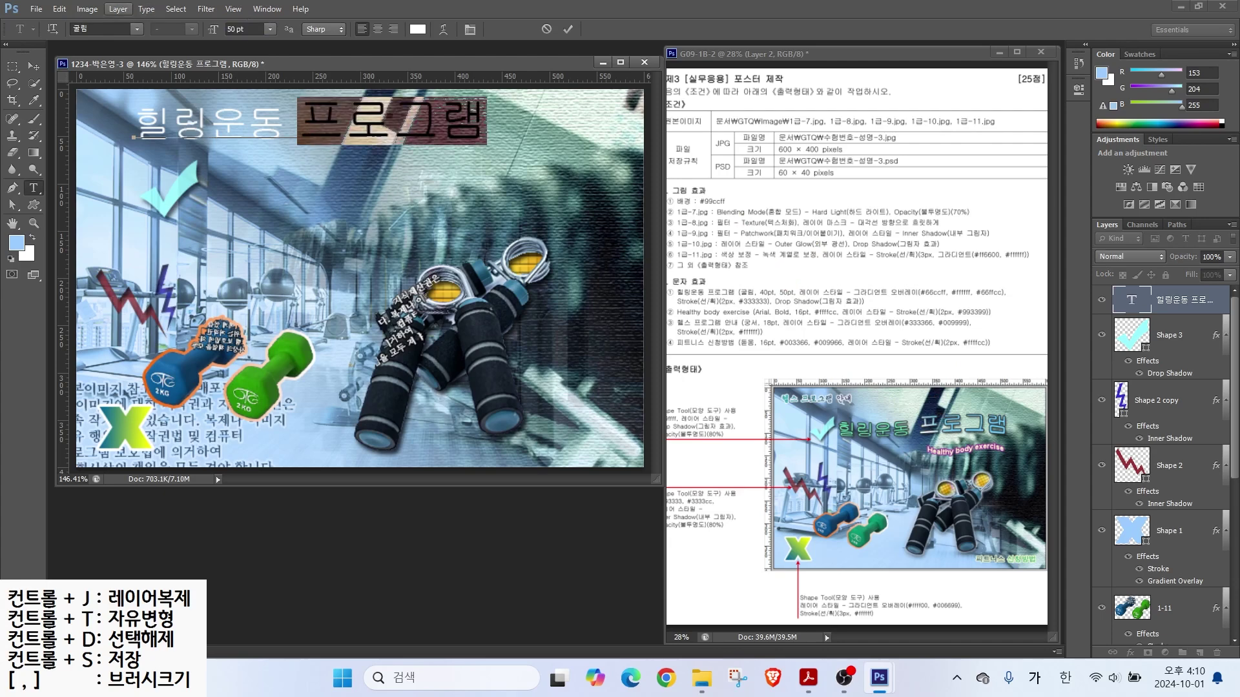
click(567, 29)
Step: Add a Gradient Overlay to the title with a light blue #66ccff left stop
click(1129, 653)
click(1123, 602)
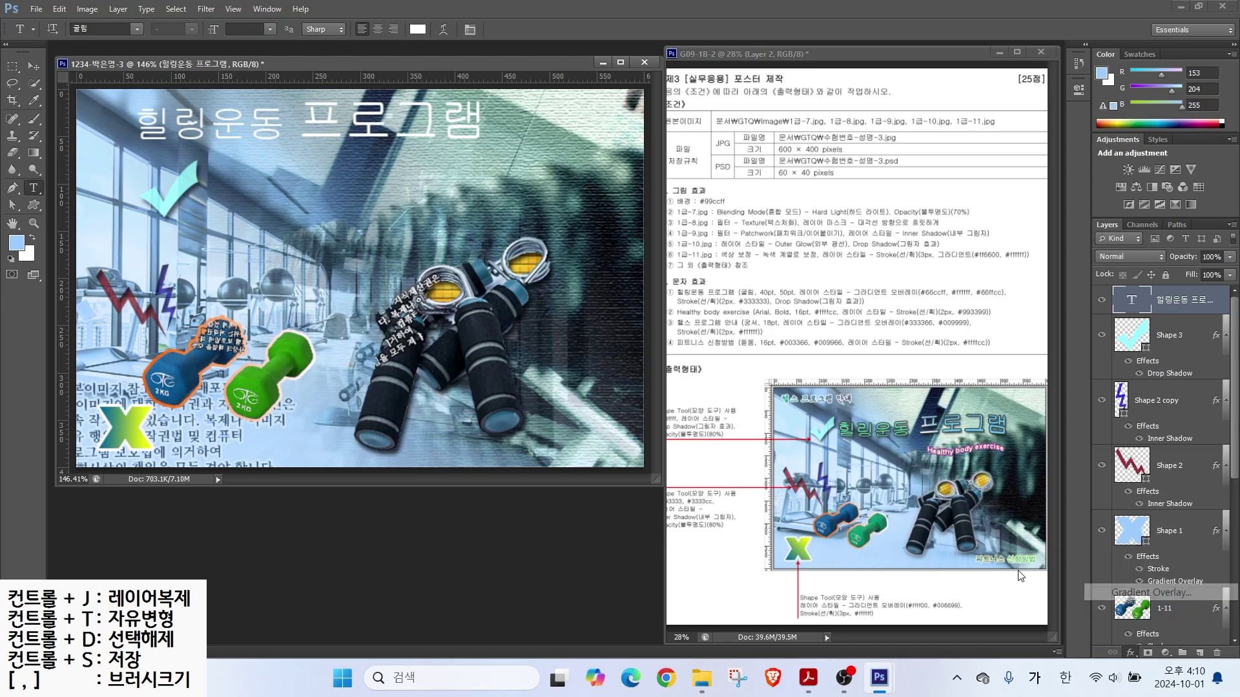
click(904, 276)
double_click(284, 313)
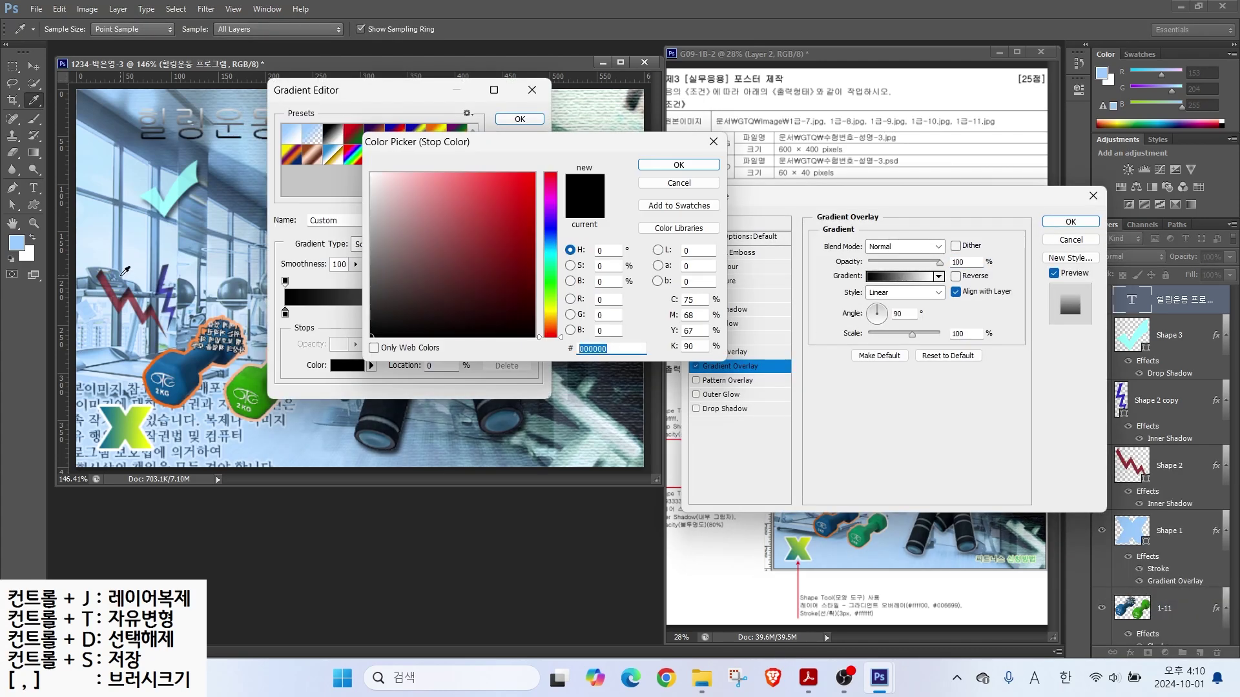
text(6cf)
key(Return)
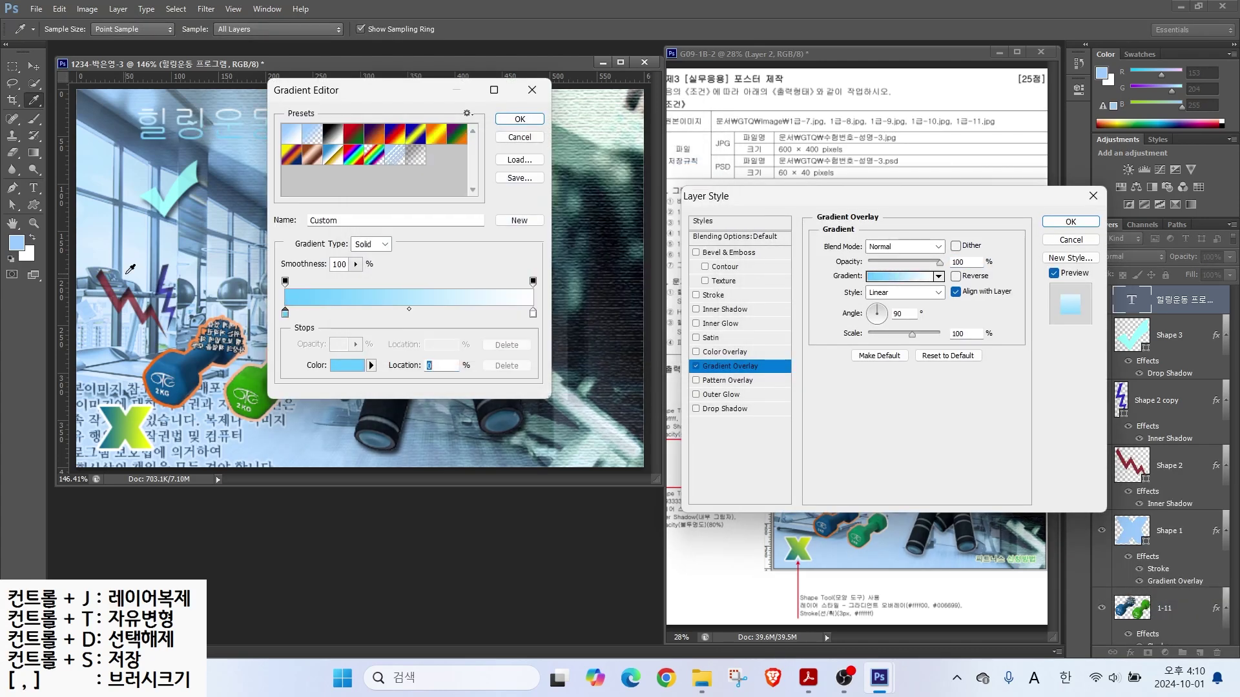
key(ctrl)
Step: Add a white middle stop and set the right stop to green #66ff99
click(408, 317)
double_click(408, 315)
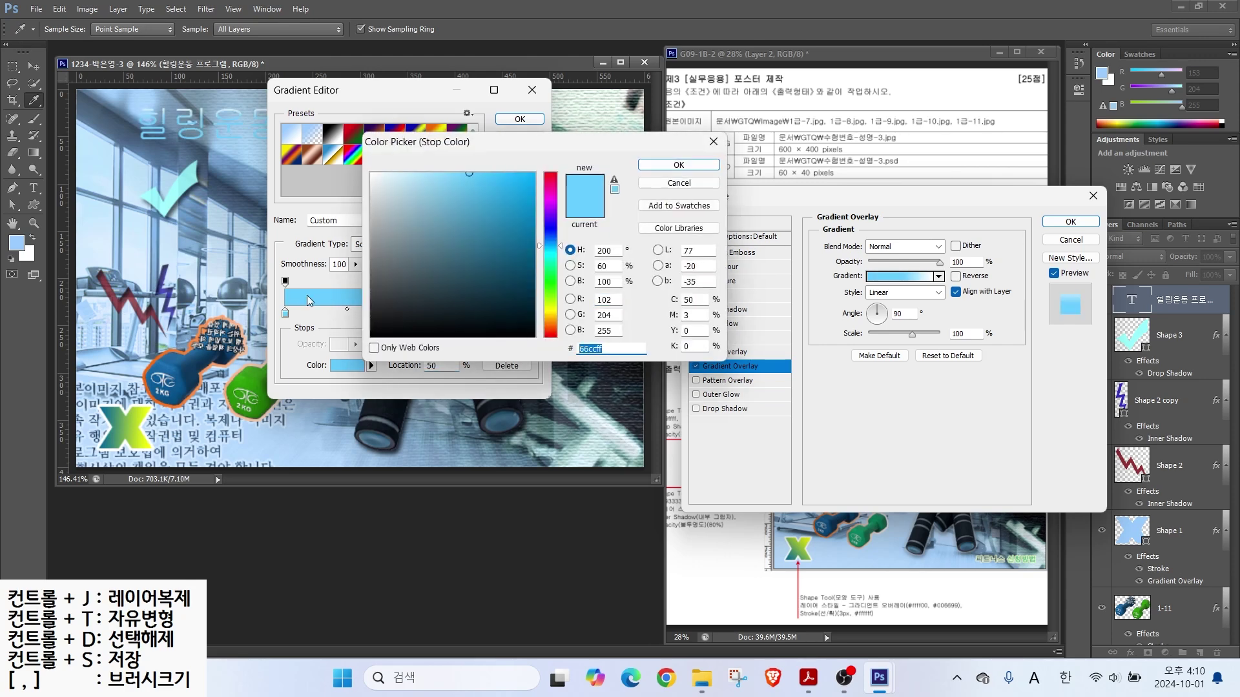
text(ffffff)
key(Return)
click(533, 314)
double_click(533, 315)
text(66ff99)
key(Return)
key(Return)
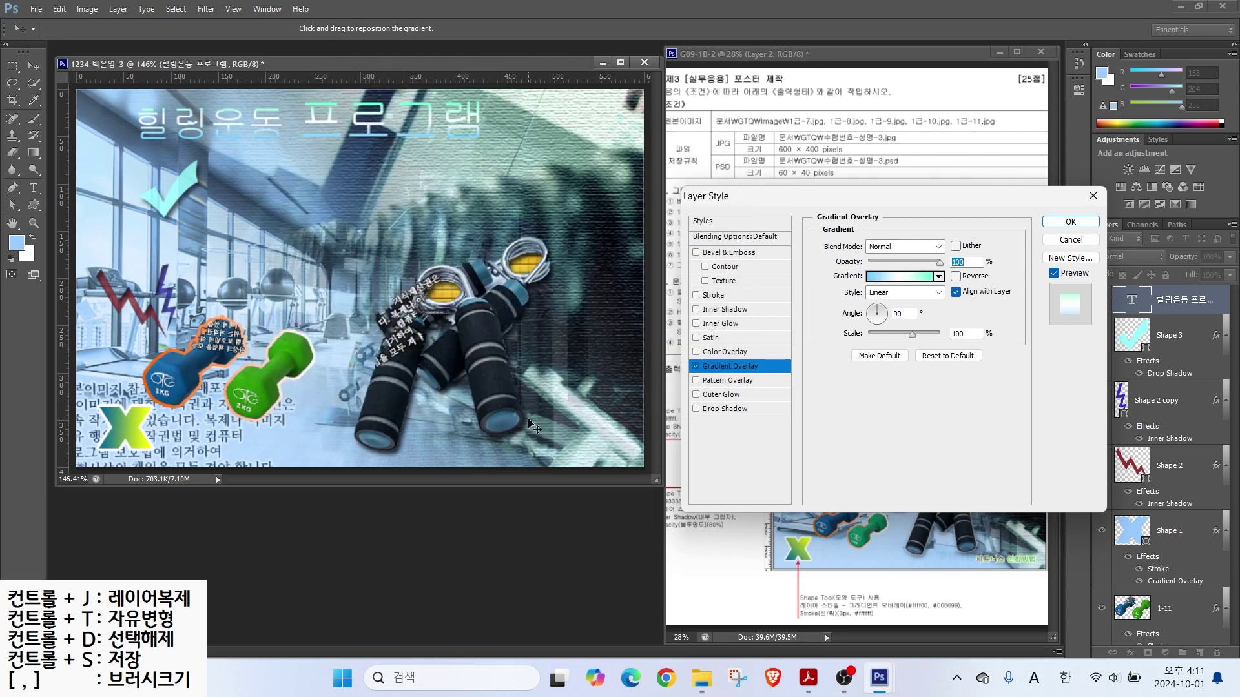
Step: Give the title a 2 px dark grey #333333 Stroke
click(717, 296)
double_click(944, 245)
text(2)
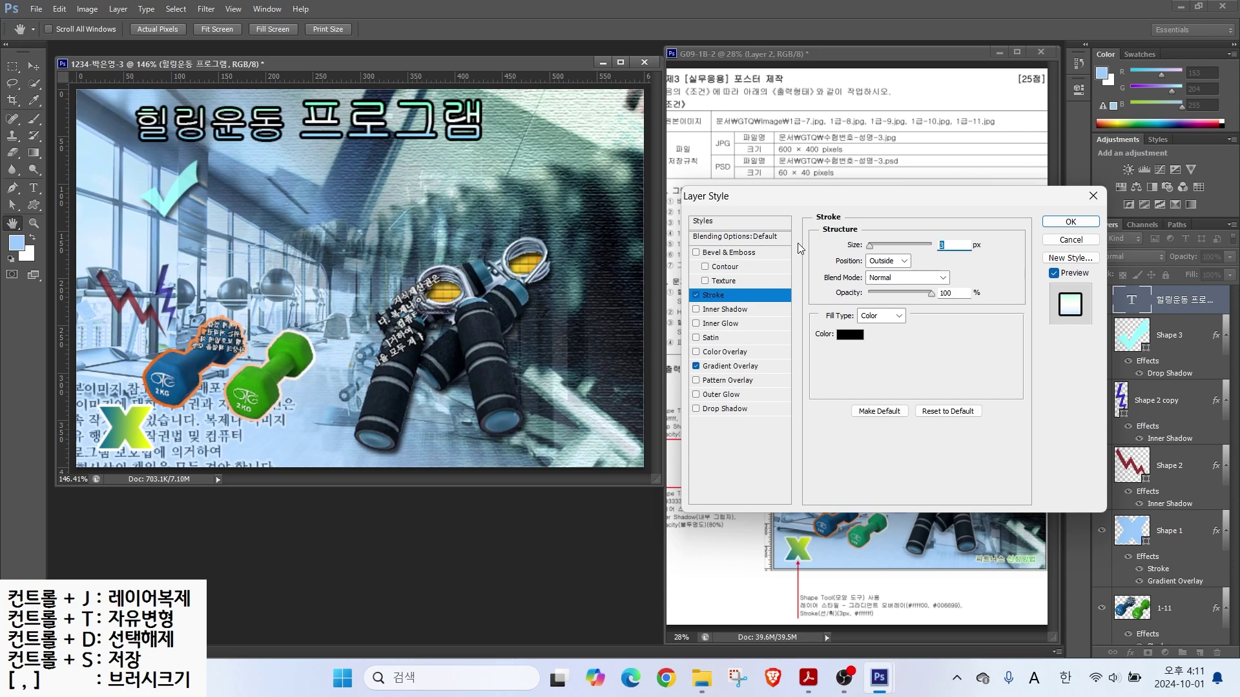
click(850, 335)
text(333)
key(Return)
Step: Add a Drop Shadow, tilt the gradient diagonally, and apply the title's effects
click(696, 409)
drag(853, 200, 527, 201)
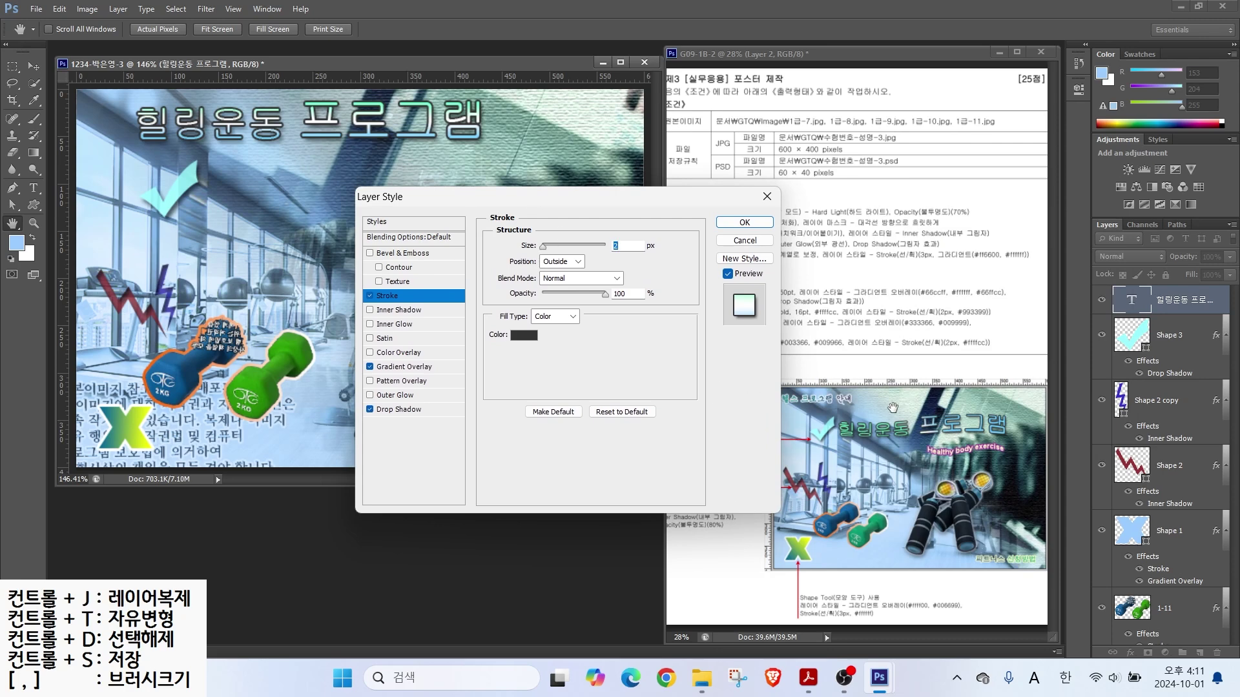
key(alt)
click(404, 366)
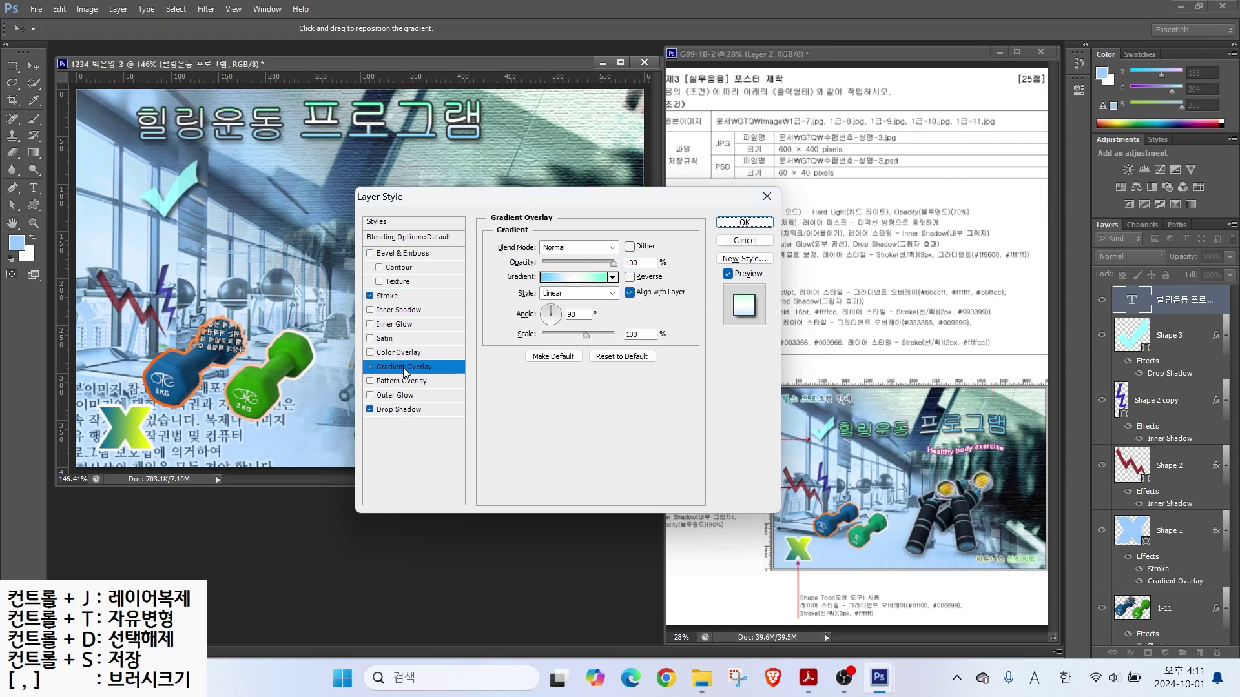
drag(556, 308, 561, 325)
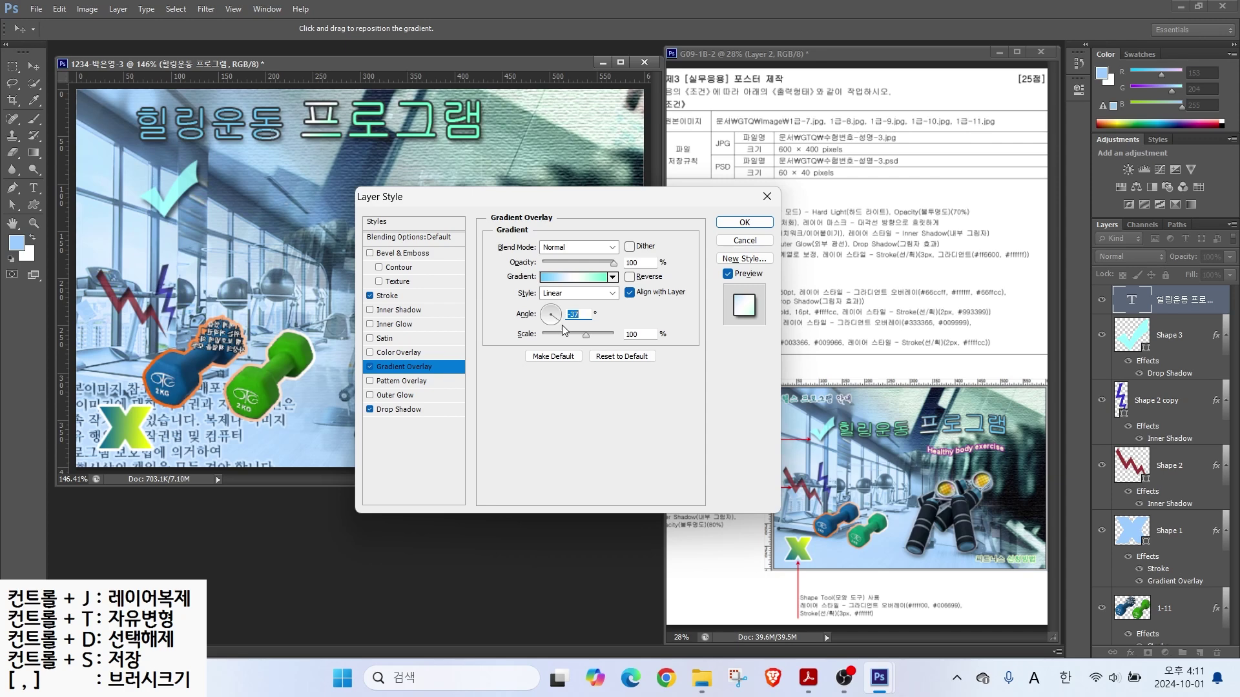
click(743, 225)
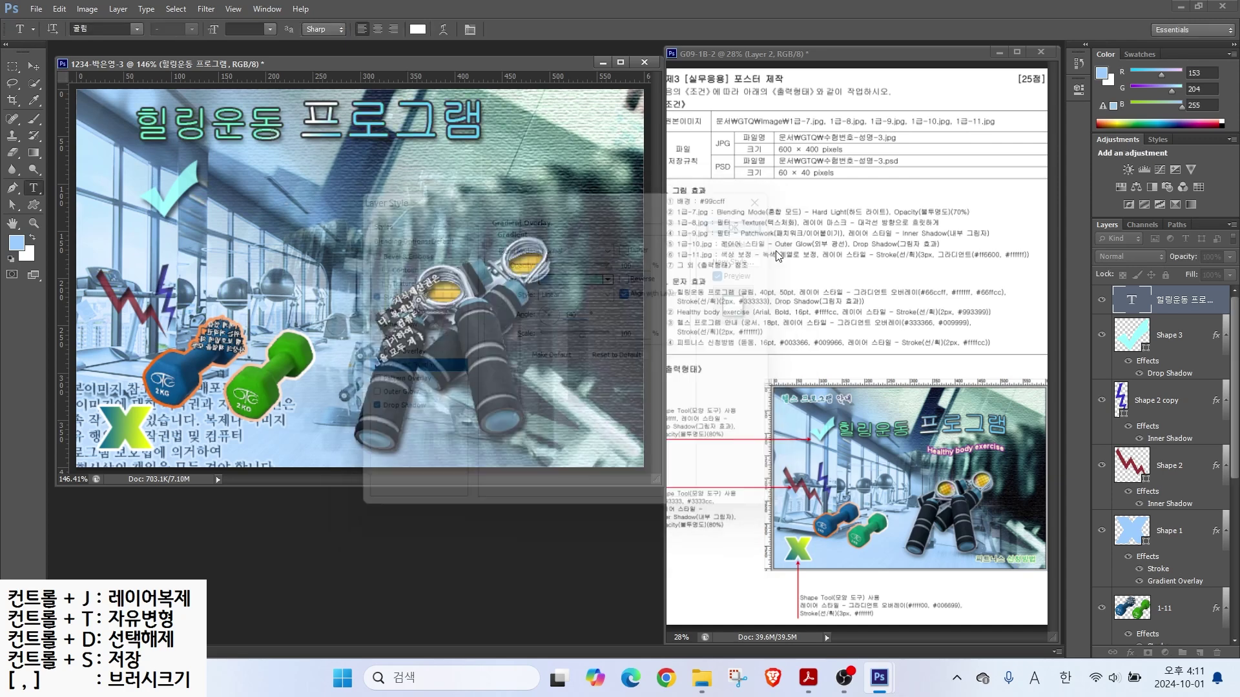
Step: Move the title beside the checkmark, warp it with the Wave style, and nudge it up
drag(334, 122, 398, 218)
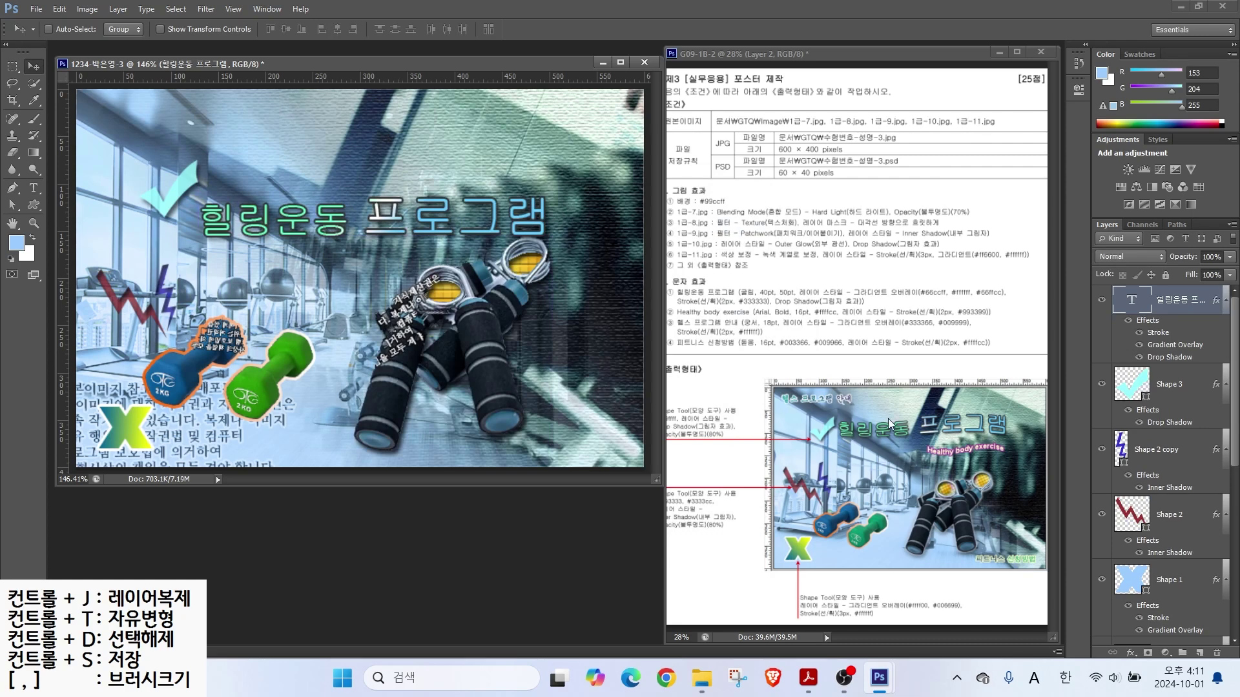
click(40, 189)
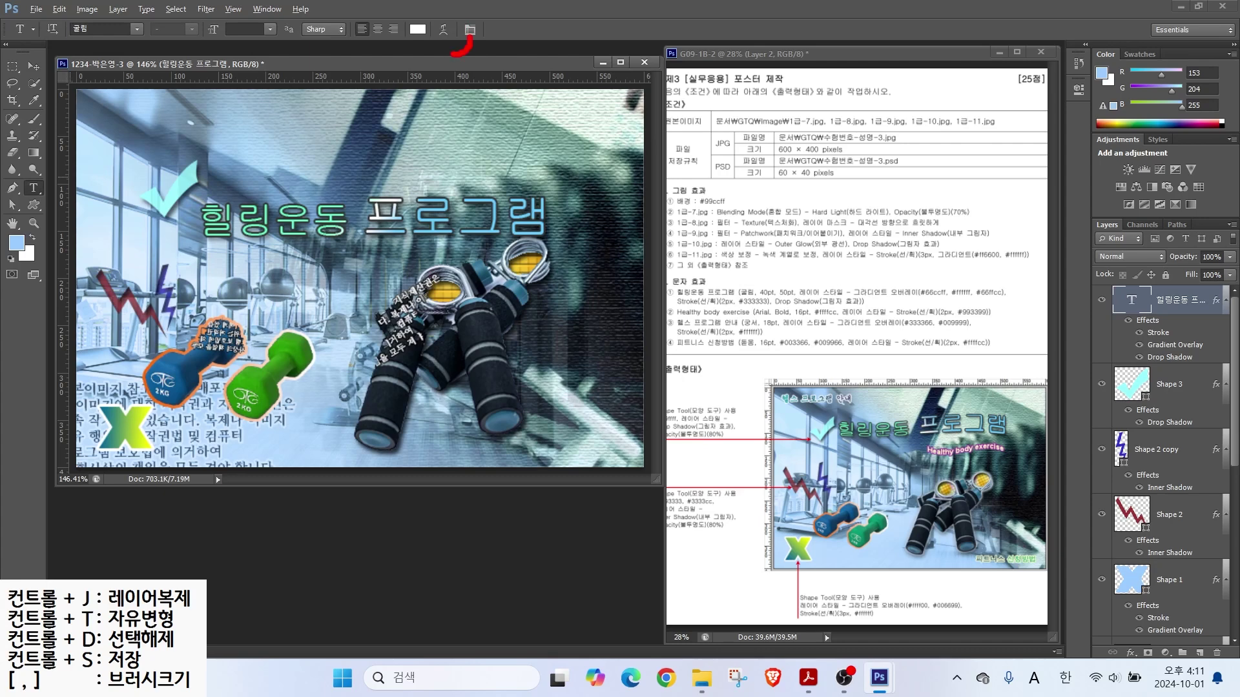
click(443, 29)
click(466, 276)
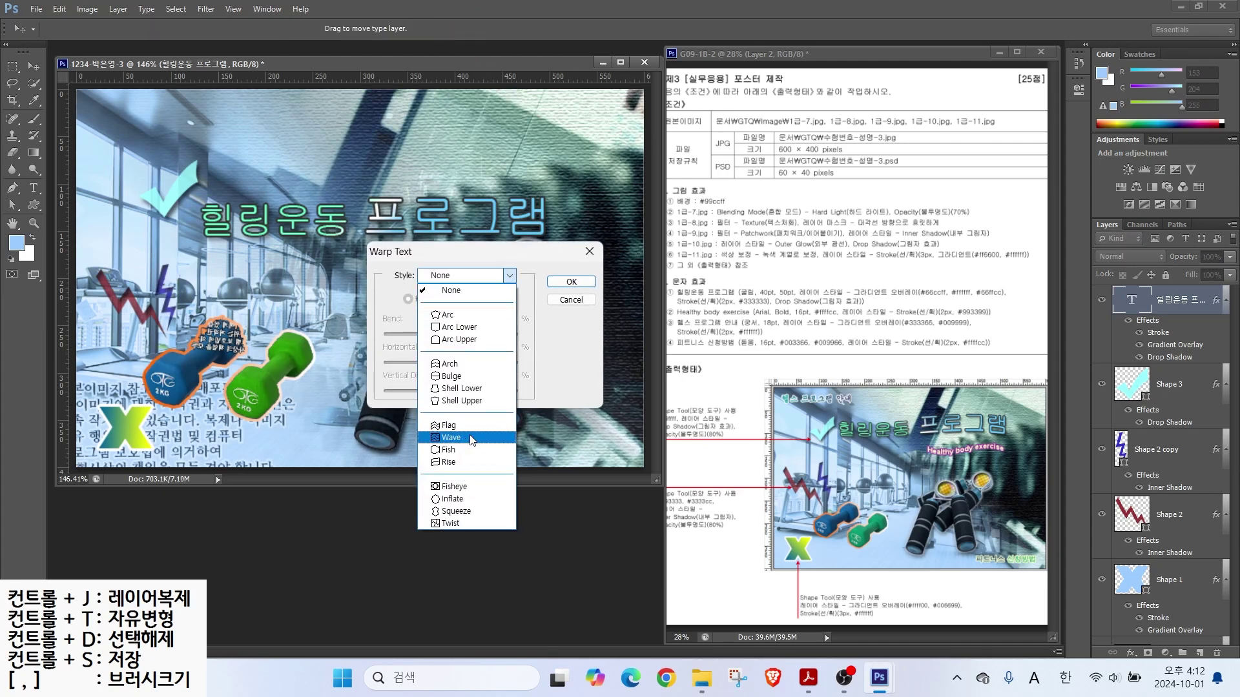
click(461, 448)
key(Return)
key(v)
drag(274, 233, 274, 205)
Step: Type the subtitle 'Healthy body exercise' below the title in Arial
click(246, 276)
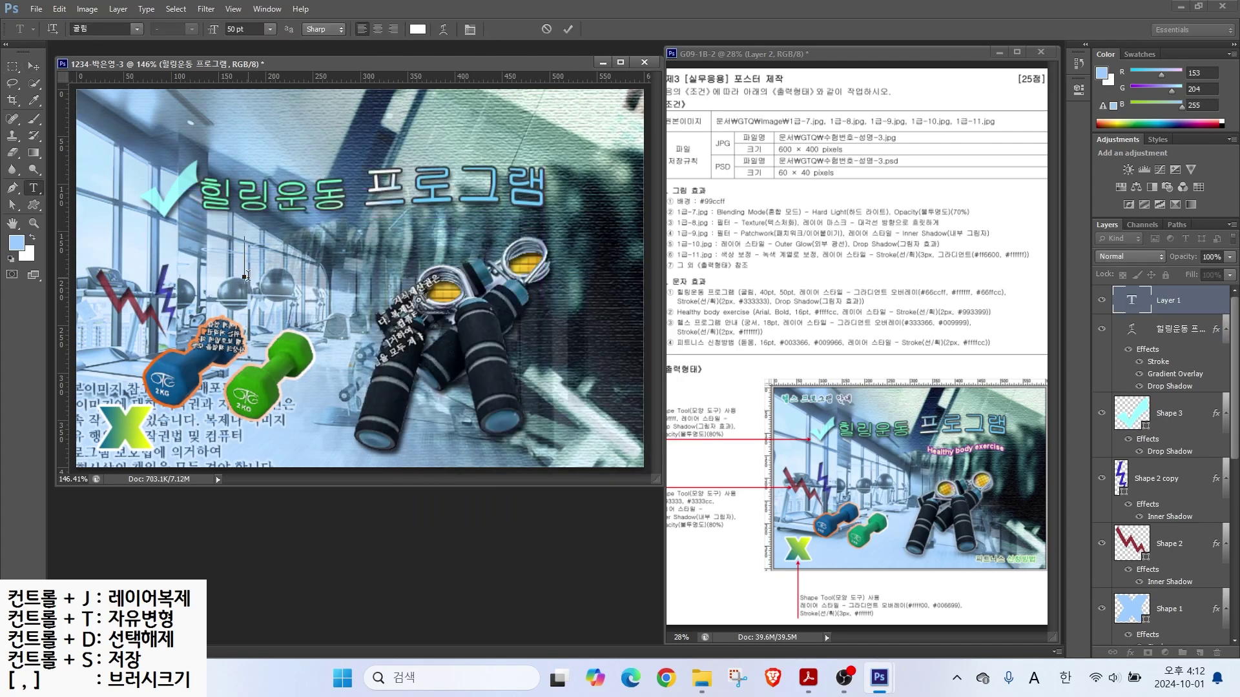
text(Healthy body exercise)
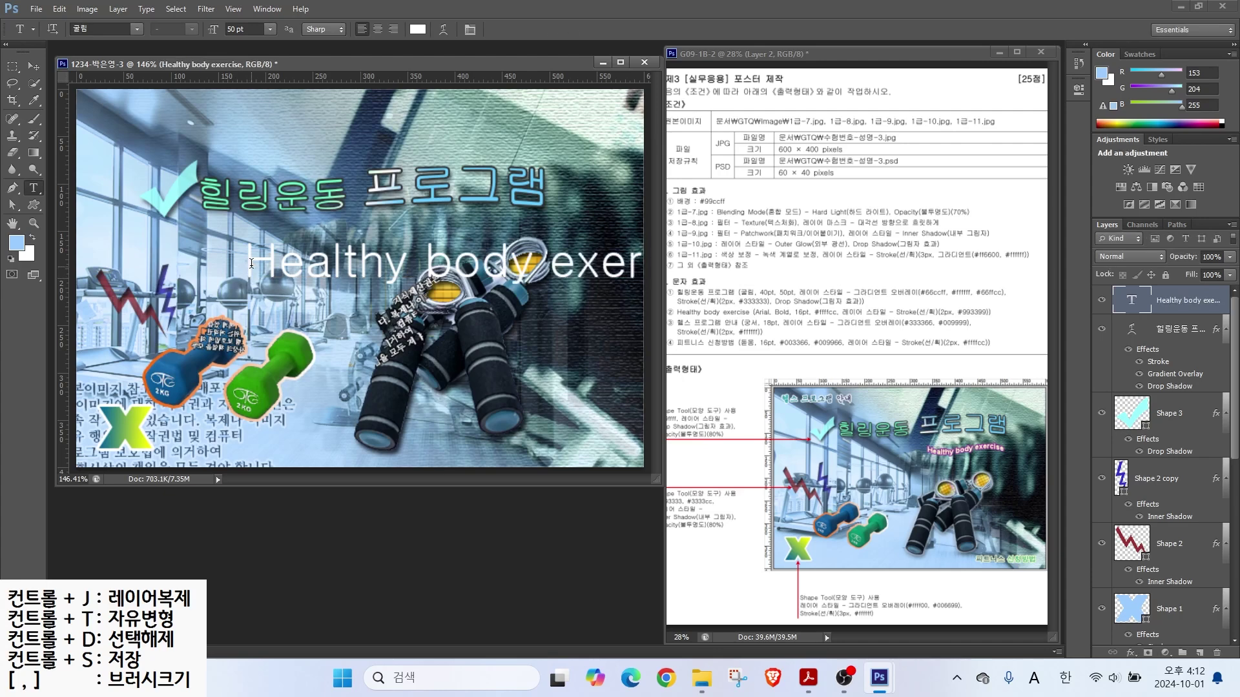
click(137, 29)
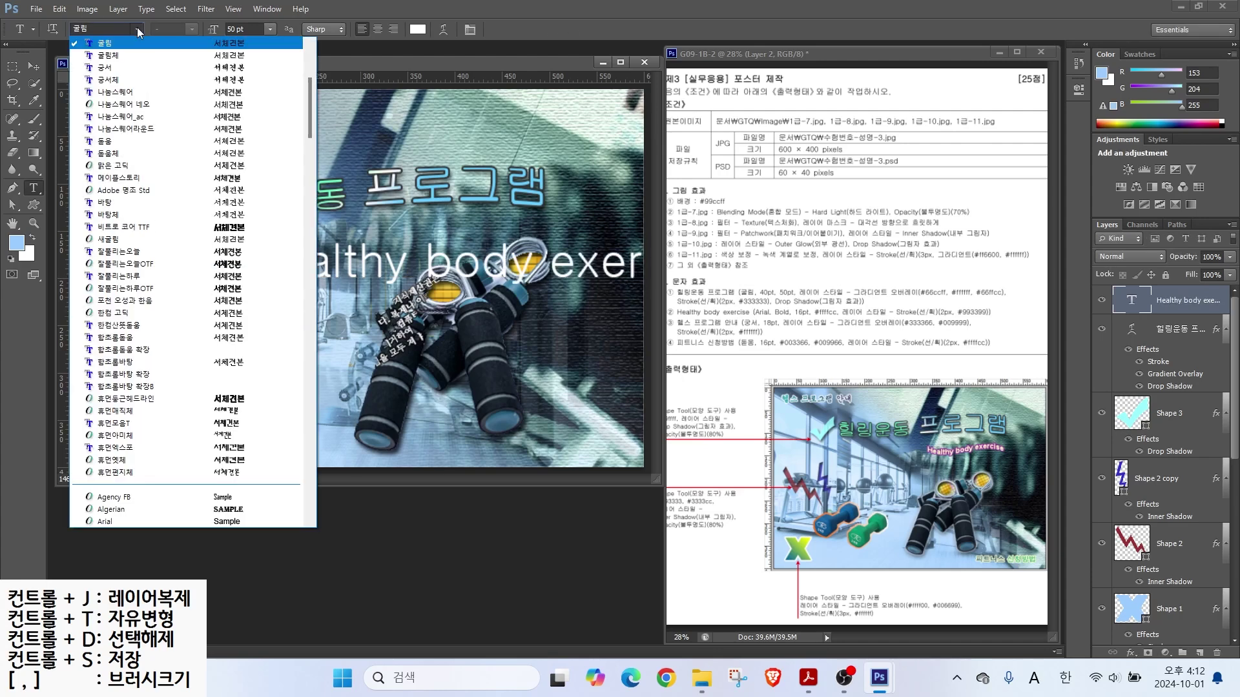
scroll(137, 194, down, 3)
click(132, 411)
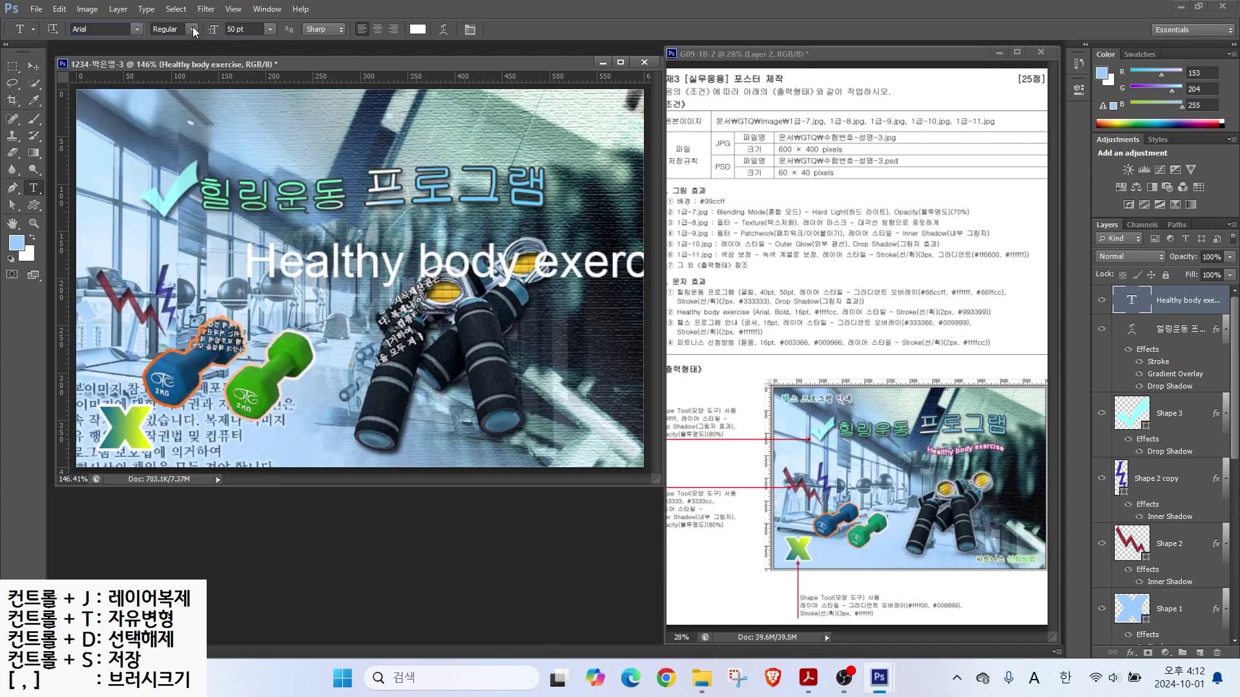
Step: Make the subtitle Bold, 16 pt, in pale yellow #ffffcc
click(193, 29)
click(195, 115)
click(248, 29)
text(16)
key(Return)
click(417, 29)
text(ffffcc)
key(Return)
Step: Add a purple #993399 Stroke effect to the subtitle
click(1130, 653)
click(1114, 586)
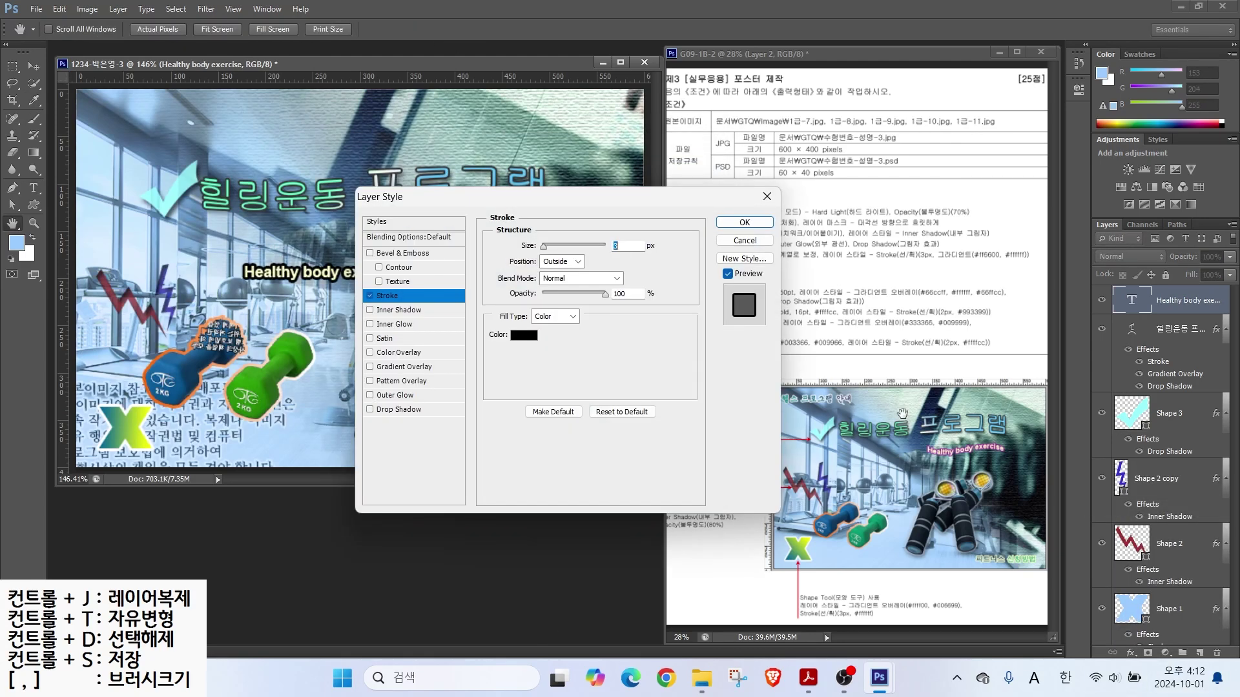
click(523, 335)
text(993399)
key(Return)
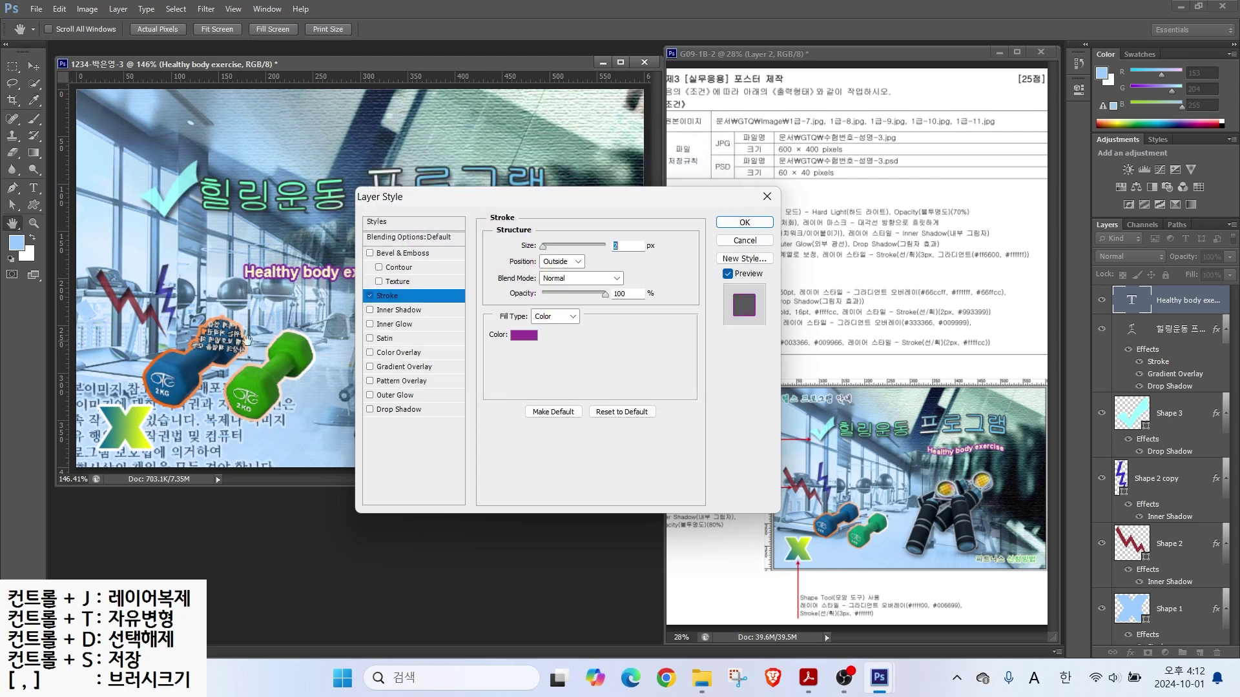
click(762, 222)
Step: Move the subtitle just under the title and apply a Flag text warp
key(v)
mouse_move(306, 230)
mouse_down()
mouse_move(377, 323)
mouse_move(488, 230)
mouse_move(465, 200)
mouse_up()
click(32, 188)
click(443, 29)
click(510, 314)
click(504, 446)
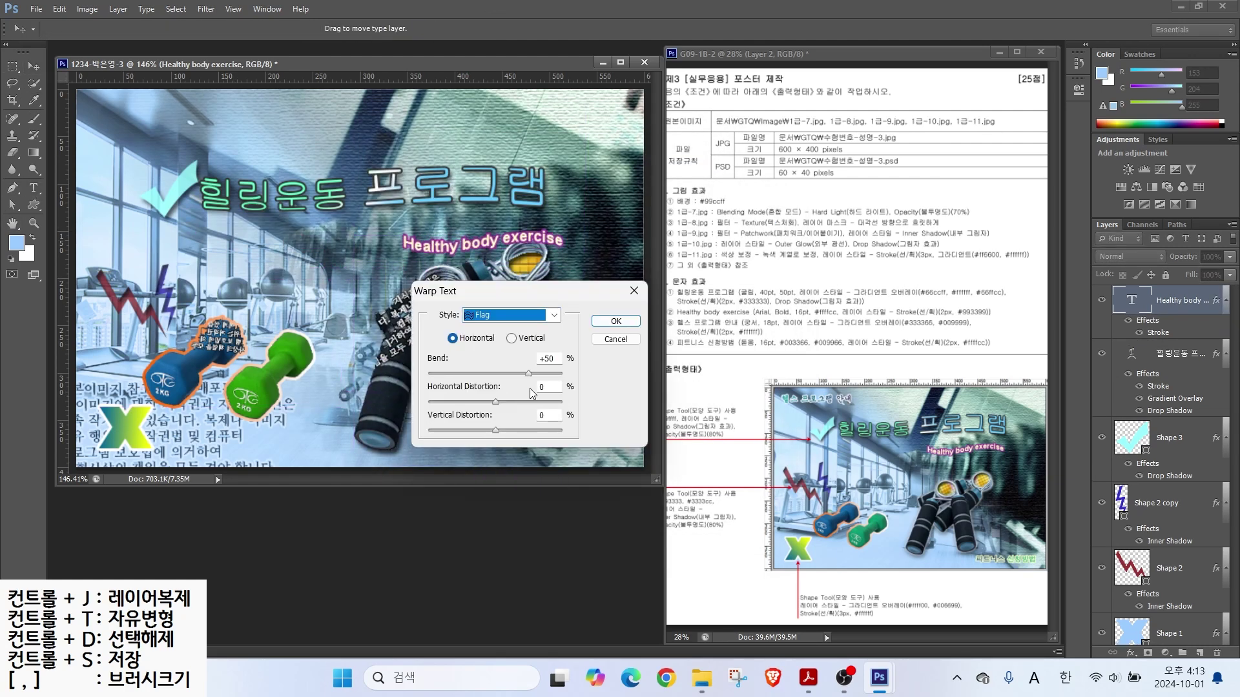
click(608, 318)
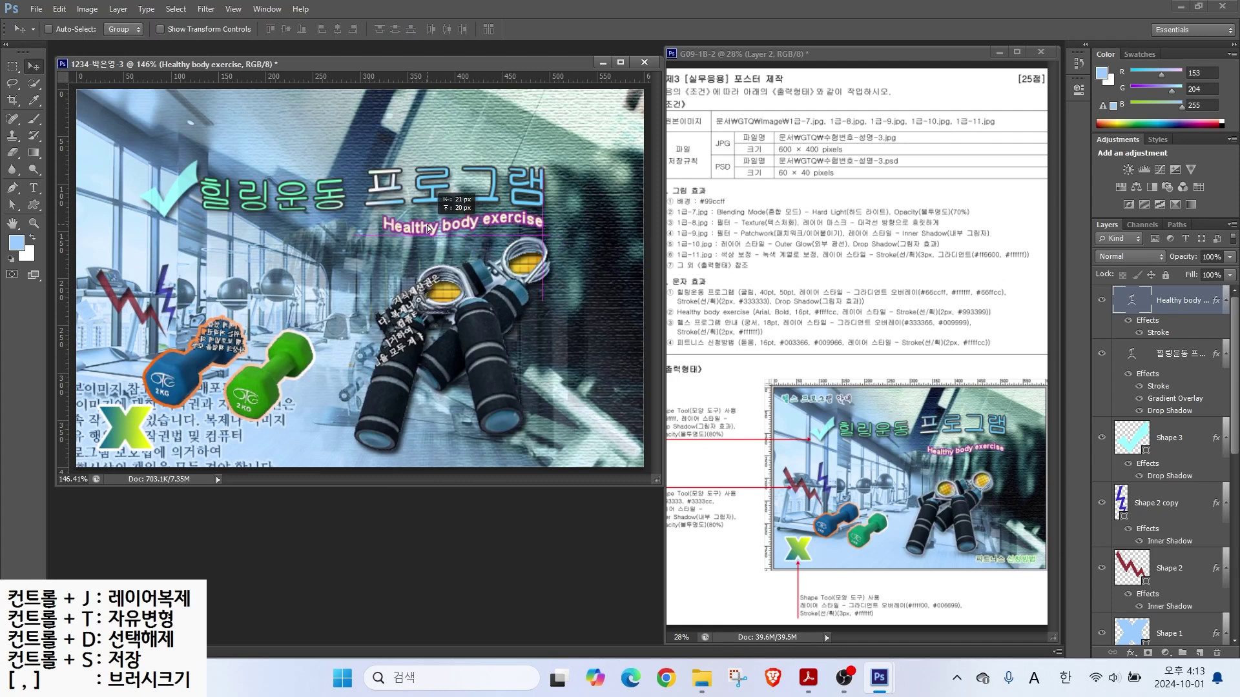
Step: Add a new text layer '헬스 프로그램 안내' set in the 궁서 font
click(245, 289)
text(헬스 프로그램 안내)
click(136, 29)
click(105, 68)
drag(249, 29, 68, 6)
Step: Set 헬스 프로그램 안내 to 18 pt and add a #333366-to-#009999 Gradient Overlay
text(18)
key(Return)
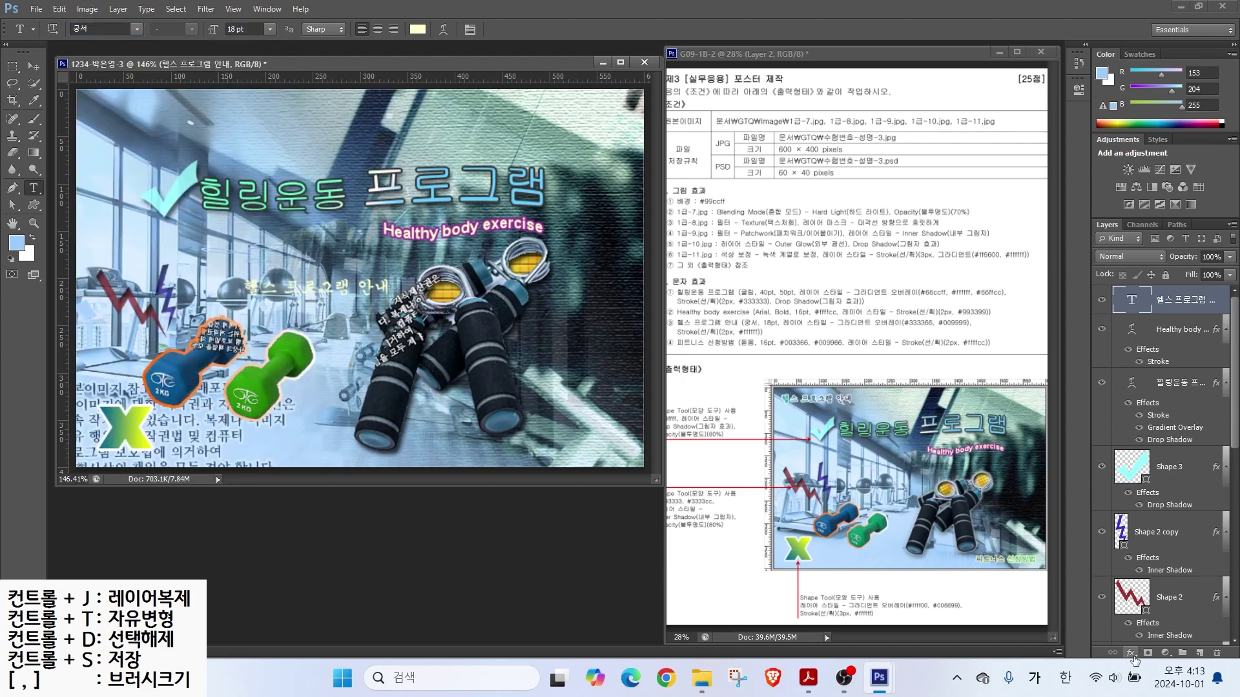
click(1131, 653)
click(1155, 571)
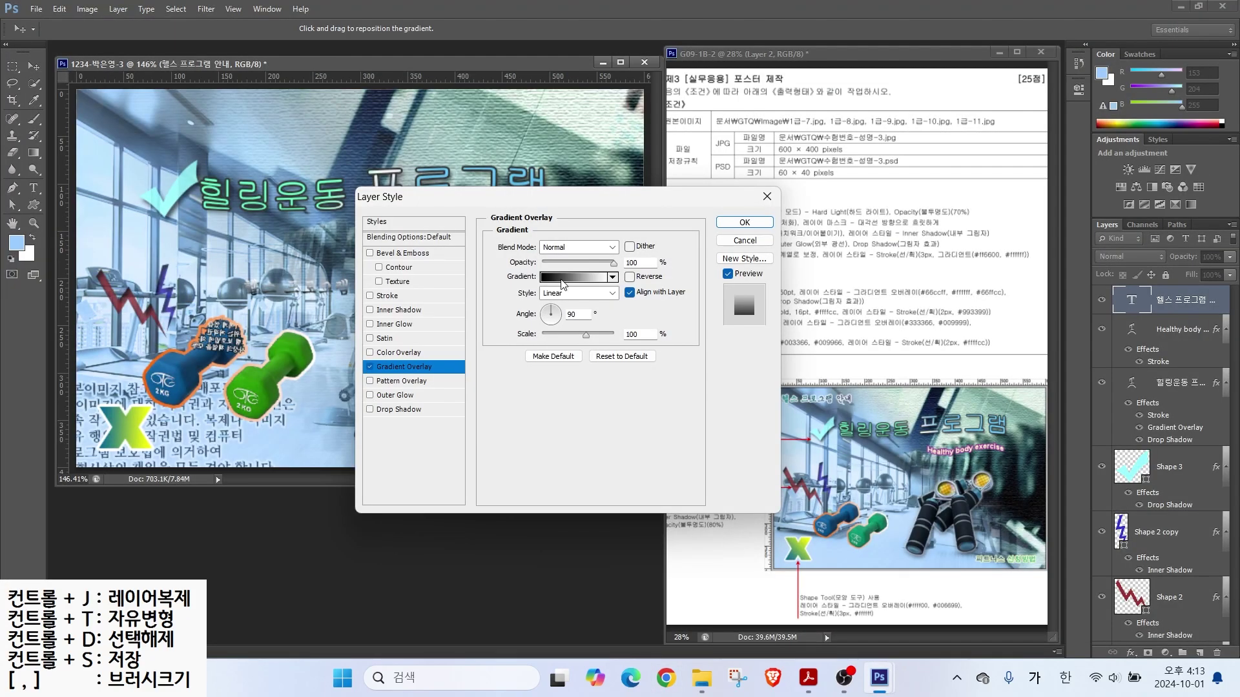
click(562, 278)
double_click(284, 313)
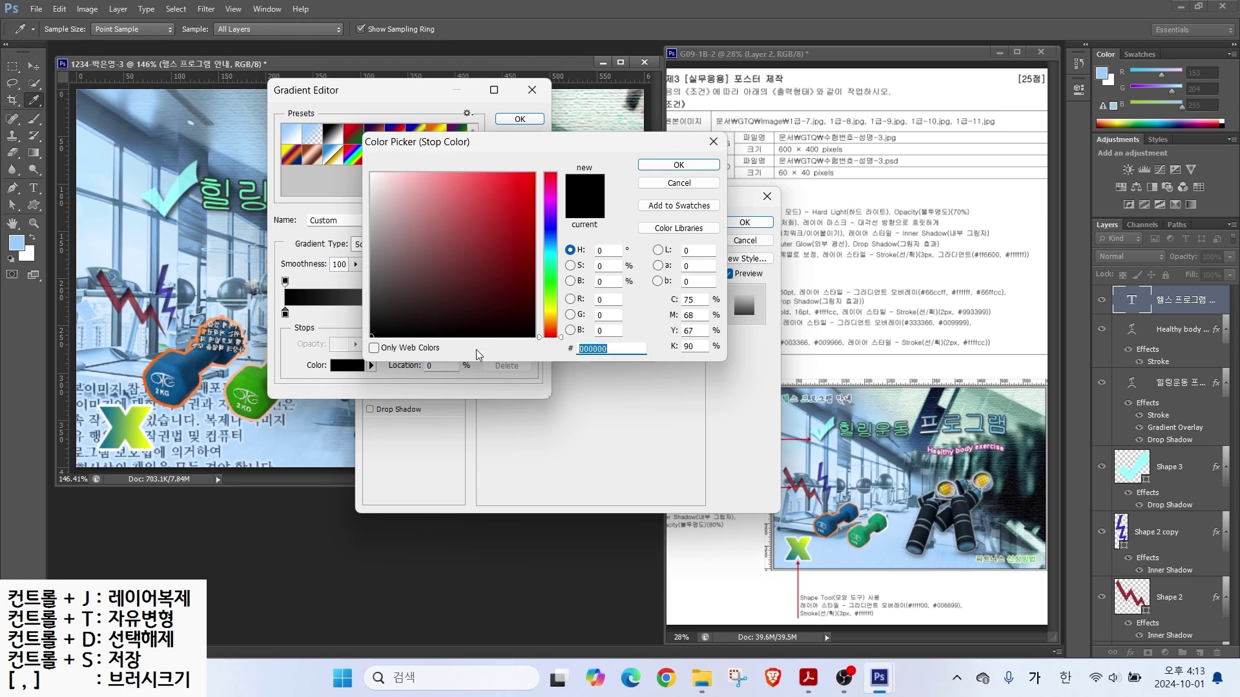
text(333366)
key(Return)
double_click(536, 315)
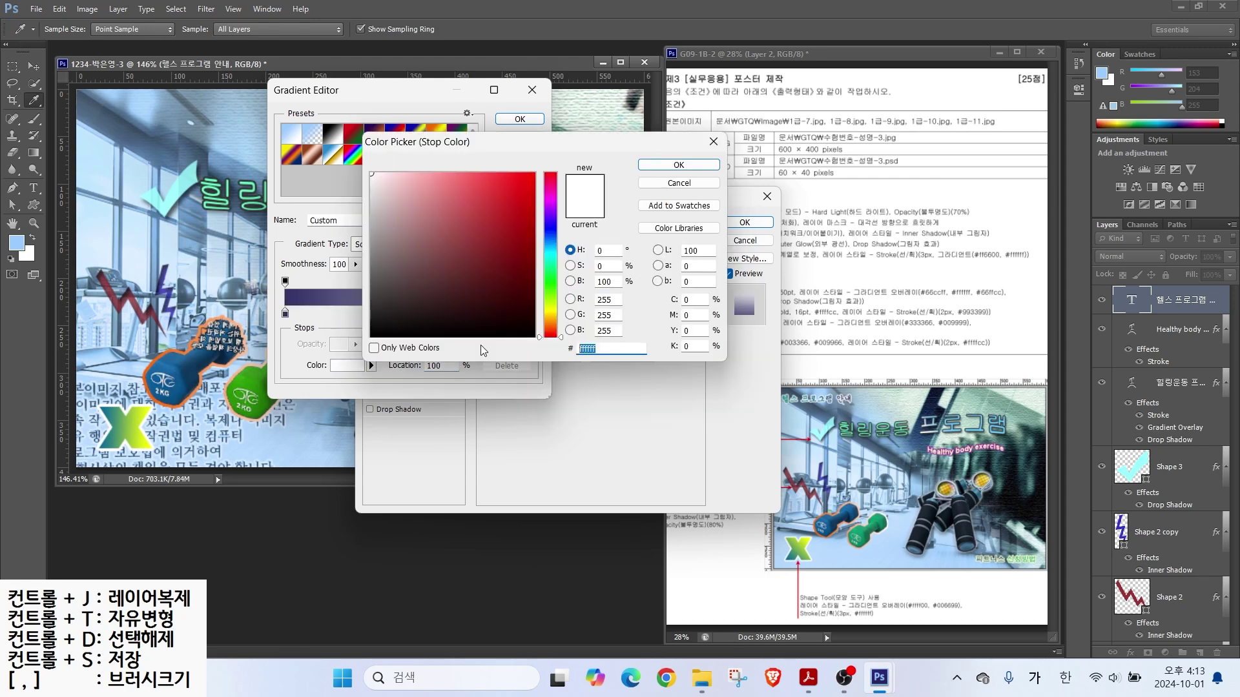
text(009999)
key(Return)
click(519, 119)
Step: Add a white #ffffff Stroke to the heading text
click(387, 295)
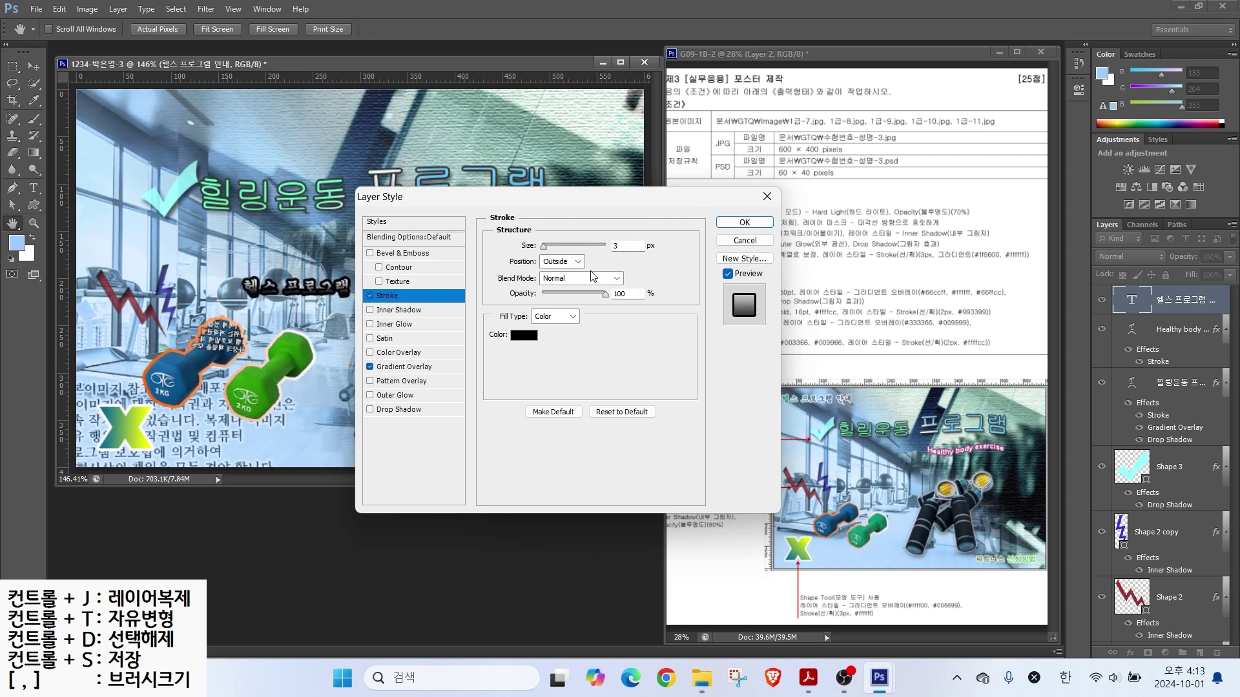
click(523, 335)
text(ffffff)
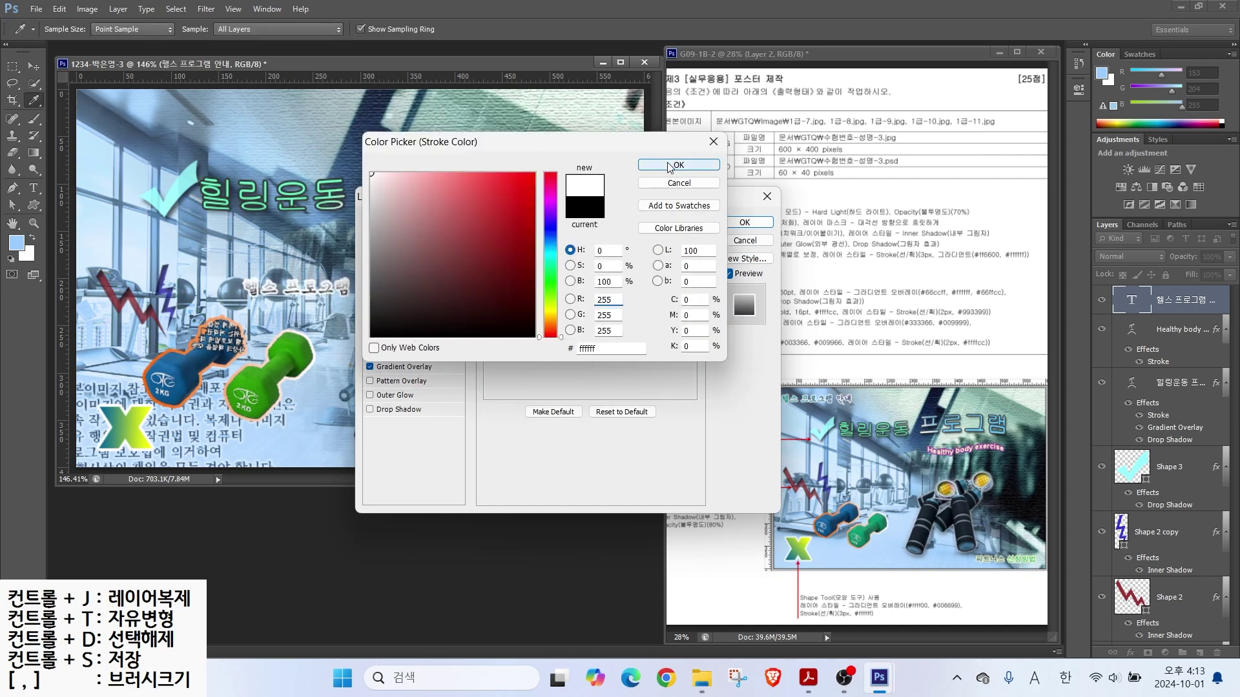
click(669, 167)
Step: Re-edit the gradient stops to #333366 and #66ffff
click(397, 367)
click(561, 278)
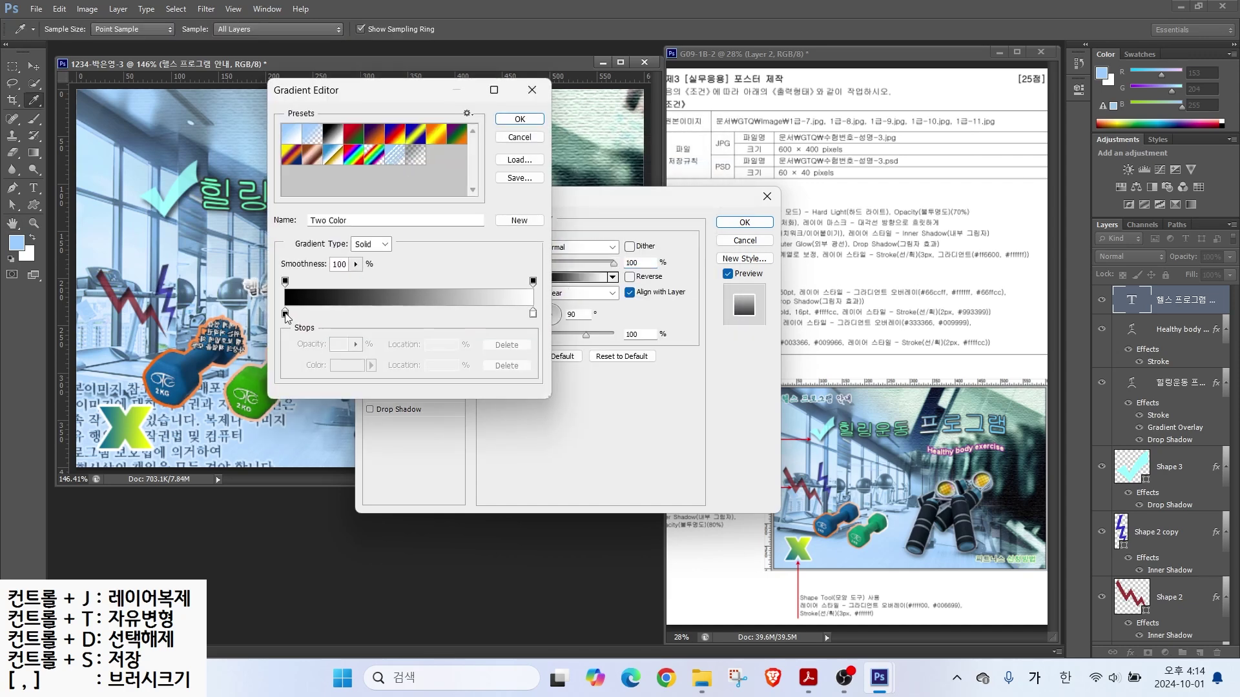
double_click(284, 314)
text(333366)
key(Return)
double_click(533, 314)
text(66ffff)
key(Return)
key(Return)
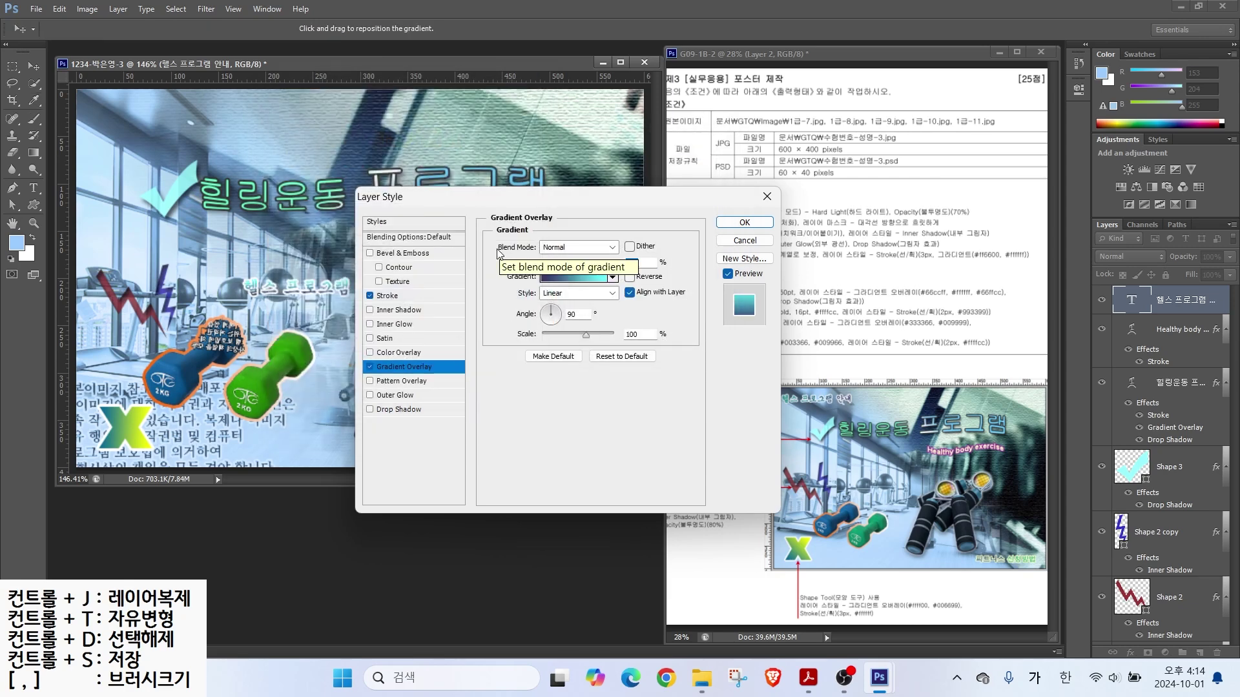
click(557, 322)
Step: Set the gradient overlay angle to 143°
mouse_move(558, 322)
mouse_down()
mouse_move(532, 304)
mouse_move(548, 306)
mouse_up()
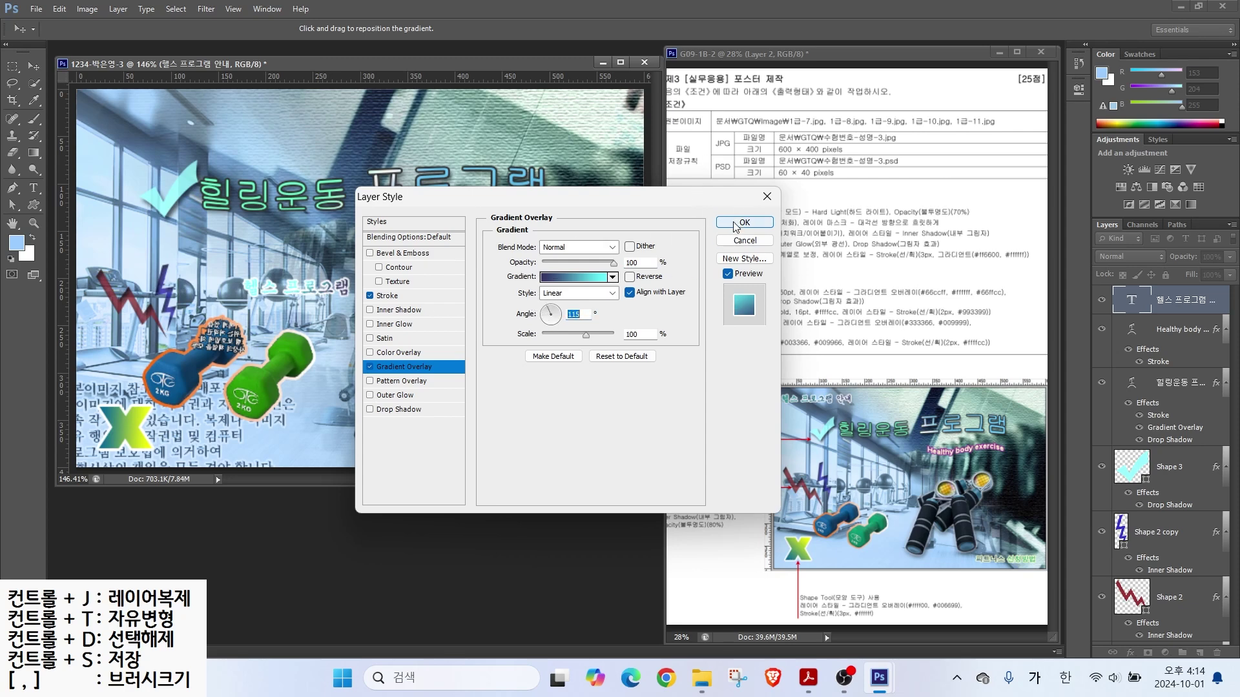
click(545, 311)
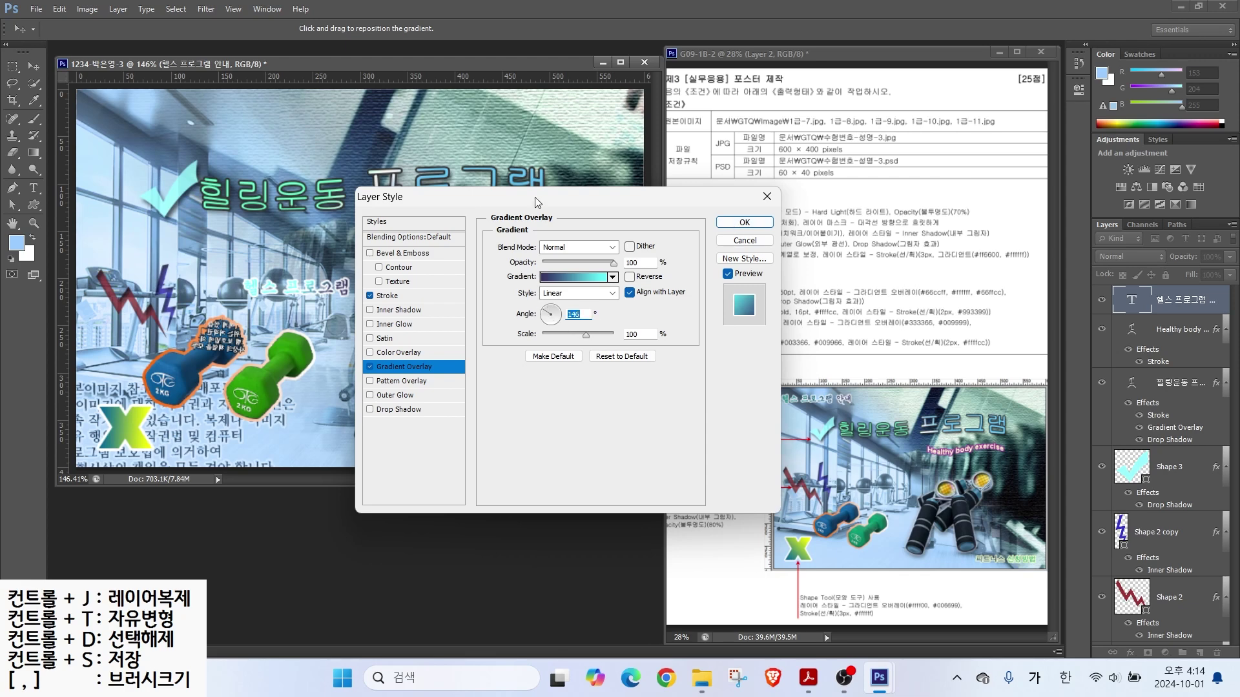
drag(536, 200, 634, 253)
drag(644, 368, 642, 363)
Step: Change the gradient end stop to #009999, apply the effects, and move the text top-left
click(672, 329)
click(533, 316)
double_click(532, 316)
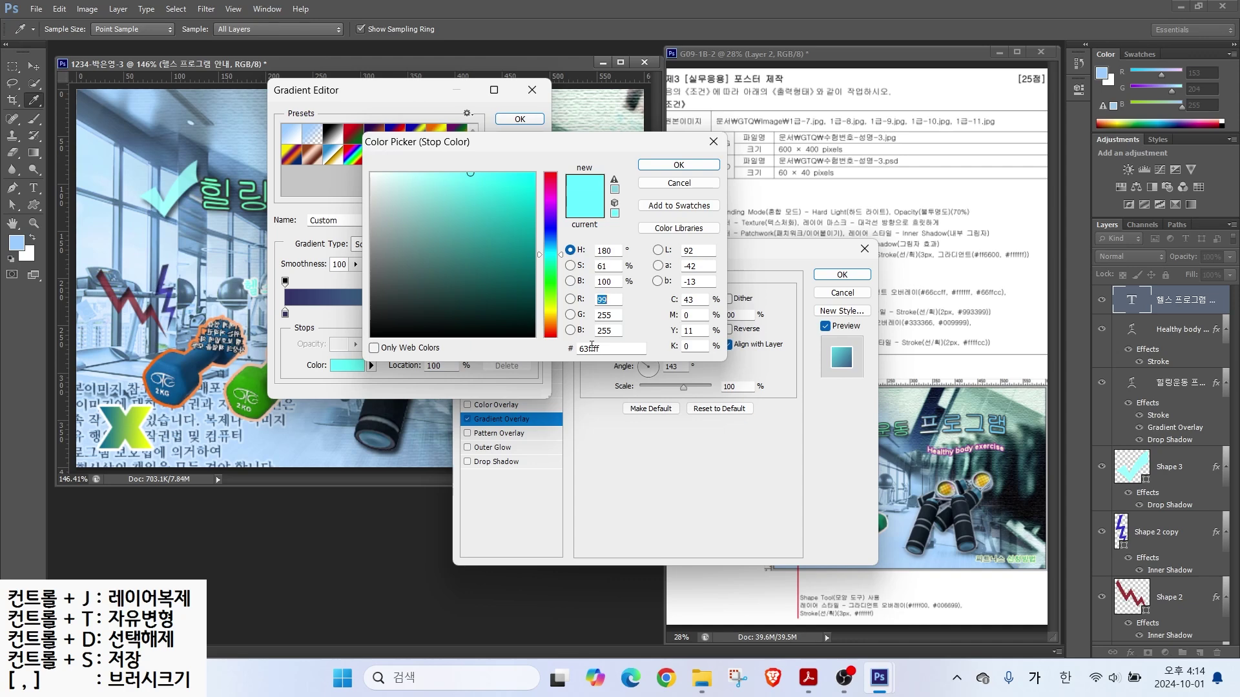
text(099)
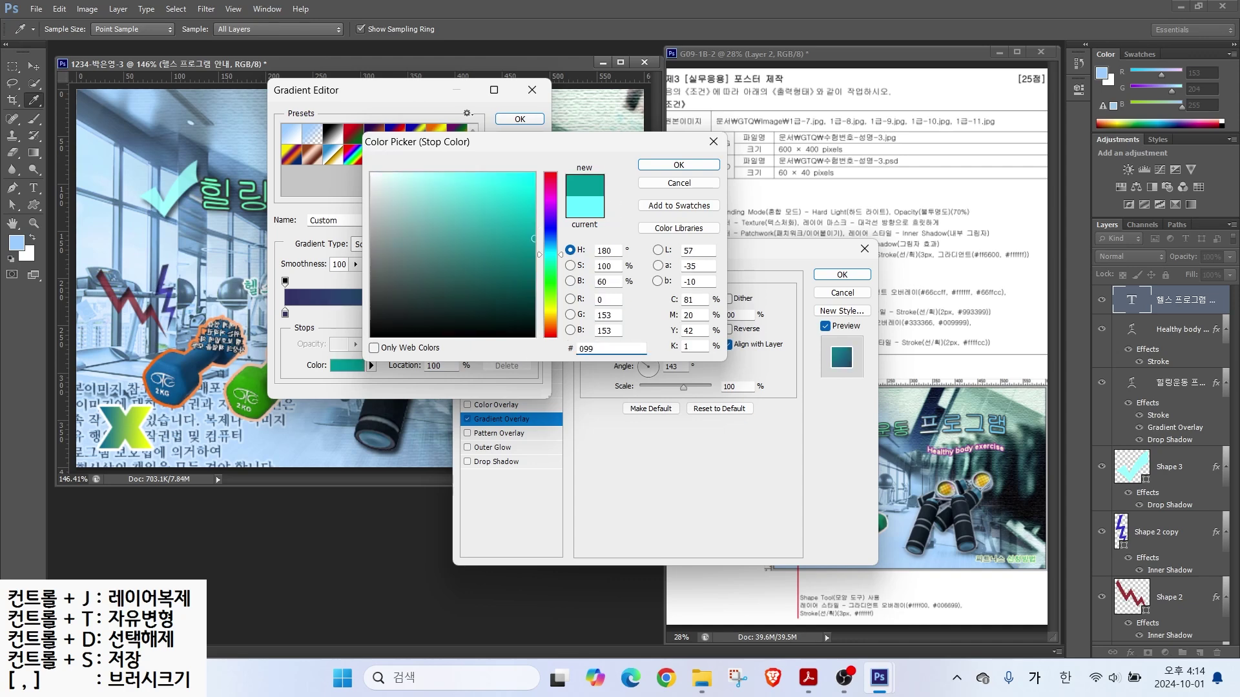
key(Return)
click(520, 119)
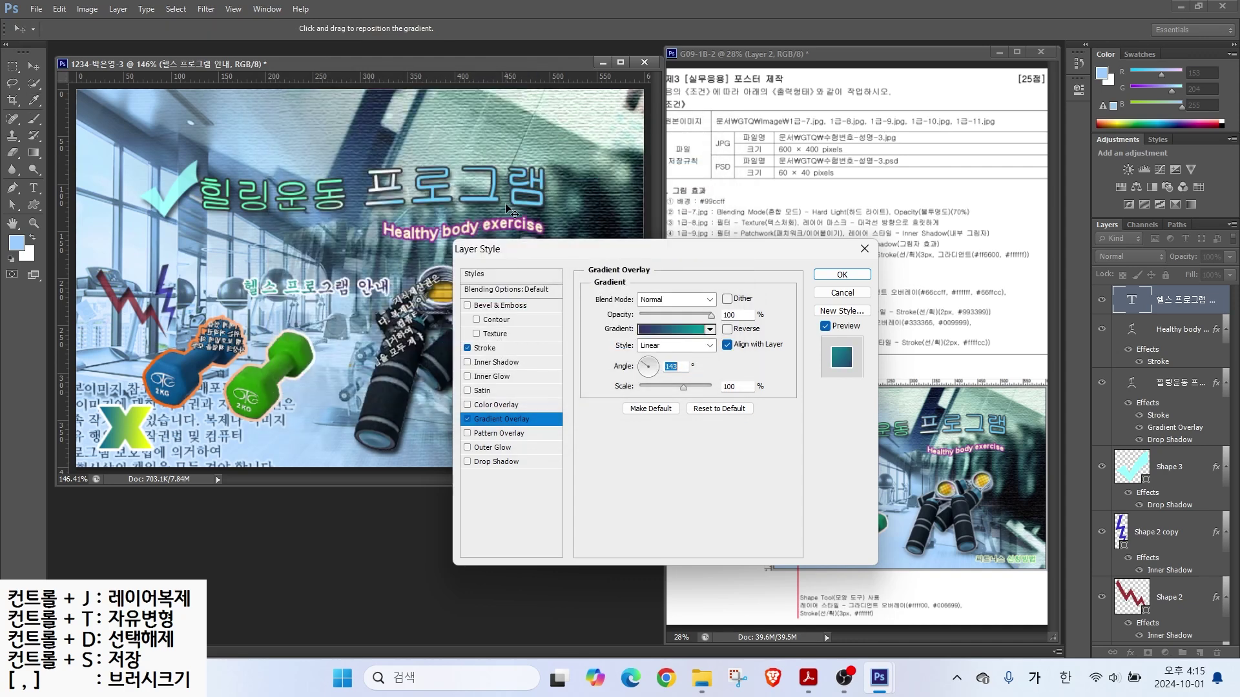
click(842, 274)
click(34, 66)
drag(283, 289, 144, 114)
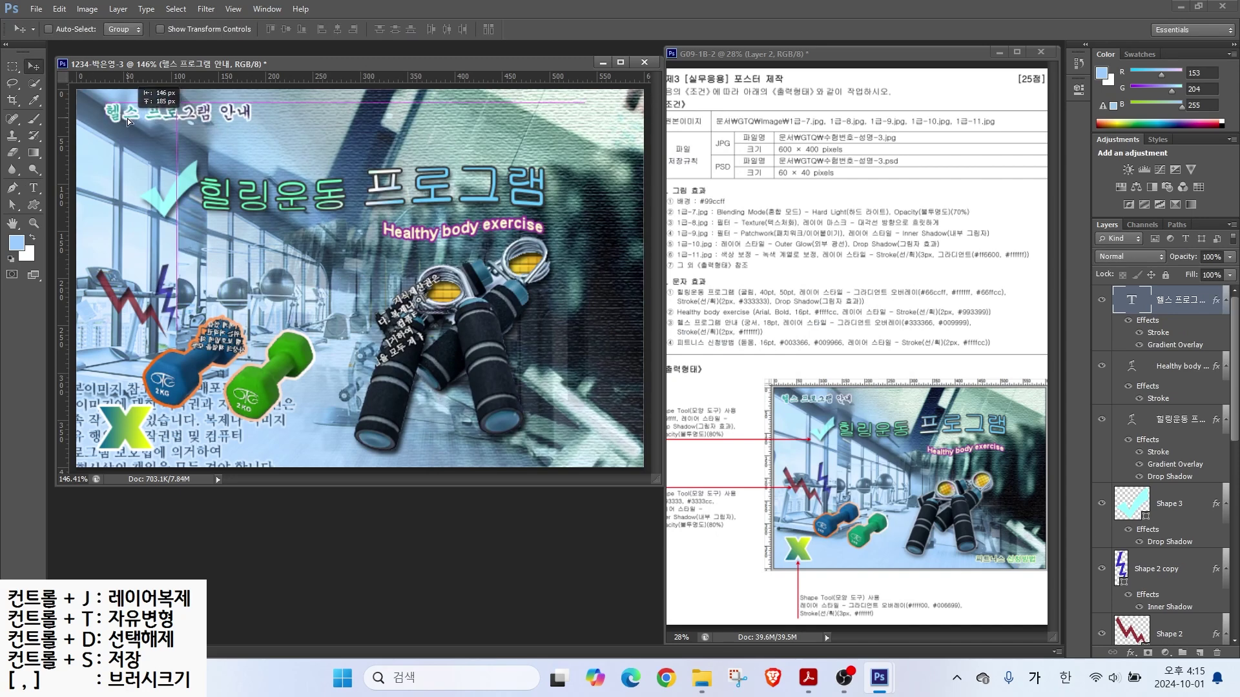
Step: Type '피트니스 신청방법' in the 돋움 font with dark blue #003366 colour
click(34, 188)
click(263, 300)
text(피트니스 신청방법)
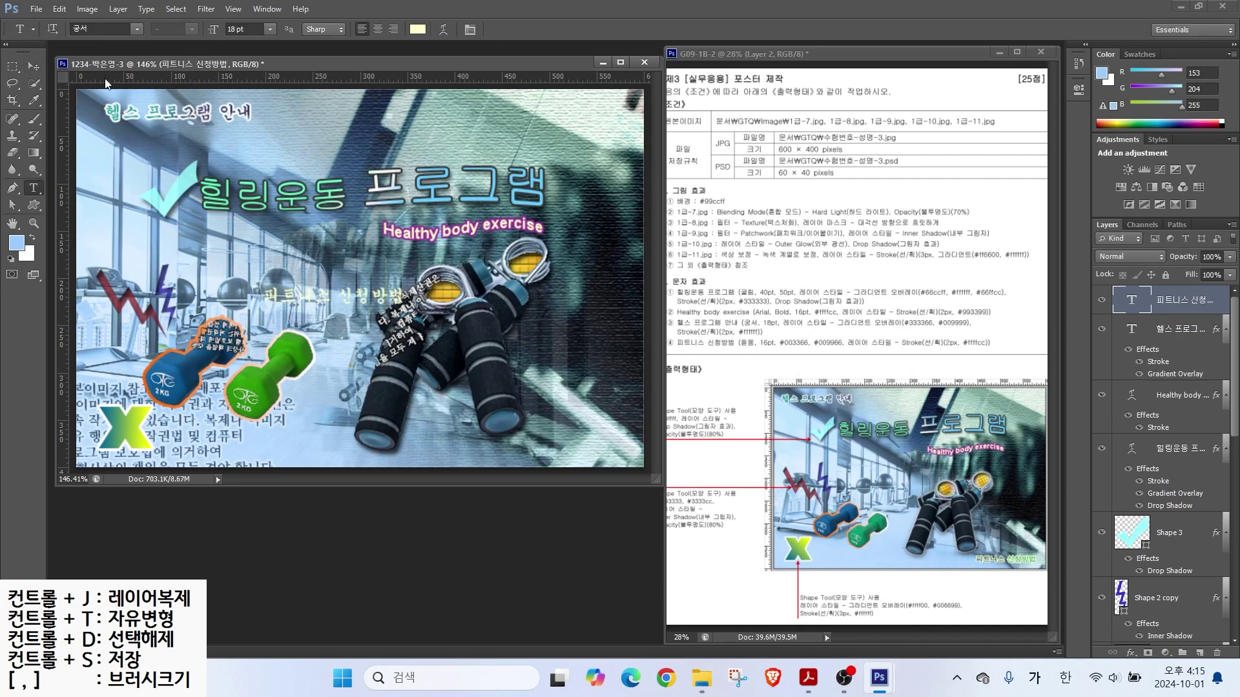
click(136, 29)
click(123, 116)
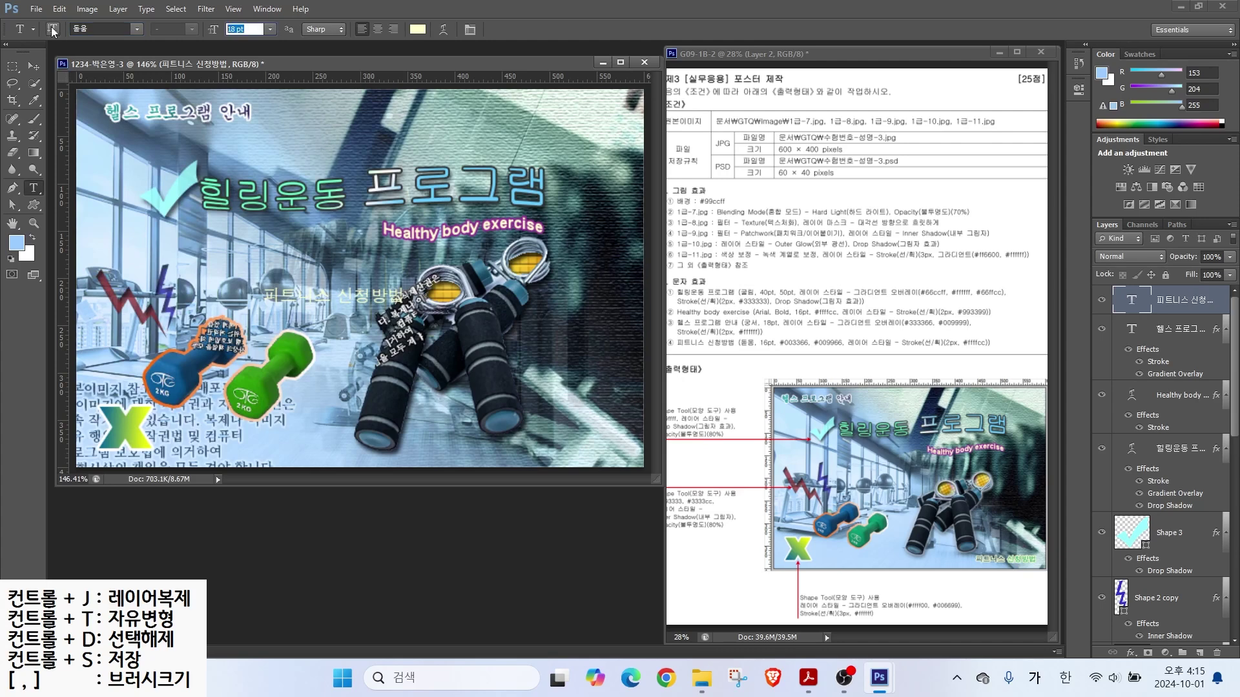
click(417, 29)
text(003366)
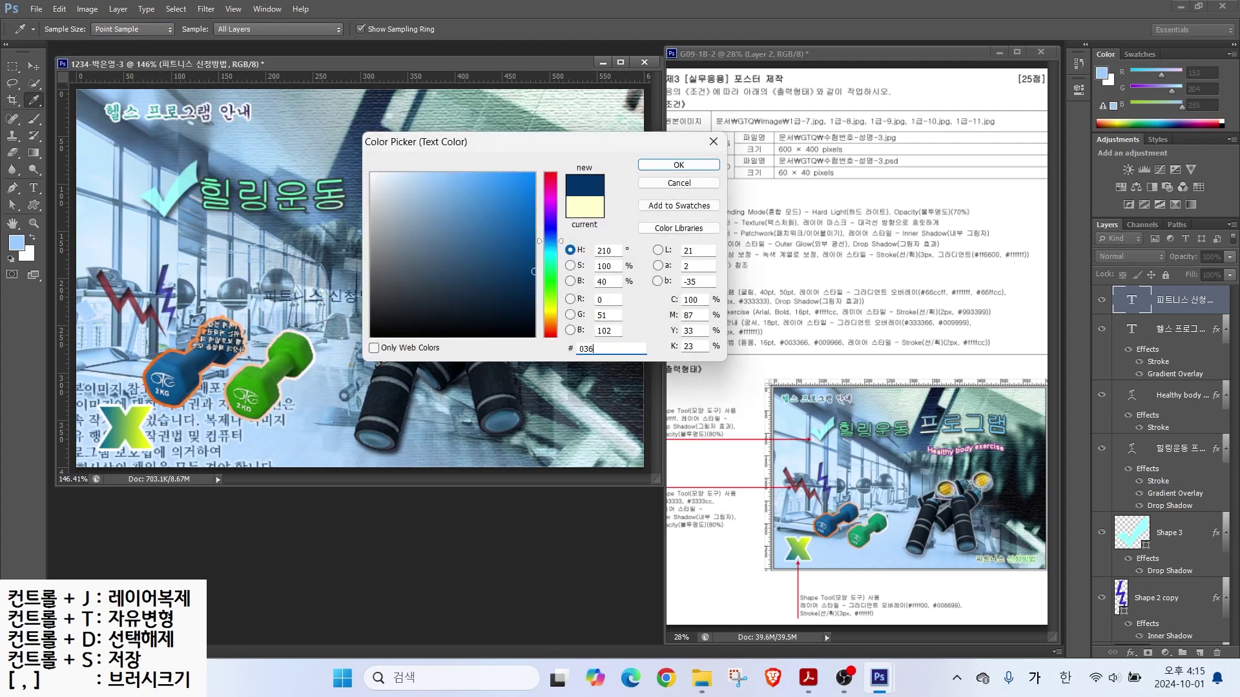
key(Return)
Step: Add a light-yellow #ffffcc Stroke to the 피트니스 신청방법 text
click(1130, 653)
click(1156, 503)
click(621, 387)
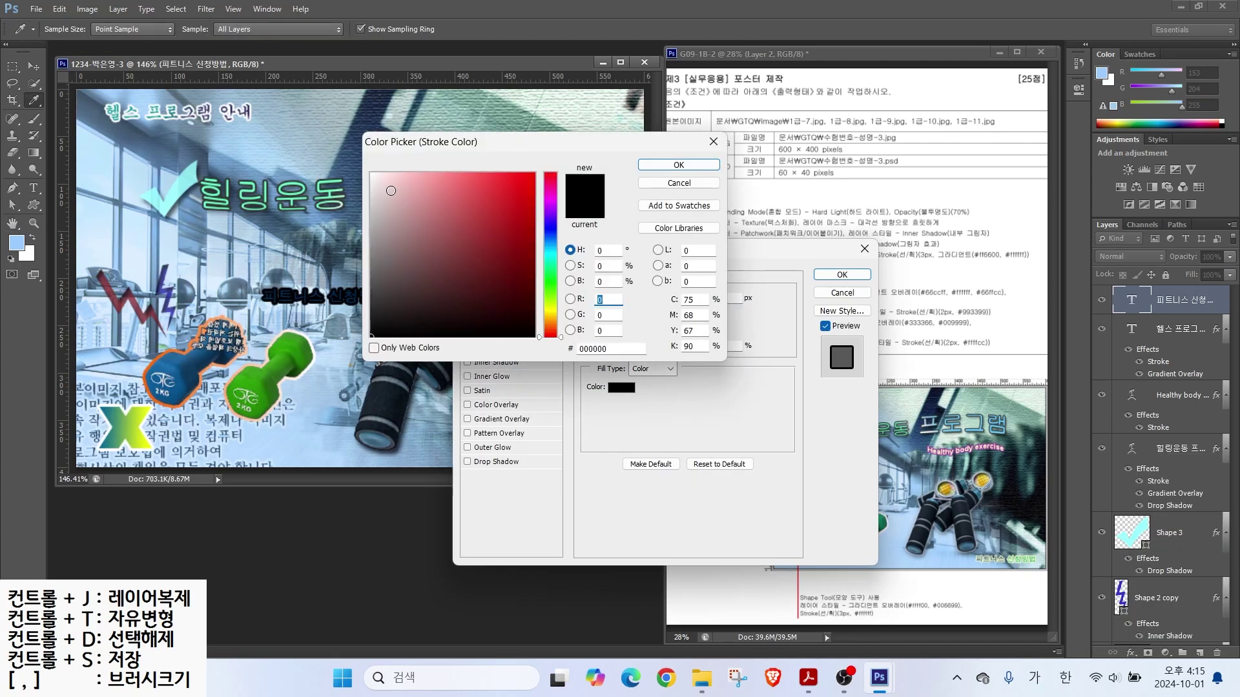
double_click(610, 349)
text(ffffff)
click(678, 164)
click(621, 387)
double_click(610, 349)
text(ffffcc)
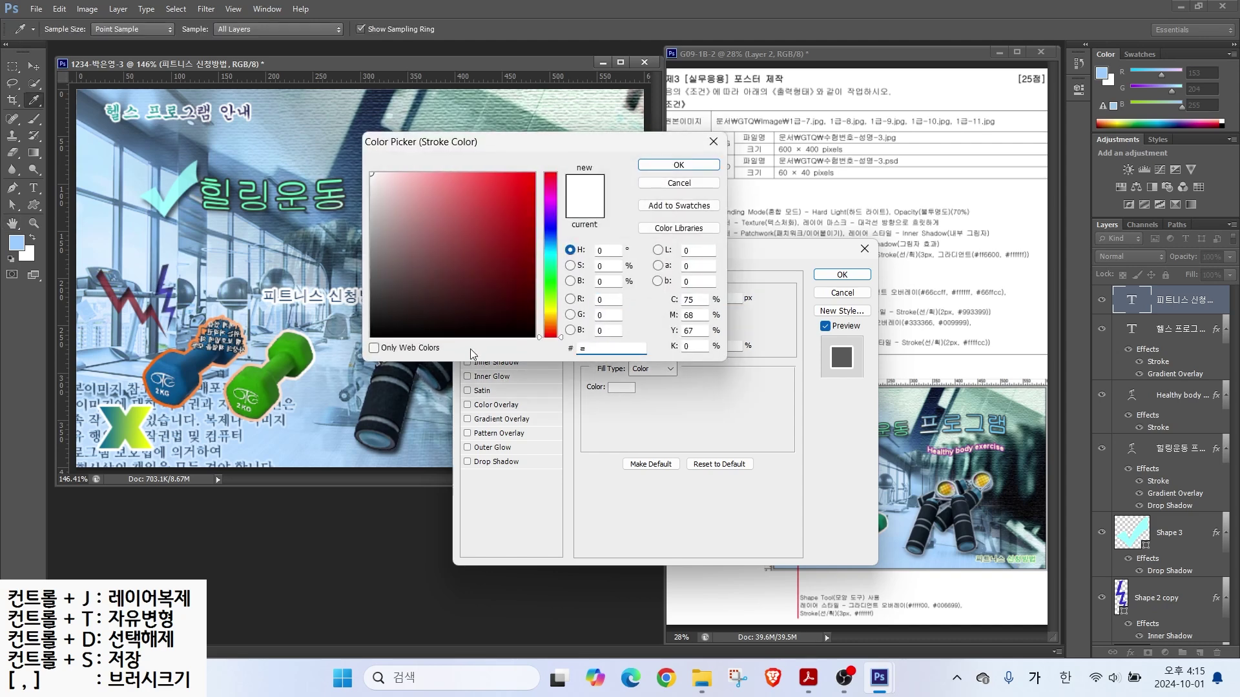
key(Return)
click(842, 275)
Step: Recolour part of the text green #009966
double_click(1131, 300)
click(418, 29)
double_click(610, 349)
text(009966)
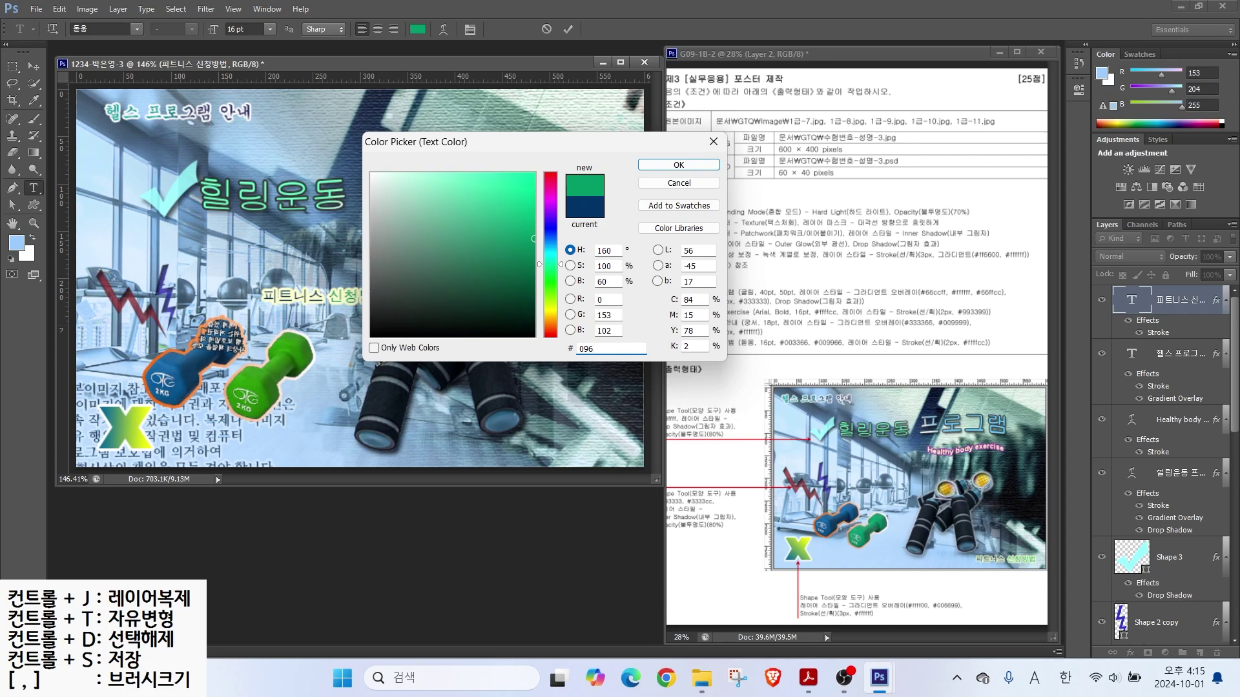
key(Return)
Step: Move 피트니스 신청방법 to the poster's bottom-right corner
click(34, 66)
drag(357, 301, 599, 448)
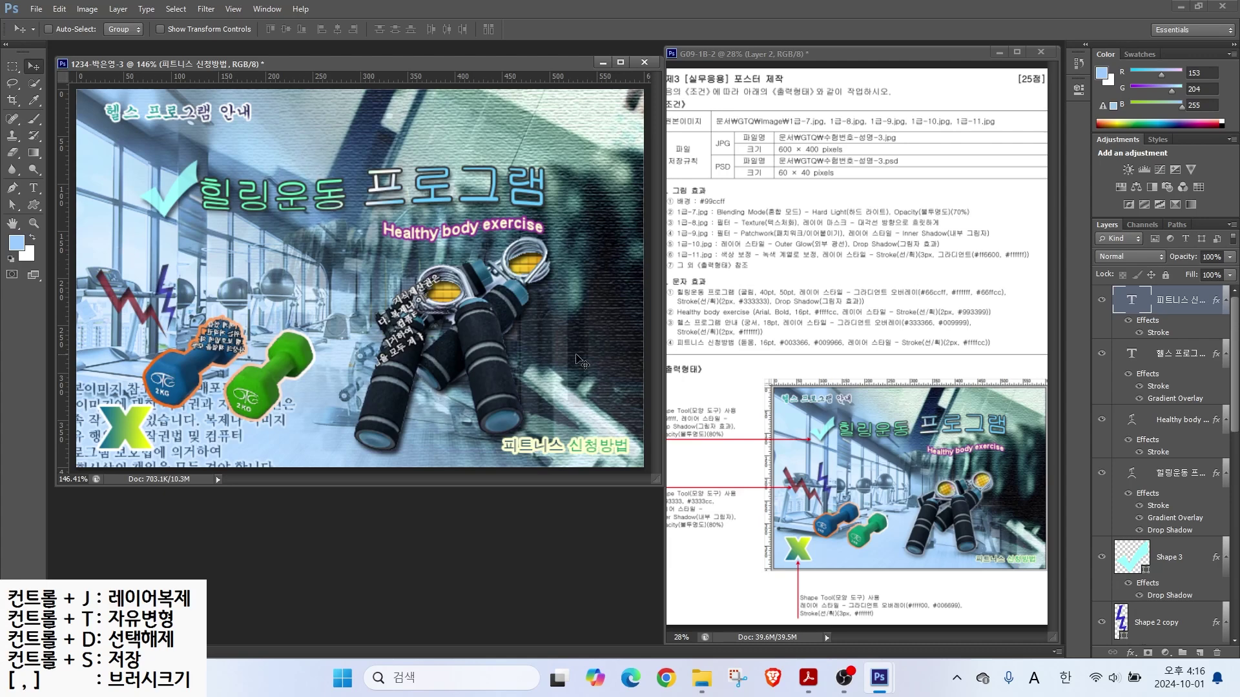
drag(1235, 377, 1231, 572)
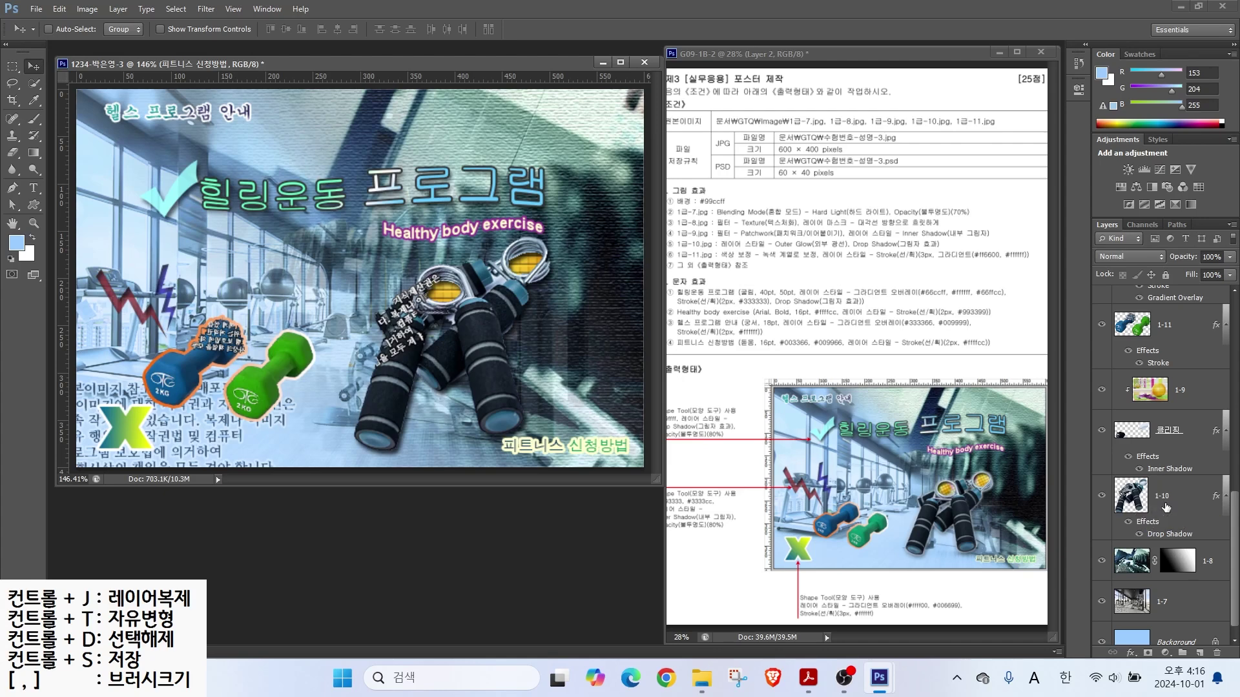
Step: Add an Outer Glow effect to the hand-grip layer 1-10
click(1166, 507)
click(1130, 652)
click(1155, 629)
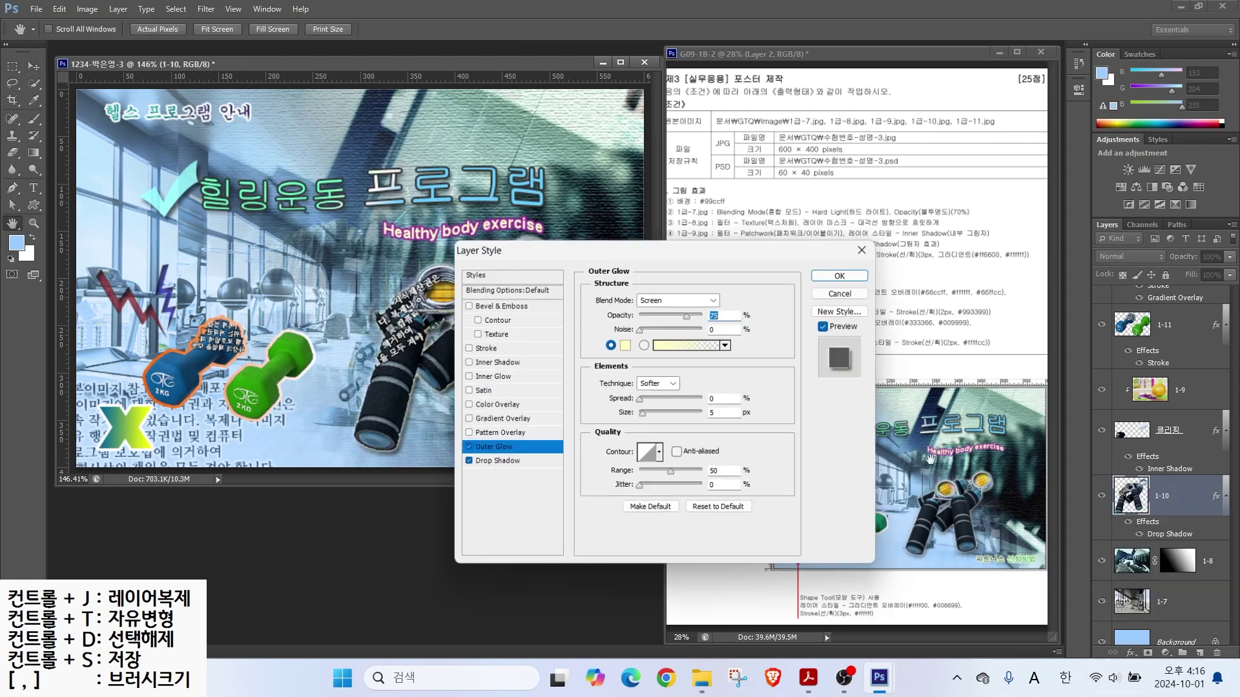
click(841, 275)
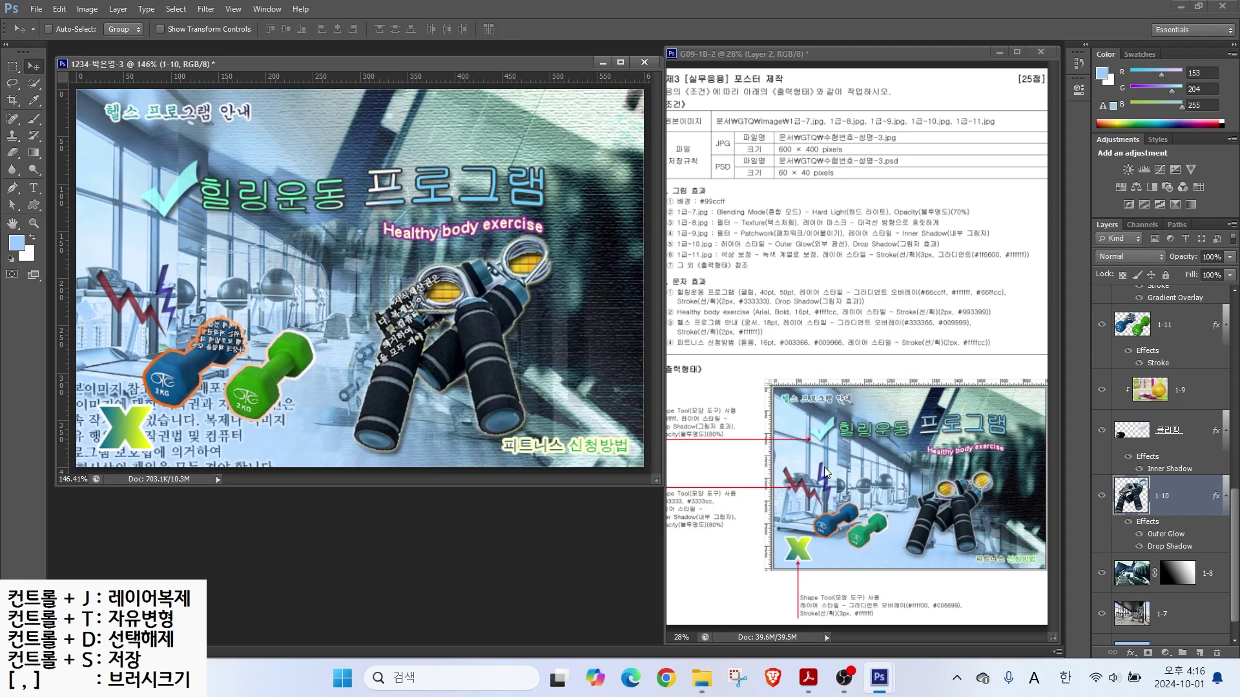
click(36, 9)
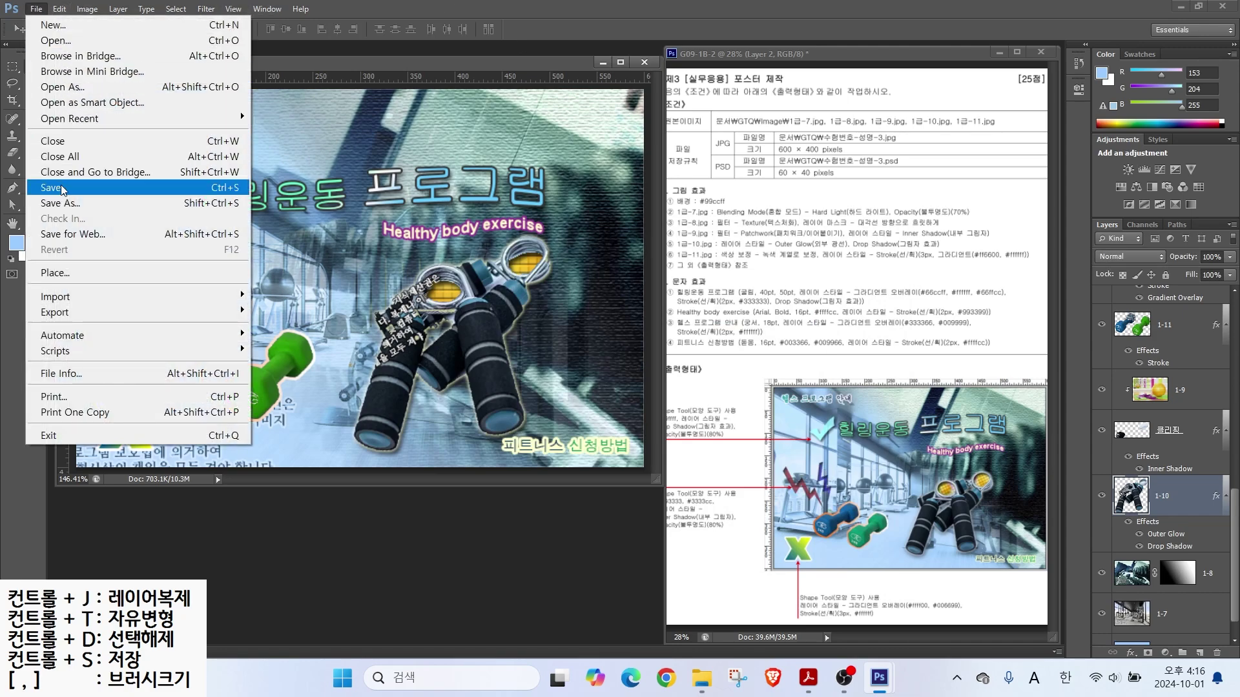
Step: Save the poster as a JPEG in the GTQ folder at quality 12 (Maximum)
click(60, 203)
click(713, 91)
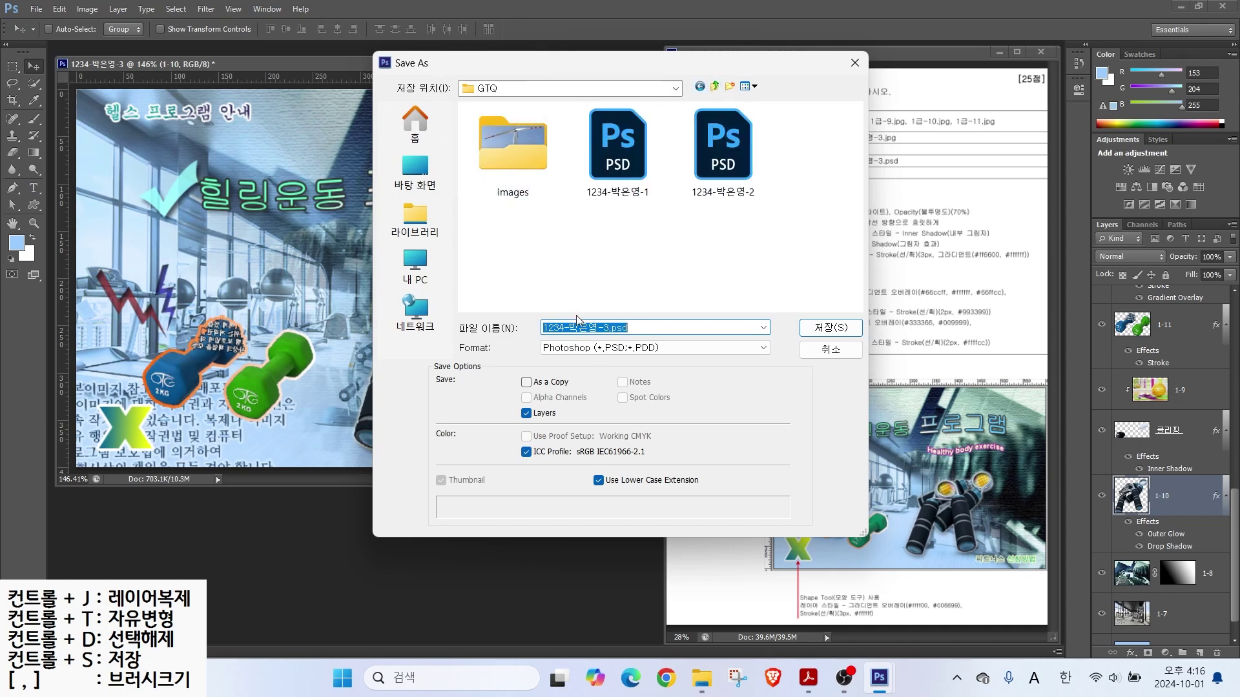
click(565, 348)
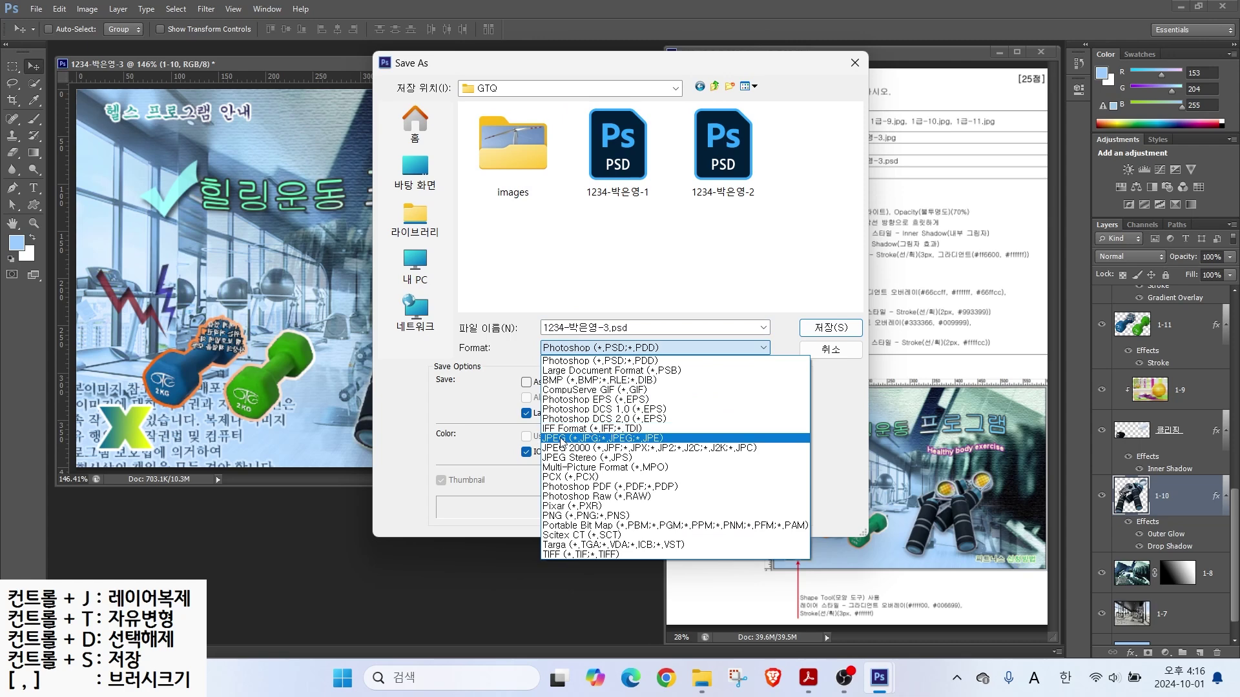
click(563, 437)
click(830, 328)
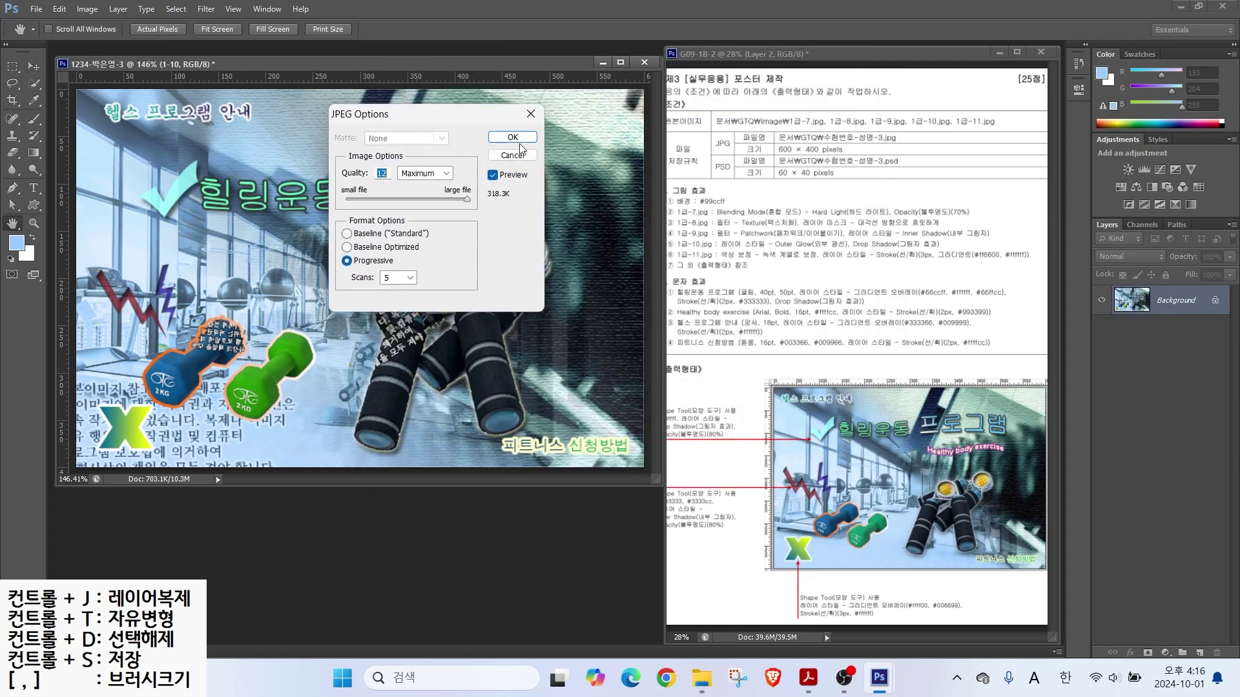
key(Return)
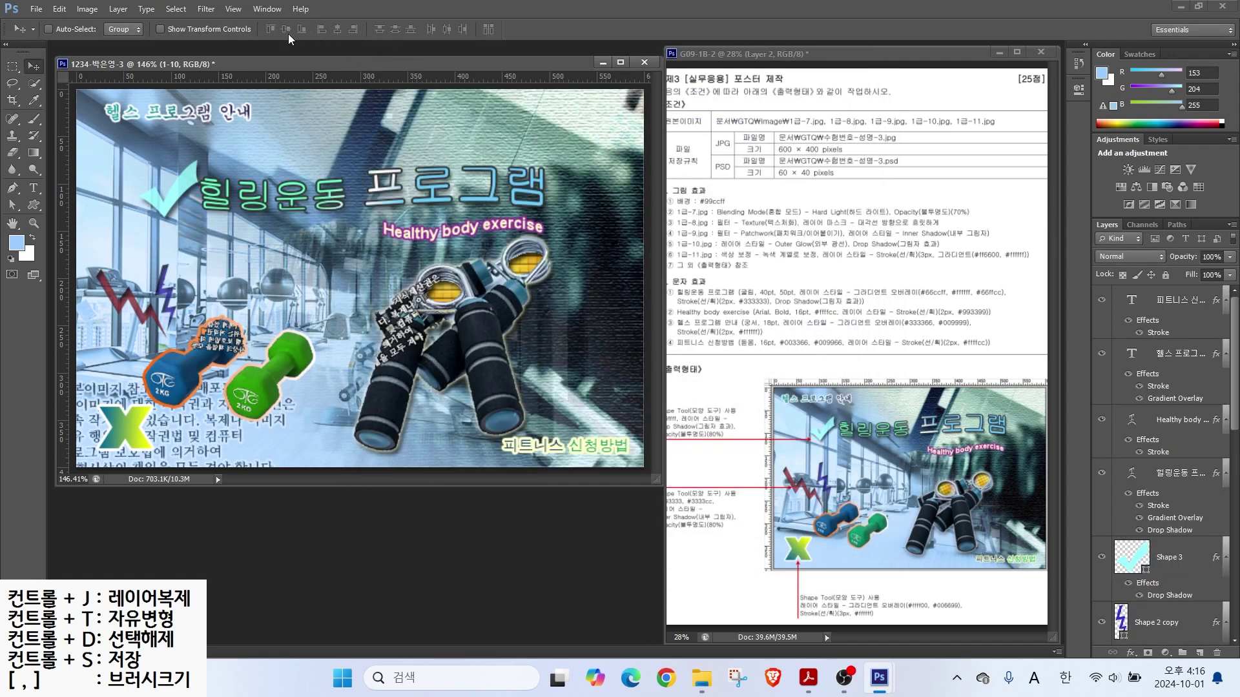
click(87, 9)
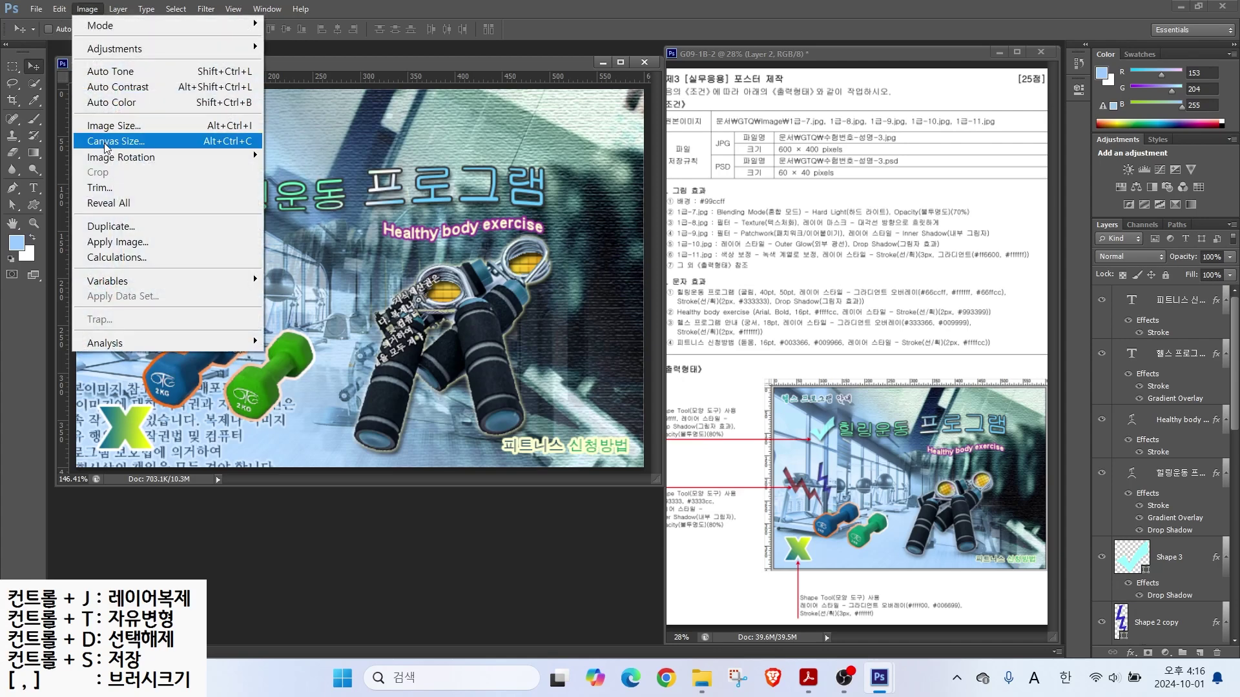
Step: Resize the image to 60 × 40 pixels
click(104, 126)
text(60)
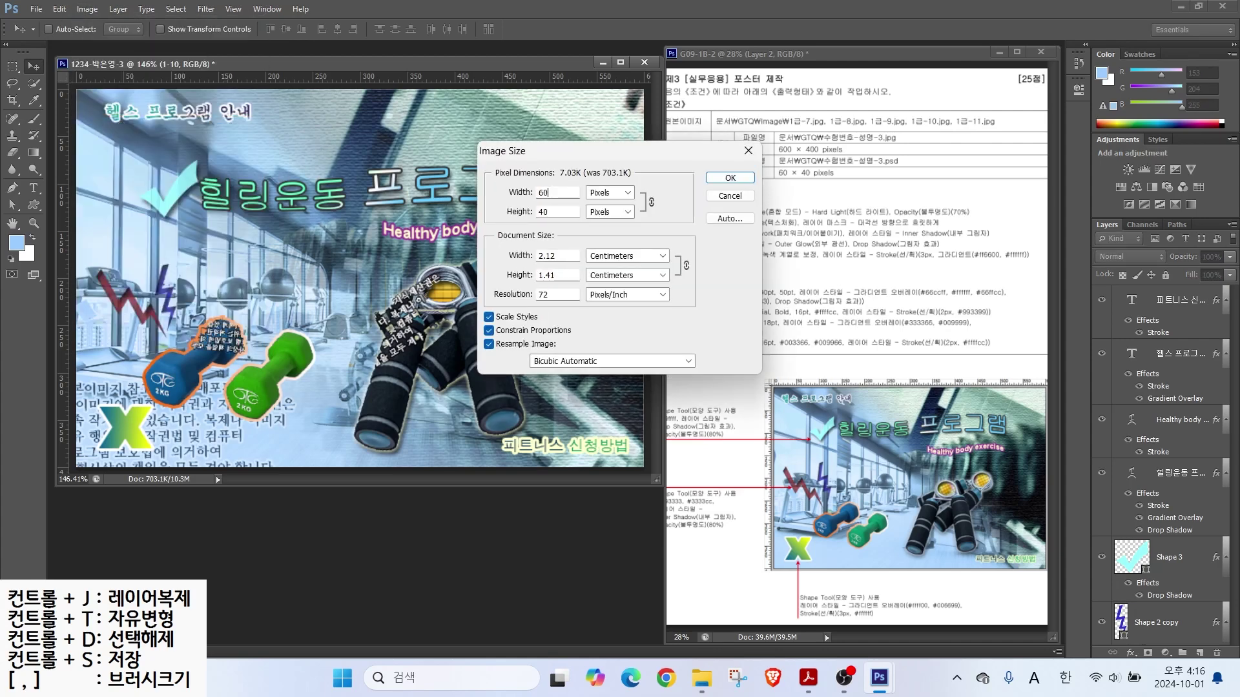
key(Return)
Step: Save the small image as a PSD file
click(35, 9)
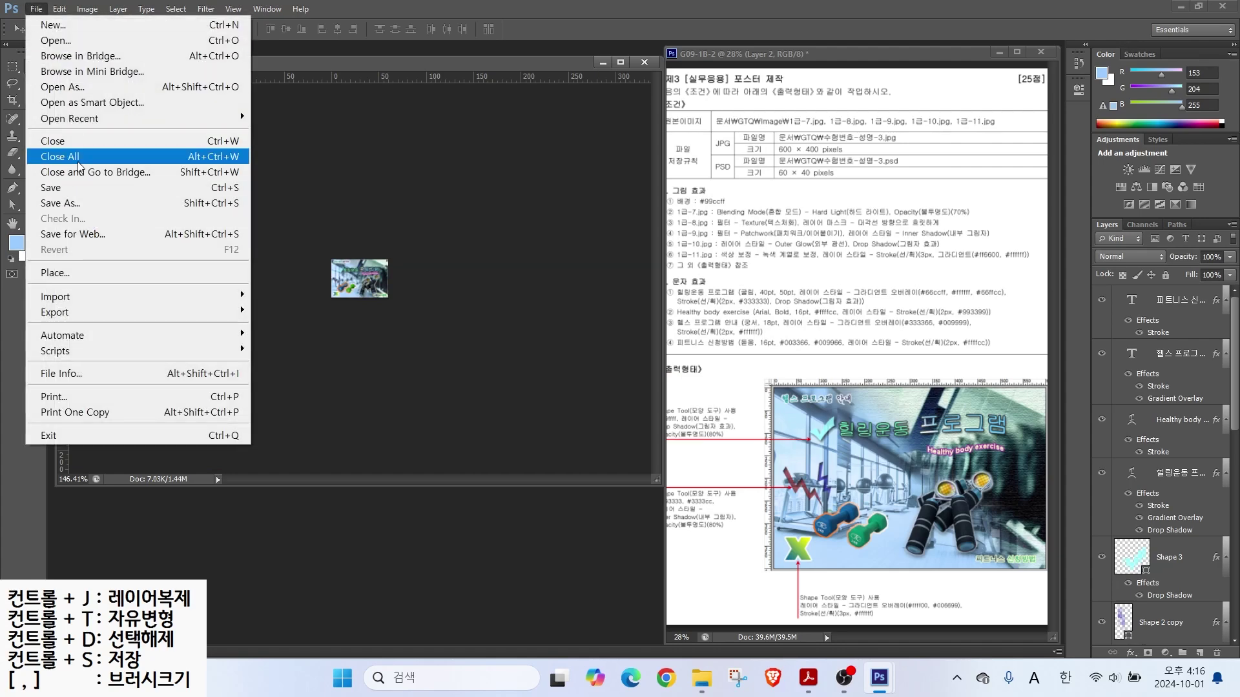
click(69, 202)
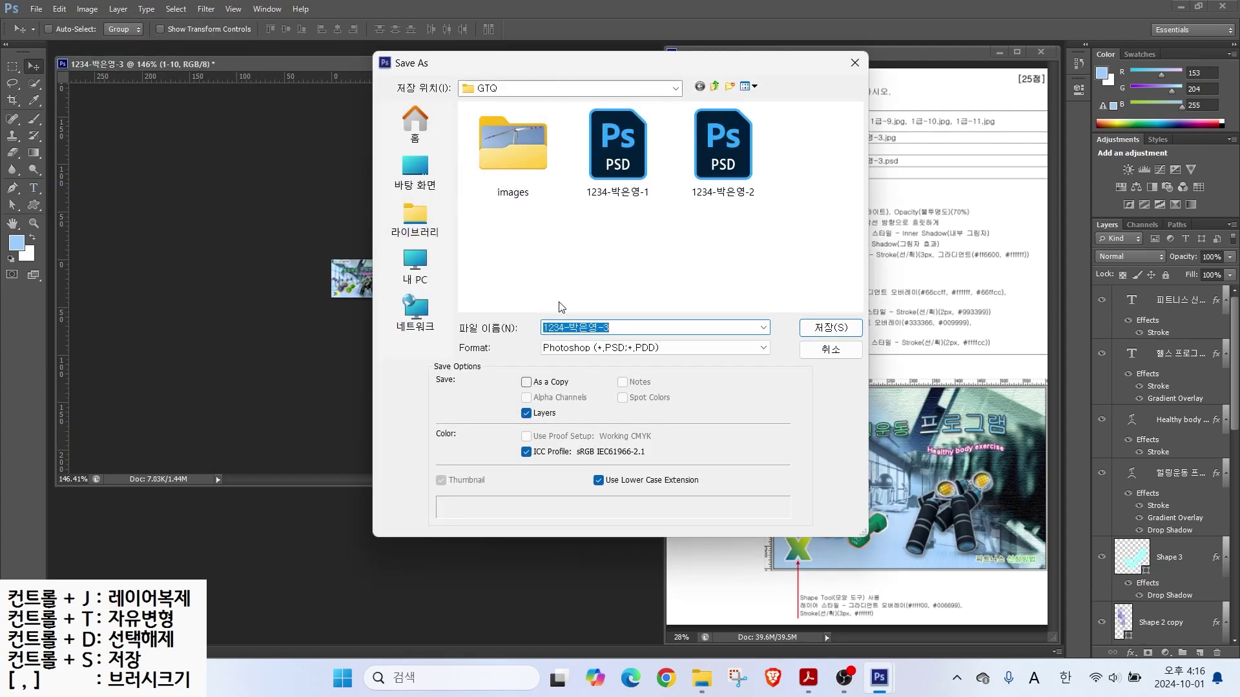
click(807, 327)
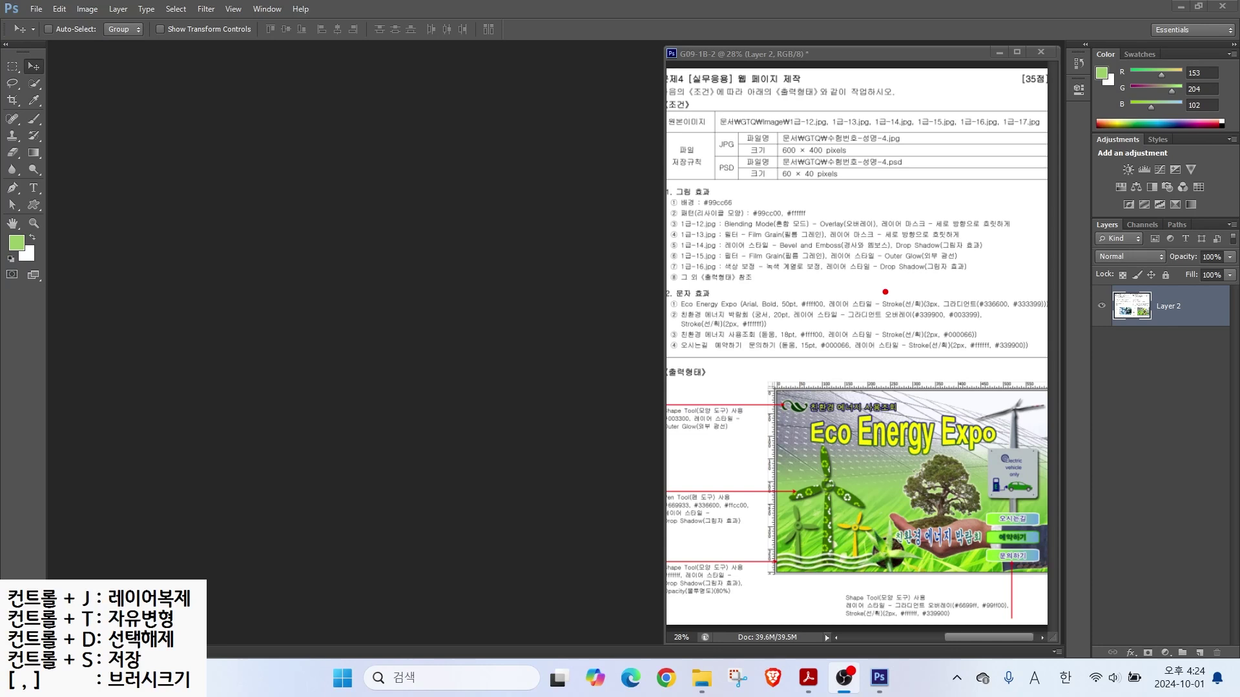
Step: Create a new 600 × 400 px, 72 ppi RGB white document, named with candidate number and name
mouse_move(759, 119)
mouse_down()
mouse_move(890, 166)
mouse_move(905, 246)
mouse_up()
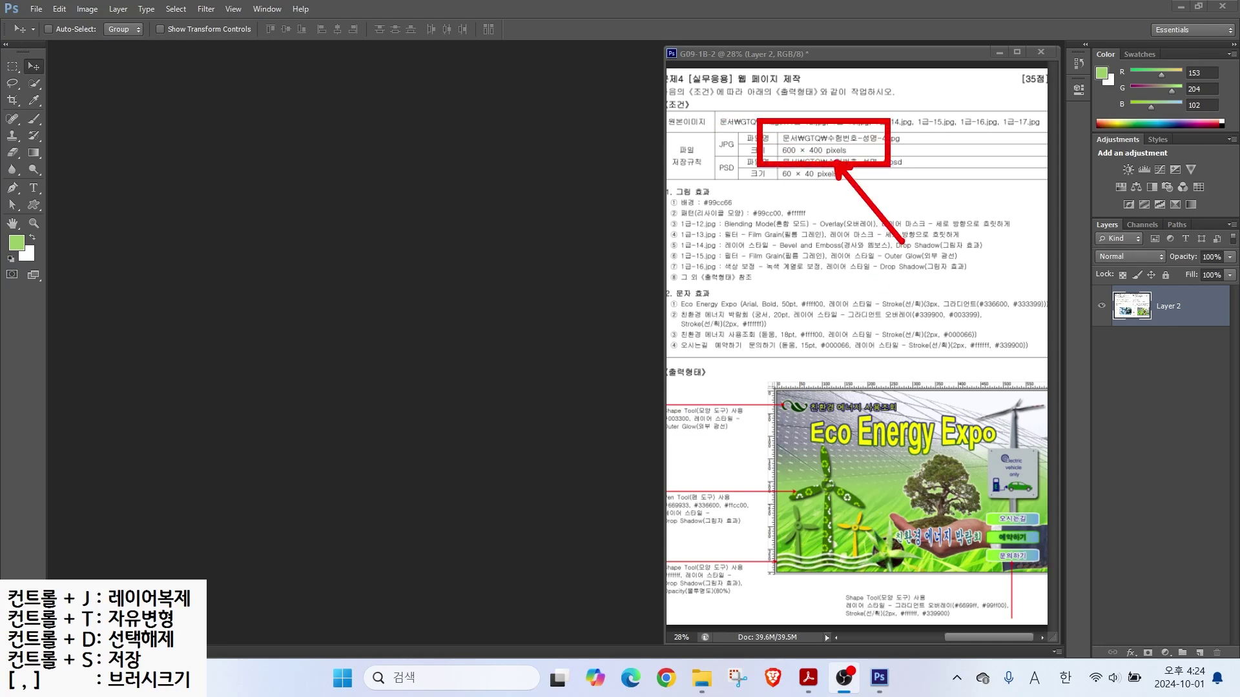
key(Escape)
click(43, 9)
click(54, 26)
text(1234-)
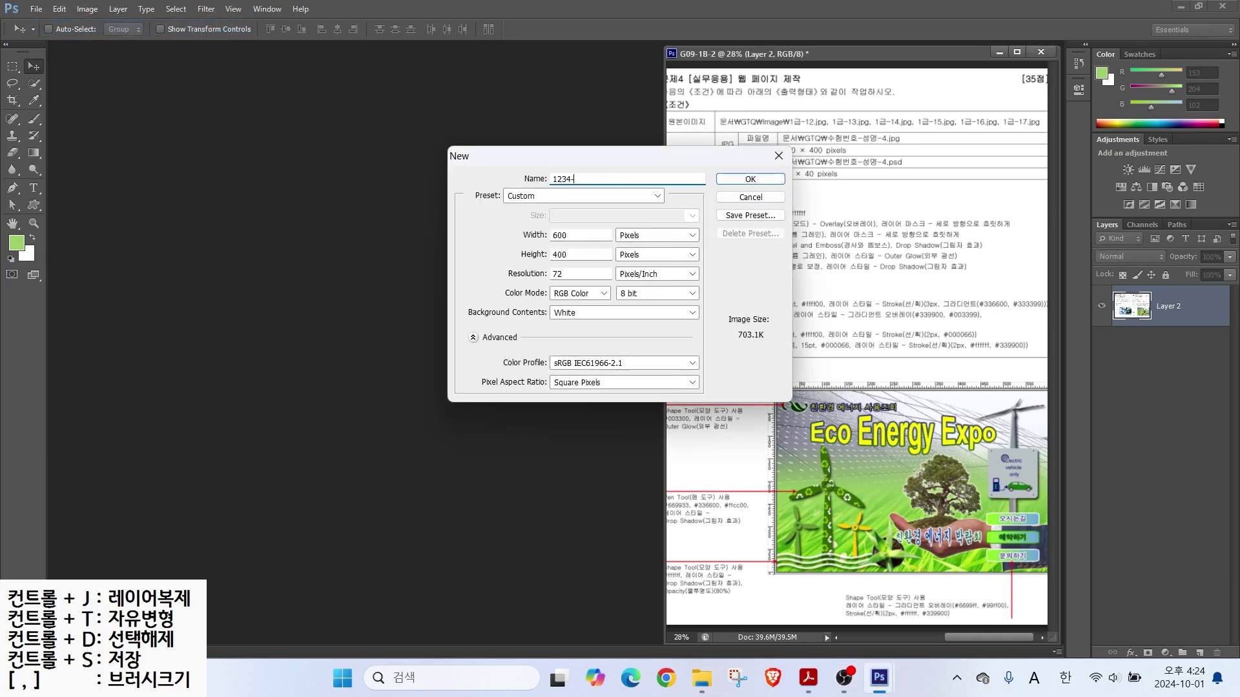
key(Hangul)
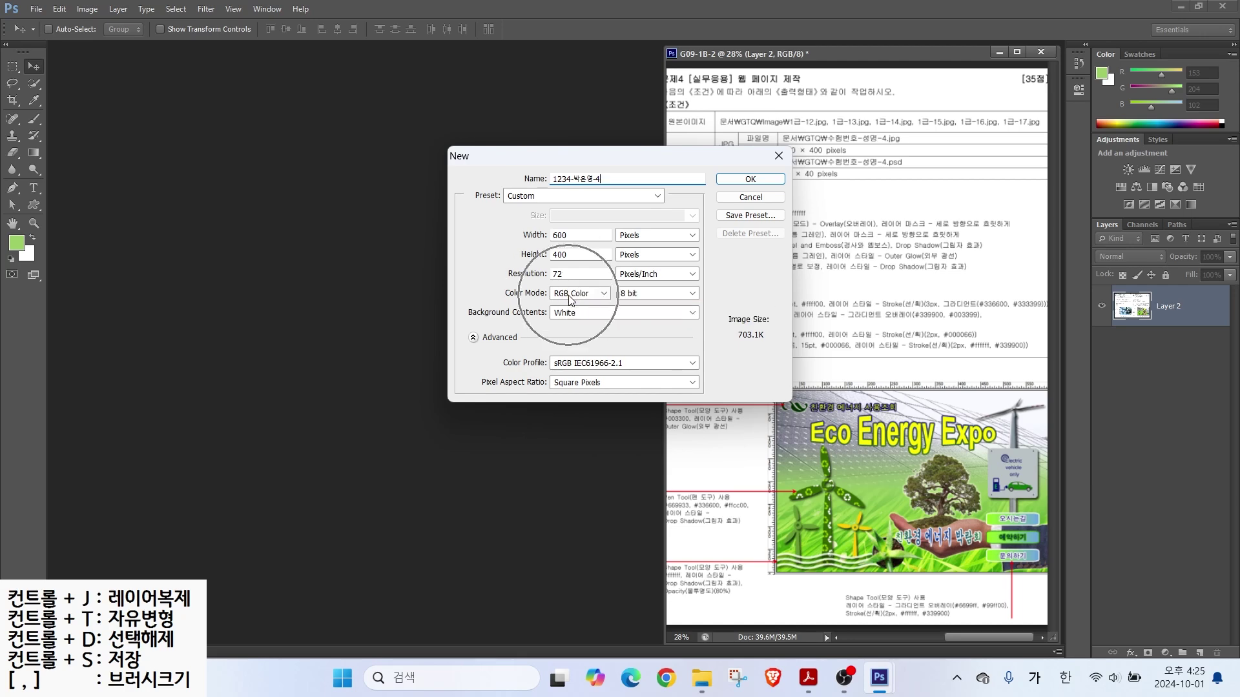
click(725, 181)
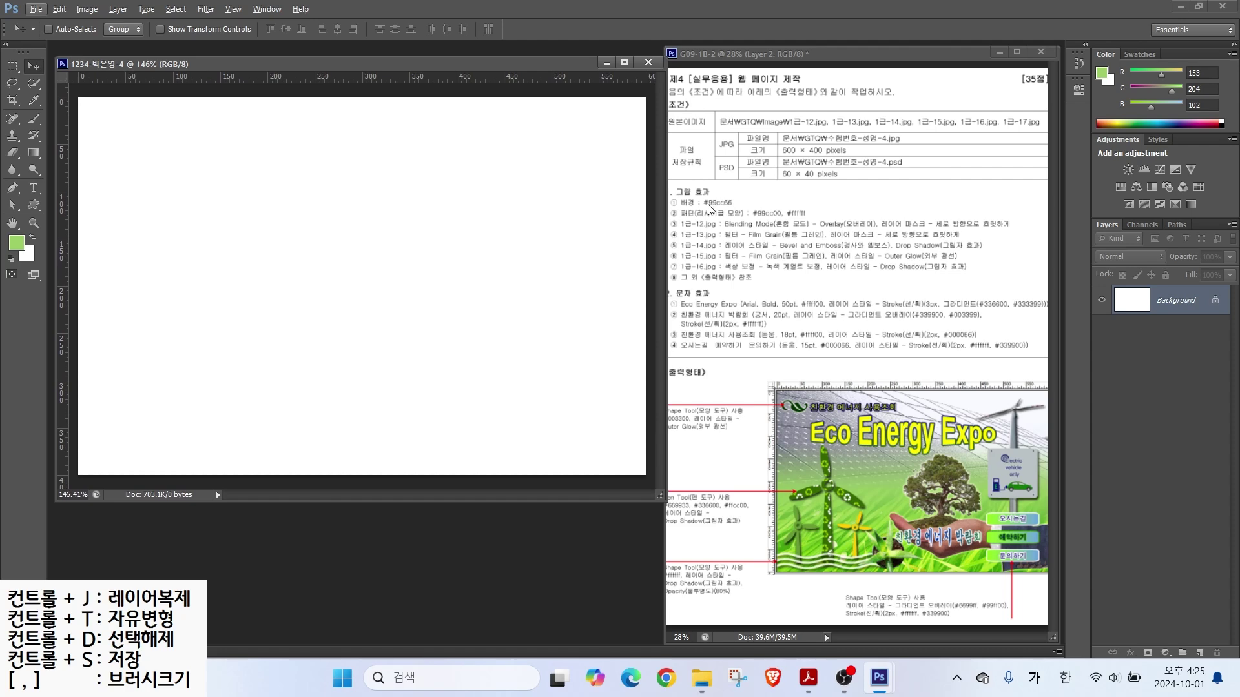
Step: Set the foreground colour to #99cc66
click(708, 208)
click(19, 248)
click(600, 349)
text(9)
key(Hangul)
key(BackSpace)
text(9cc66)
key(Return)
key(v)
Step: Fill the whole canvas with the green foreground colour
click(58, 9)
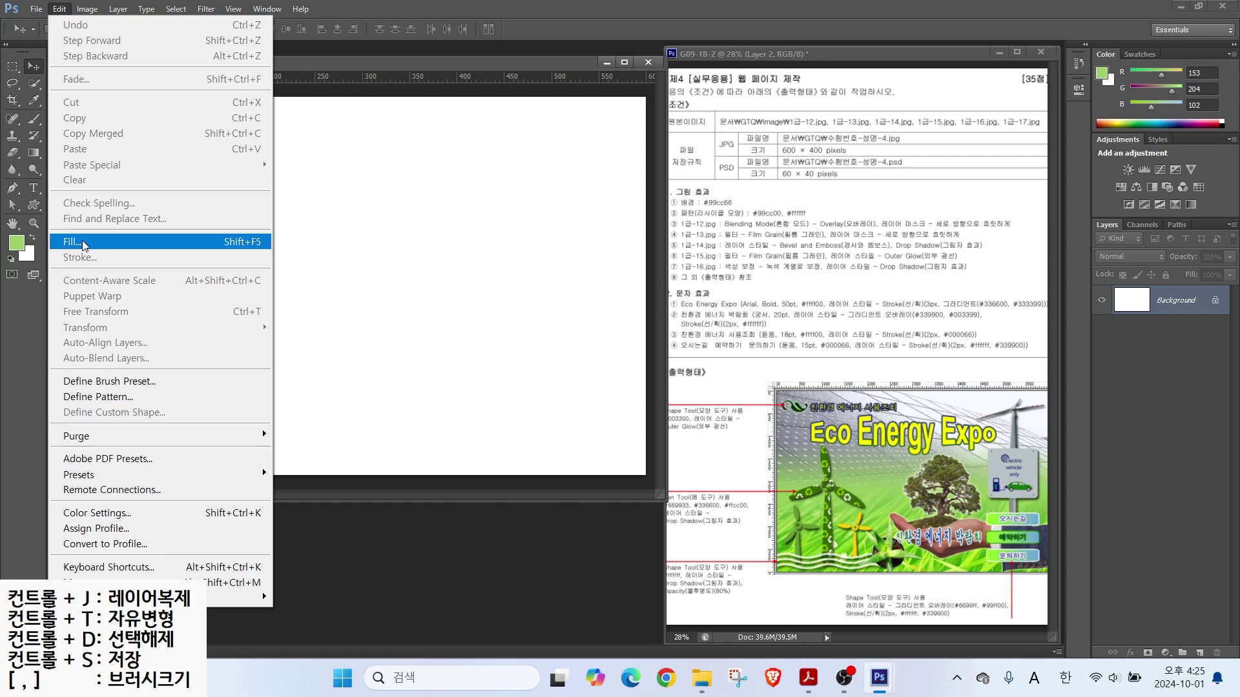
click(84, 243)
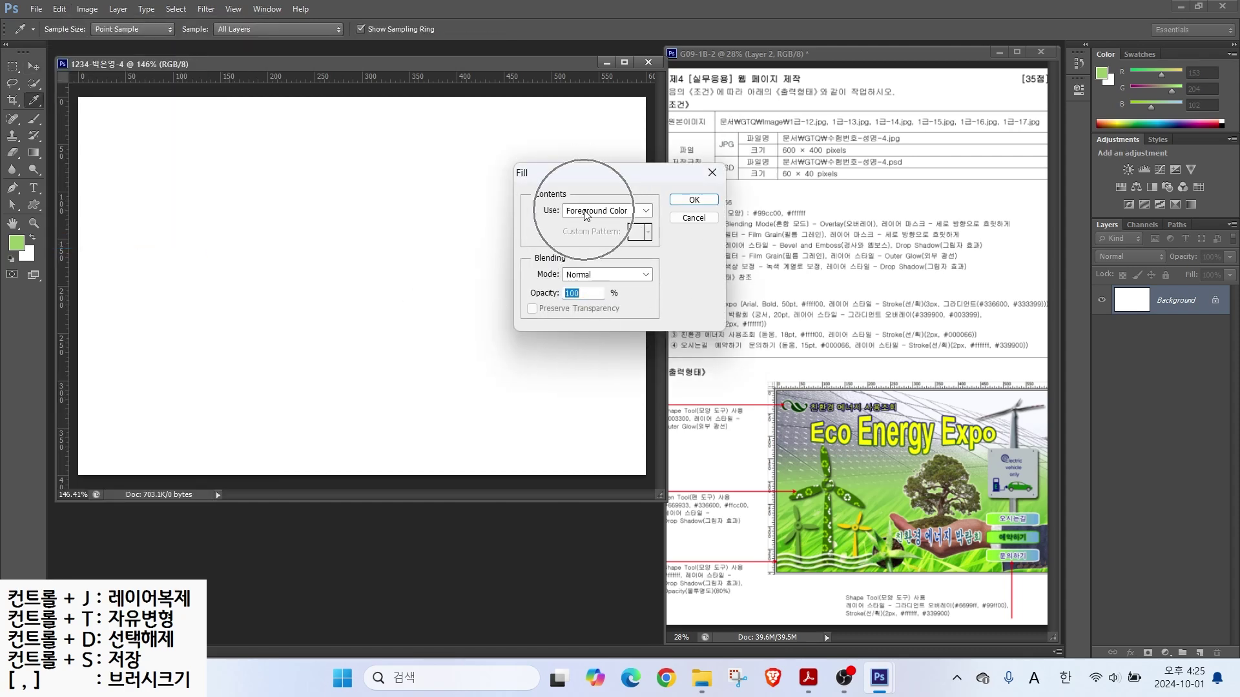
click(693, 199)
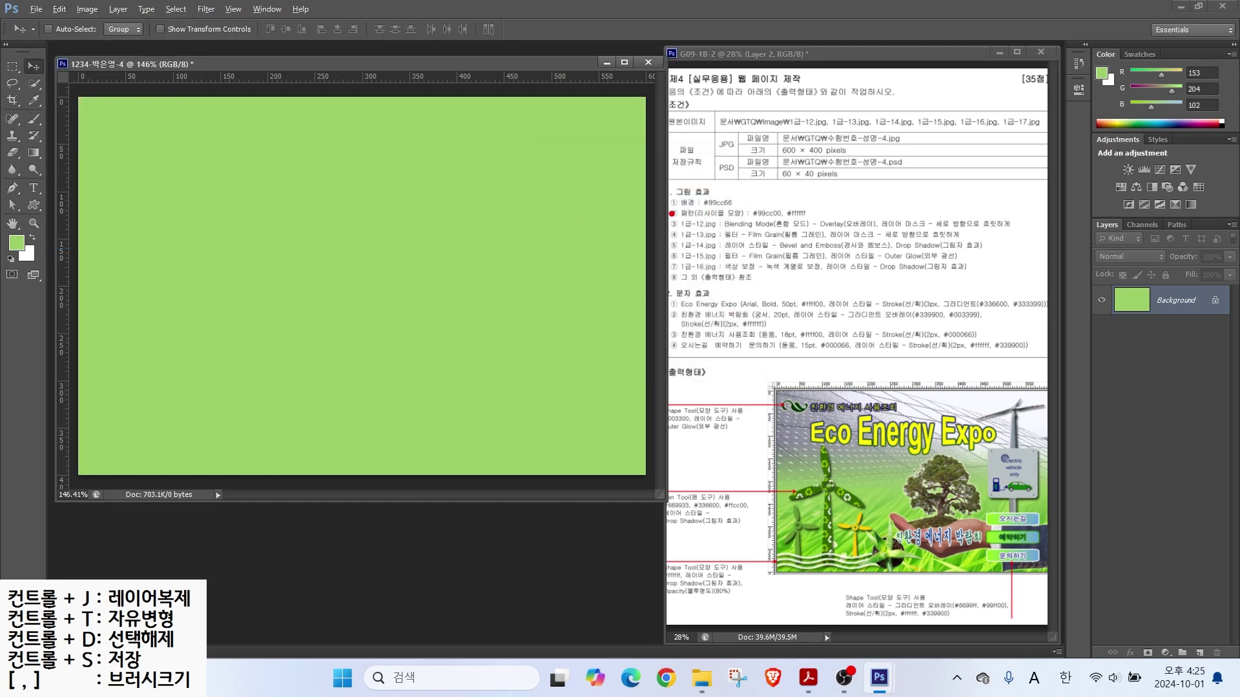
drag(681, 222, 843, 220)
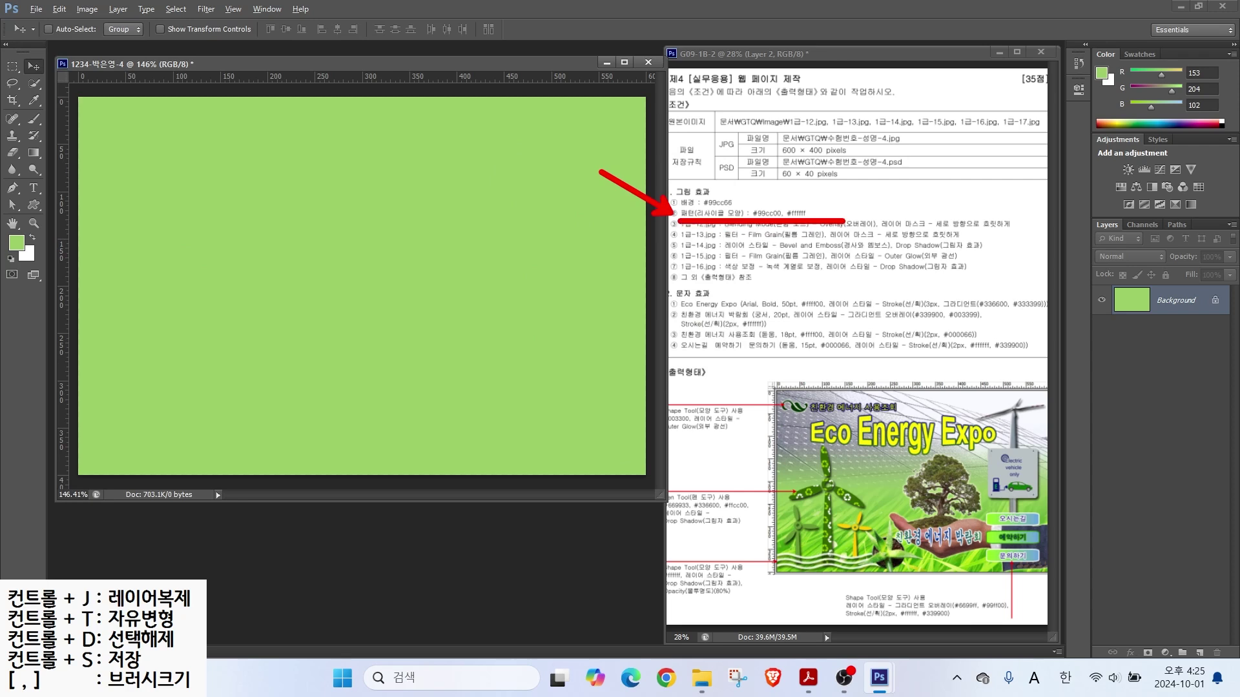
key(Escape)
click(794, 56)
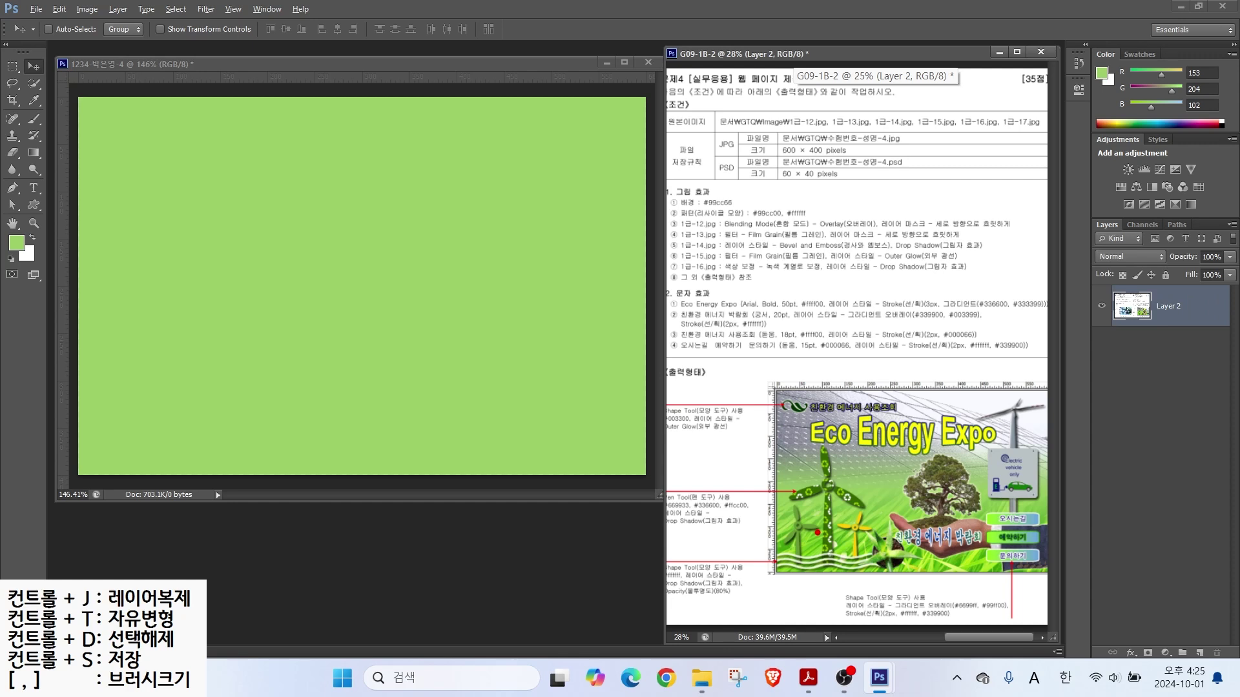
drag(817, 488, 732, 424)
mouse_move(774, 517)
mouse_down()
mouse_move(822, 512)
mouse_move(816, 536)
mouse_move(859, 537)
mouse_up()
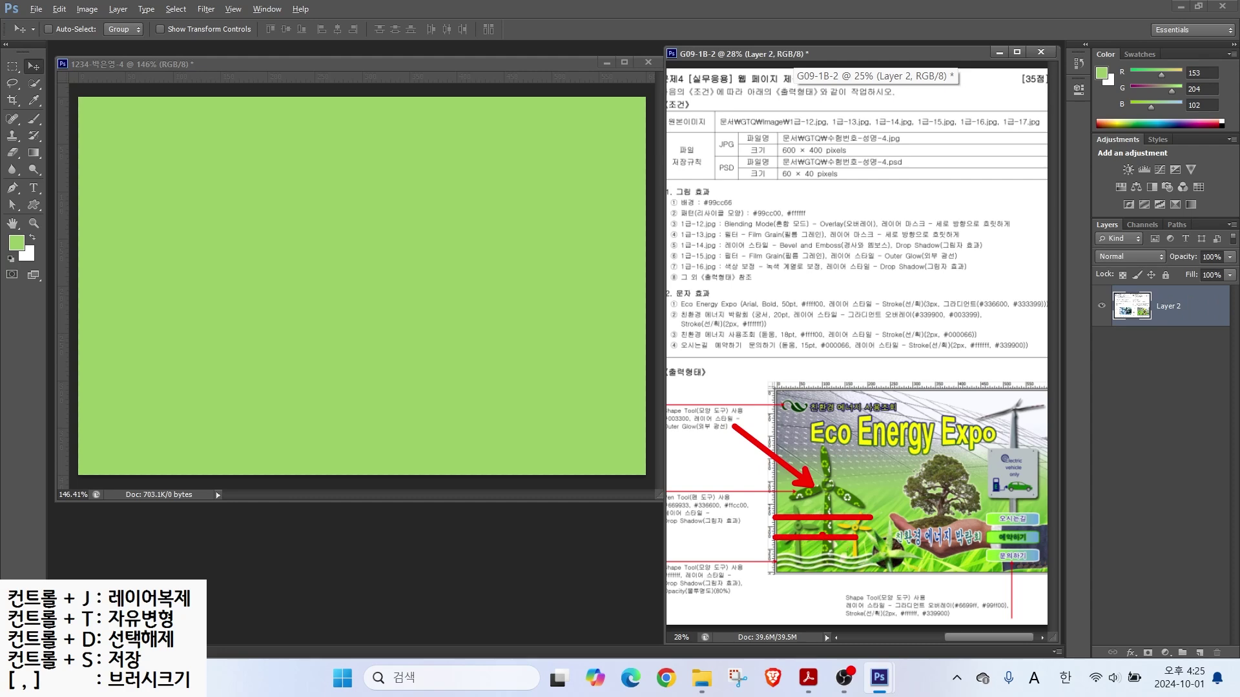
key(Escape)
scroll(842, 503, up, 4)
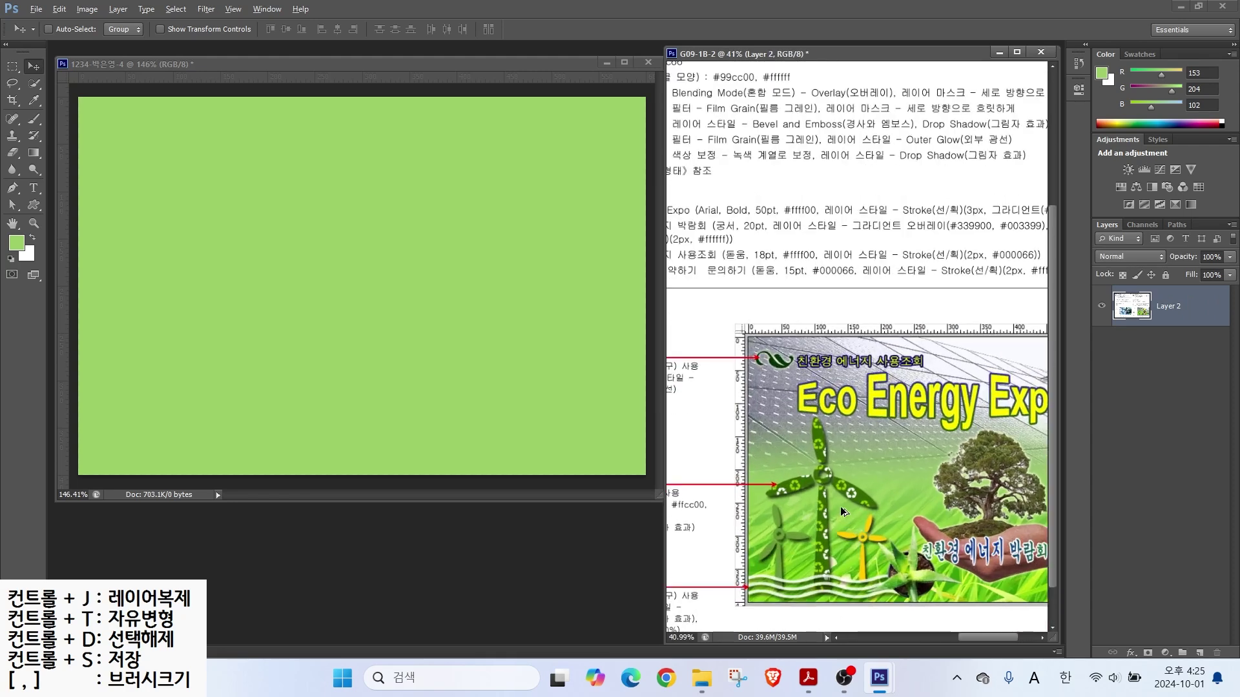
key(alt)
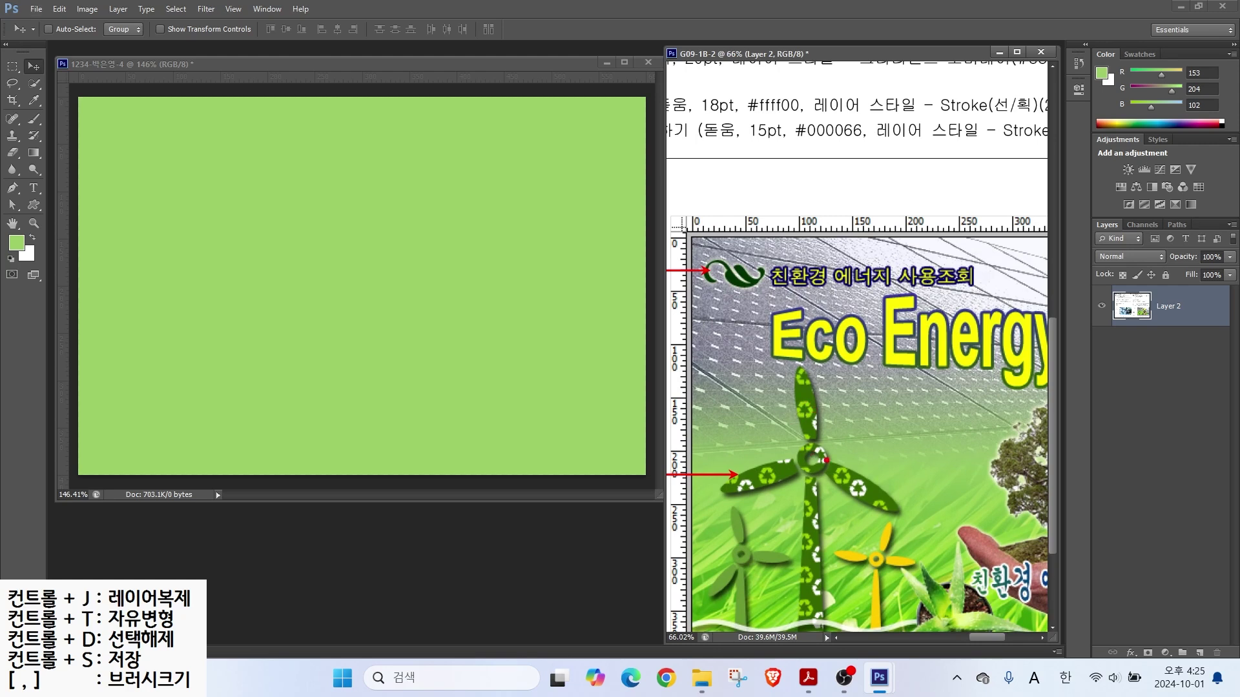
drag(834, 479, 832, 236)
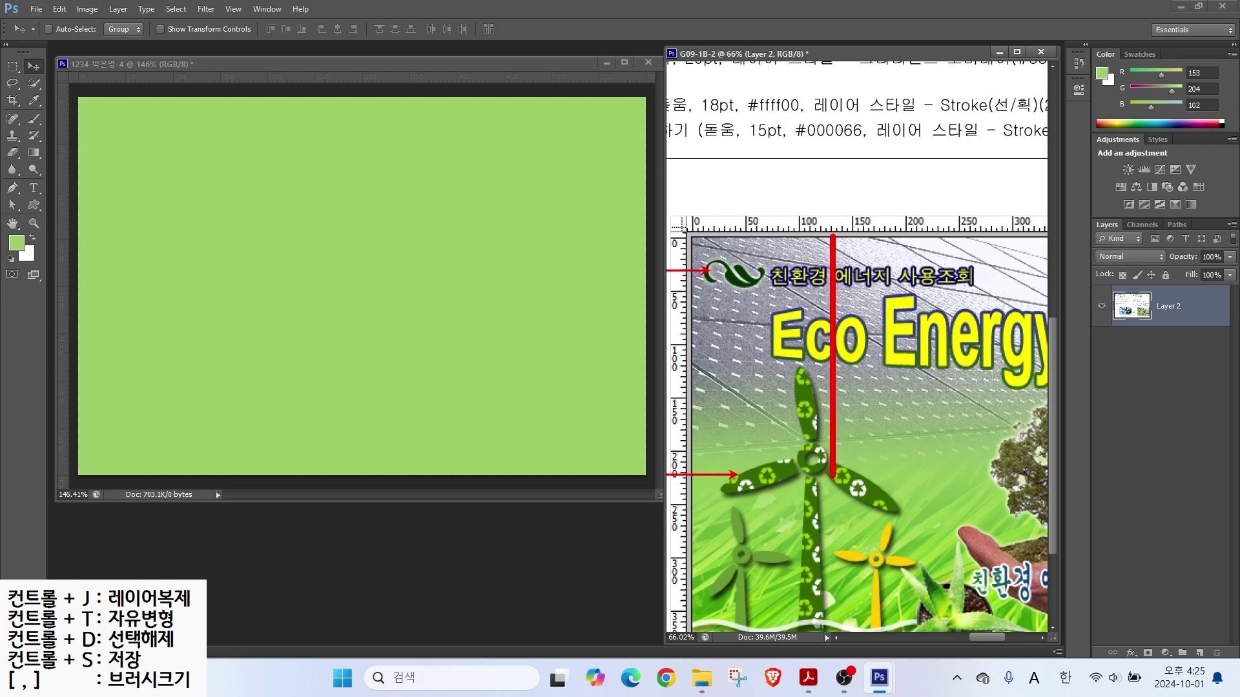
drag(794, 419, 793, 188)
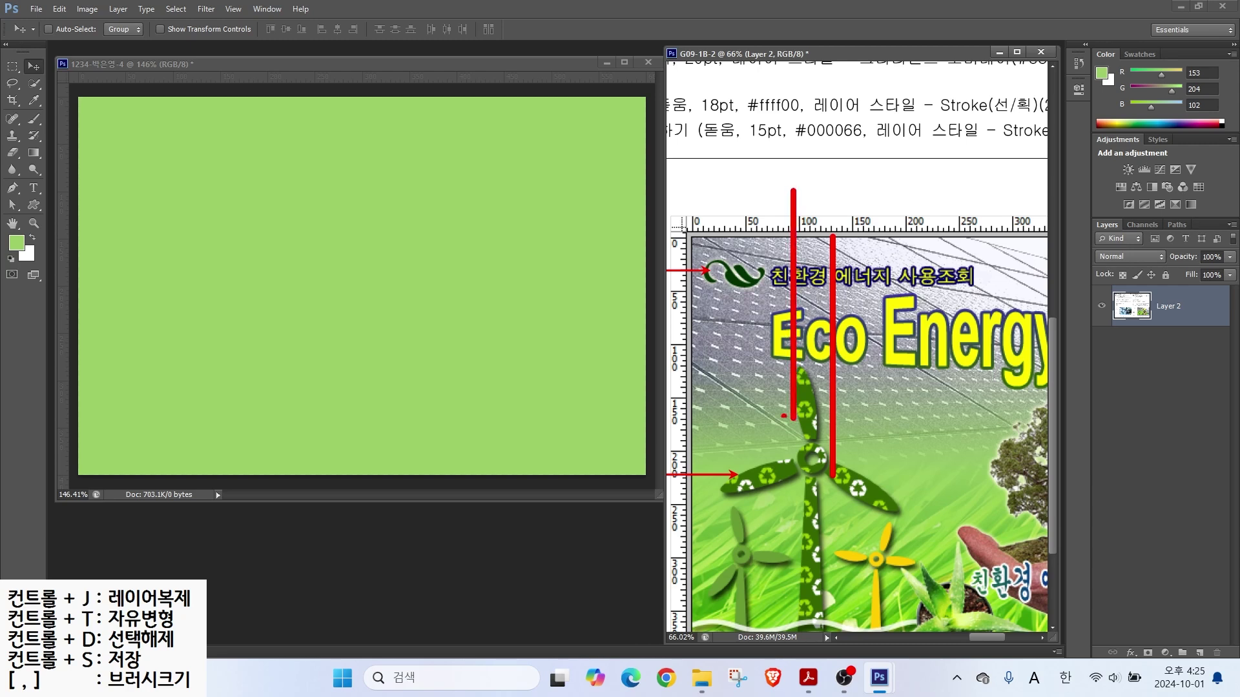
drag(757, 484, 755, 133)
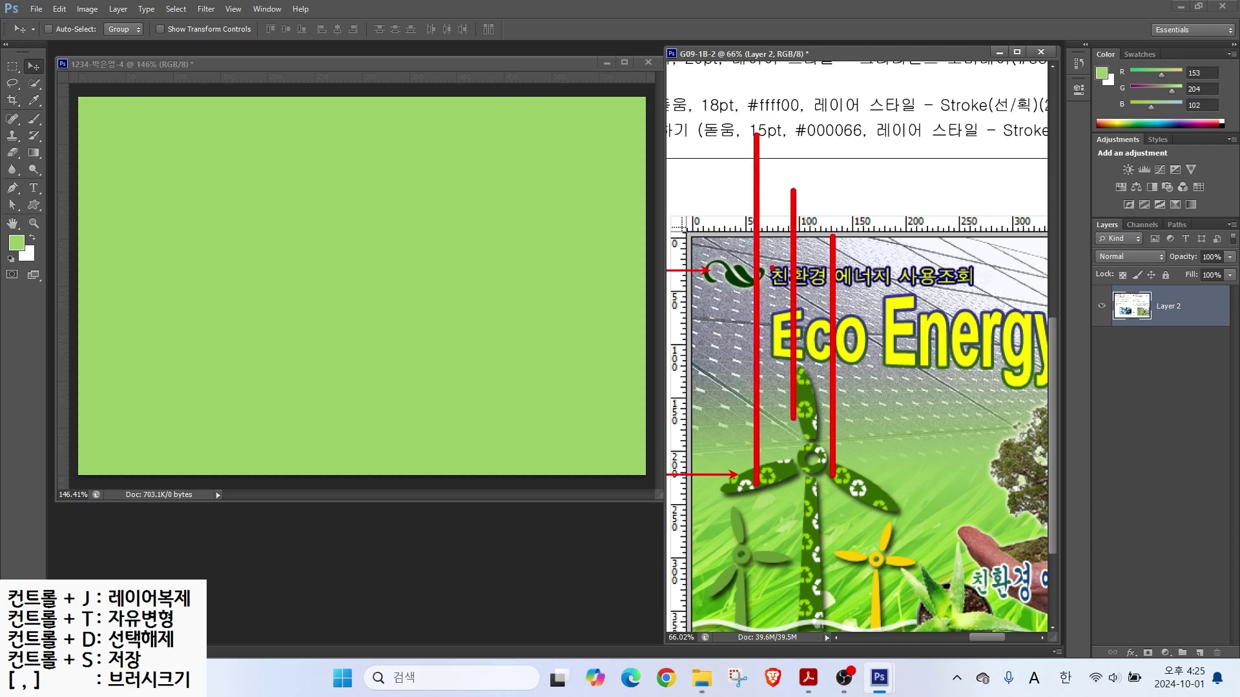
drag(764, 226, 791, 224)
key(Escape)
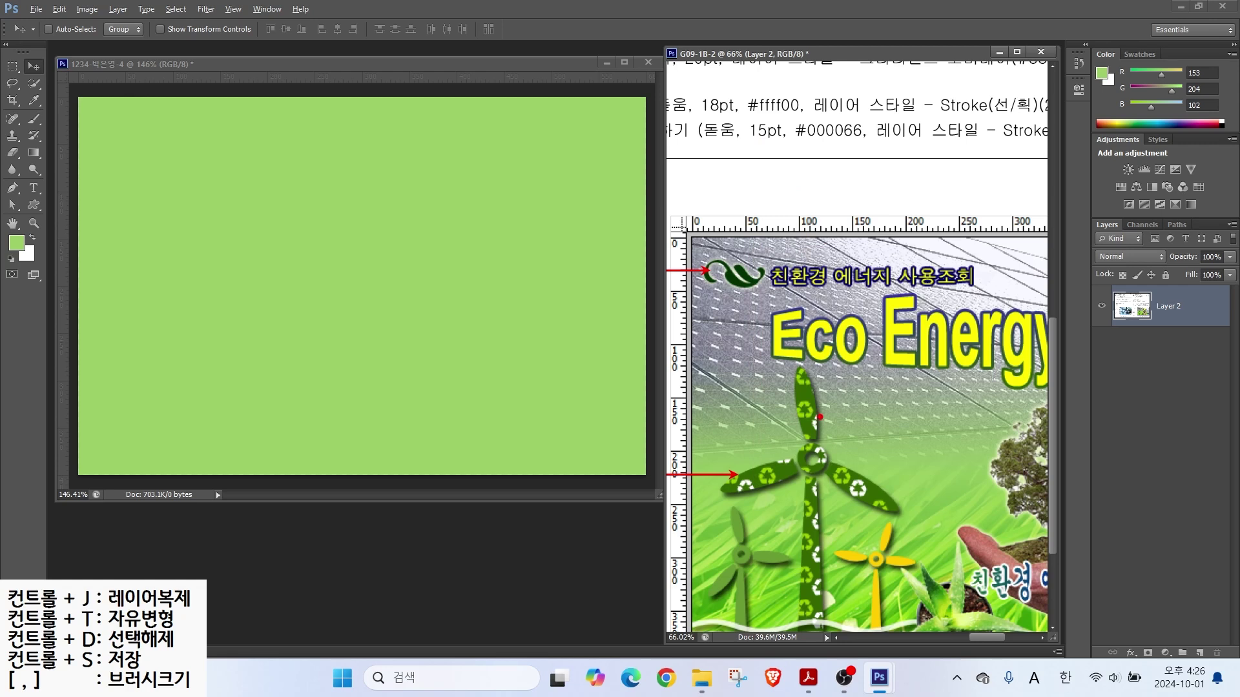
drag(820, 402, 634, 401)
drag(809, 433, 634, 436)
drag(774, 466, 613, 465)
drag(806, 498, 612, 498)
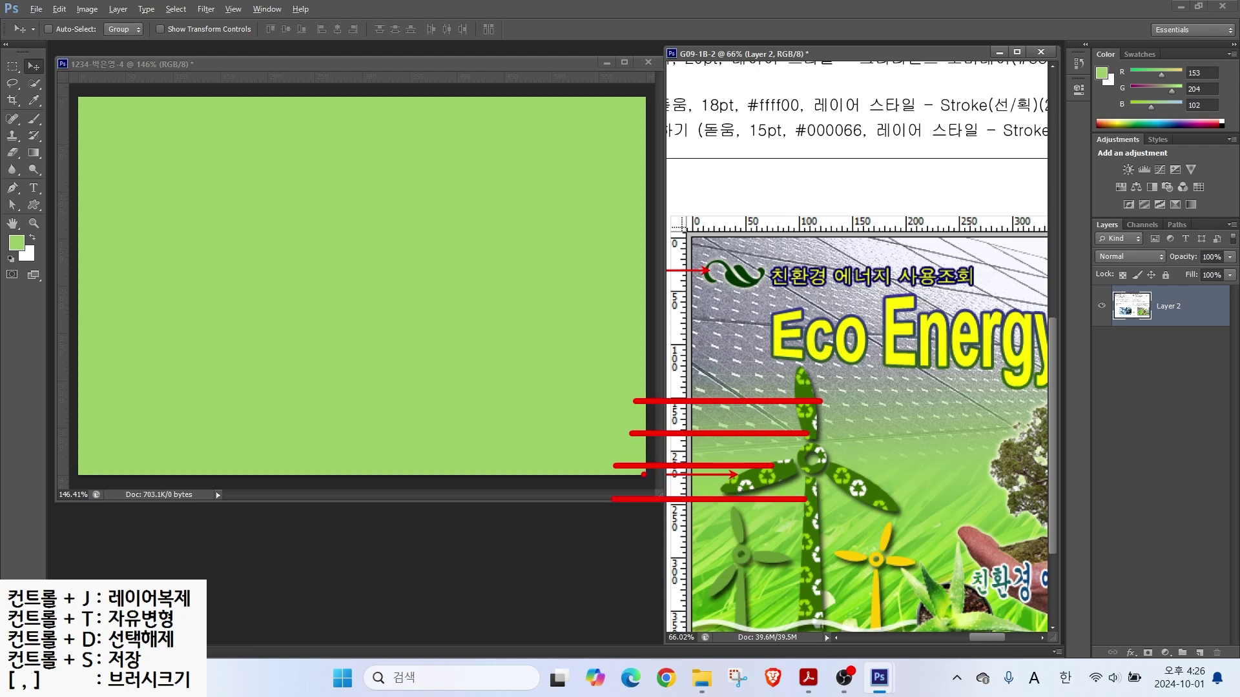
drag(656, 496, 648, 470)
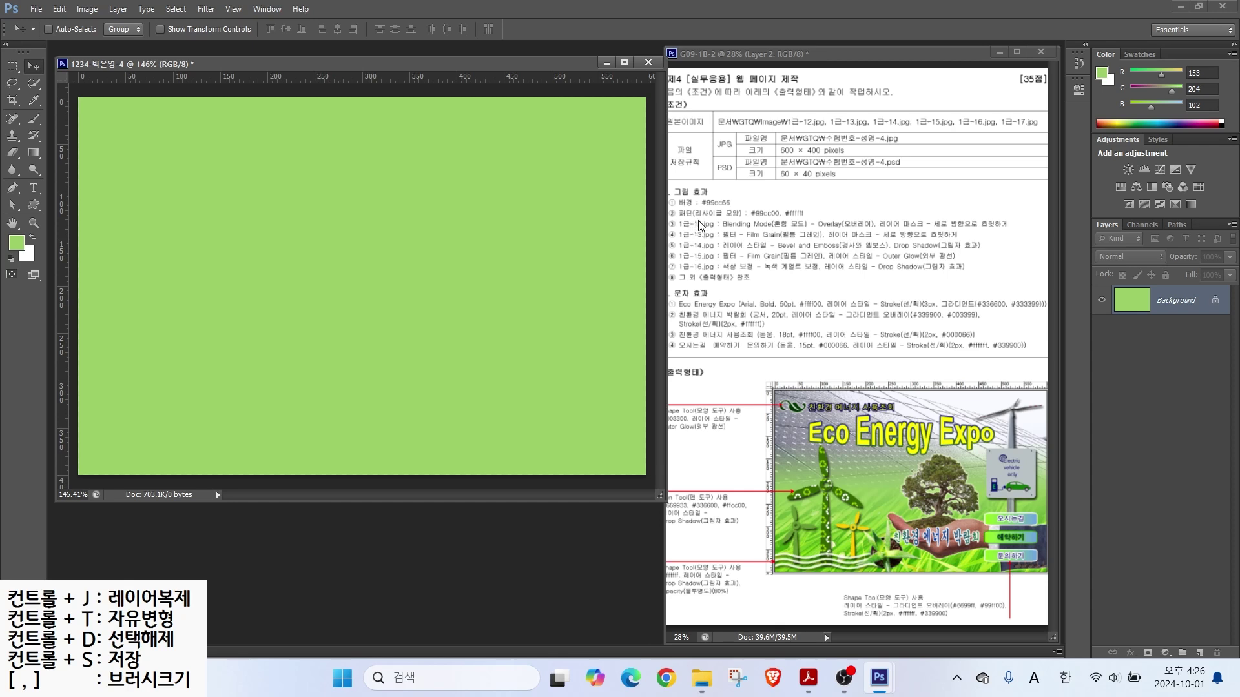
click(40, 12)
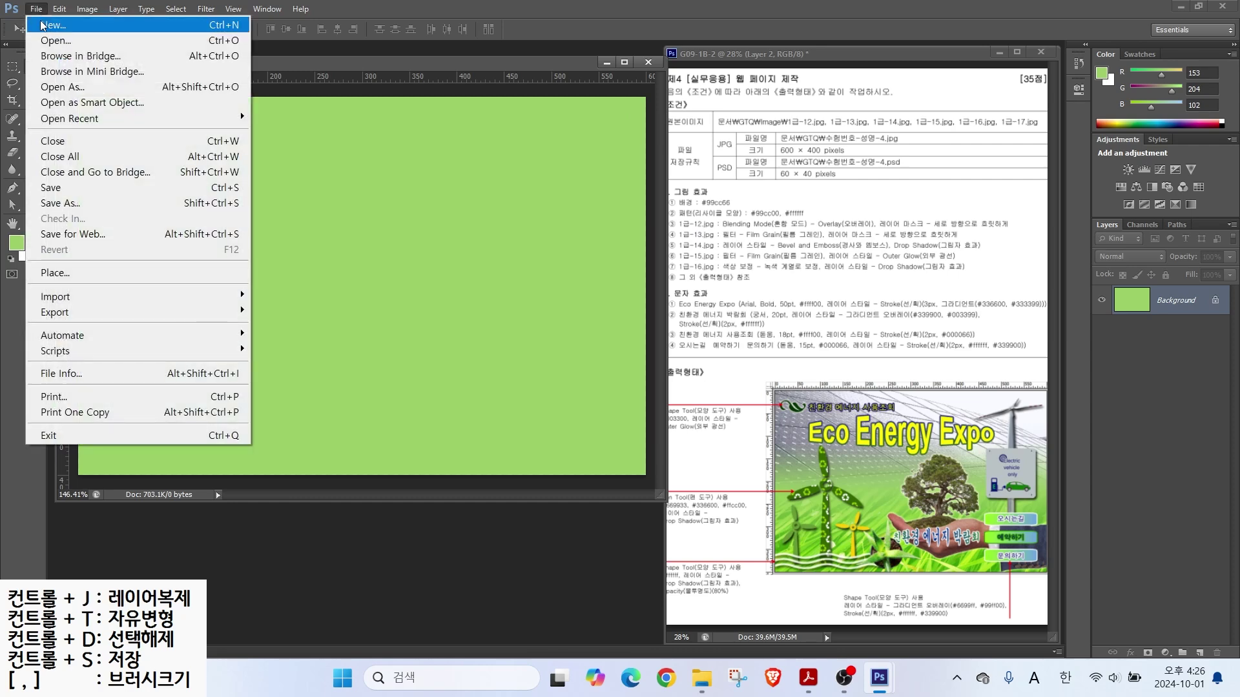
Step: Create a new 30 × 30 px document with Transparent background contents
click(44, 23)
double_click(565, 235)
text(30)
key(Tab)
key(Tab)
text(30)
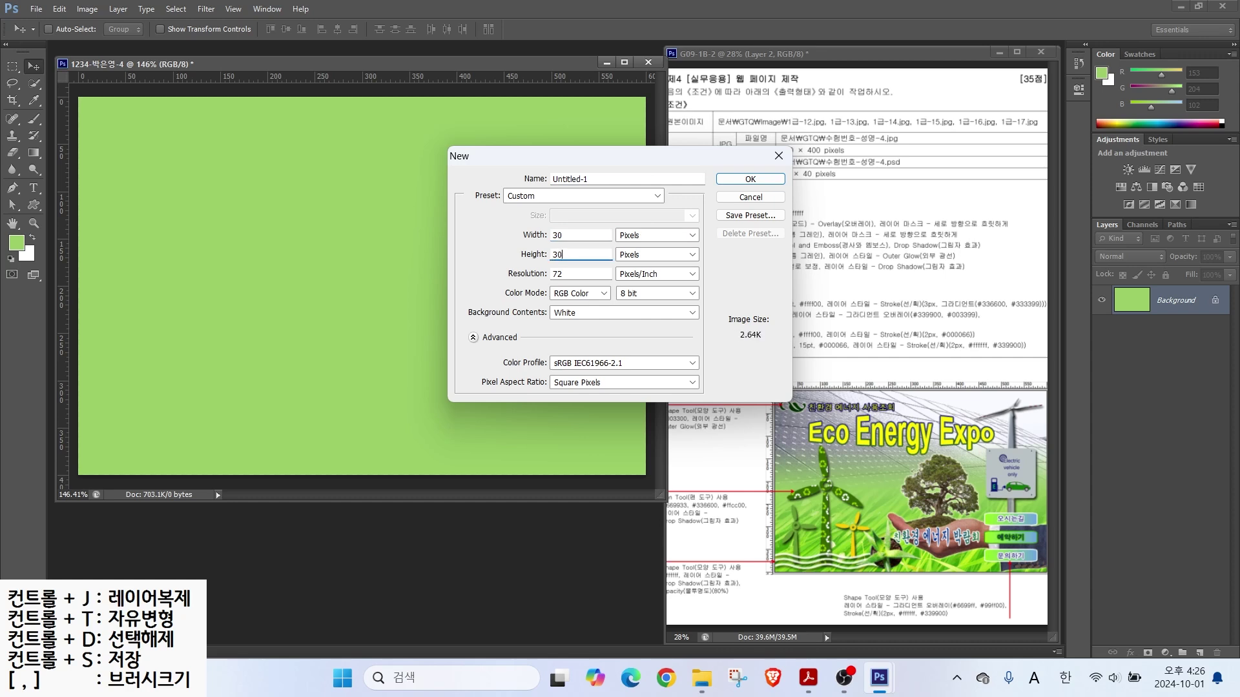
click(563, 314)
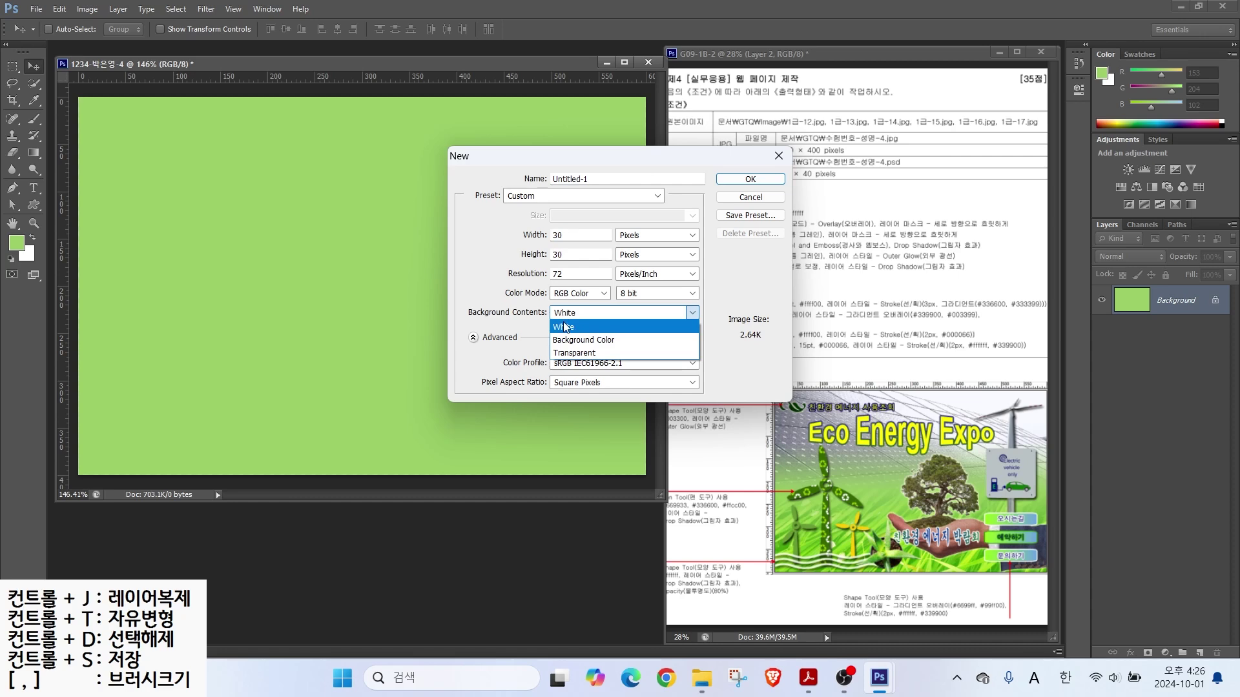
click(566, 353)
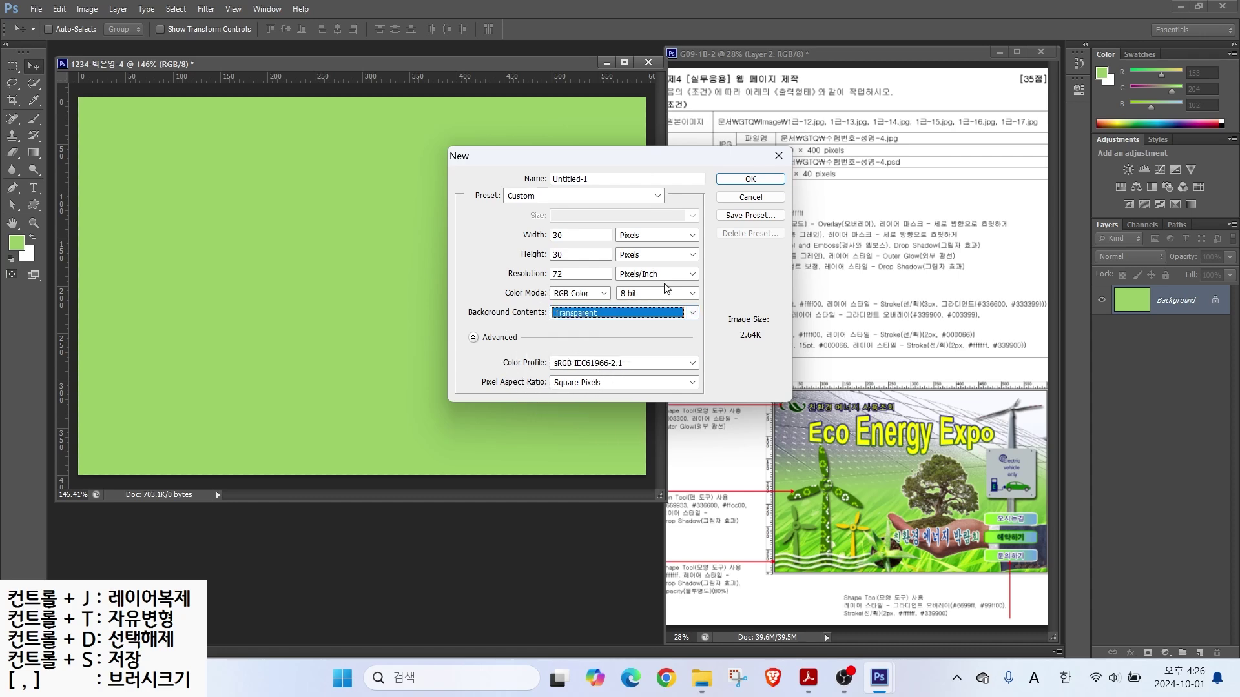
click(748, 180)
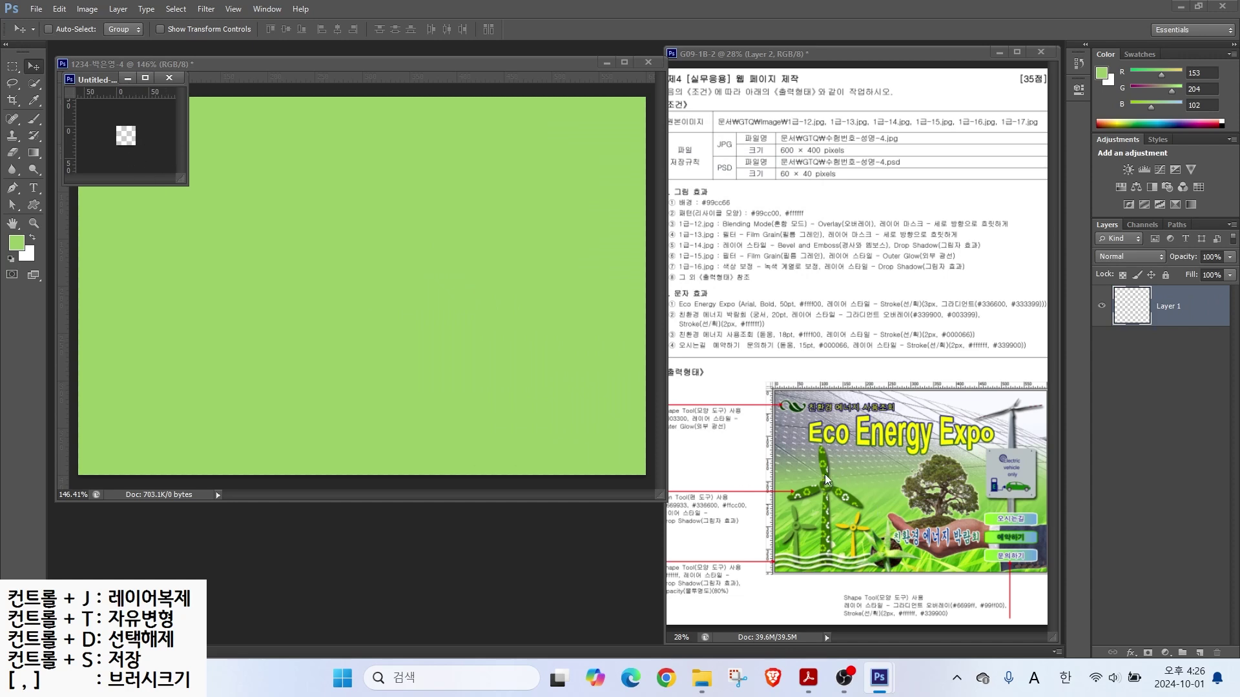
Step: Draw a roughly 14 px recycle-symbol custom shape at the top left, filled #99cc00
drag(182, 183, 544, 506)
scroll(360, 359, up, 3)
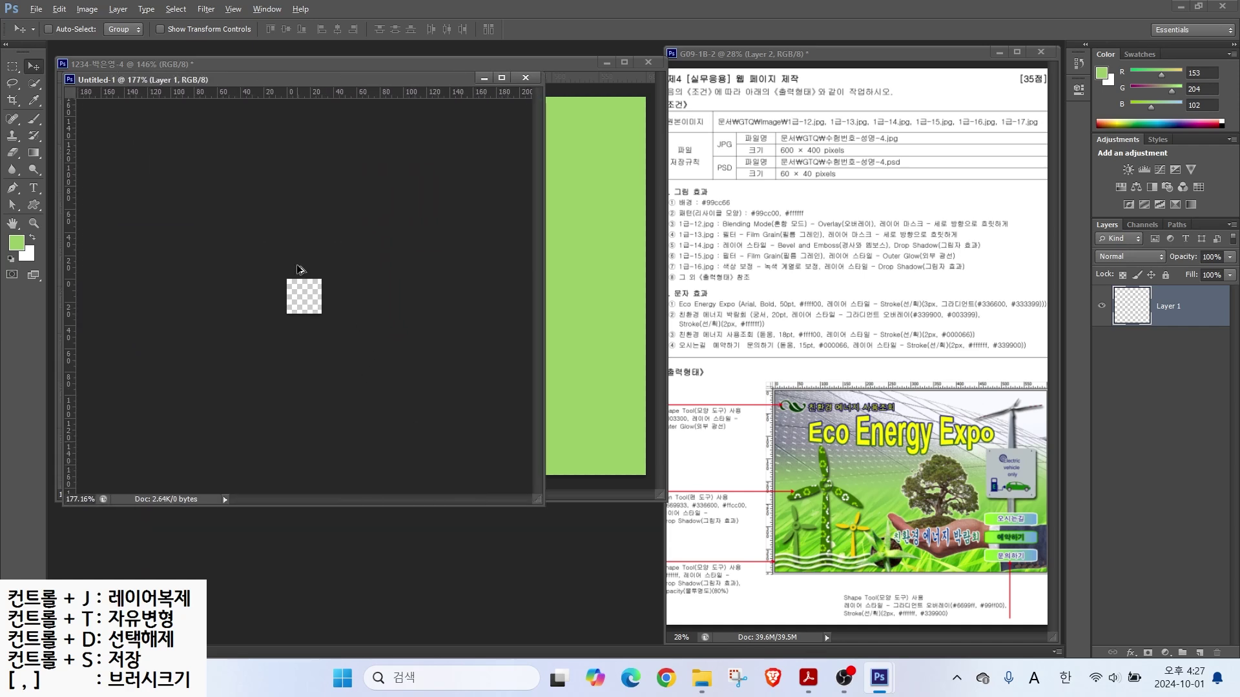
scroll(299, 269, up, 5)
click(34, 205)
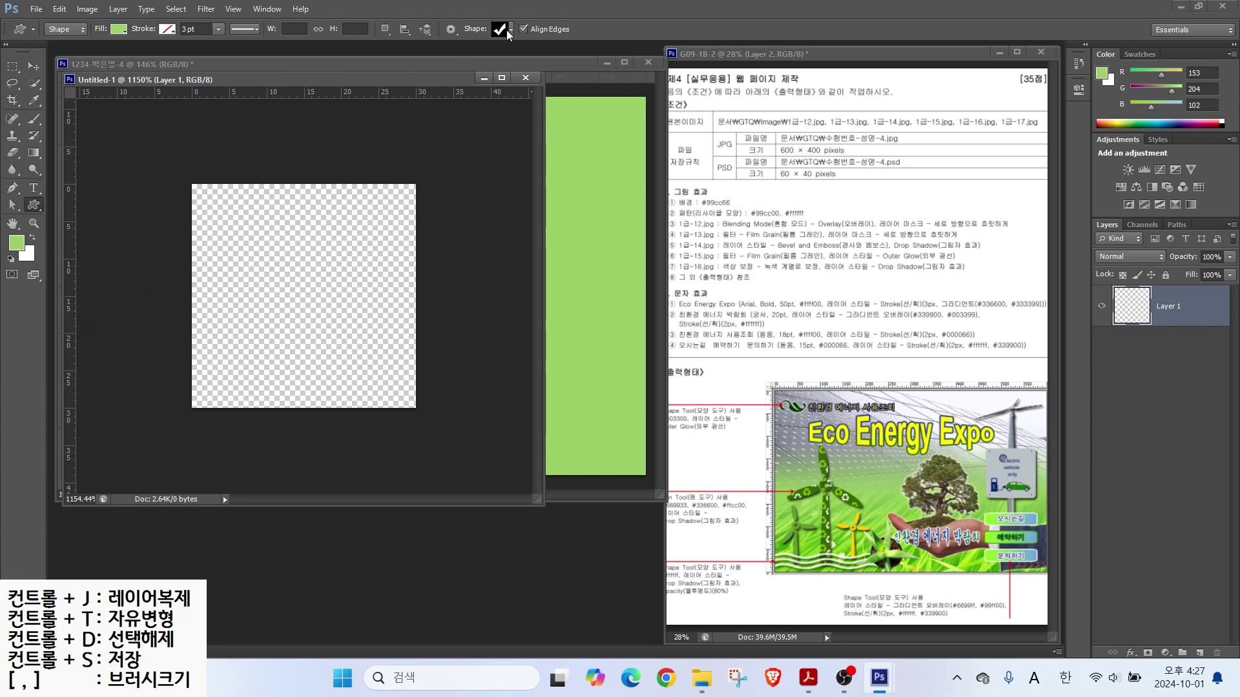
click(509, 29)
scroll(649, 481, down, 2)
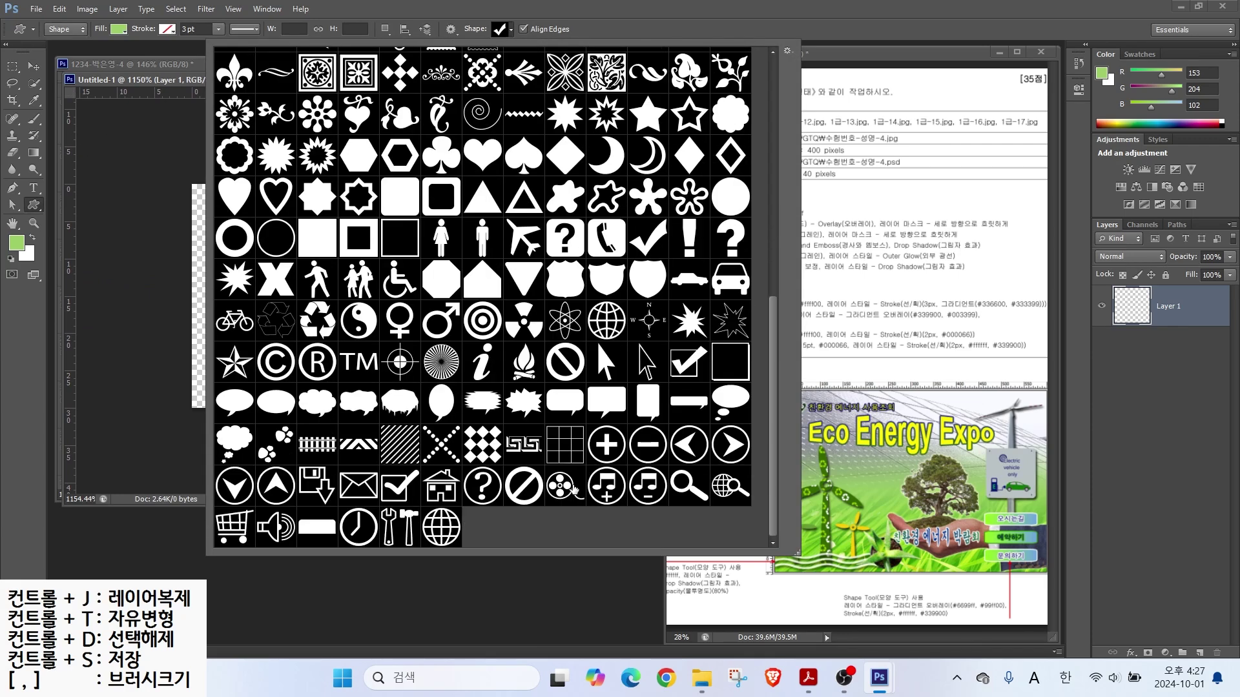
double_click(317, 320)
drag(224, 213, 321, 301)
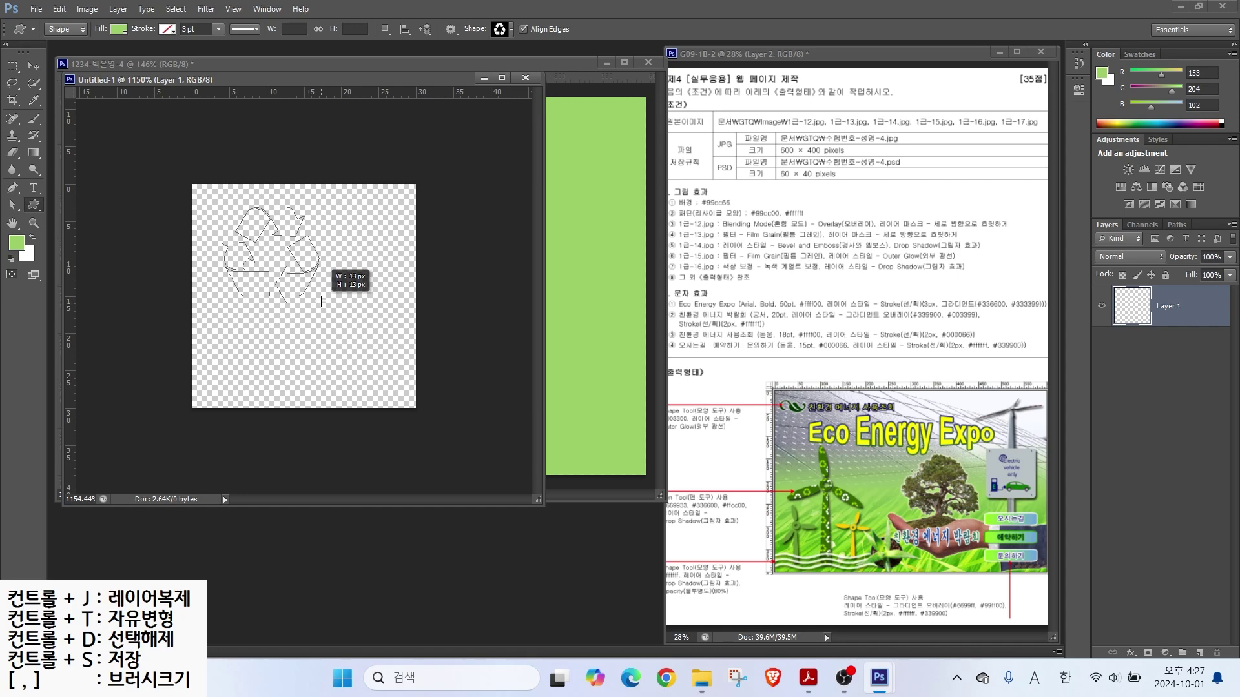
drag(321, 300, 328, 310)
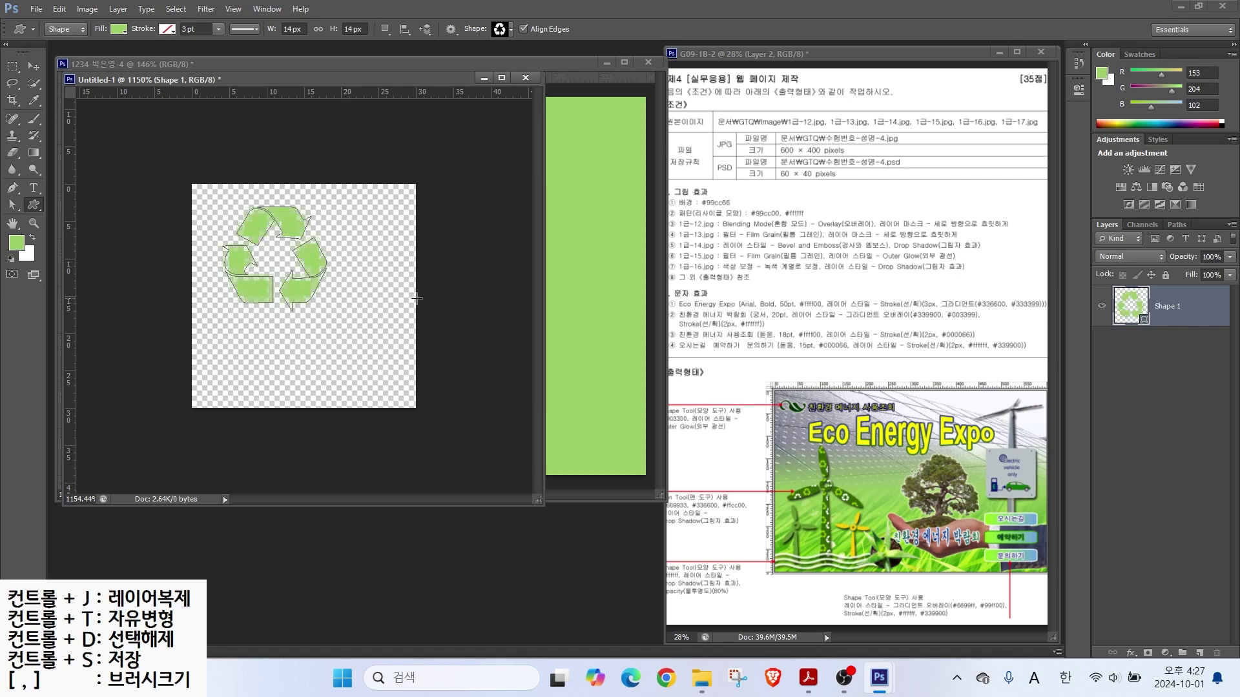
double_click(1124, 313)
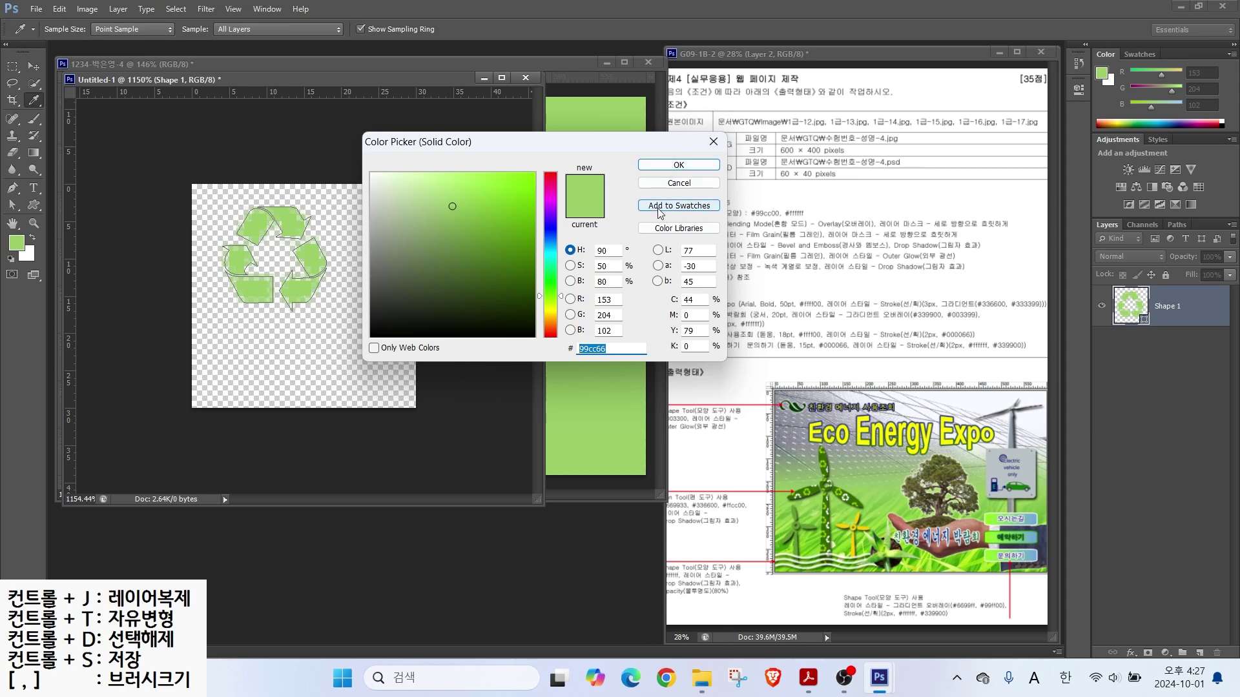
text(99cc00)
key(Return)
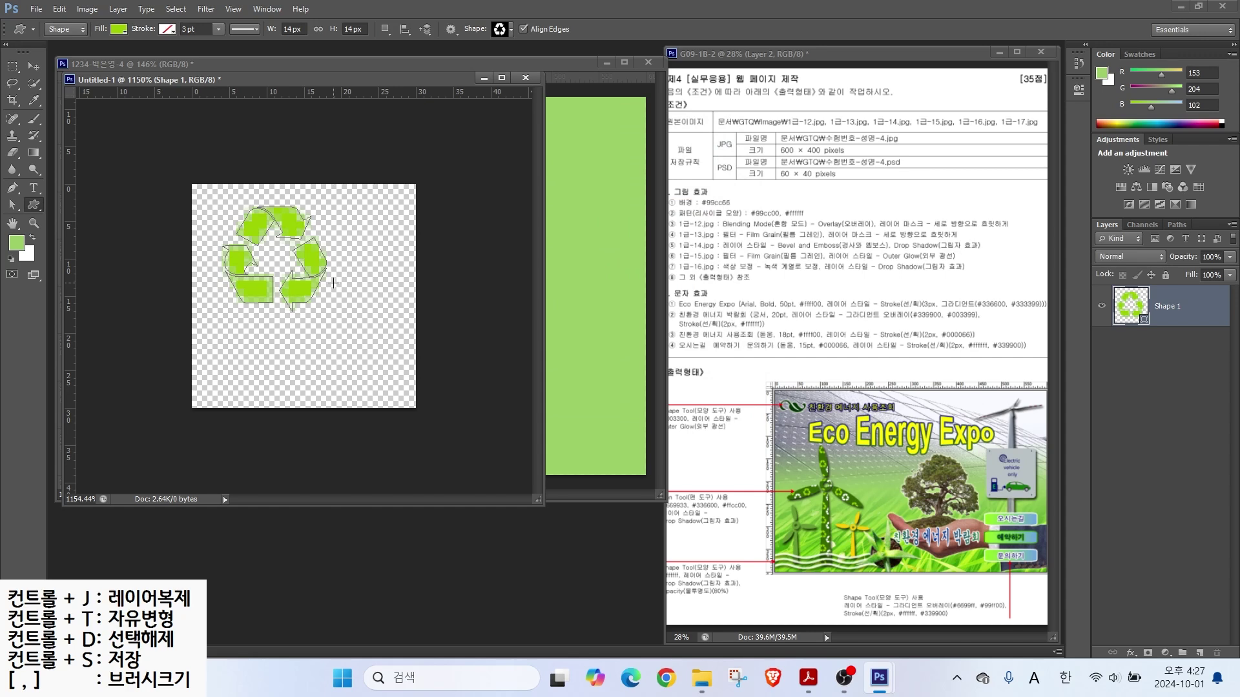
Step: Duplicate the recycle shape, offset the copy 10 px right and down, and fill it white
key(ctrl+j)
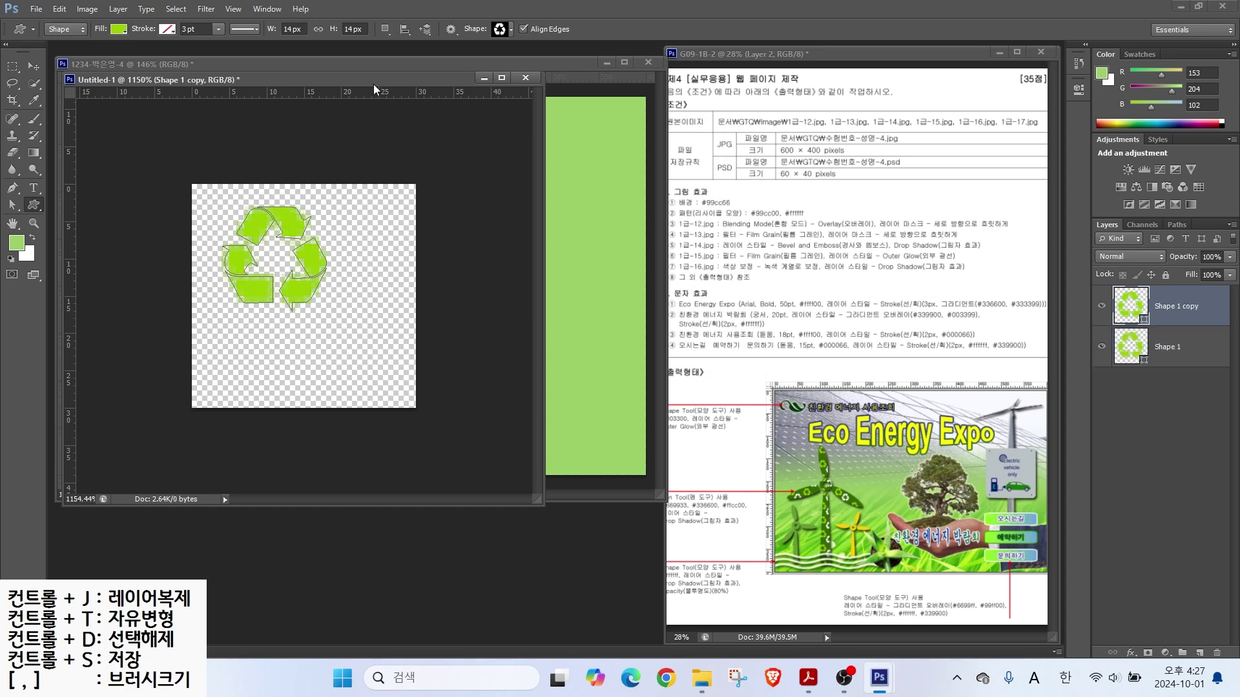
click(36, 67)
drag(298, 297, 371, 366)
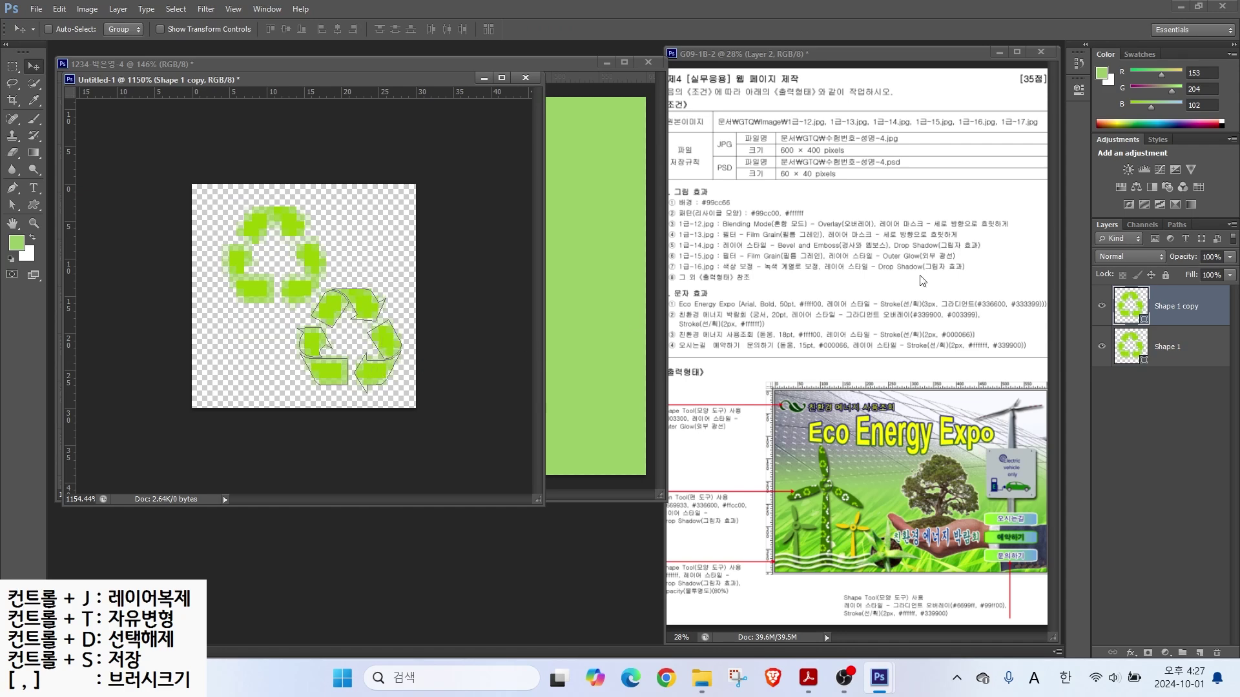
double_click(1128, 316)
click(372, 173)
click(659, 166)
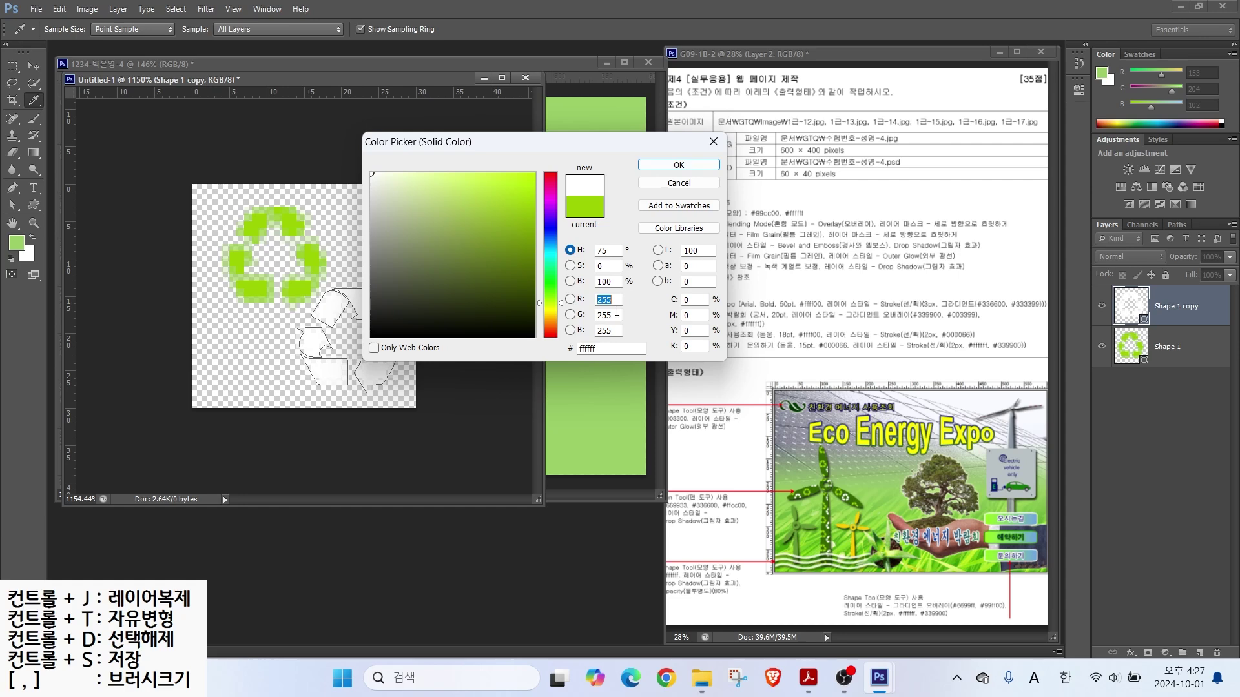
drag(1089, 311, 1018, 263)
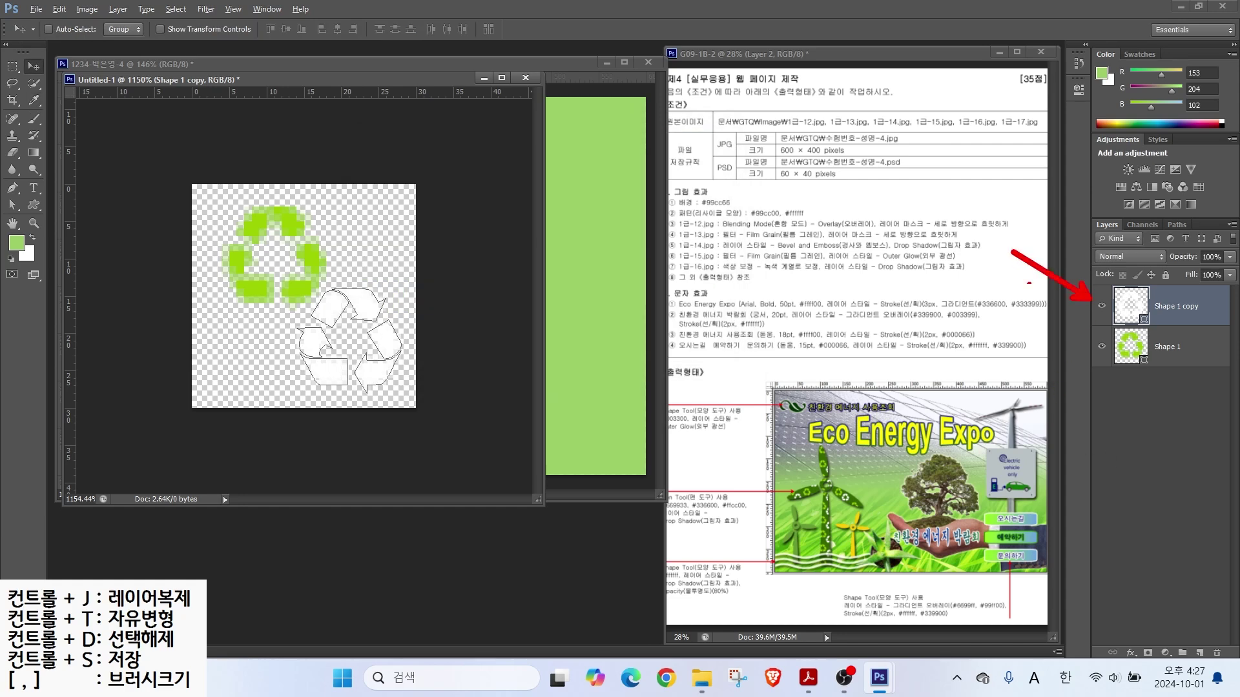
drag(1089, 342, 1034, 373)
click(59, 9)
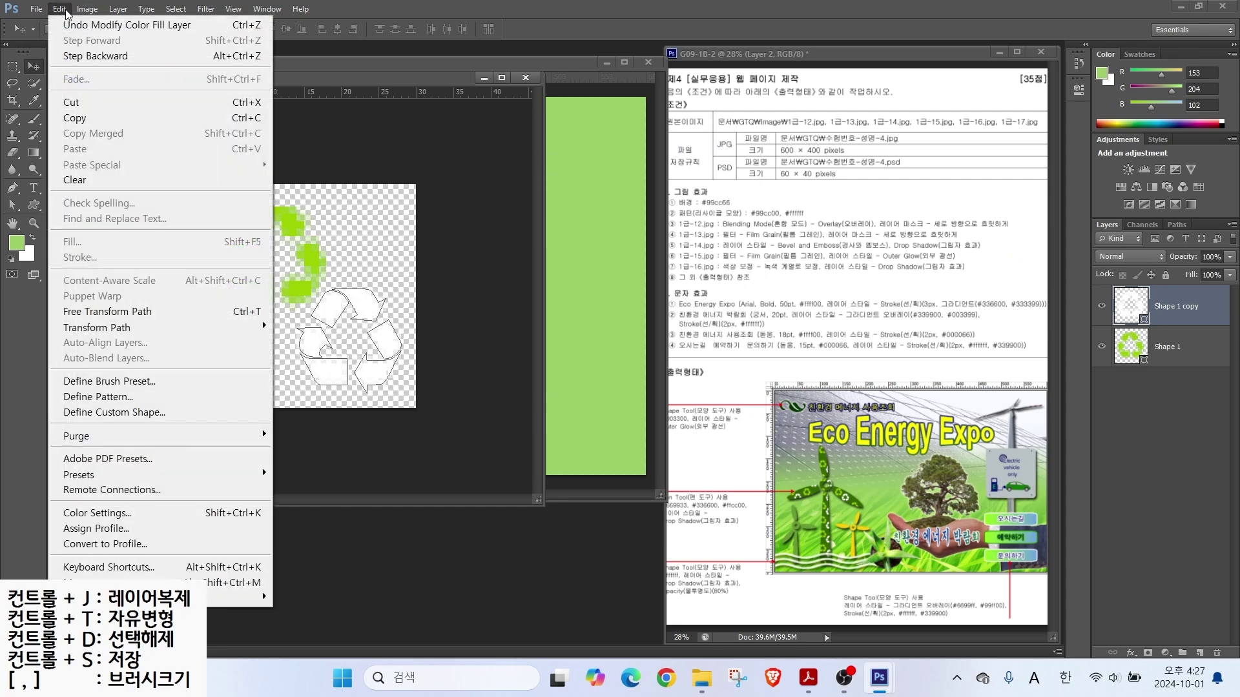
Step: Define the tile as a pattern named 리사이클
click(90, 397)
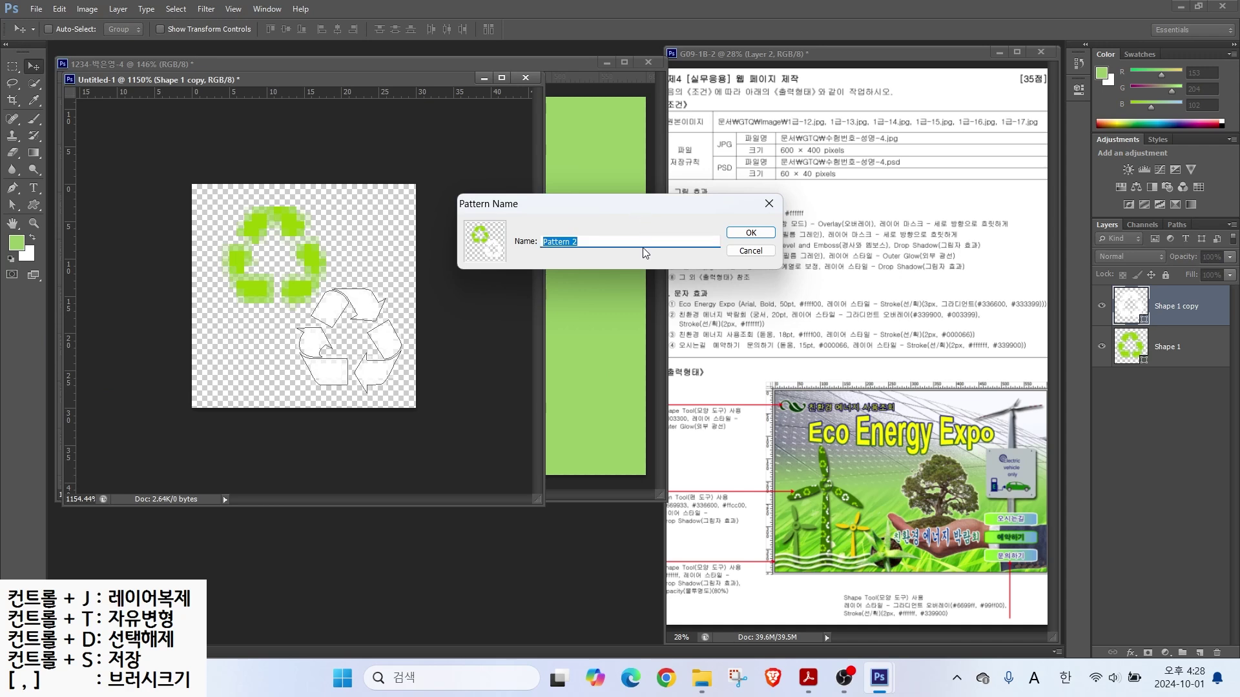
text(f)
key(BackSpace)
key(BackSpace)
key(Hangul)
text(리사이클)
key(Return)
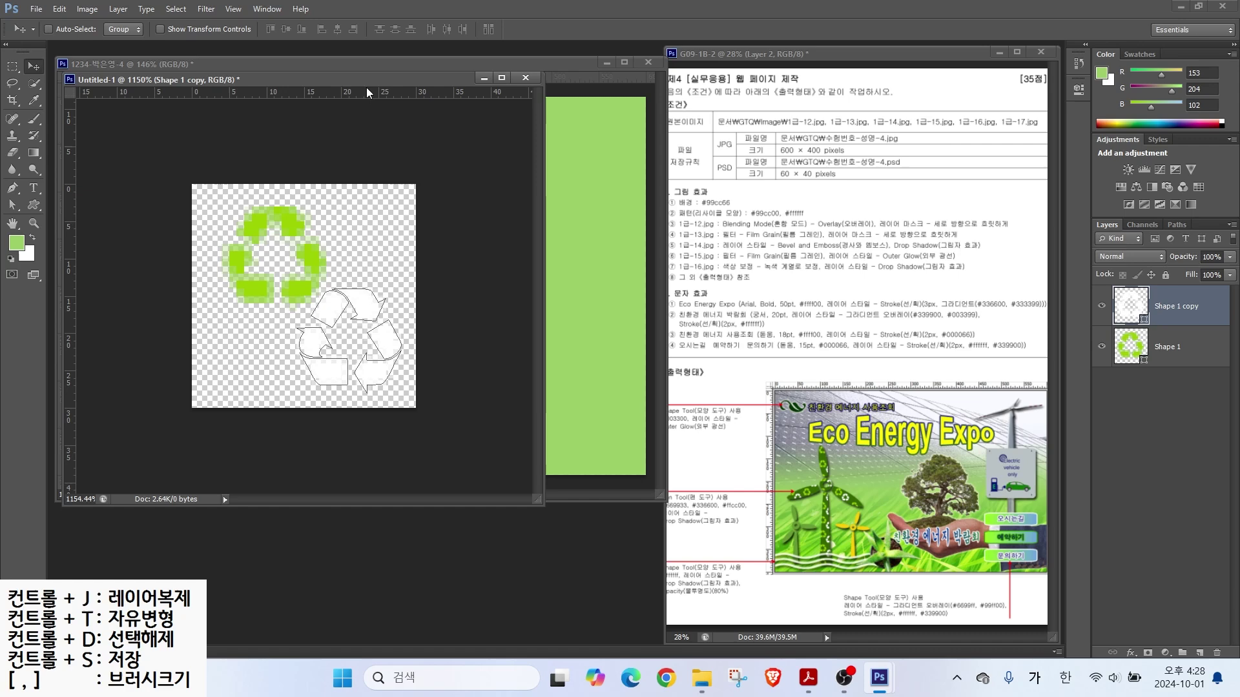
Step: Close the recycle tile document without saving
drag(320, 78, 390, 114)
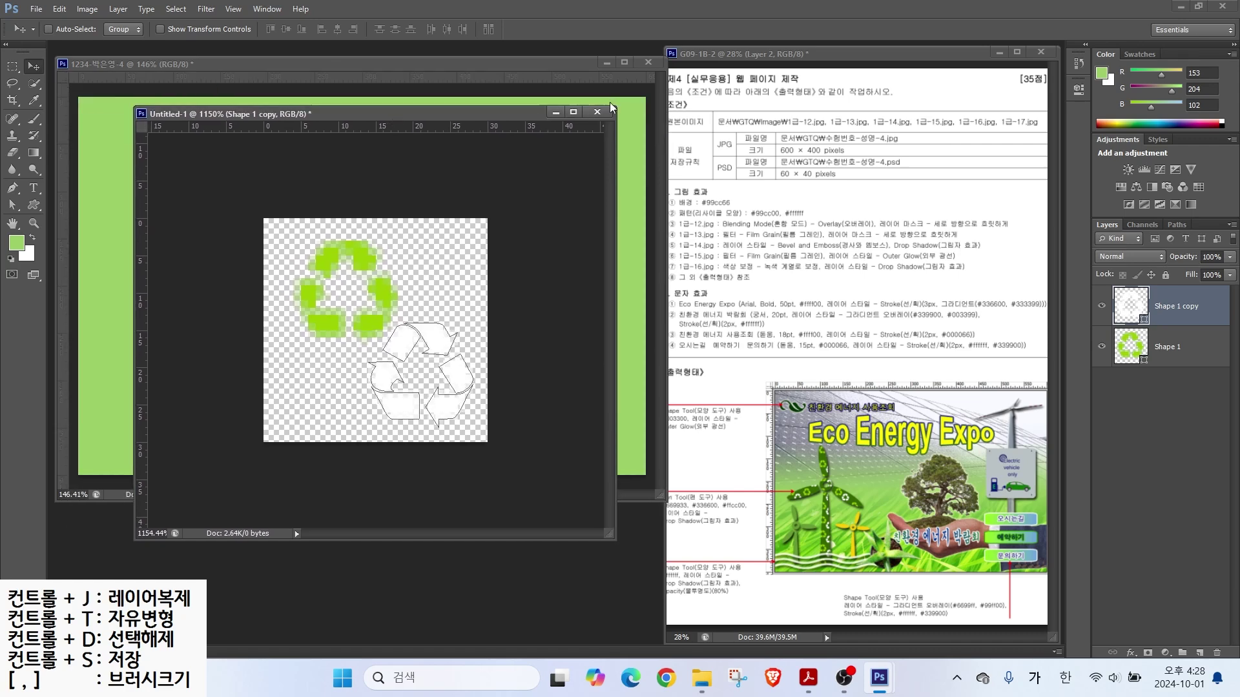
click(597, 114)
click(623, 255)
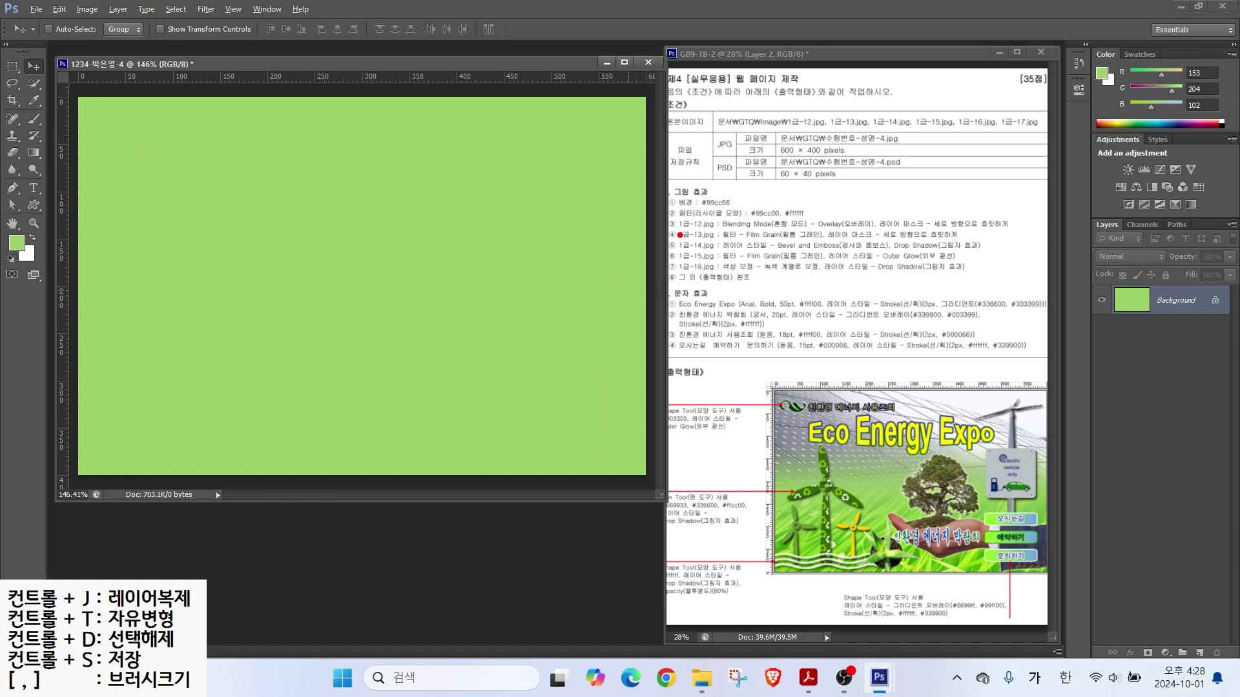
Step: Open the grass photo 1급-12 and move it into the 1234 document to fill the canvas
key(ctrl+o)
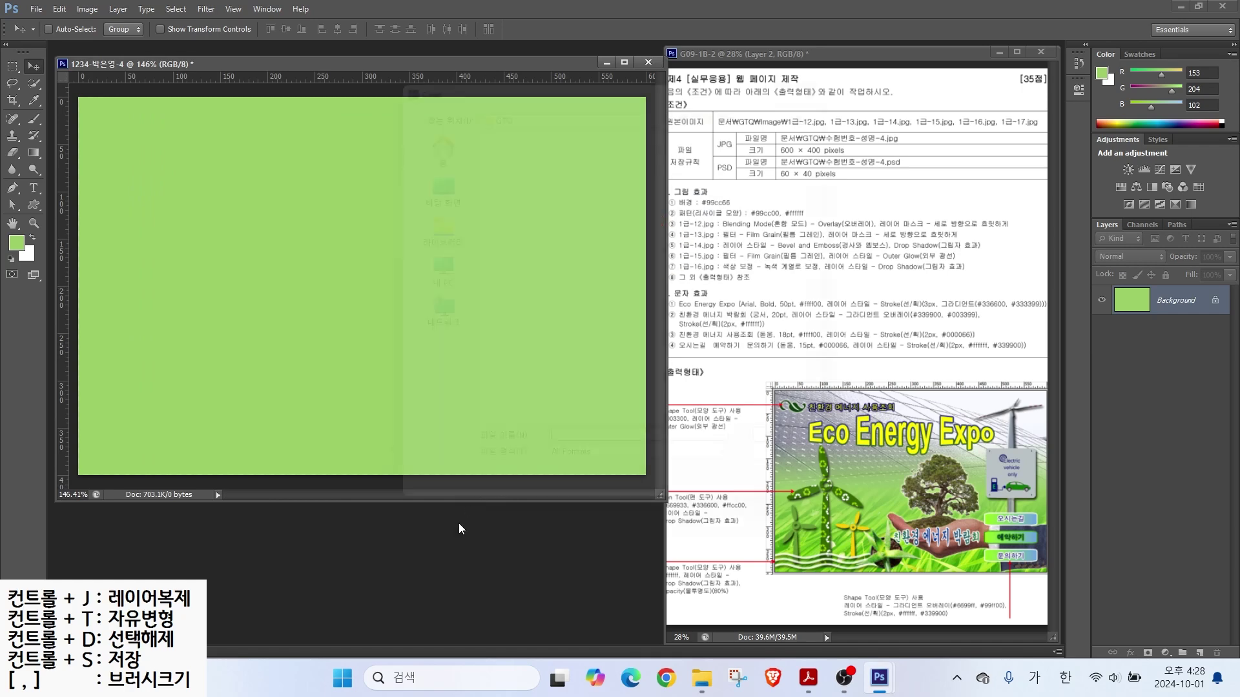
double_click(526, 149)
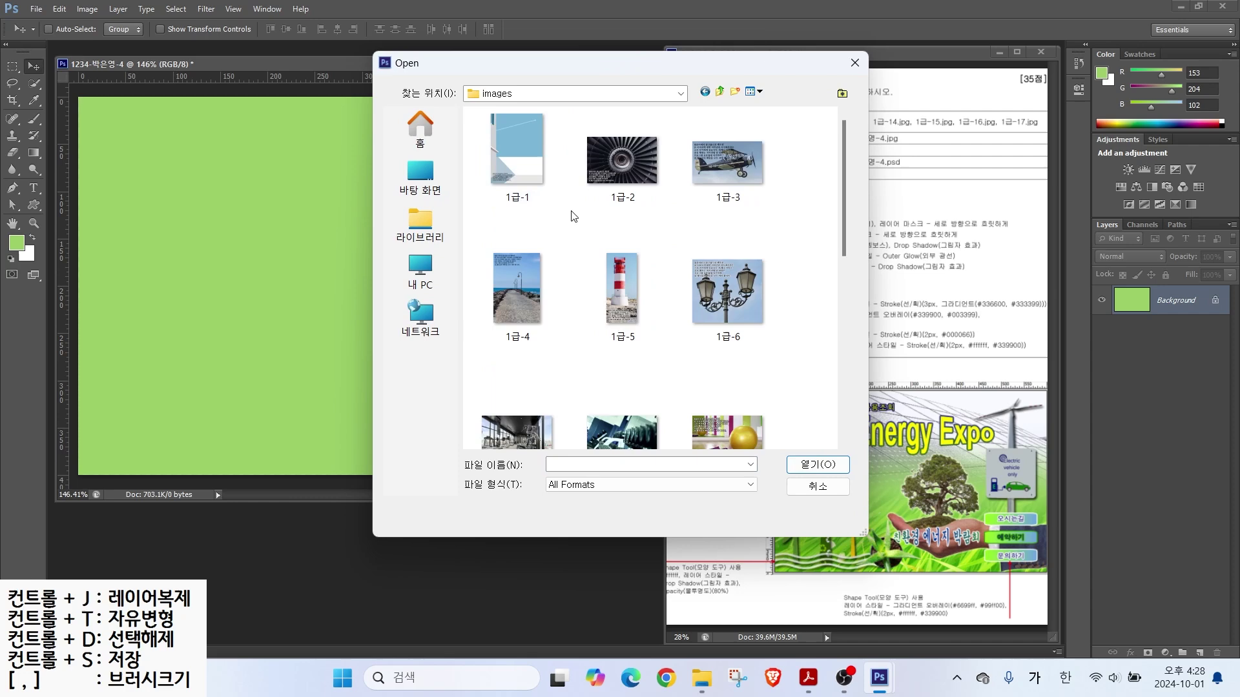
scroll(699, 287, down, 7)
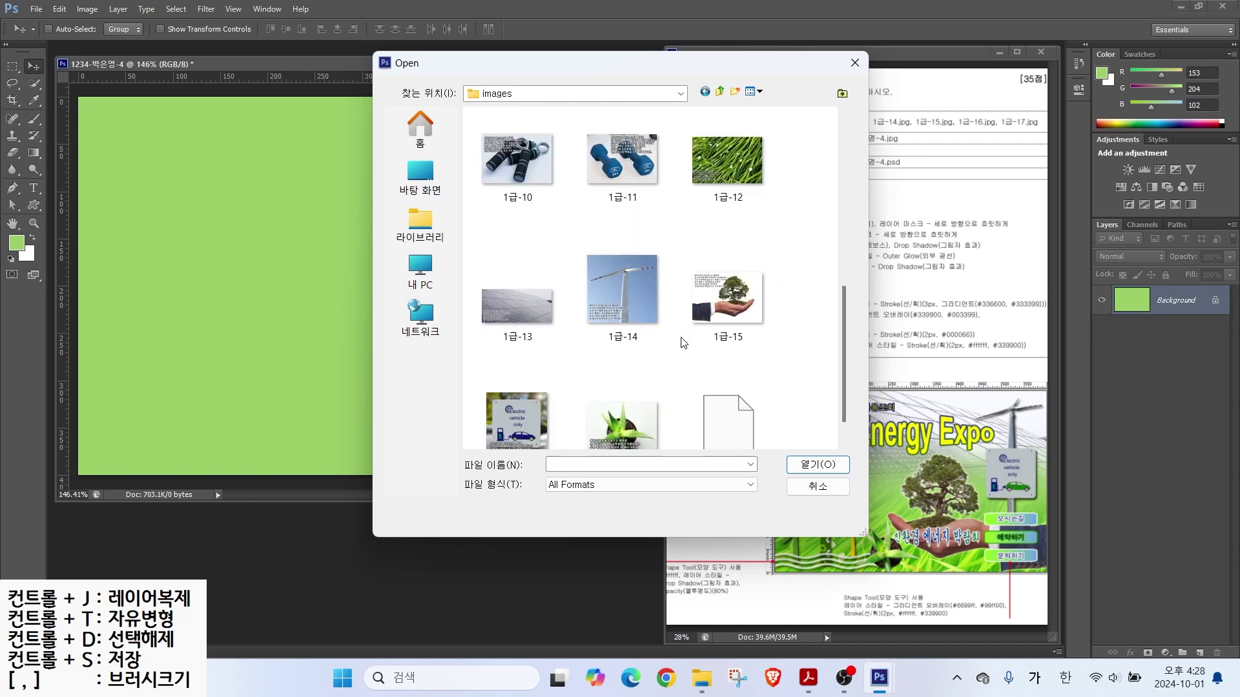
click(728, 159)
click(818, 466)
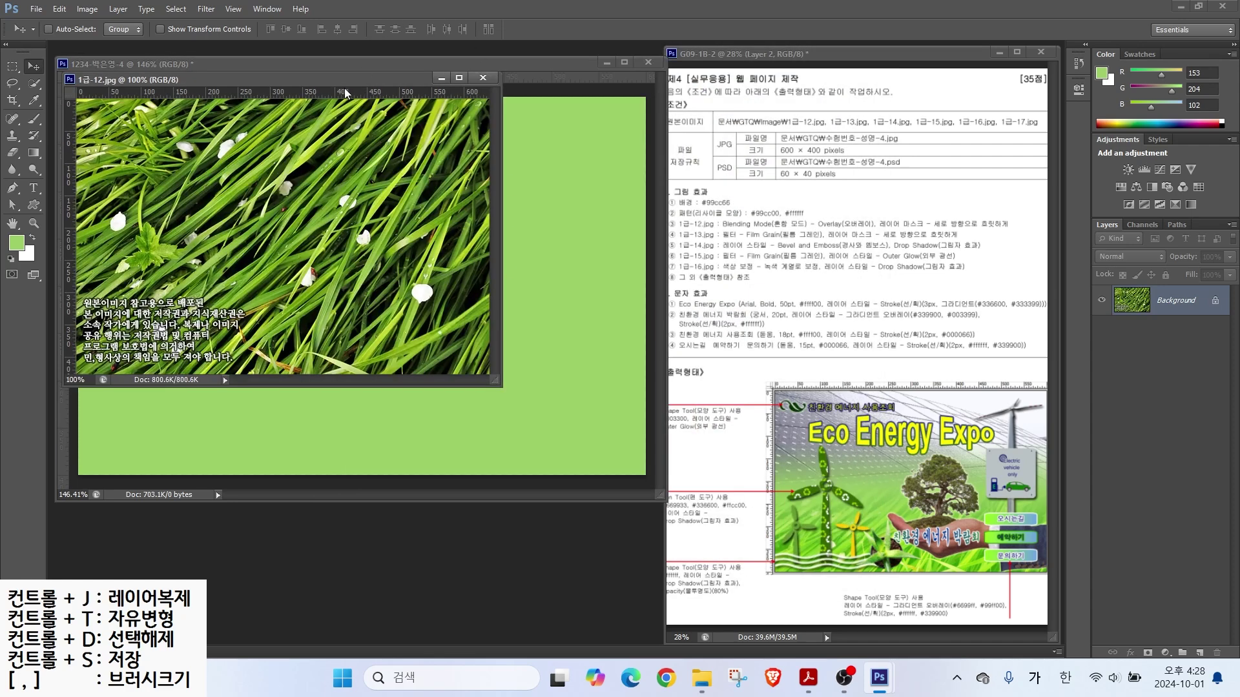
drag(358, 76, 593, 194)
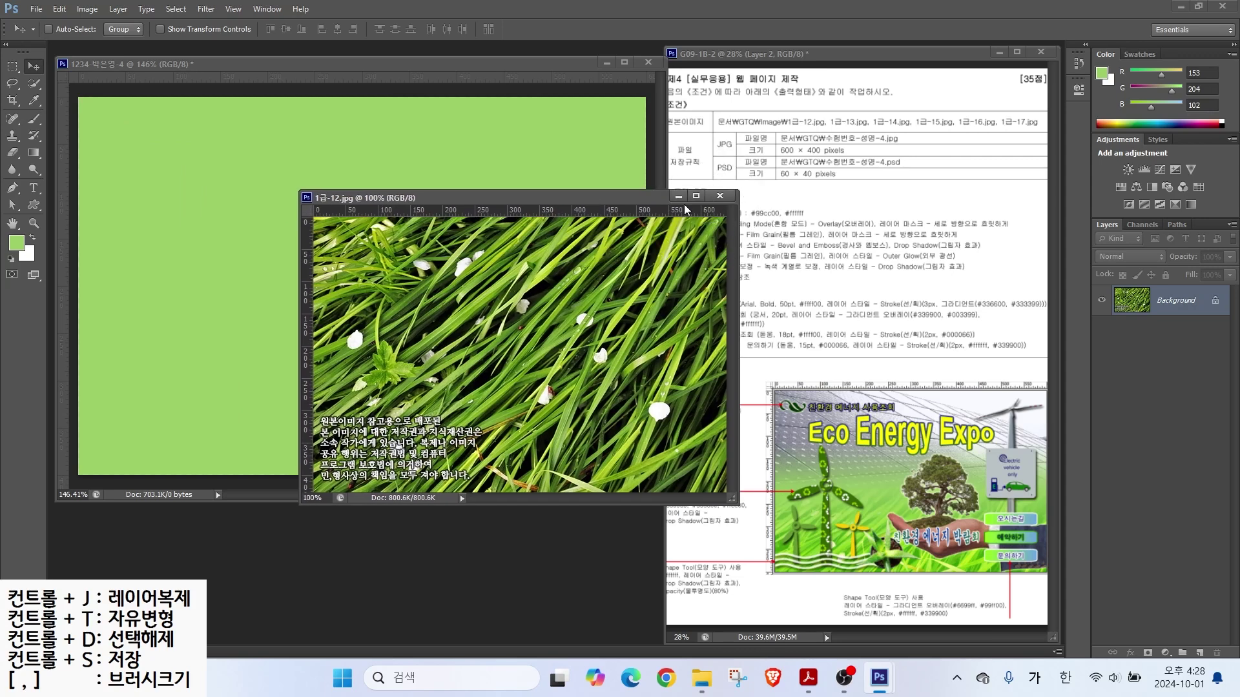
drag(402, 253, 240, 210)
drag(385, 295, 351, 233)
click(719, 196)
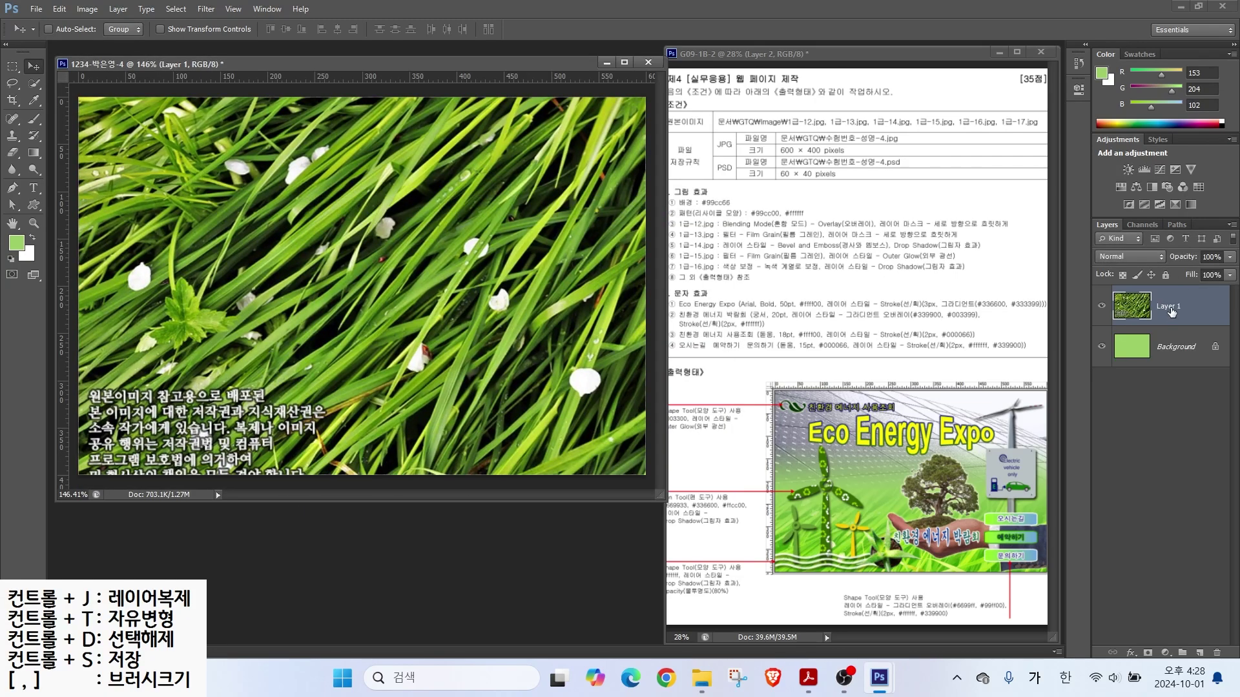
Step: Rename the grass layer to 1-12
double_click(1171, 317)
key(Escape)
double_click(1166, 306)
text(1-12)
key(Return)
drag(728, 228, 832, 229)
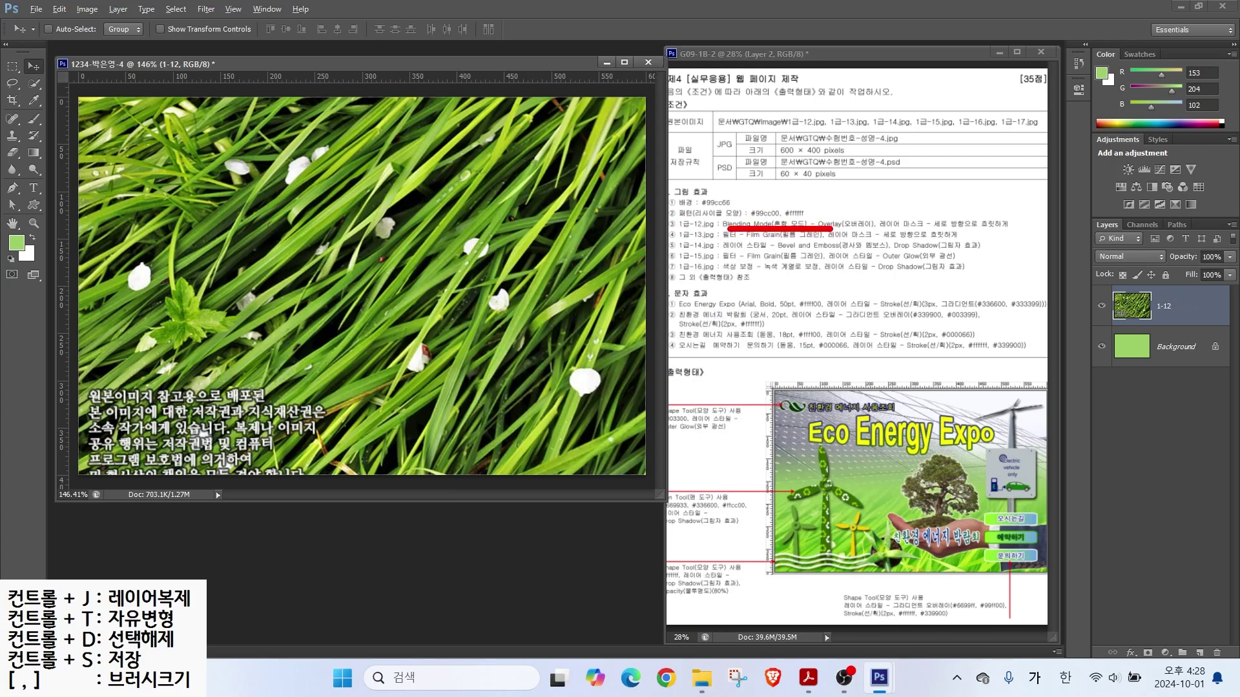
drag(1068, 203, 1235, 281)
drag(1098, 246, 1019, 195)
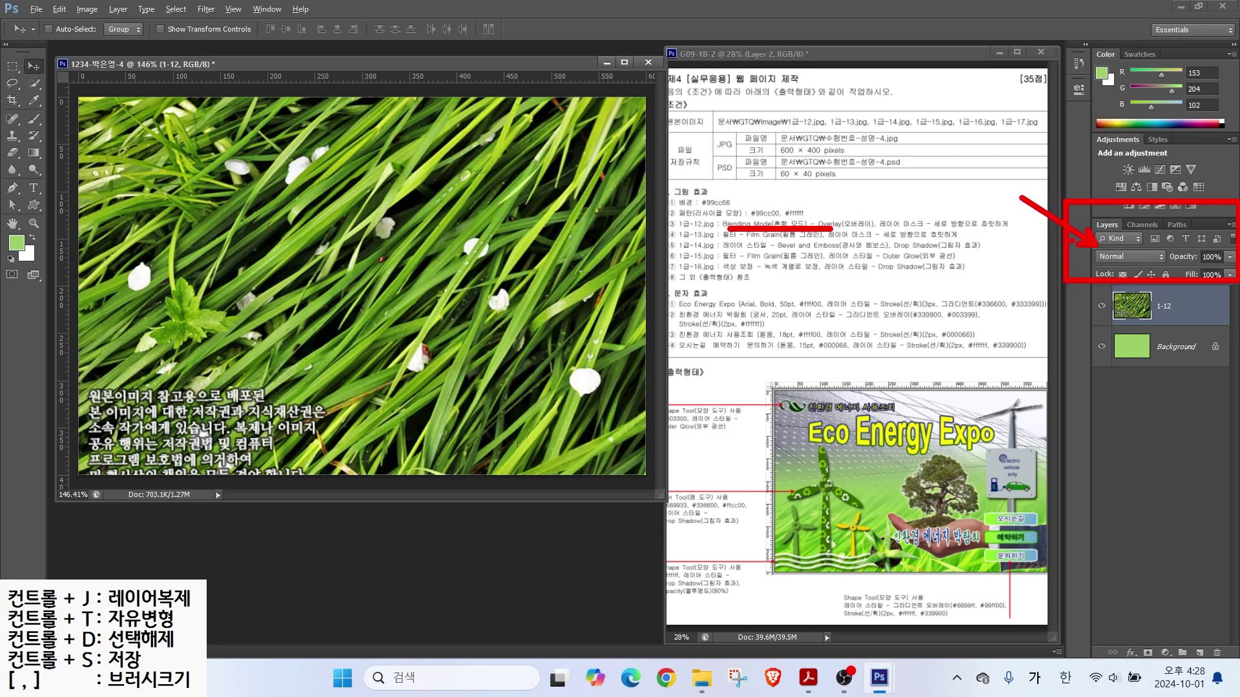
drag(1086, 263, 1173, 264)
Step: Set the 1-12 grass layer's blend mode to Overlay
key(Escape)
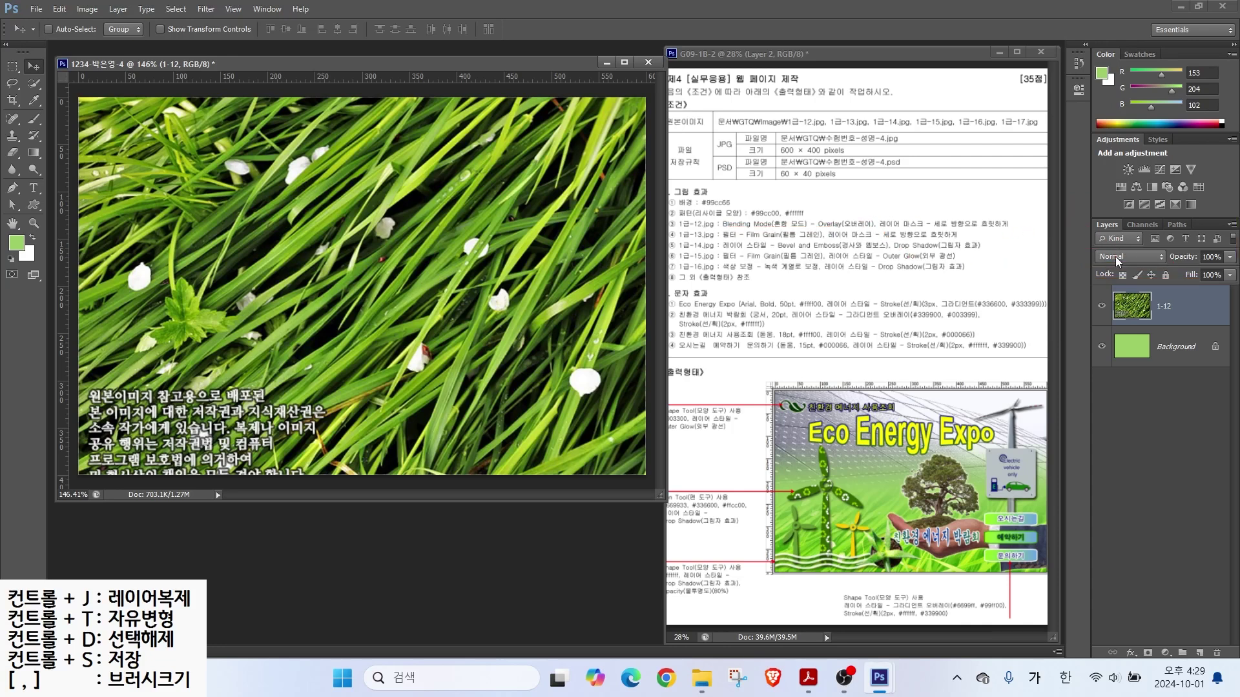
click(1114, 257)
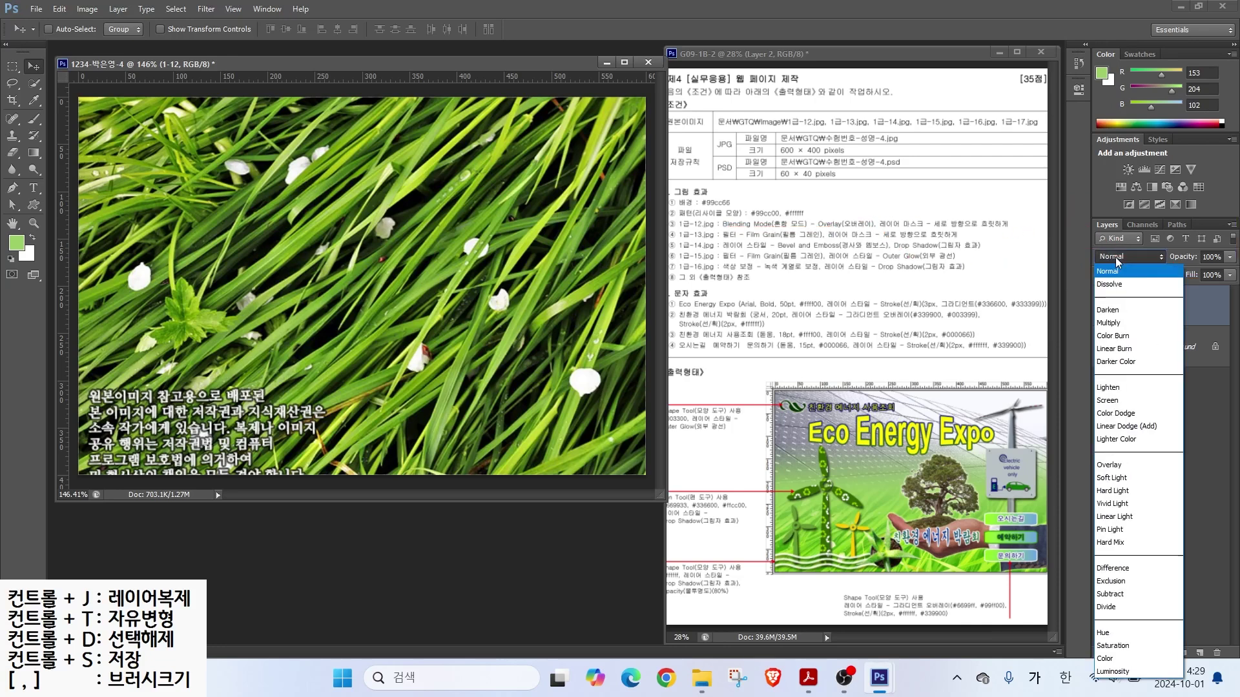
click(1110, 465)
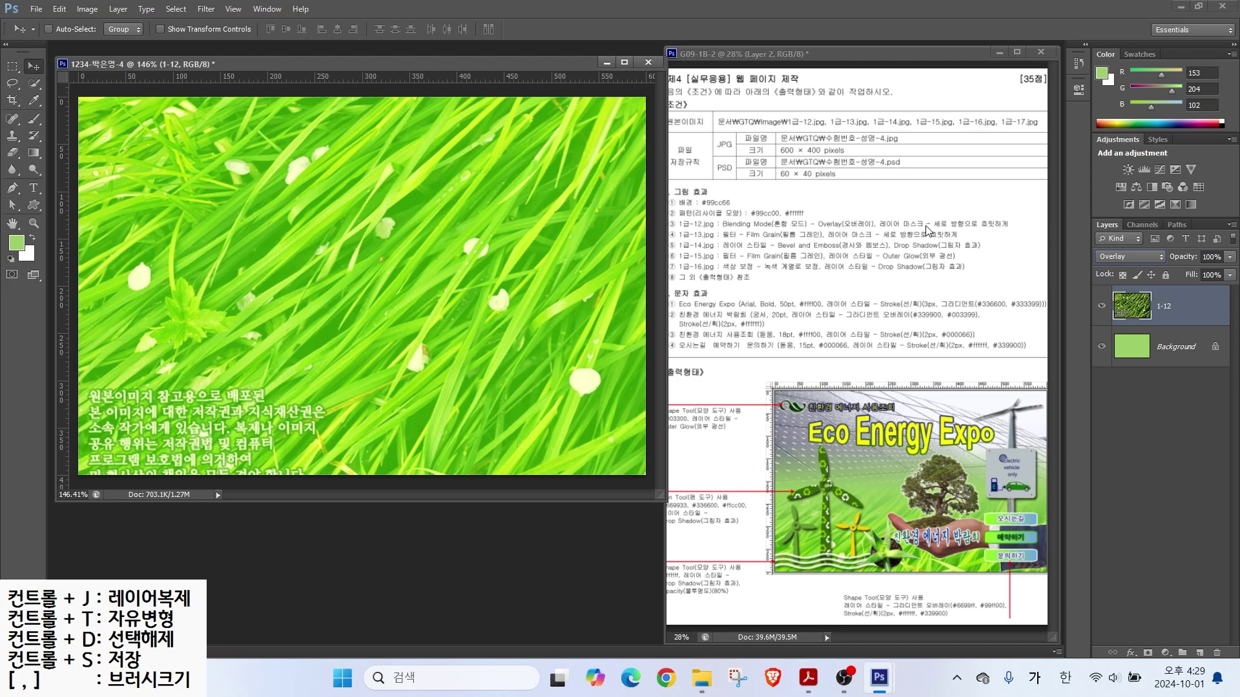
Step: Add a layer mask to the 1-12 grass layer
drag(880, 227, 1006, 227)
mouse_move(898, 539)
mouse_down()
mouse_move(888, 513)
mouse_move(855, 565)
mouse_up()
drag(855, 469, 867, 437)
click(1147, 652)
drag(1170, 314, 1173, 312)
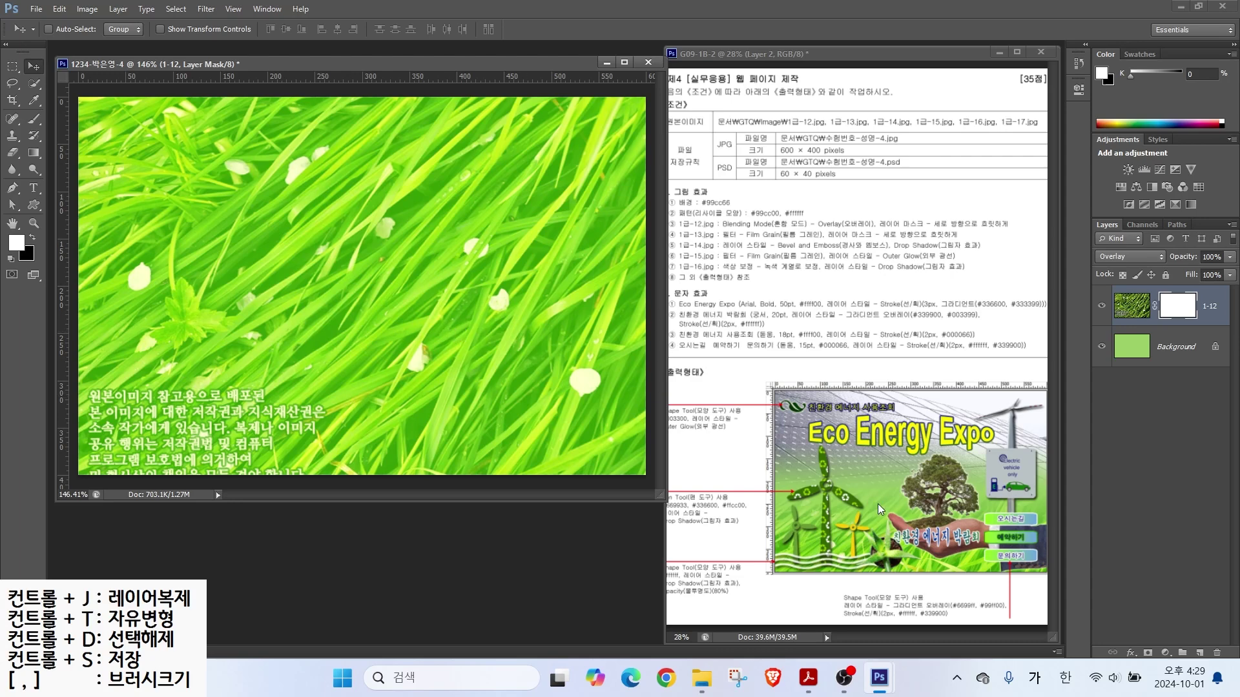
Step: Select the Gradient tool and review its gradient presets
click(35, 153)
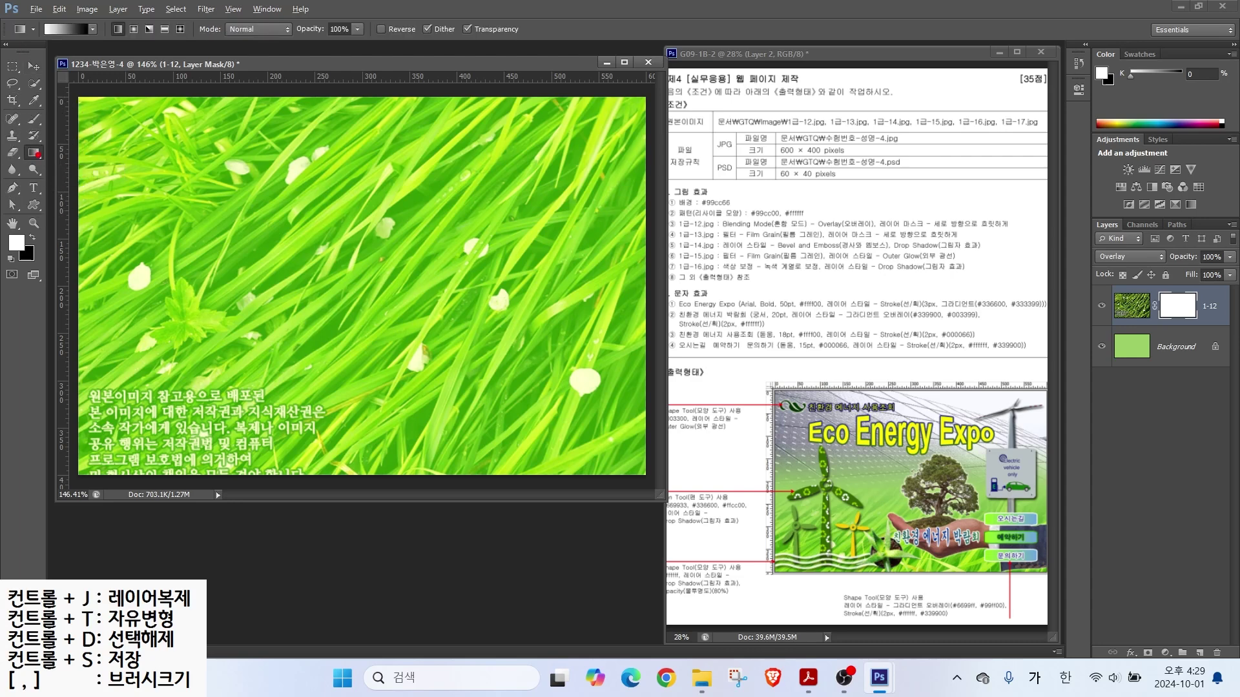
mouse_move(1170, 292)
mouse_down()
mouse_move(1144, 287)
mouse_move(1145, 311)
mouse_move(1182, 322)
mouse_up()
mouse_move(46, 137)
mouse_down()
mouse_move(36, 169)
mouse_move(21, 142)
mouse_move(55, 152)
mouse_up()
drag(19, 10, 123, 58)
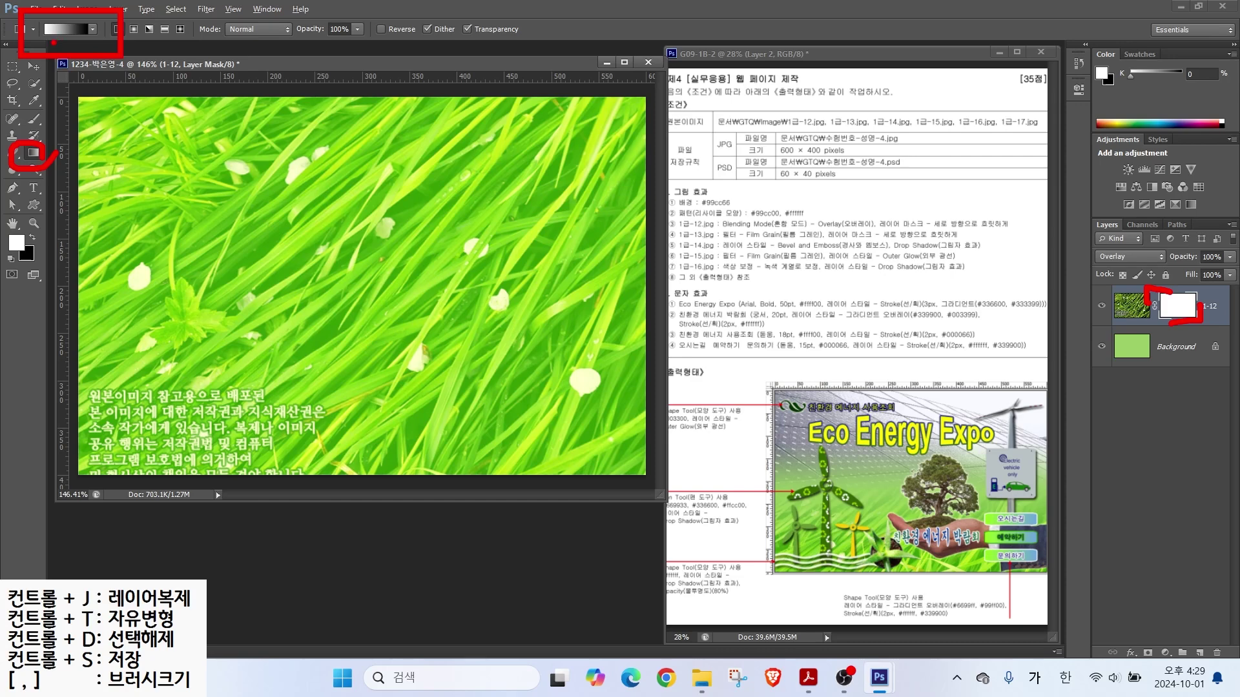
key(Escape)
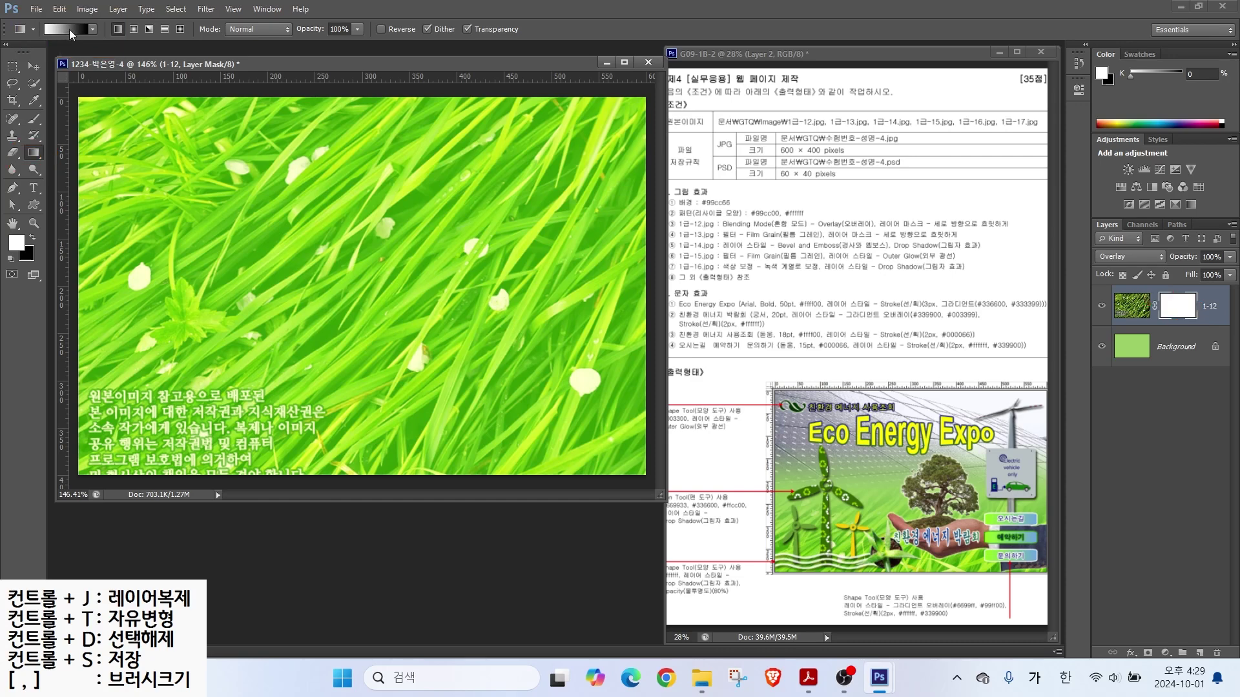
click(68, 30)
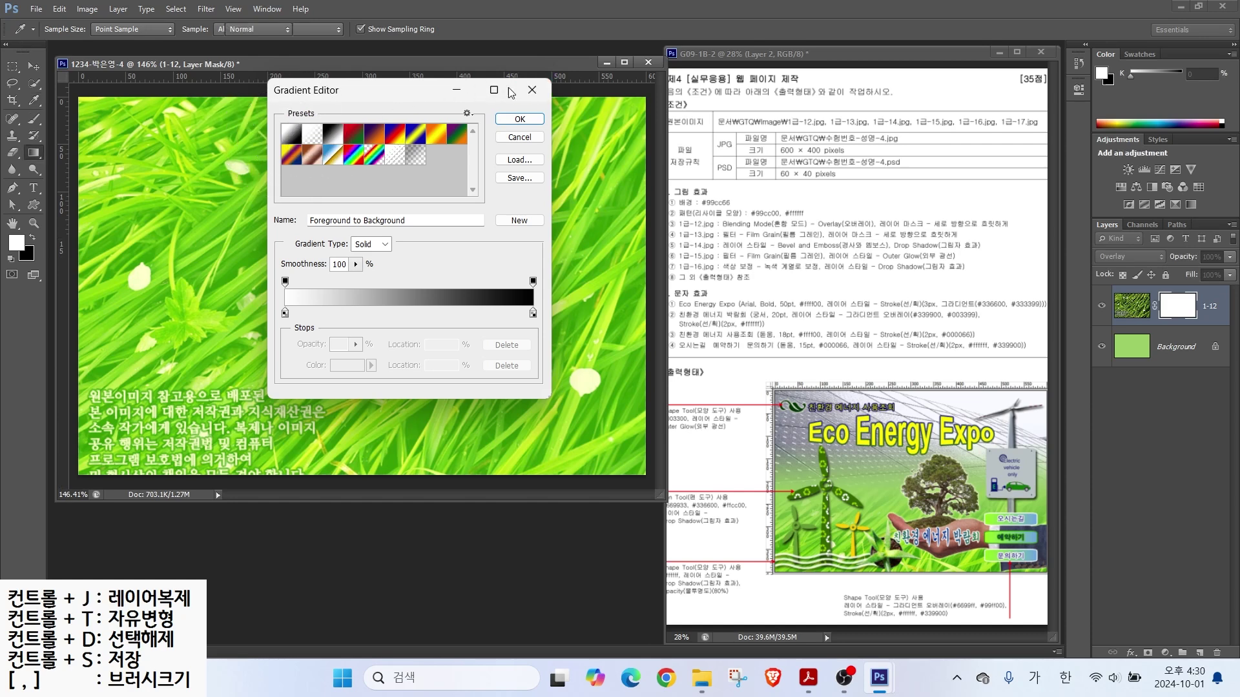
click(532, 90)
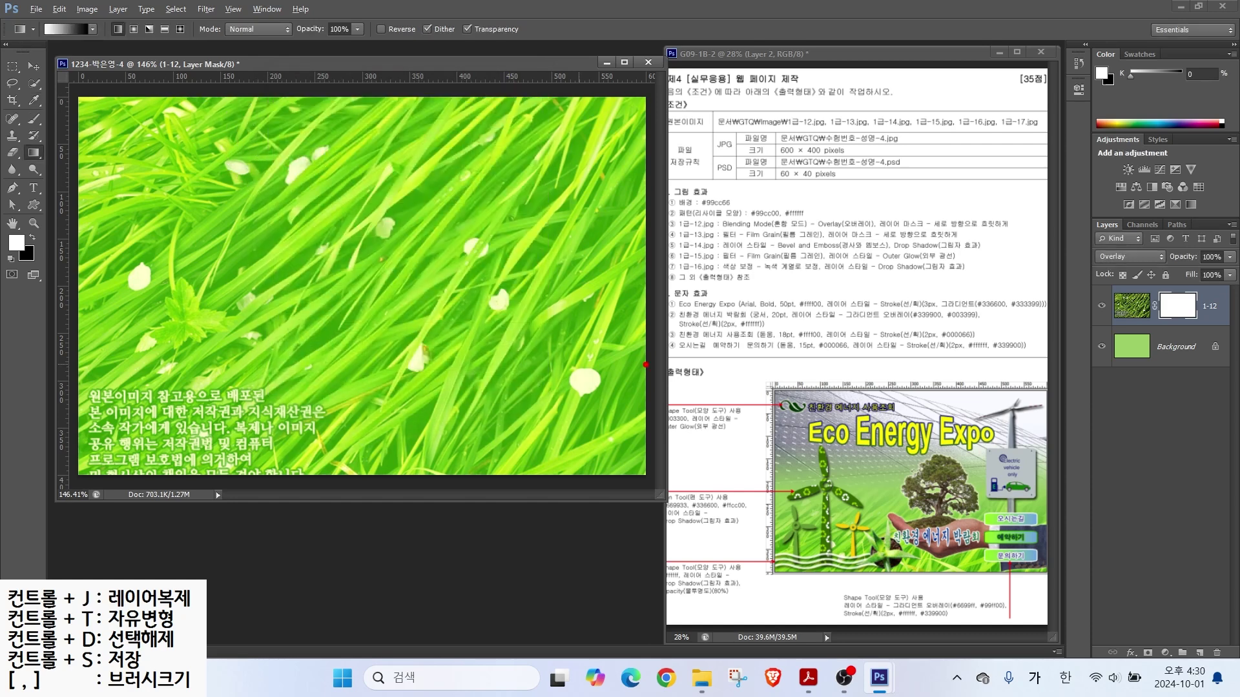
Step: Drag a bottom-to-top gradient on the 1-12 mask, fading the grass top into green
mouse_move(516, 138)
mouse_down()
mouse_move(512, 332)
mouse_move(496, 379)
mouse_move(508, 413)
mouse_up()
drag(498, 175, 519, 139)
mouse_move(531, 143)
mouse_down()
mouse_move(520, 138)
mouse_move(530, 192)
mouse_up()
mouse_move(366, 444)
mouse_down()
mouse_move(360, 346)
mouse_move(356, 454)
mouse_up()
drag(259, 391, 339, 386)
mouse_move(283, 358)
mouse_down()
mouse_move(286, 408)
mouse_move(343, 411)
mouse_up()
drag(339, 387, 339, 414)
drag(334, 419, 341, 443)
drag(368, 394, 363, 447)
drag(337, 125, 263, 180)
drag(278, 134, 315, 171)
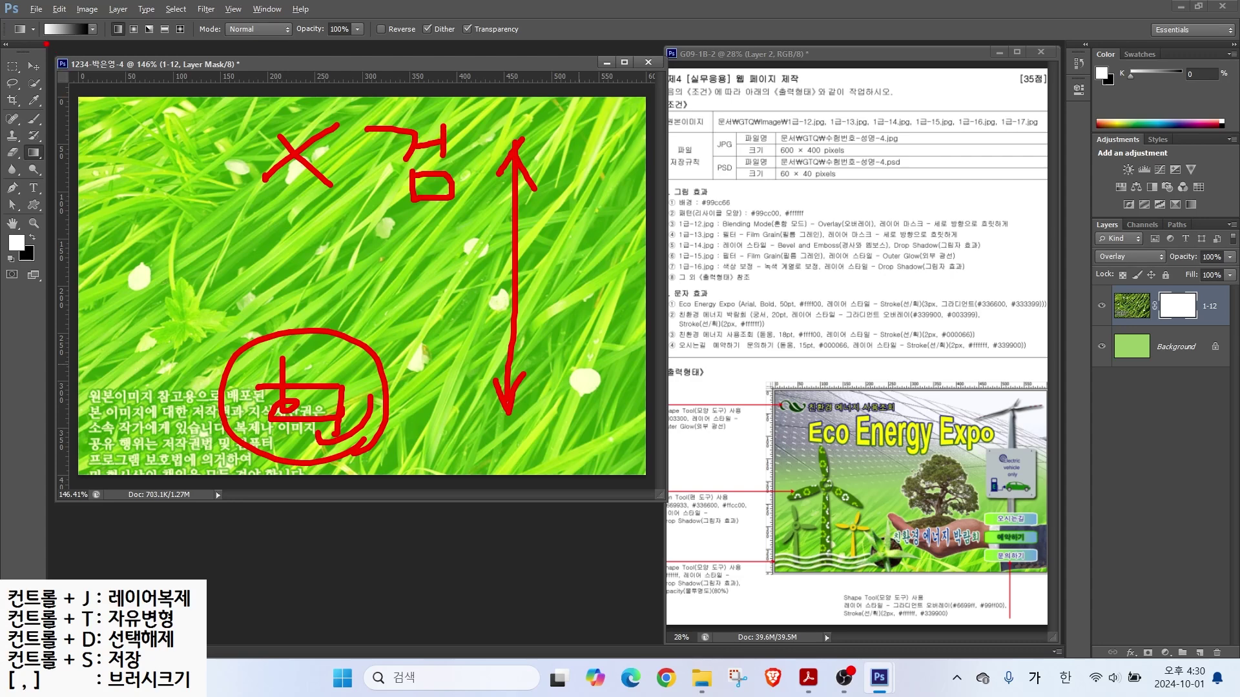
drag(18, 92, 47, 41)
mouse_move(147, 391)
mouse_down()
mouse_move(122, 381)
mouse_move(138, 351)
mouse_move(135, 201)
mouse_up()
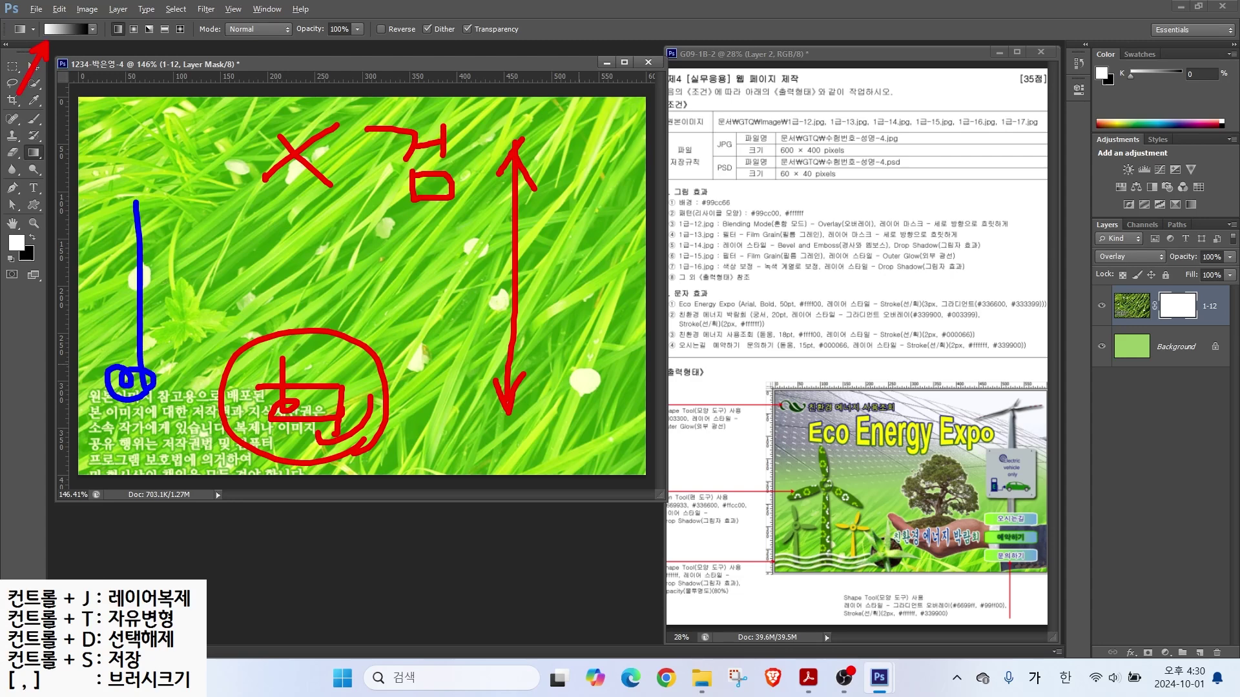
key(Escape)
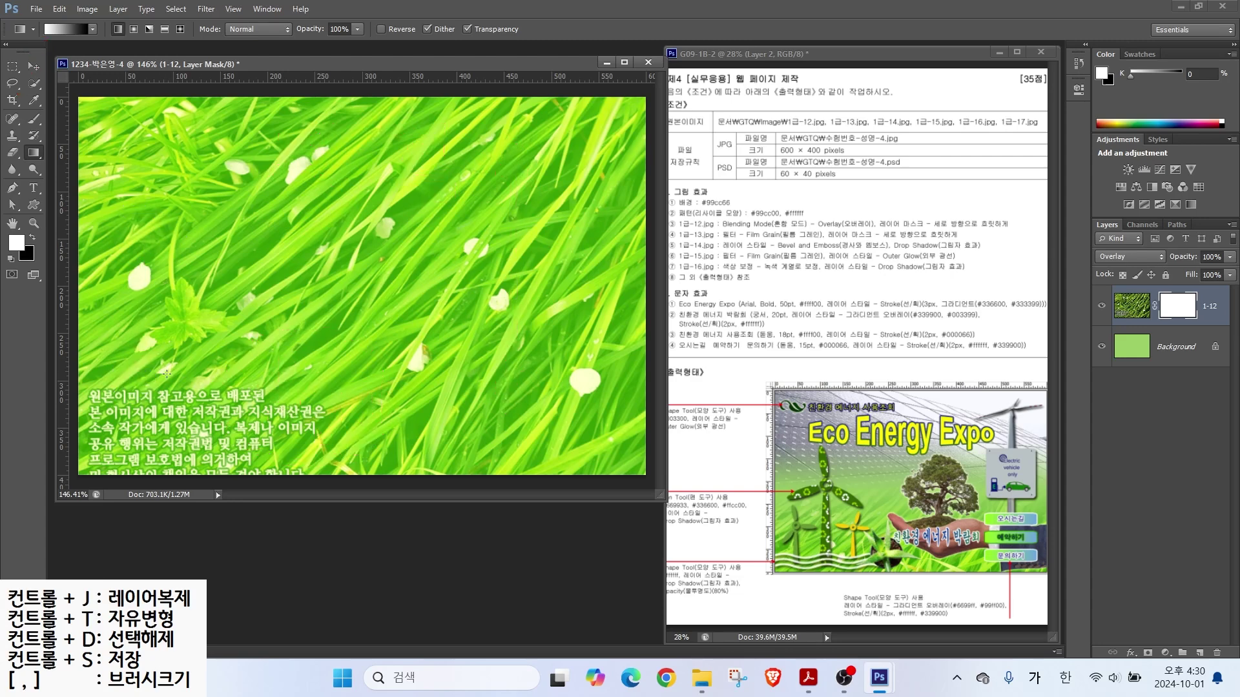
drag(169, 389, 170, 158)
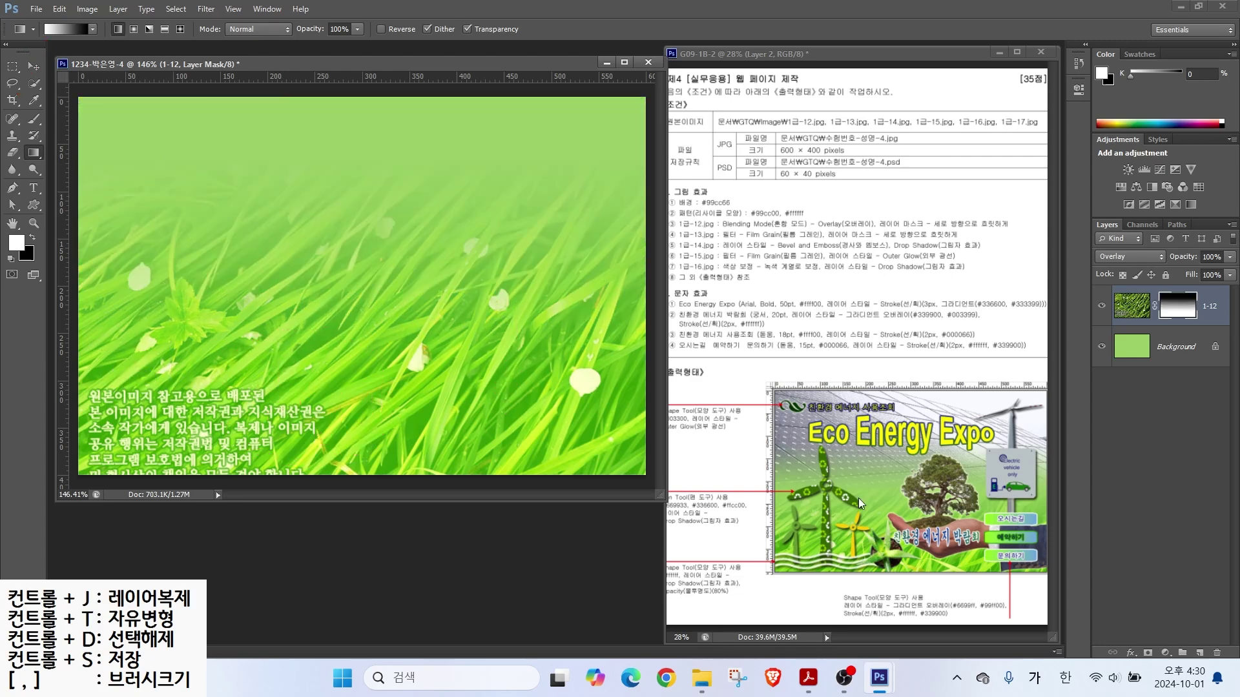
drag(296, 202, 288, 228)
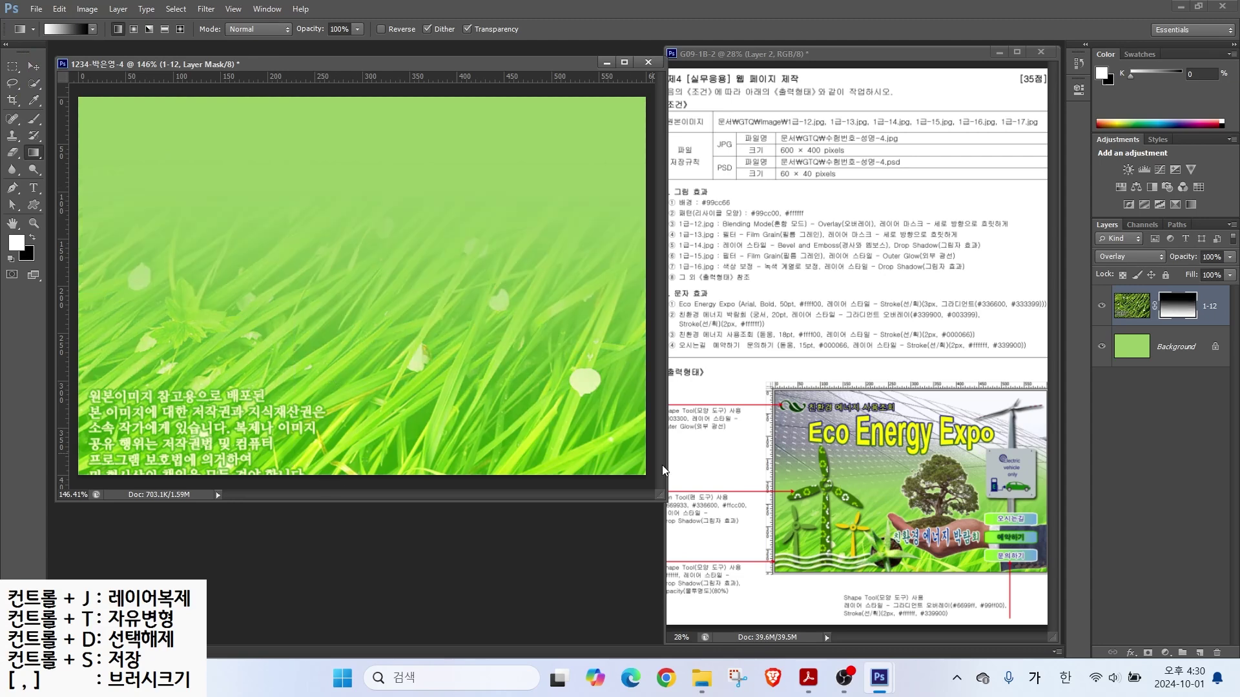
key(ctrl+o)
Step: Bring the solar panel photo 1급-13 into the 1234 document as a layer named 1-13
scroll(744, 413, down, 3)
double_click(510, 336)
drag(221, 79, 415, 262)
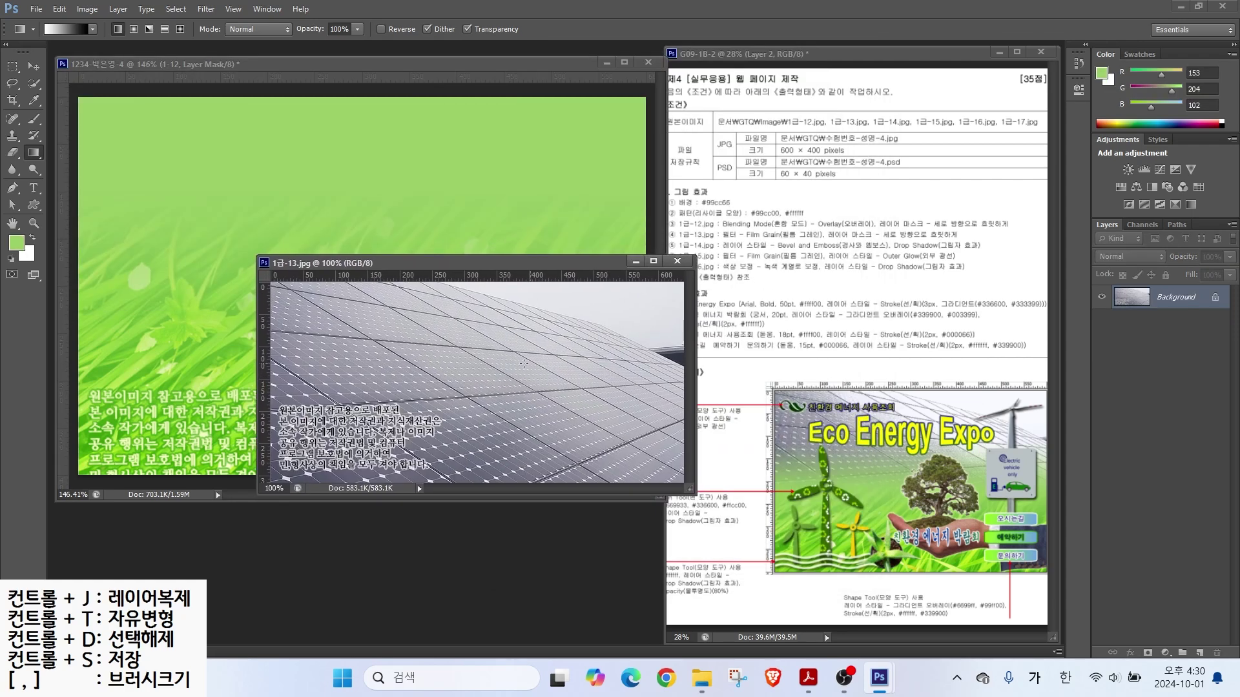
key(ctrl)
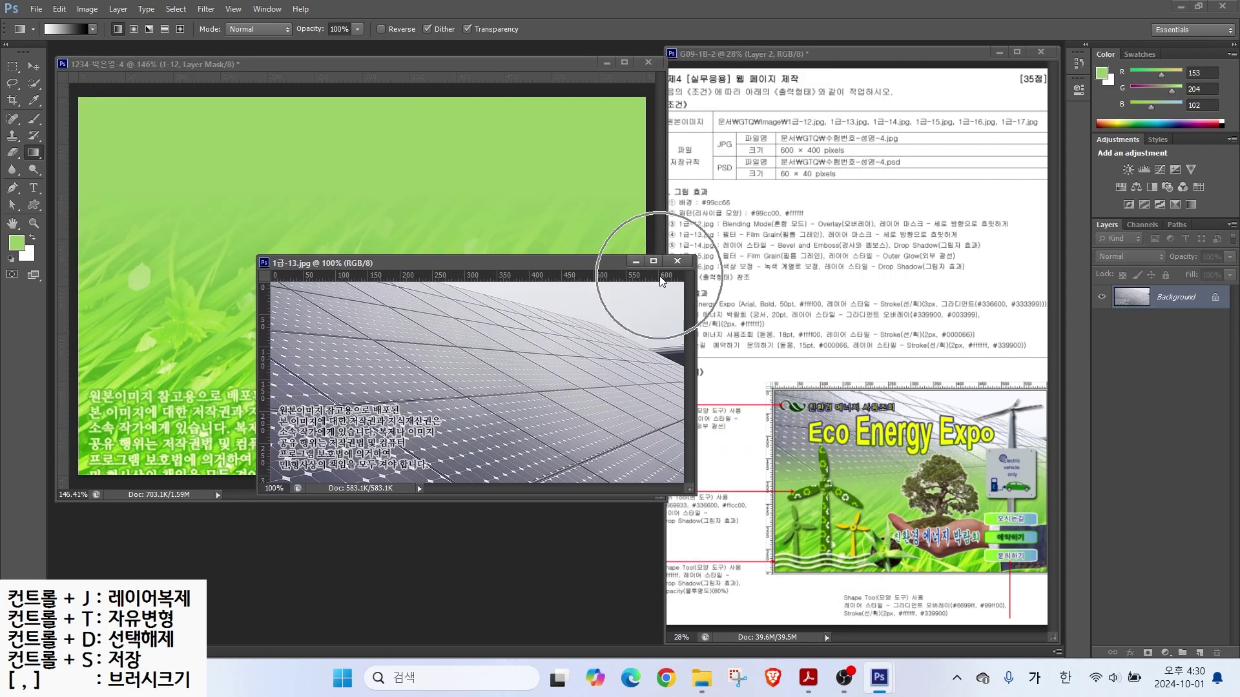
click(35, 66)
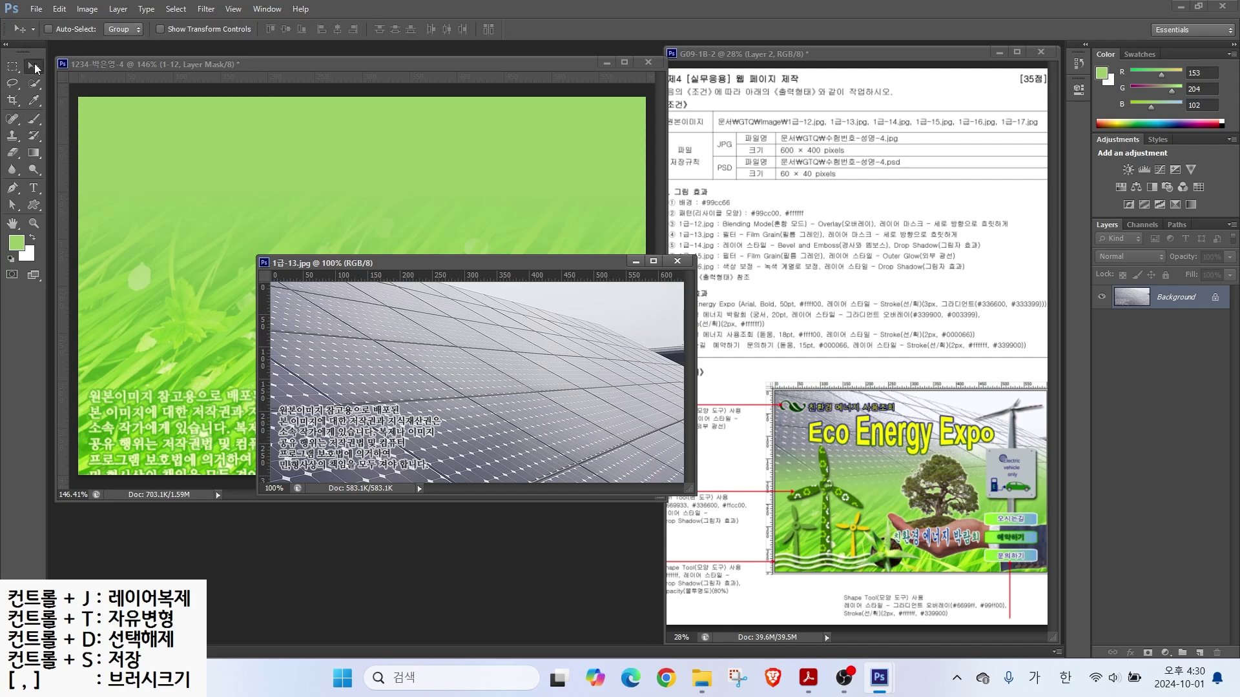
drag(404, 261, 366, 253)
click(713, 286)
double_click(1165, 307)
text(1-13)
key(Return)
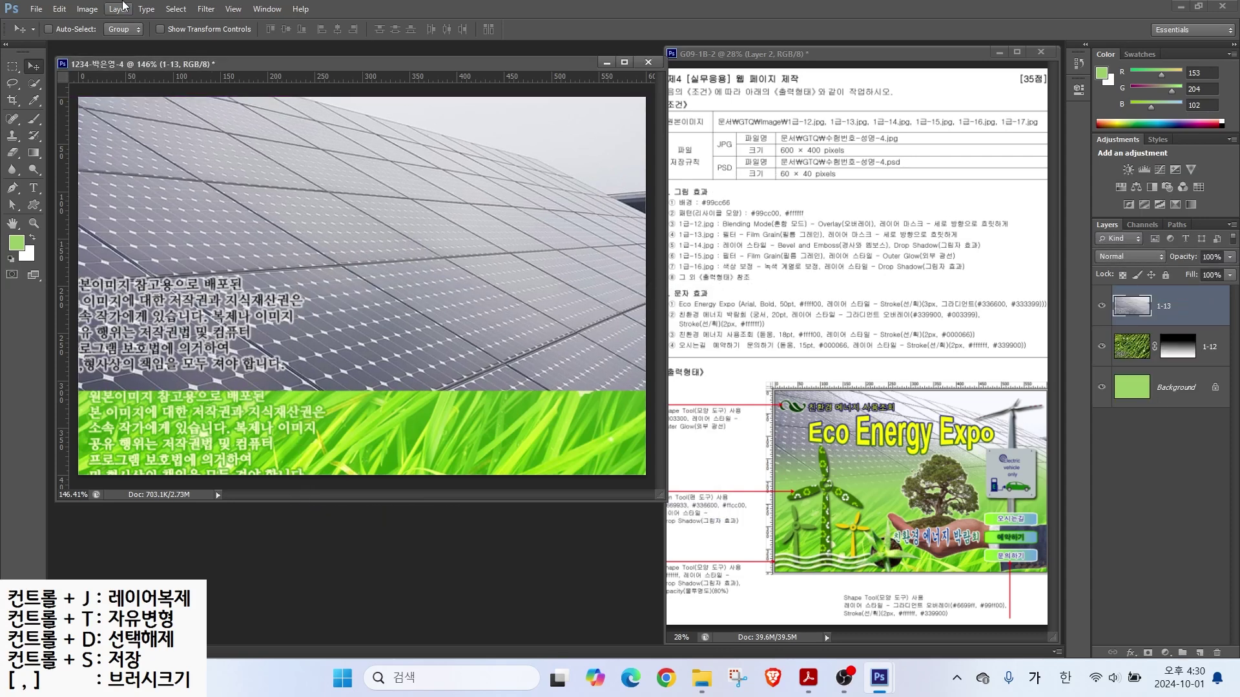
Step: Apply the Film Grain filter from the Filter Gallery to layer 1-13
click(206, 9)
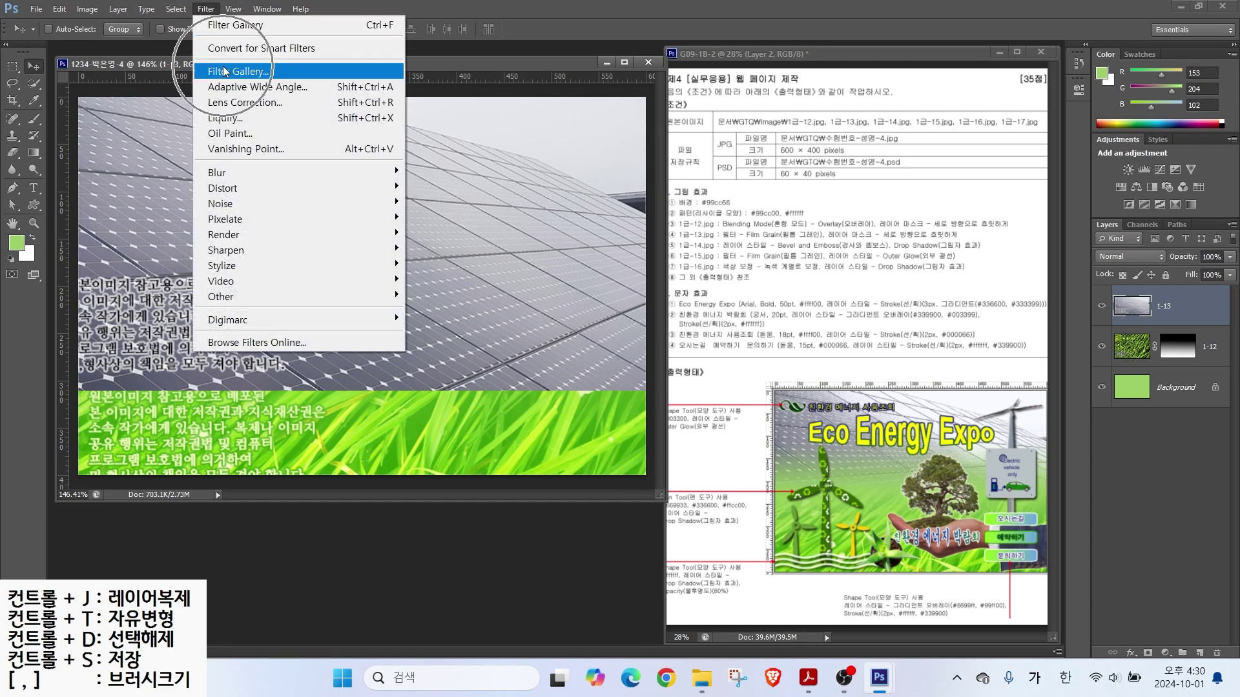
click(239, 71)
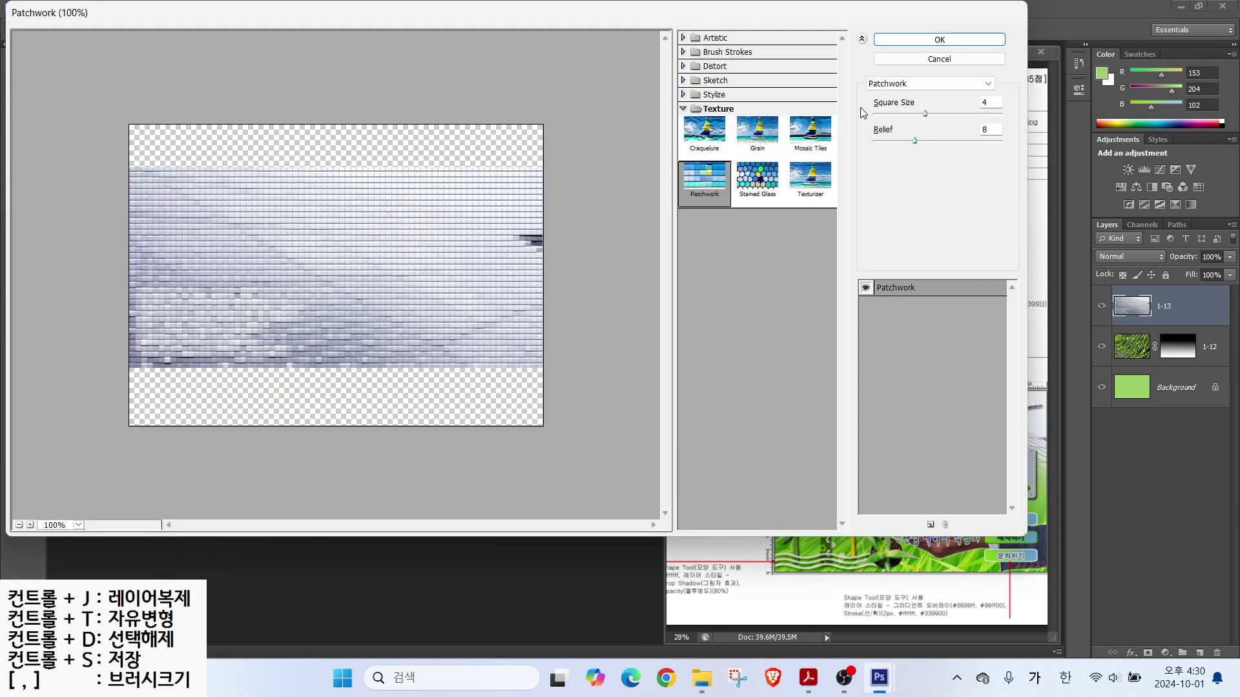
click(683, 51)
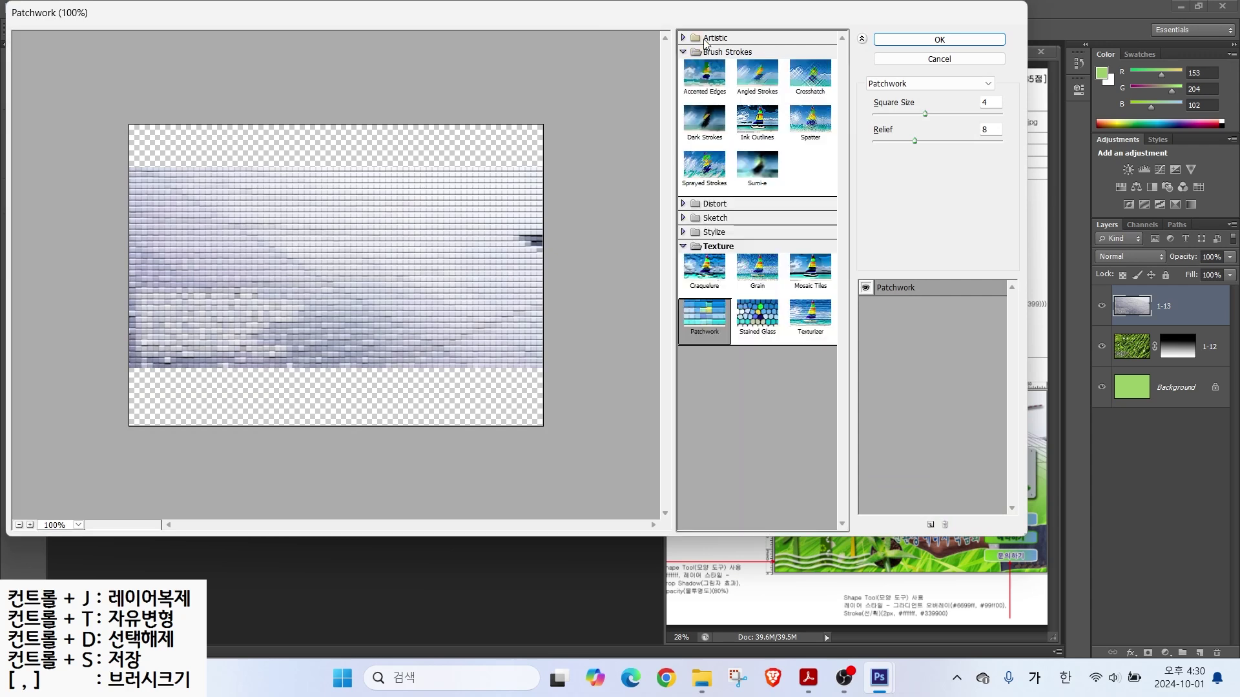
click(918, 84)
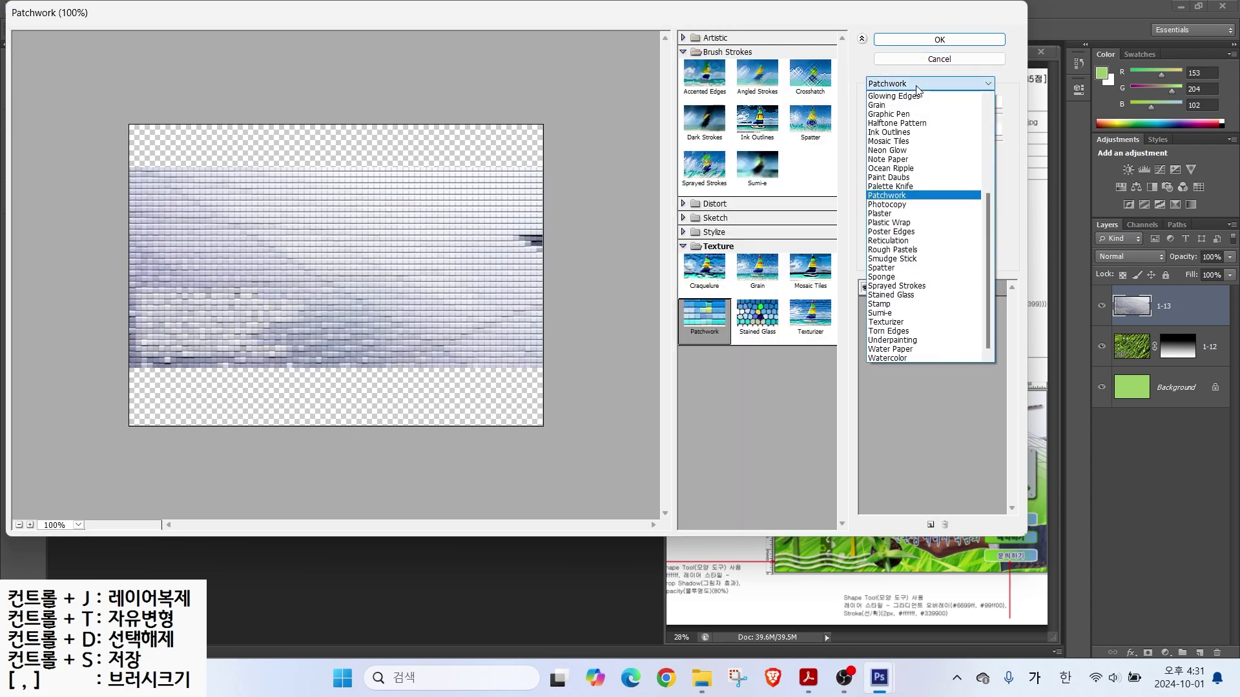
scroll(897, 136, up, 2)
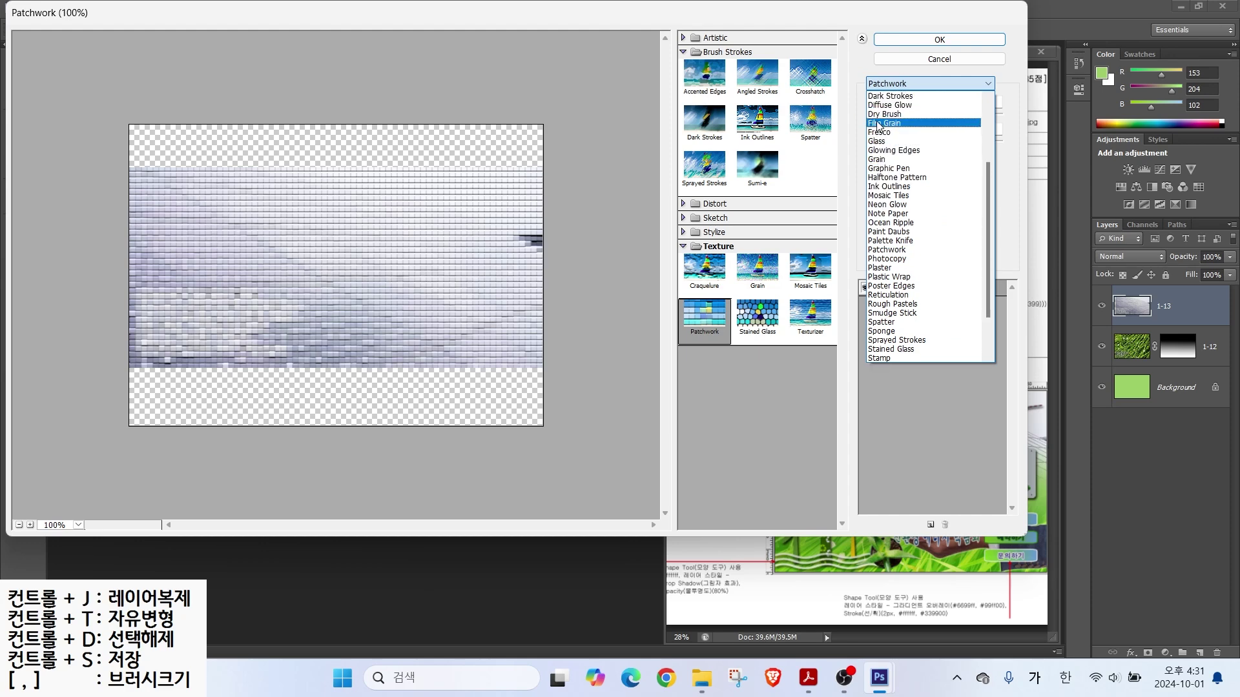
click(878, 123)
key(Return)
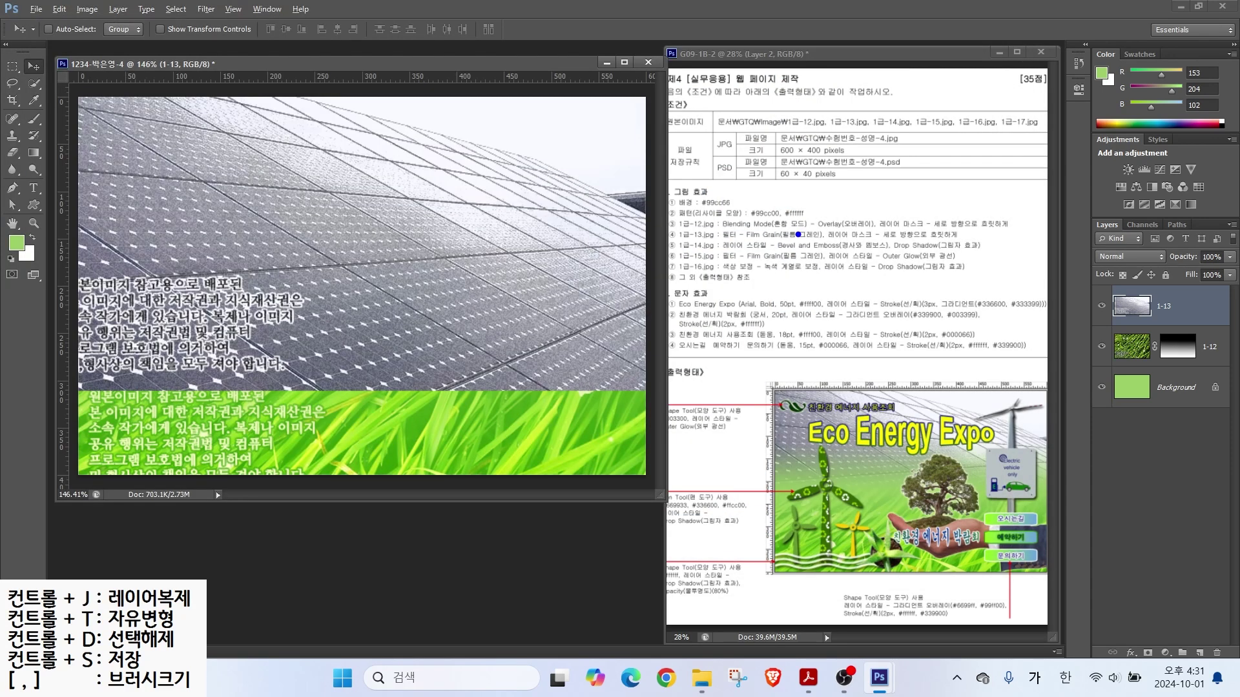
Step: Add a layer mask to the solar panel layer 1-13
drag(831, 241, 972, 241)
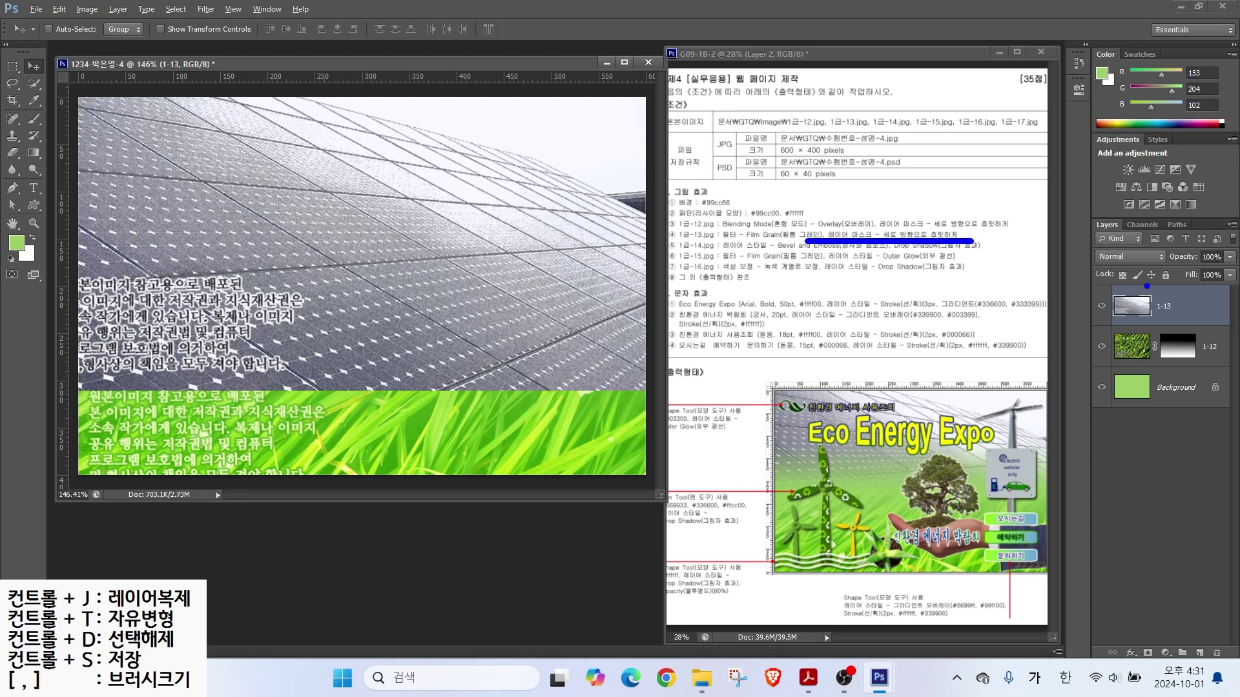
drag(302, 377, 502, 390)
key(Escape)
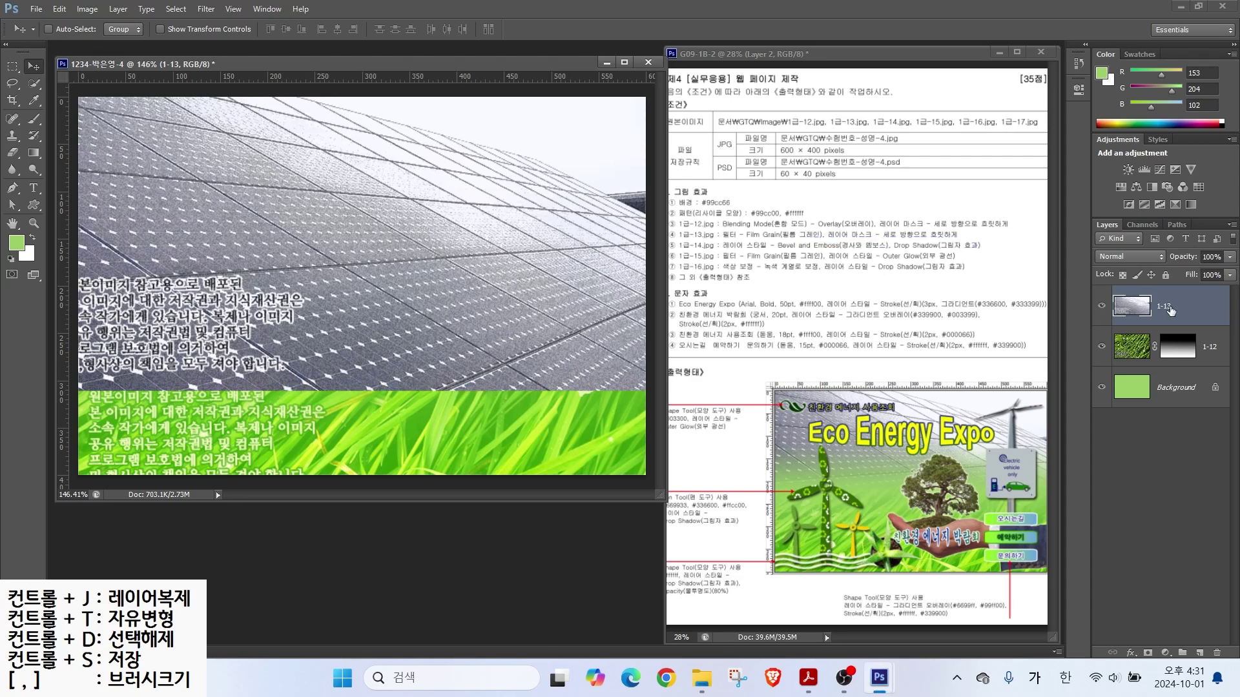
click(1146, 652)
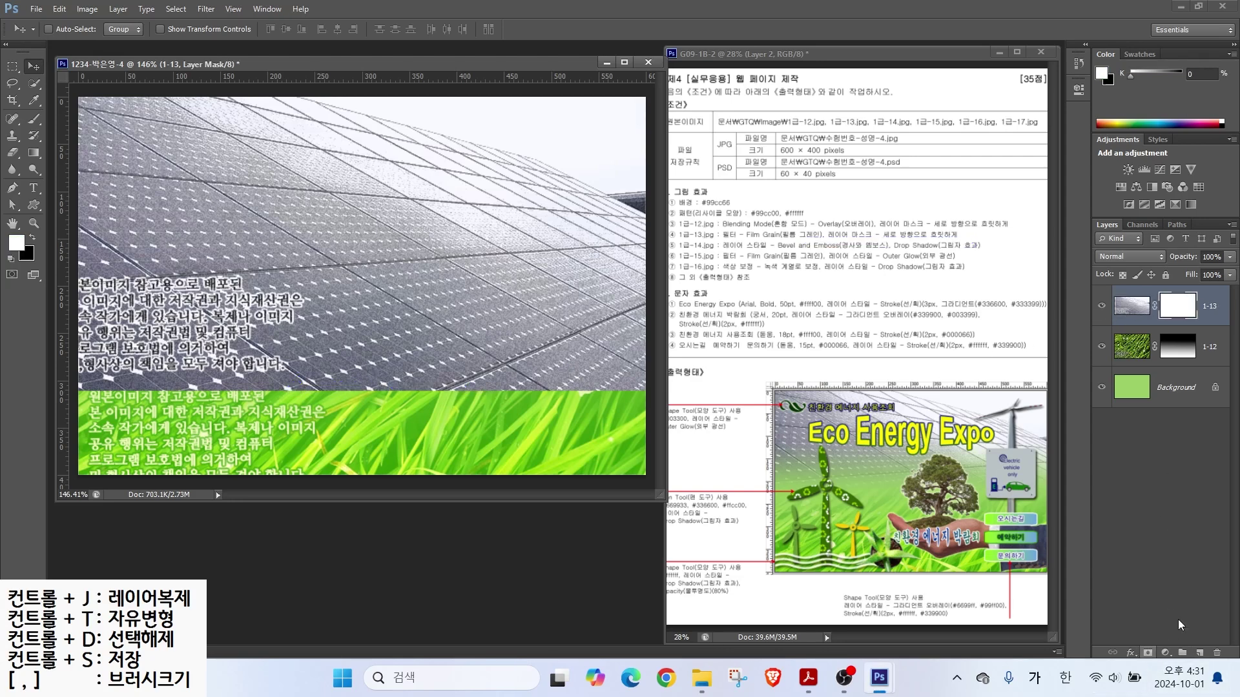
Step: Drag a vertical gradient on the 1-13 mask so the panels fade into the grass
click(33, 155)
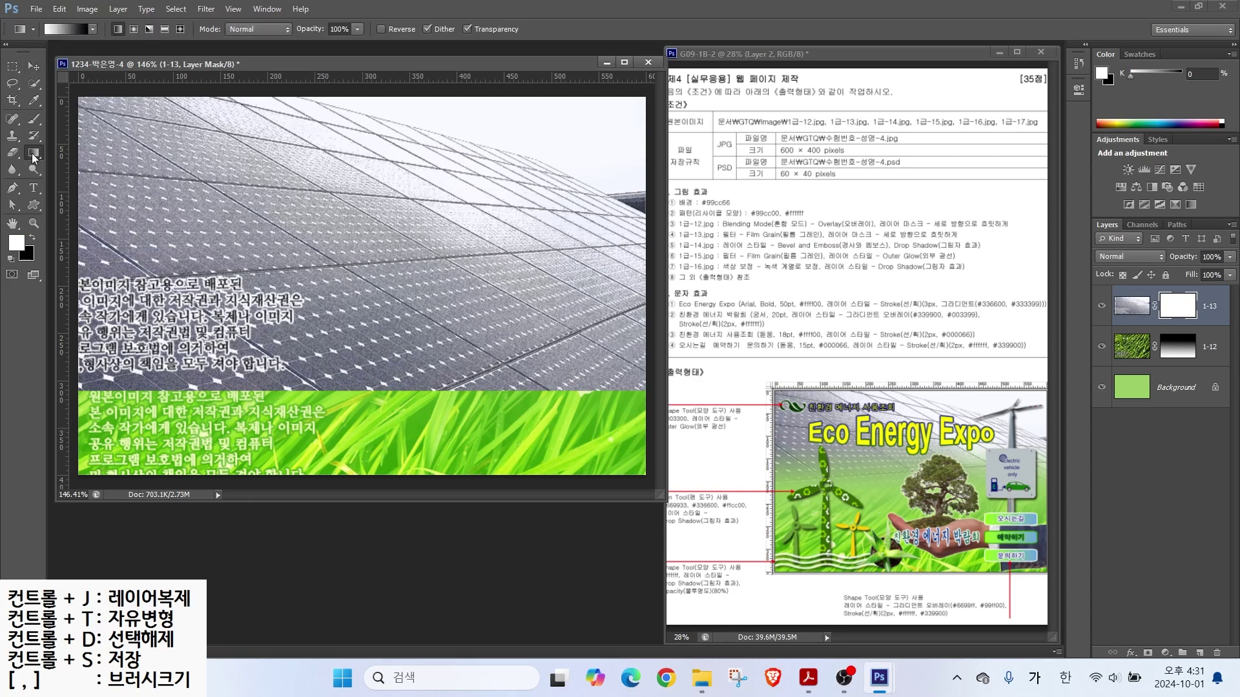
mouse_move(354, 208)
mouse_down()
mouse_move(190, 174)
mouse_move(325, 194)
mouse_up()
mouse_move(220, 124)
mouse_down()
mouse_move(268, 122)
mouse_move(232, 120)
mouse_move(239, 144)
mouse_move(270, 159)
mouse_up()
mouse_move(285, 131)
mouse_down()
mouse_move(272, 175)
mouse_move(307, 171)
mouse_up()
mouse_move(400, 356)
mouse_down()
mouse_move(333, 395)
mouse_move(389, 396)
mouse_up()
drag(486, 354, 501, 353)
mouse_move(501, 326)
mouse_down()
mouse_move(467, 395)
mouse_move(514, 390)
mouse_up()
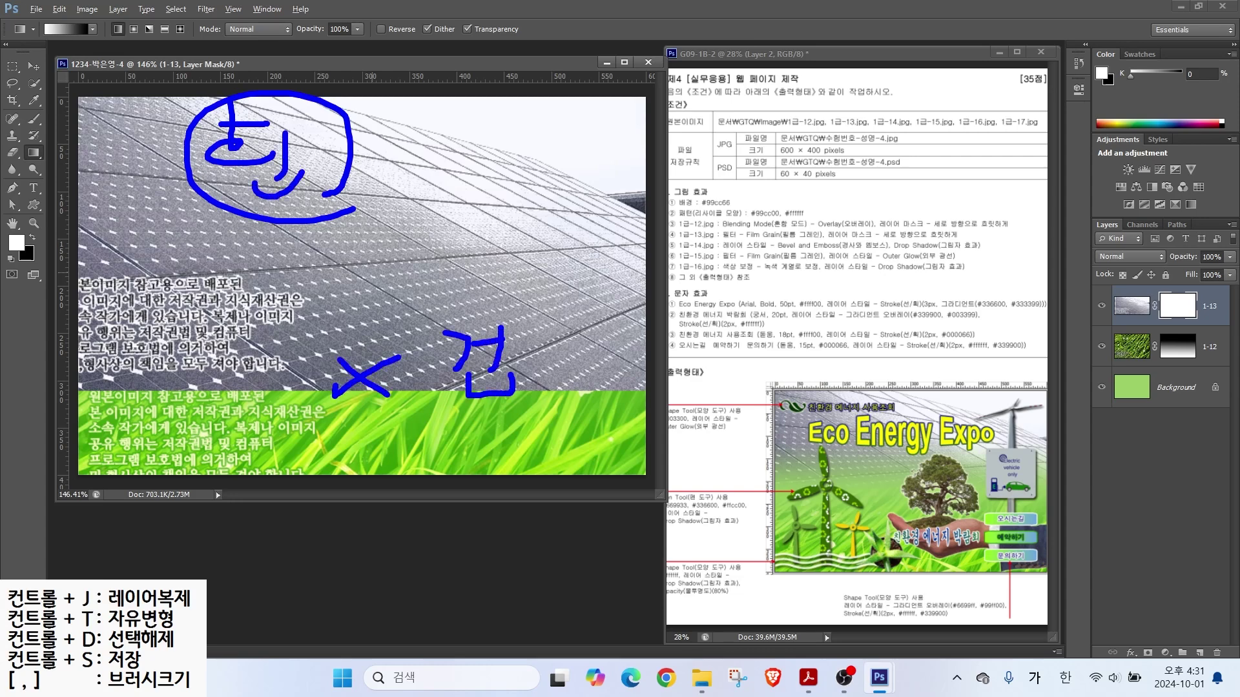
drag(16, 66, 37, 36)
mouse_move(134, 150)
mouse_down()
mouse_move(125, 380)
mouse_move(165, 335)
mouse_up()
key(Escape)
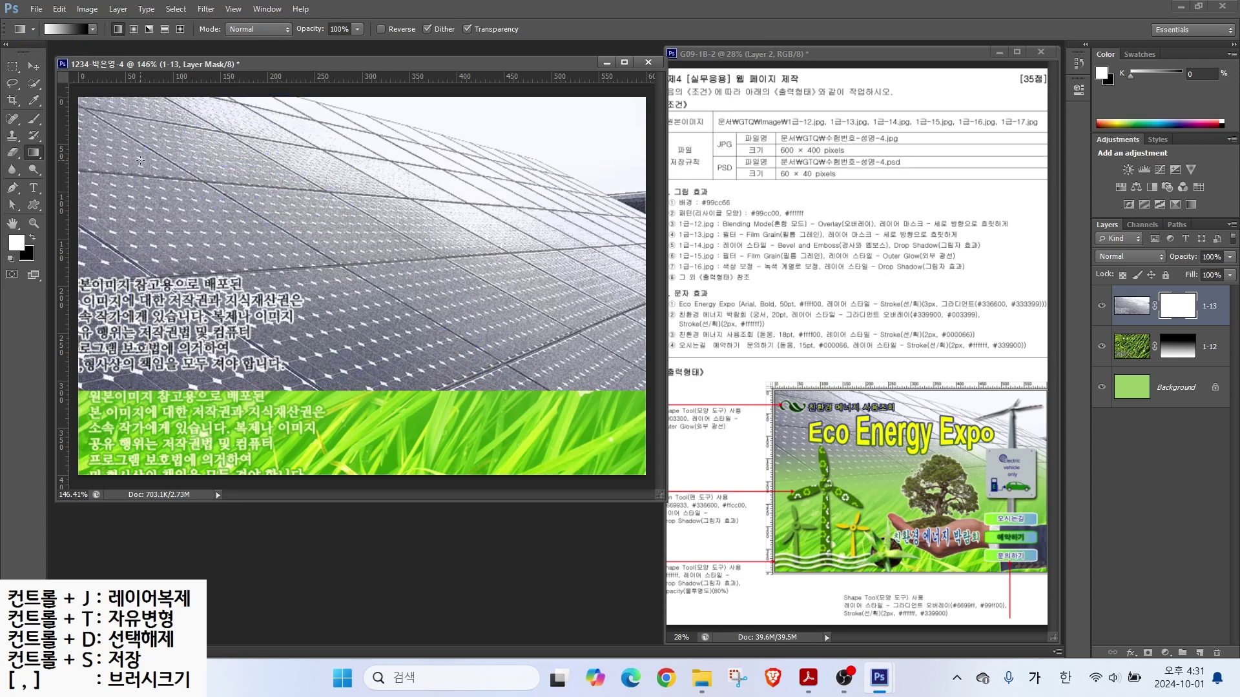
drag(144, 380, 144, 381)
key(ctrl+o)
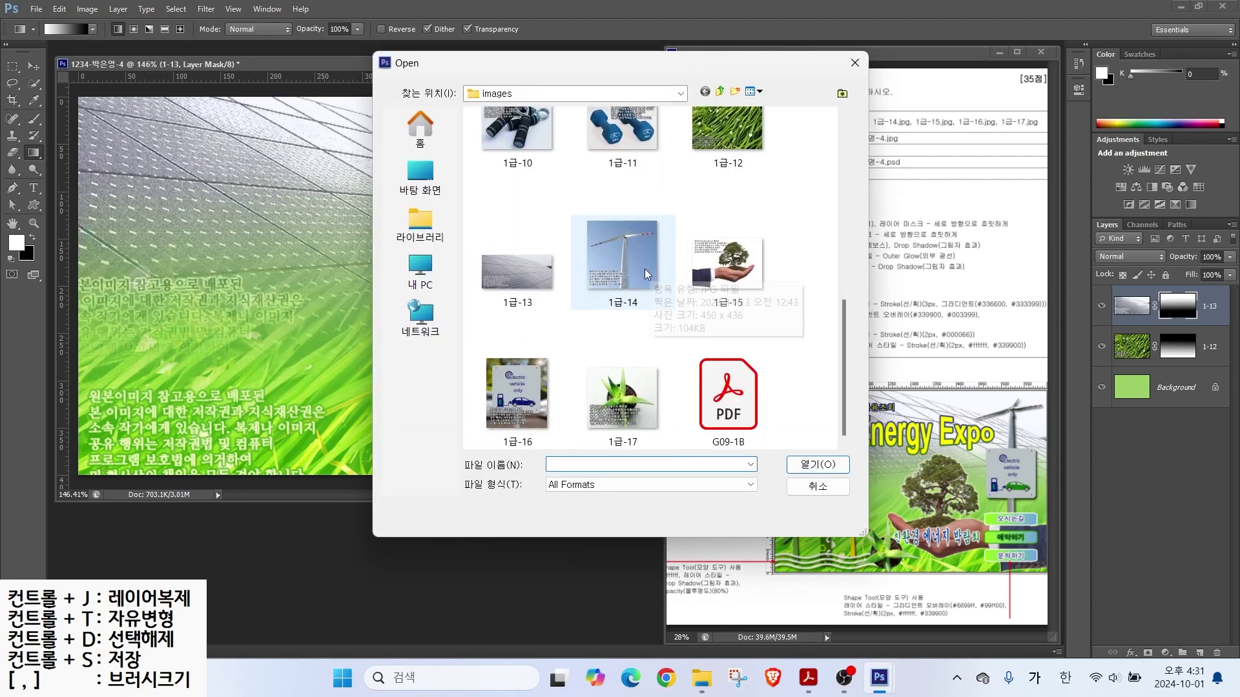
Step: Open 1급-14 and select the wind turbine by Magic Wand-selecting the sky and inverting
double_click(650, 270)
drag(208, 77, 411, 233)
key(w)
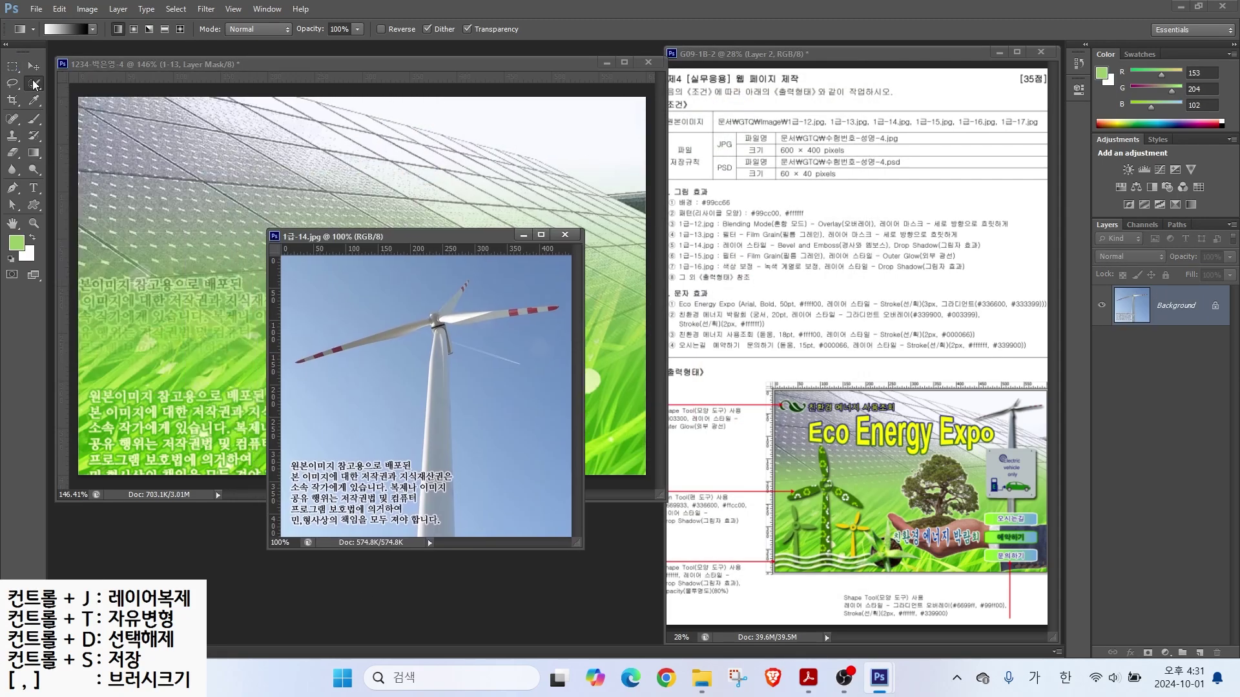
click(347, 317)
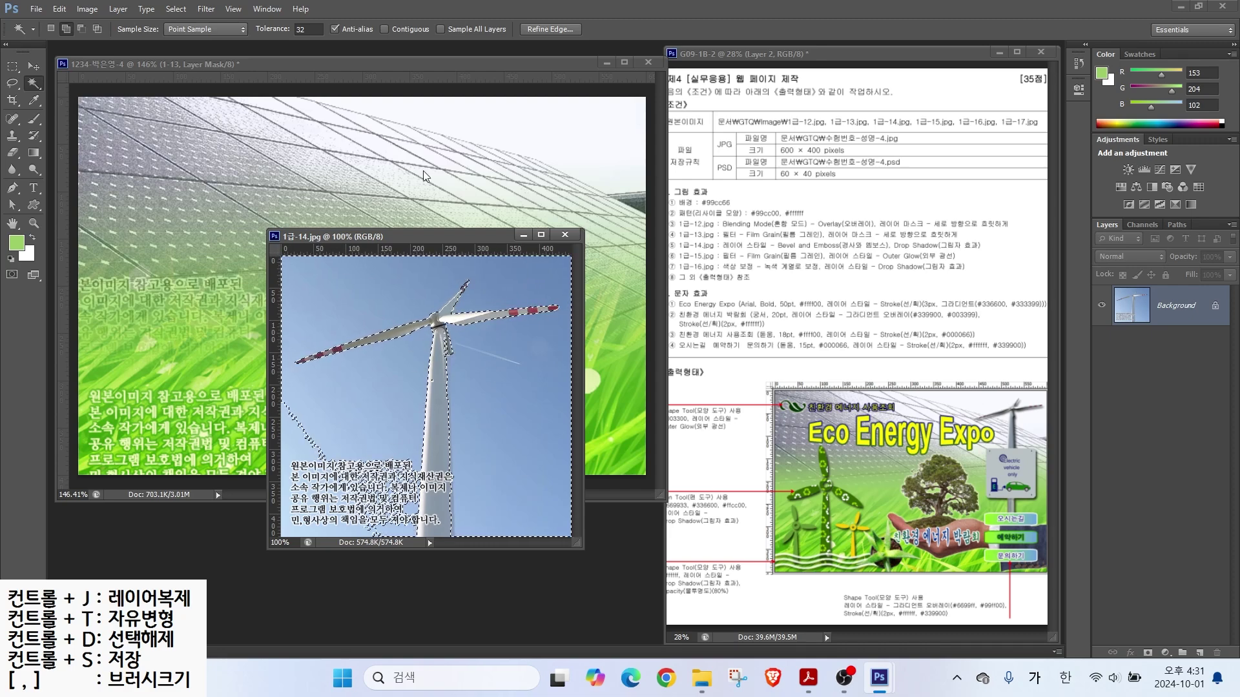
click(176, 9)
click(187, 66)
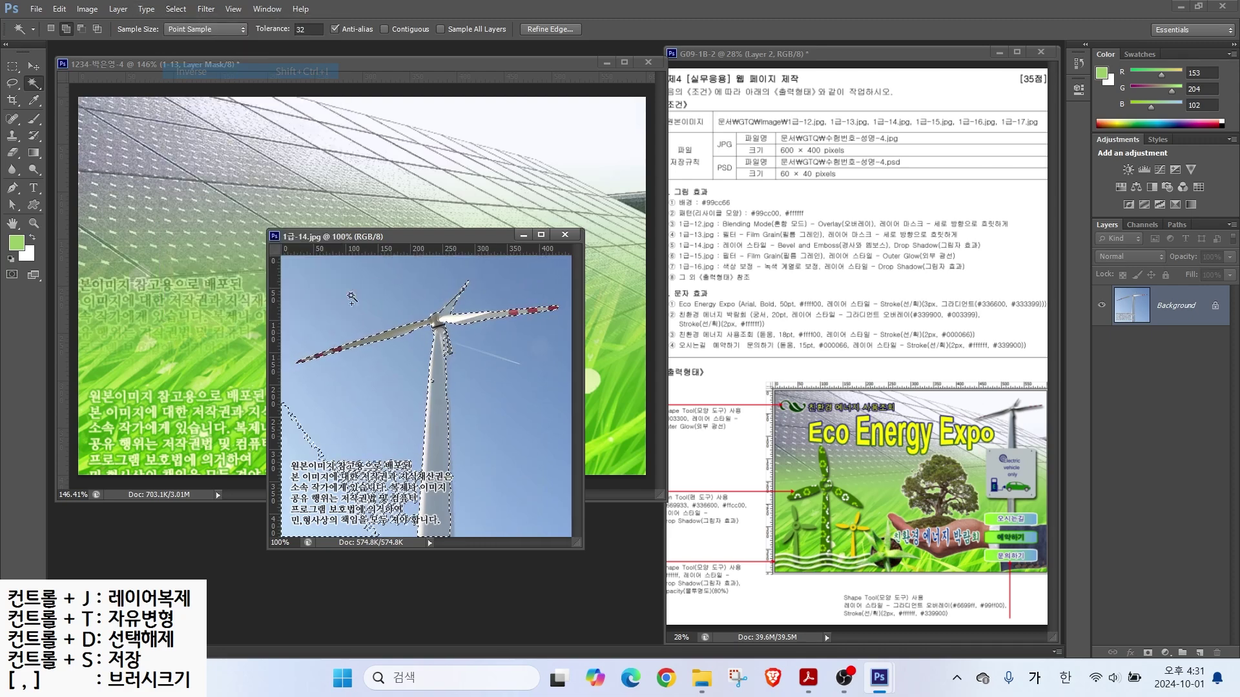
Step: Refine the turbine selection with the lassos, cutting out the lower-left text and outlining the tower
key(l)
drag(282, 382, 420, 457)
mouse_move(417, 533)
mouse_down()
mouse_move(293, 516)
mouse_move(283, 465)
mouse_up()
right_click(12, 83)
click(77, 94)
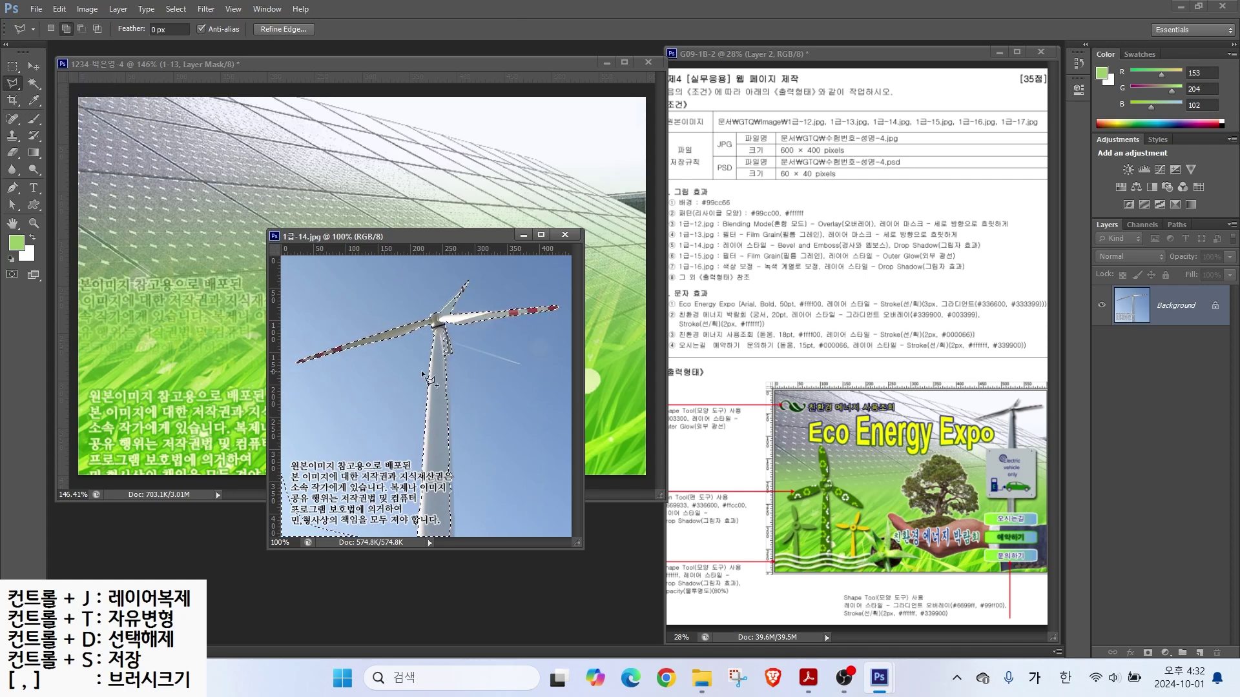
click(443, 351)
click(452, 536)
click(420, 536)
click(444, 351)
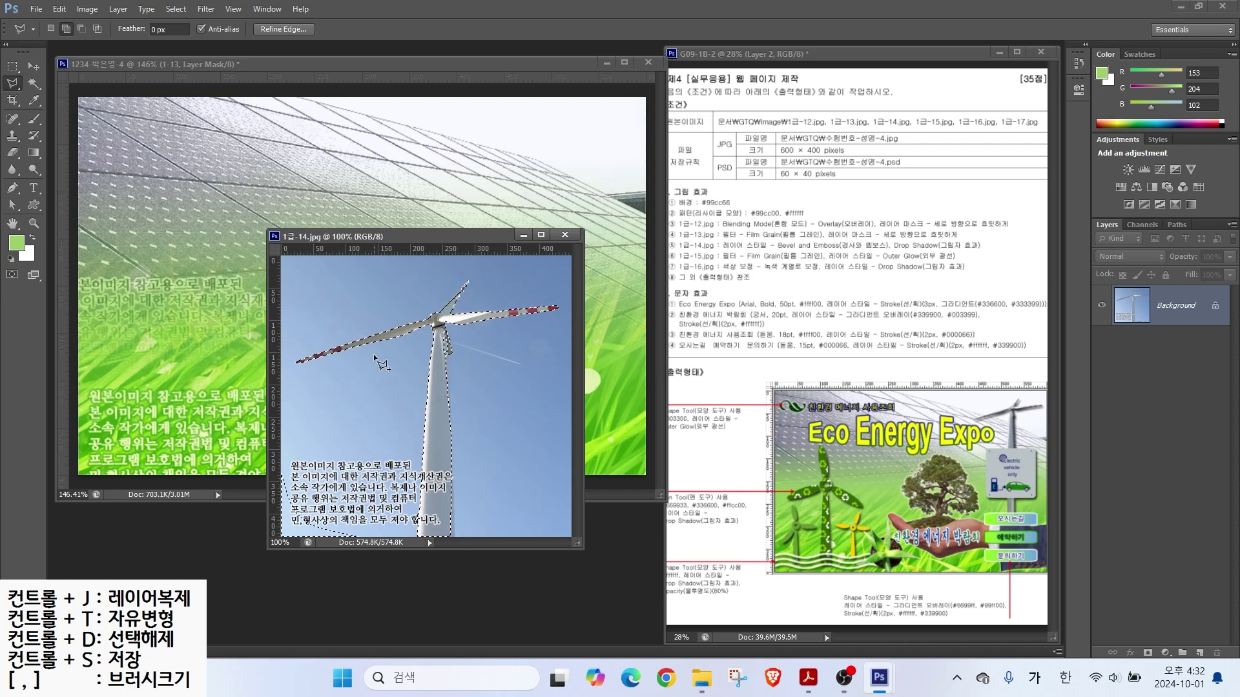
right_click(12, 83)
click(68, 82)
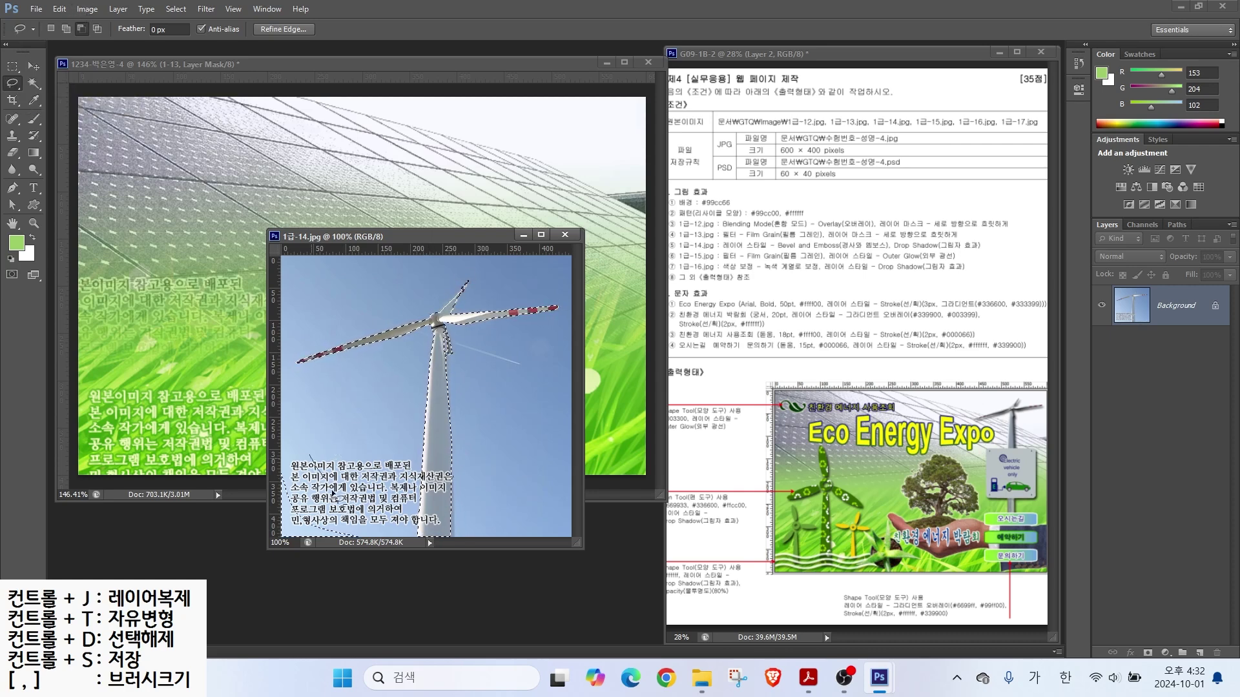
Step: Move the turbine into 1234, close the source, and shrink it at the upper right
key(v)
drag(424, 328, 194, 342)
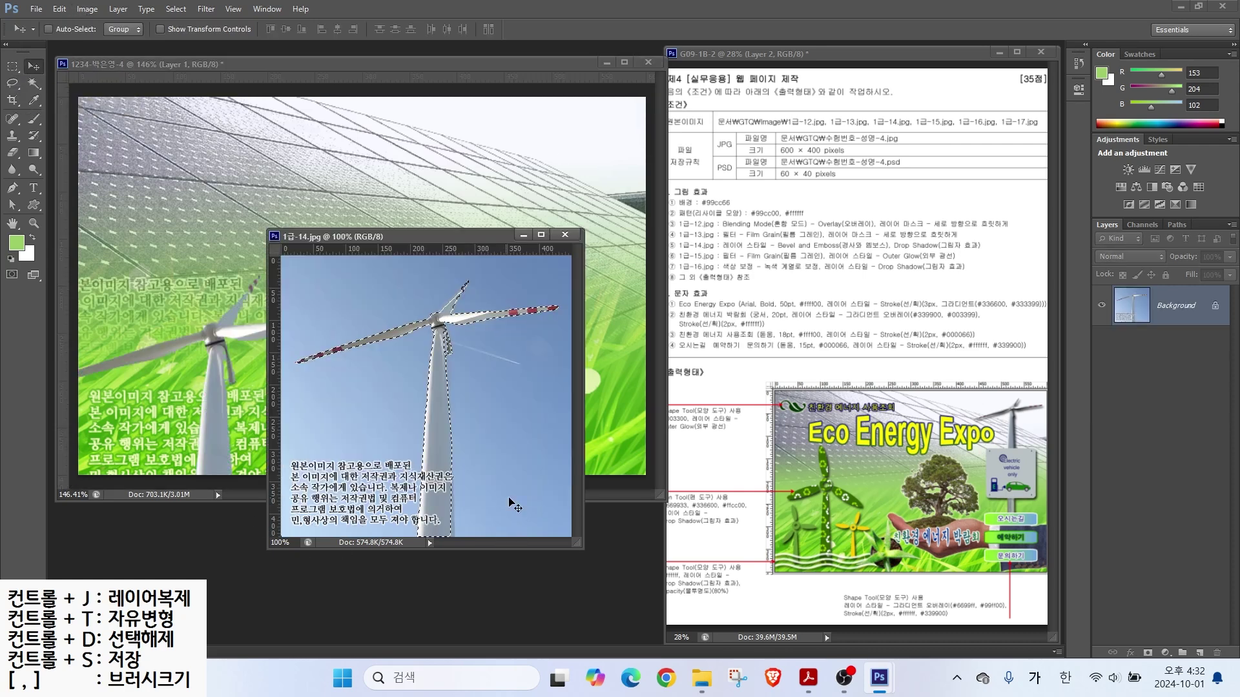
key(ctrl+w)
key(ctrl+t)
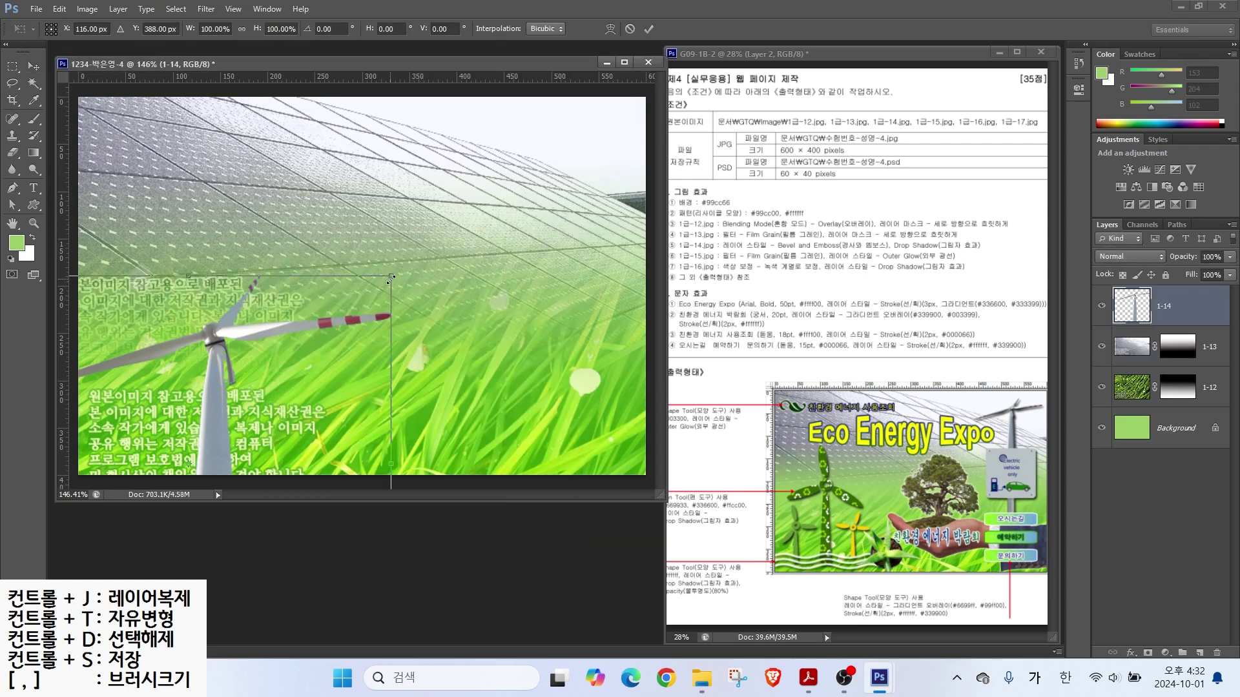
drag(165, 420, 478, 294)
drag(342, 391, 490, 283)
key(Return)
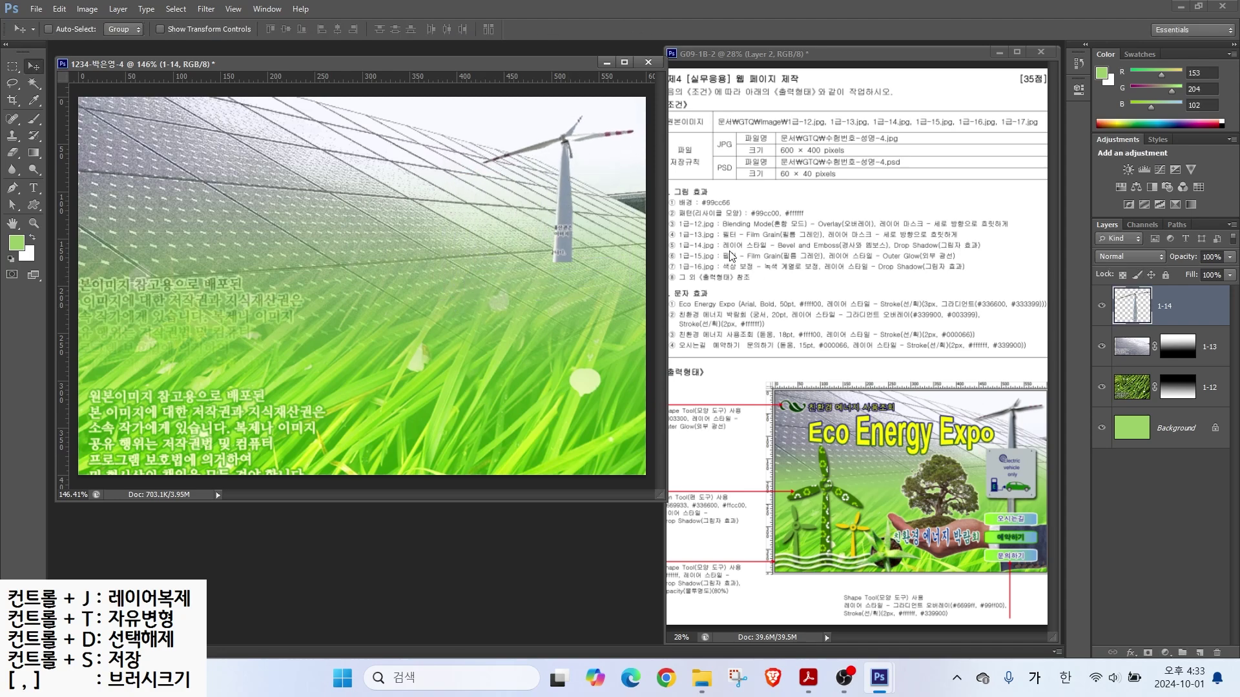
Step: Give the turbine layer Bevel and Emboss and a Drop Shadow
click(1131, 652)
click(1112, 545)
click(466, 567)
key(Return)
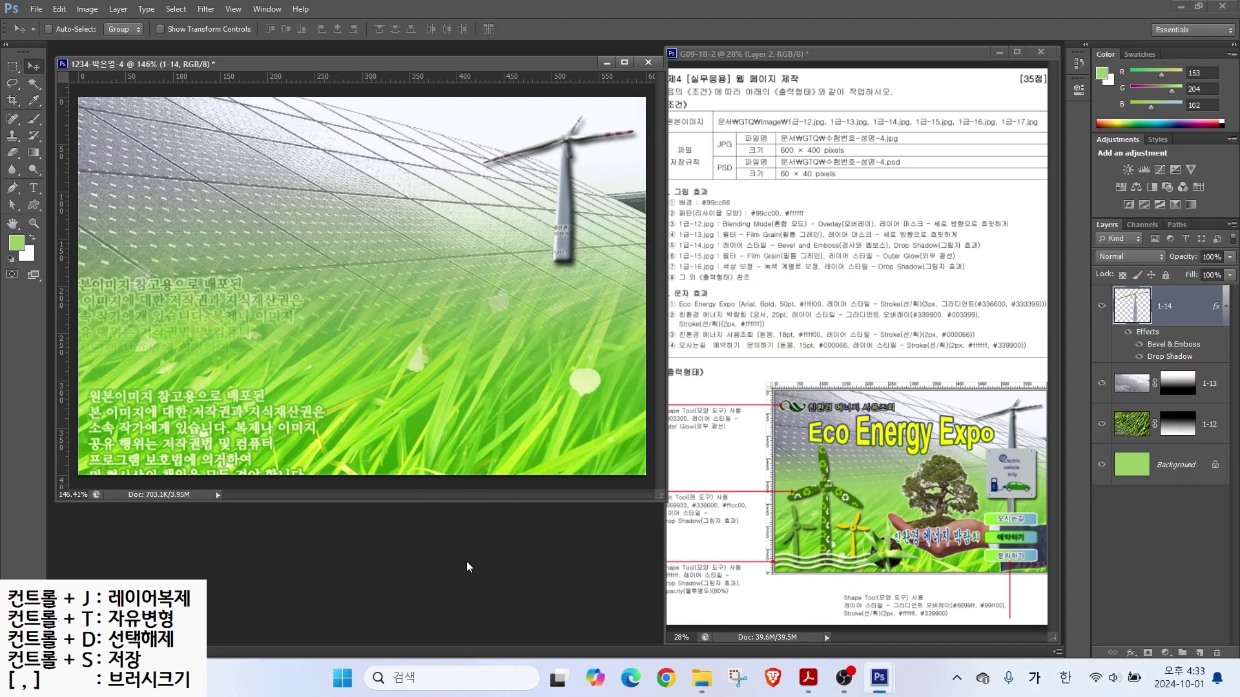
Step: Open the hand-held tree image 1급-15 and bring its window into view
key(ctrl+o)
scroll(607, 323, down, 5)
double_click(731, 265)
drag(249, 87, 515, 262)
drag(633, 342, 233, 124)
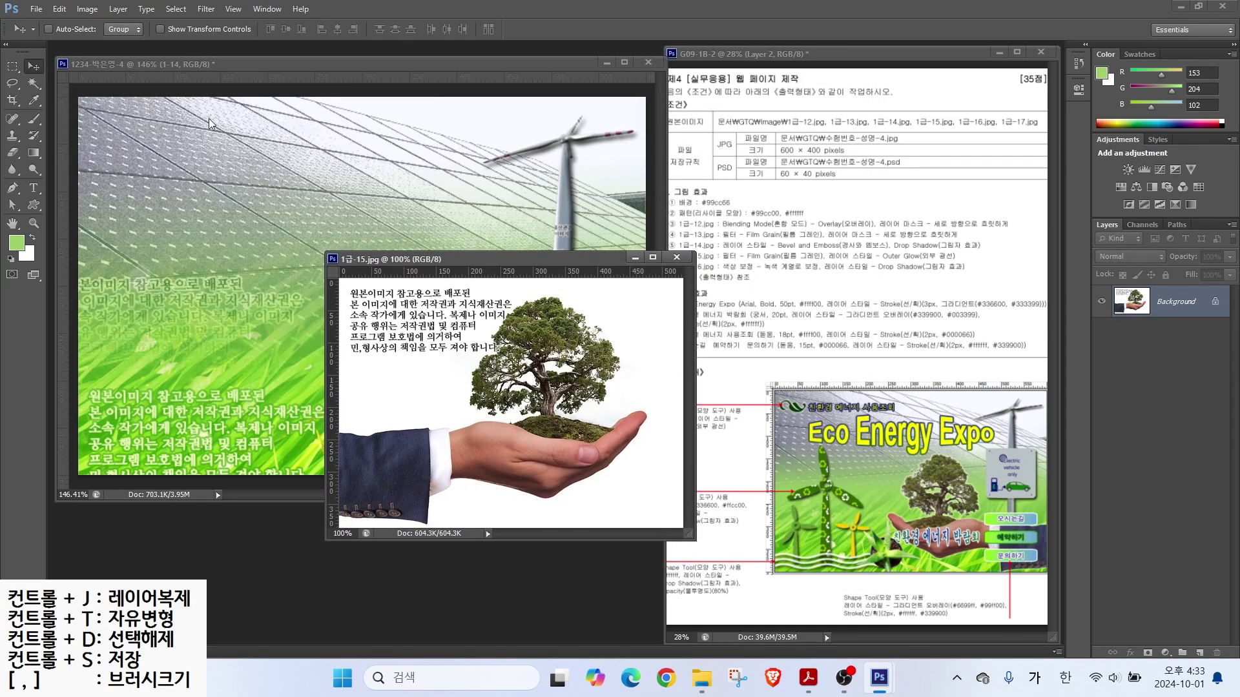
Step: Select the hand and tree by Magic Wand-selecting the white background and inverting
click(34, 86)
click(74, 95)
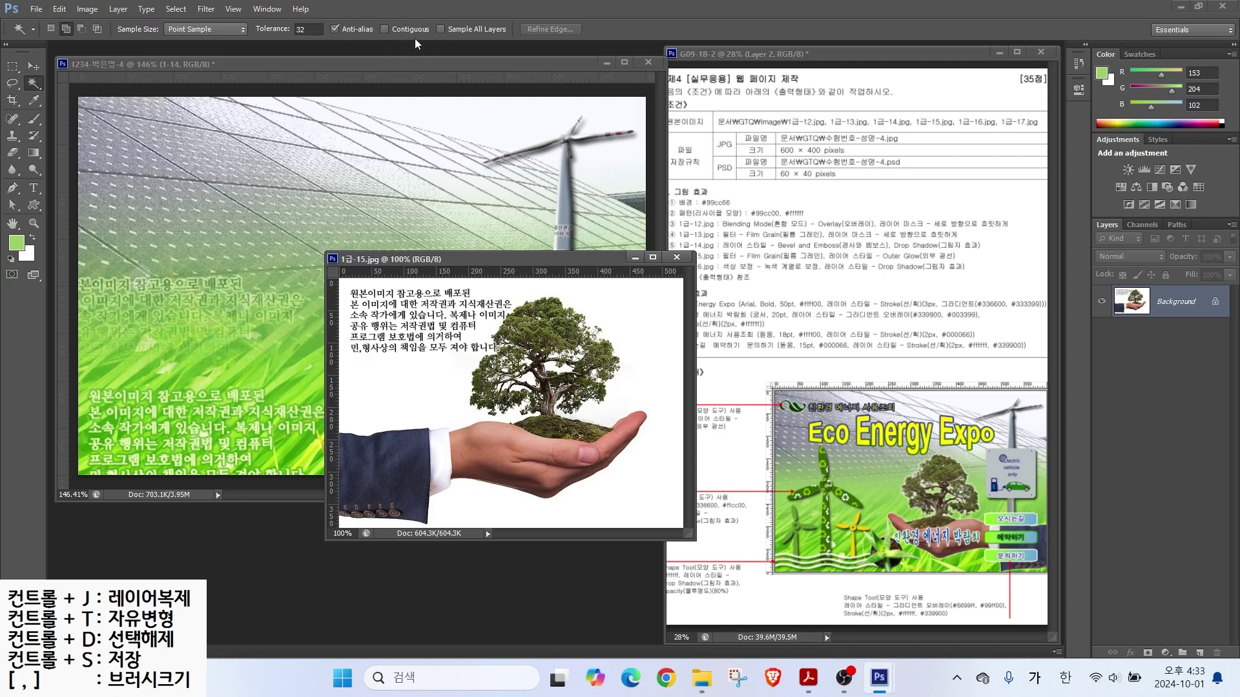
click(501, 290)
click(176, 9)
click(191, 69)
Step: Lasso the copyright text and cuff area out of the selection
click(14, 85)
mouse_move(489, 283)
mouse_down()
mouse_move(518, 320)
mouse_move(336, 345)
mouse_up()
drag(412, 492, 446, 491)
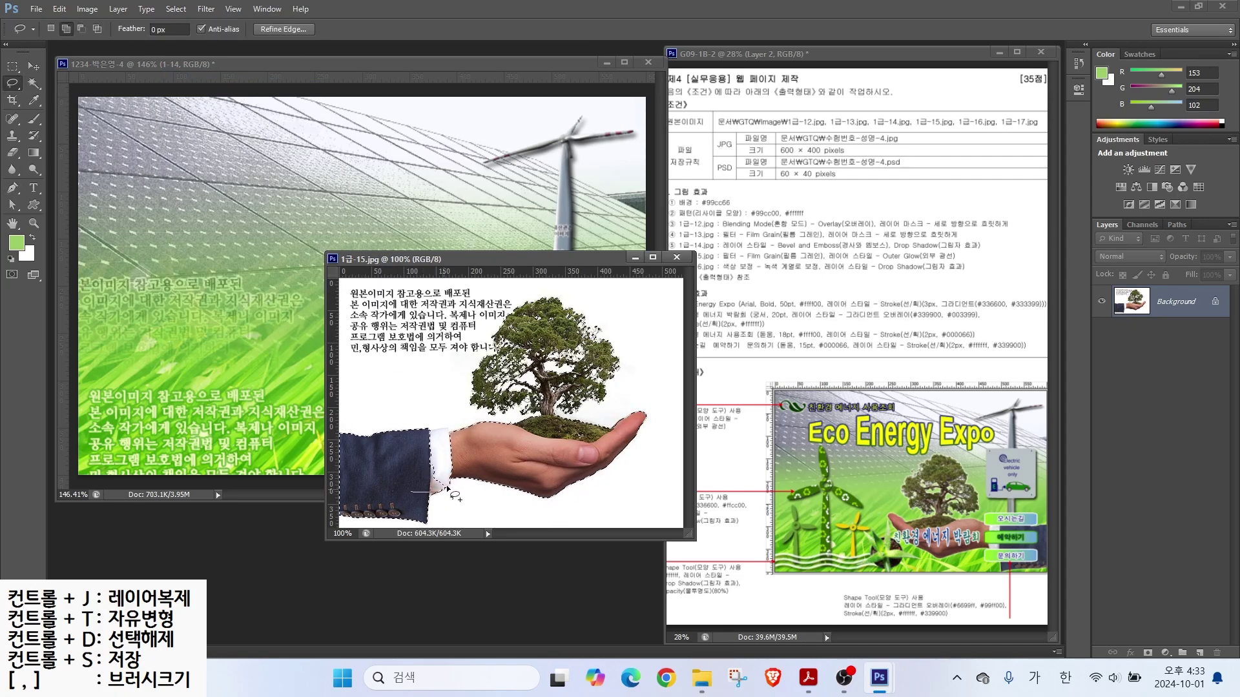
drag(443, 431, 413, 491)
Step: Move the hand and tree into 1234 and name the layer 1-15
key(v)
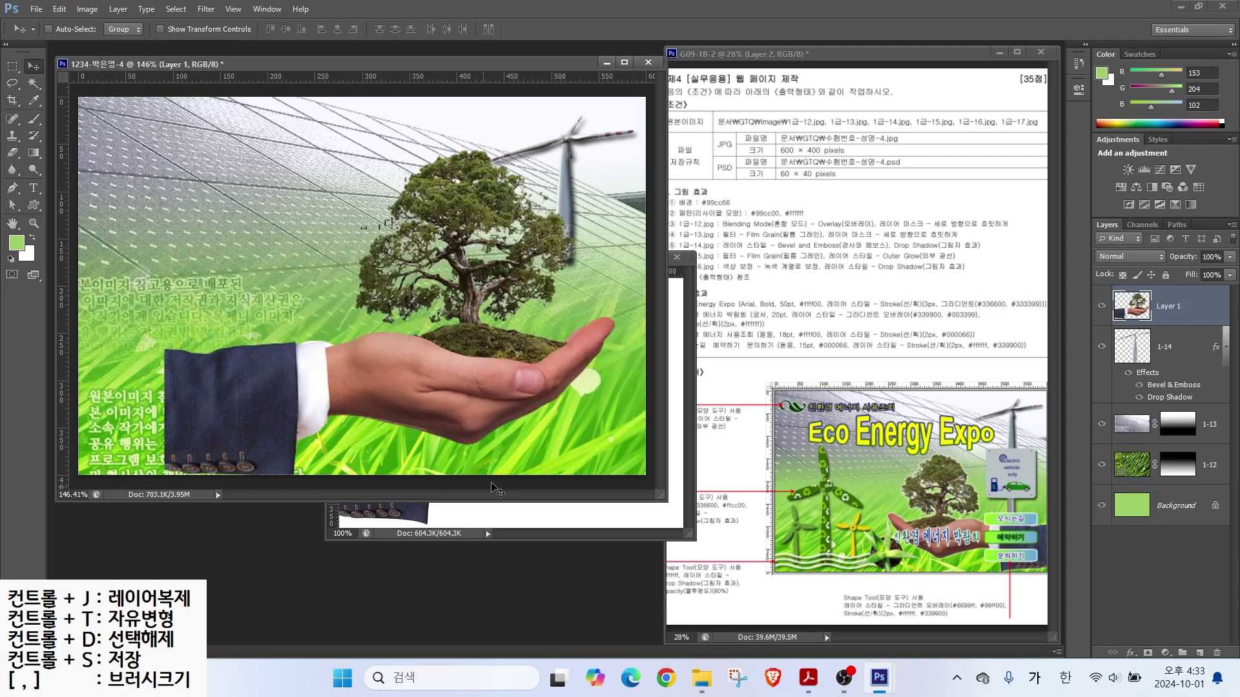
drag(443, 431, 316, 346)
double_click(1162, 306)
text(1-15)
key(Return)
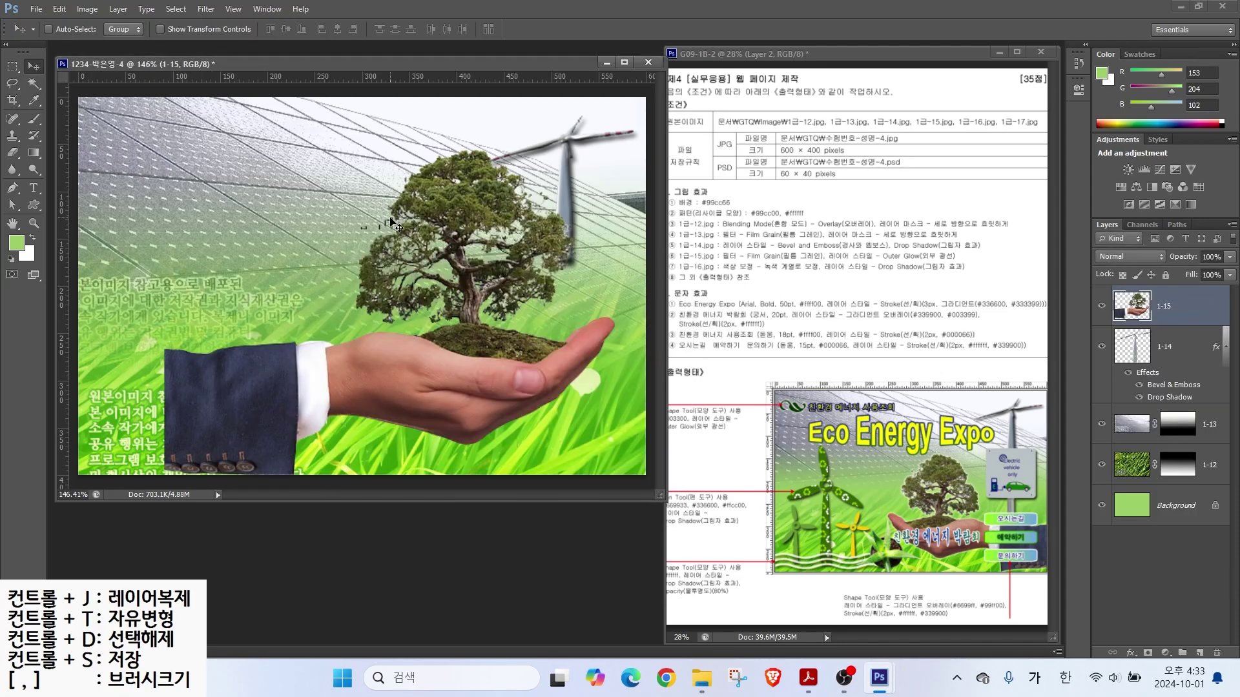
Step: Flip the hand-and-tree horizontally, enlarge and position it, then nudge it down
key(ctrl+t)
drag(610, 155, 563, 282)
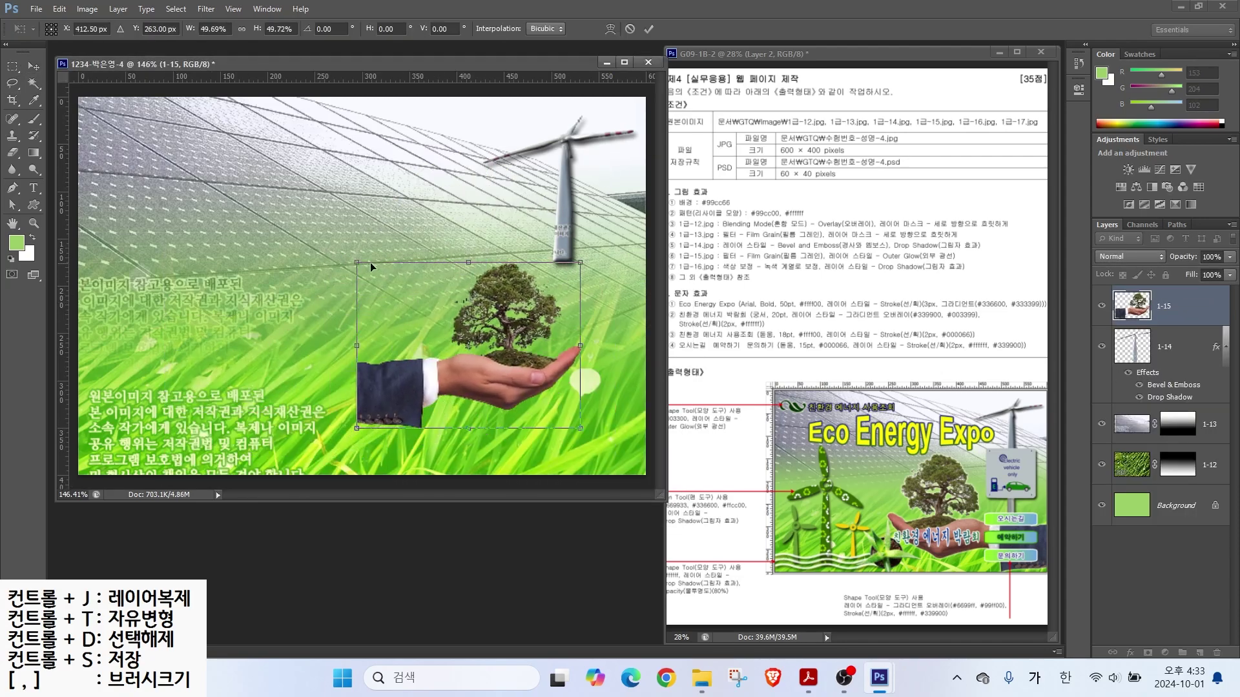
drag(357, 262, 300, 219)
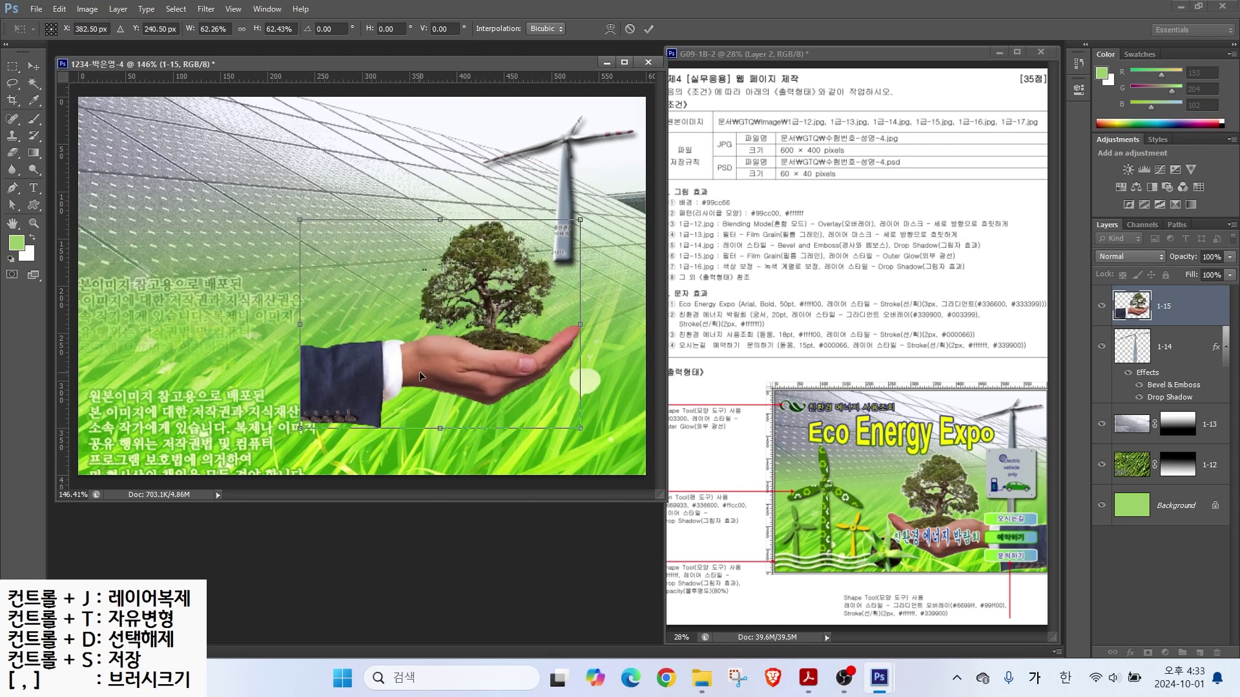
right_click(446, 351)
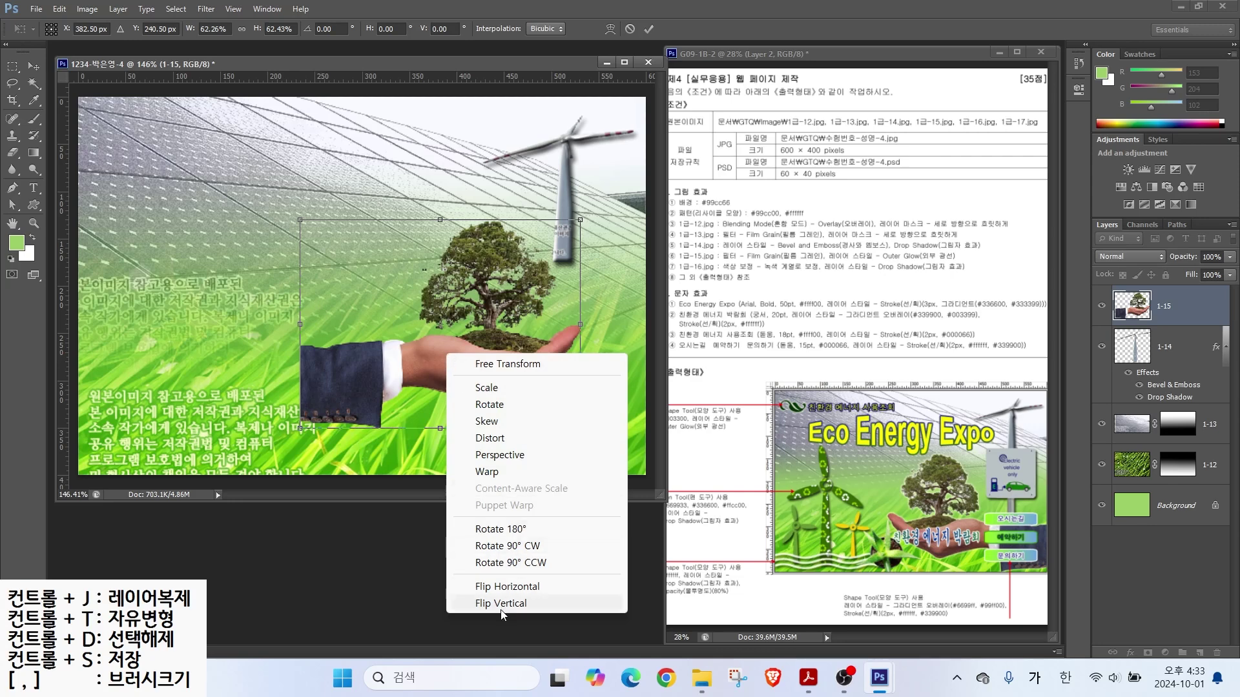
click(503, 586)
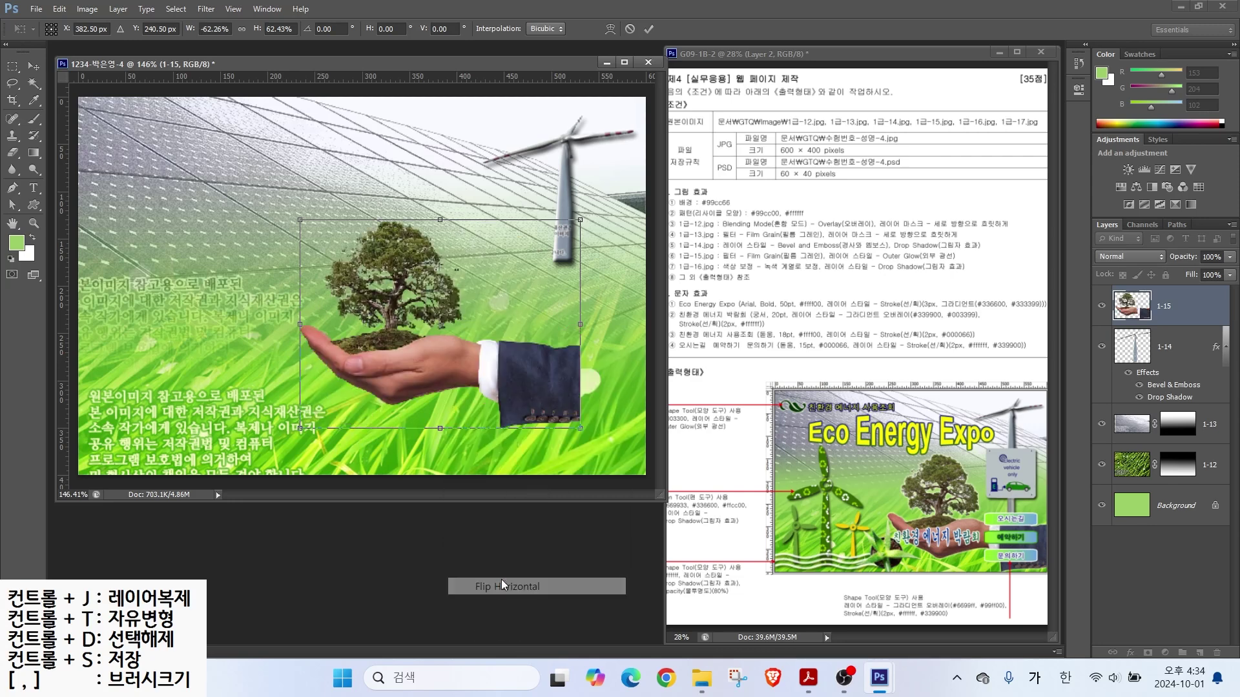
drag(454, 363, 567, 417)
drag(381, 261, 325, 211)
key(Return)
key(Down)
key(Down)
key(Down)
key(Down)
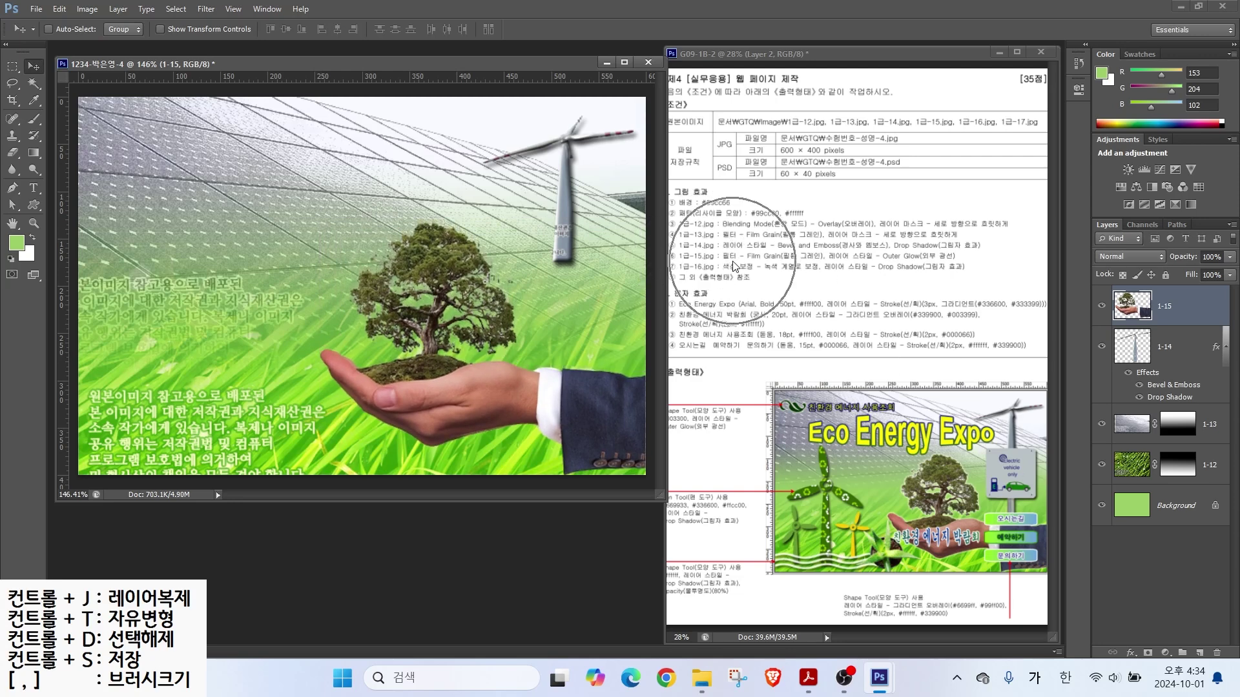
Step: Apply the Film Grain filter and add an Outer Glow to layer 1-15
click(206, 8)
click(226, 69)
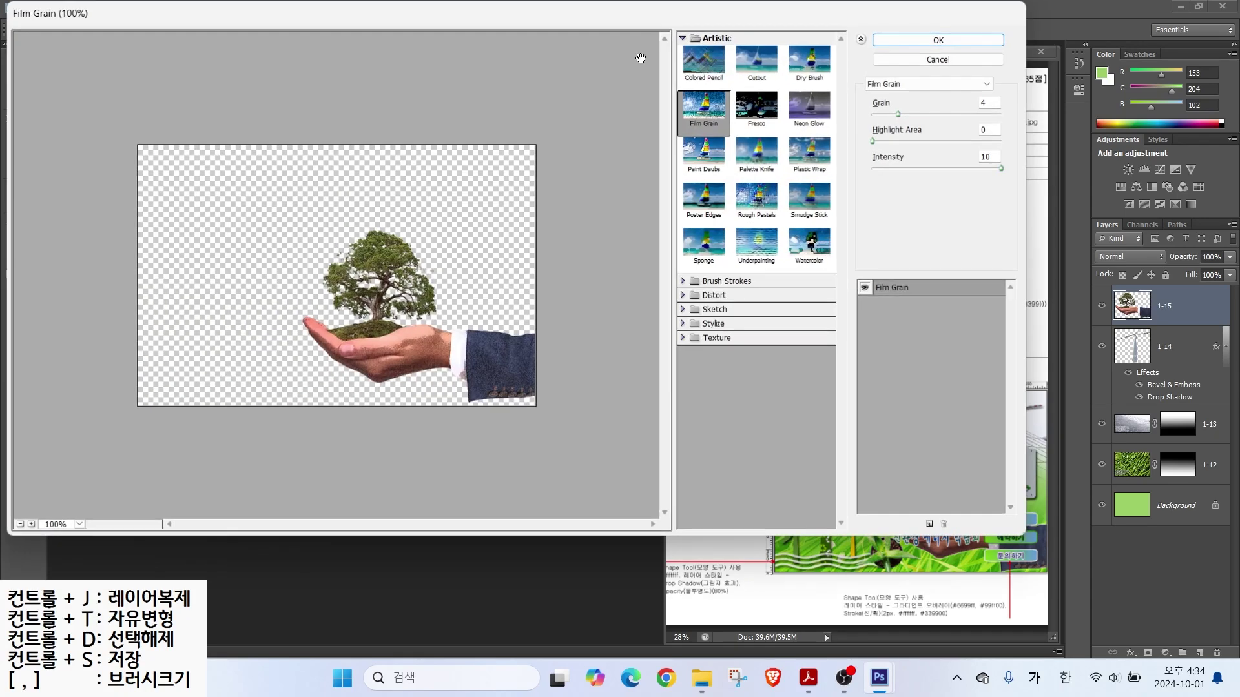
key(Return)
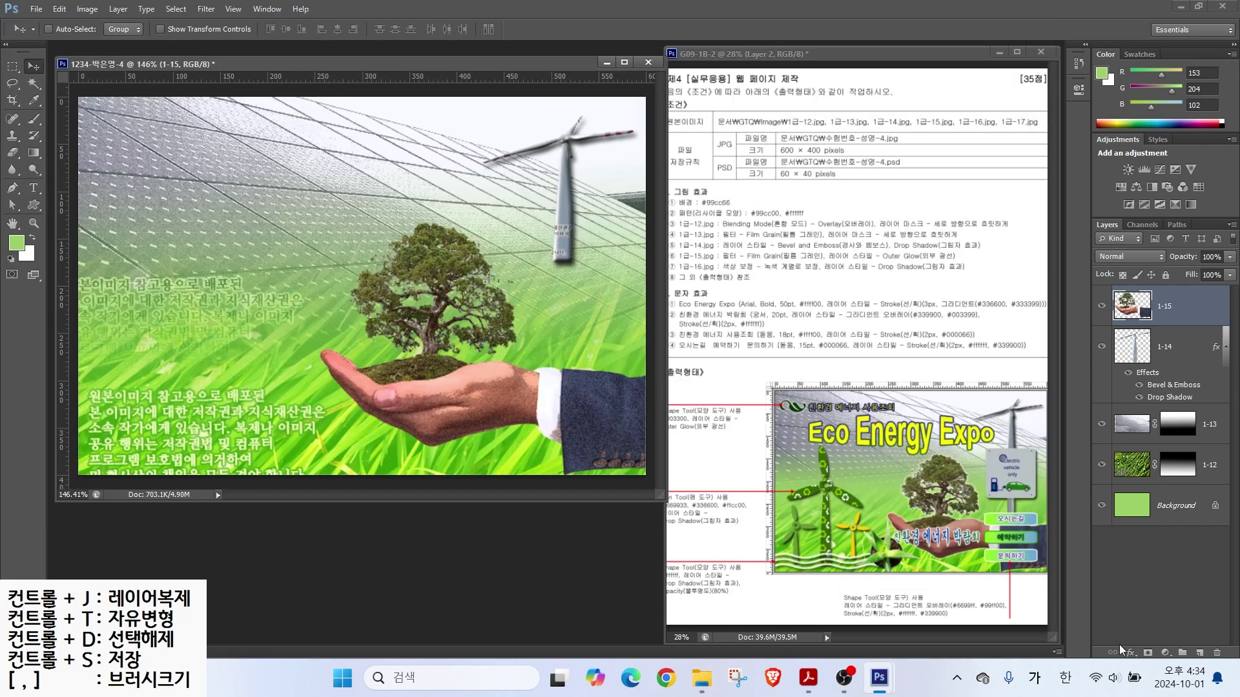
click(1130, 652)
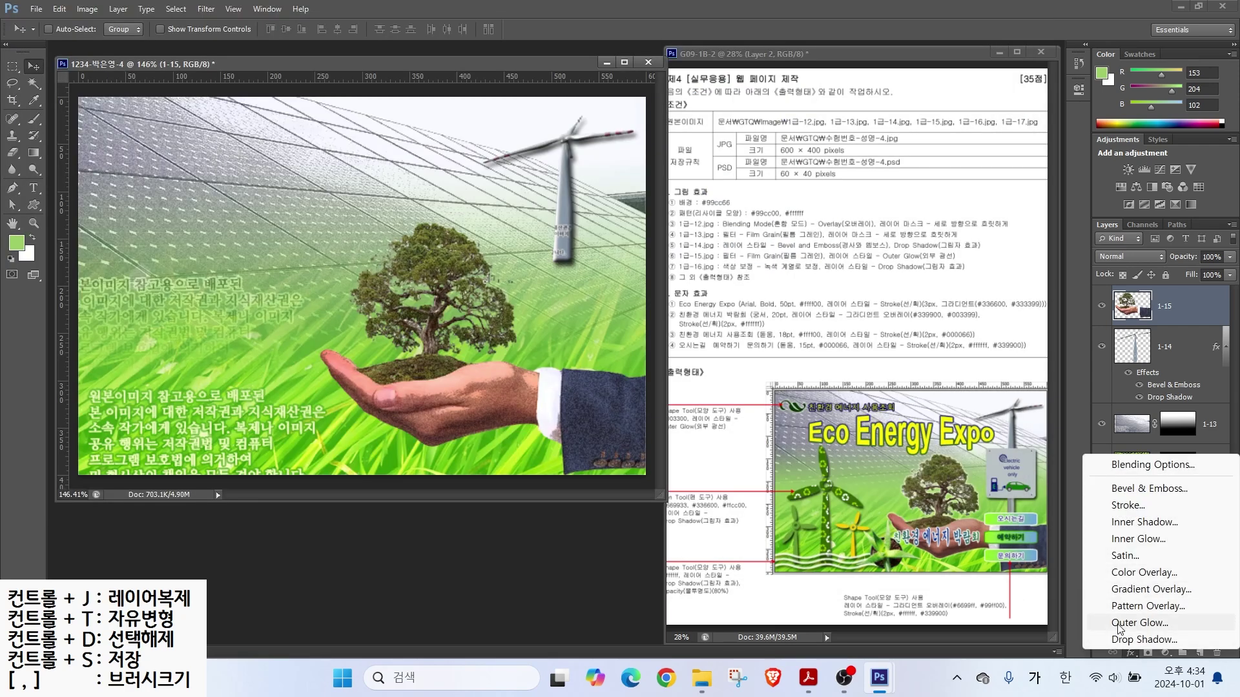
click(1140, 623)
key(Return)
Step: Open the EV sign image 1급-16
key(ctrl+o)
scroll(621, 316, down, 5)
double_click(516, 391)
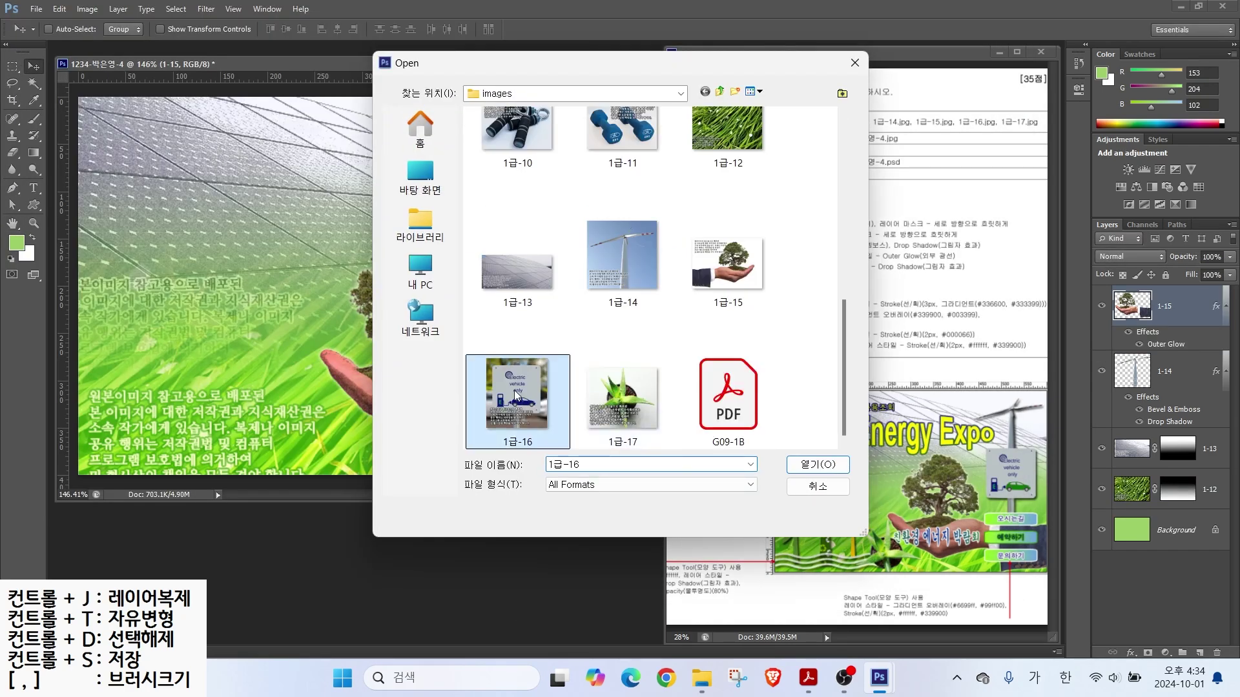
Step: Quick-select the upper part of the EV sign, then switch to subtract with a smaller brush
drag(180, 80, 471, 249)
right_click(34, 83)
click(84, 82)
mouse_move(420, 354)
mouse_down()
mouse_move(446, 335)
mouse_move(487, 403)
mouse_move(380, 469)
mouse_move(450, 428)
mouse_move(441, 388)
mouse_move(375, 474)
mouse_up()
click(88, 29)
key([)
key([)
key([)
key([)
key([)
key([)
key([)
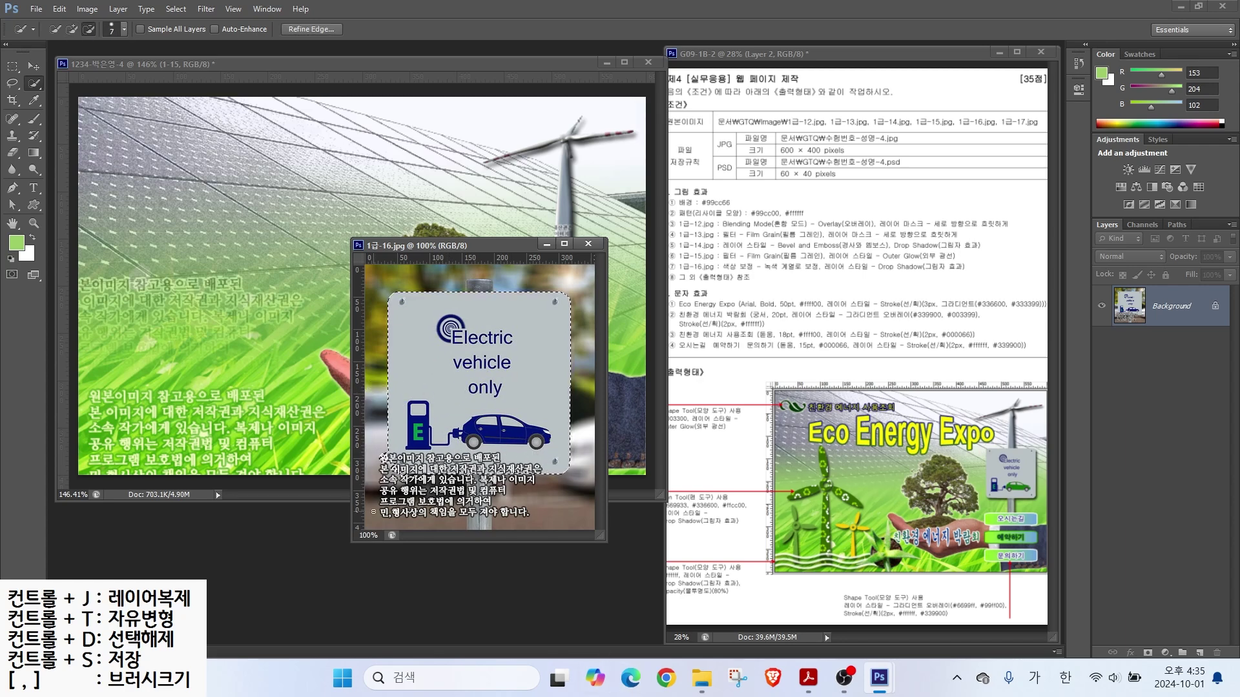
Step: Outline the sign's lower part around the car with the Polygonal Lasso
right_click(12, 83)
click(64, 97)
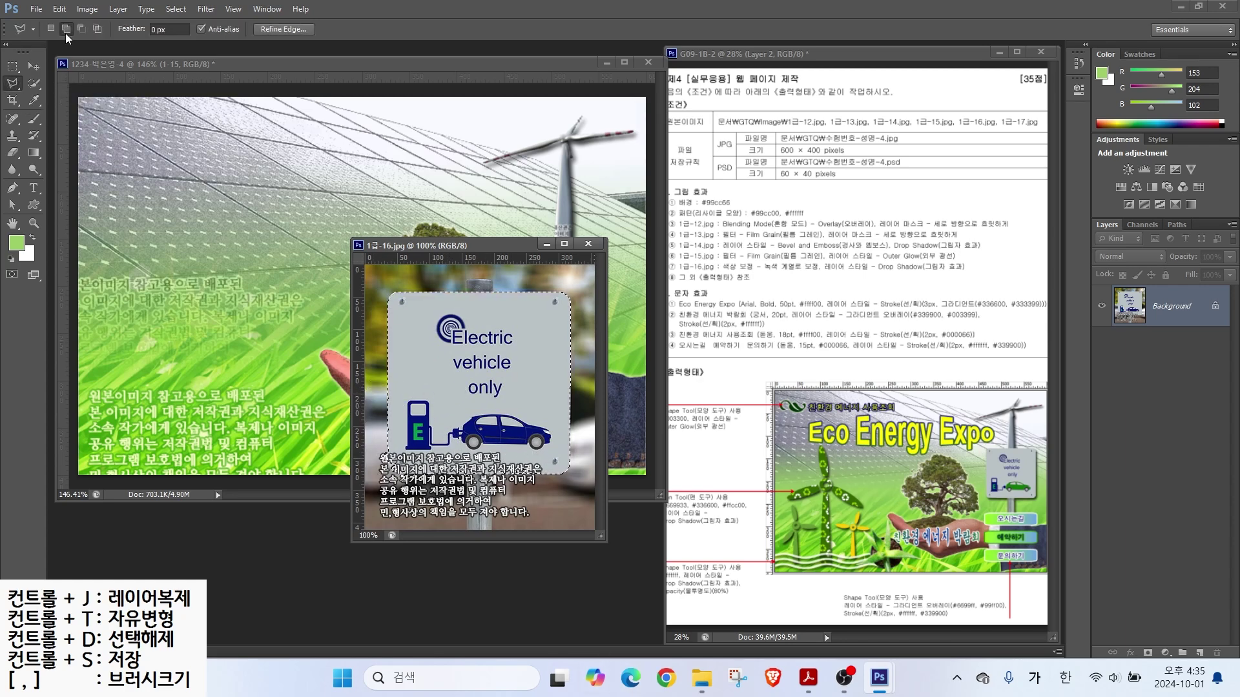
click(460, 394)
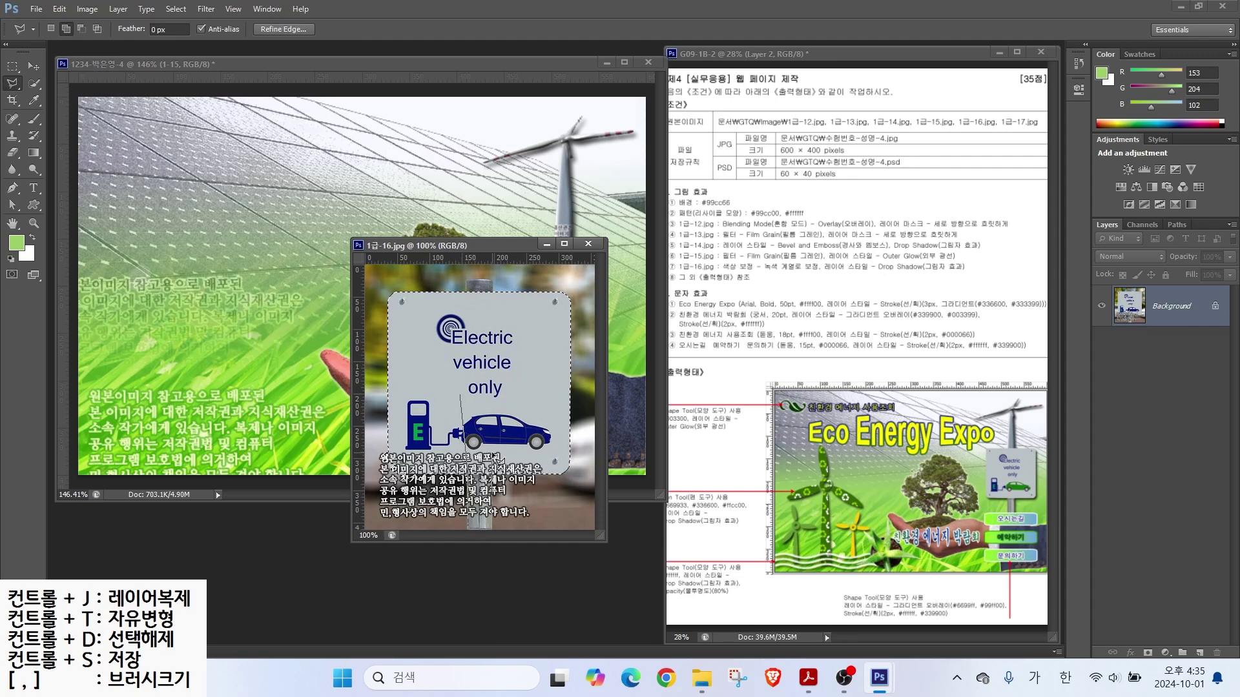
click(415, 450)
click(443, 410)
click(542, 407)
double_click(548, 416)
Step: Move the sign into the composite and name the layer 1-16
key(v)
drag(548, 415, 392, 395)
double_click(1158, 305)
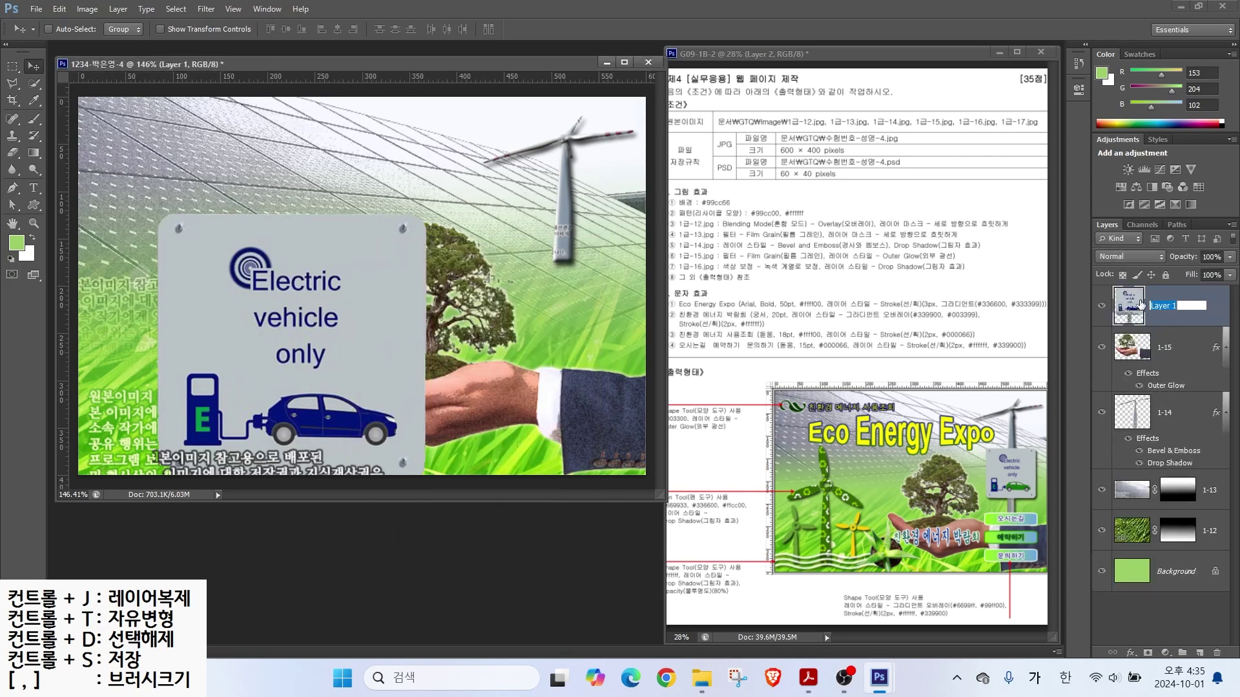
text(1-16)
key(Return)
Step: Shrink the sign to about half and place it beside the tree
key(ctrl+t)
drag(425, 208, 292, 388)
drag(266, 433, 583, 278)
drag(487, 224, 505, 244)
drag(548, 290, 546, 271)
key(Return)
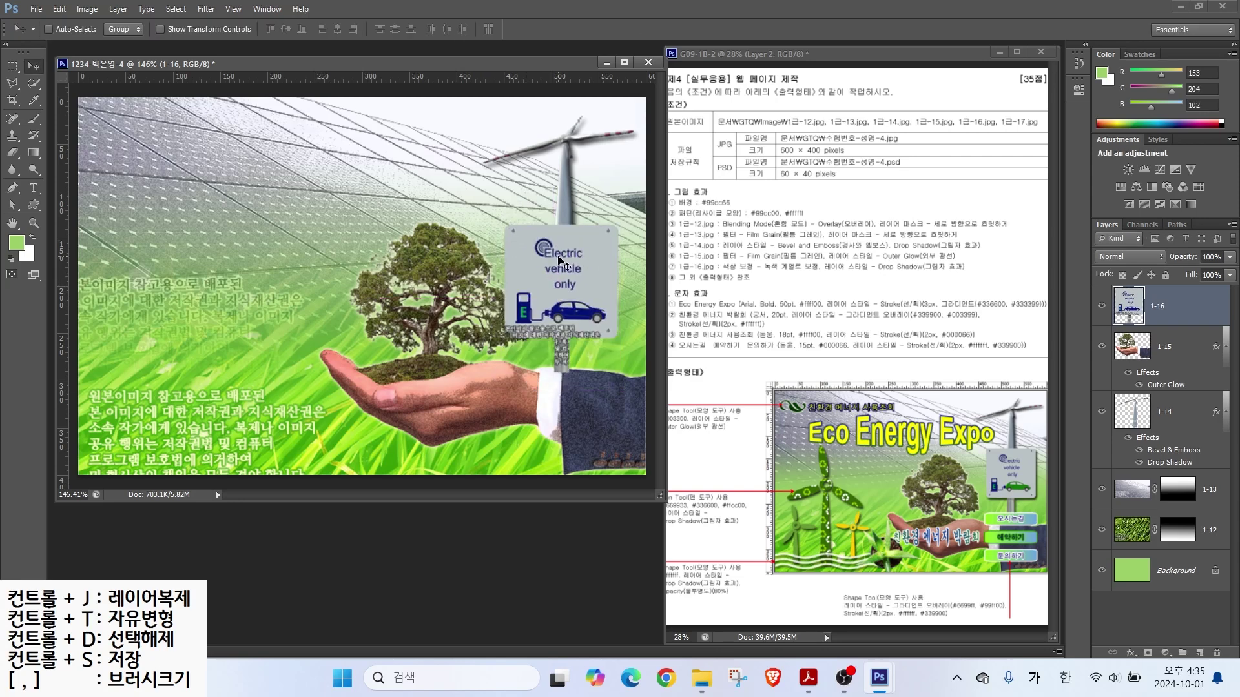
Step: Add a Drop Shadow to the sign and nudge it up a few pixels
click(1130, 653)
click(1124, 645)
click(840, 276)
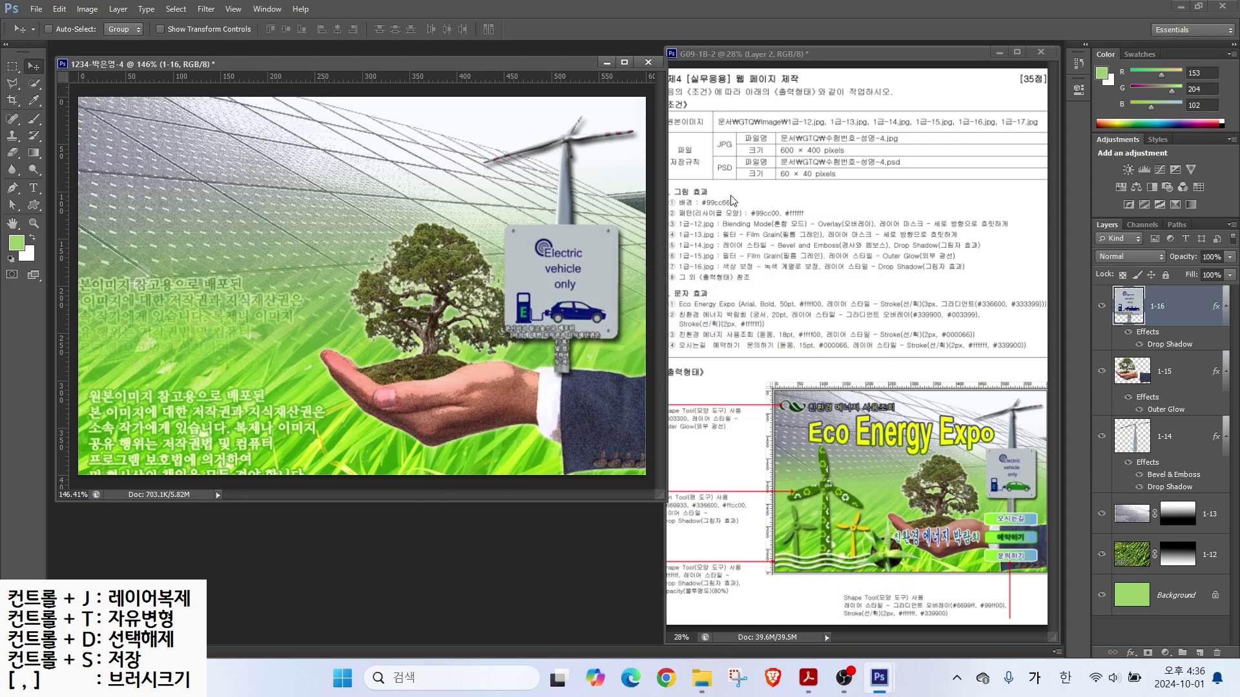
key(Up)
key(Up)
key(Up)
key(Up)
key(Up)
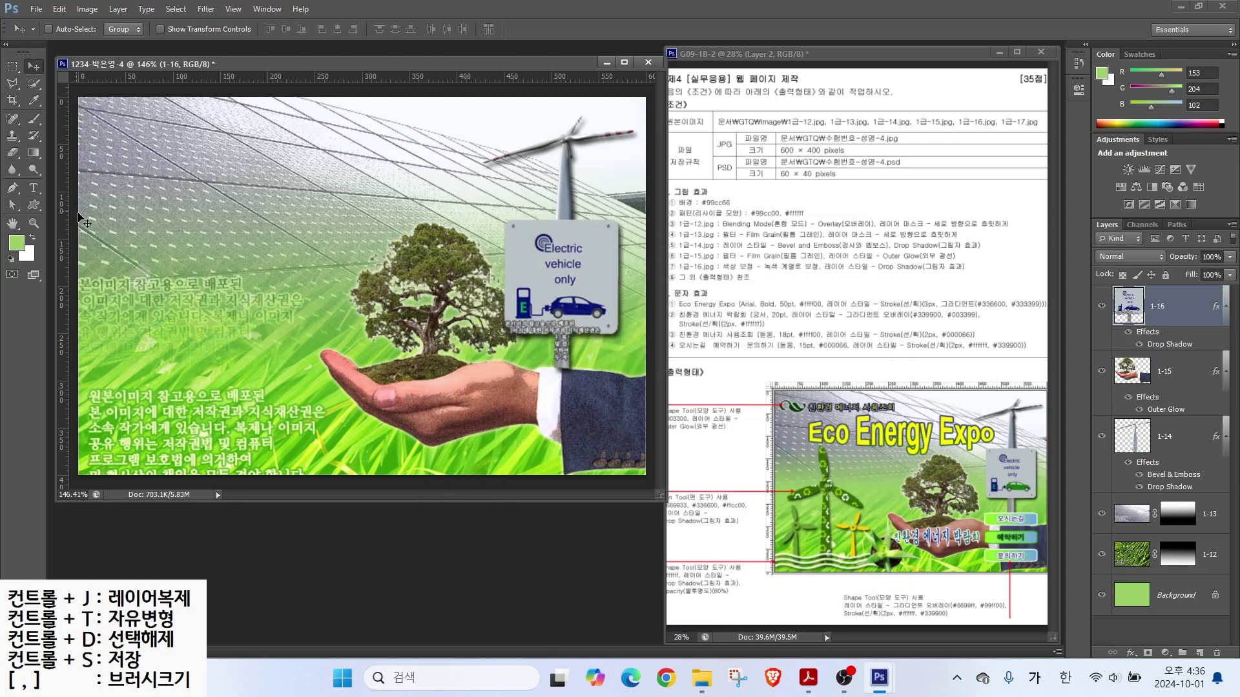
key(ctrl+o)
Step: Open 1급-17 and select the aloe with Quick Selection and Polygonal Lasso
key(Return)
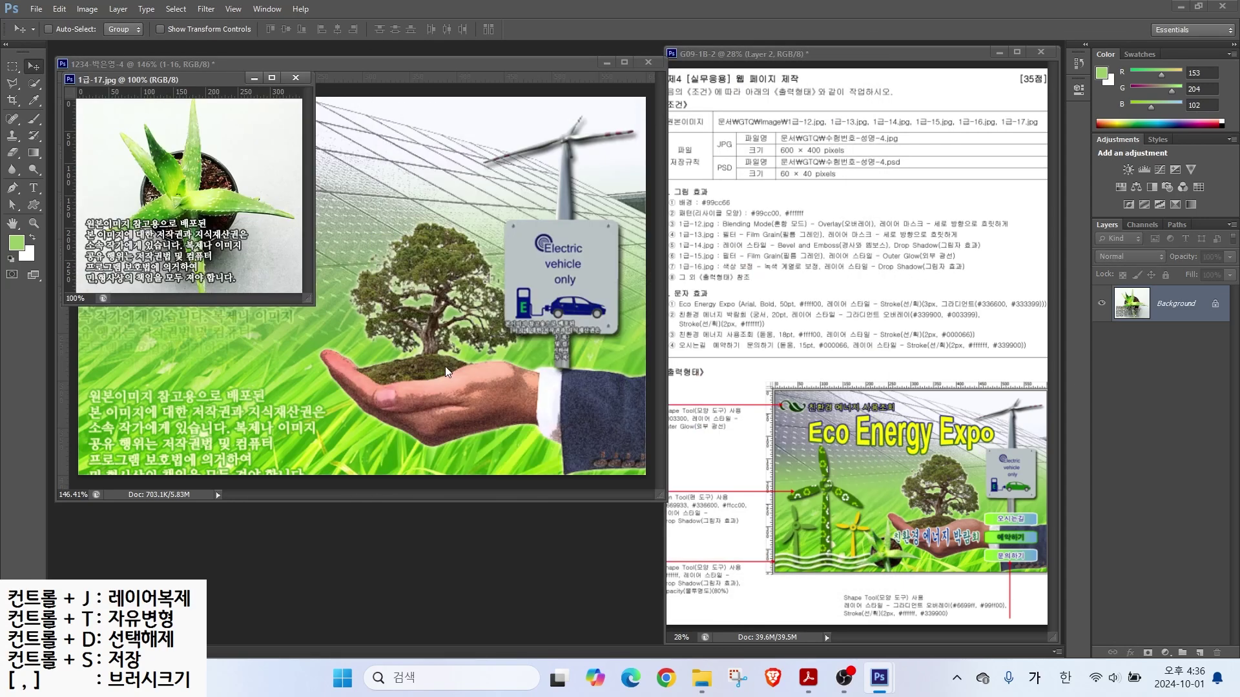
key(w)
mouse_move(201, 197)
mouse_down()
mouse_move(187, 169)
mouse_move(160, 182)
mouse_move(128, 141)
mouse_move(166, 205)
mouse_move(208, 196)
mouse_move(267, 209)
mouse_move(155, 224)
mouse_up()
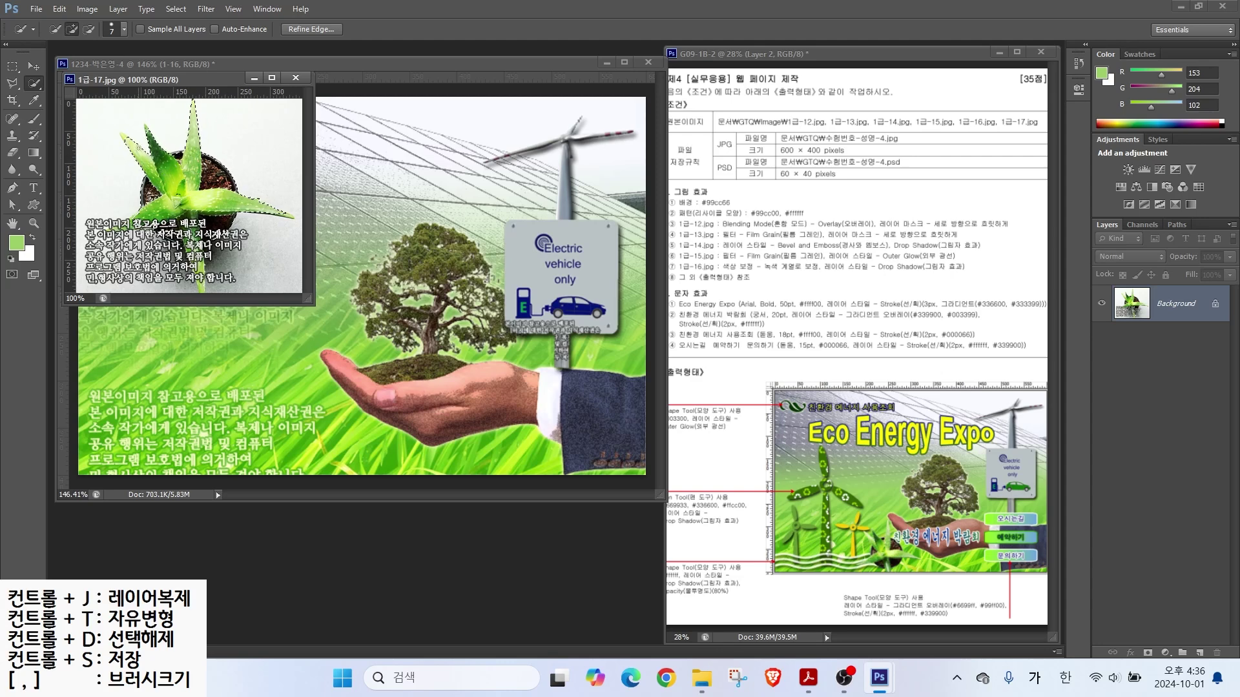
key(l)
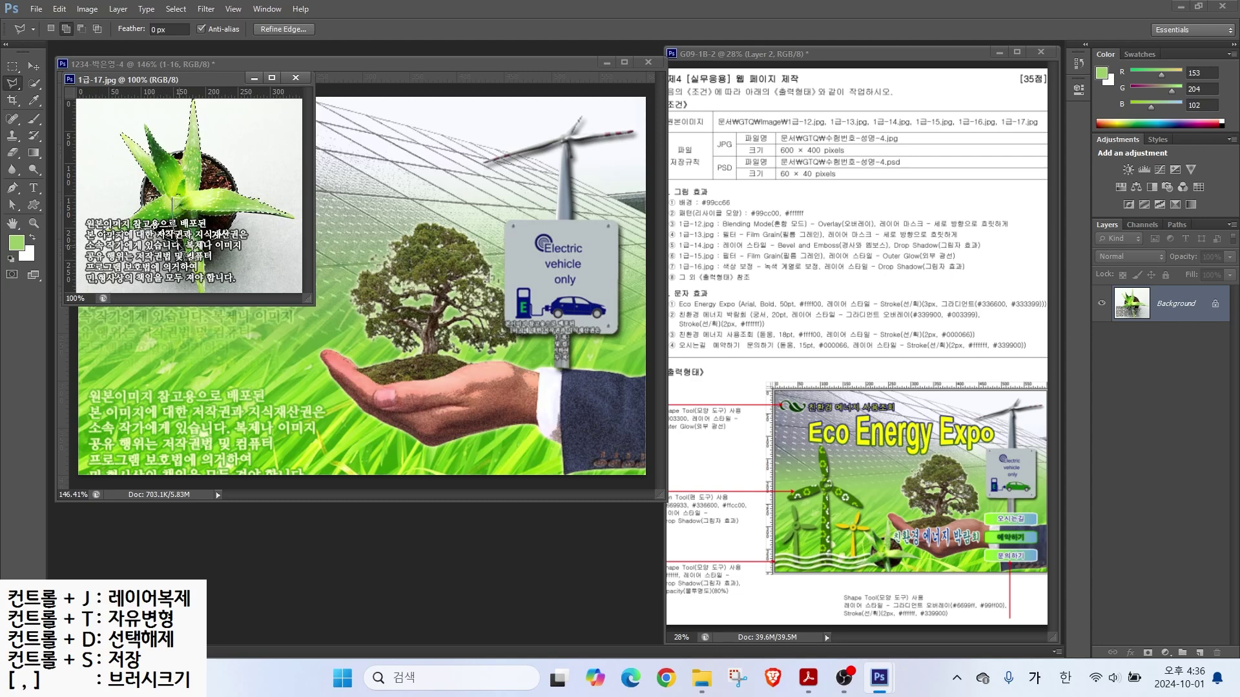
double_click(204, 298)
Step: Bring the aloe into the composite, close the source, and name the layer 1-17
drag(149, 81, 624, 184)
key(v)
click(769, 179)
double_click(1167, 306)
text(1-17)
key(Return)
Step: Scale the aloe down and place it at the canvas's lower left
key(ctrl+t)
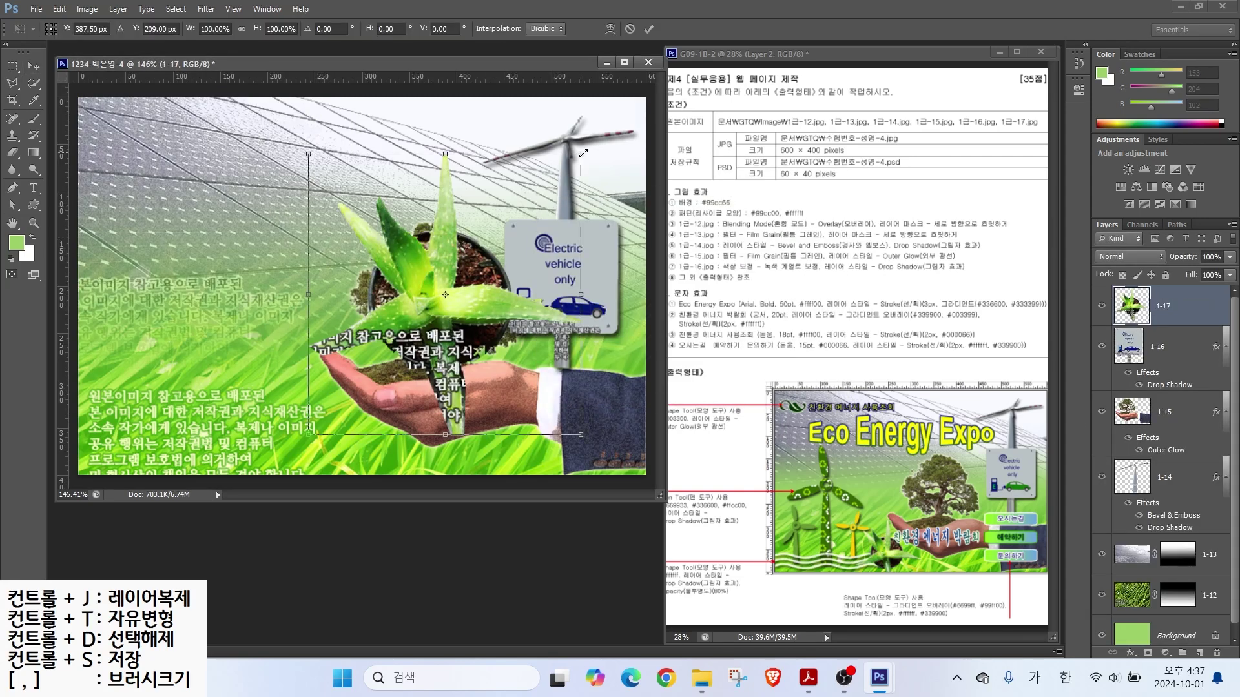
drag(577, 153, 468, 269)
drag(379, 342, 327, 416)
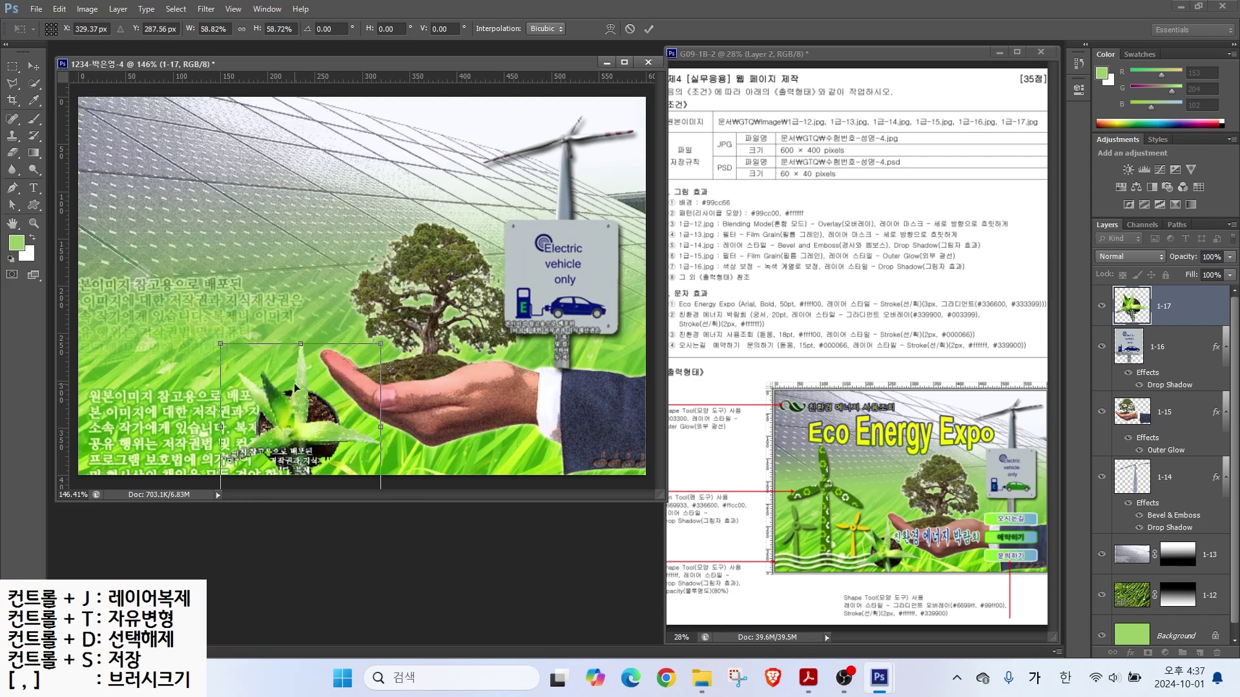
drag(234, 340, 262, 361)
key(Return)
Step: Shrink the hand-and-tree layer 1-15 to about 92%
click(1164, 412)
key(ctrl+t)
drag(319, 222, 347, 241)
key(Return)
Step: Fine-tune positions: EV sign slightly down, hand-and-tree left, aloe slightly down-right
click(1149, 355)
drag(572, 287, 573, 299)
click(1143, 414)
key(shift+Left)
key(shift+Left)
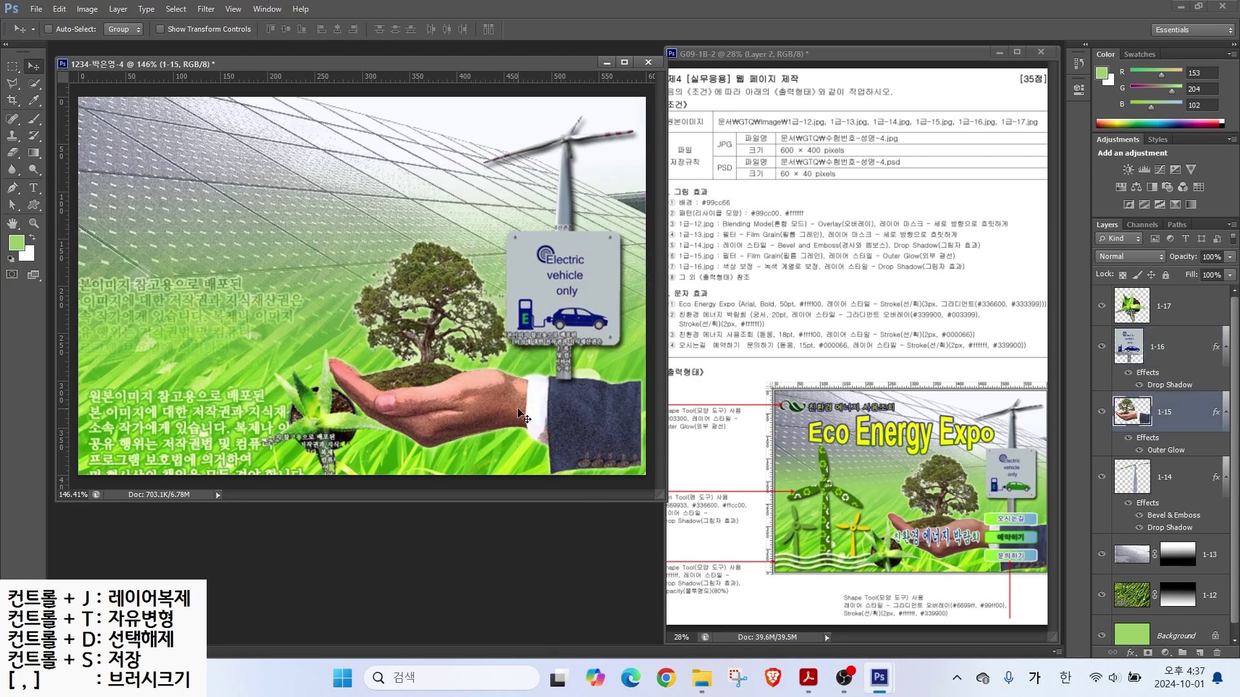
click(1117, 323)
drag(321, 429, 325, 437)
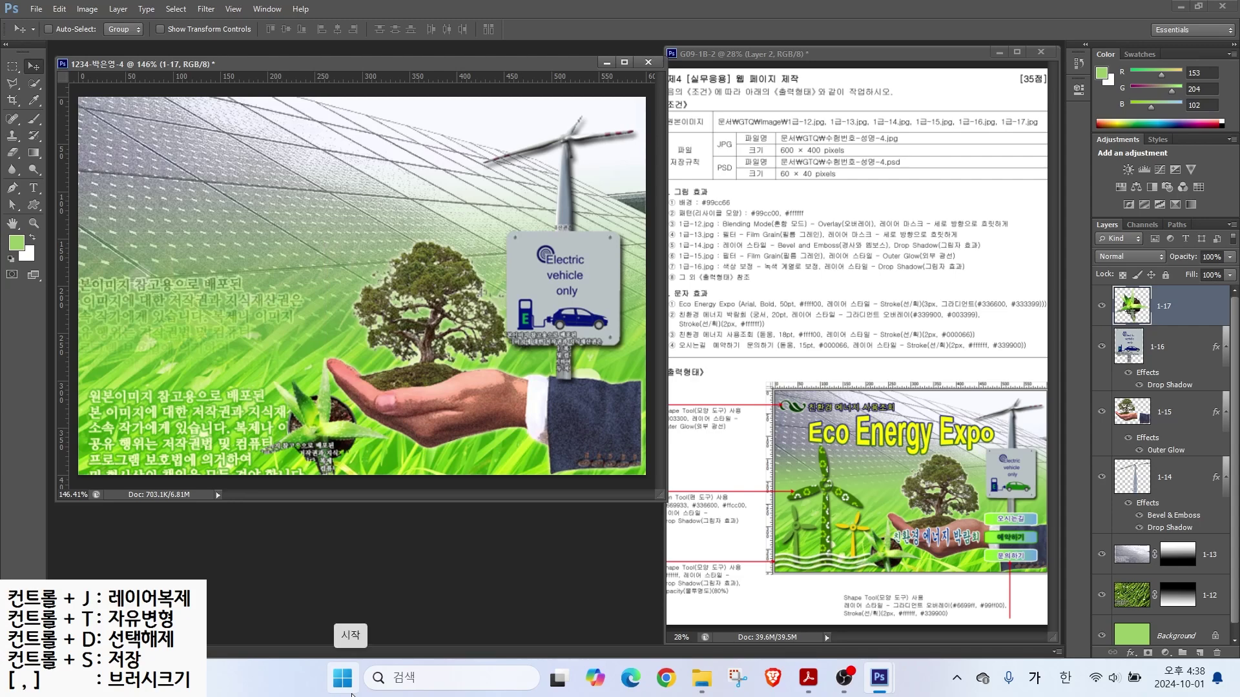
Step: Save the composite as a PSD file in the parent folder
click(36, 9)
click(55, 187)
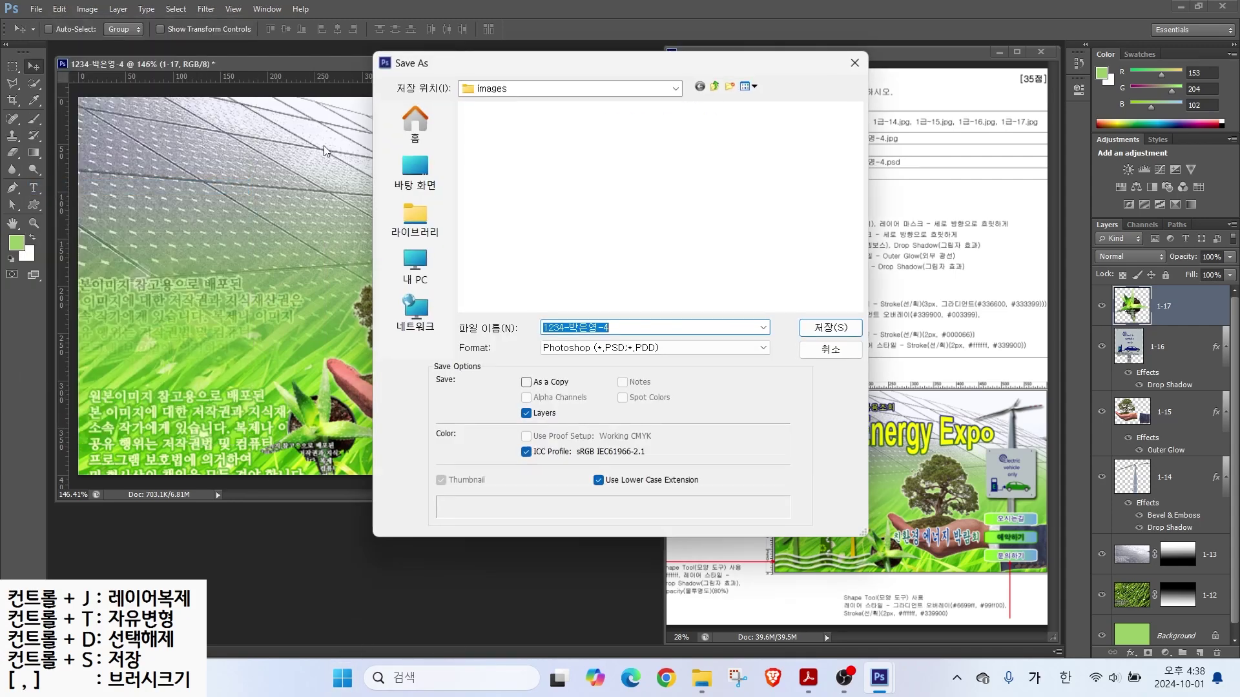
click(717, 89)
click(830, 328)
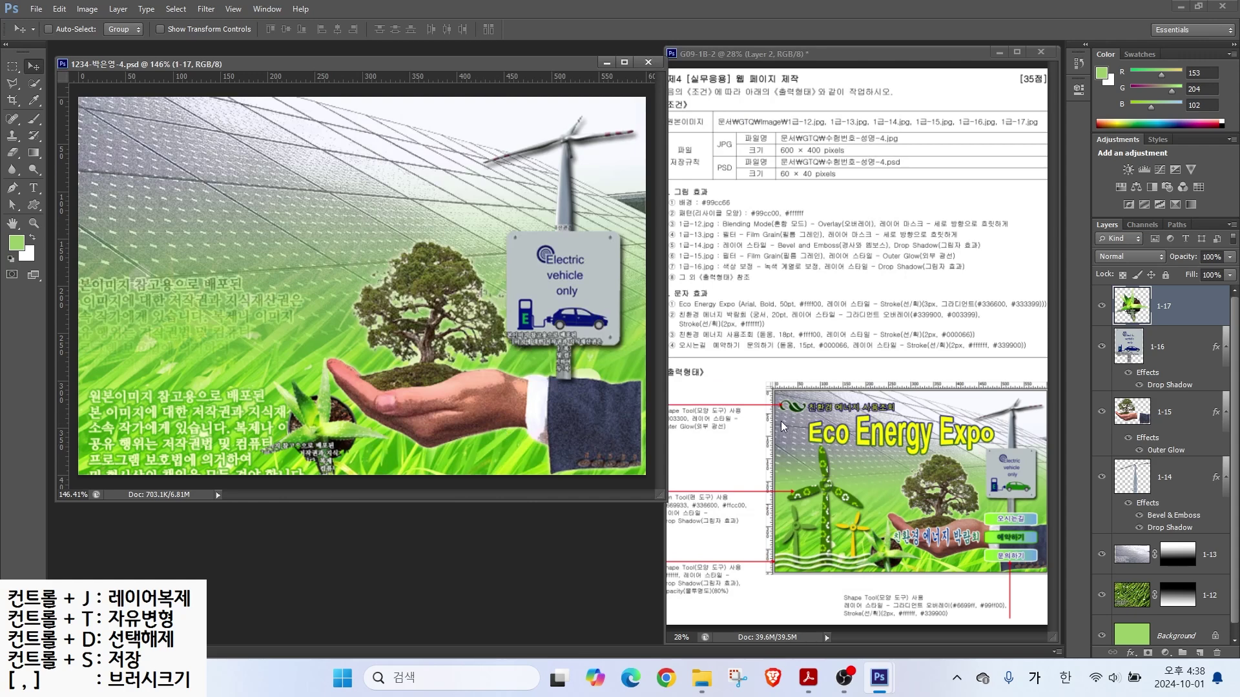
Step: Shift the hand-and-tree slightly right, then hide layers 1-17 down to 1-12
click(1164, 411)
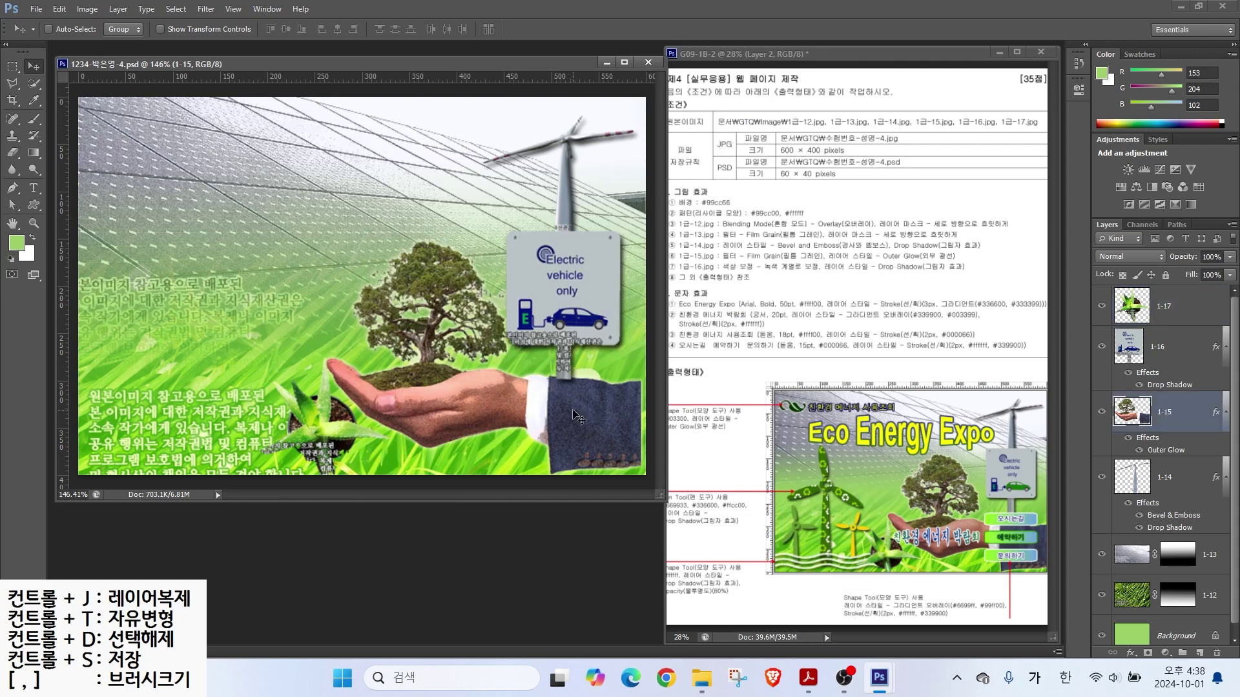
drag(526, 401, 530, 400)
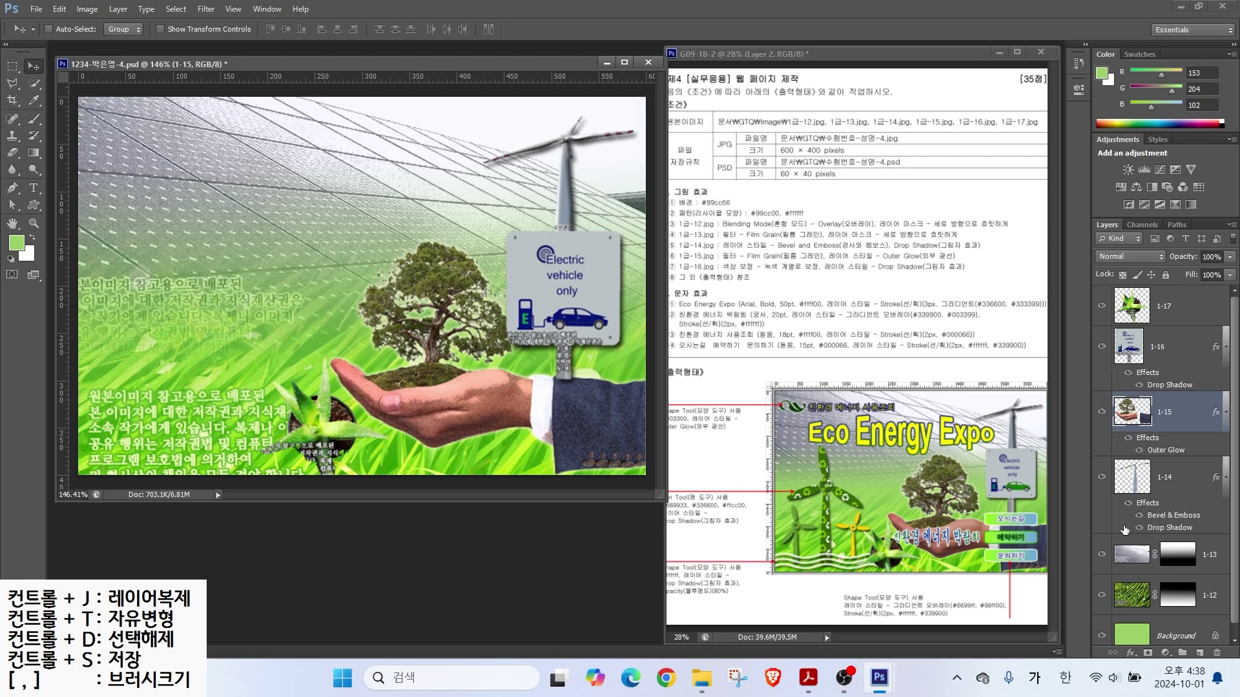
drag(1101, 310, 1110, 600)
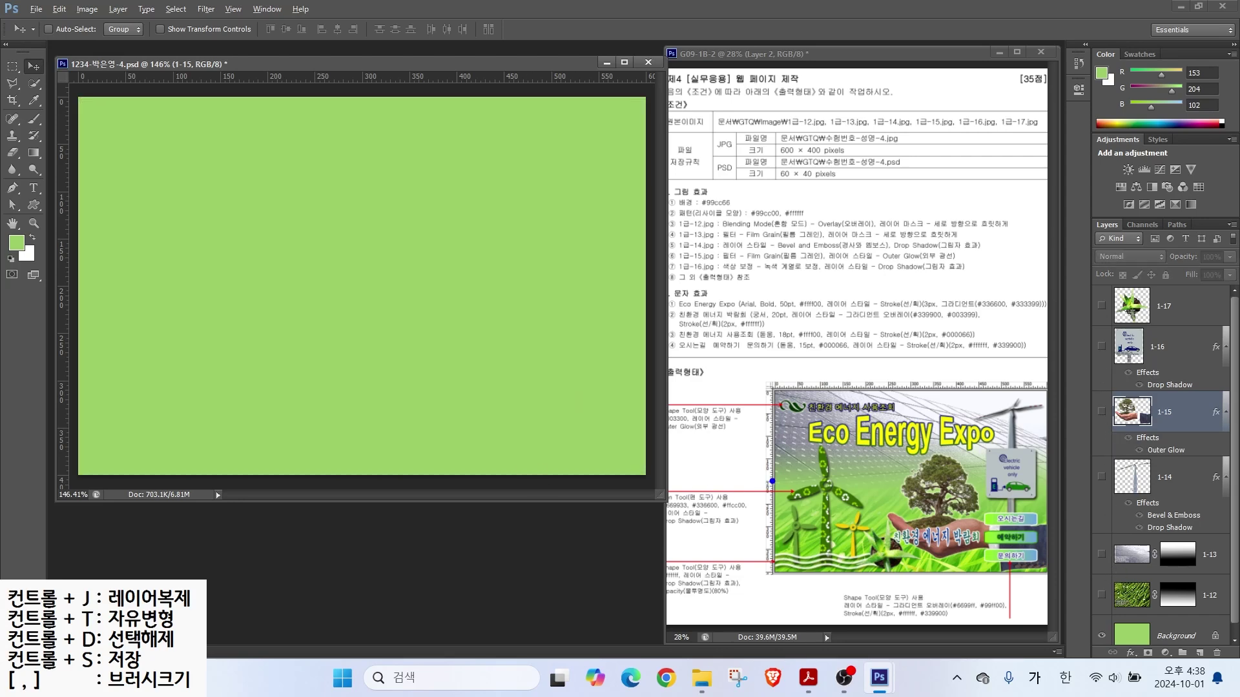
drag(876, 586, 875, 349)
drag(821, 464, 747, 434)
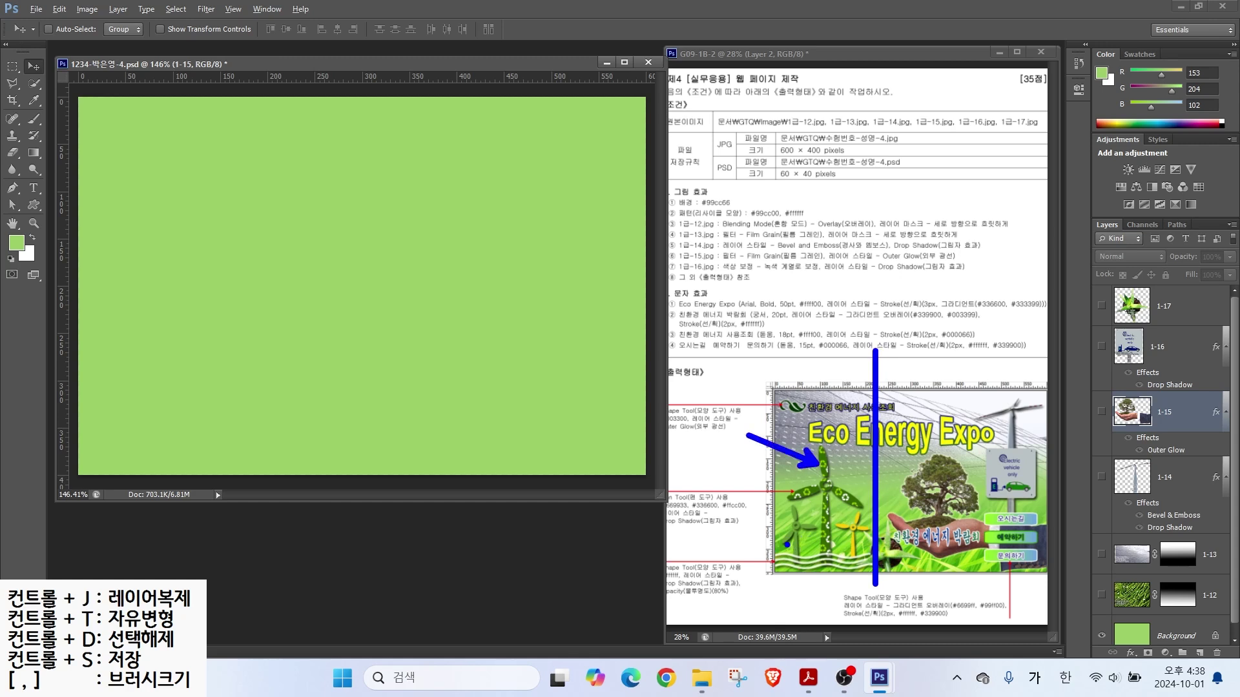
drag(779, 538, 715, 512)
drag(867, 534, 898, 524)
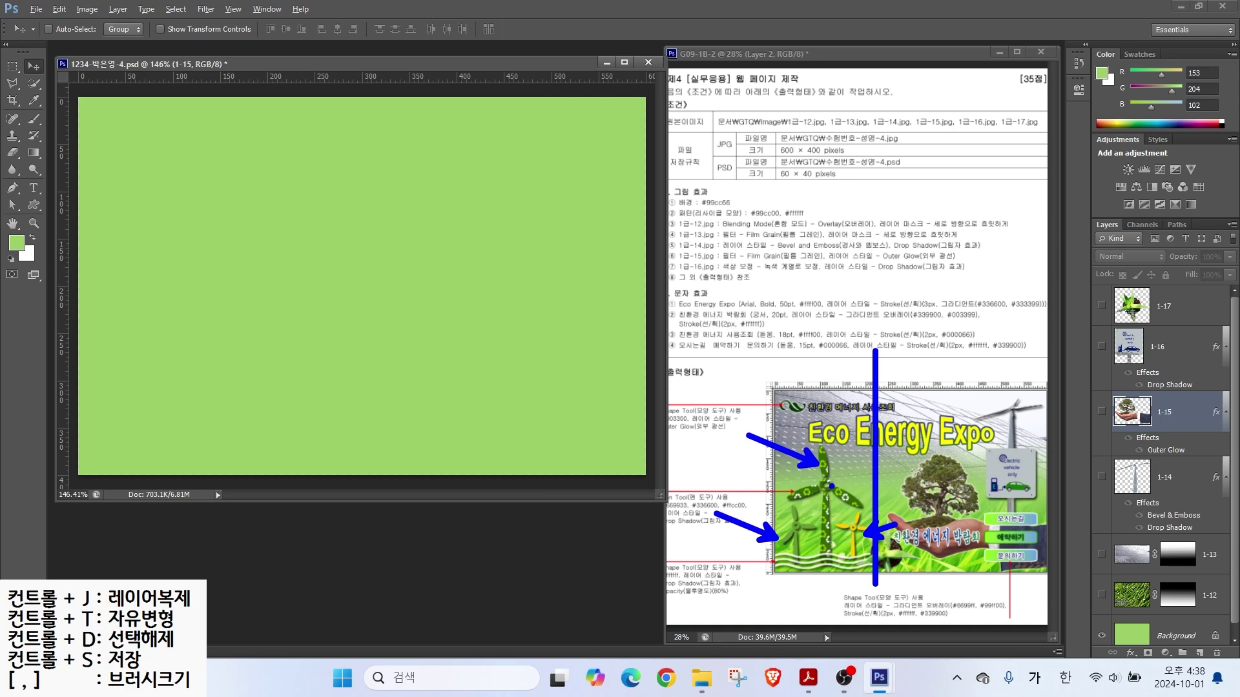
Step: Add a vertical guide near 207 px and a horizontal guide near 52 px, then zoom in
key(Escape)
drag(62, 169, 269, 217)
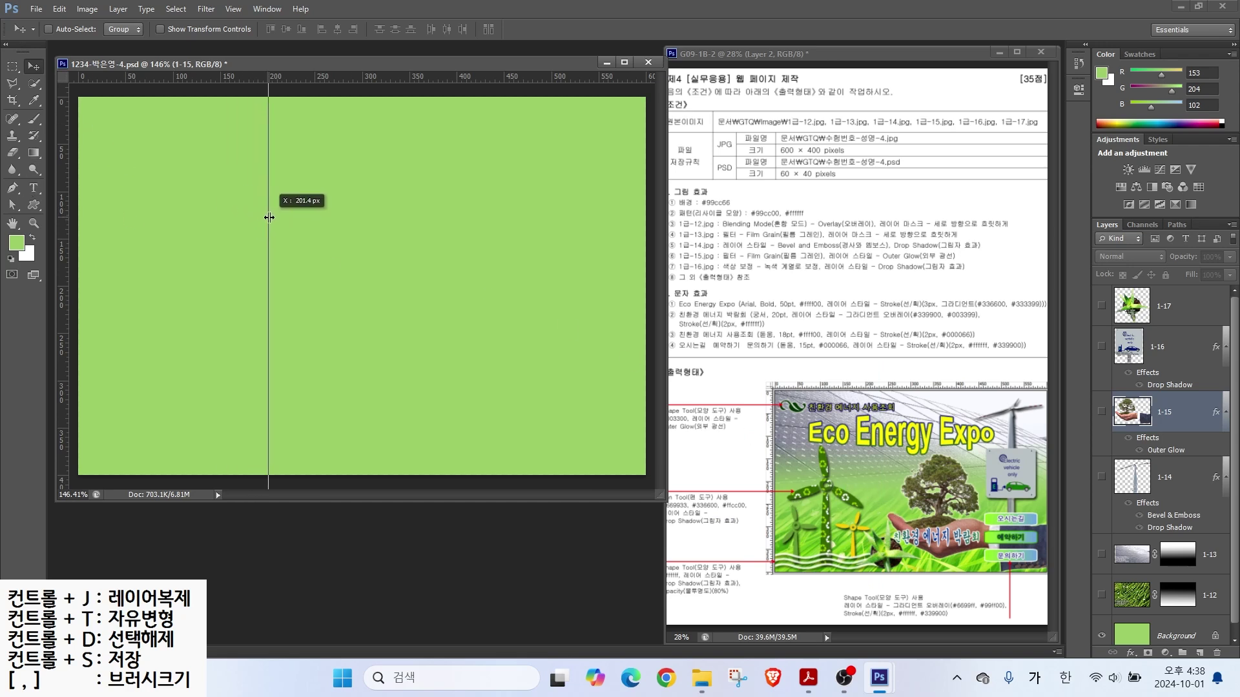
drag(269, 217, 288, 238)
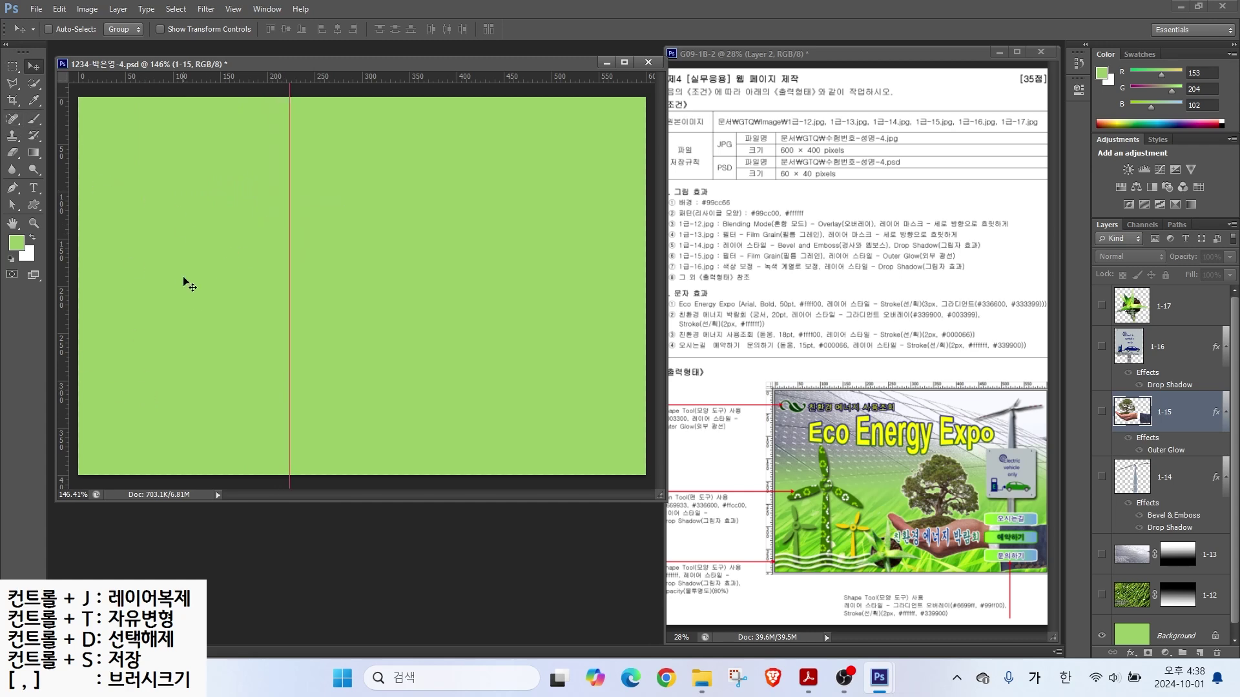
drag(175, 82, 170, 194)
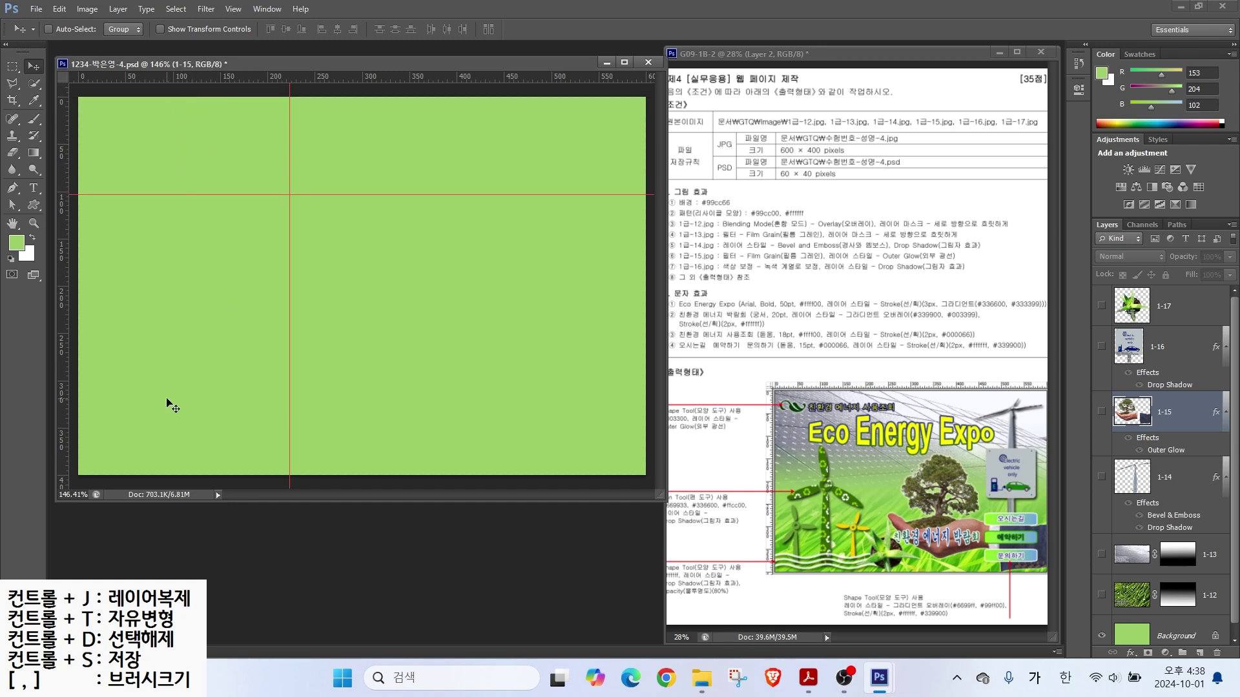
mouse_move(257, 456)
mouse_down()
mouse_move(208, 464)
mouse_move(113, 253)
mouse_move(276, 217)
mouse_move(261, 446)
mouse_up()
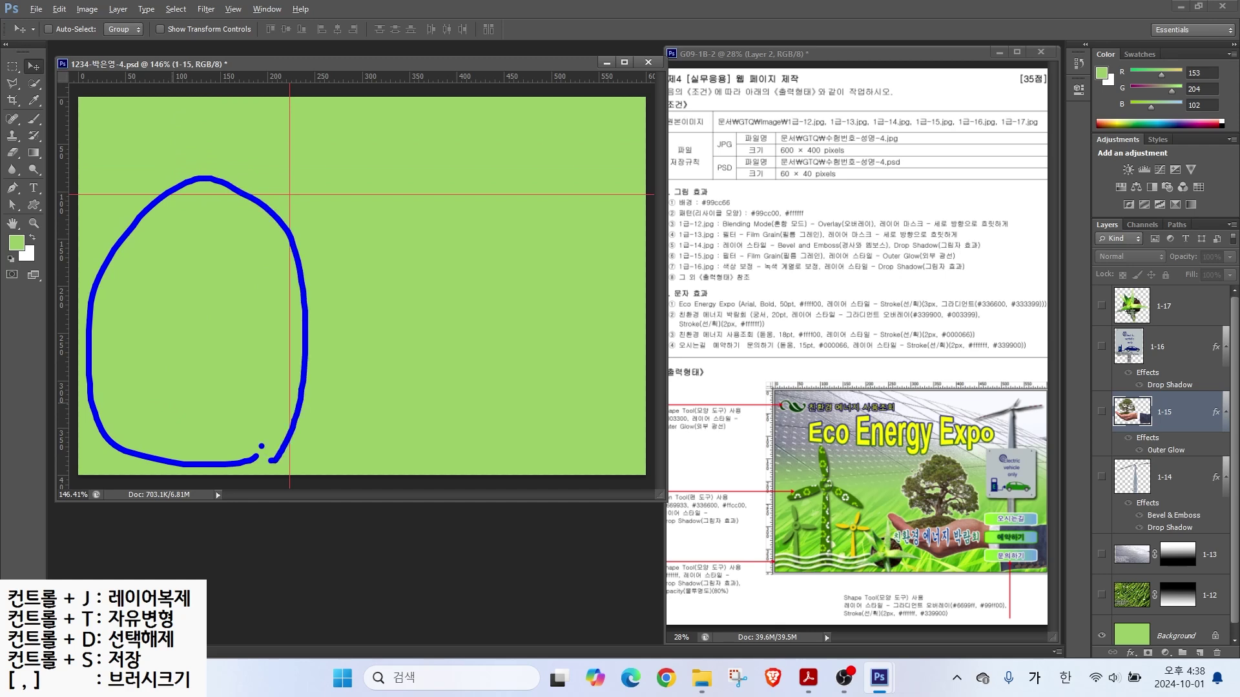
key(Escape)
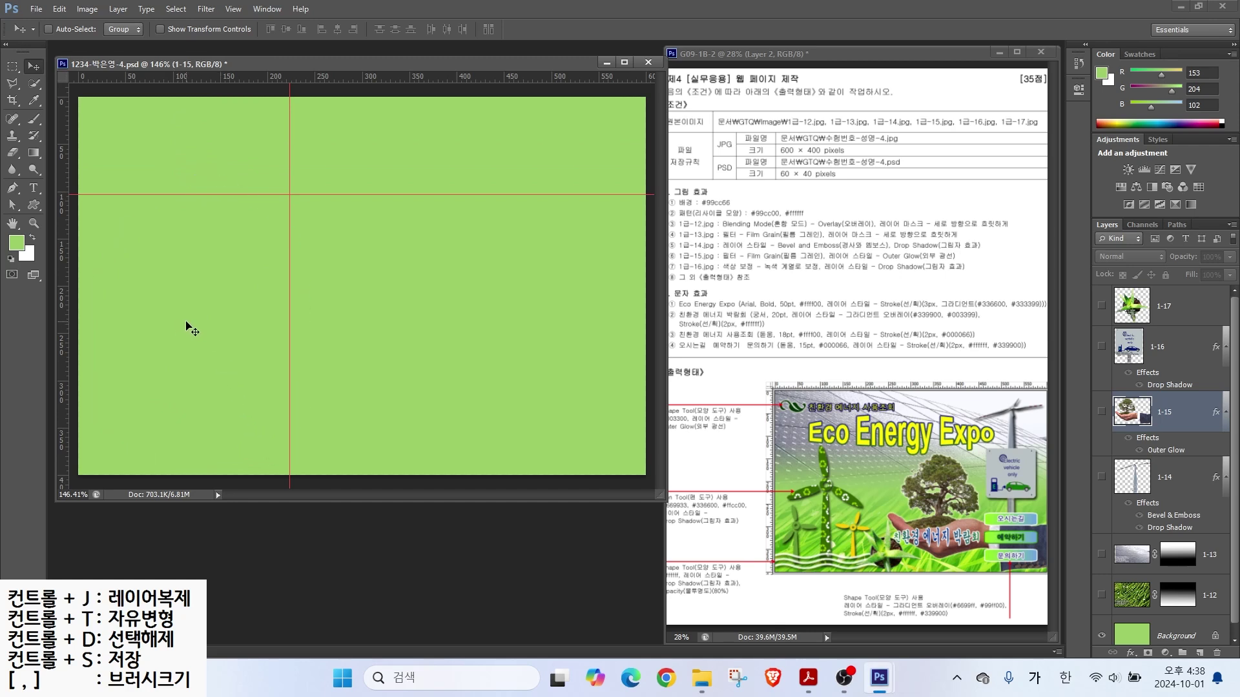
scroll(192, 331, up, 1)
Step: Draw a small red-filled circle with the Ellipse Tool
click(34, 211)
click(69, 230)
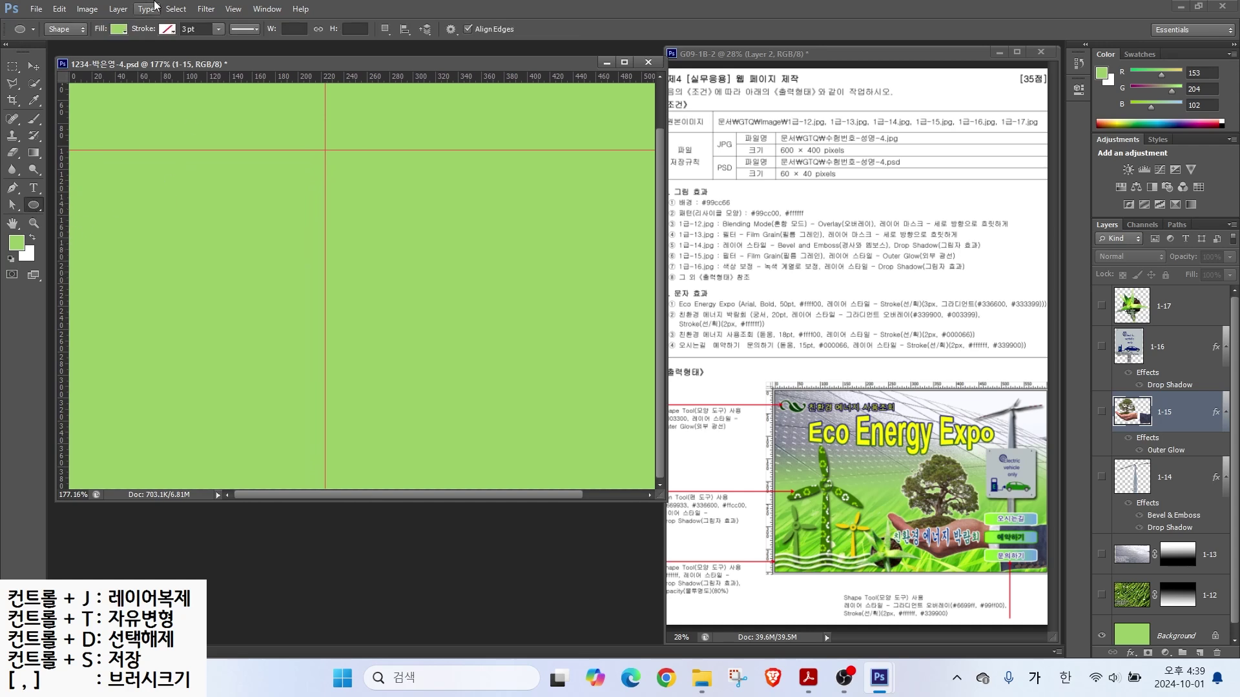
click(120, 32)
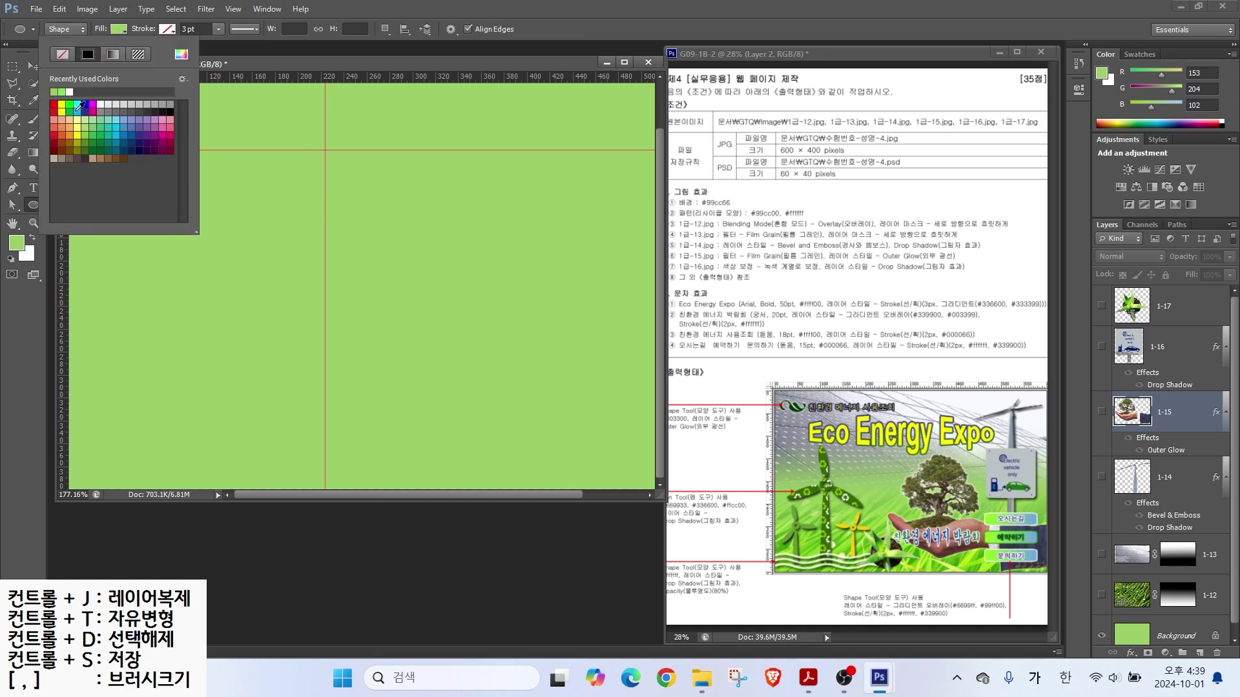
click(55, 104)
click(295, 53)
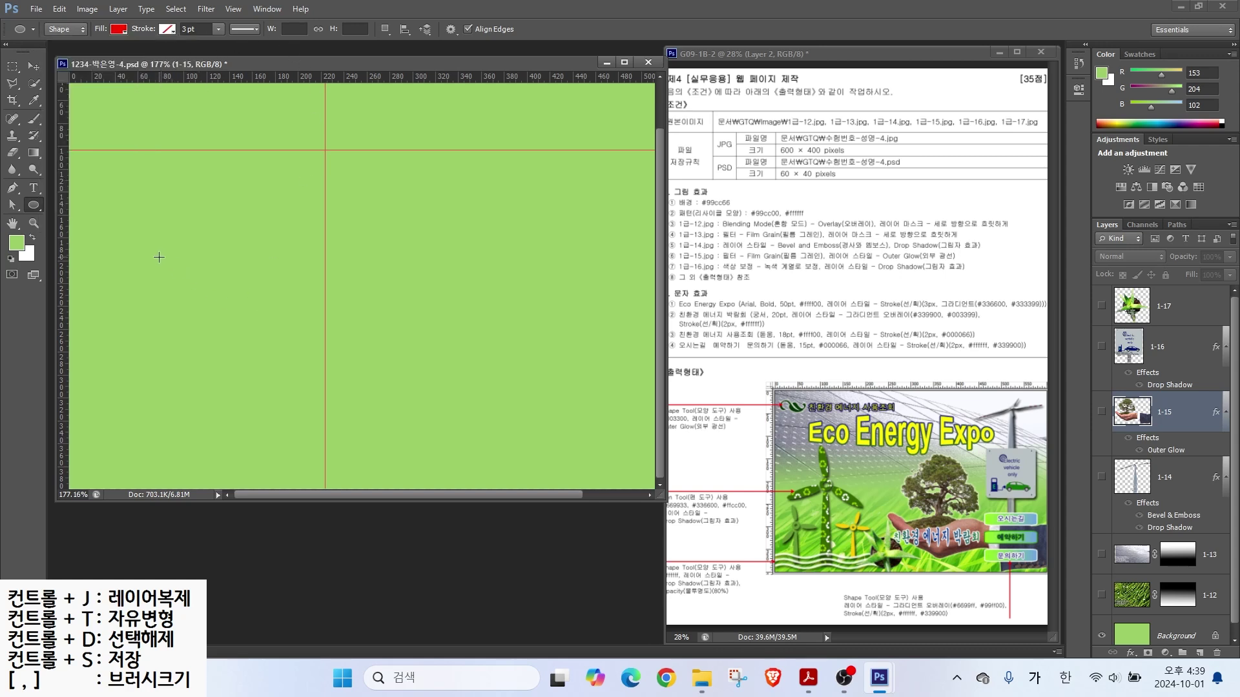
mouse_move(173, 257)
mouse_down()
mouse_move(213, 270)
mouse_move(216, 300)
mouse_up()
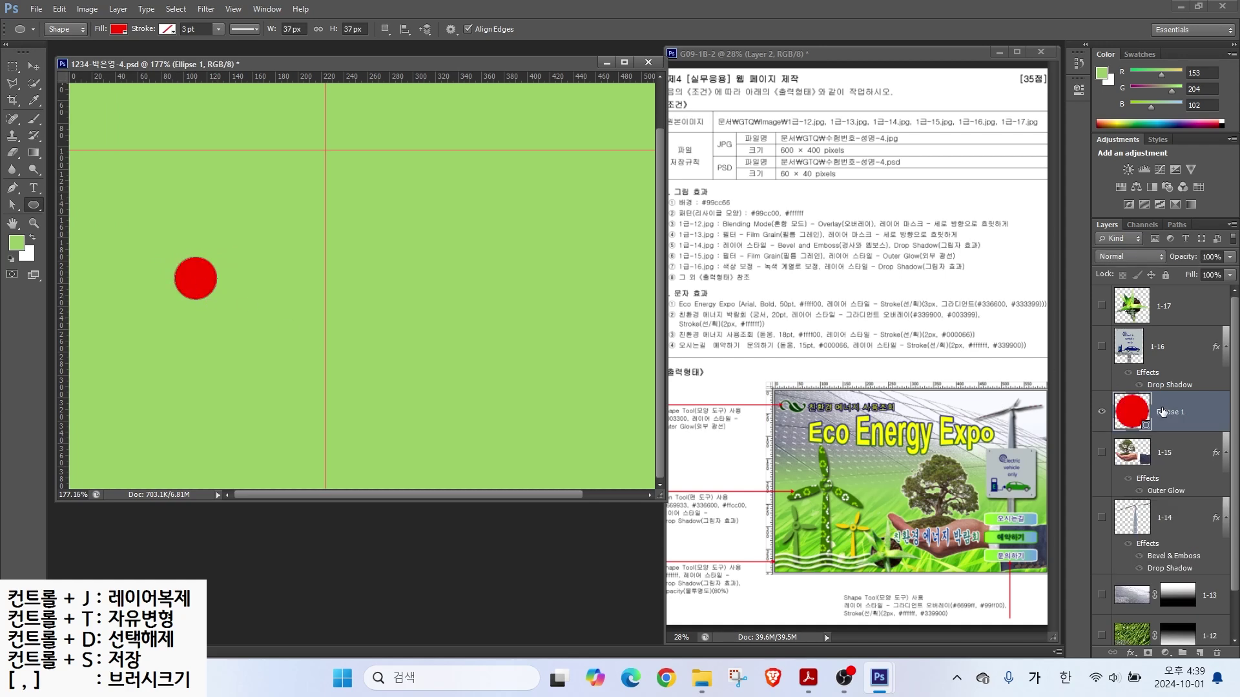
Step: Move Ellipse 1 to the top of the stack and subtract an inner circle to make a ring
drag(1161, 413, 1174, 317)
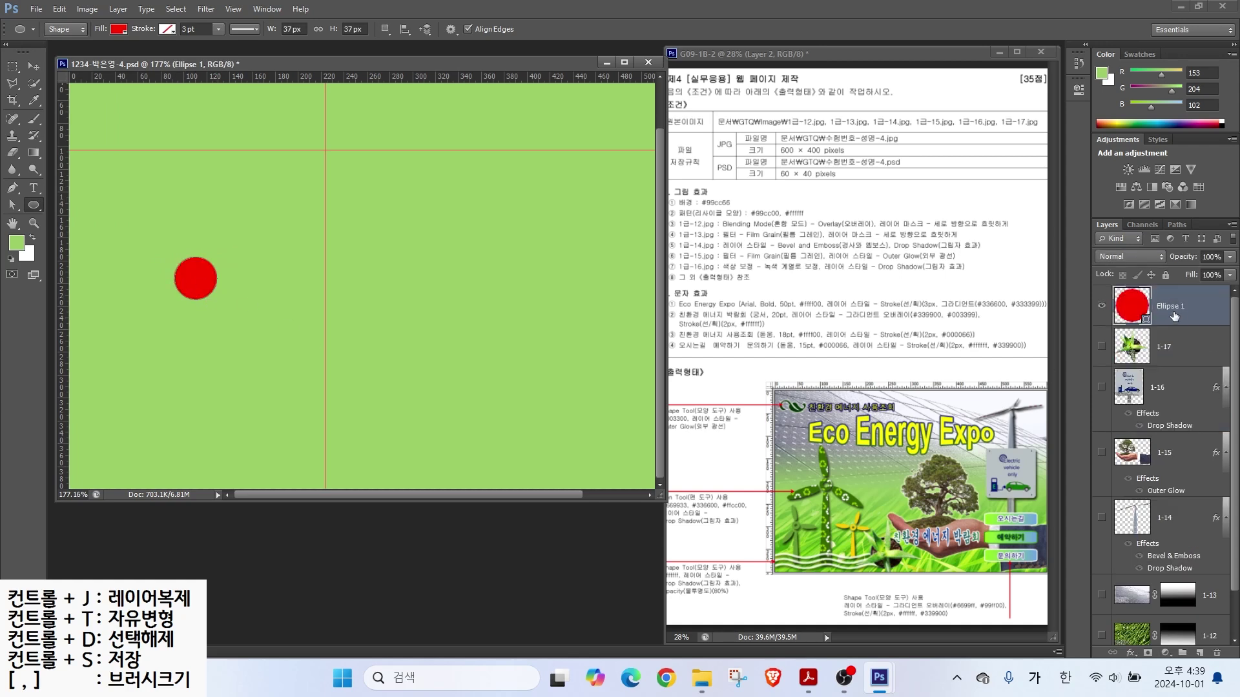
drag(384, 37, 423, 82)
drag(380, 40, 395, 35)
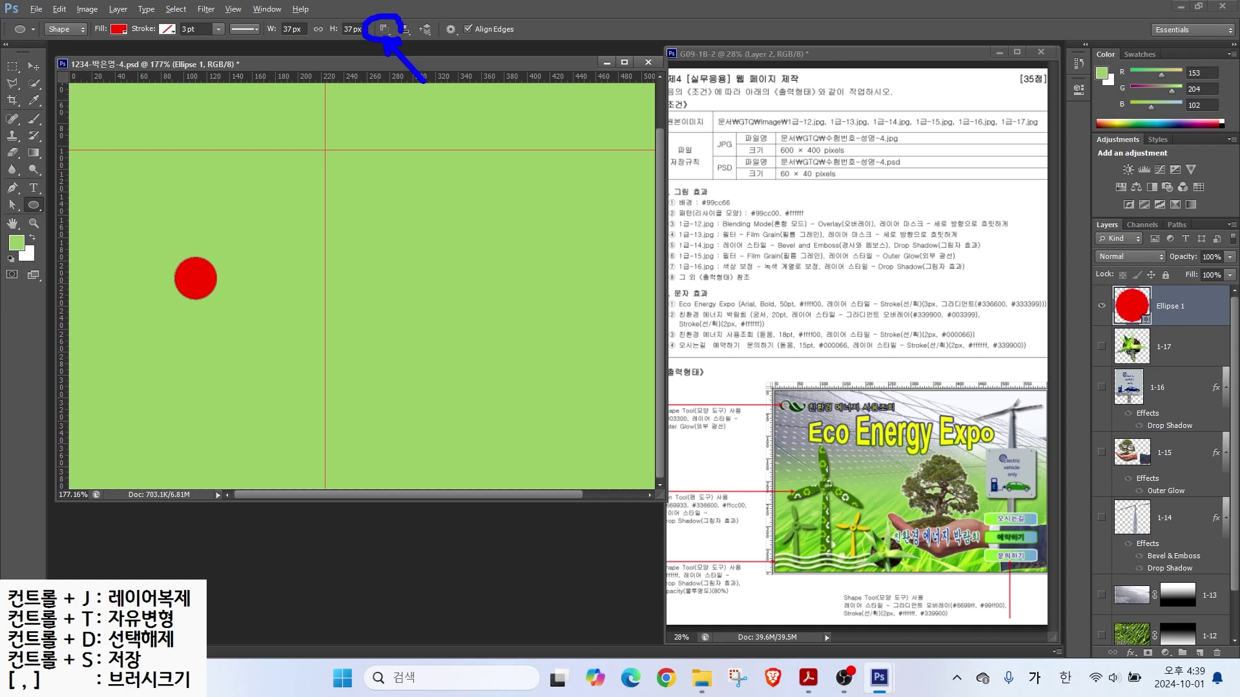
click(387, 30)
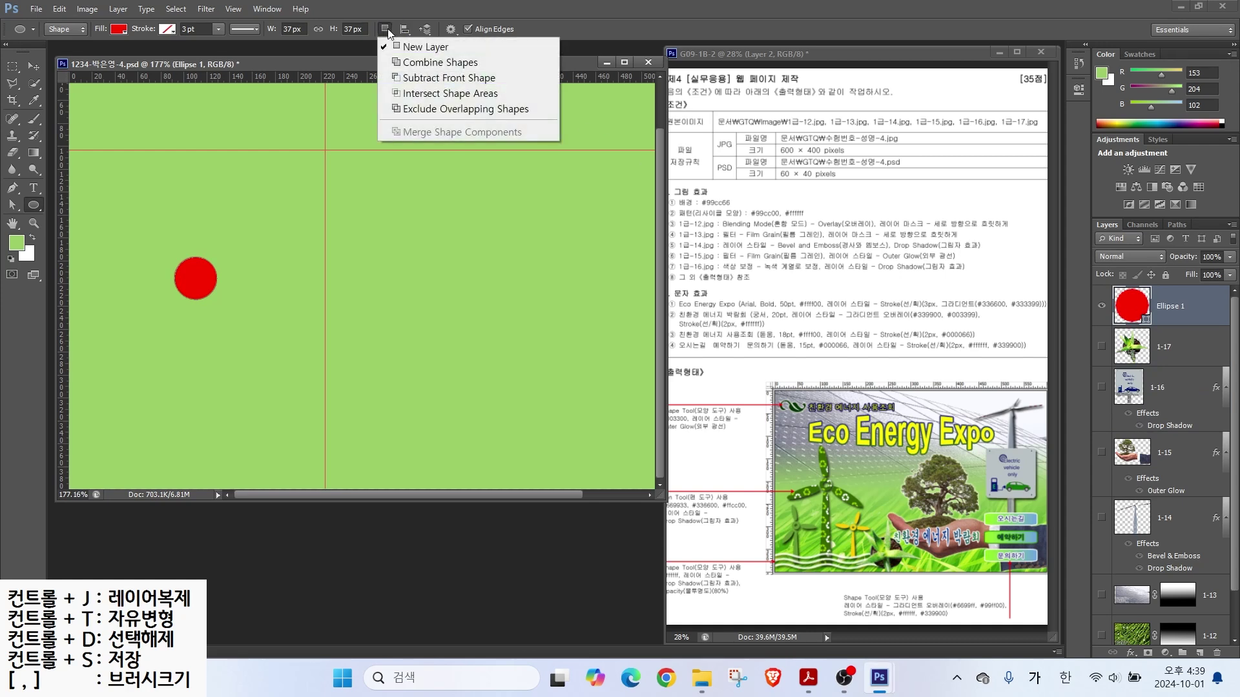
click(413, 85)
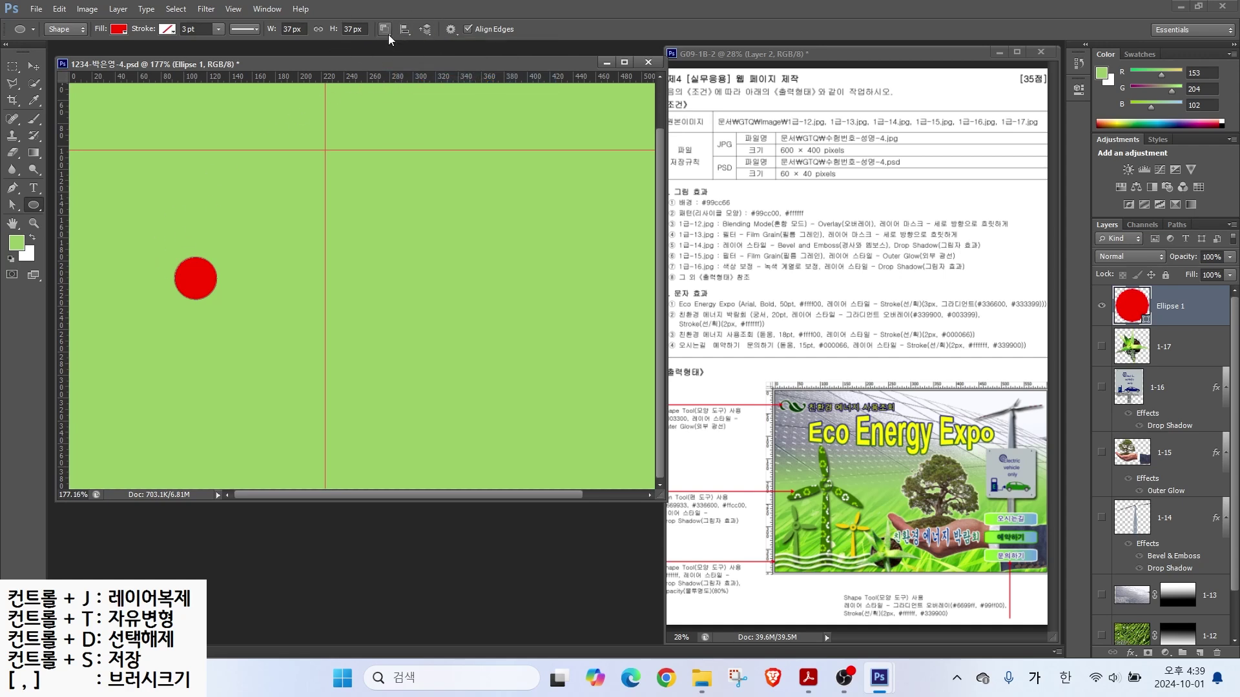
drag(188, 270, 203, 290)
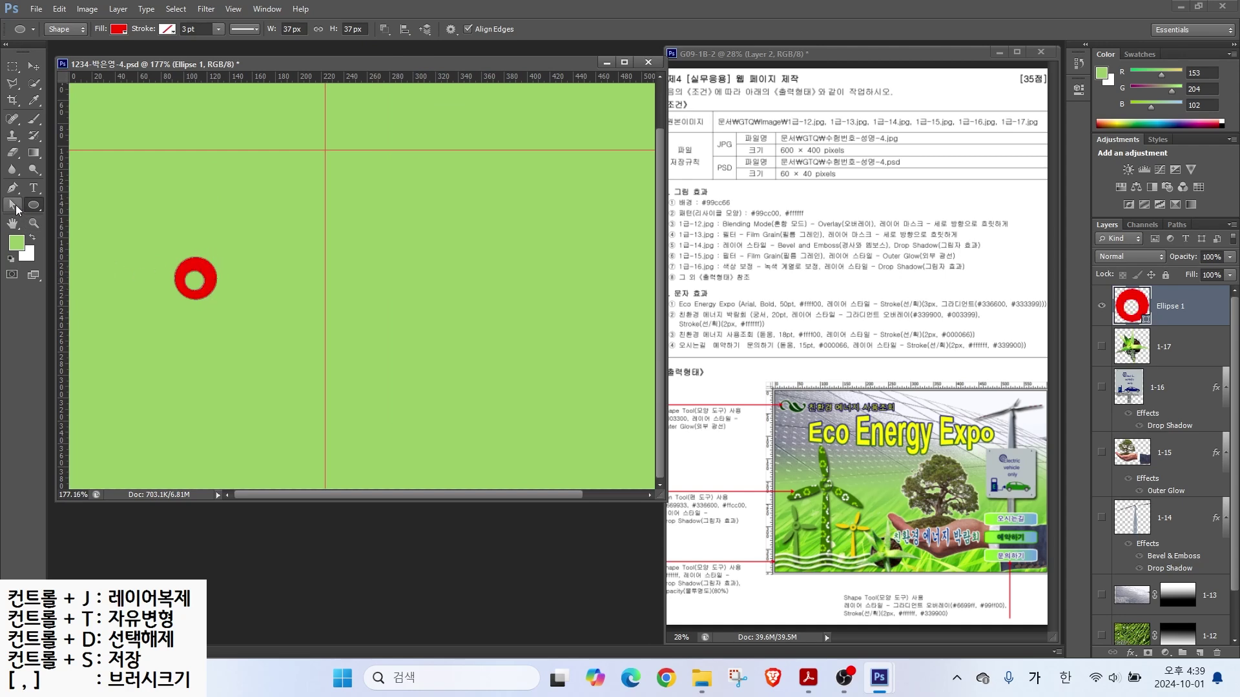
Step: Select the ring path with Path Selection and undo an accidental nudge
drag(17, 208, 45, 207)
click(59, 205)
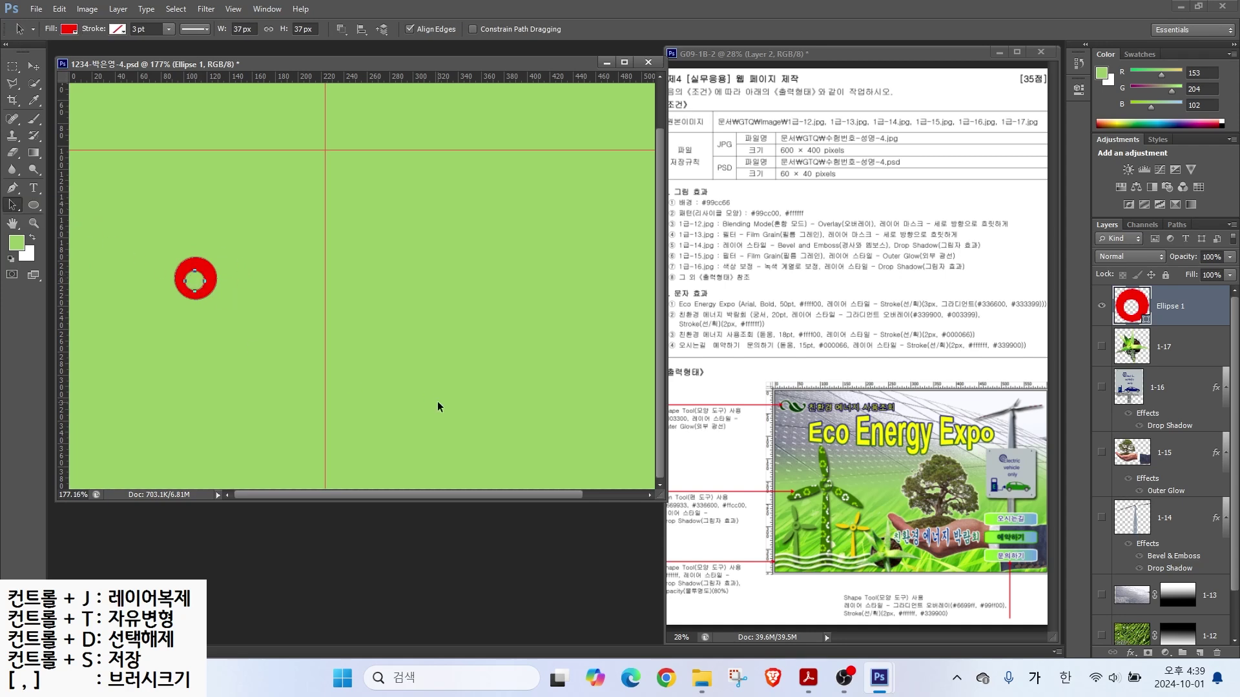
key(Down)
key(ctrl+z)
key(ctrl+2)
drag(833, 459, 884, 438)
key(Escape)
click(32, 206)
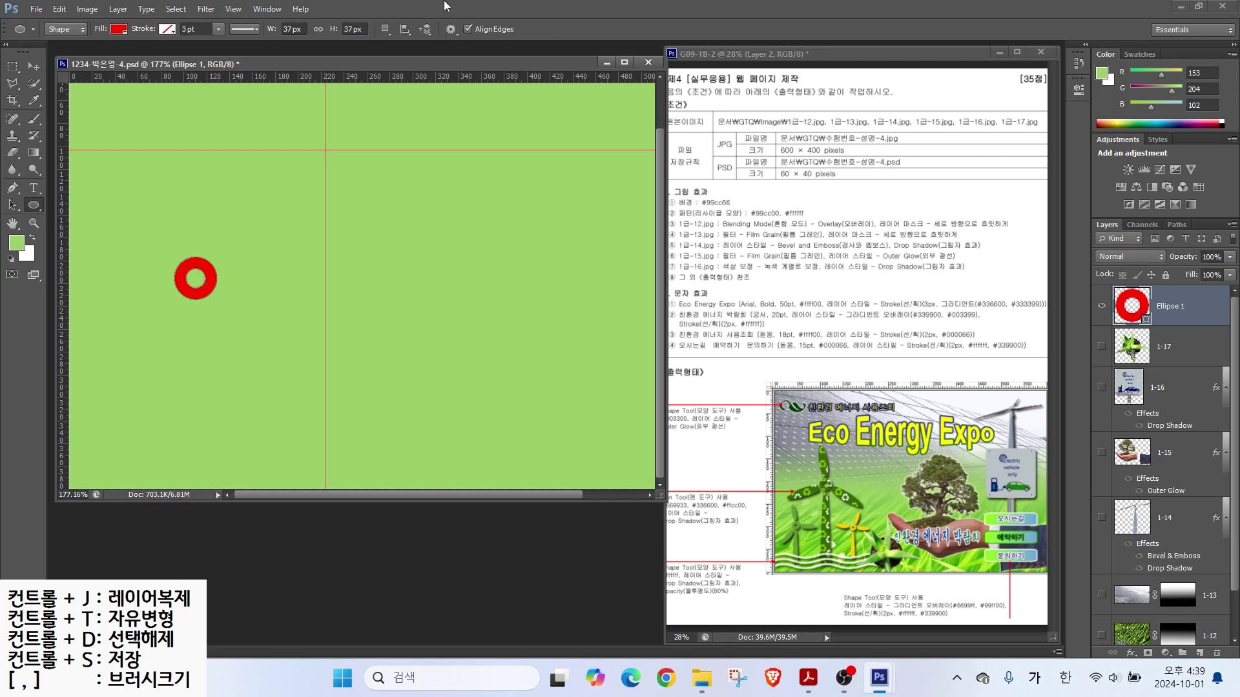
Step: With Combine Shapes on Ellipse 1, draw a tall ellipse and move it right of the ring
click(386, 30)
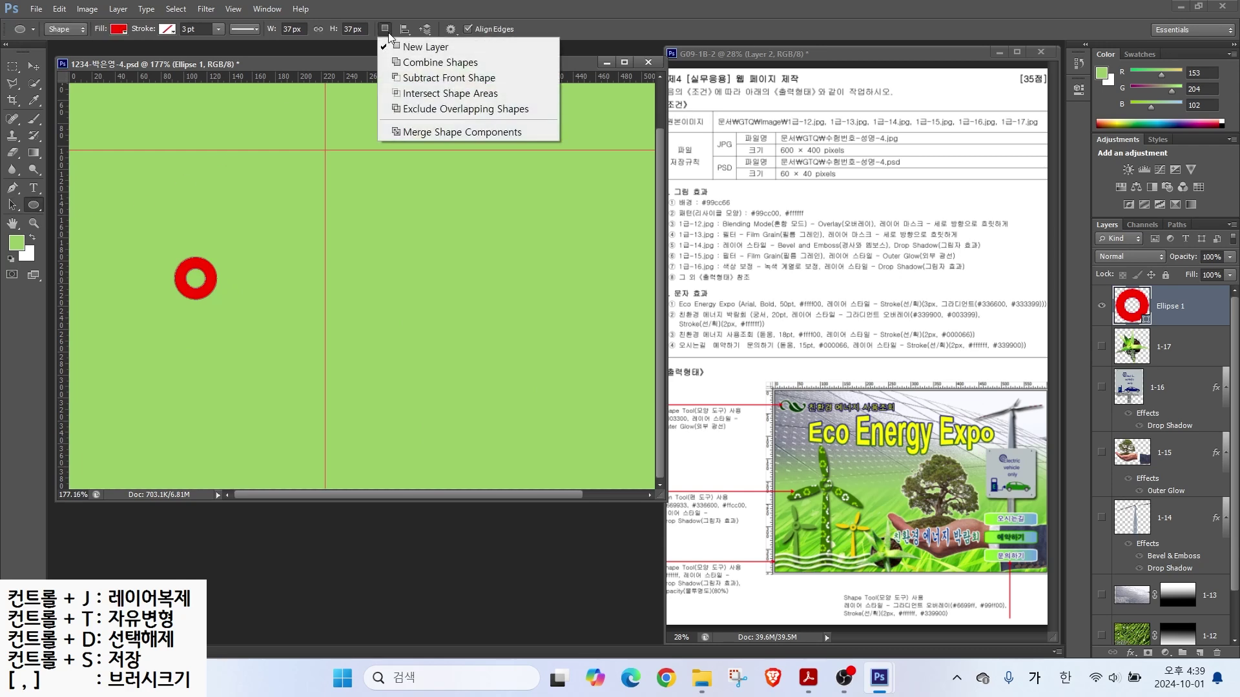
click(411, 63)
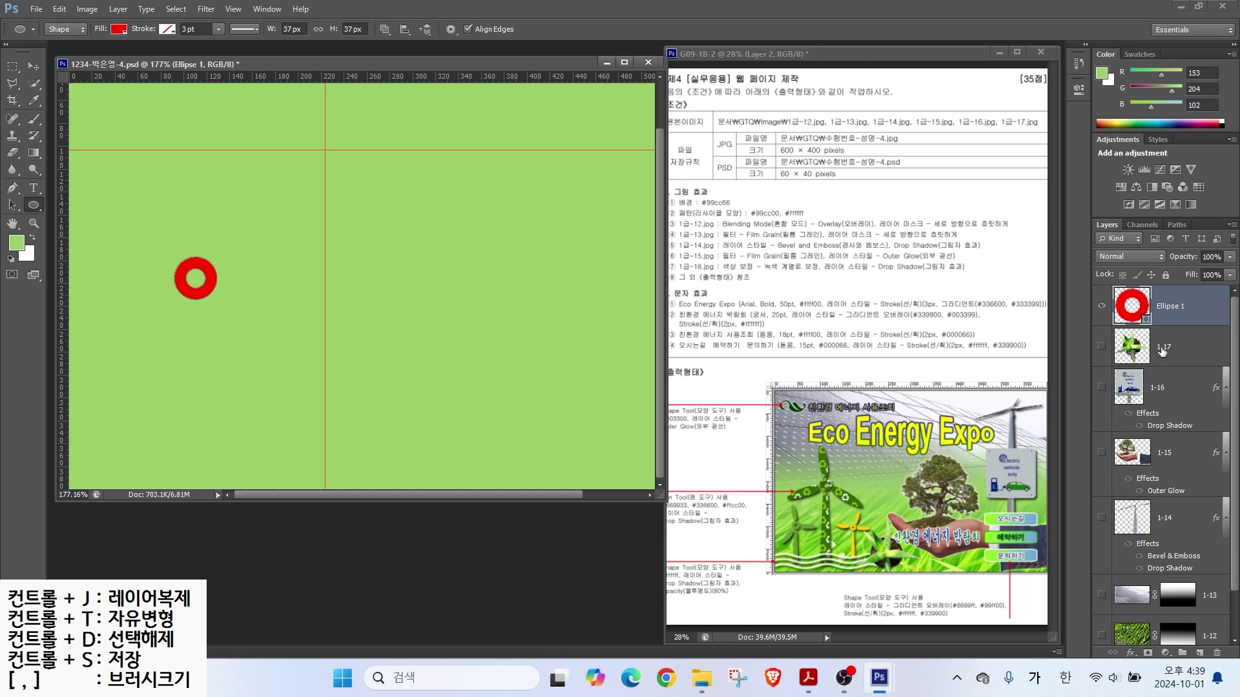
click(1162, 350)
click(1172, 311)
drag(157, 159, 193, 291)
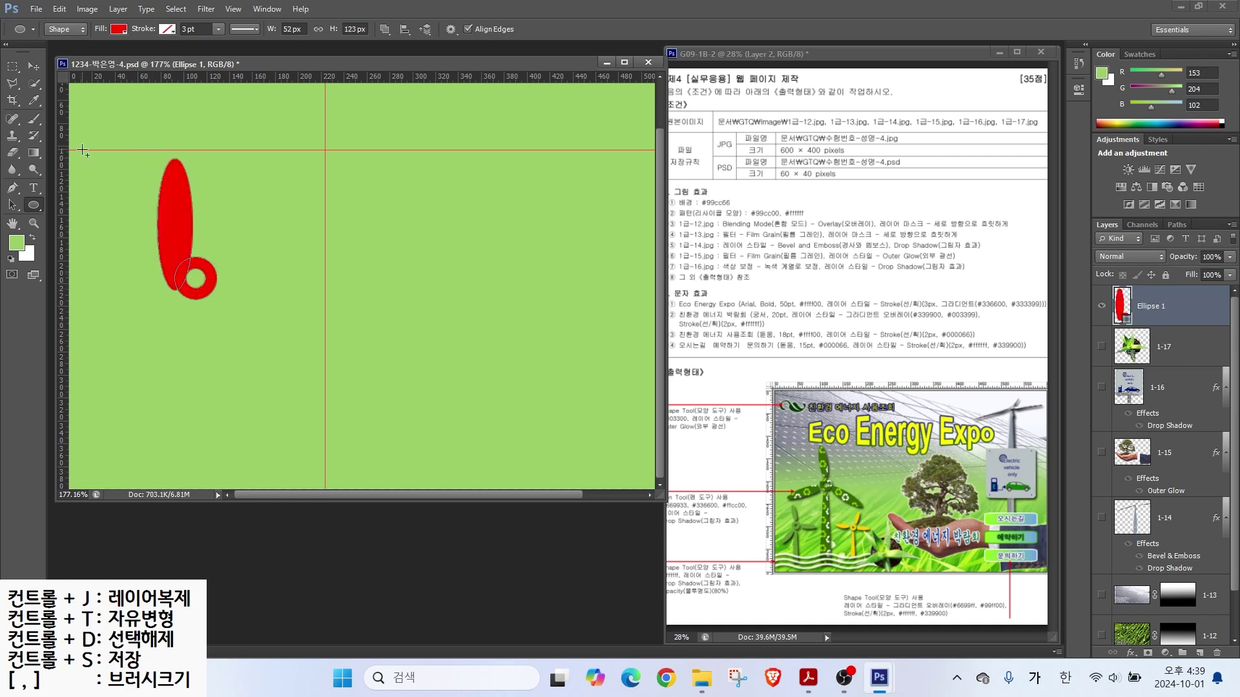
click(13, 205)
drag(178, 231, 289, 246)
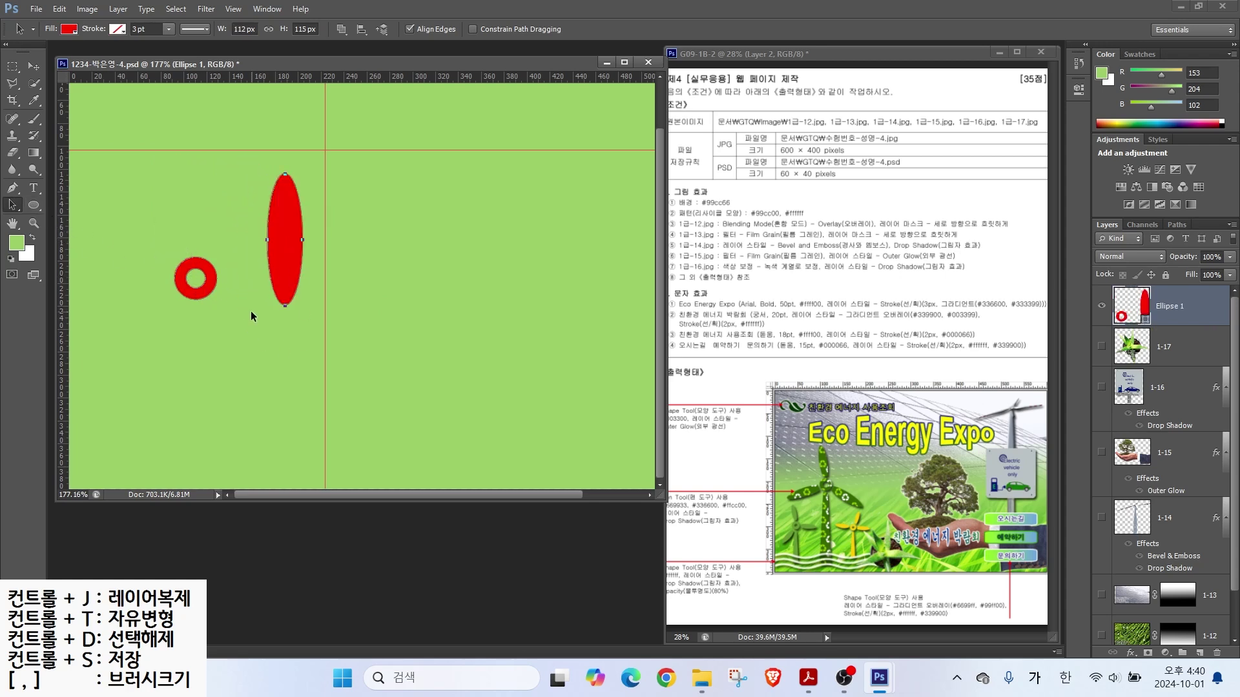
mouse_move(270, 324)
mouse_down()
mouse_move(291, 304)
mouse_move(284, 332)
mouse_move(278, 296)
mouse_up()
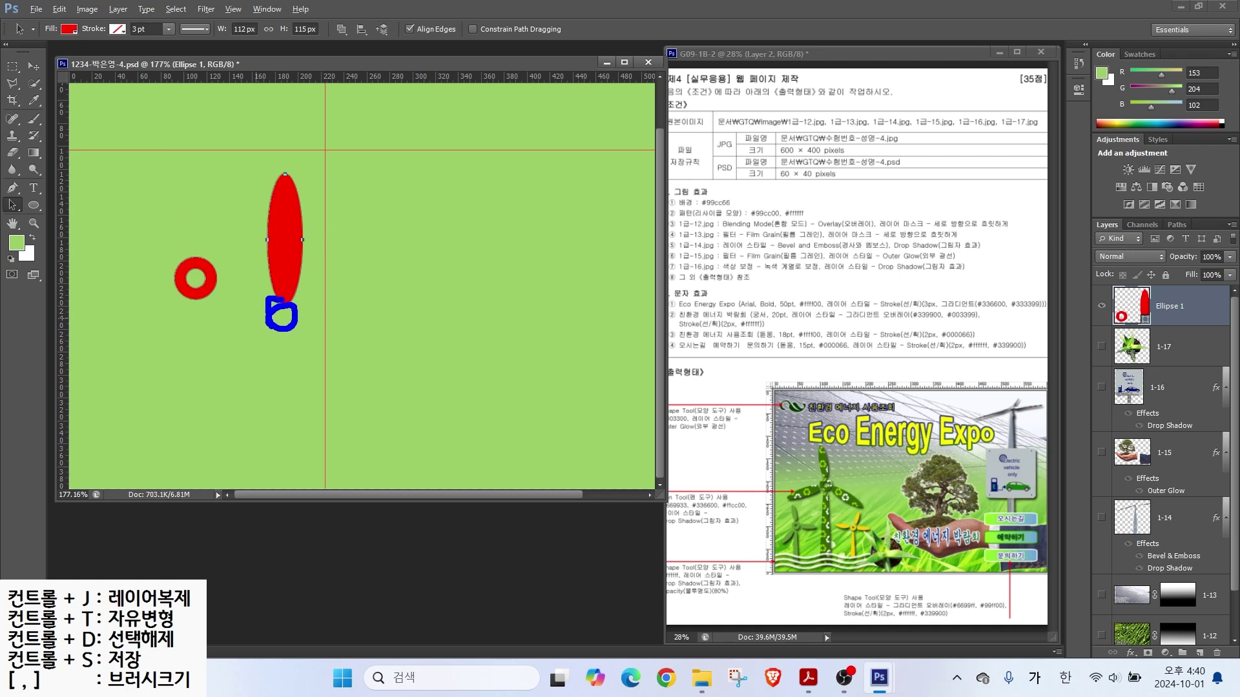
Step: Subtract an ellipse from its bottom, merge the shape components, and place it above the ring
click(33, 205)
click(385, 30)
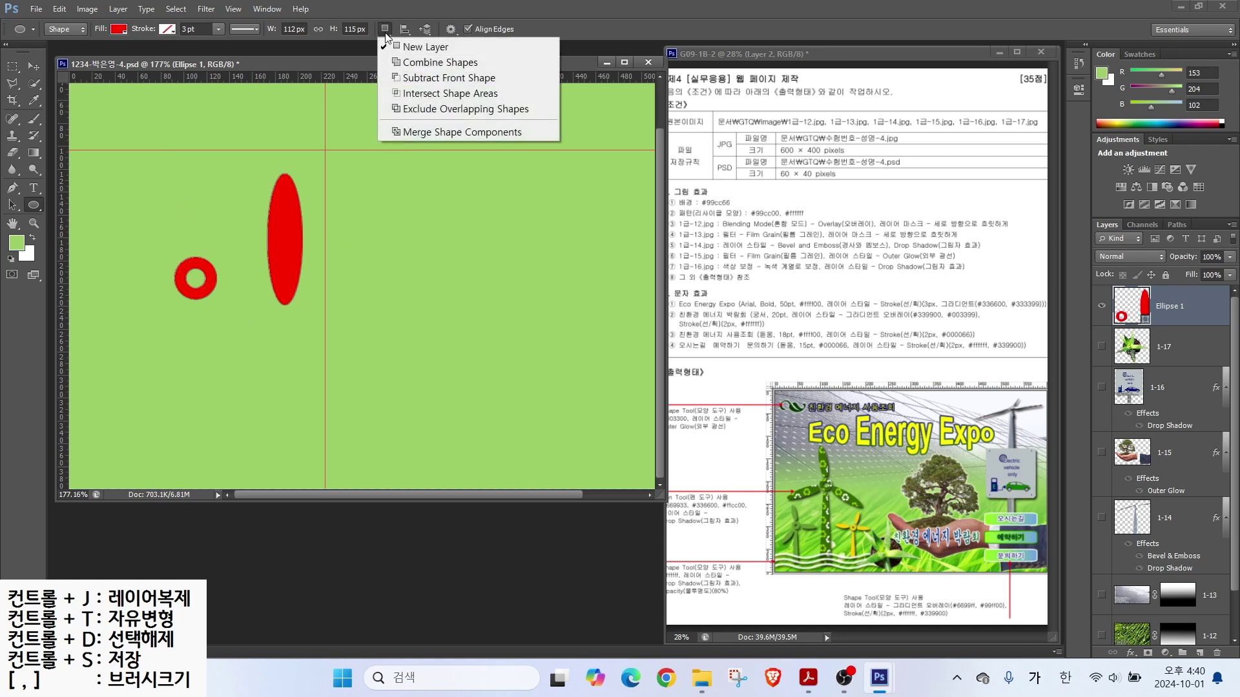
click(409, 78)
drag(264, 299, 306, 328)
click(12, 205)
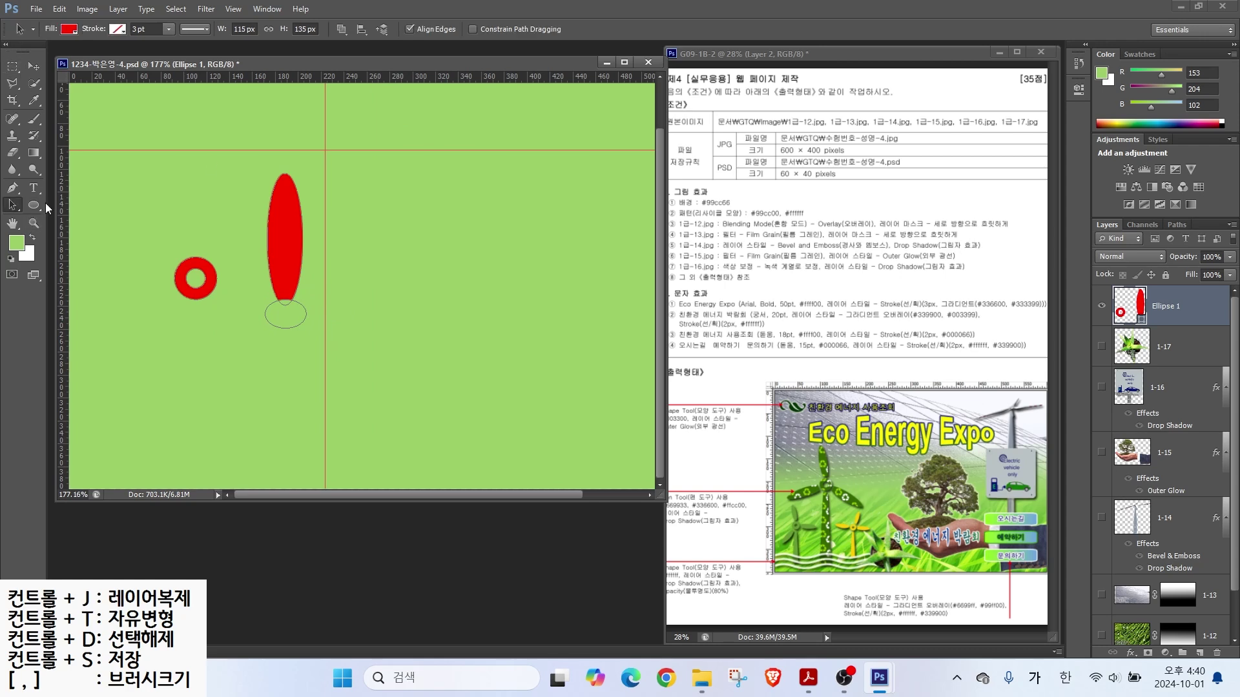
click(278, 296)
click(342, 29)
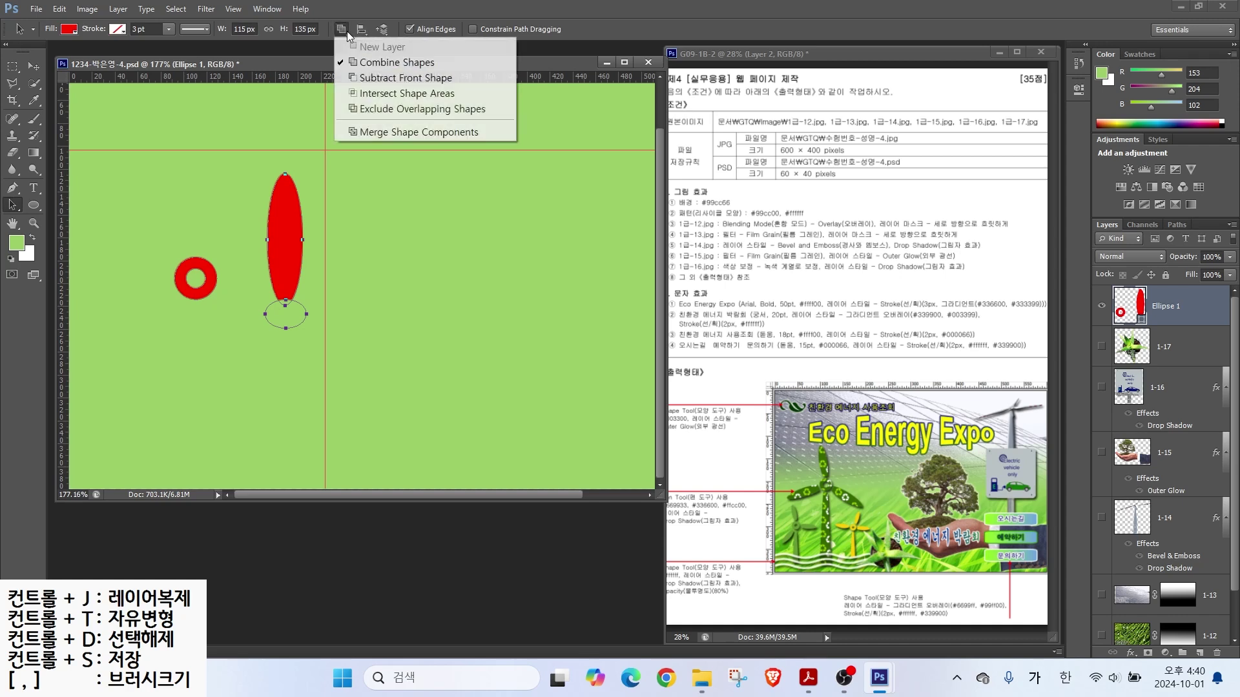
click(365, 132)
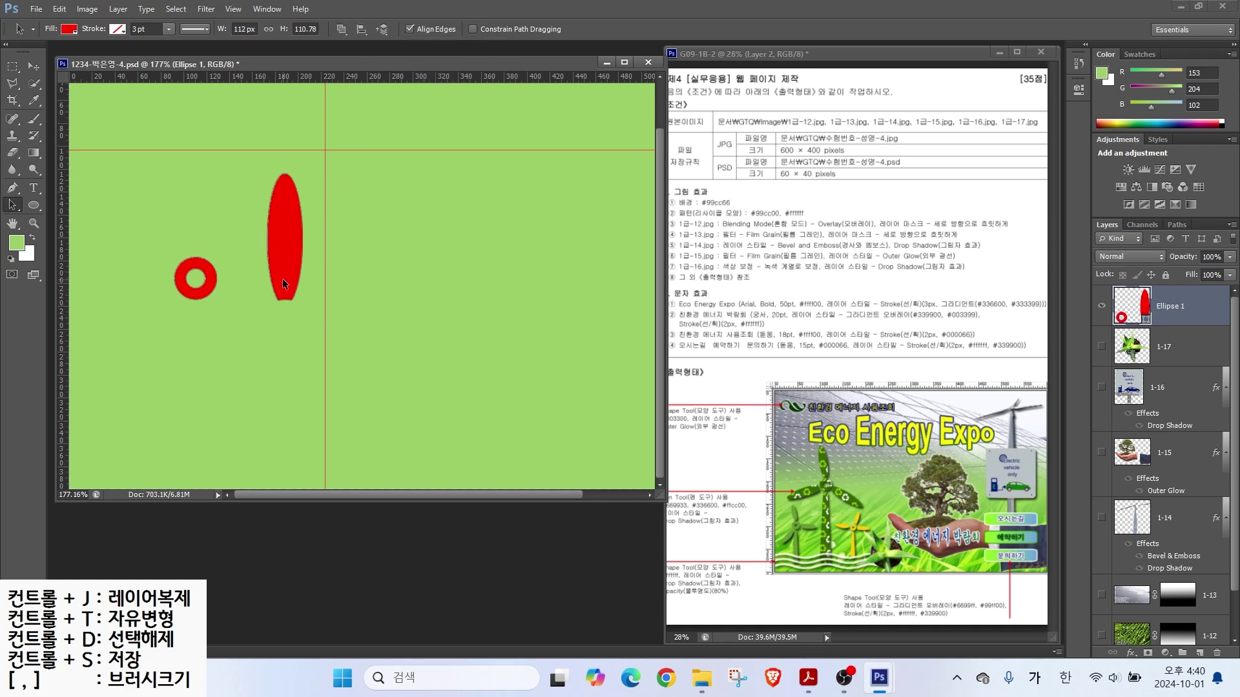
drag(282, 265, 192, 217)
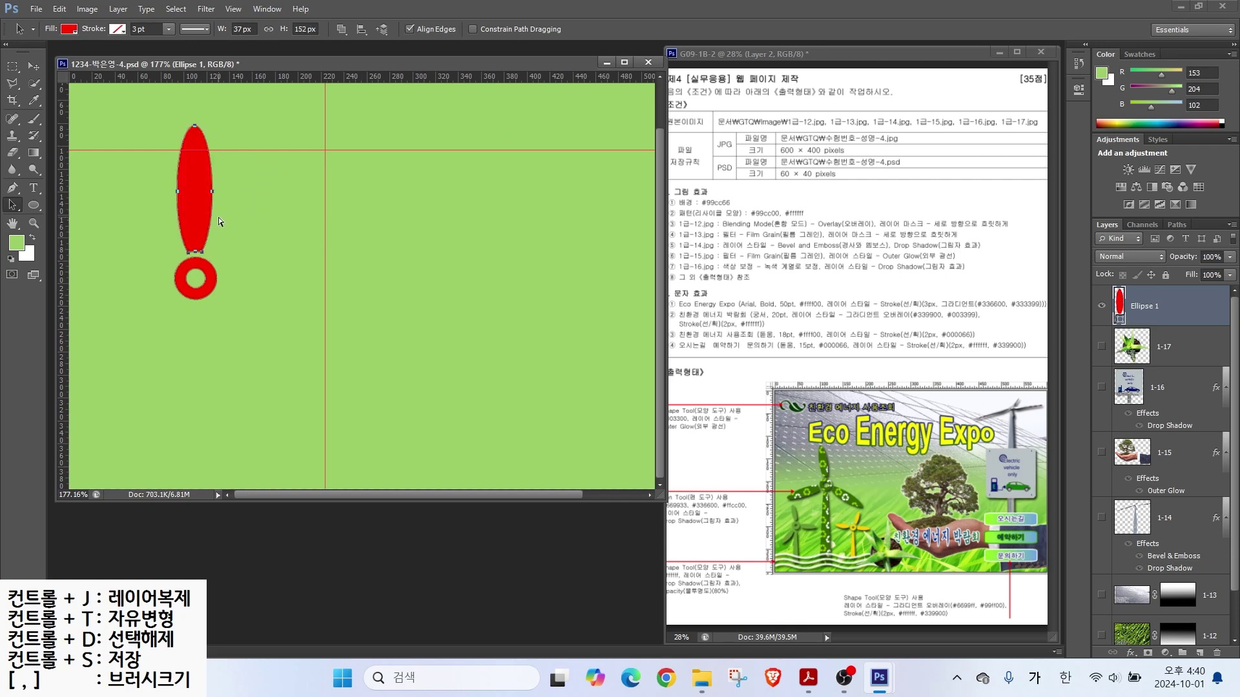
Step: Shrink and tilt the tall ellipse into the first propeller blade
key(ctrl+t)
drag(226, 119, 218, 119)
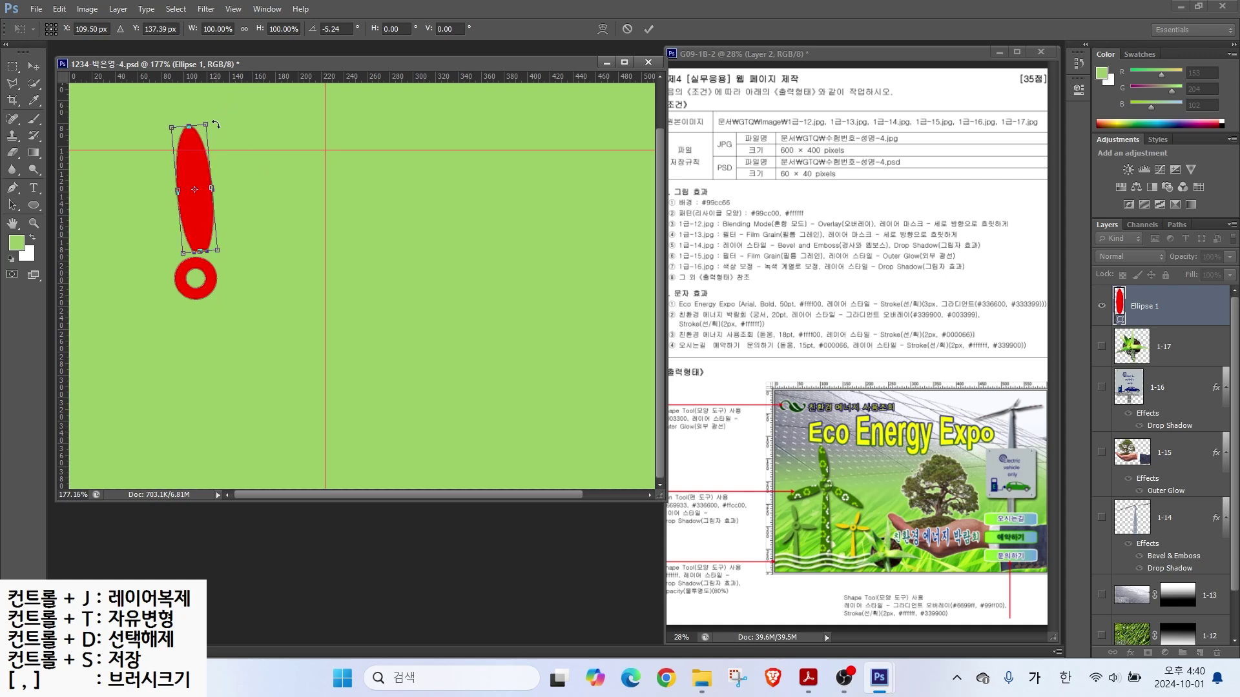
drag(199, 169, 186, 166)
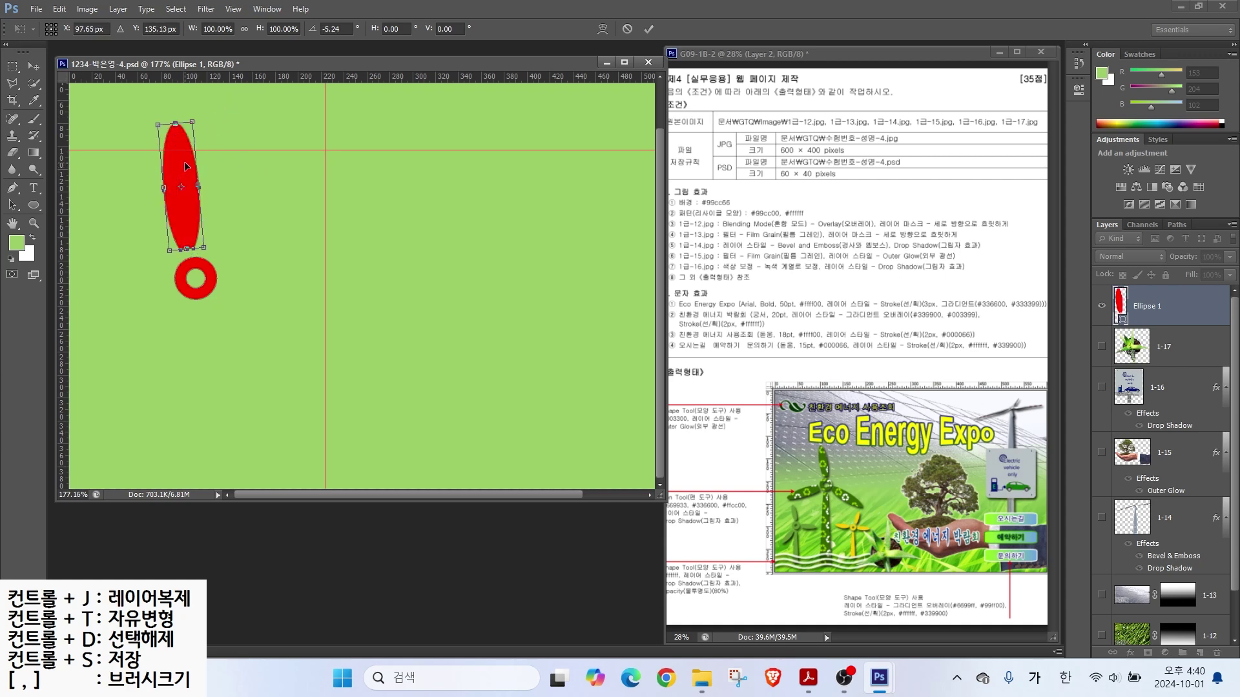
drag(192, 121, 186, 147)
drag(186, 229, 182, 241)
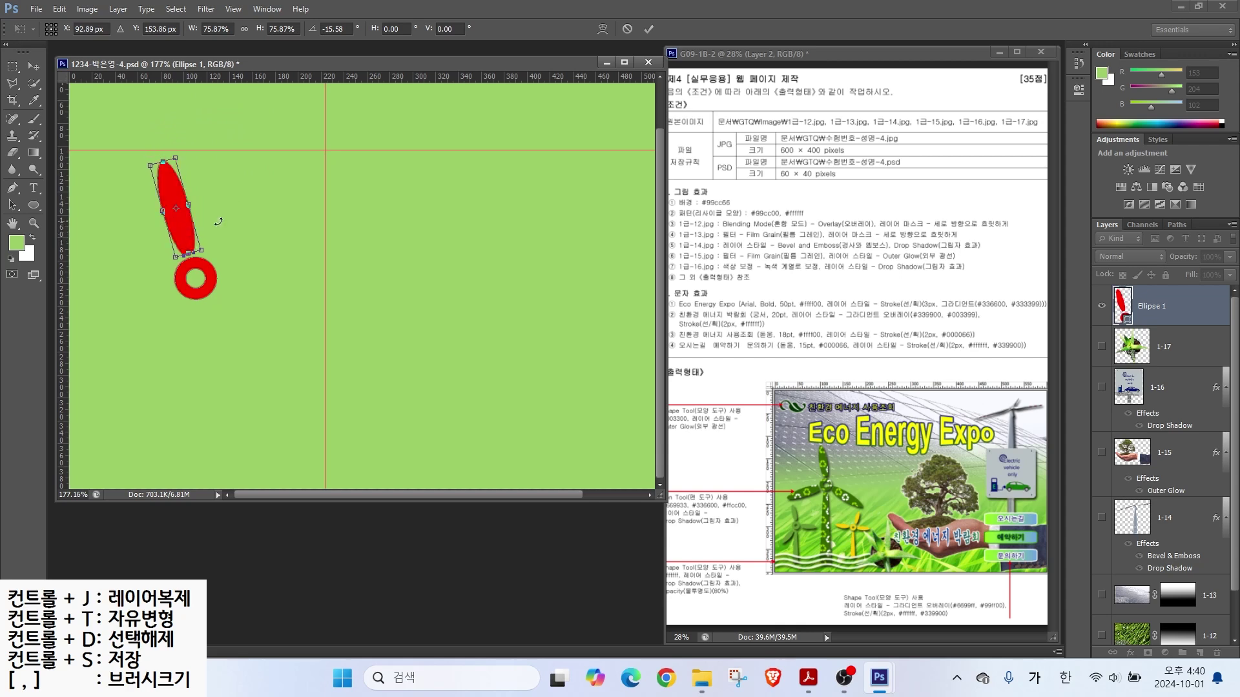
key(Return)
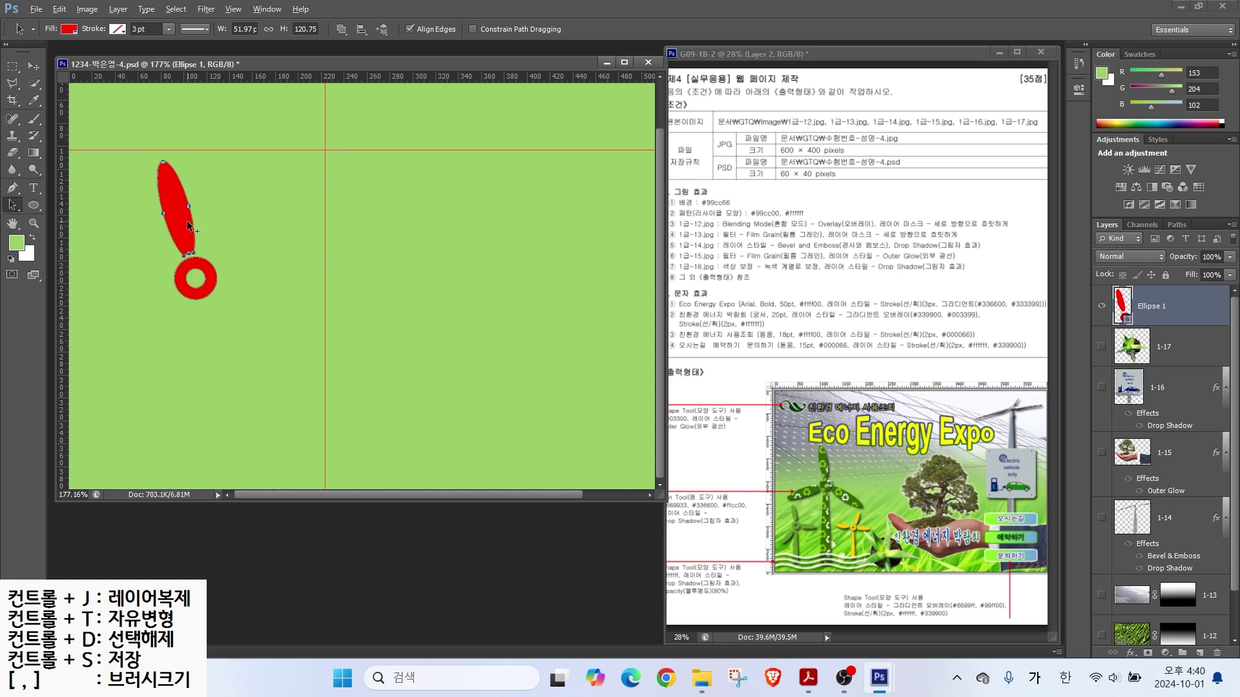
Step: Copy the blade twice, rotating the copies about 115 and 131 degrees around the hub
drag(189, 226, 288, 301)
key(ctrl+t)
drag(301, 224, 300, 357)
drag(247, 270, 238, 289)
key(Return)
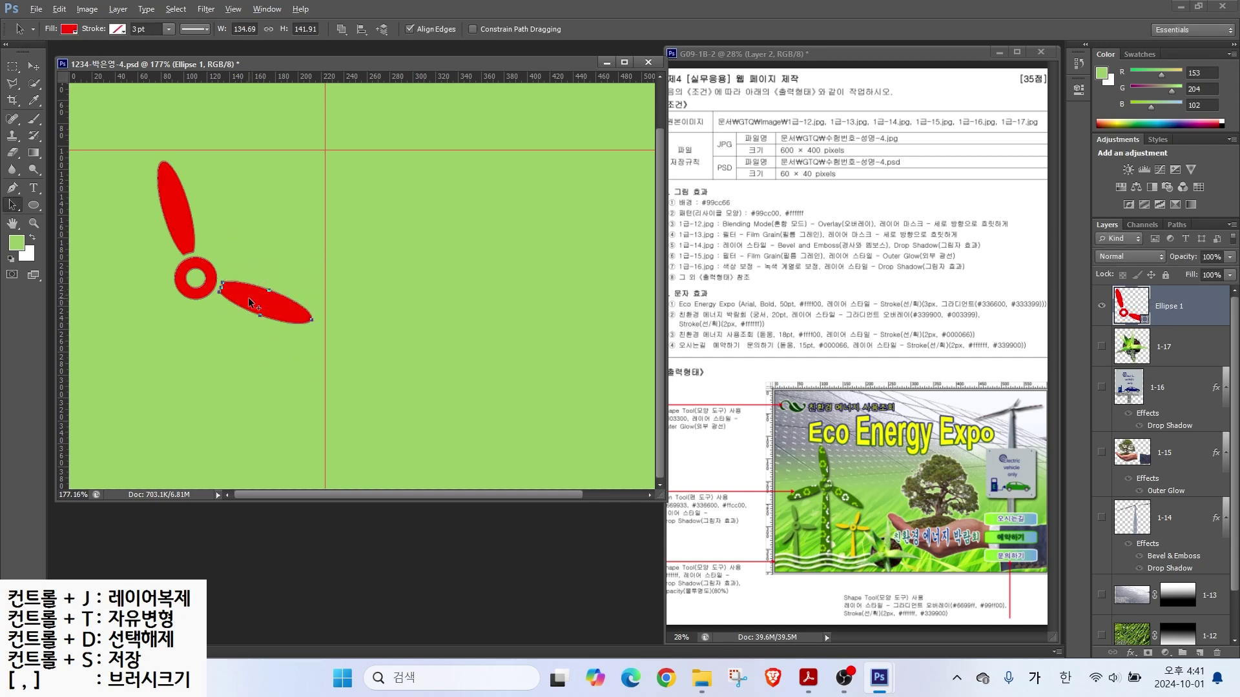
drag(248, 298, 167, 344)
key(ctrl+t)
drag(239, 326, 161, 304)
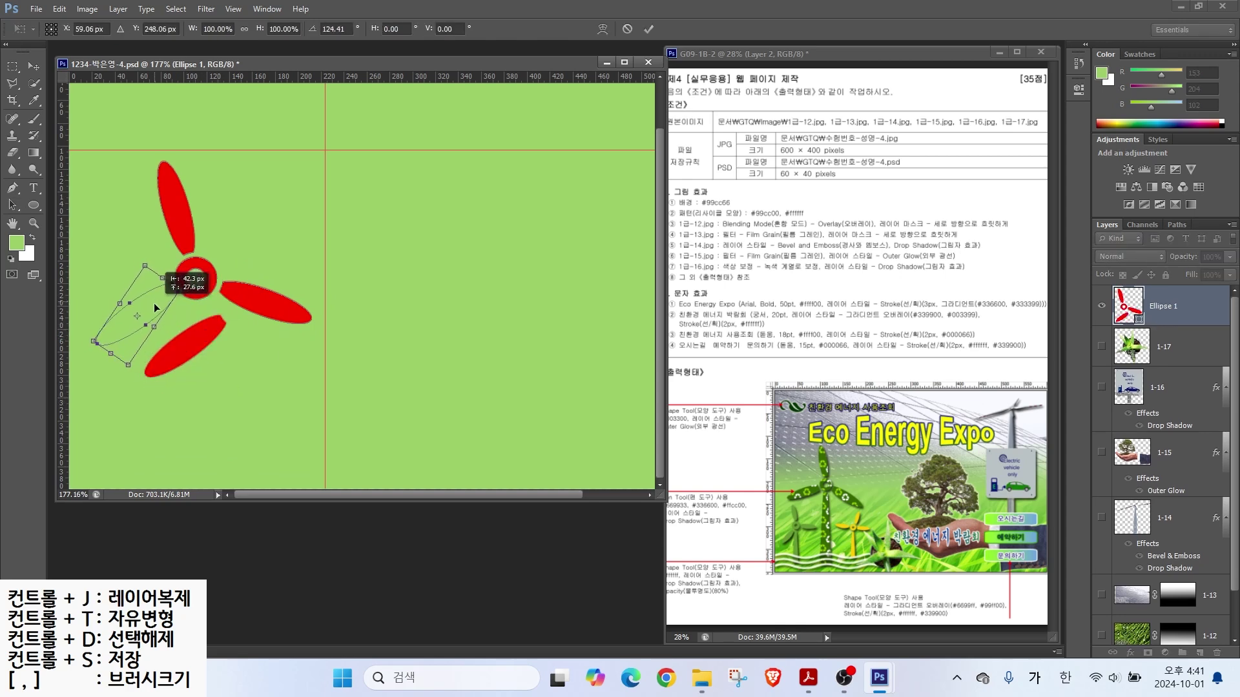
drag(123, 373, 133, 368)
drag(147, 303, 153, 302)
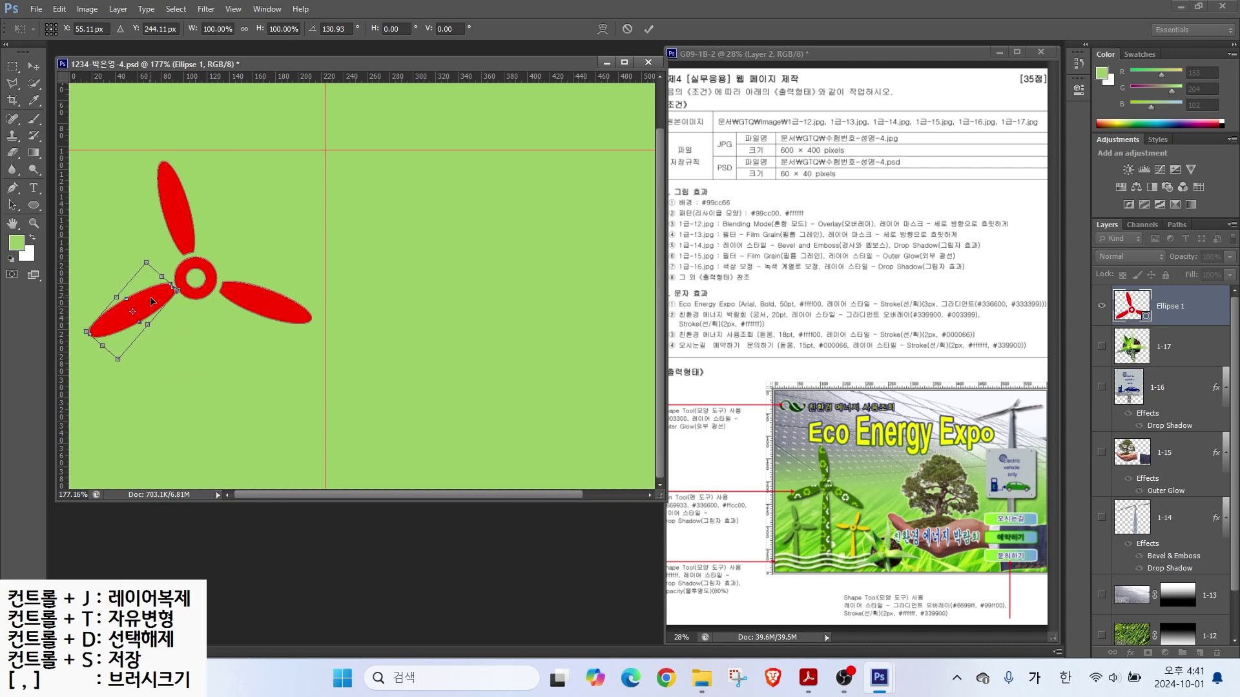
key(Return)
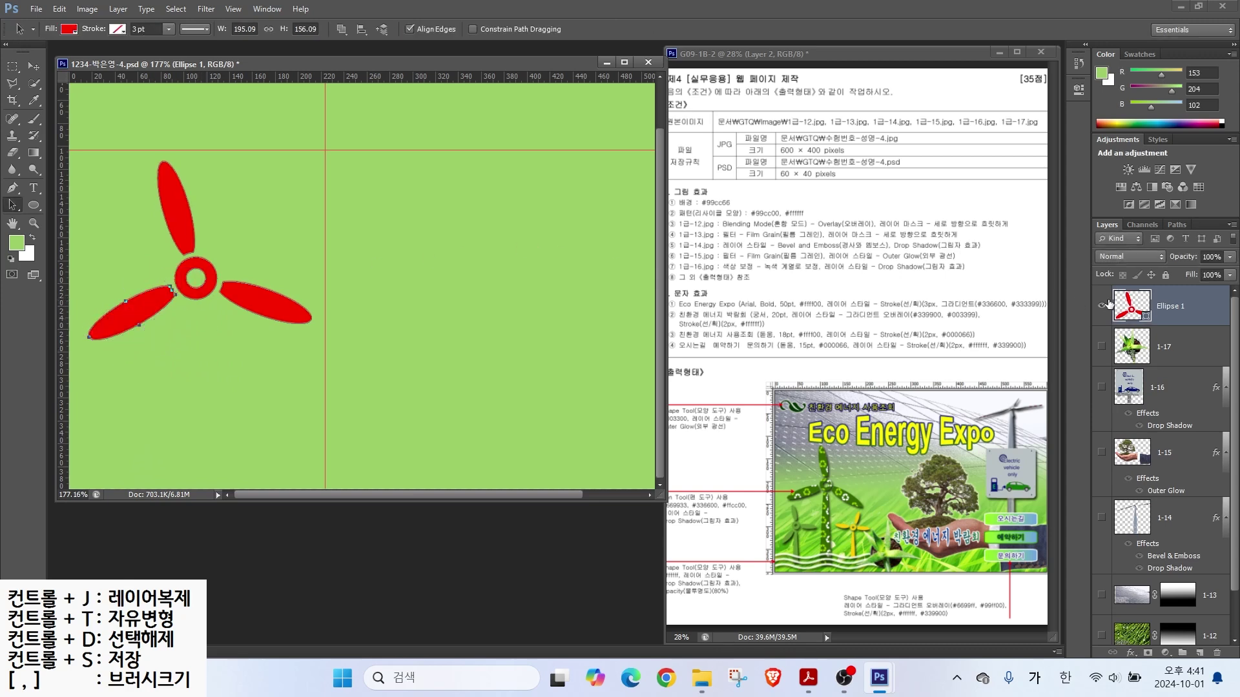
Step: Check the propeller by toggling its visibility, then raise it about 78 px
click(1103, 305)
click(1102, 306)
click(1102, 305)
click(1103, 305)
click(1103, 305)
click(1103, 306)
click(34, 65)
drag(188, 238, 191, 188)
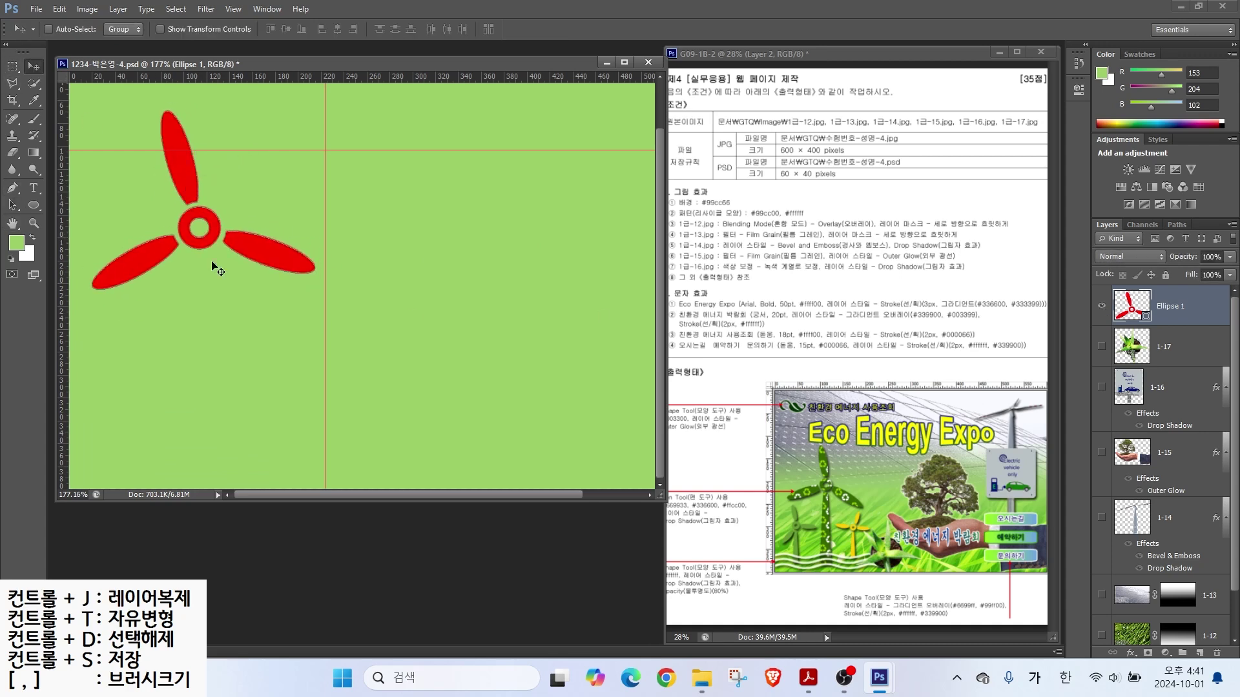
Step: Draw a four-point tapered tower below the hub with the Pen tool in Combine Shapes mode
click(11, 190)
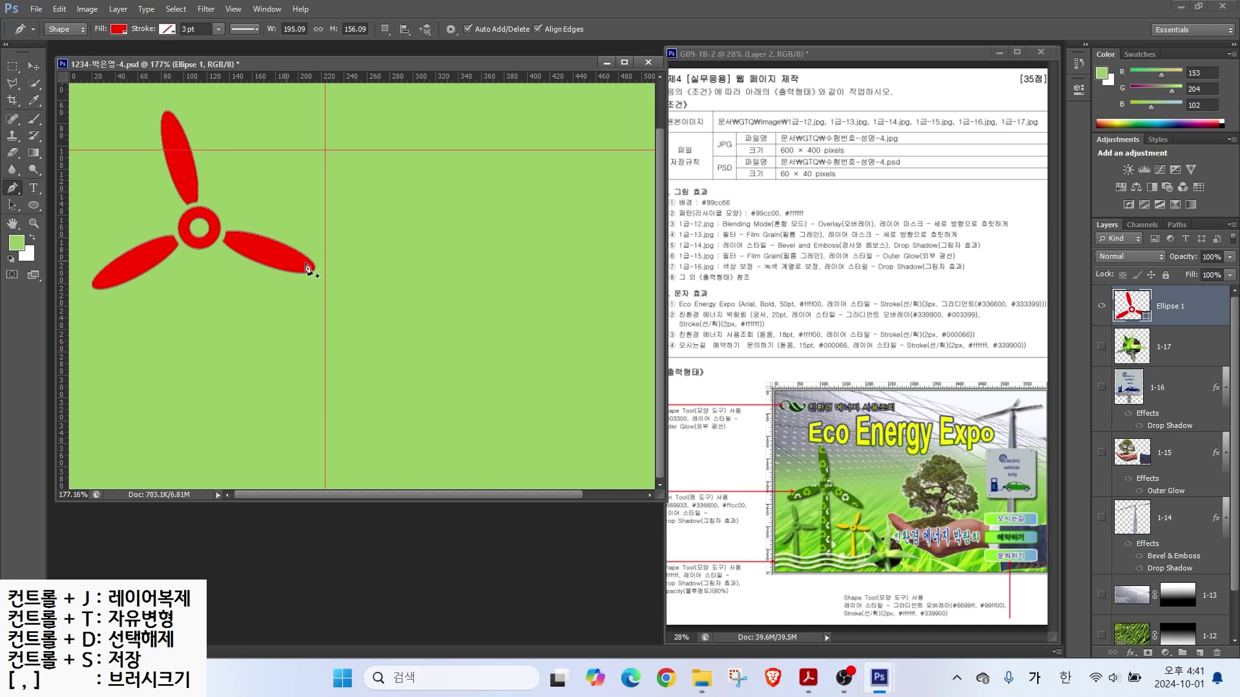
click(386, 29)
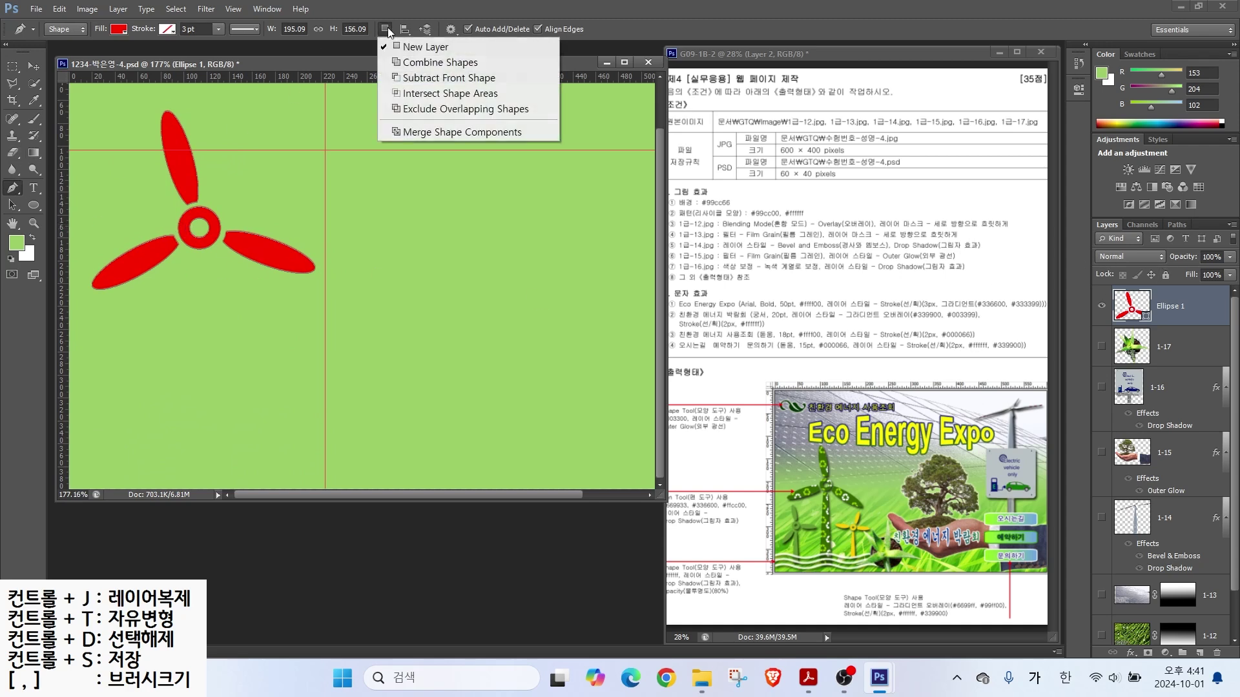
click(406, 62)
click(193, 258)
click(208, 256)
click(236, 472)
click(190, 473)
click(193, 259)
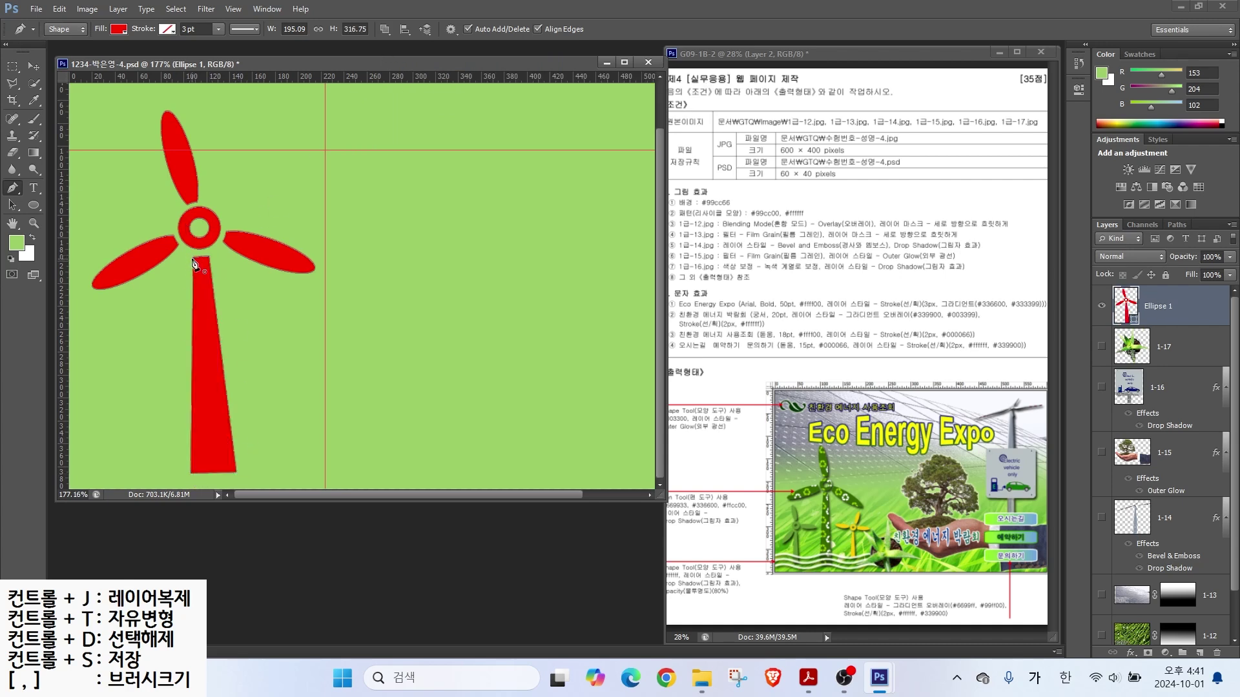
Step: Adjust the tower's top-left and bottom corners with Direct Selection
click(12, 205)
click(40, 218)
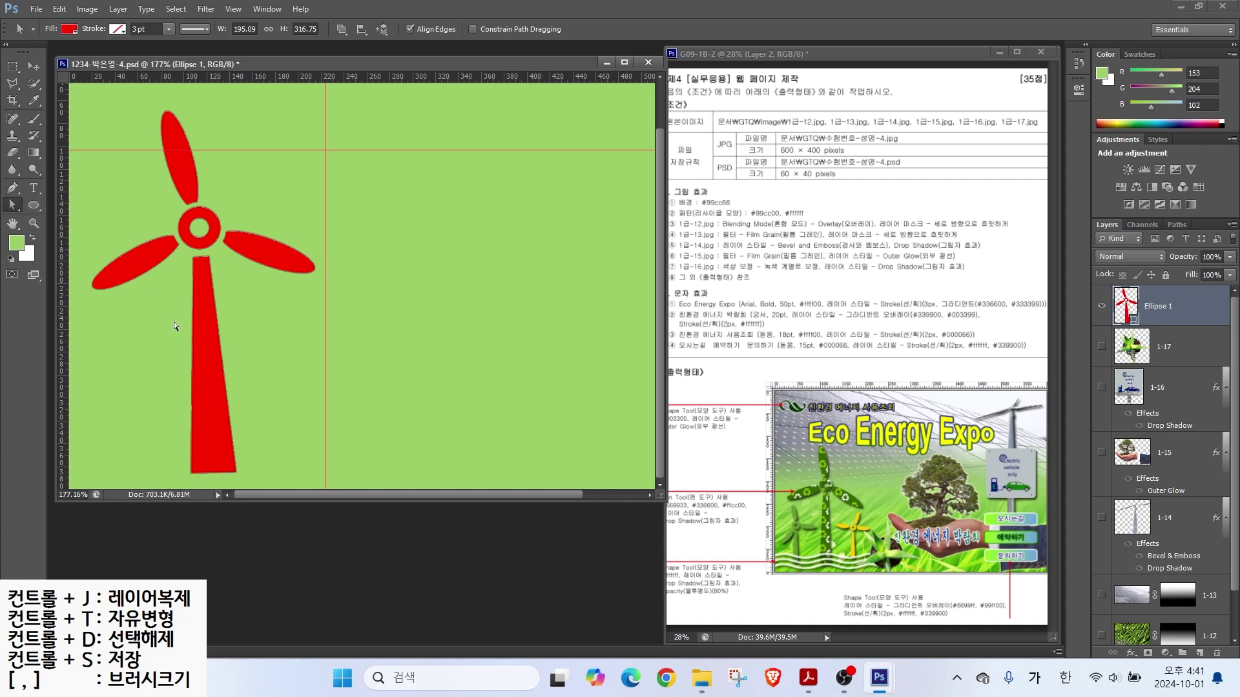
drag(192, 258, 207, 254)
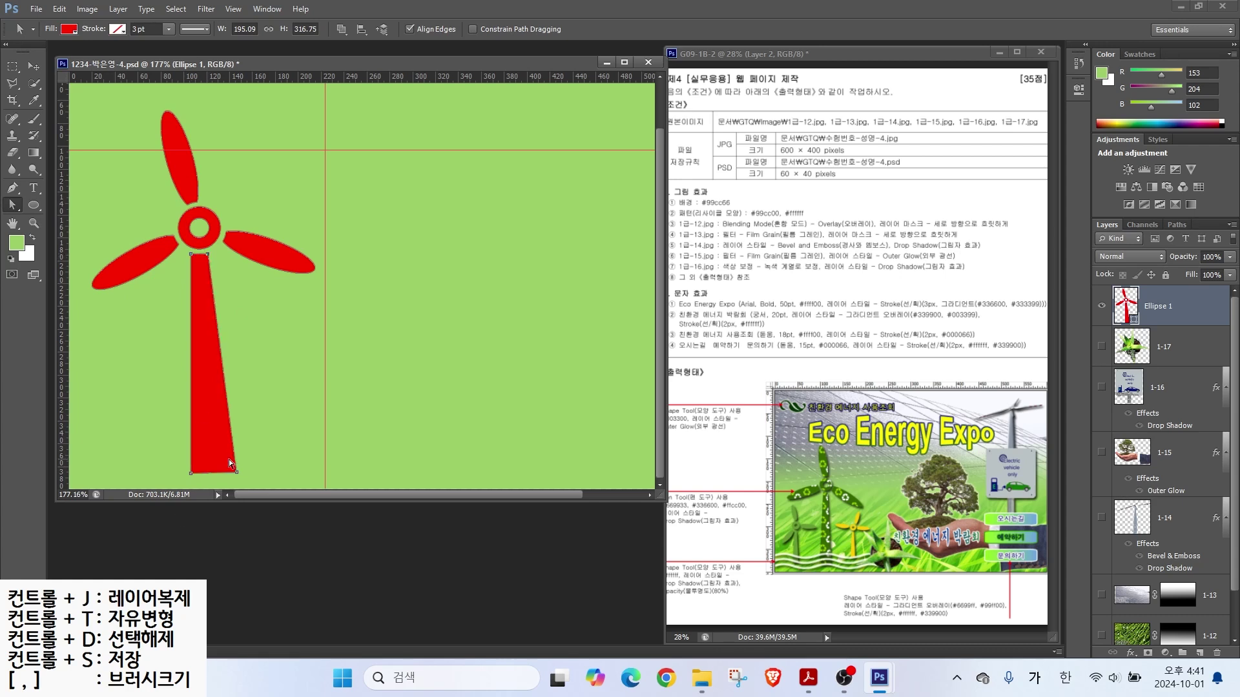
drag(237, 472, 184, 472)
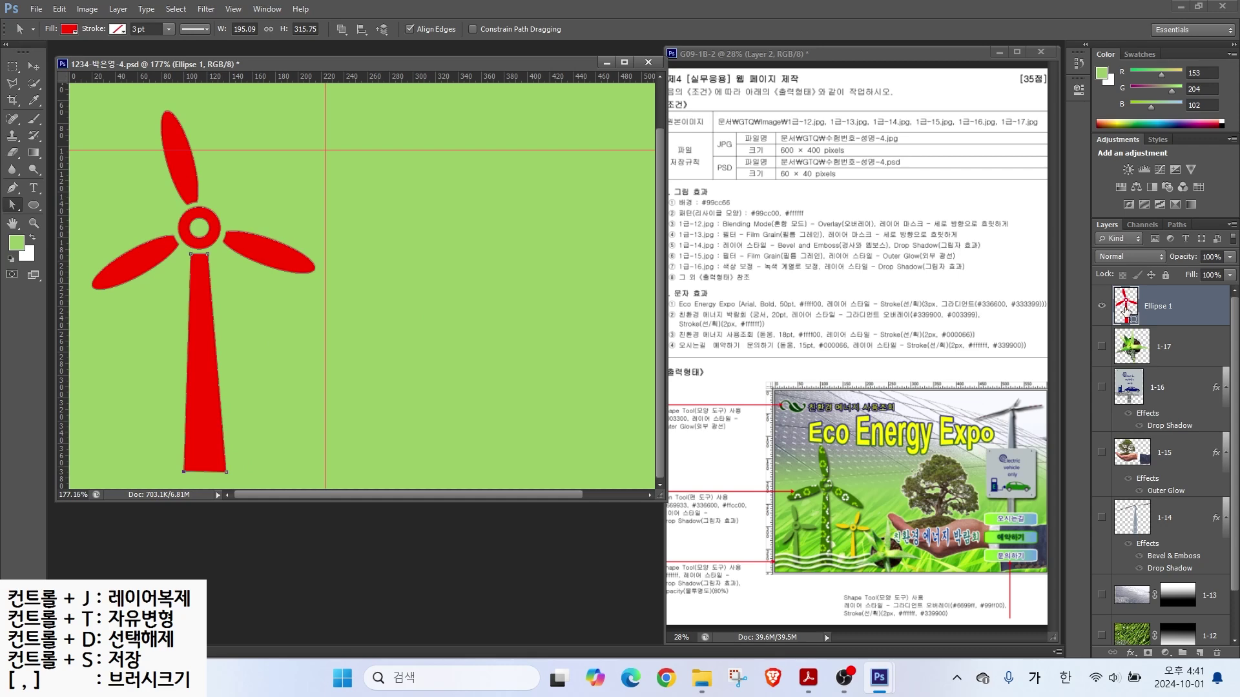
Step: Change the windmill's fill colour to dark green #336600
double_click(1124, 298)
click(608, 348)
double_click(609, 348)
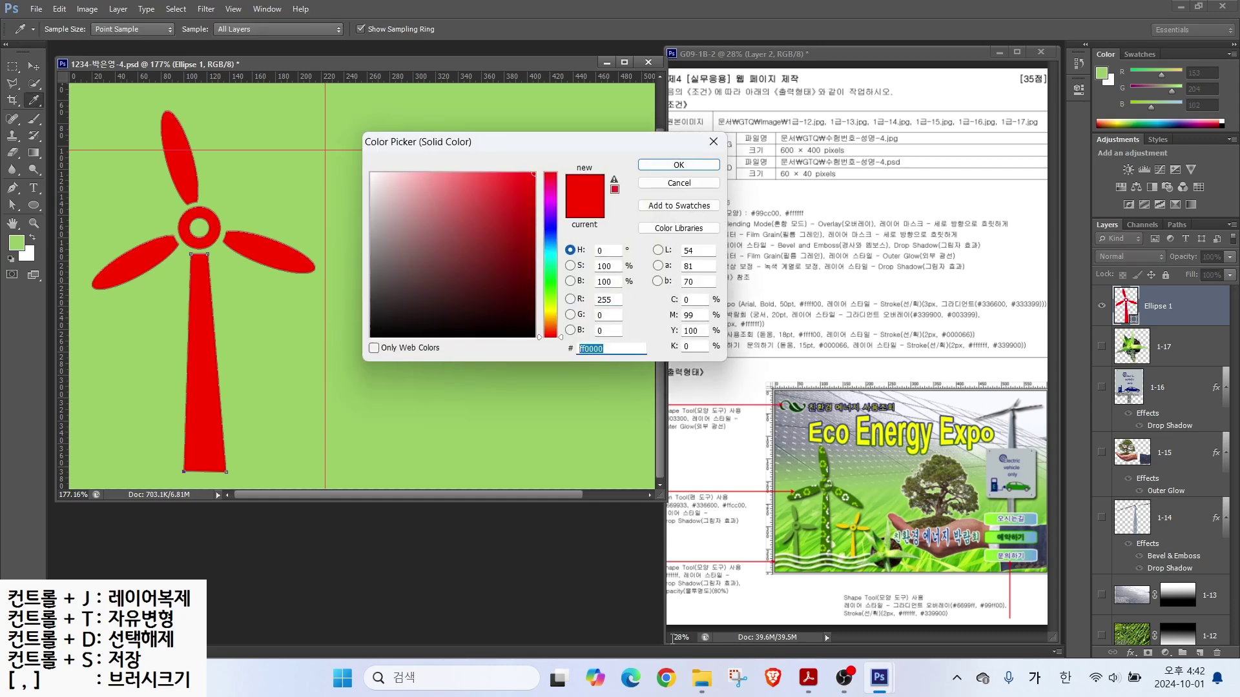
text(336600)
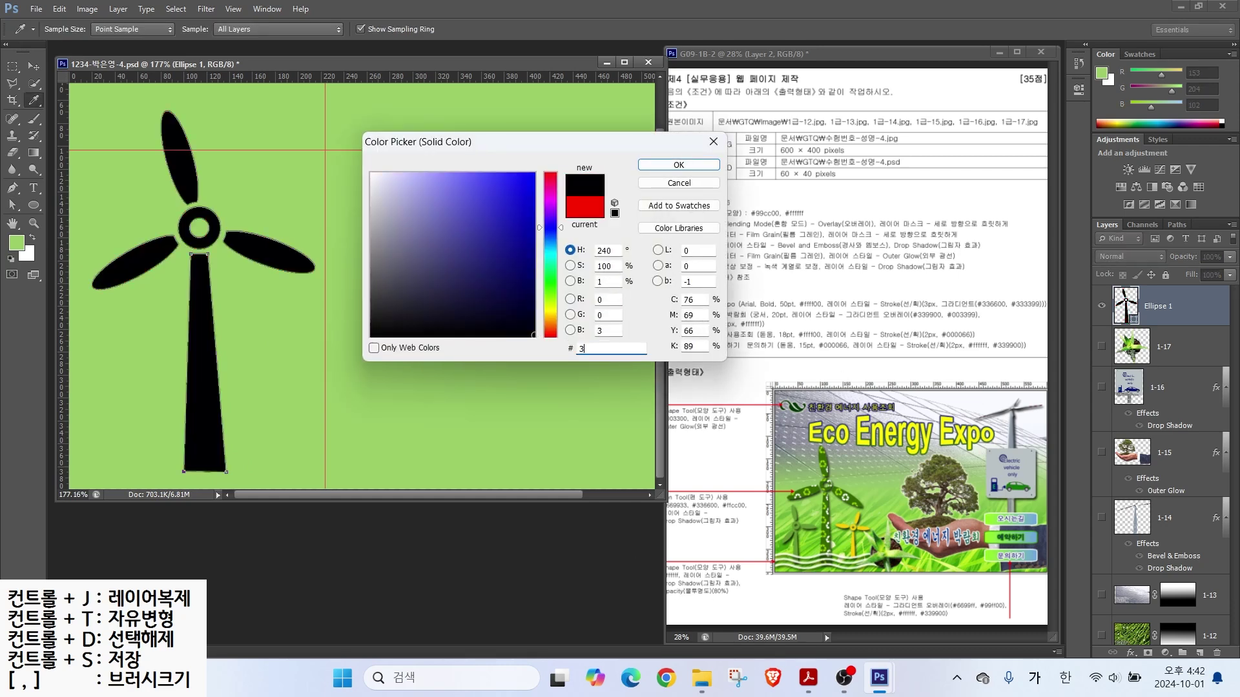
key(Return)
double_click(1126, 306)
text(693)
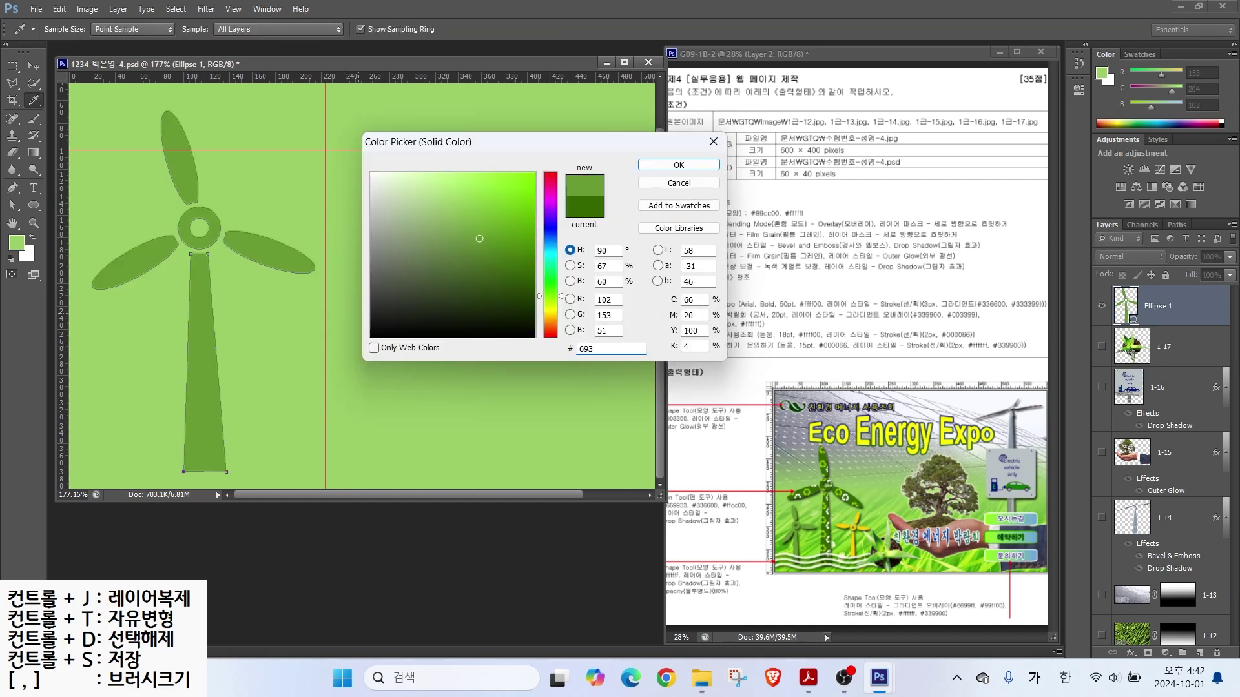
key(BackSpace)
key(BackSpace)
key(BackSpace)
text(360)
key(Return)
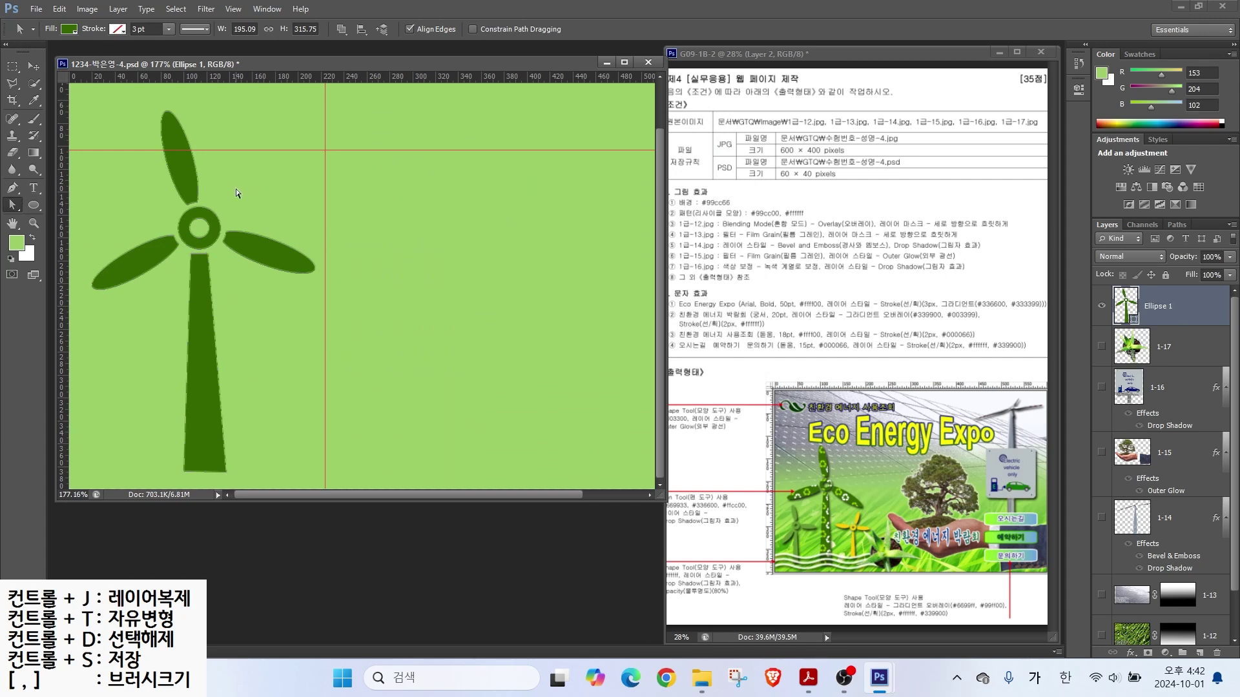
Step: Scale the windmill down to about 174 × 281 px and duplicate its layer
key(ctrl+t)
mouse_move(99, 127)
mouse_down()
mouse_move(95, 90)
mouse_move(114, 132)
mouse_move(105, 158)
mouse_up()
key(Return)
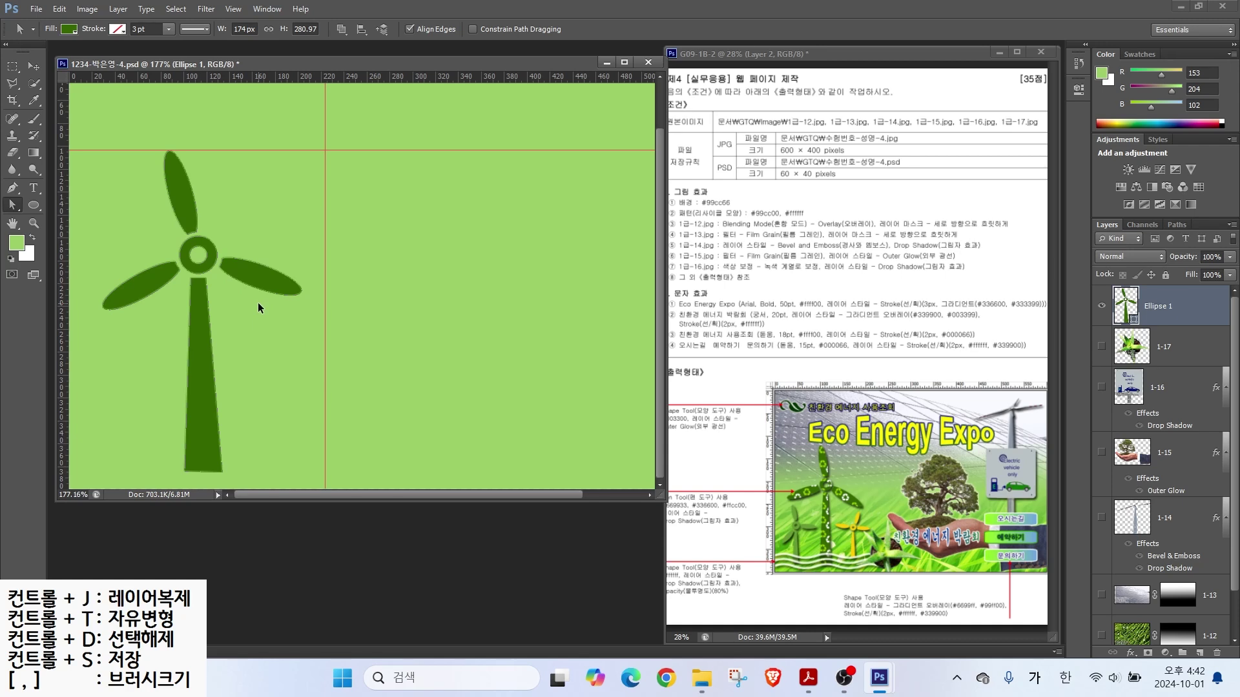
key(ctrl+j)
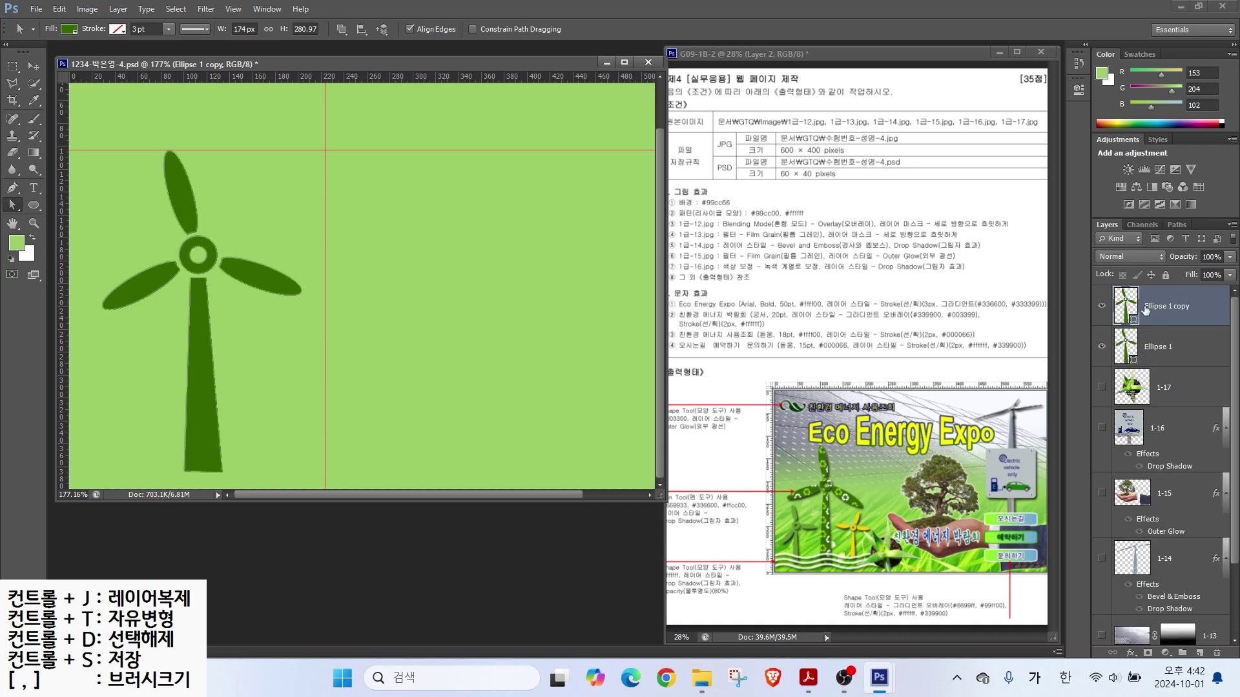
drag(201, 314, 283, 310)
click(14, 71)
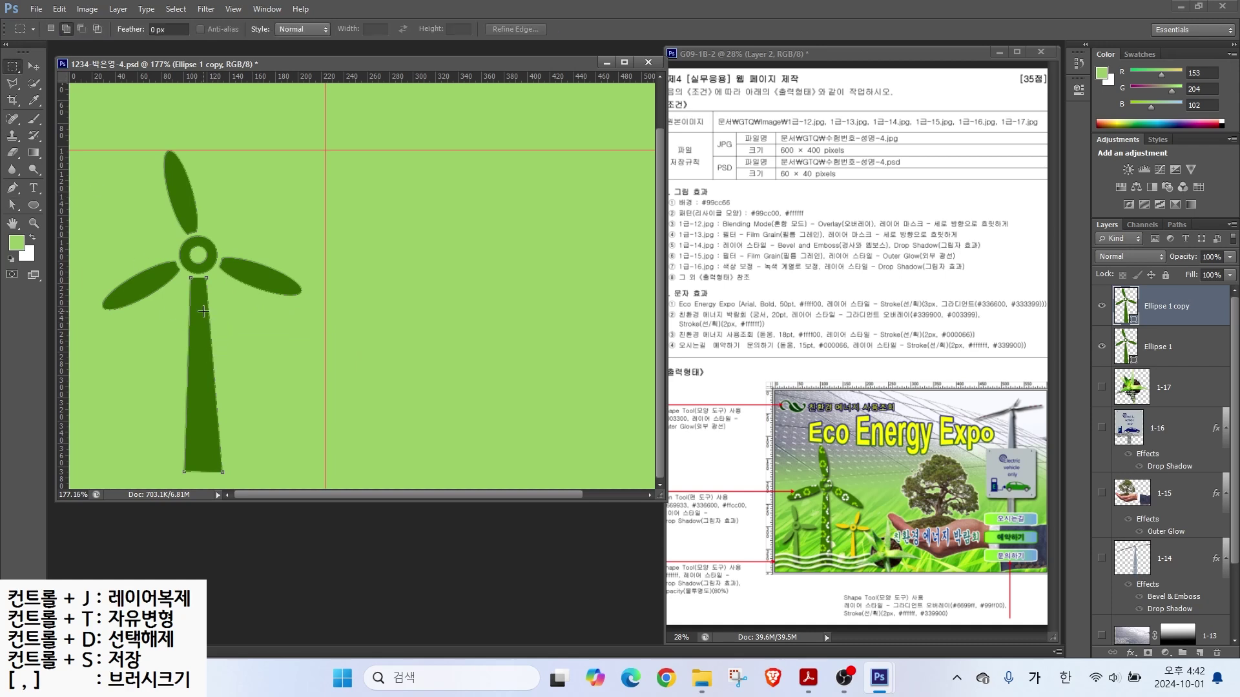
Step: Move the windmill copy about 215 px right, shrink it to about 45%, and flip it horizontally
key(a)
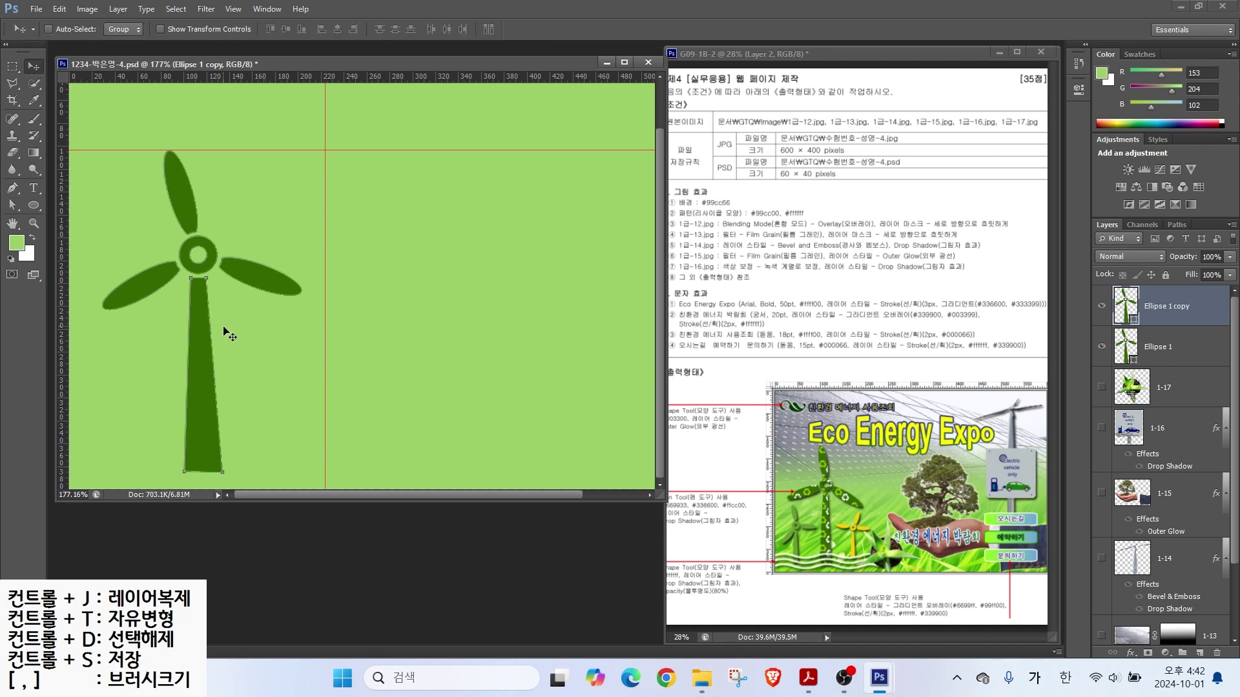
drag(254, 271, 392, 261)
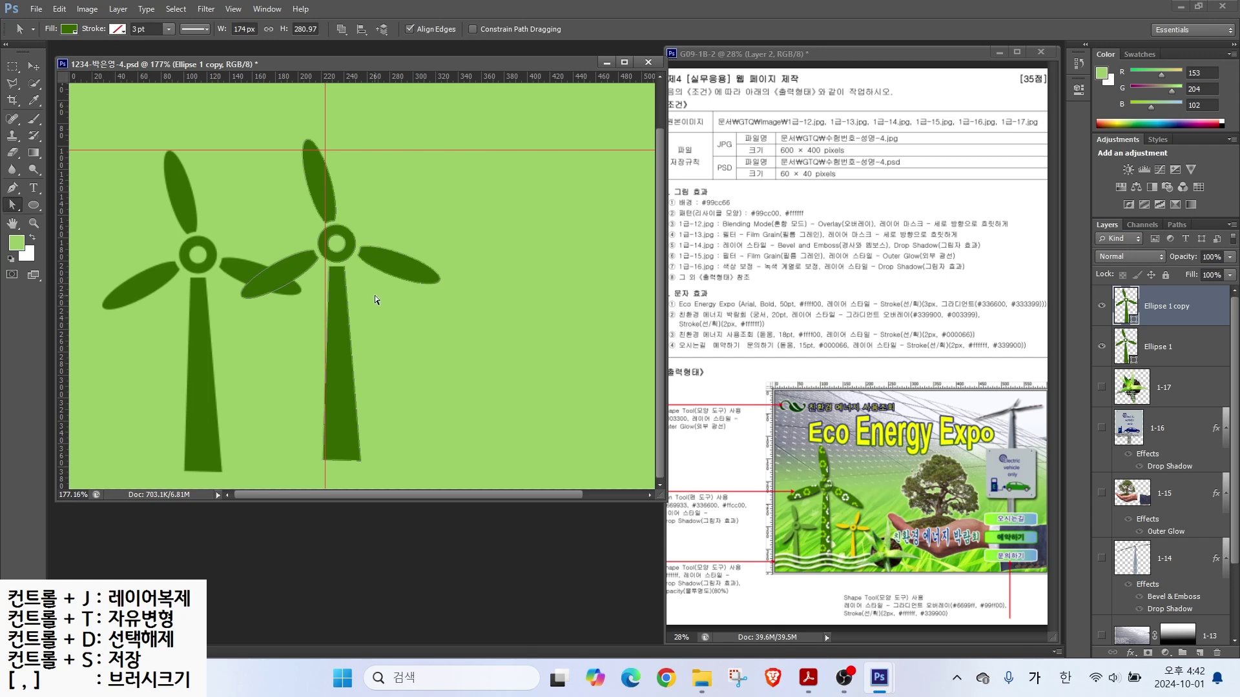
key(ctrl+t)
drag(439, 139, 341, 319)
right_click(285, 360)
click(333, 592)
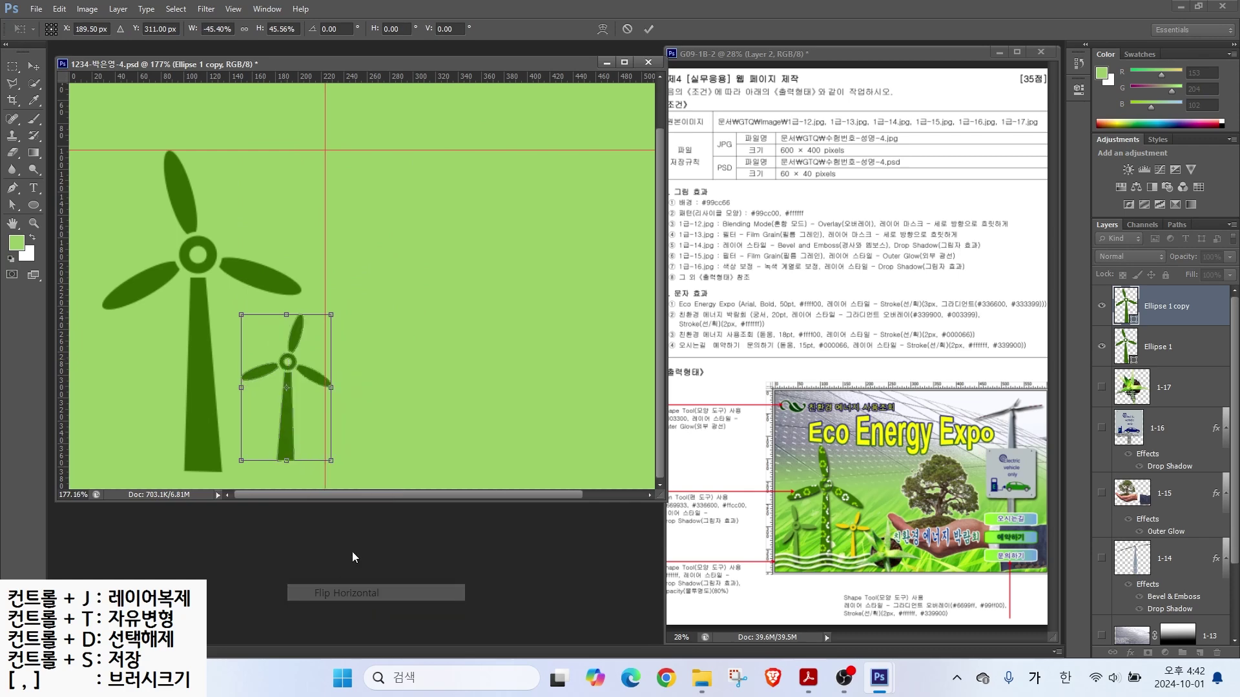
drag(281, 378, 262, 390)
key(Return)
Step: Fill the small windmill with yellow #ffcc00 and enlarge it slightly
double_click(1126, 306)
text(ffcc00)
key(Return)
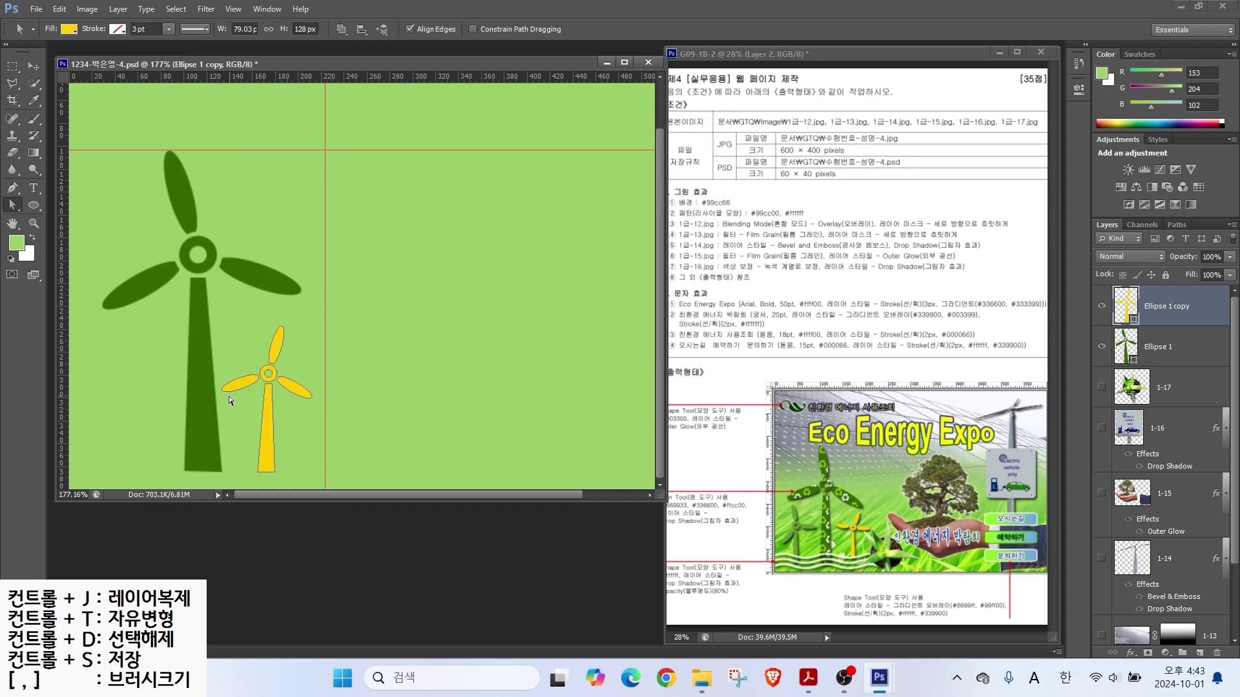
key(ctrl+t)
drag(311, 326, 322, 307)
key(Return)
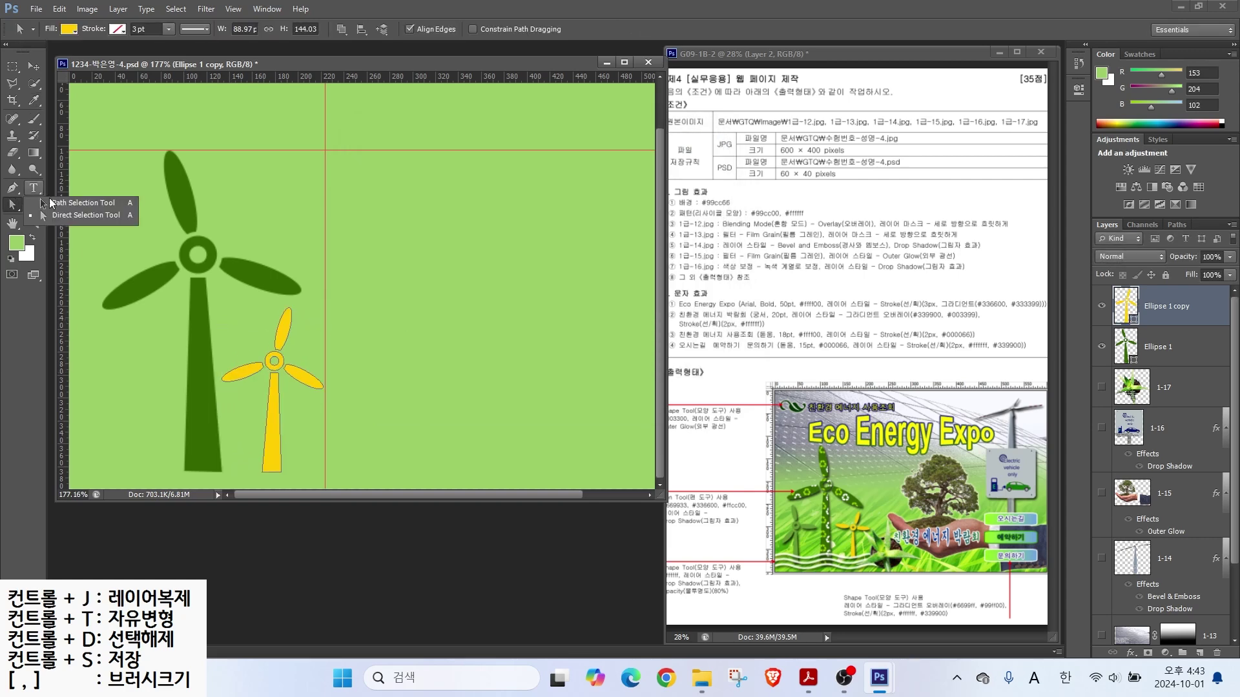
Step: Rotate the yellow windmill's left blade about 22° and right blade about -24° at the hub
click(243, 380)
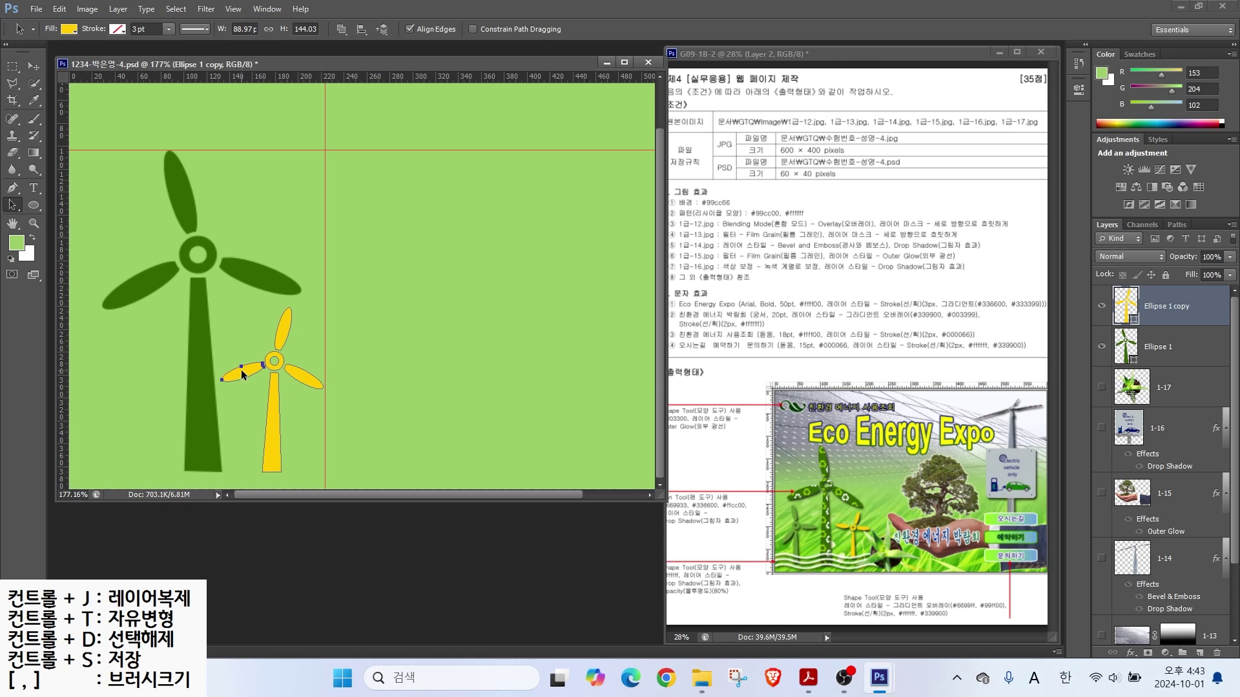
key(ctrl+t)
drag(243, 392, 235, 361)
key(Return)
key(ctrl+t)
drag(332, 358, 334, 324)
drag(296, 378, 299, 367)
key(Return)
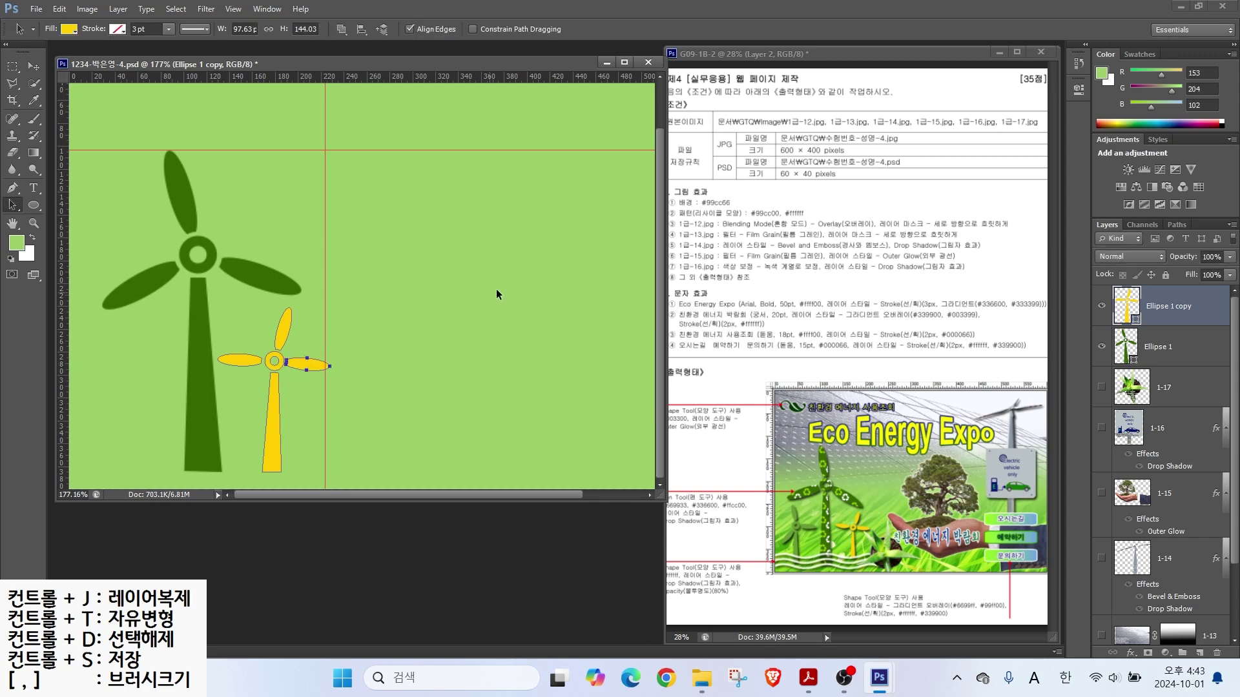
Step: Duplicate the yellow windmill layer and move the copy about 200 px right
key(ctrl+j)
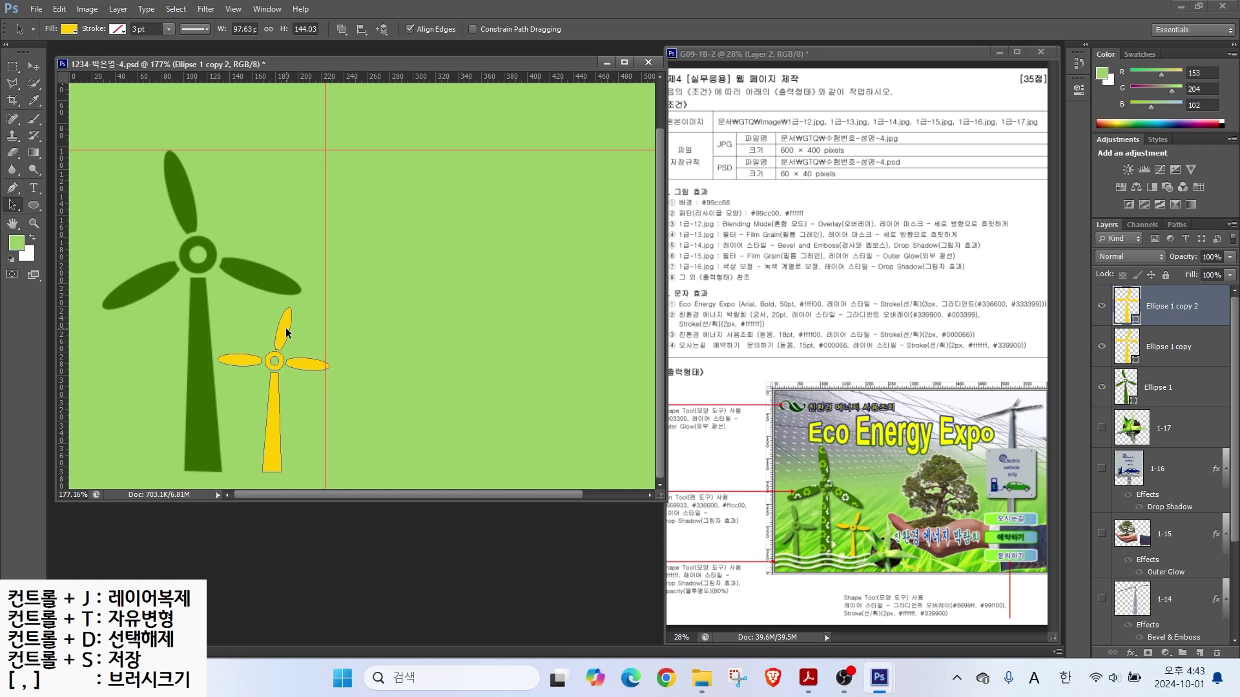
key(ctrl+t)
drag(287, 332, 418, 315)
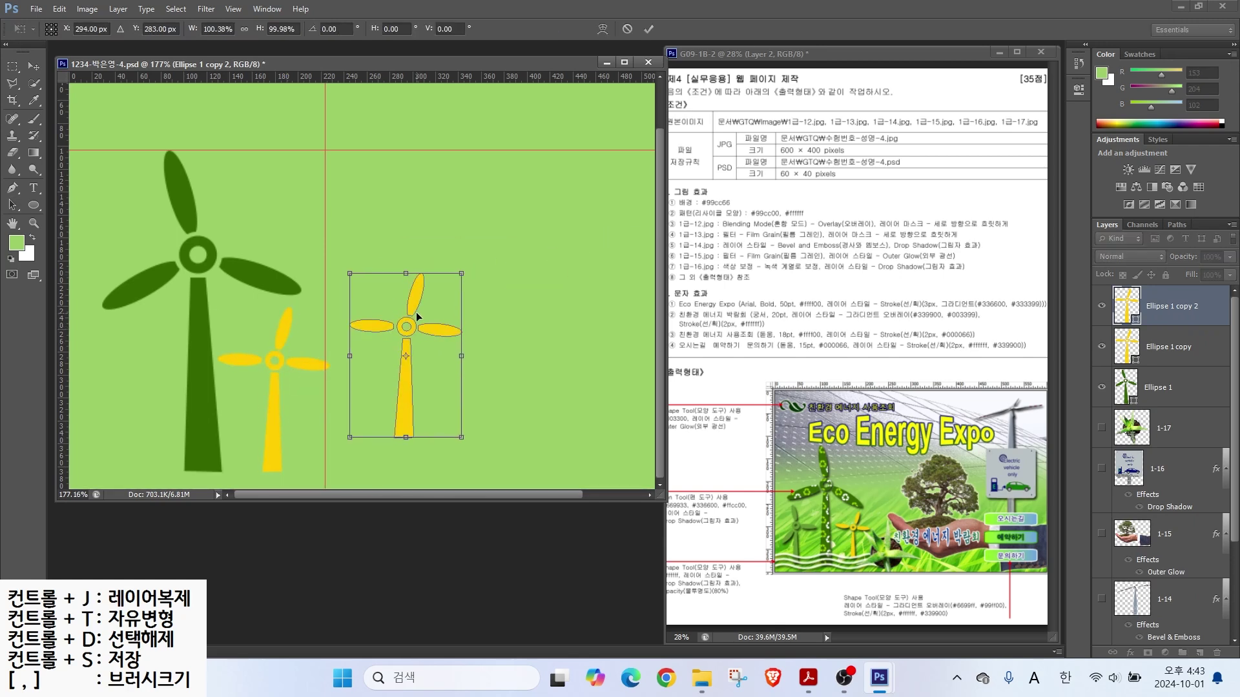
Step: Flip the copied yellow windmill horizontally and move it to the lower left
right_click(412, 304)
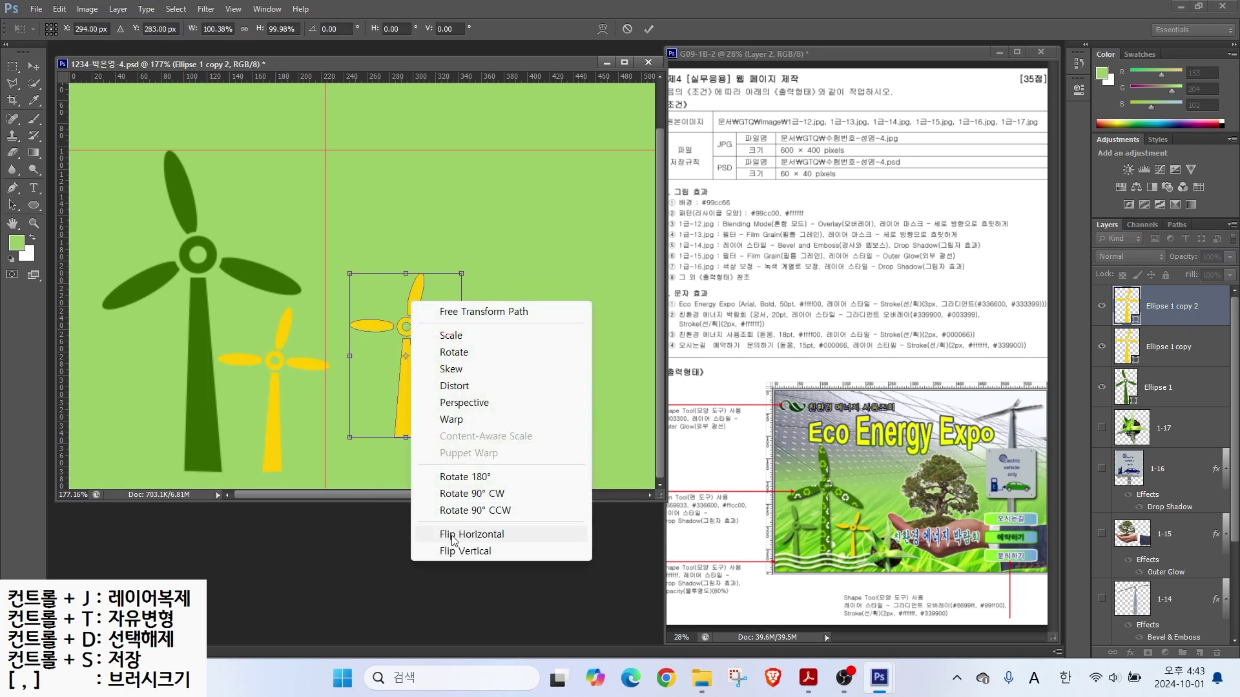
click(453, 534)
drag(405, 402, 128, 441)
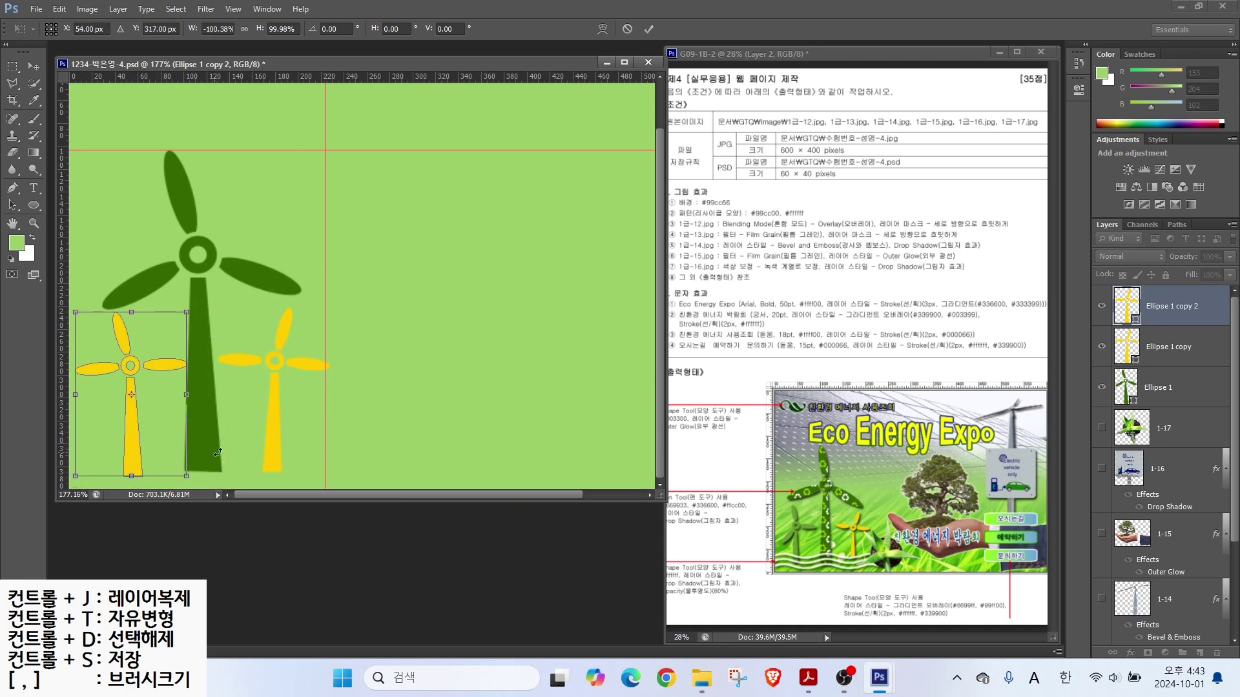
key(Return)
Step: Fill the small windmill medium green (699933) and rotate its horizontal blade to tilt downward
double_click(1127, 306)
text(699933)
key(Return)
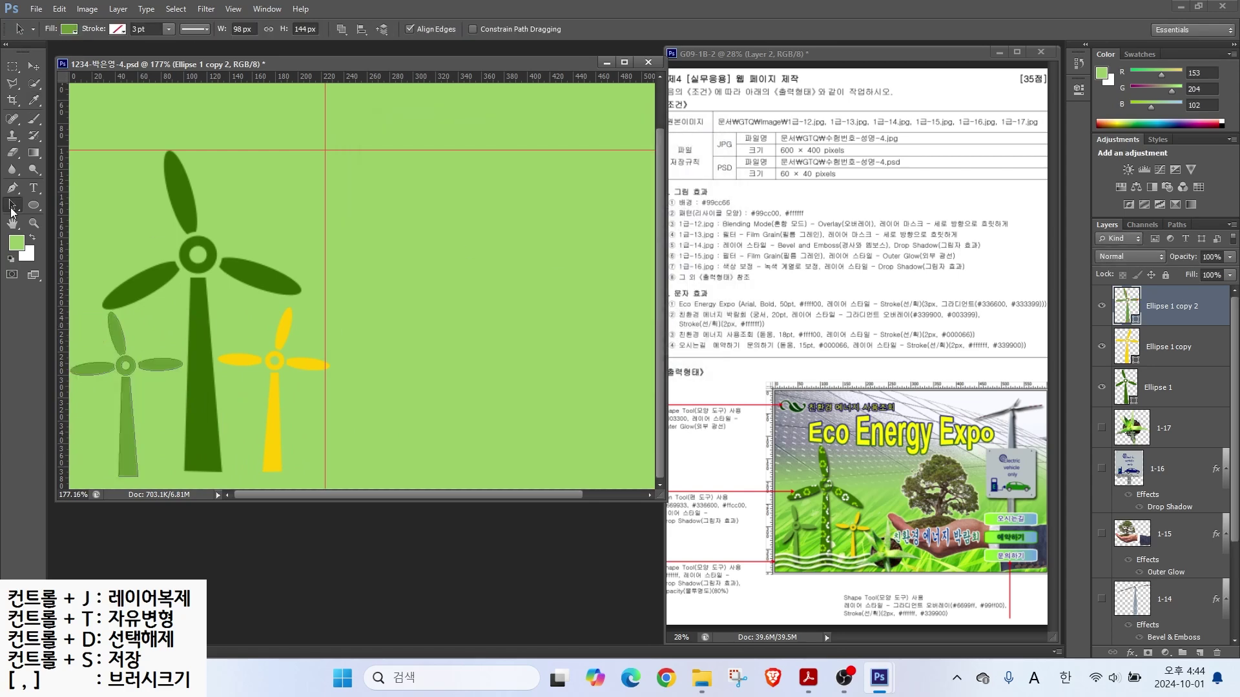
click(95, 369)
key(ctrl+t)
drag(61, 378, 112, 386)
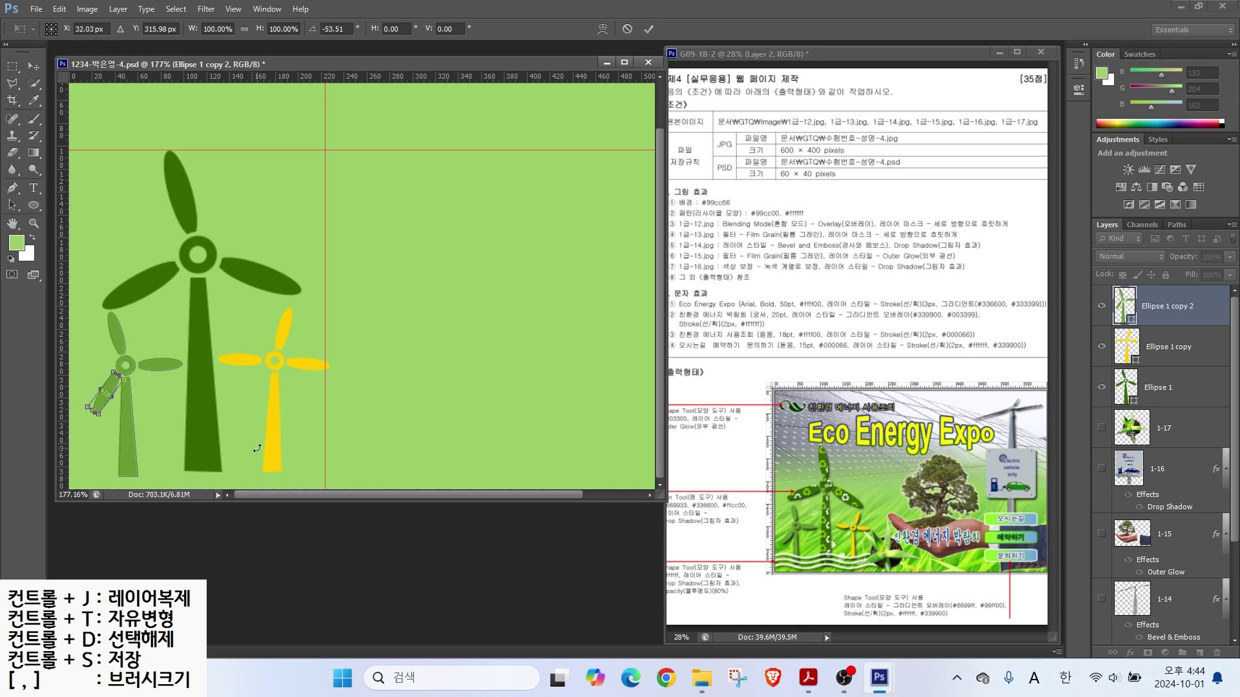
key(Return)
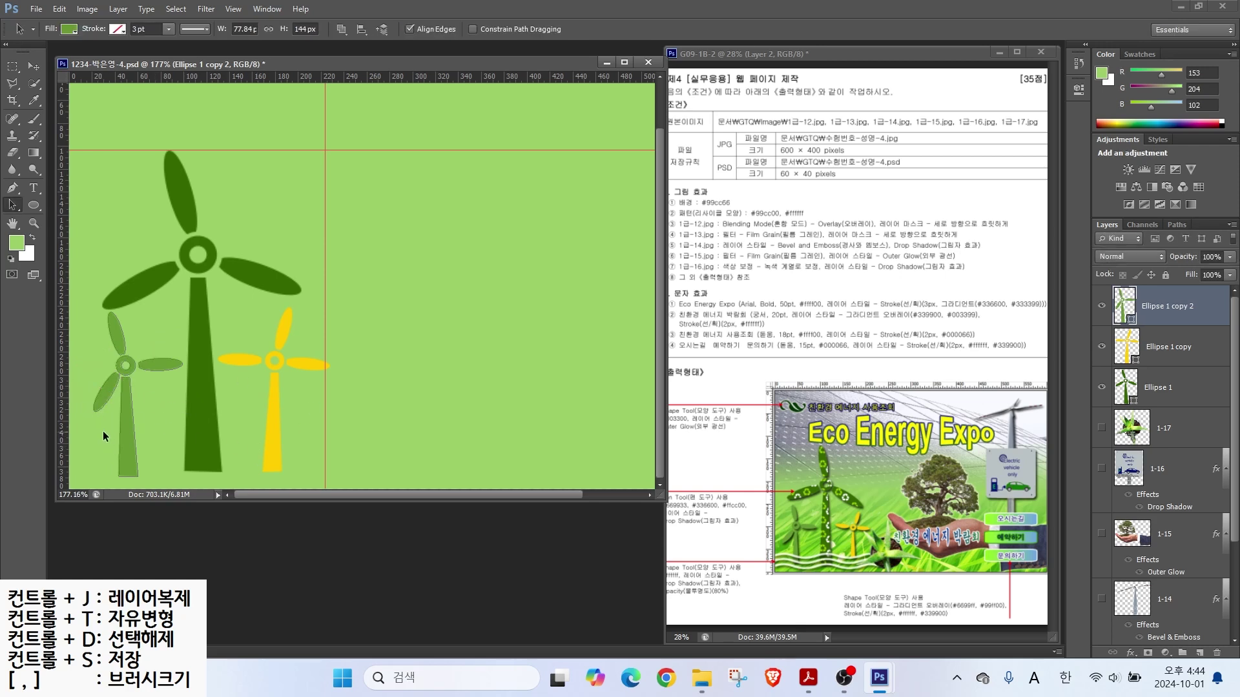
Step: Drag elements on the canvas and in the Layers panel, then cancel the operation
drag(800, 486, 743, 461)
drag(783, 543, 715, 536)
drag(862, 563, 875, 607)
drag(1111, 311, 1033, 274)
drag(1112, 349, 1039, 349)
drag(1121, 402, 1035, 424)
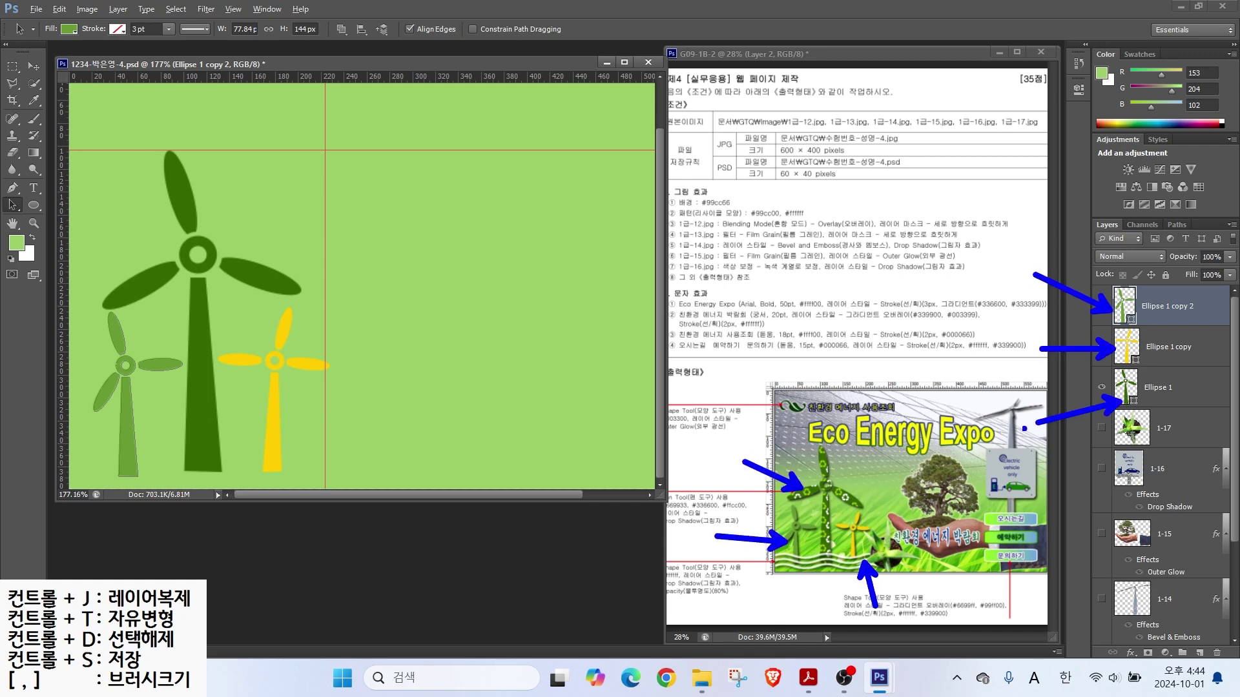
mouse_move(847, 554)
mouse_down()
mouse_move(777, 463)
mouse_move(792, 449)
mouse_move(869, 478)
mouse_move(847, 556)
mouse_up()
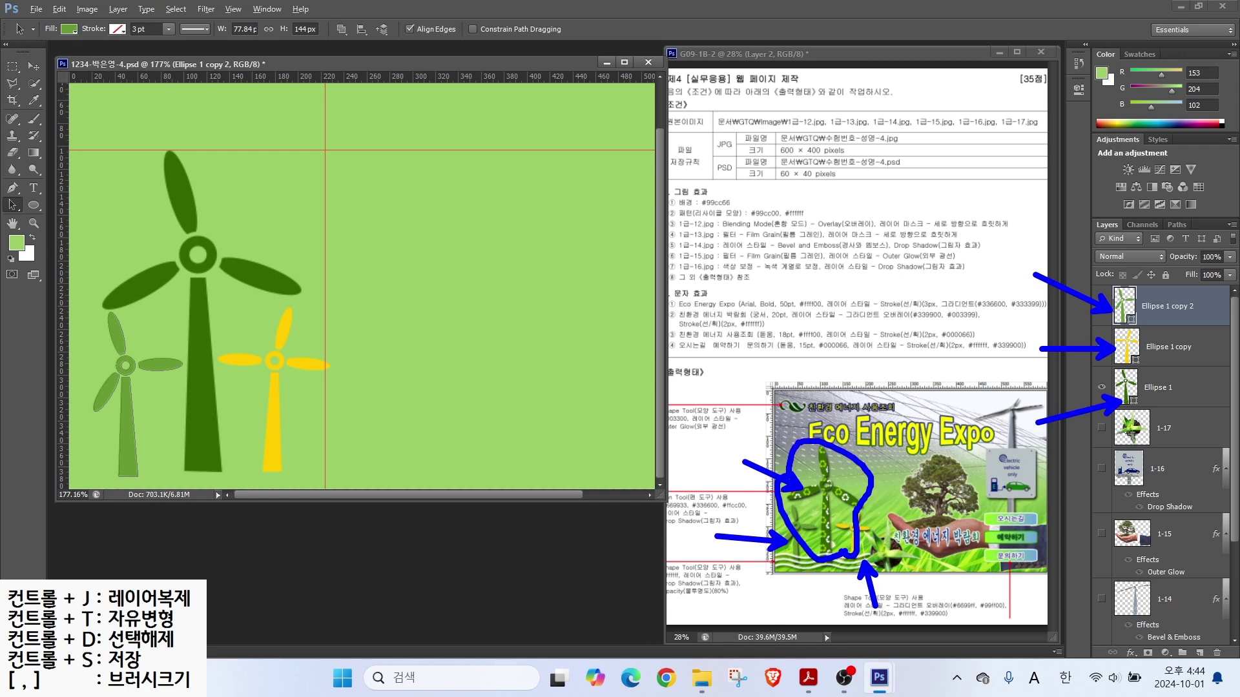
key(Escape)
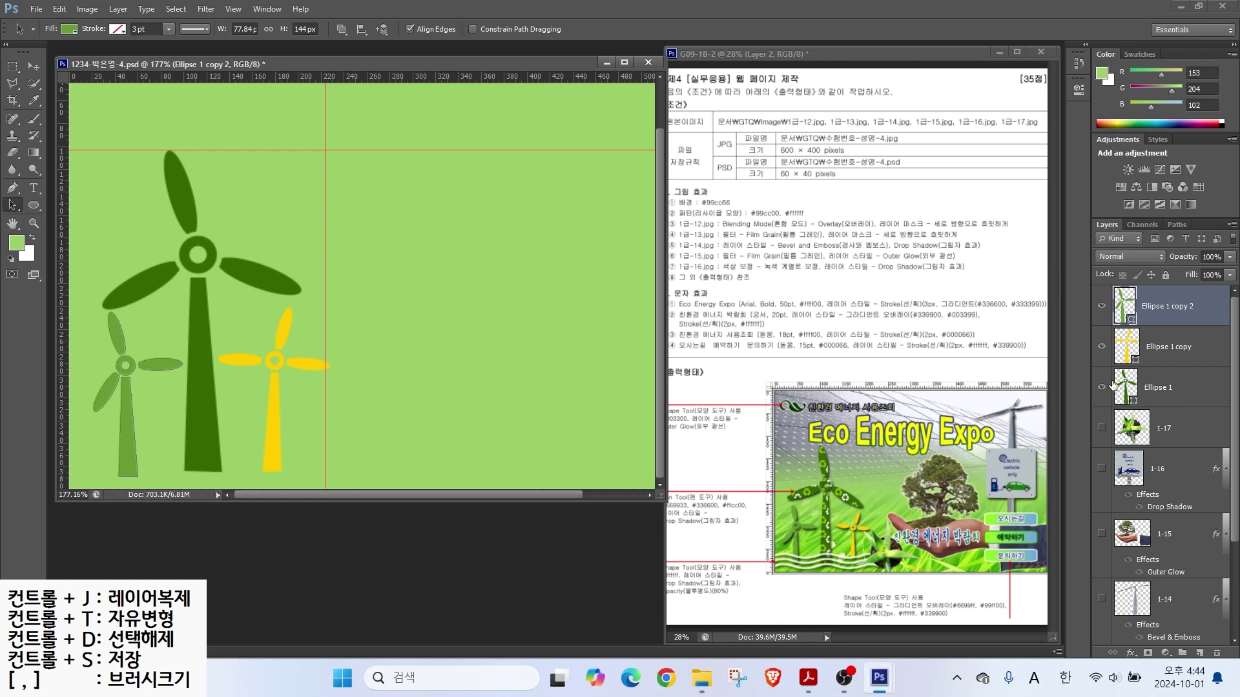
Step: Check the big dark-green windmill's visibility and duplicate its layer
click(1104, 388)
click(1104, 388)
click(1104, 388)
click(1104, 388)
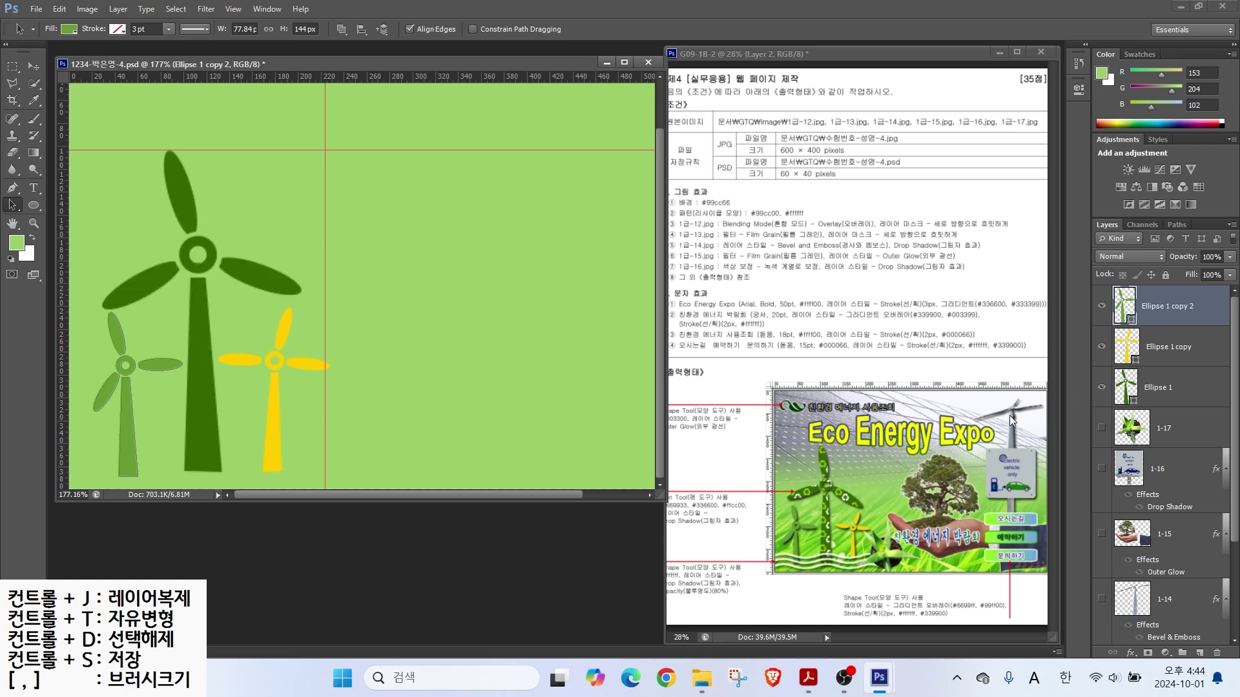
click(1155, 386)
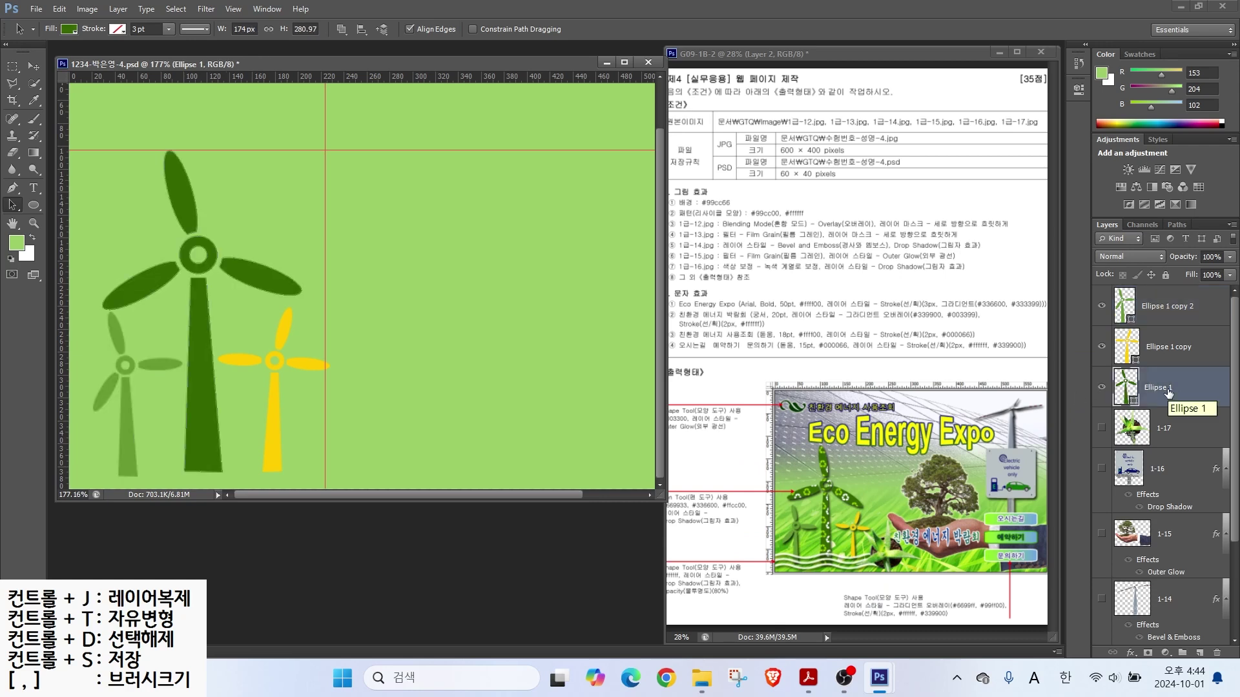
key(ctrl+j)
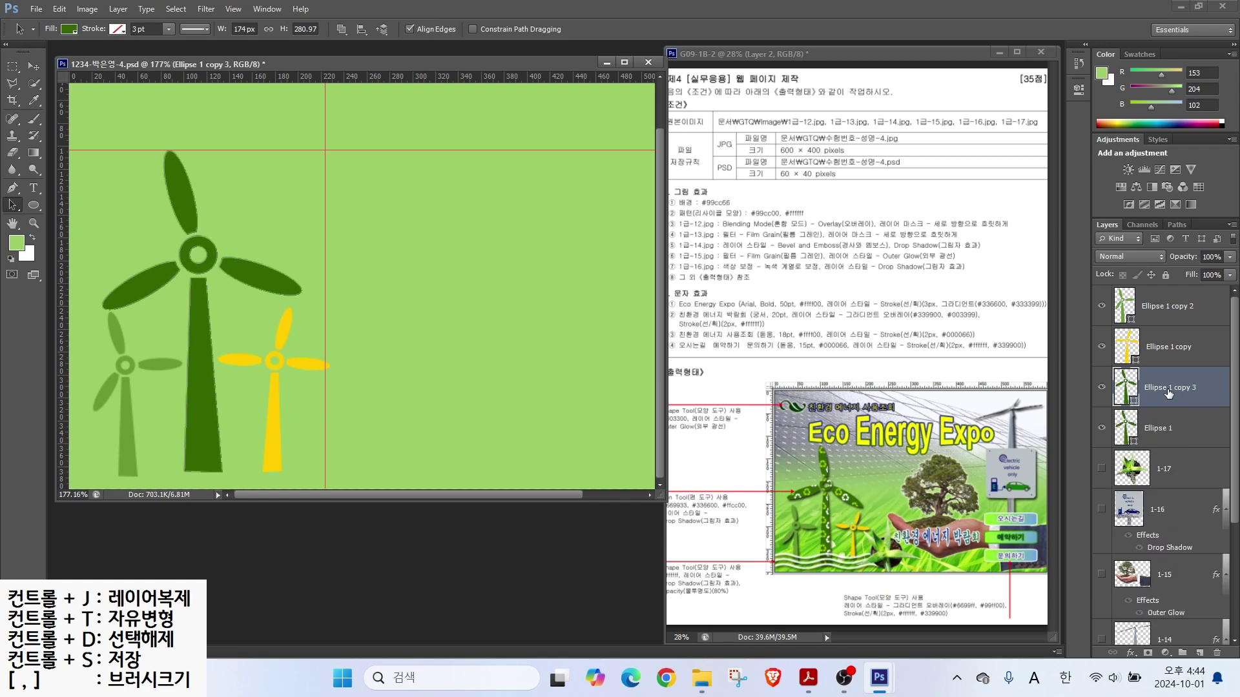
Step: Rename the duplicated windmill layer 패턴 and fill it with the green recycle-symbol pattern
double_click(1166, 388)
text(v)
text(턴)
key(Return)
click(13, 188)
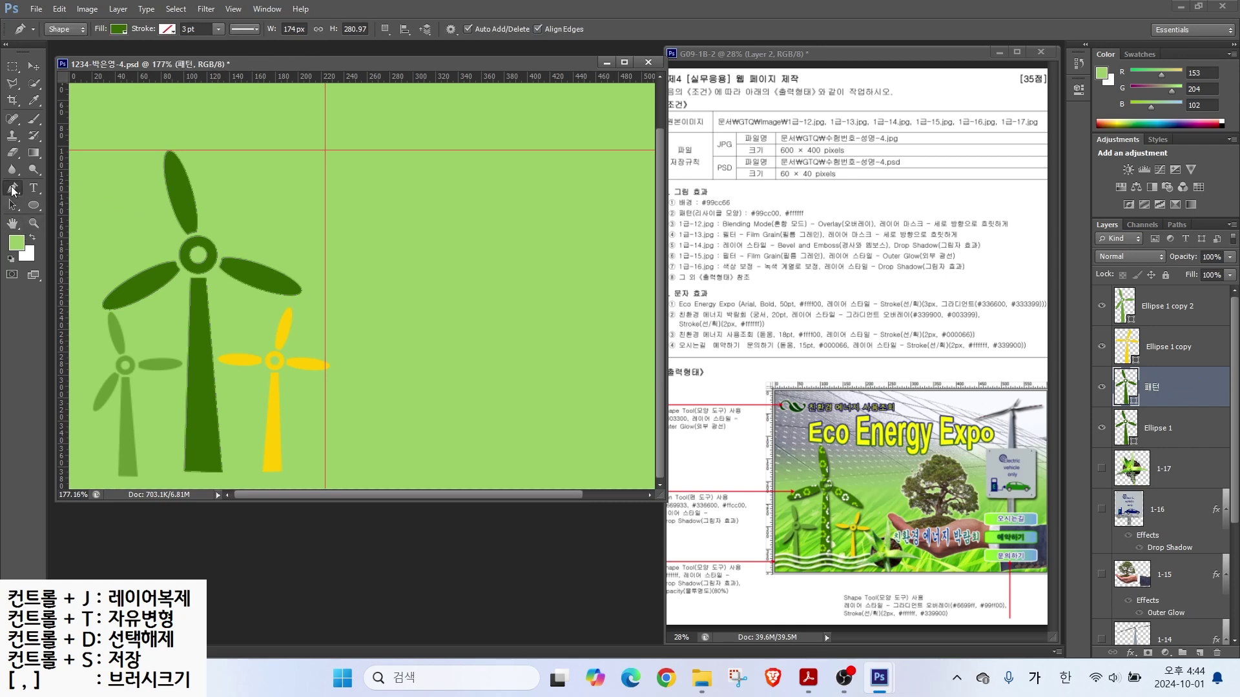
click(119, 31)
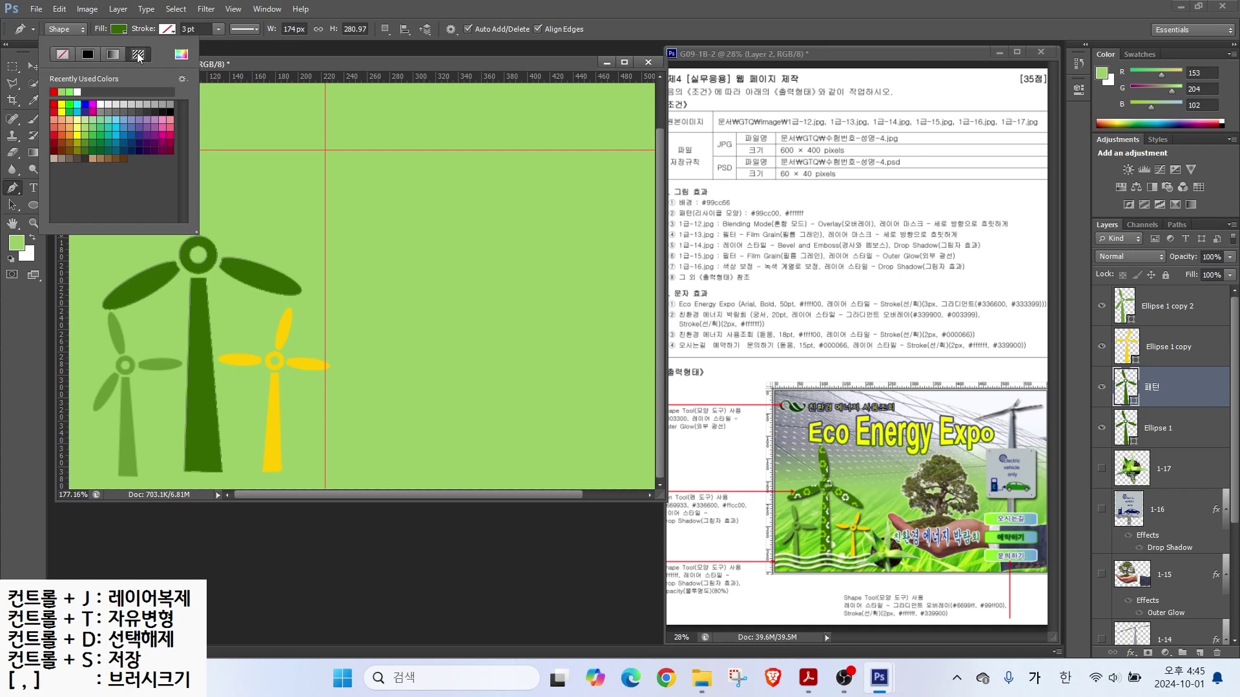
click(139, 55)
click(102, 120)
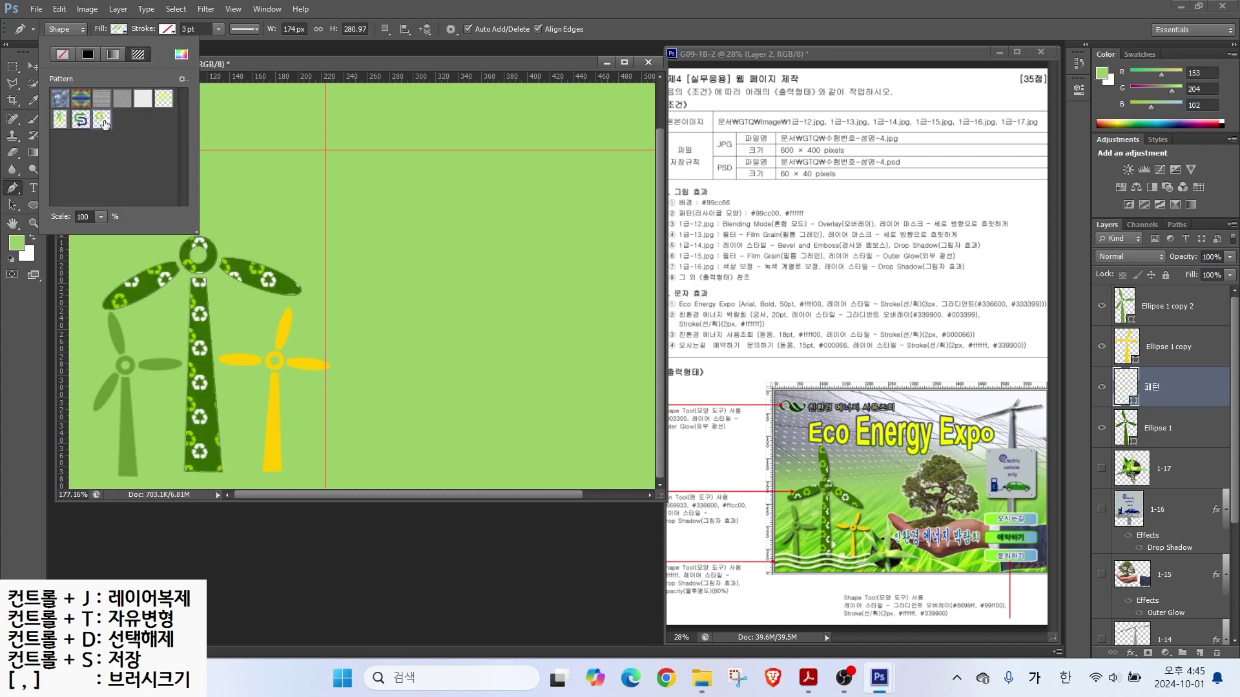
click(230, 48)
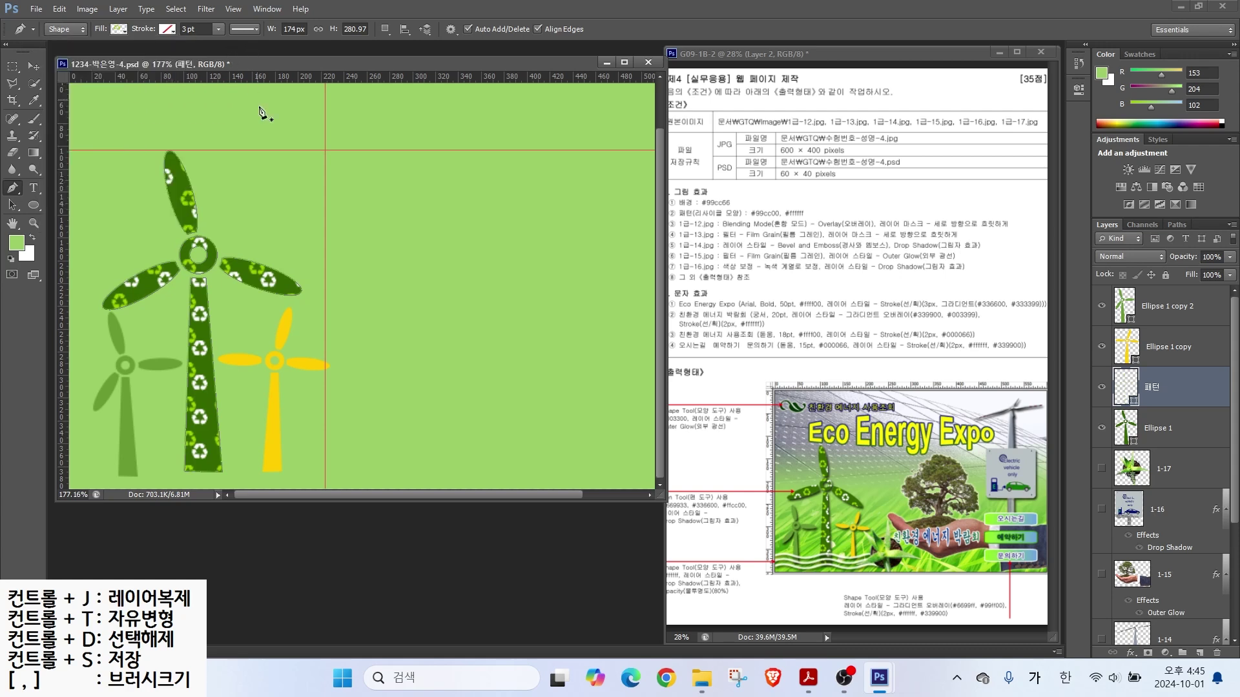
Step: Add a drop shadow to the big, yellow and small green windmill layers
click(1193, 420)
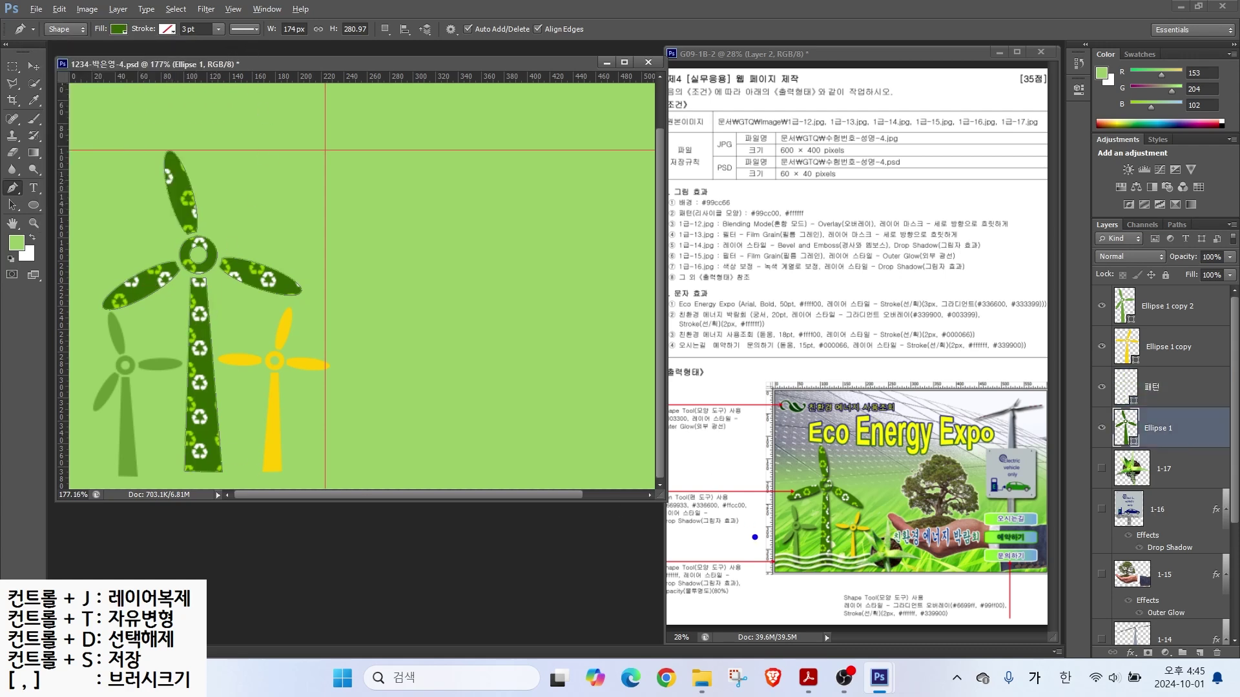
drag(729, 549, 699, 526)
click(1129, 652)
click(1126, 644)
click(851, 278)
click(1149, 352)
click(1130, 652)
click(1126, 644)
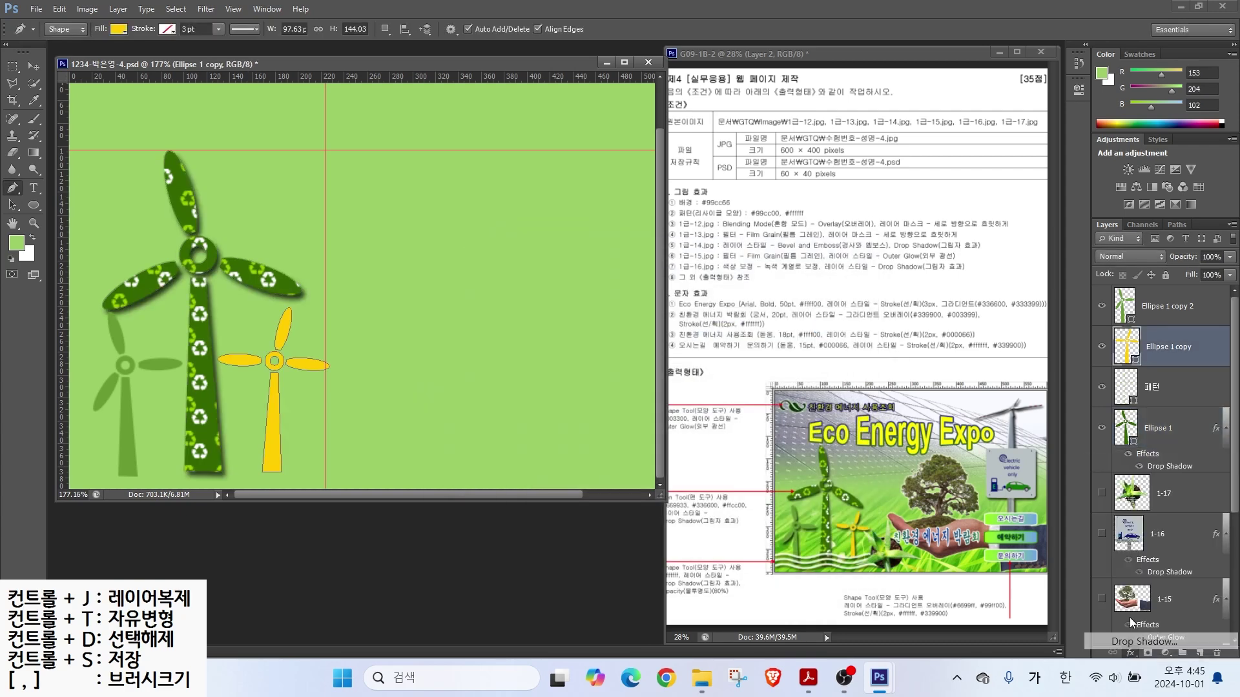
click(839, 277)
click(1152, 323)
click(1130, 652)
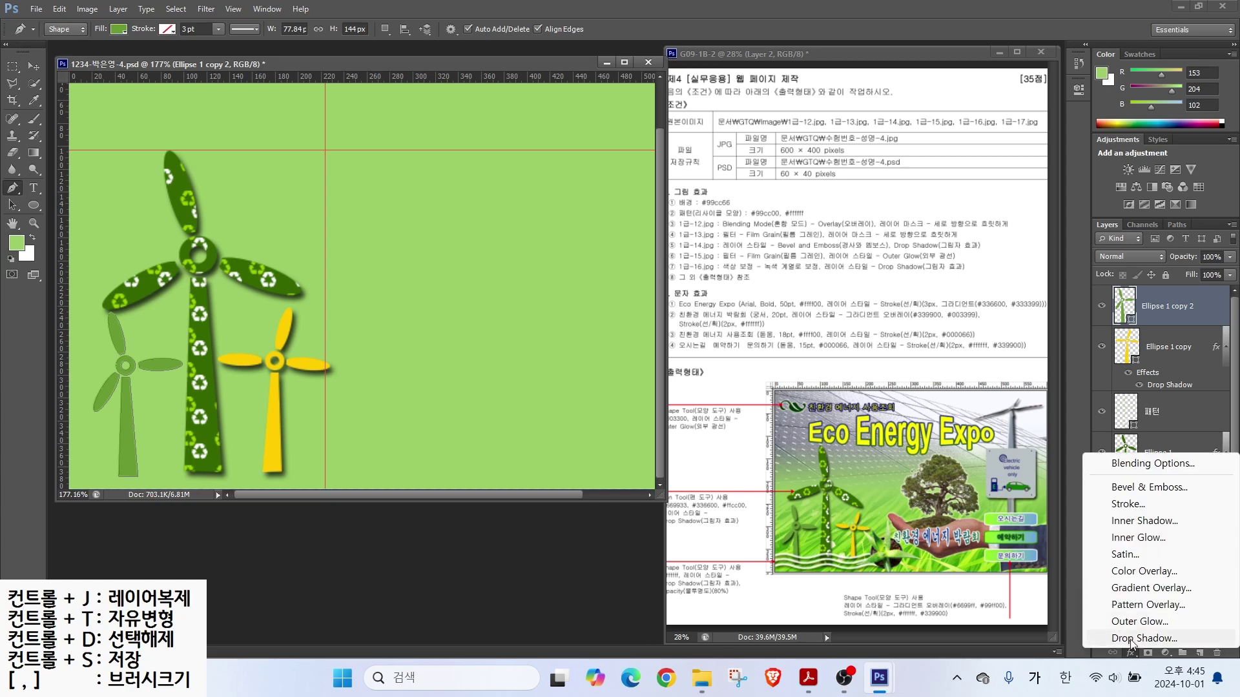
click(1127, 645)
click(843, 280)
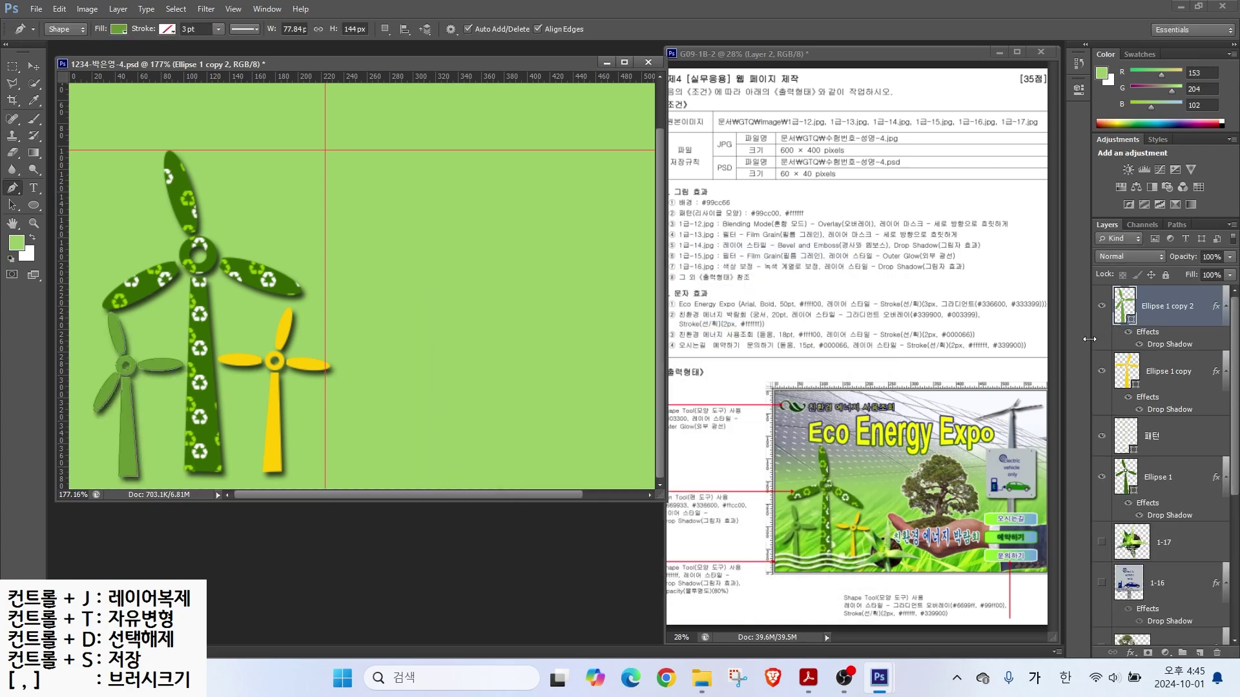
Step: Show the background image layers and draw a swirl ornament logo near the top-left corner
drag(1104, 546, 1101, 641)
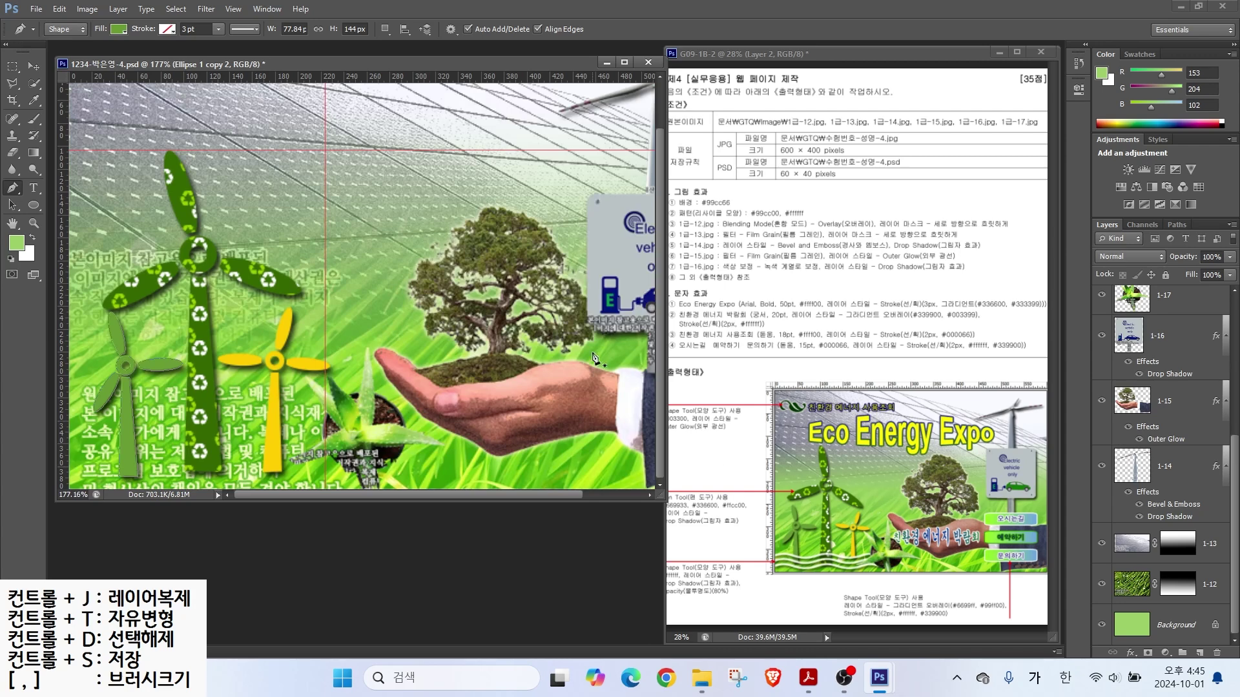
scroll(1169, 394, up, 4)
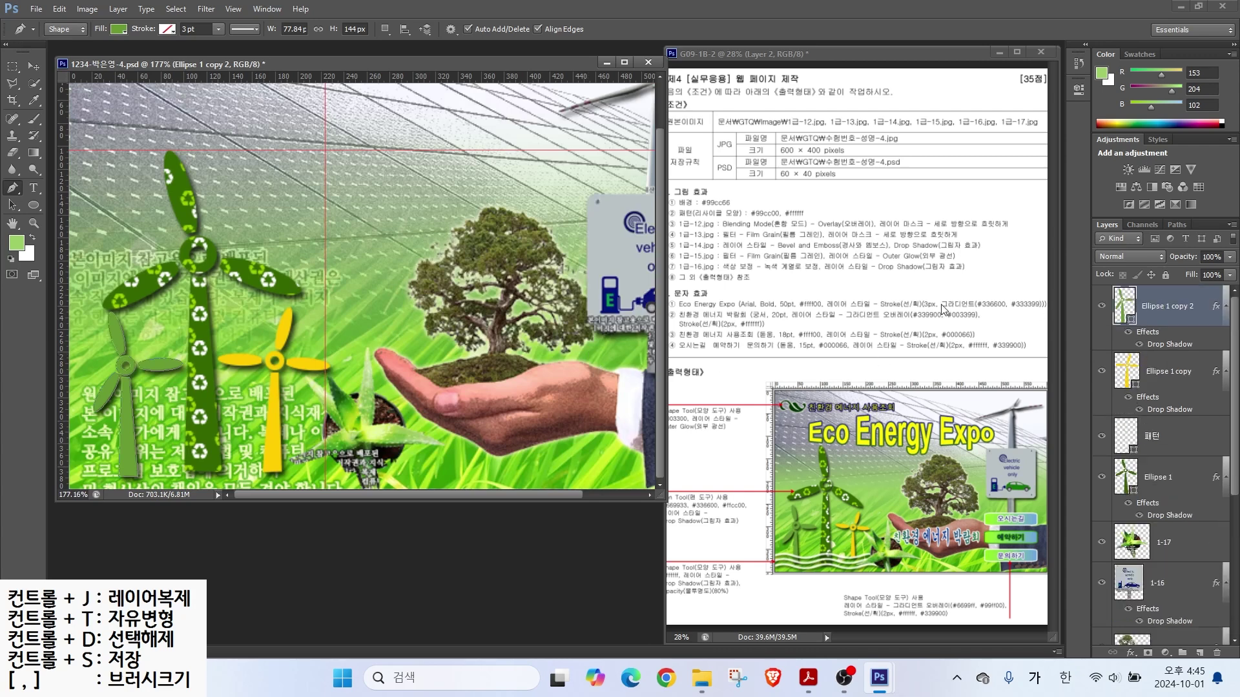
click(33, 204)
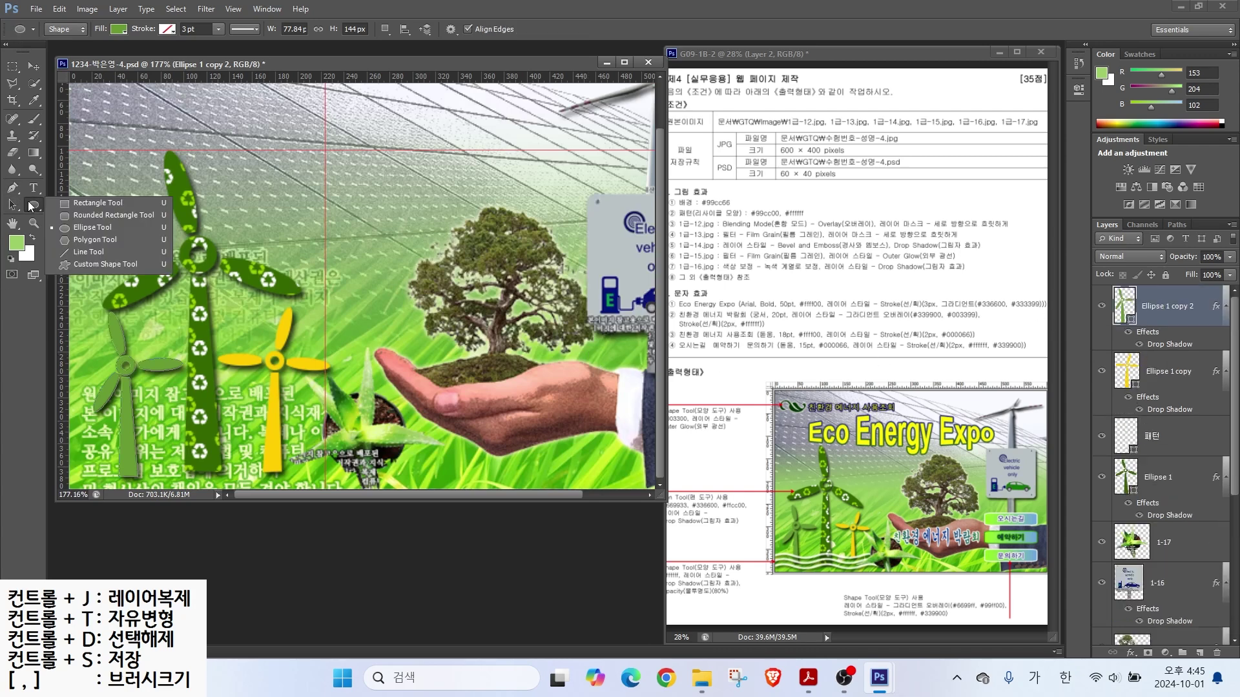
click(76, 264)
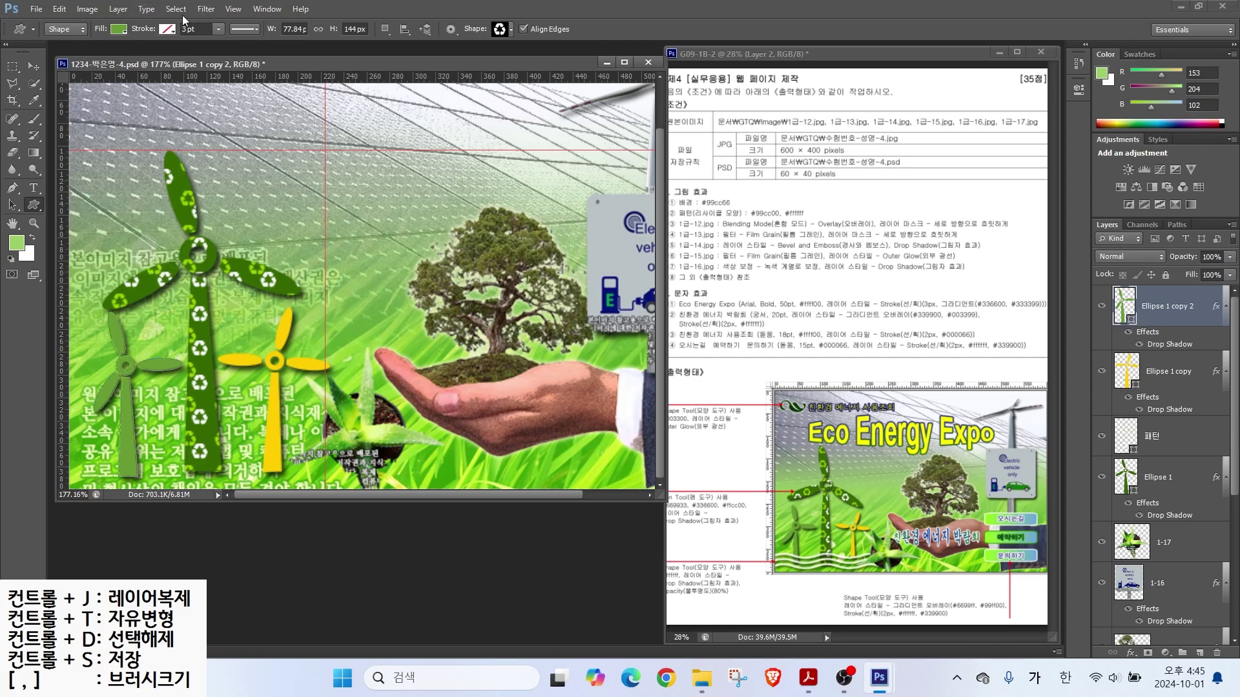
click(510, 29)
scroll(306, 272, up, 4)
double_click(645, 217)
drag(91, 99, 149, 124)
Step: Colour the swirl logo dark green #003300 and give it an outer glow
double_click(1131, 305)
double_click(599, 349)
text(003300)
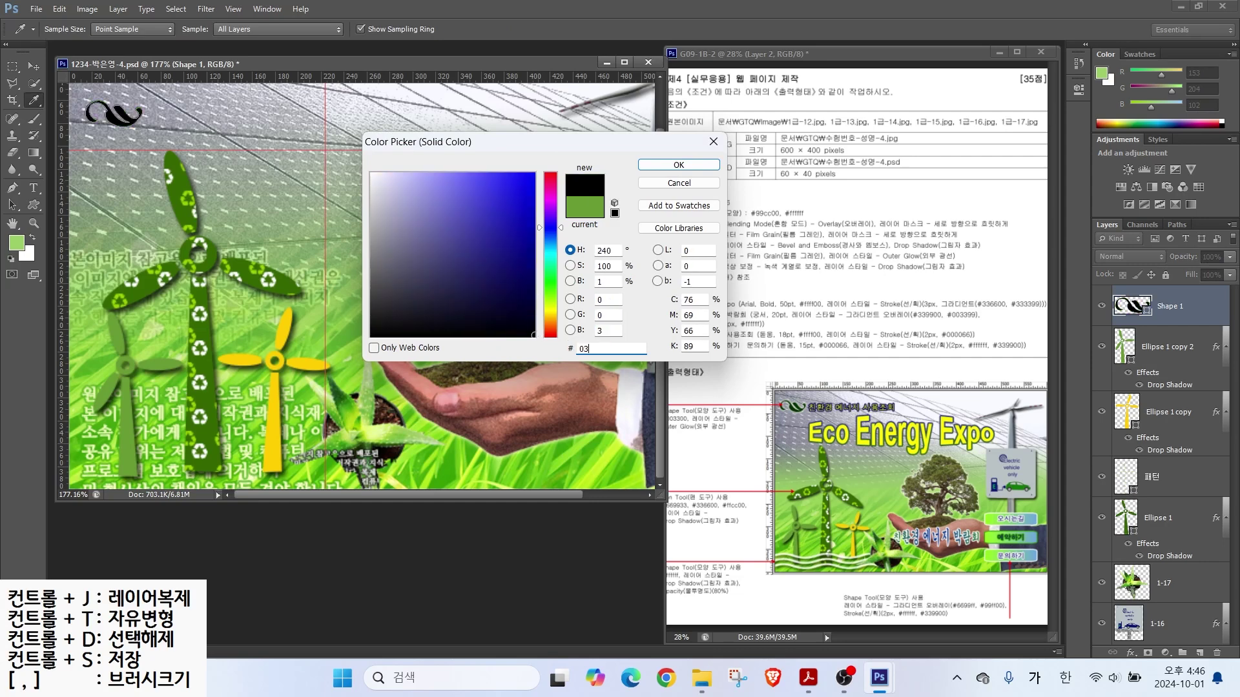
key(Return)
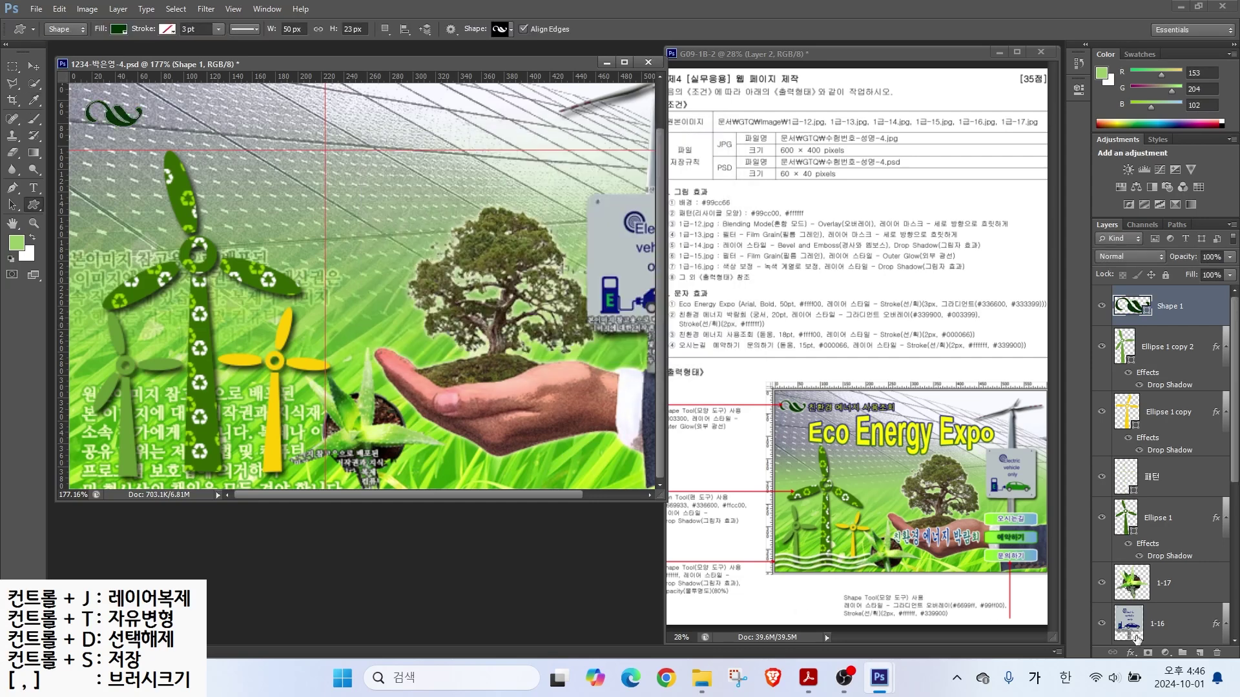
click(1130, 653)
click(1139, 625)
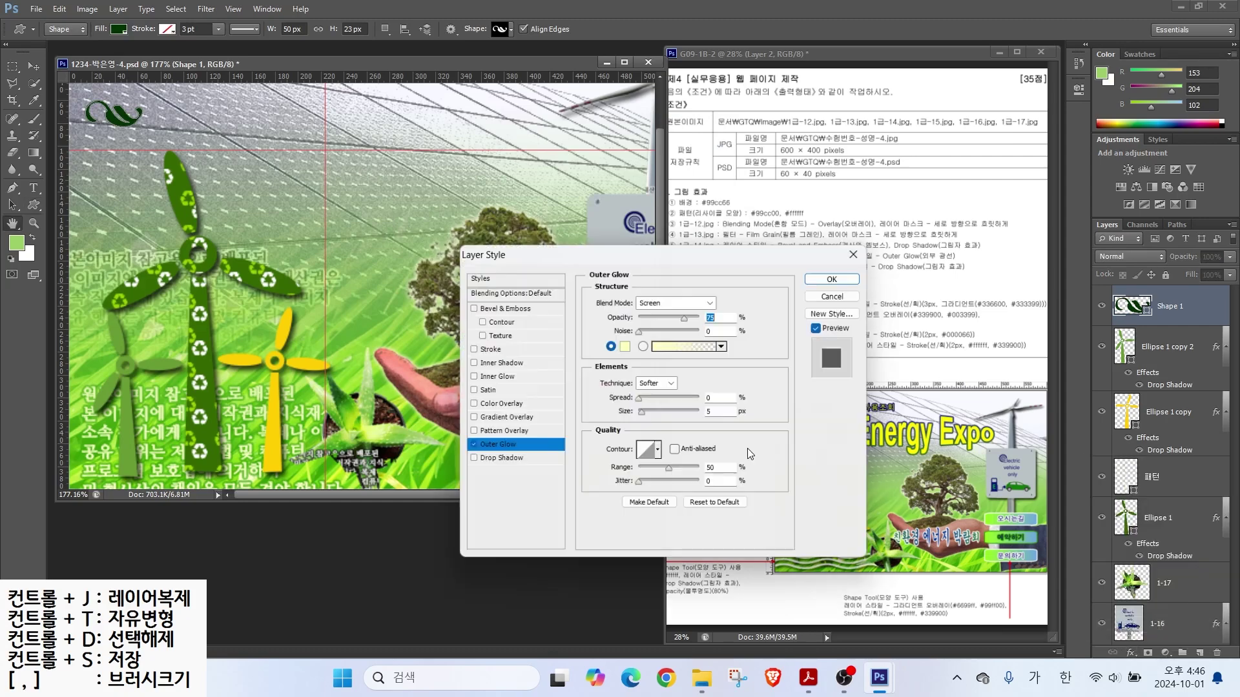
key(Return)
Step: Draw a white wave custom shape across the lower left of the page
click(502, 31)
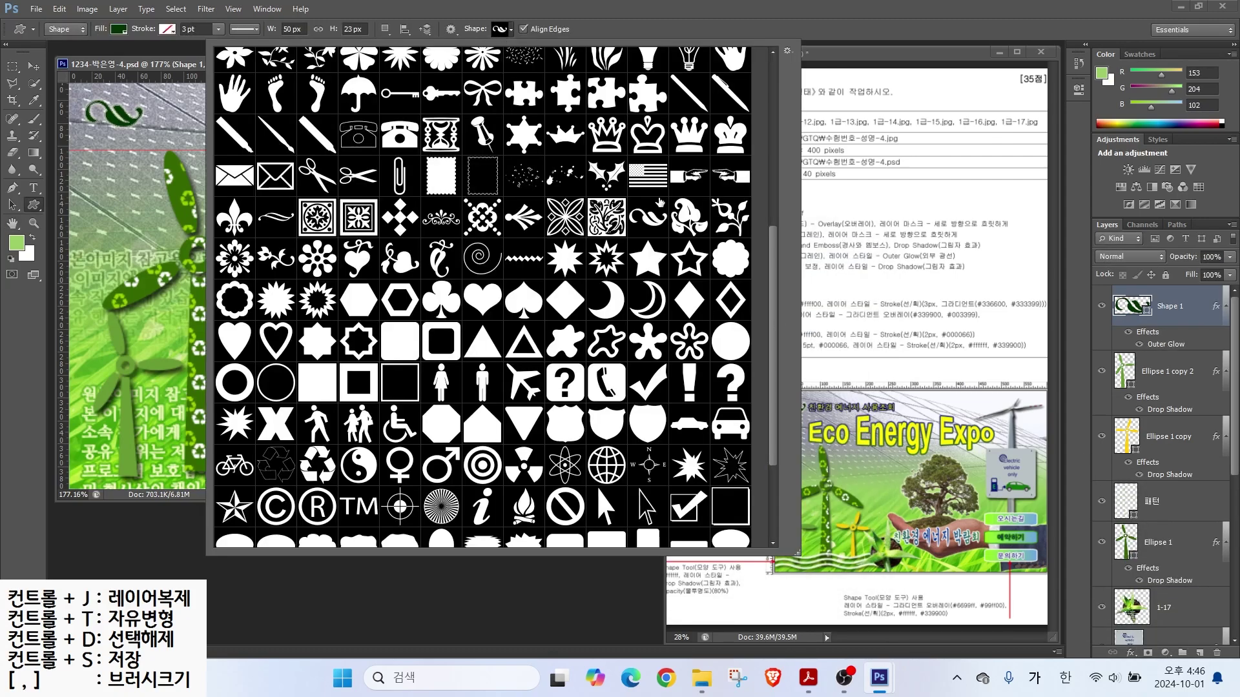
scroll(646, 388, down, 1)
scroll(646, 385, up, 3)
double_click(603, 129)
drag(83, 414, 369, 453)
double_click(1122, 306)
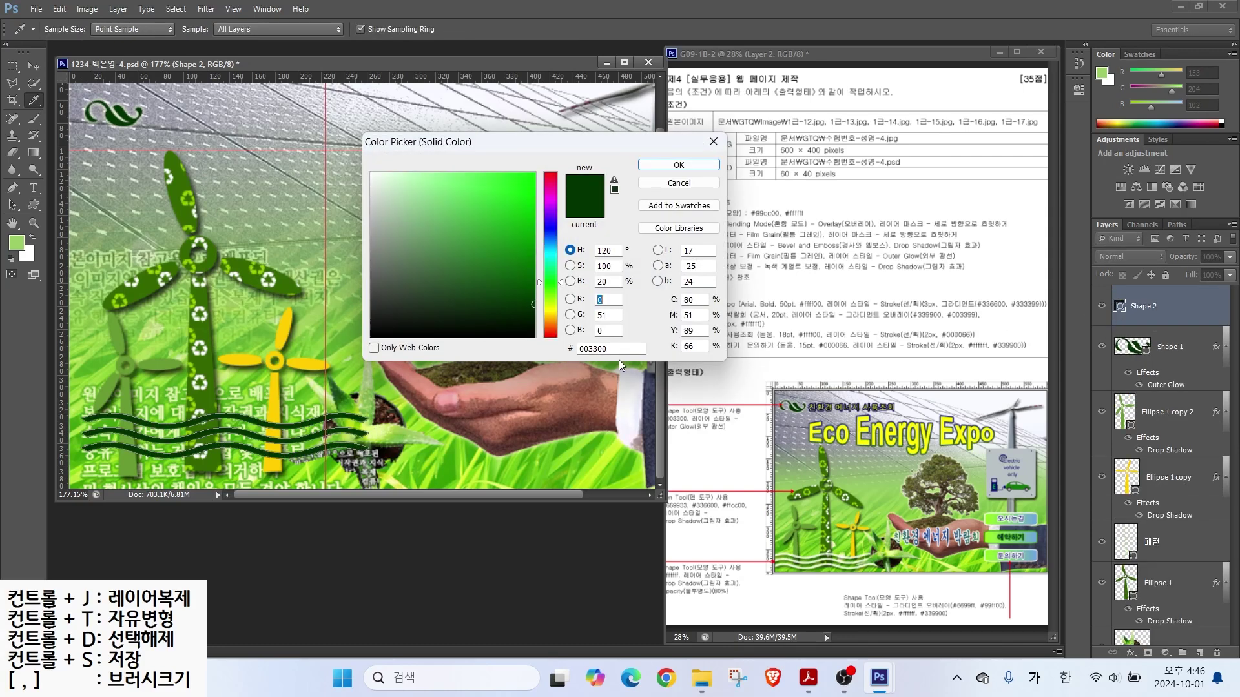
drag(437, 192, 367, 169)
click(699, 165)
Step: Add a drop shadow to the wave, set its opacity to 80%, and shift it down-left
click(1132, 652)
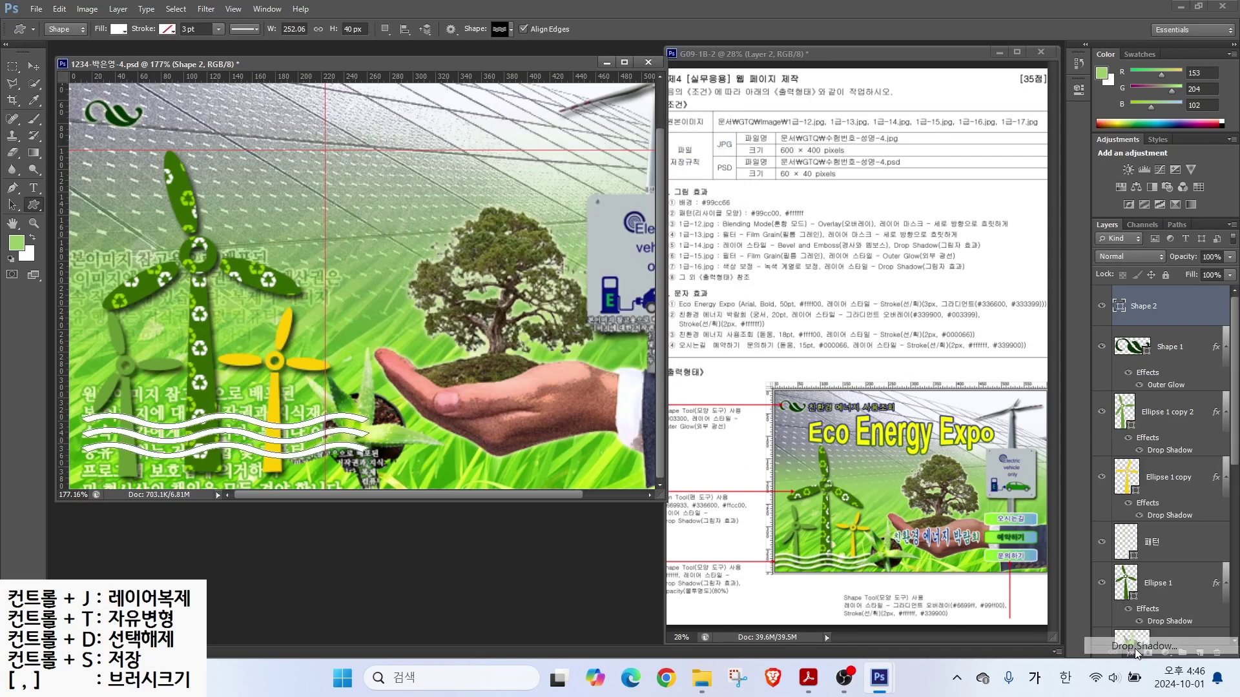
click(1138, 649)
click(846, 279)
drag(1201, 259, 1196, 263)
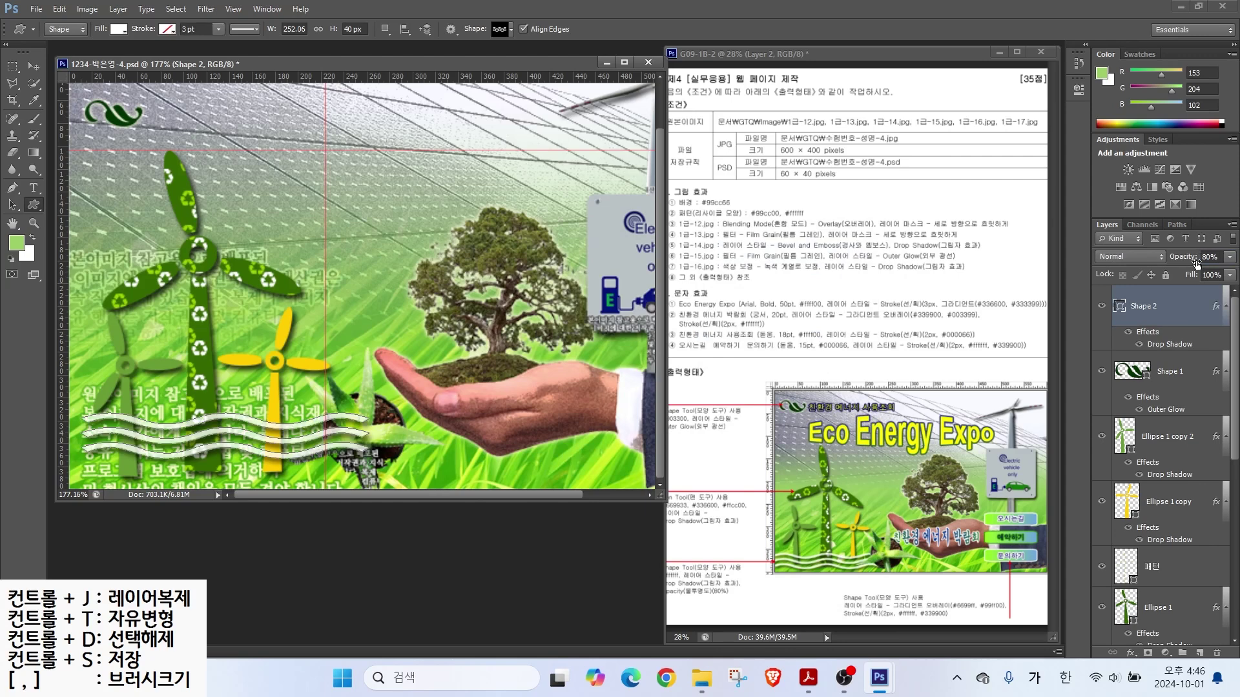
key(v)
drag(190, 434, 158, 447)
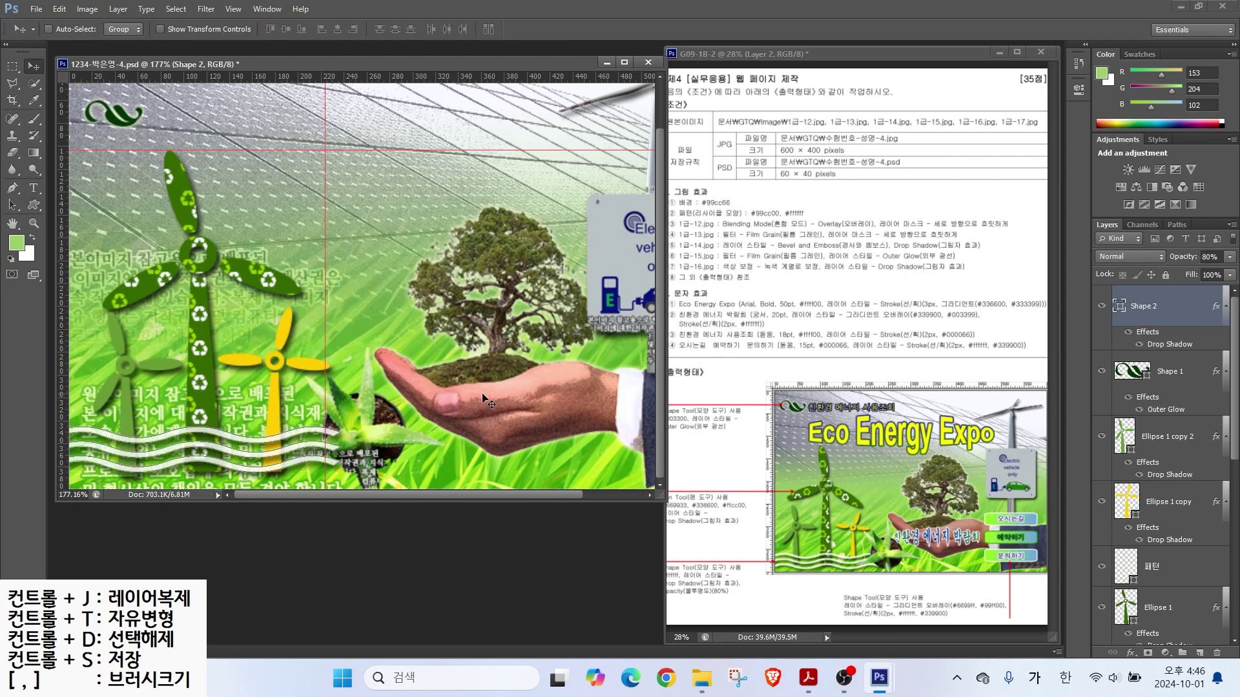
Step: Choose the rounded-square shape for the Custom Shape Tool
key(u)
click(511, 29)
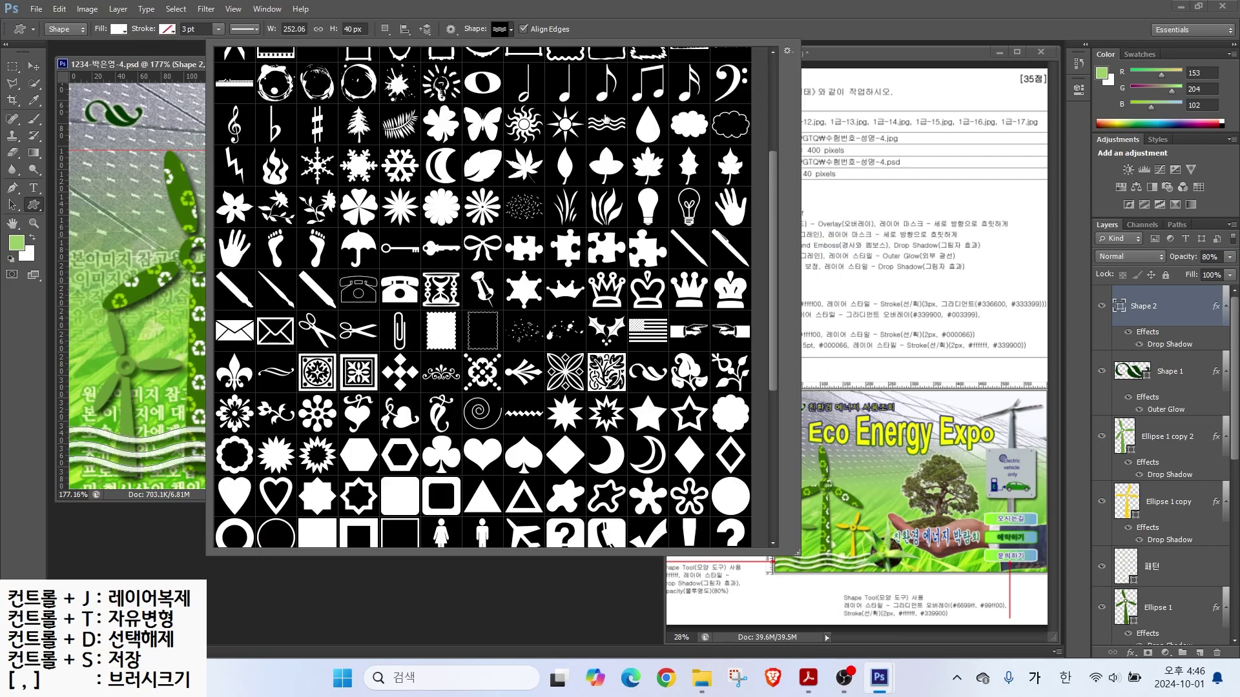
click(399, 497)
key(Return)
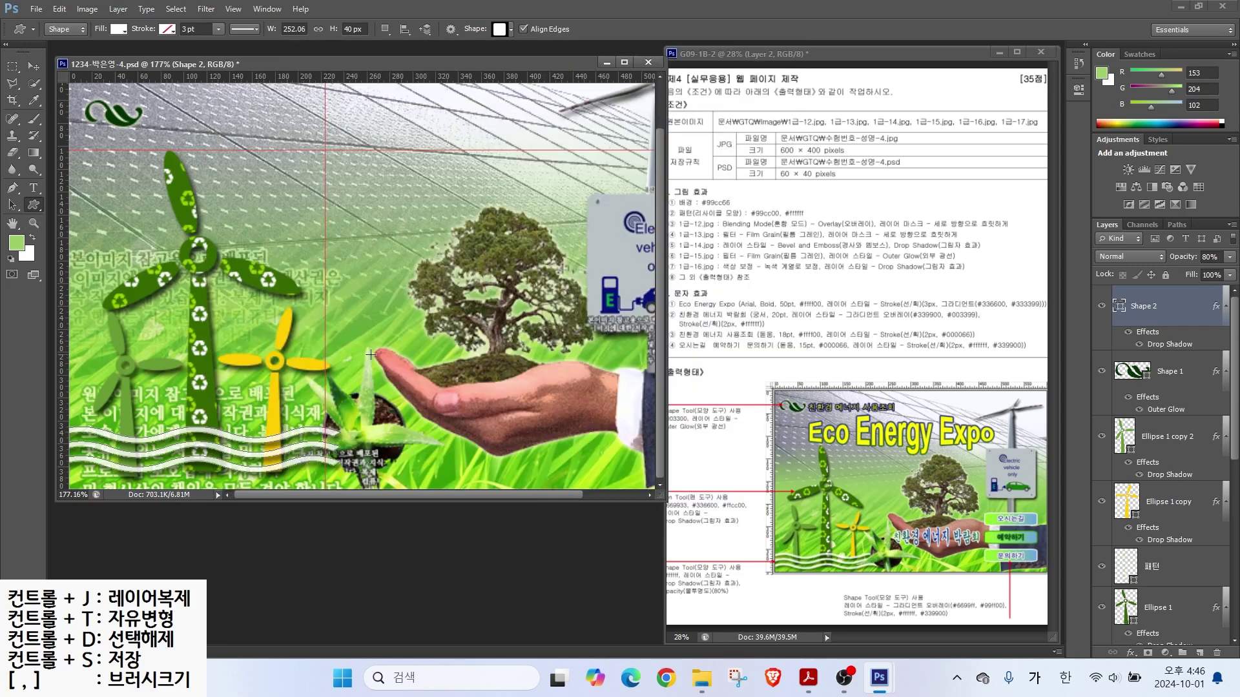
scroll(371, 354, down, 1)
Step: Draw a rounded-rectangle button with a #6699ff to #99ff00 gradient overlay
drag(535, 366, 651, 395)
click(1130, 653)
click(1162, 602)
double_click(284, 313)
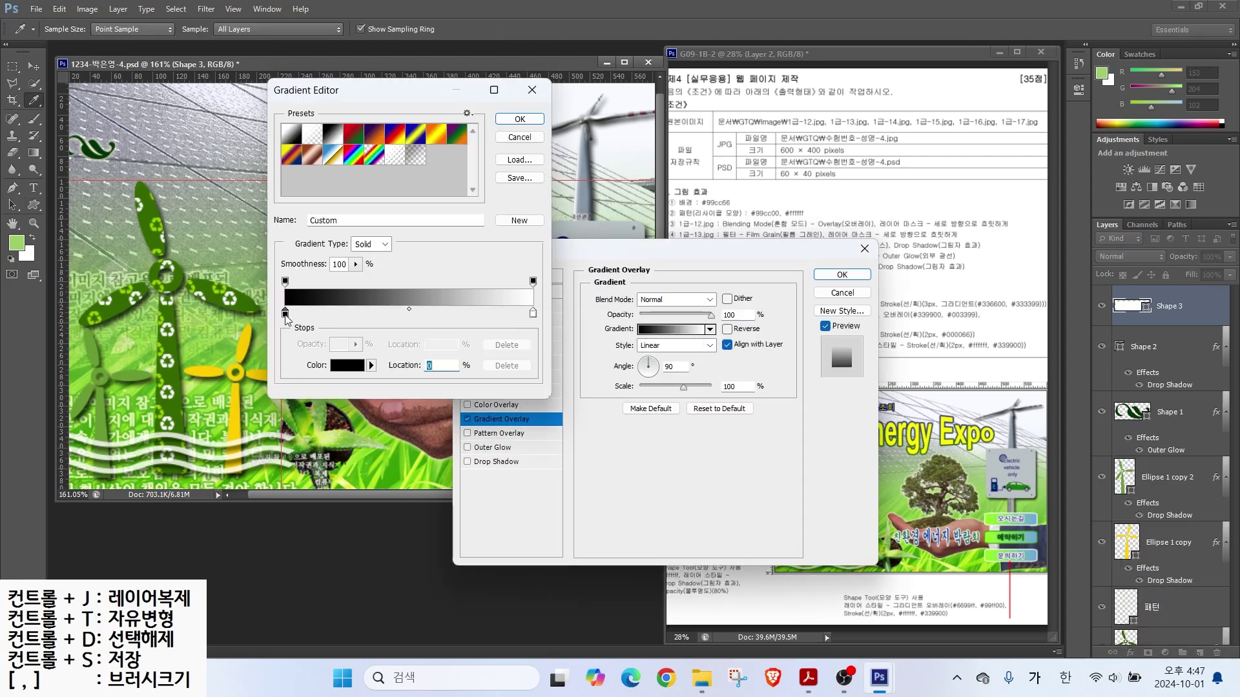
text(6699ff)
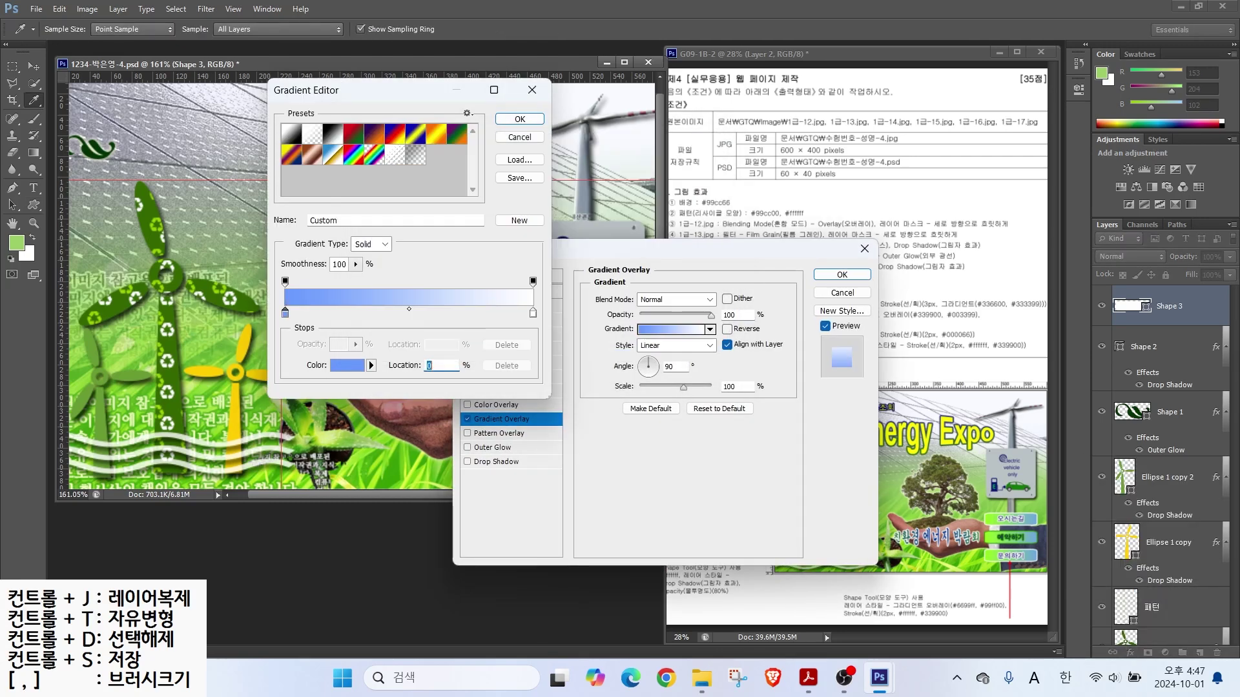
key(Return)
double_click(533, 312)
text(99ff00)
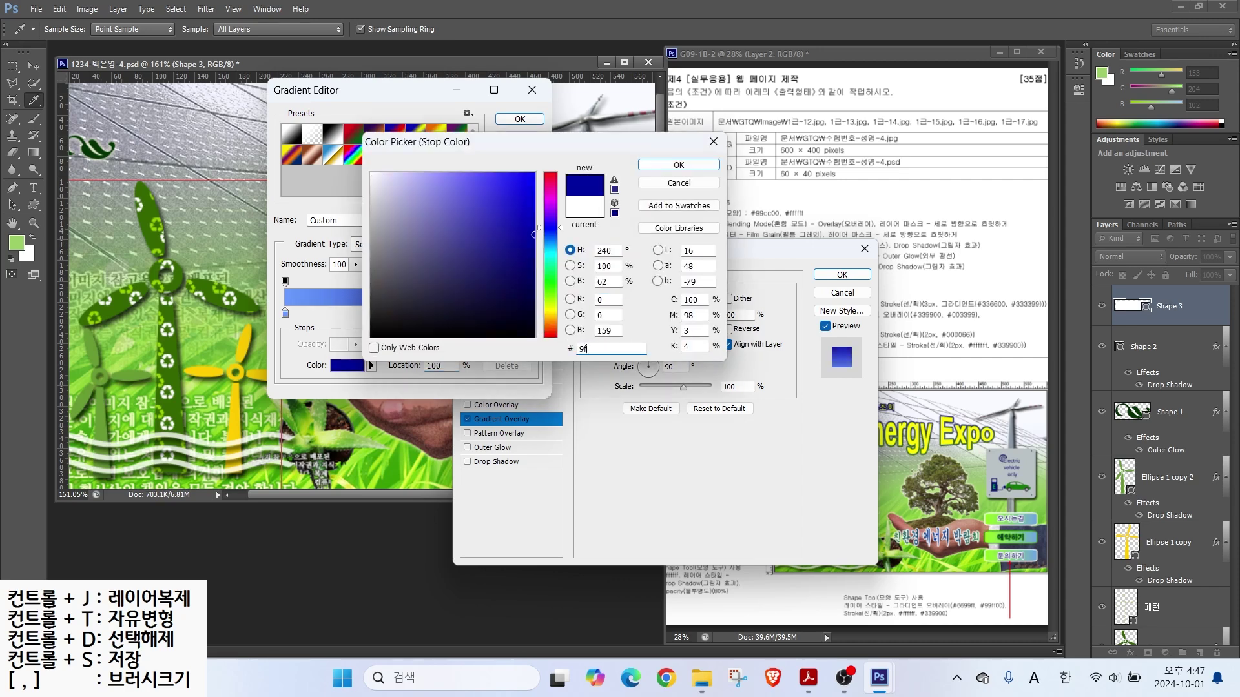
key(Return)
click(520, 119)
Step: Angle the button's gradient to -178° and add a 2 px white stroke
drag(599, 252, 816, 177)
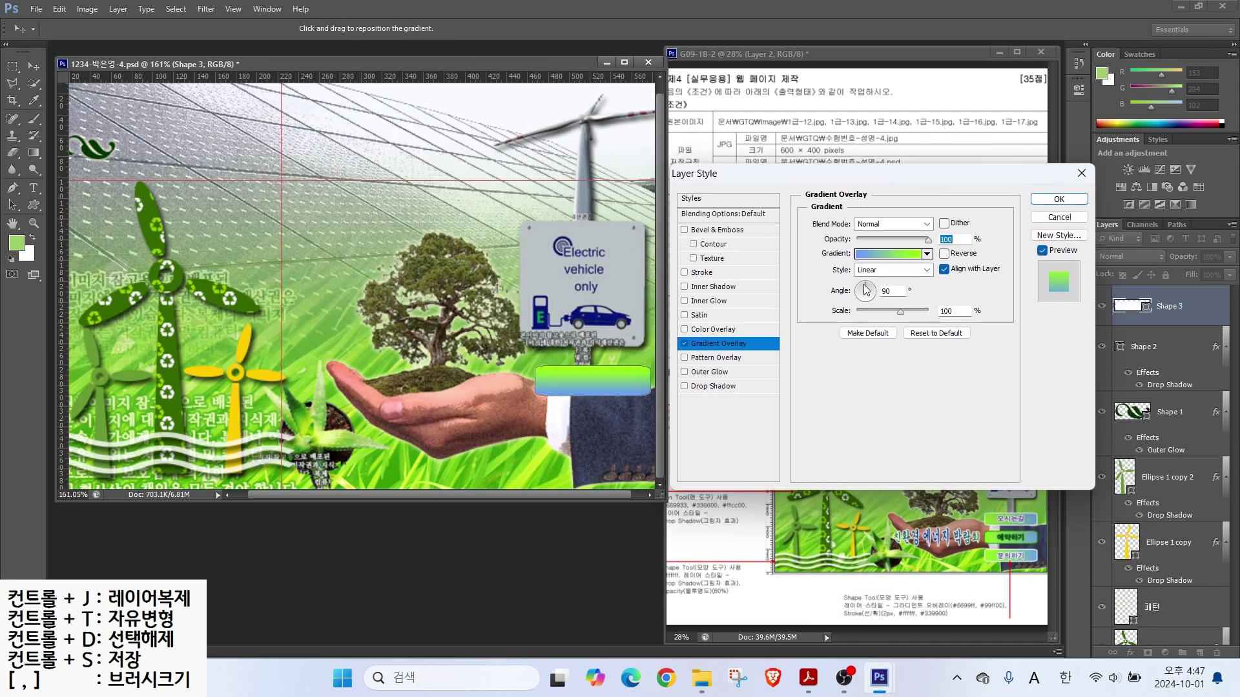
click(874, 291)
click(858, 296)
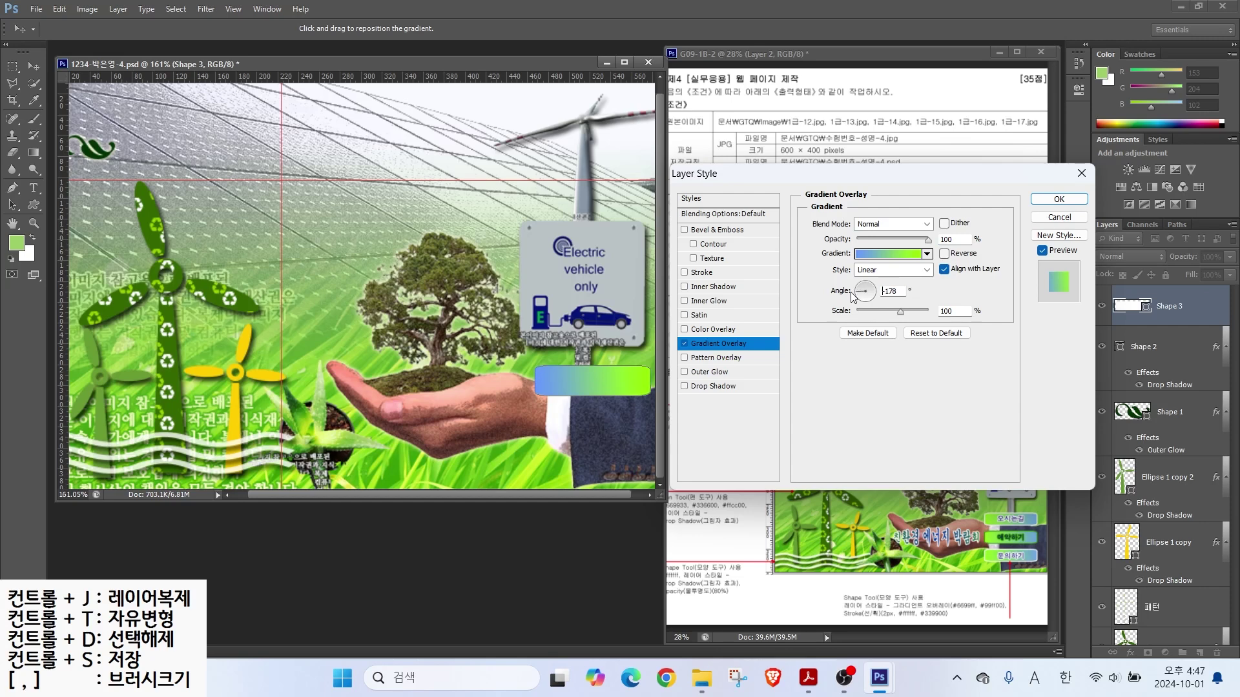
click(701, 273)
text(2)
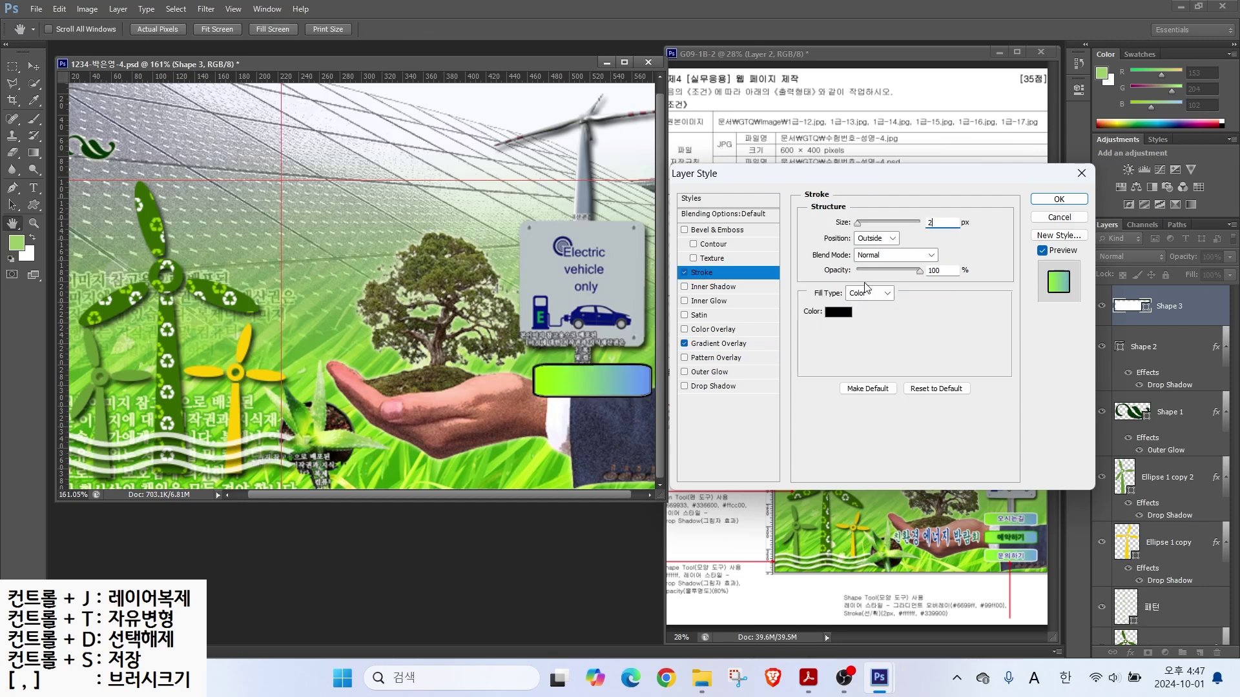
click(838, 312)
text(fff)
click(660, 166)
click(1059, 199)
Step: Copy the button below the first and change the middle button's stroke to #339900
click(33, 65)
mouse_move(562, 382)
mouse_down()
mouse_move(549, 377)
mouse_move(549, 456)
mouse_up()
double_click(1159, 421)
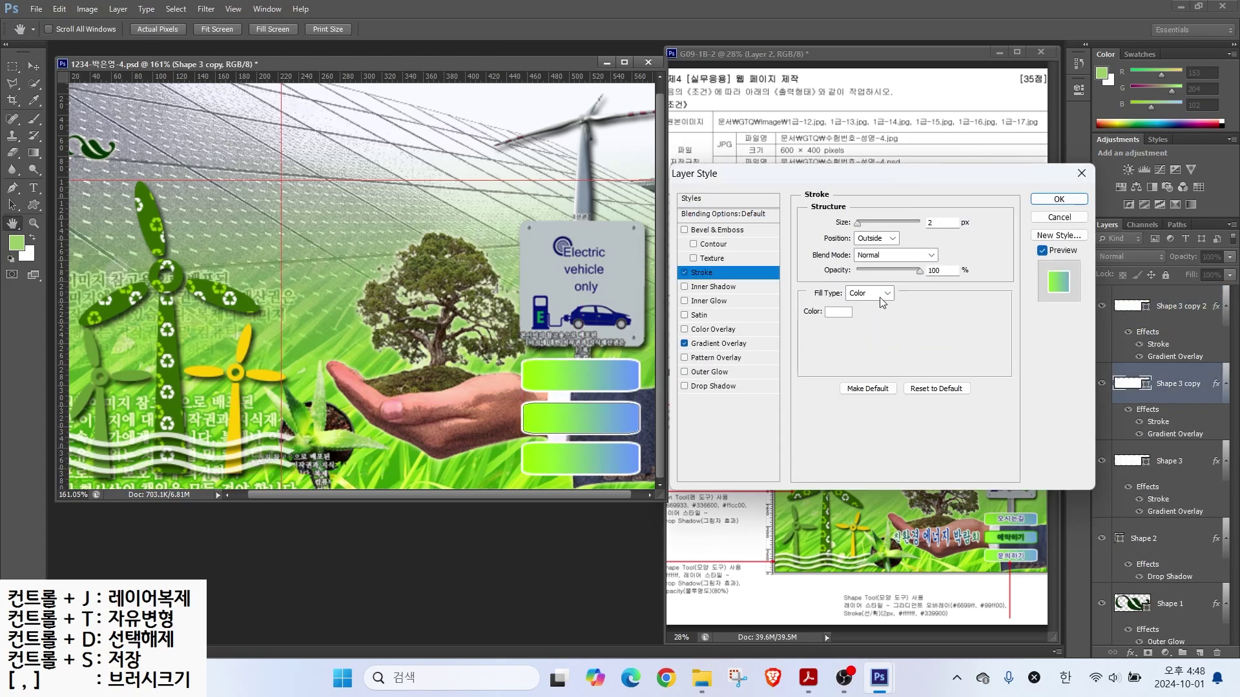
click(838, 311)
text(339900)
key(Return)
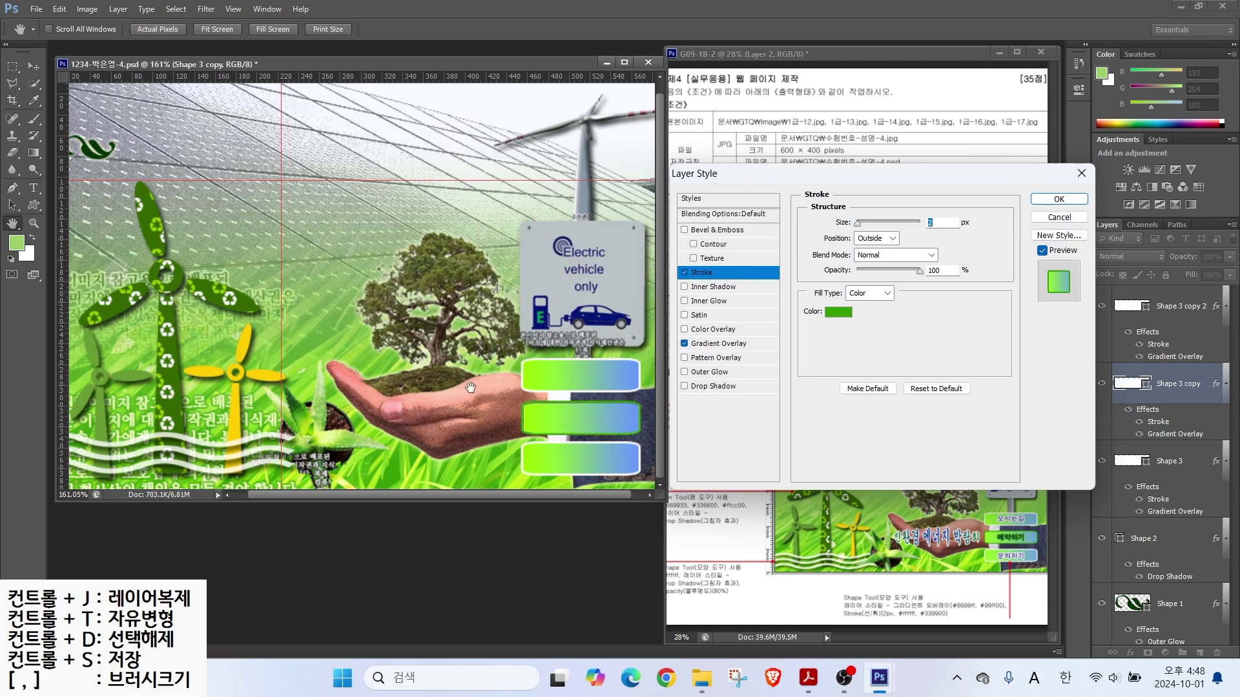
key(Return)
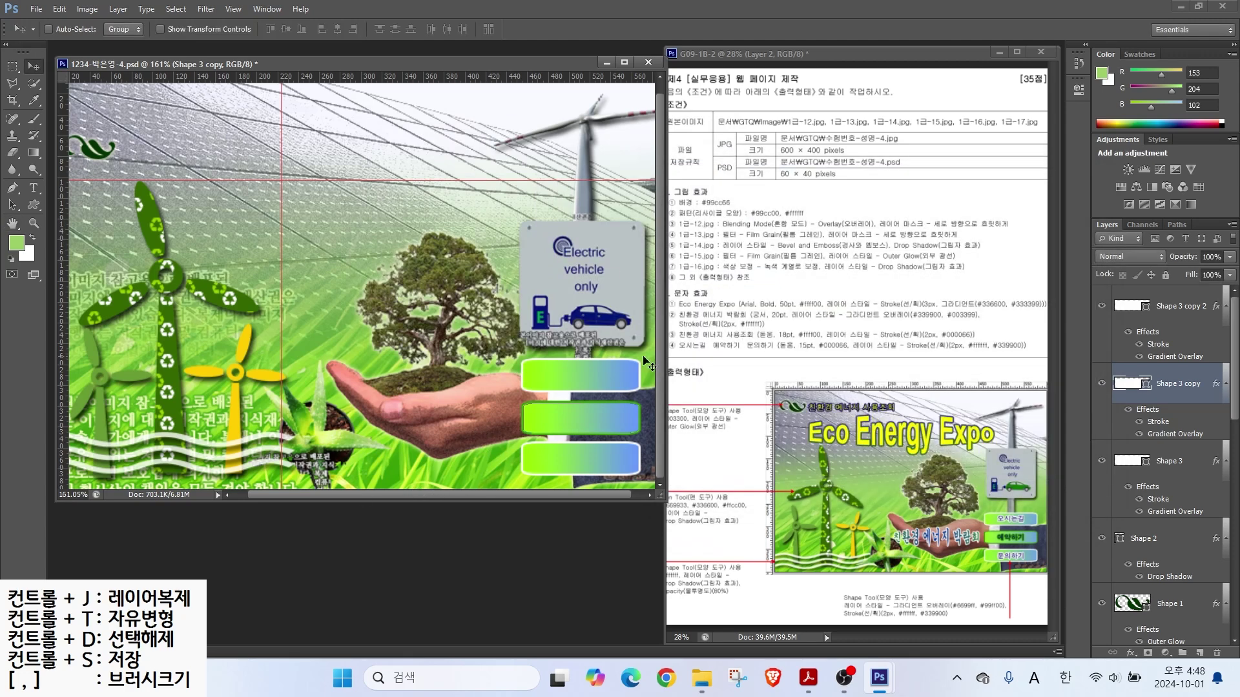
click(34, 188)
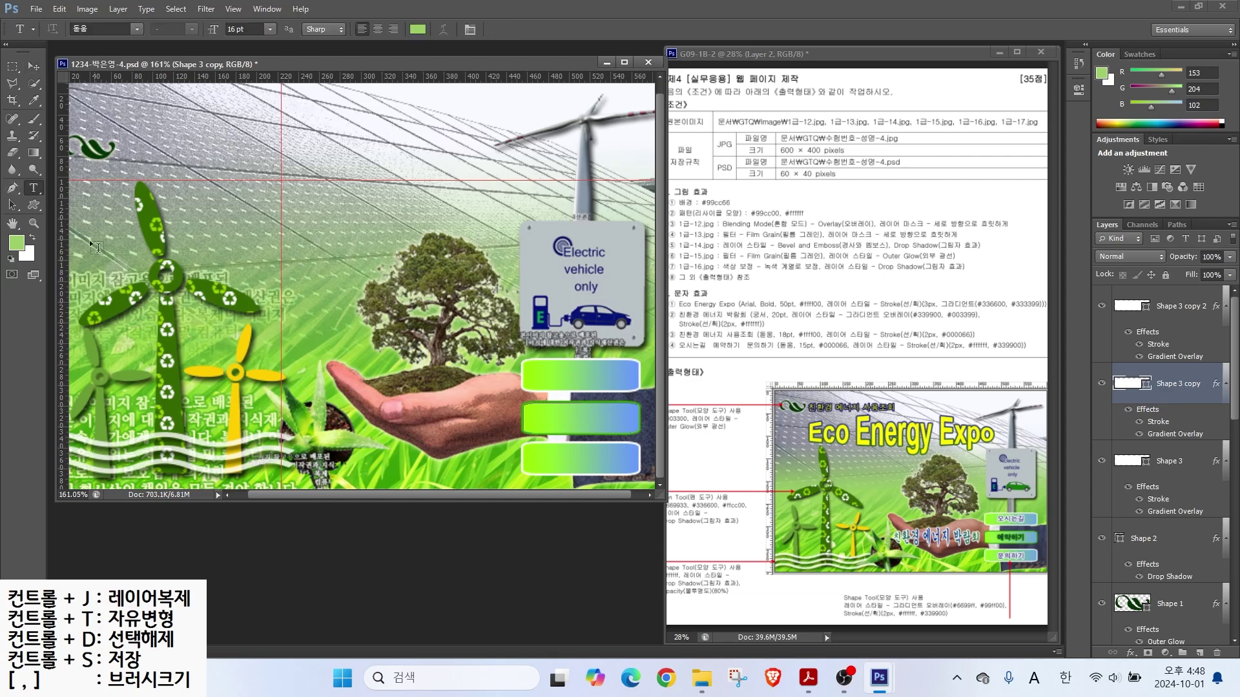
Step: Add the title text in Arial Bold, 50 pt, yellow (ffff00)
click(223, 210)
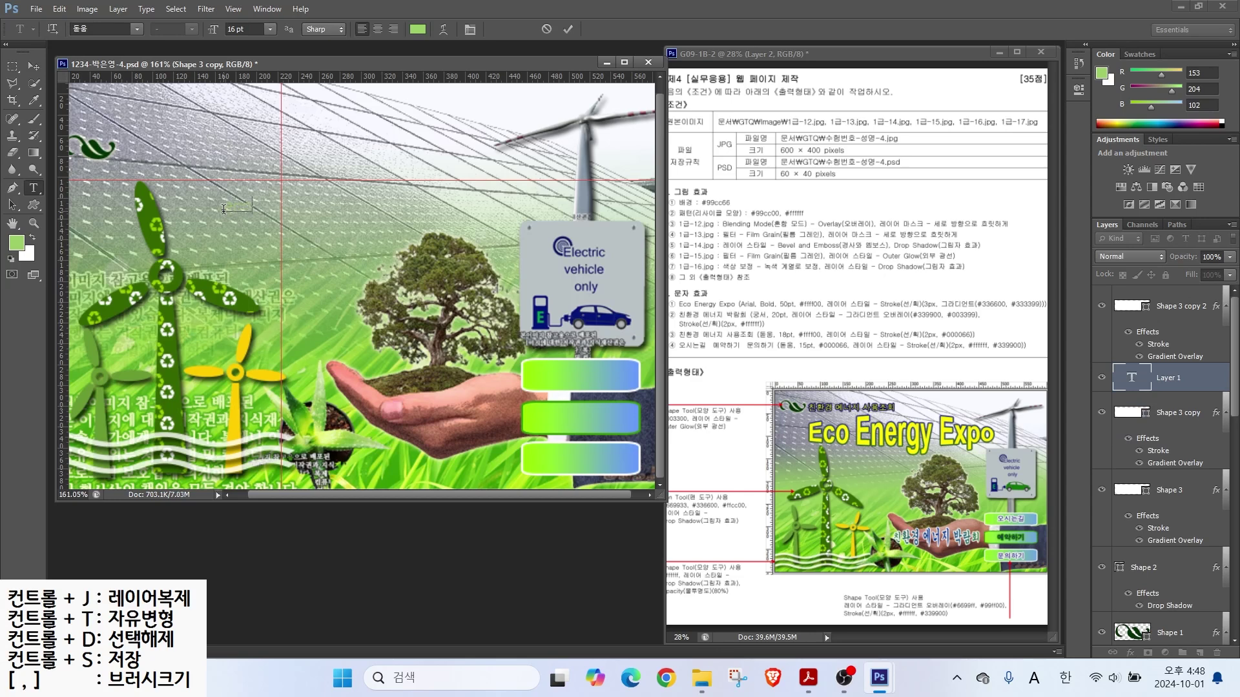
click(567, 29)
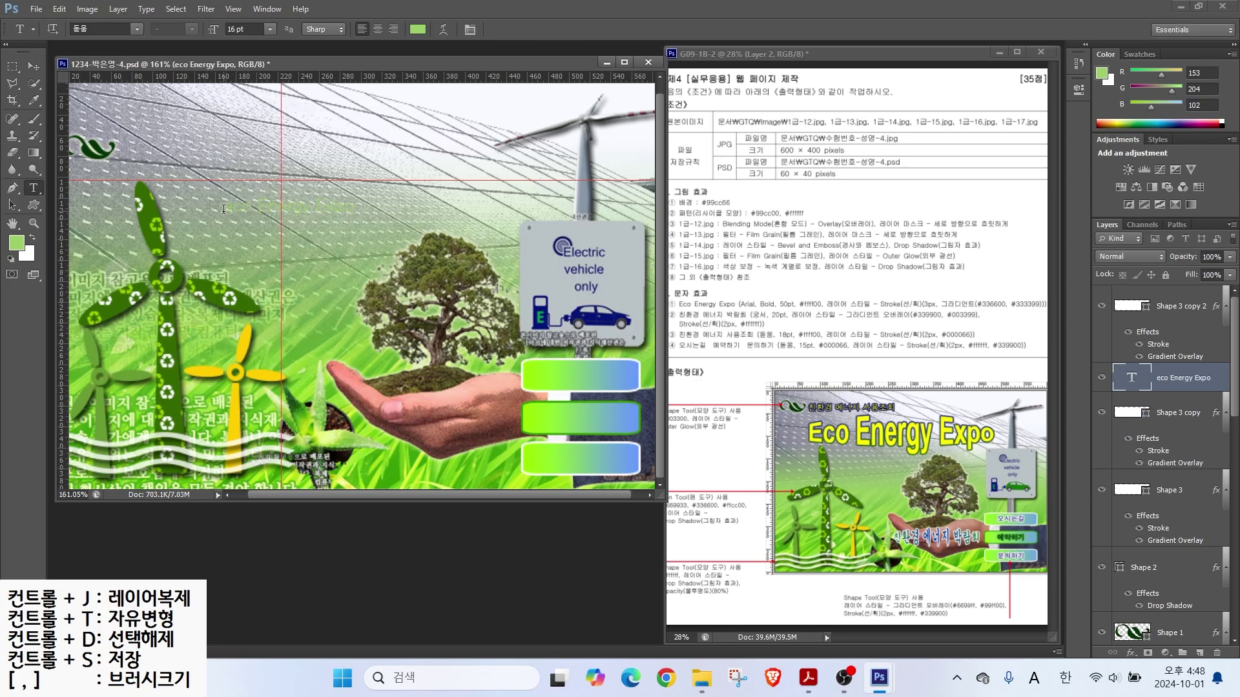
click(137, 29)
click(103, 423)
click(191, 29)
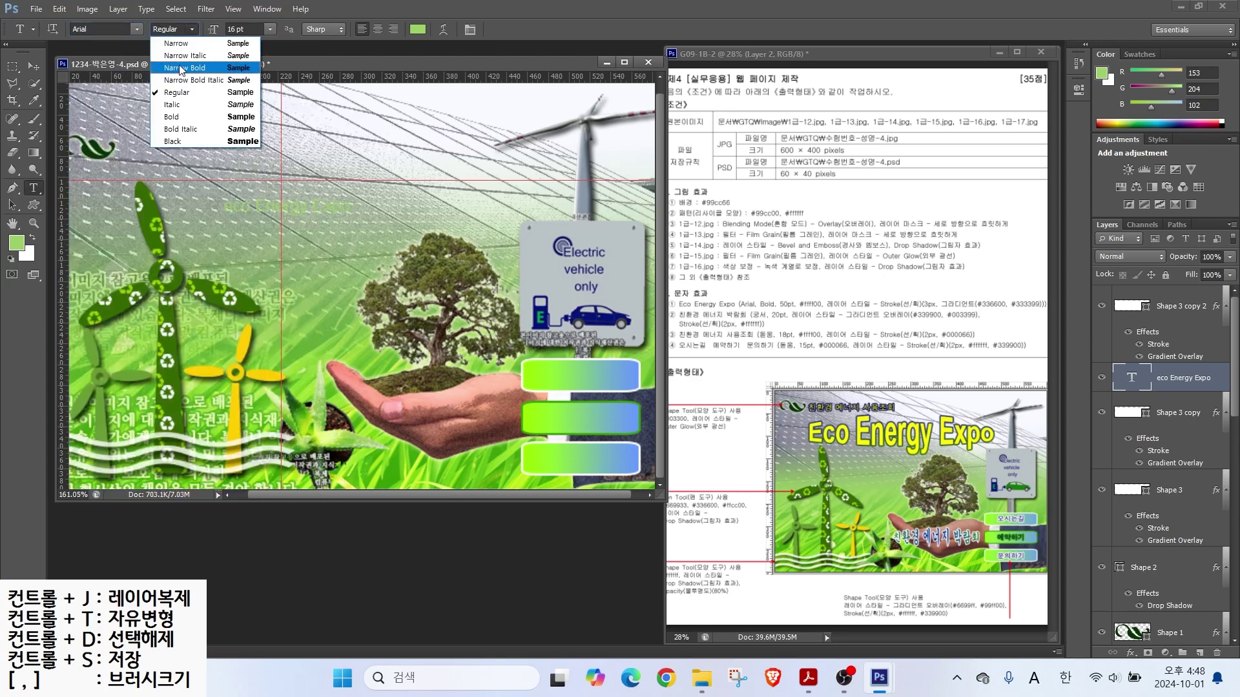
click(169, 120)
click(246, 29)
text(50)
key(Return)
click(418, 29)
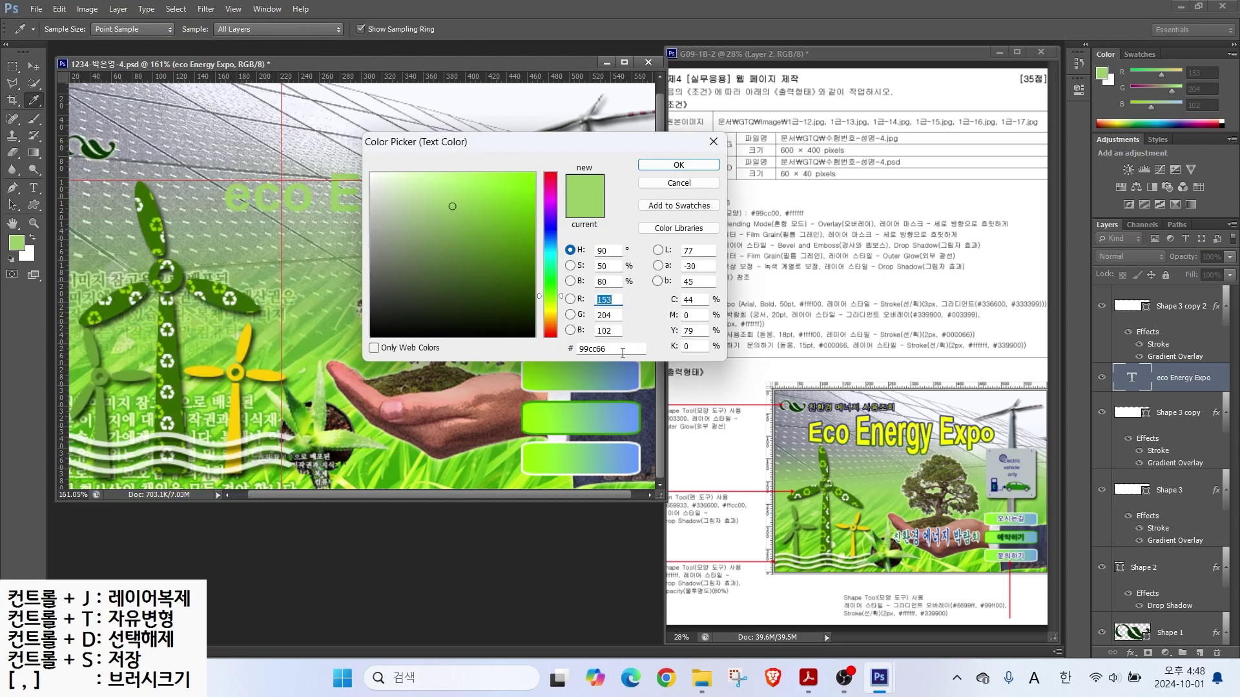
text(ffff00)
key(Return)
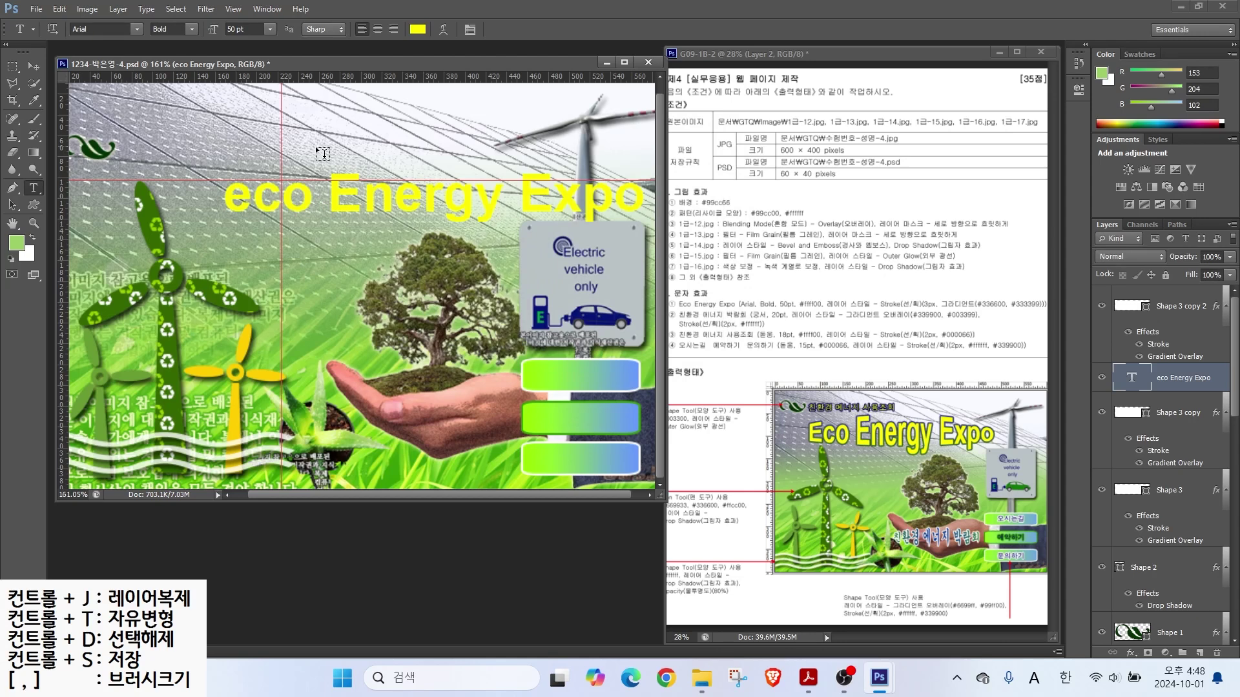
Step: Give the title a gradient Stroke from dark green (336600) to dark blue (333399) at 90°
click(1131, 653)
click(1156, 506)
click(865, 294)
click(861, 321)
click(872, 311)
double_click(285, 313)
text(360)
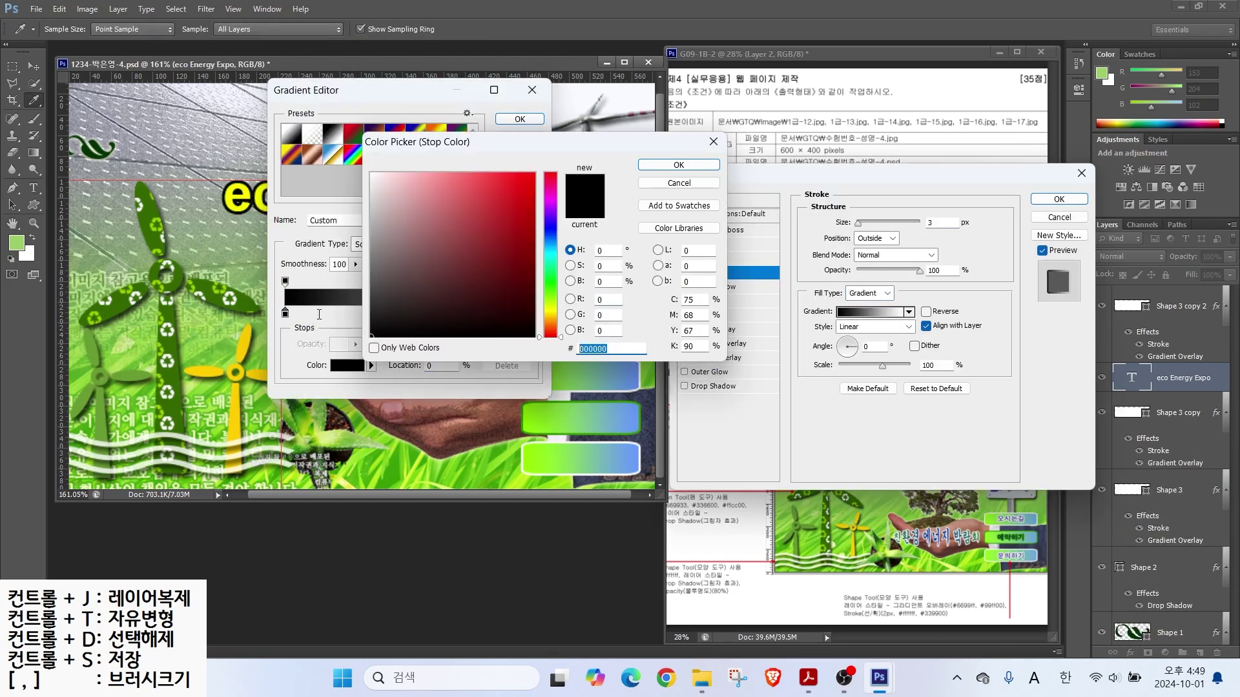
key(Return)
double_click(533, 312)
text(339)
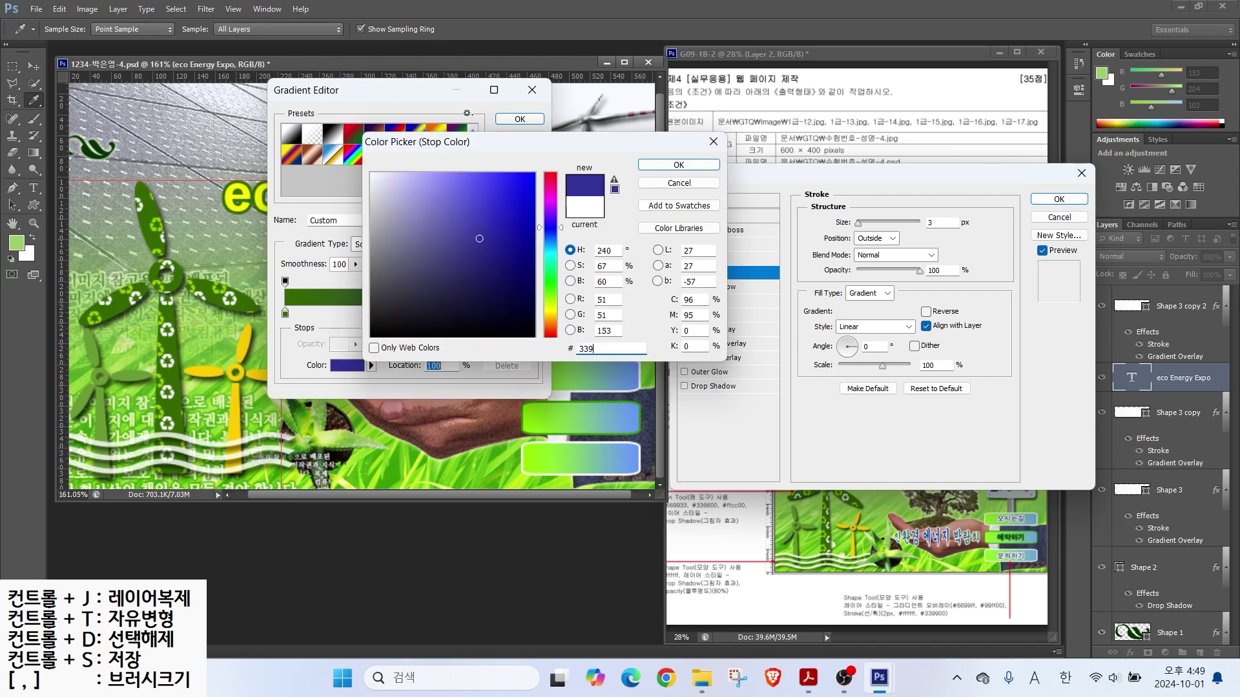
key(Return)
key(Return)
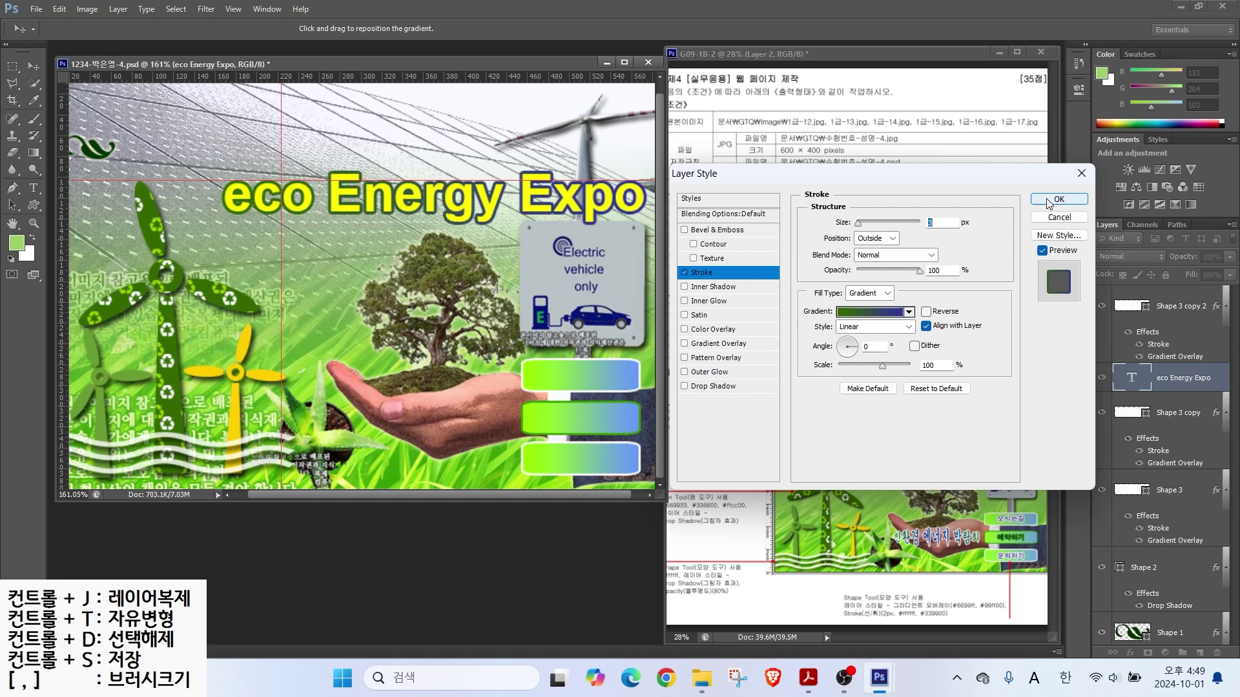
click(847, 337)
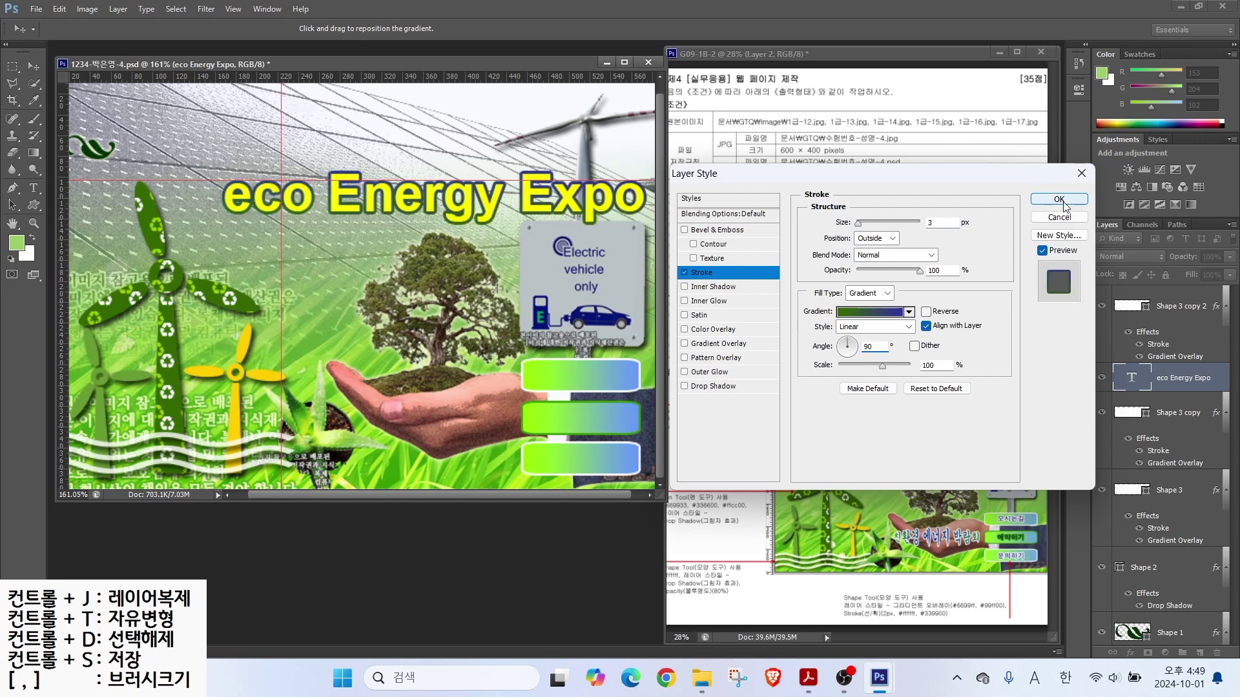
click(1059, 199)
Step: Capitalise the first E of the title and move it up and left
click(33, 187)
drag(253, 195, 184, 173)
text(E)
key(Delete)
key(ctrl+z)
text(E)
click(567, 29)
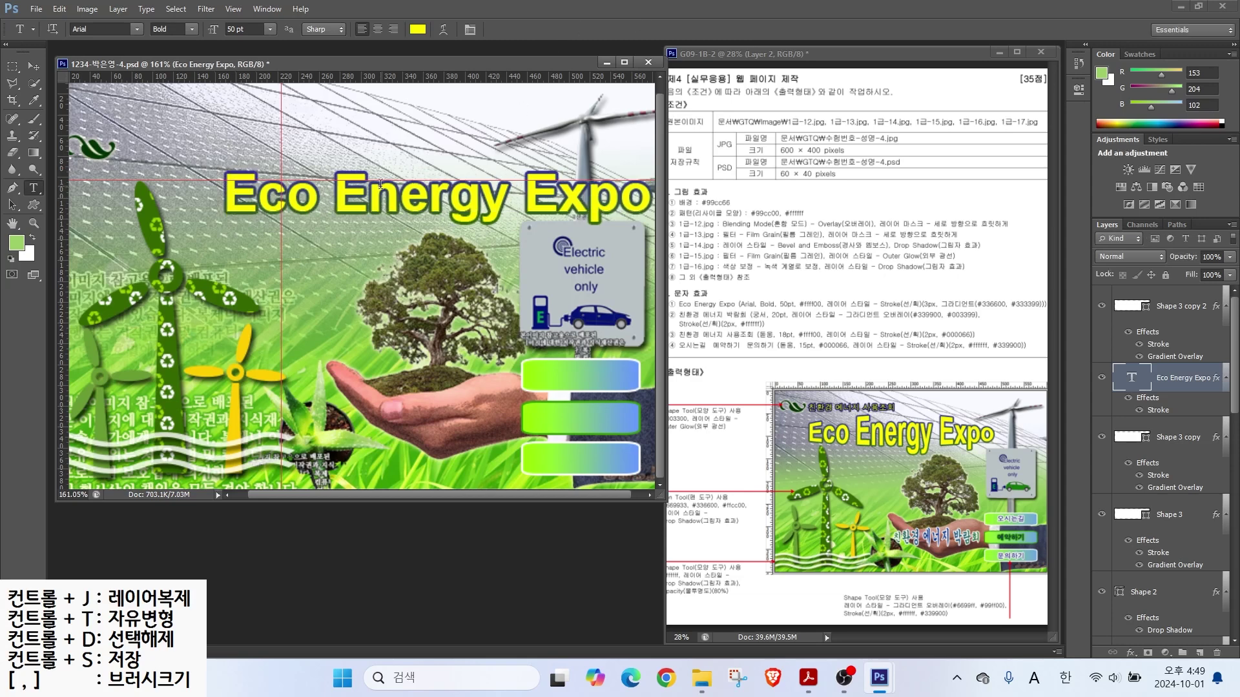
key(v)
drag(346, 197, 257, 180)
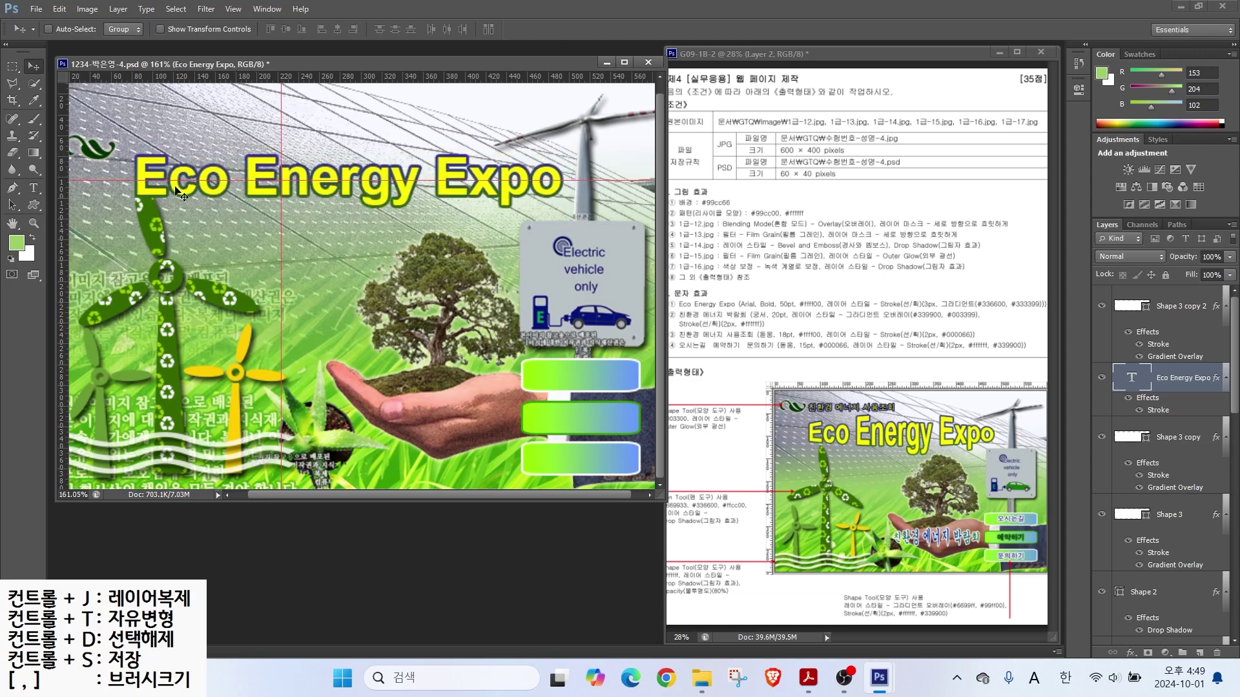
Step: Apply a Bulge text warp with increased bend, then start a new text layer below
click(34, 187)
click(439, 31)
click(516, 315)
click(496, 415)
drag(528, 373, 506, 373)
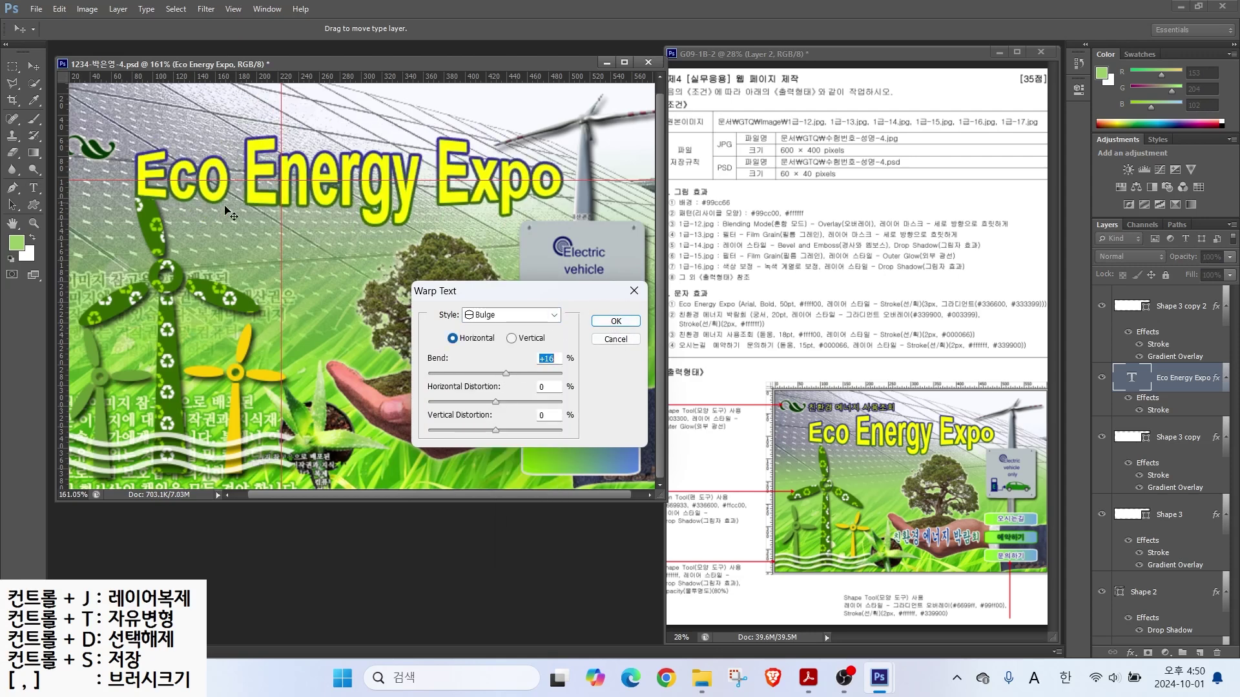
click(616, 321)
click(217, 259)
Step: Type the subtitle '친환경 에너지 박람' and give it a reversed Reflected gradient overlay
text(친환경 에너지 박람회)
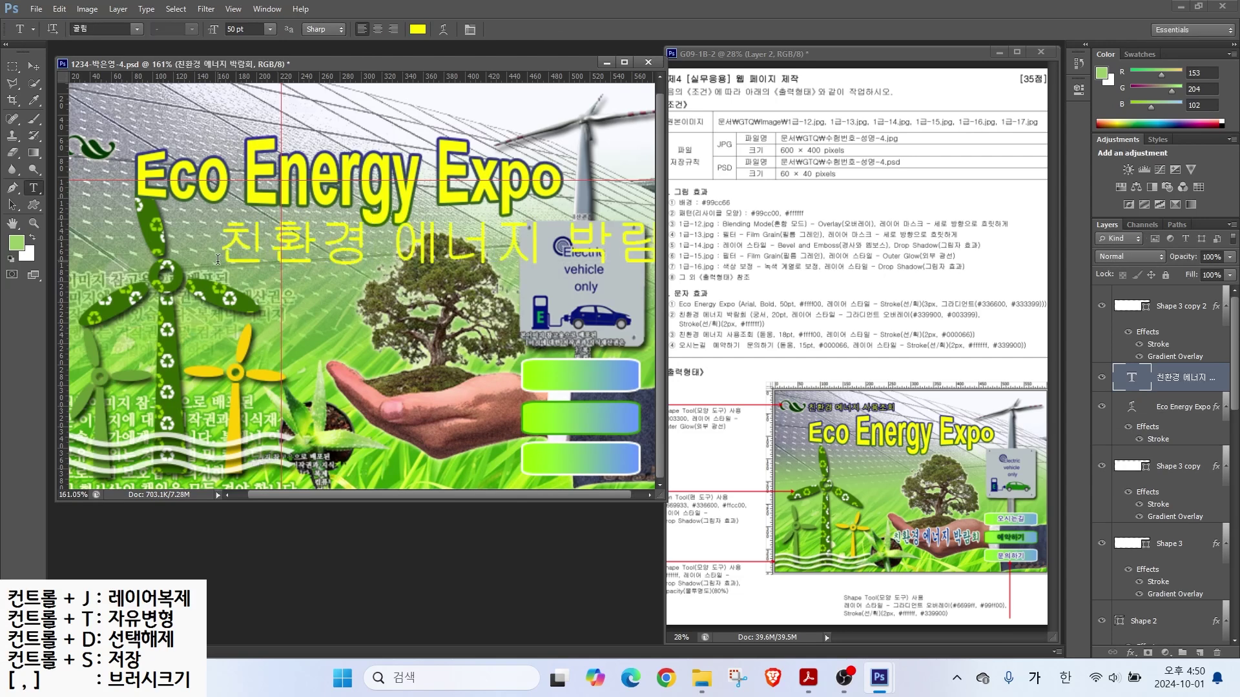
click(136, 29)
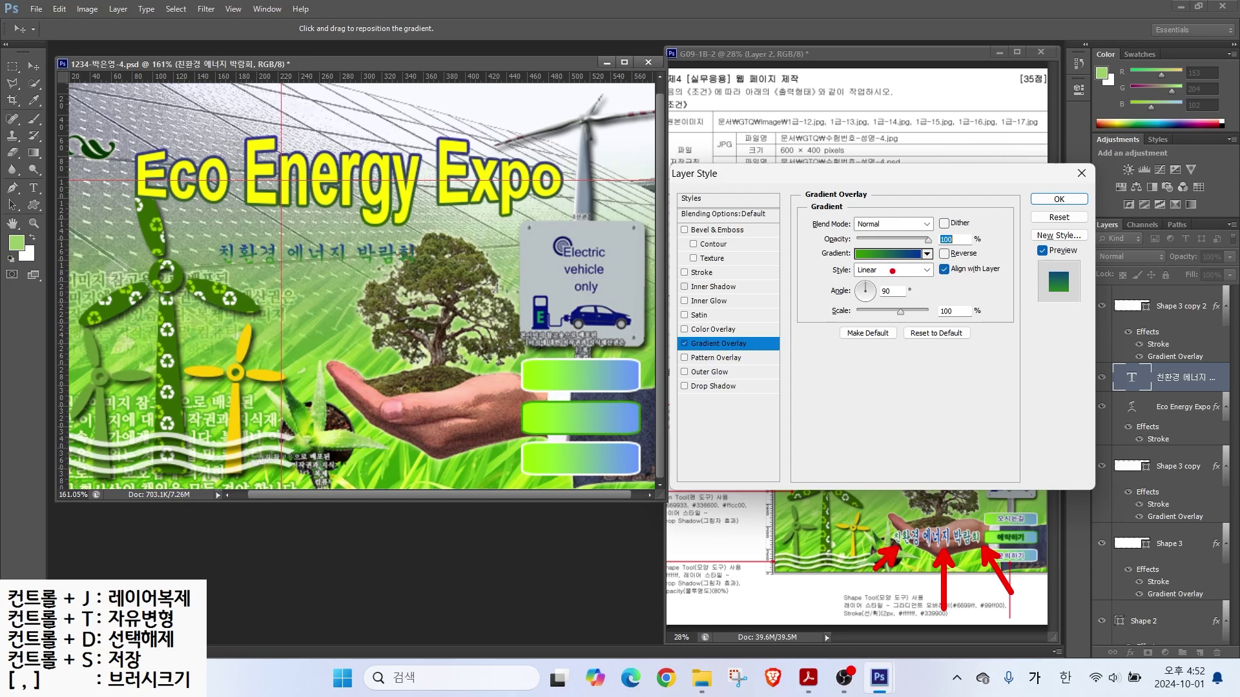
click(889, 271)
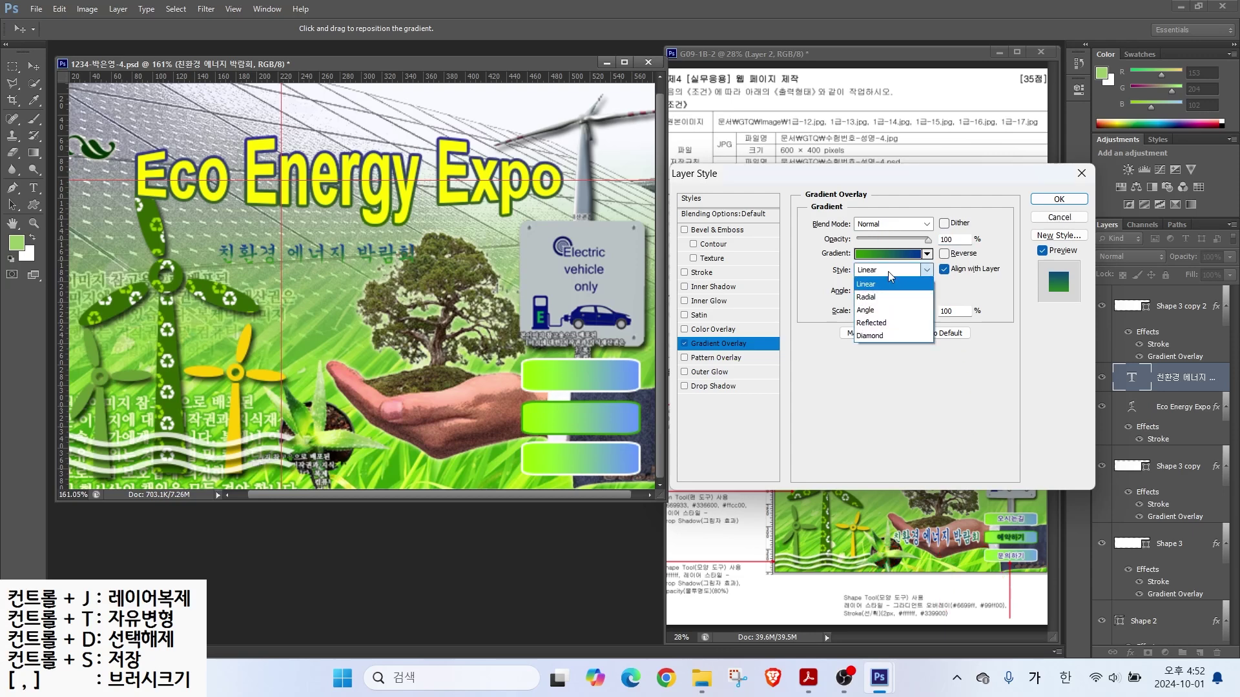
click(885, 324)
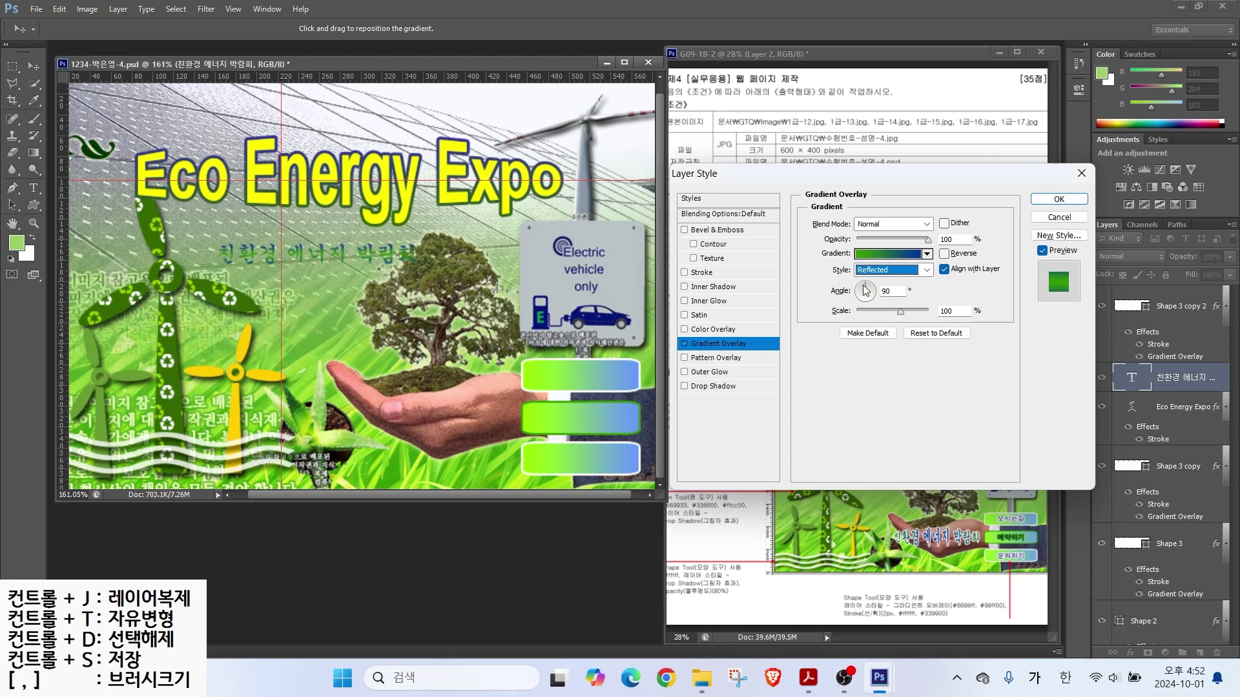
drag(868, 288, 875, 297)
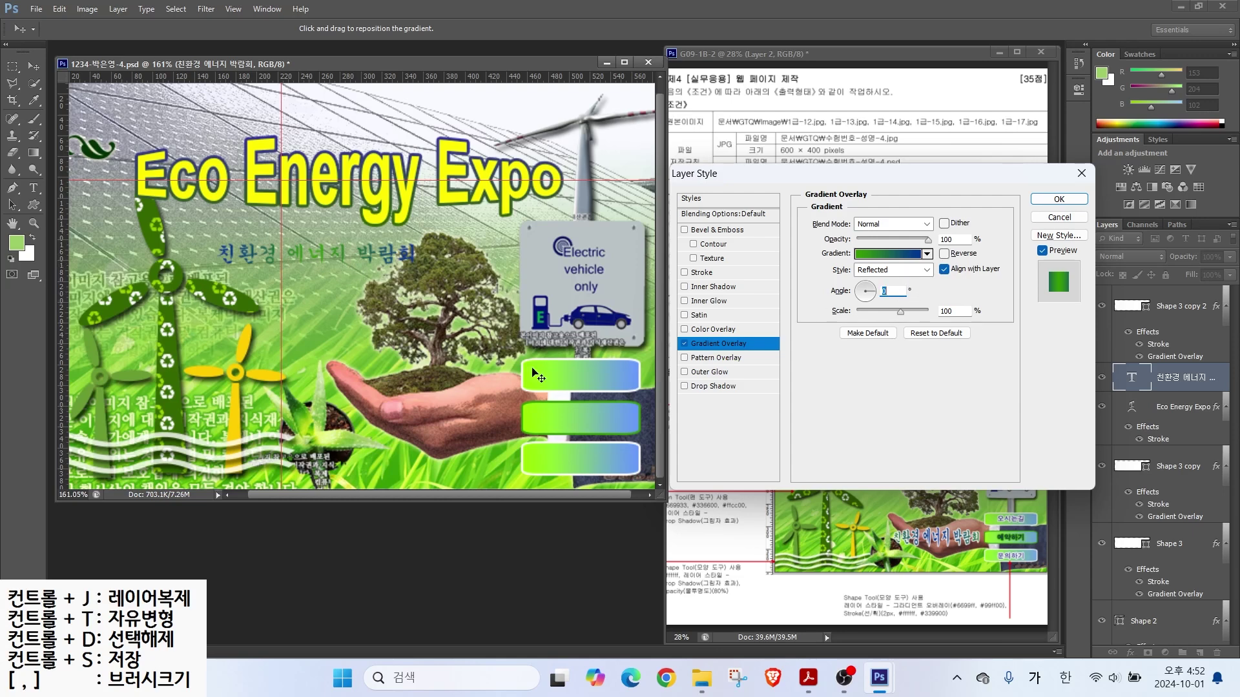
click(322, 260)
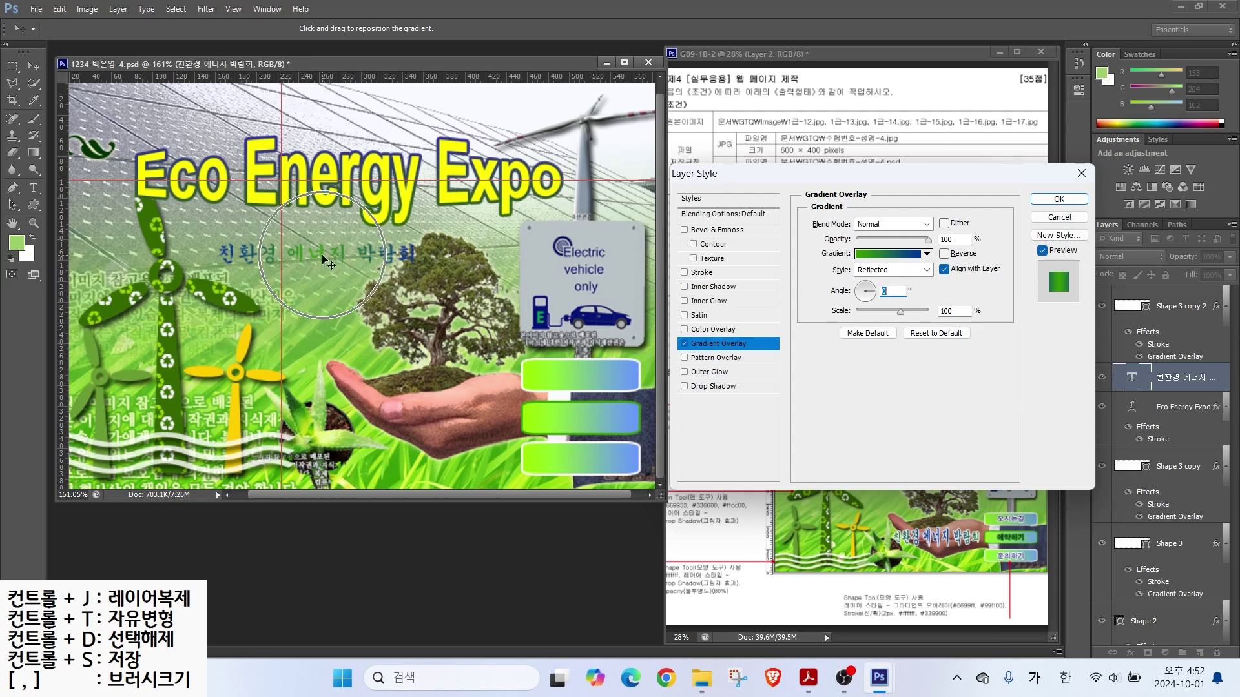
click(944, 253)
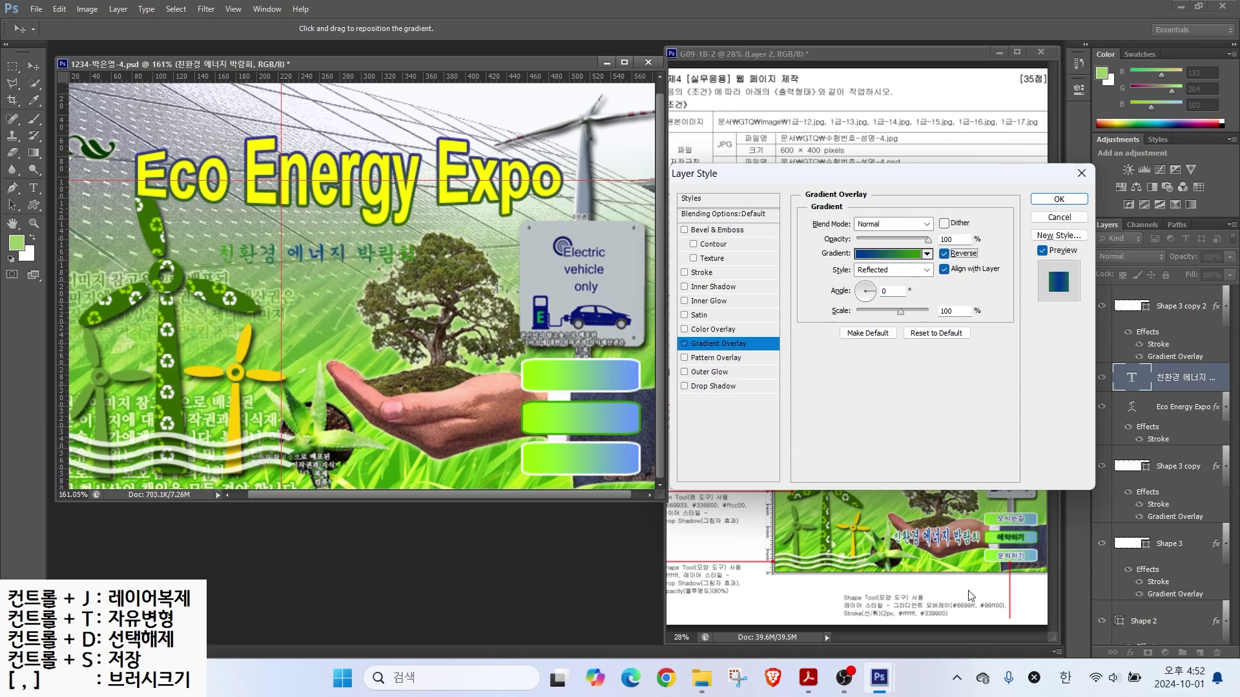
Step: Add a 2 px white (ffffff) Stroke to the Korean subtitle
click(702, 272)
drag(946, 223, 819, 228)
text(2)
click(840, 311)
text(ffffff)
click(684, 165)
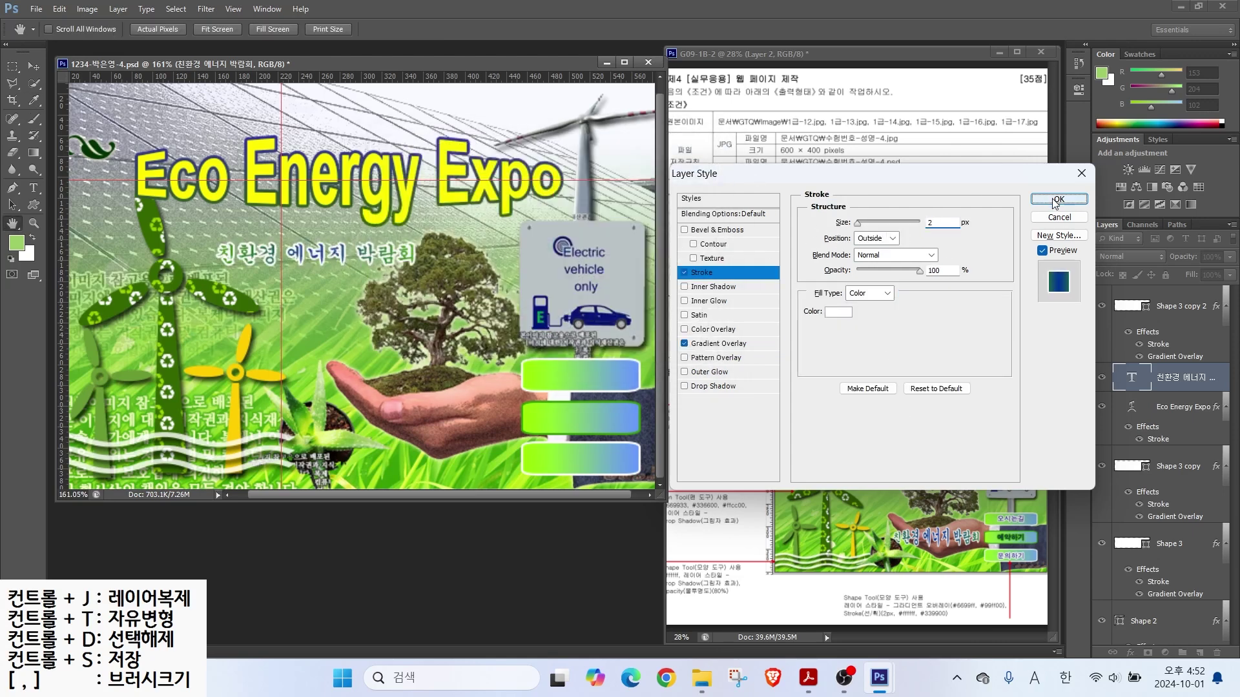
click(1059, 199)
Step: Warp the subtitle with Bulge at a bend of +10
key(t)
click(443, 30)
click(505, 314)
click(510, 377)
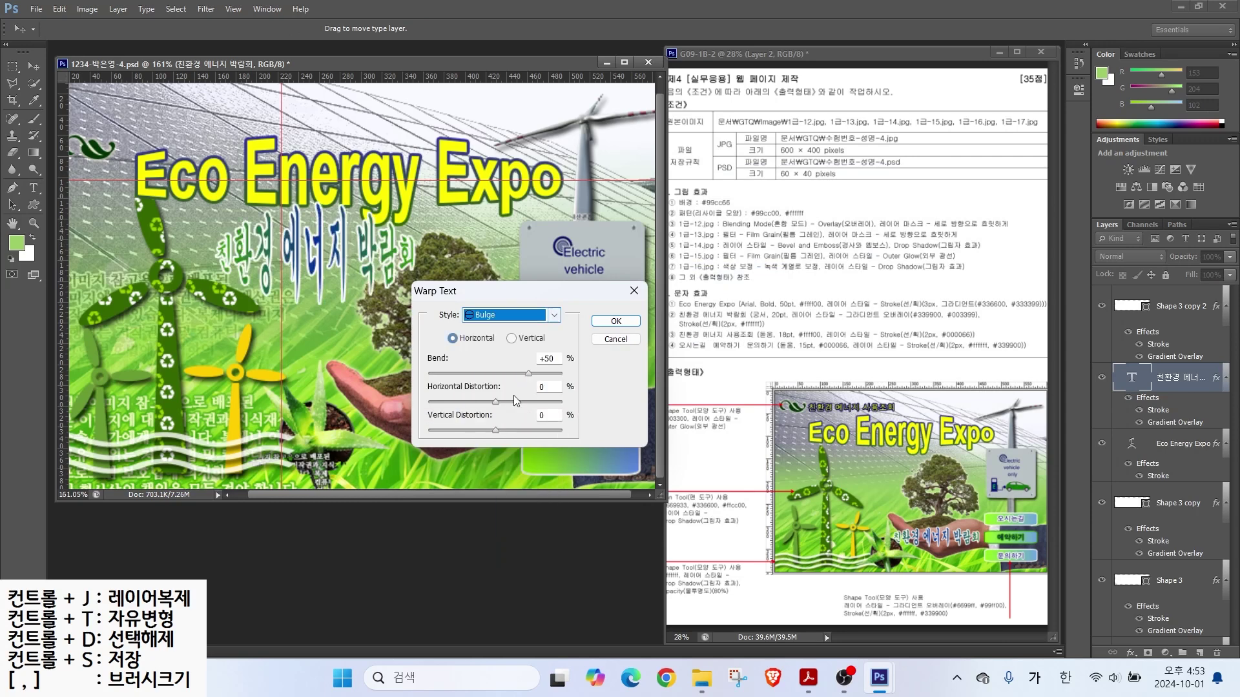
drag(529, 373, 501, 375)
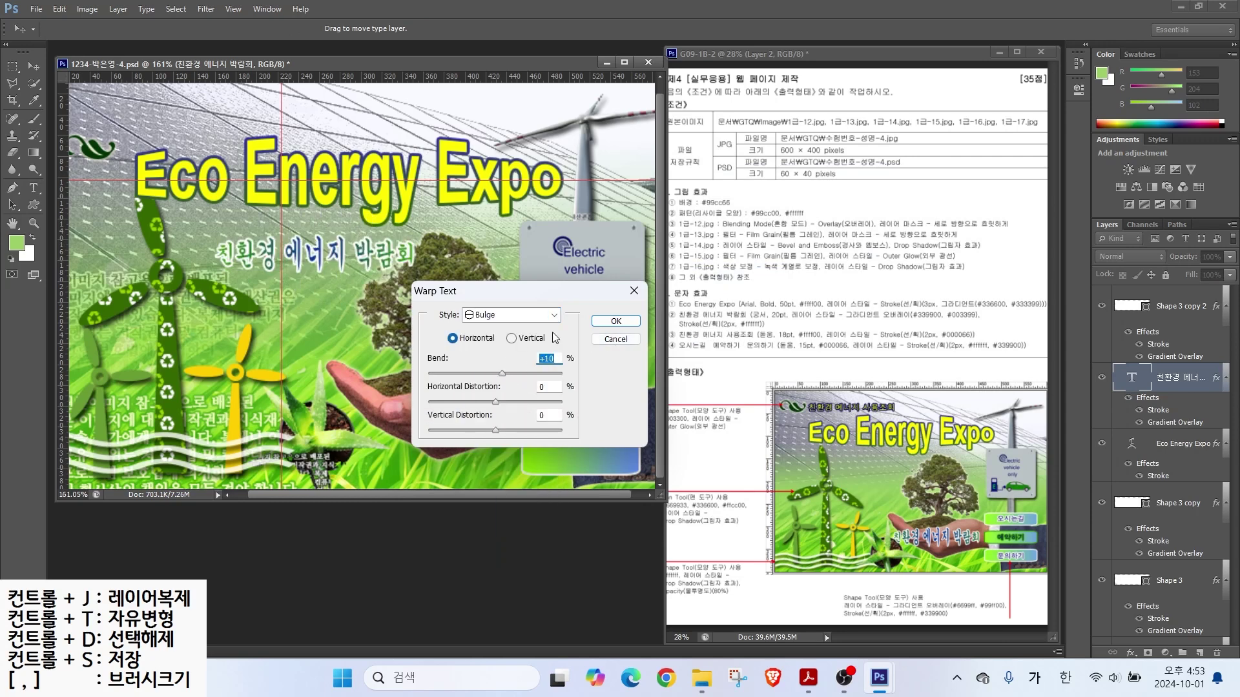
click(615, 321)
Step: Move the subtitle onto the hand and type a new line '친환경 에너지 사용조회'
key(v)
drag(318, 244, 427, 408)
key(t)
click(249, 266)
text(친환경 에넞)
text(에너지)
text( 사용조회)
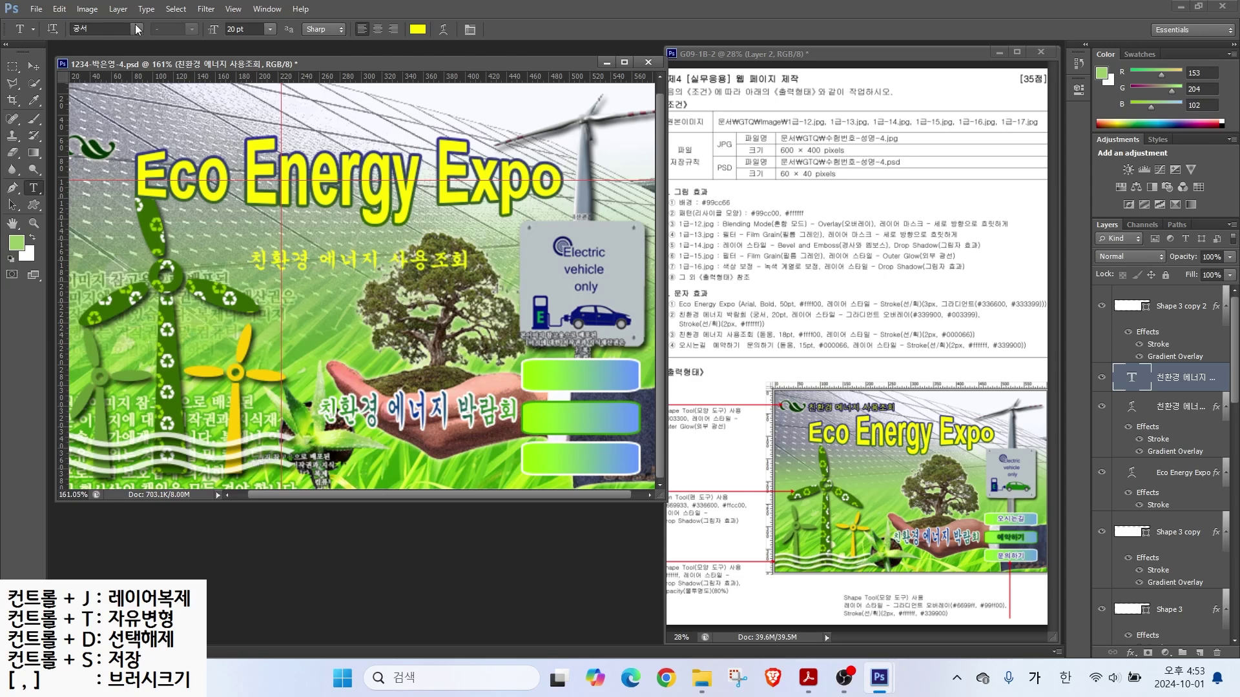
Step: Set the 사용조회 text to 돋움 font, 18 pt, keeping it yellow
click(137, 29)
click(123, 118)
drag(259, 29, 213, 27)
text(18)
key(Return)
click(418, 29)
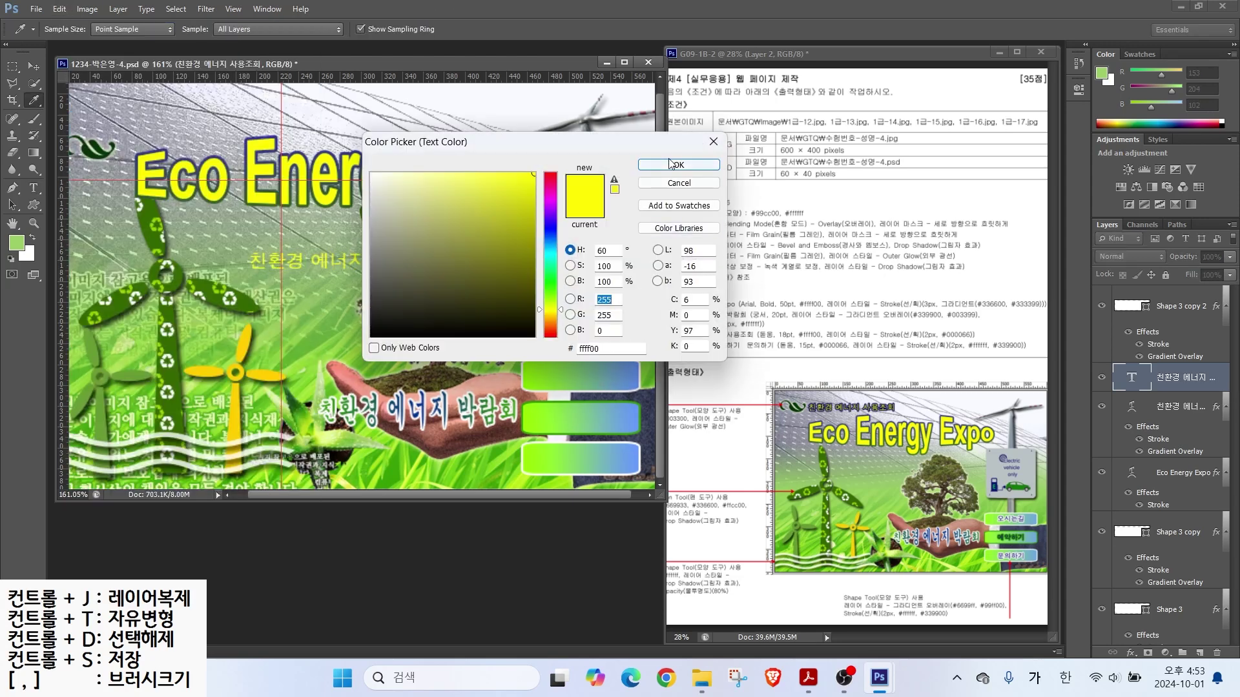
click(672, 164)
Step: Add a dark navy (000066) Stroke to the text
click(1130, 653)
click(1103, 514)
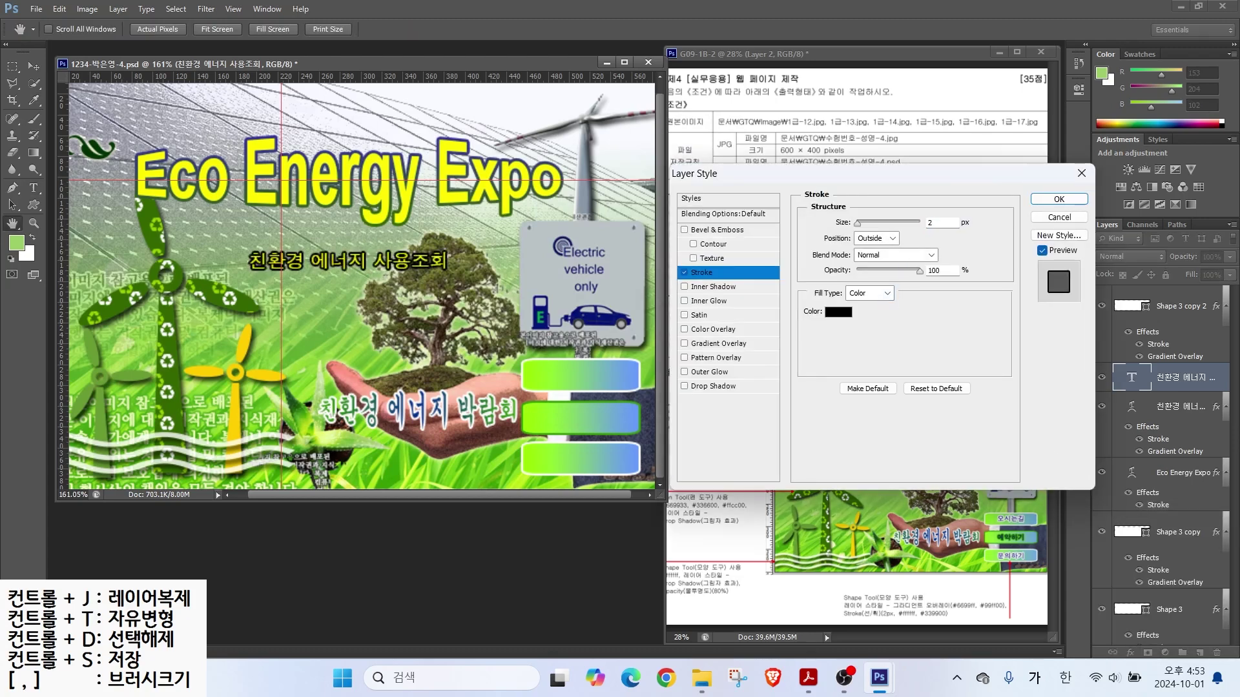
click(838, 312)
text(000066)
key(Return)
click(1059, 200)
Step: Move the 사용조회 line to the page top and start a new text layer above the buttons
key(v)
drag(336, 258, 225, 112)
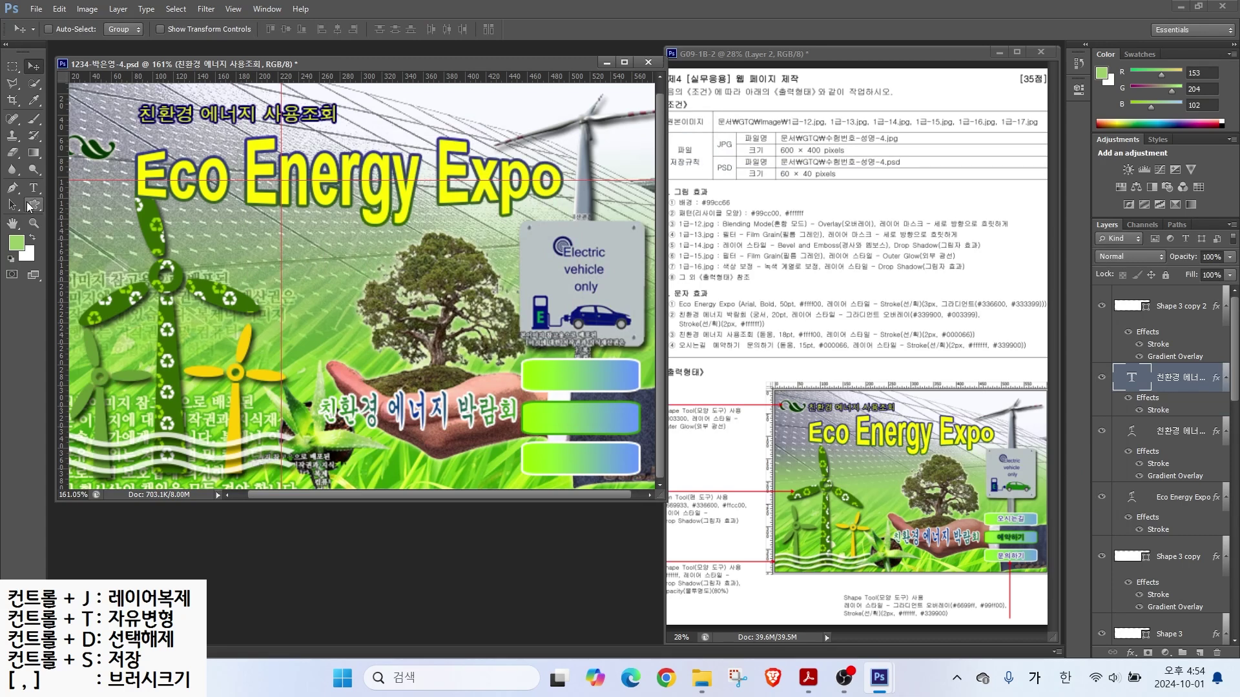
key(t)
click(450, 343)
Step: Type '오시는 길' in navy (000066) with a 2 px white Stroke
text(오시는 길)
click(139, 30)
click(139, 30)
click(417, 29)
double_click(601, 348)
text(000066)
key(Return)
click(1130, 653)
click(1121, 509)
text(2)
click(838, 312)
drag(387, 188, 342, 176)
key(Return)
key(Return)
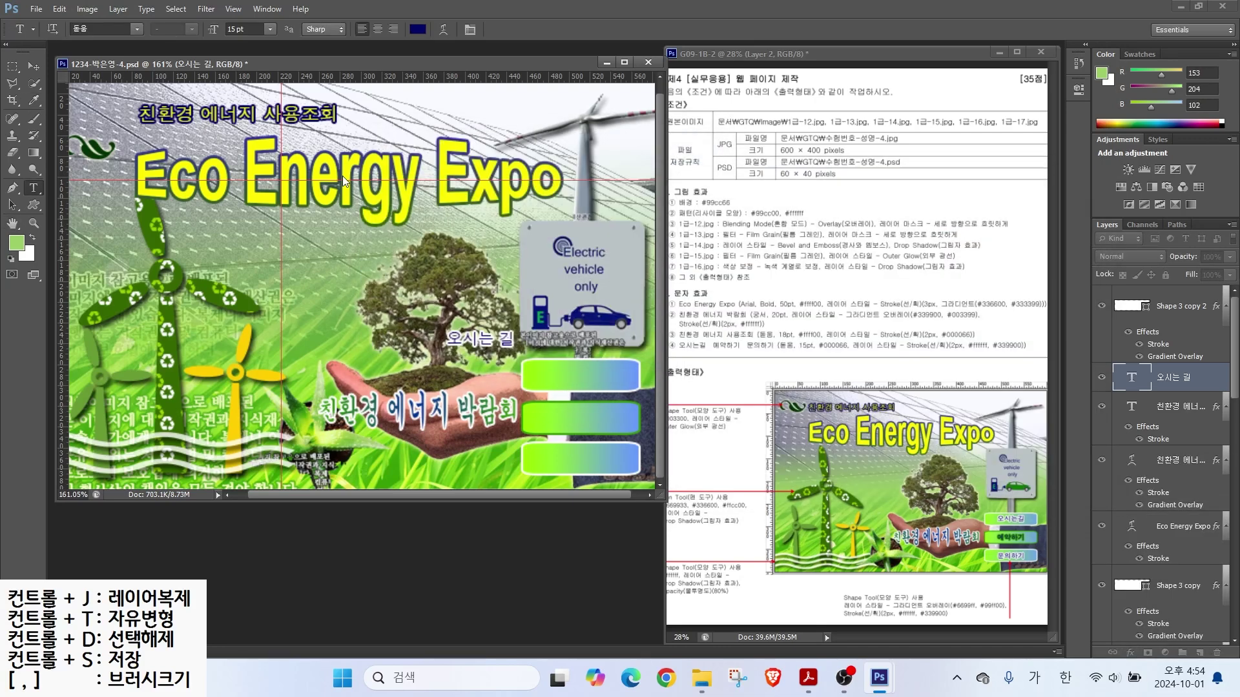
Step: Place 오시는 길 on the top button, duplicate it downward, and retype the middle copy as '예약하기'
key(v)
drag(474, 344, 577, 463)
drag(1160, 308, 1179, 569)
click(1162, 362)
key(t)
drag(548, 414, 643, 429)
text(예약하기)
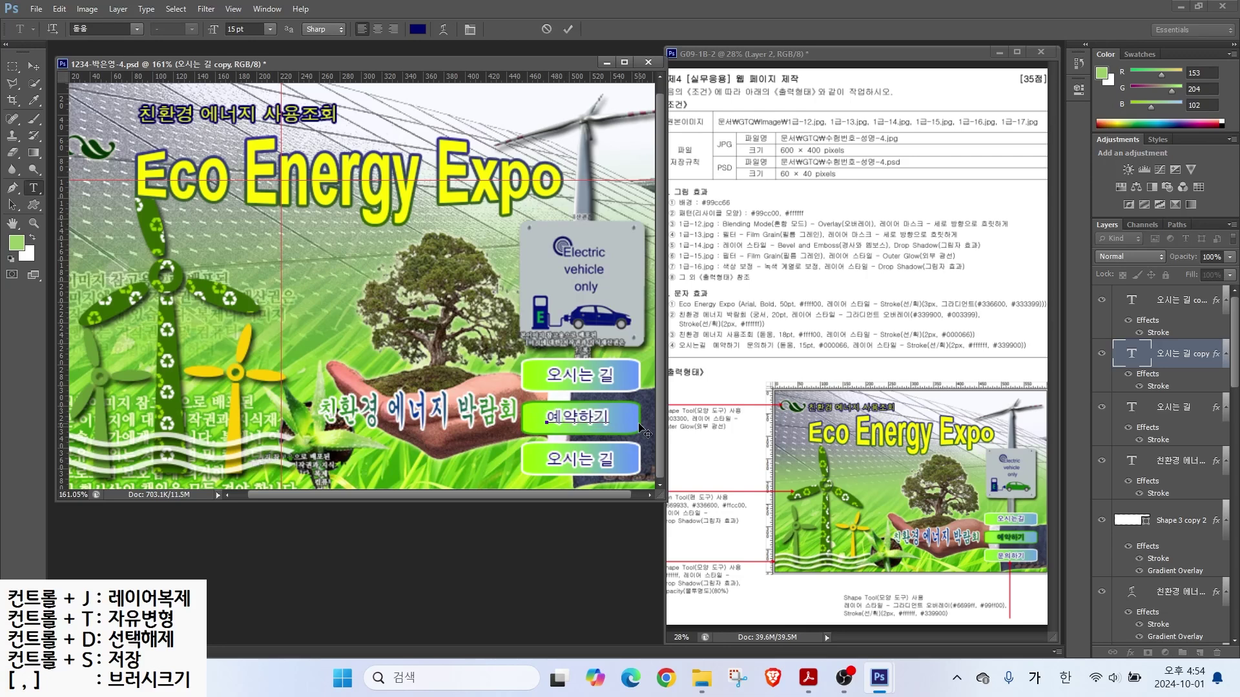
key(ctrl+Return)
Step: Change the 예약하기 label's Stroke colour to green (339900)
double_click(1152, 387)
click(837, 312)
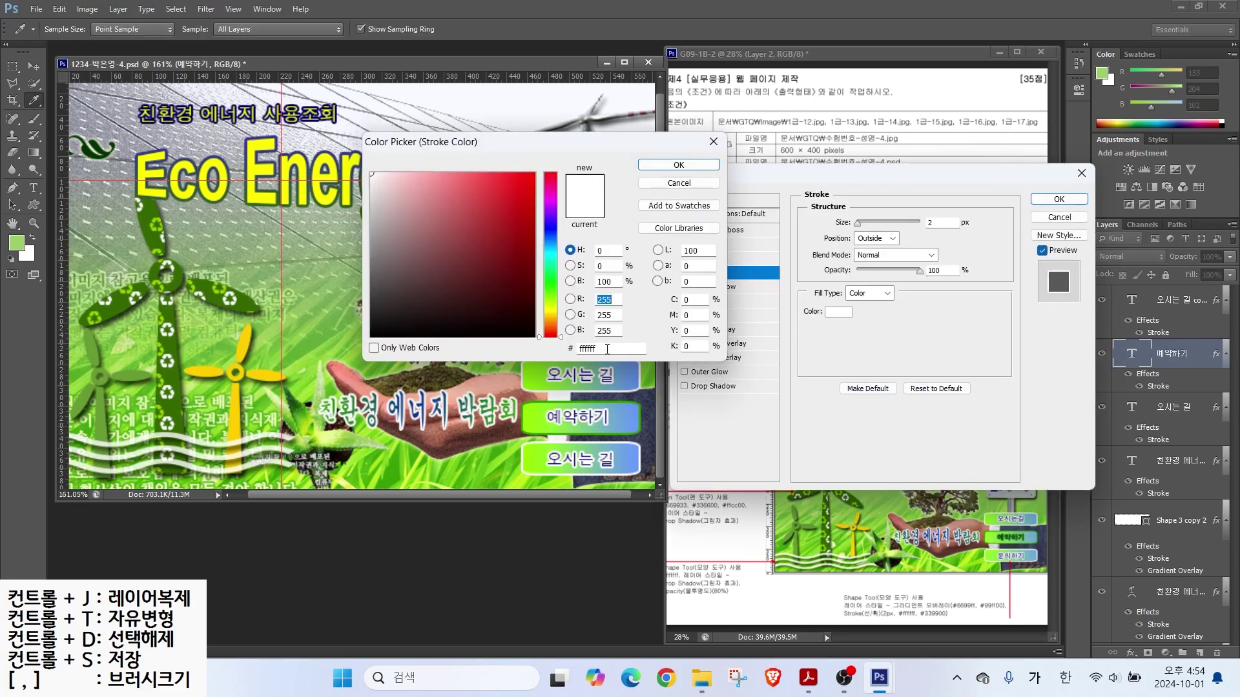
double_click(611, 348)
text(339900)
key(Return)
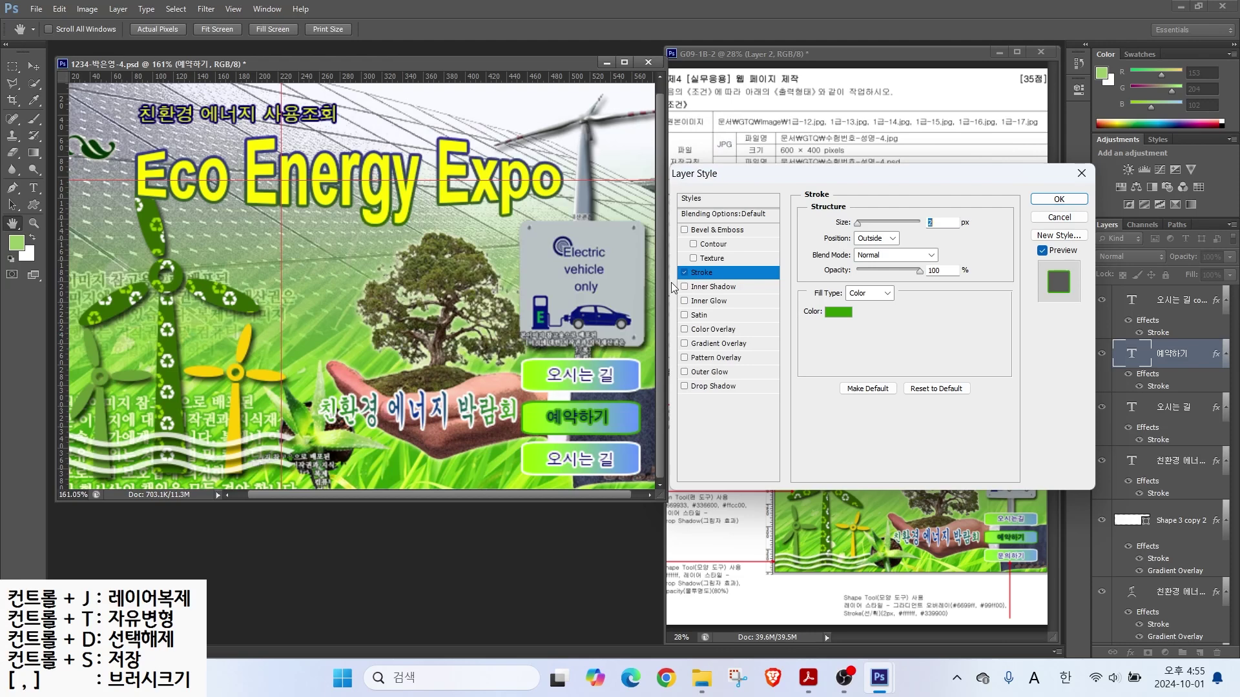
click(1059, 198)
Step: Retype the bottom button's label as '문의하기'
click(1181, 410)
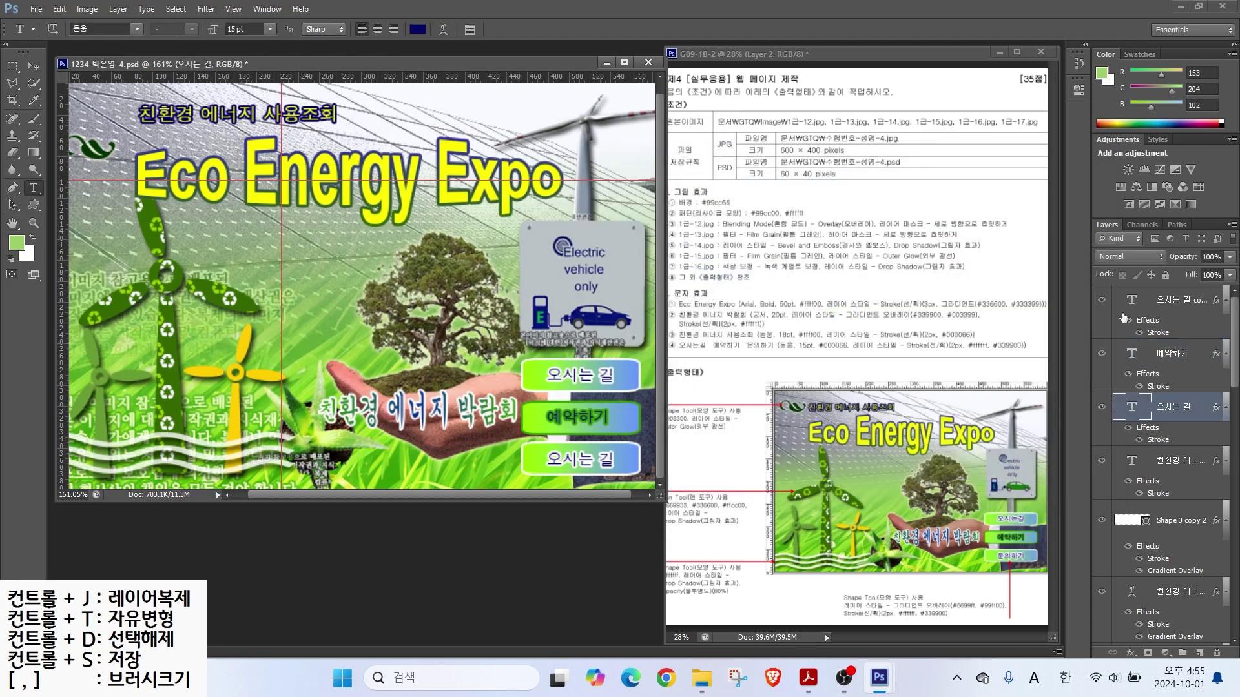
click(1175, 300)
drag(539, 456, 639, 467)
text(문의하기)
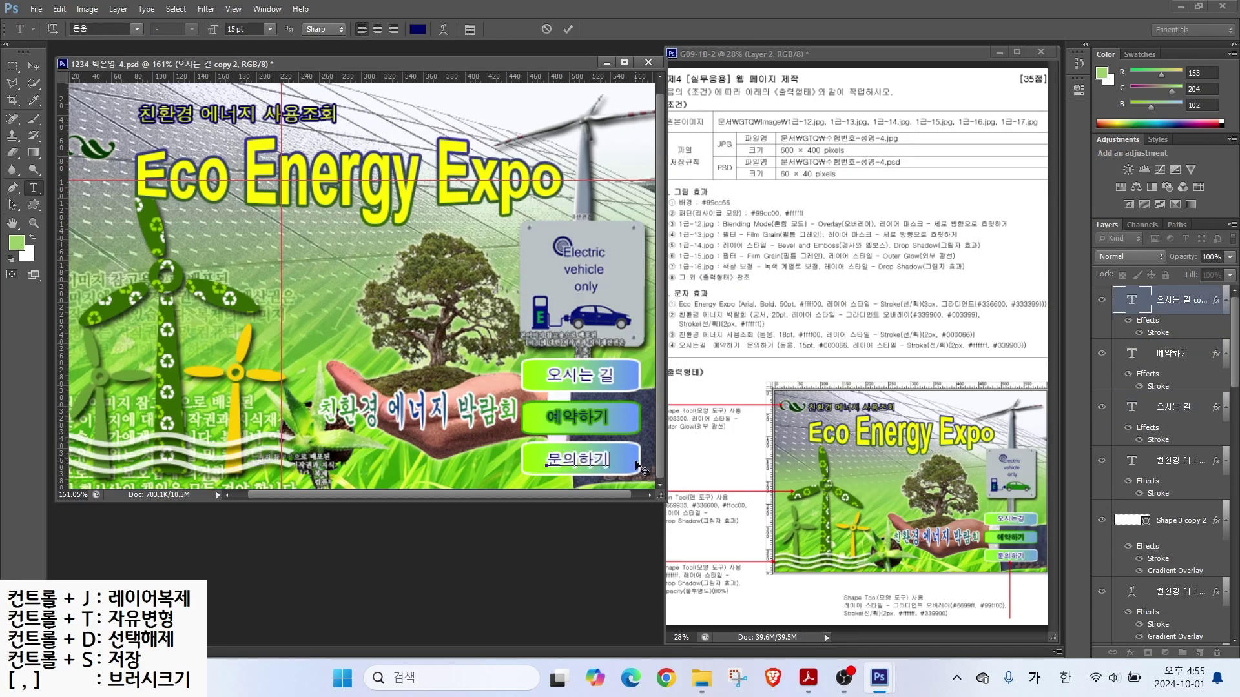
key(ctrl+Return)
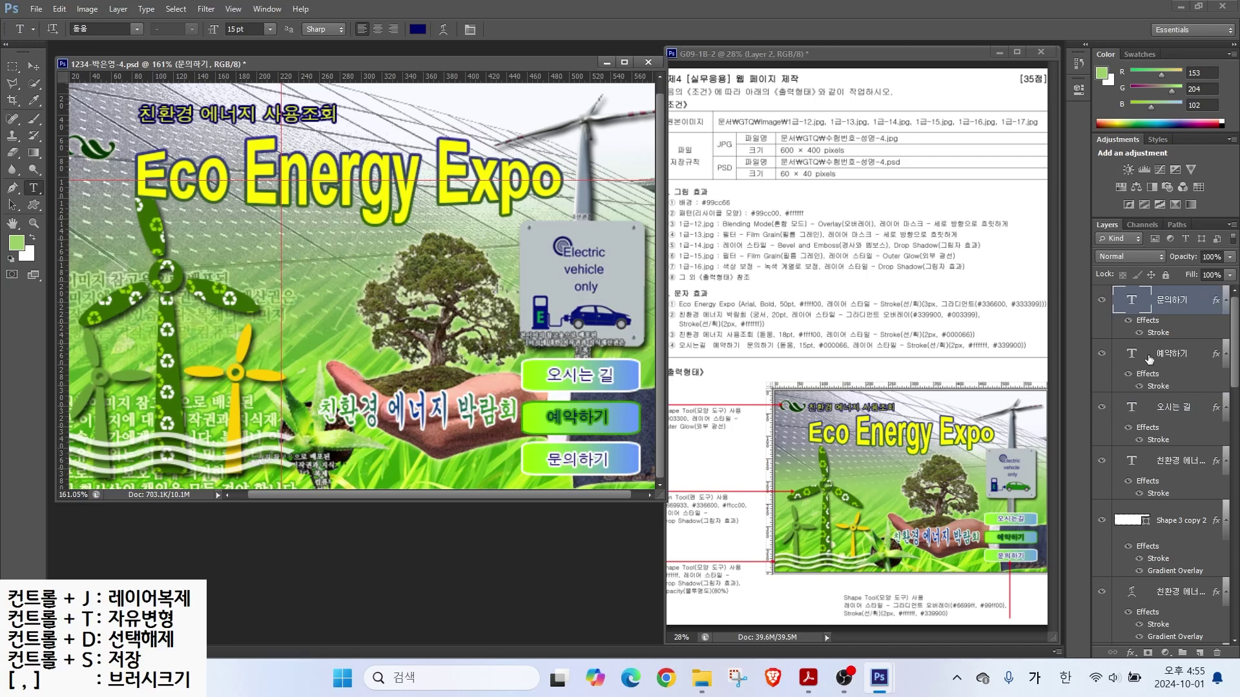
drag(1233, 365, 1232, 516)
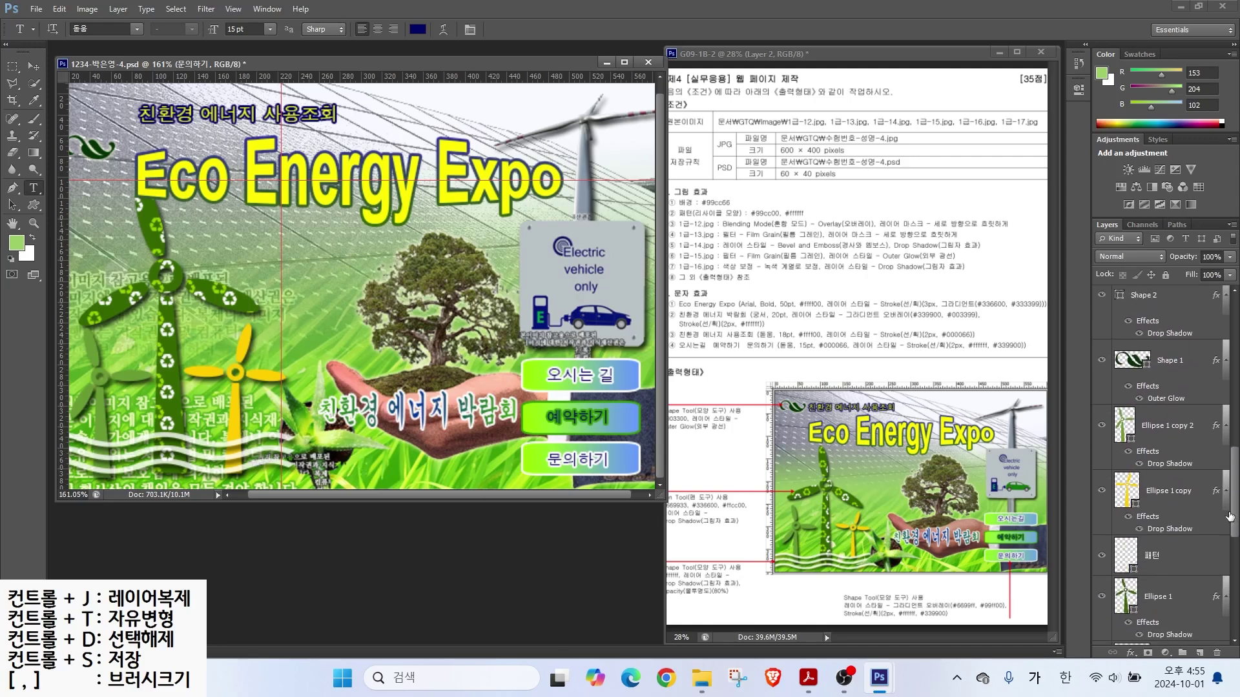
Step: Nudge the leaf logo up and right beside the 친환경 에너지 사용조회 line
click(1133, 370)
key(v)
key(shift+Up)
key(shift+Up)
key(shift+Up)
key(shift+Right)
Step: Reorder layer 1-17 in the Layers panel and clear all guides from the canvas
scroll(1162, 446, down, 5)
drag(1182, 443, 1191, 366)
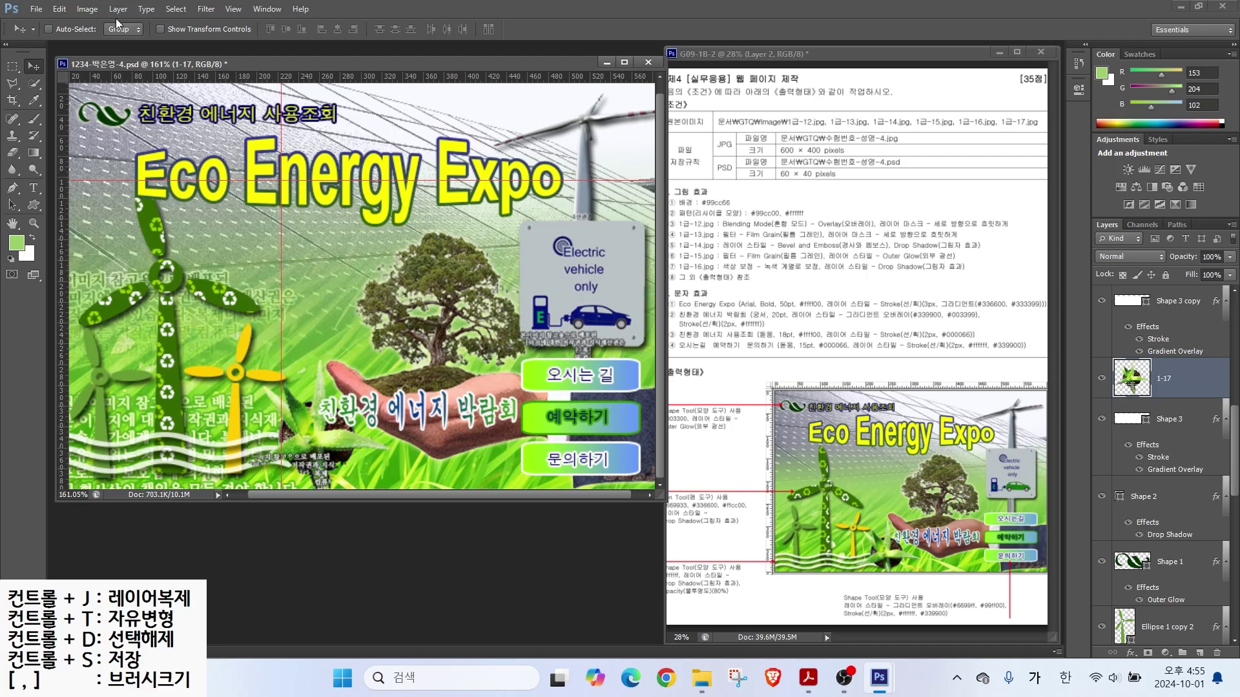
click(229, 9)
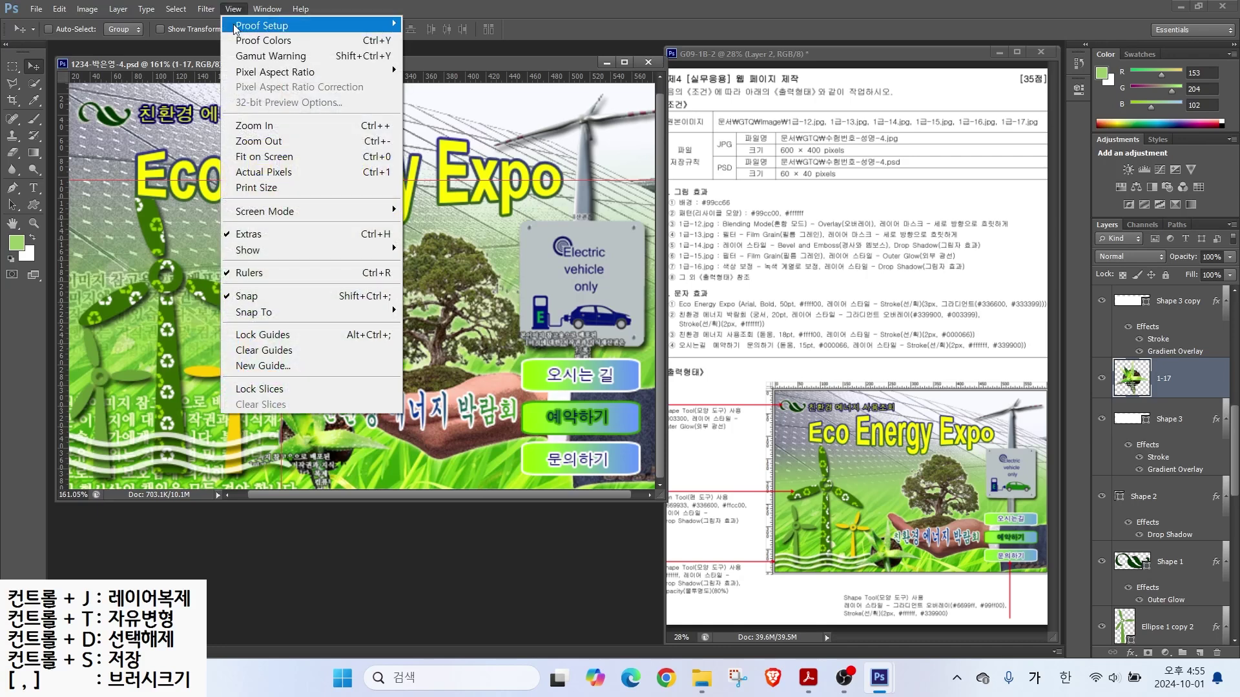
click(249, 349)
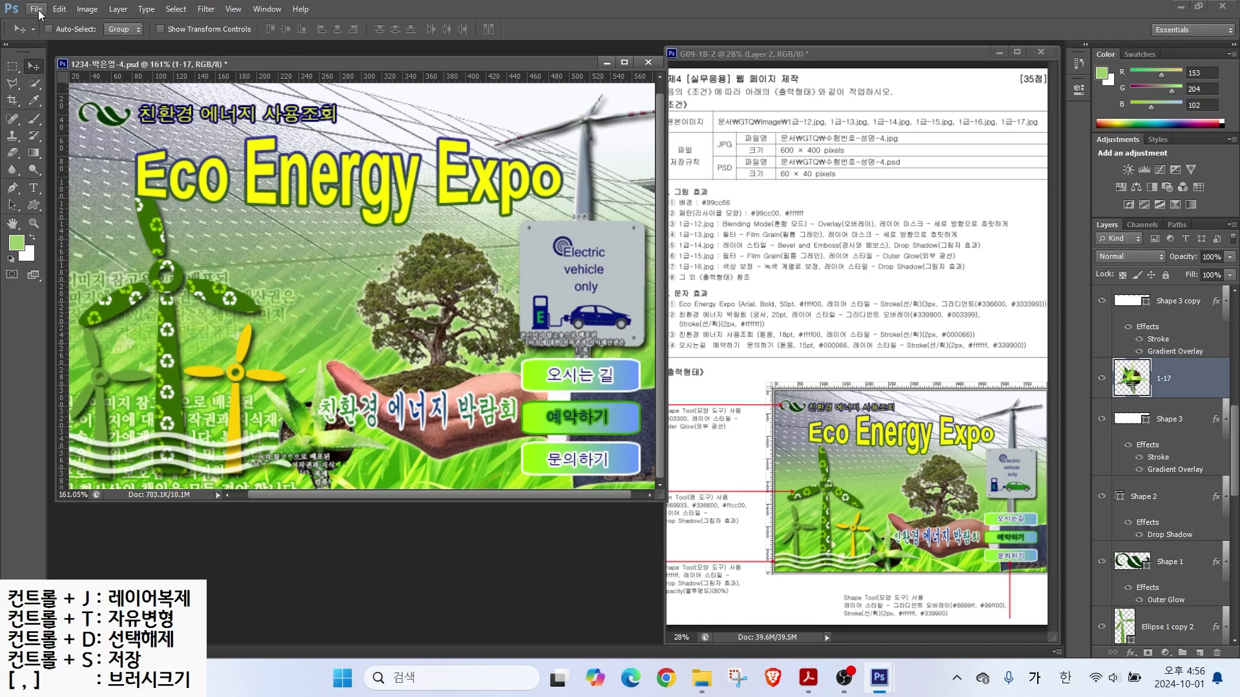
Step: Save the page as a JPEG file, accepting the default quality settings
click(36, 9)
click(72, 187)
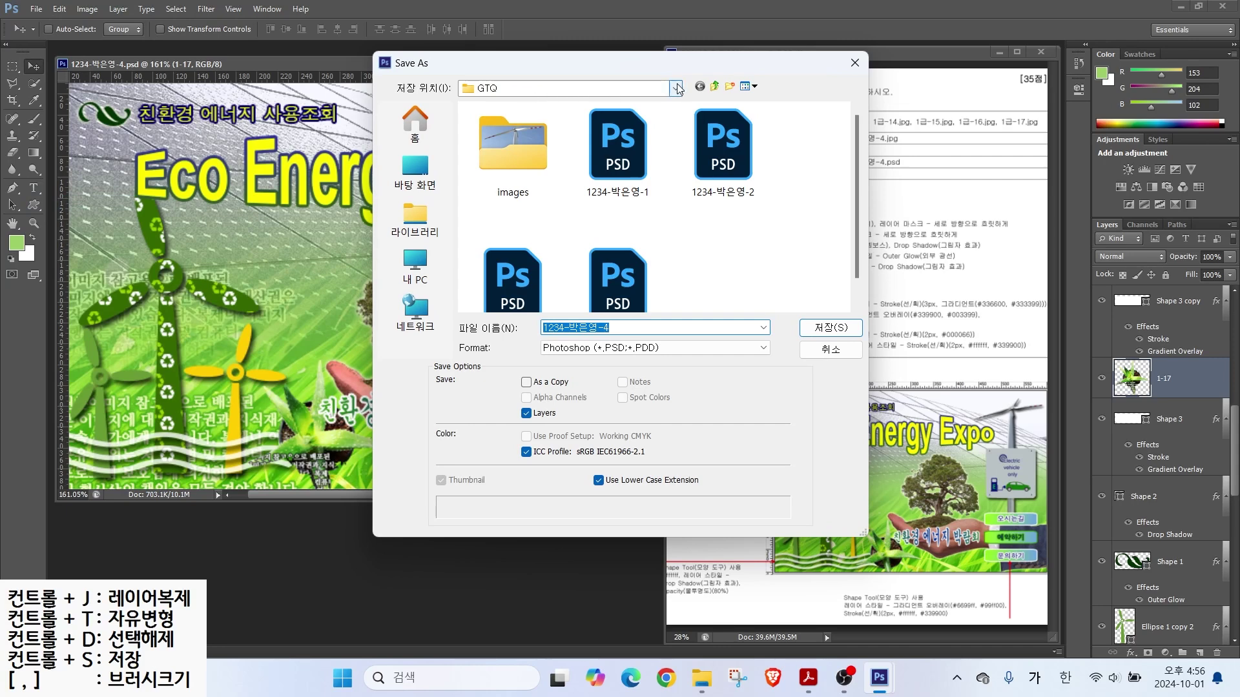
click(652, 347)
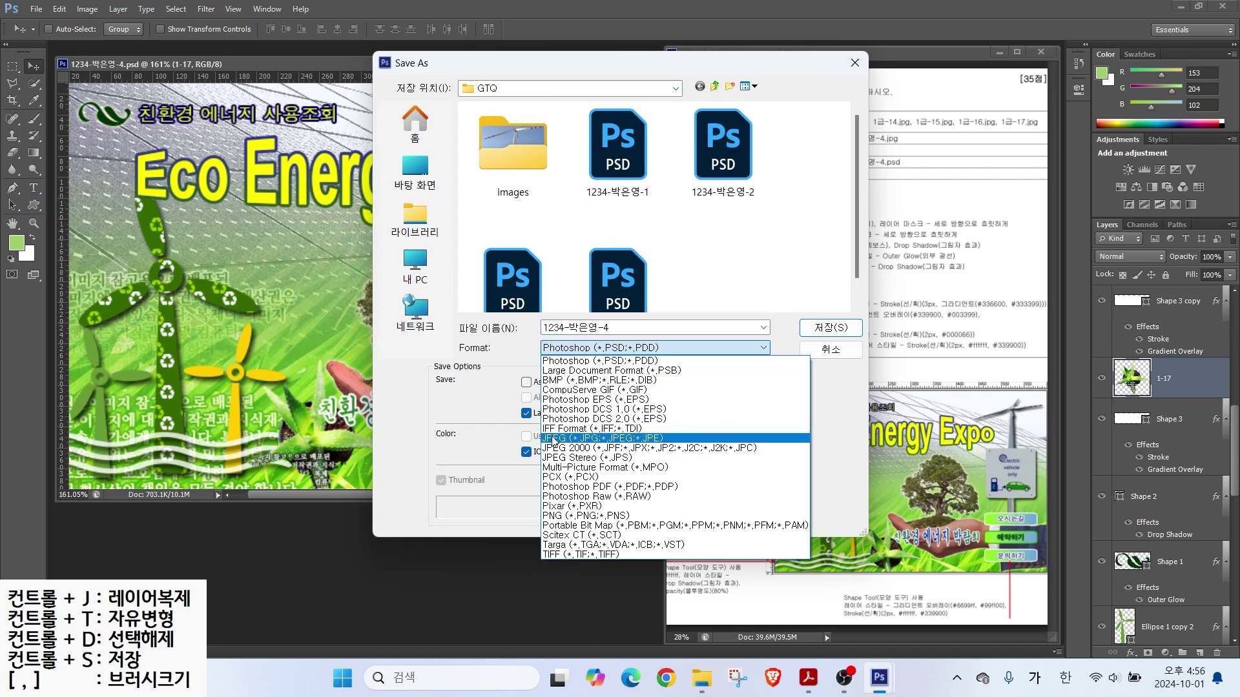
click(620, 443)
click(831, 328)
click(510, 136)
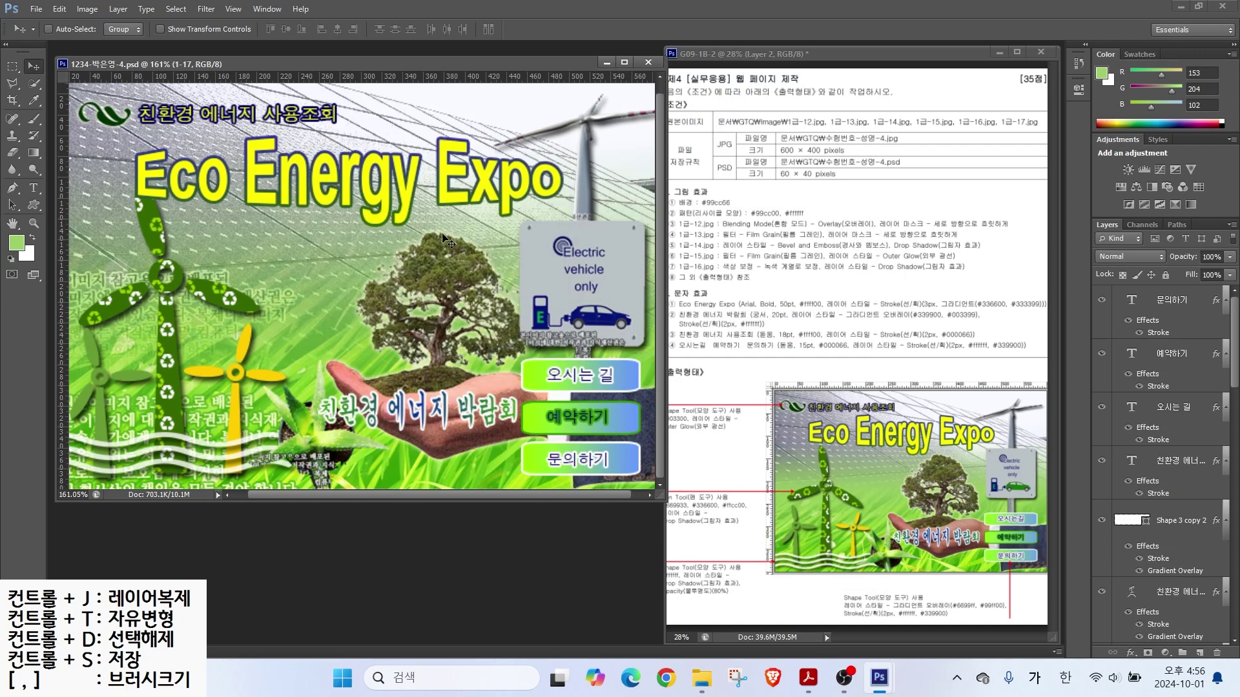
Step: Resize the image to 60 px wide (60 × 40) and save the document
click(88, 9)
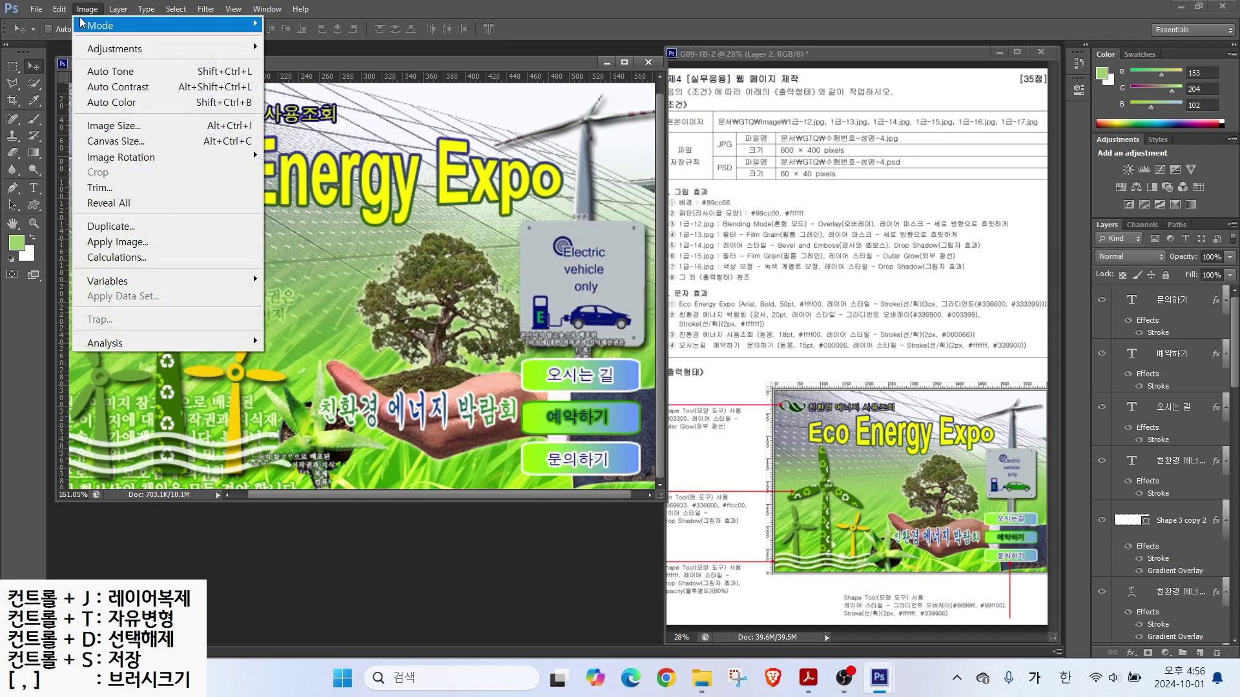
click(127, 124)
text(60)
key(Return)
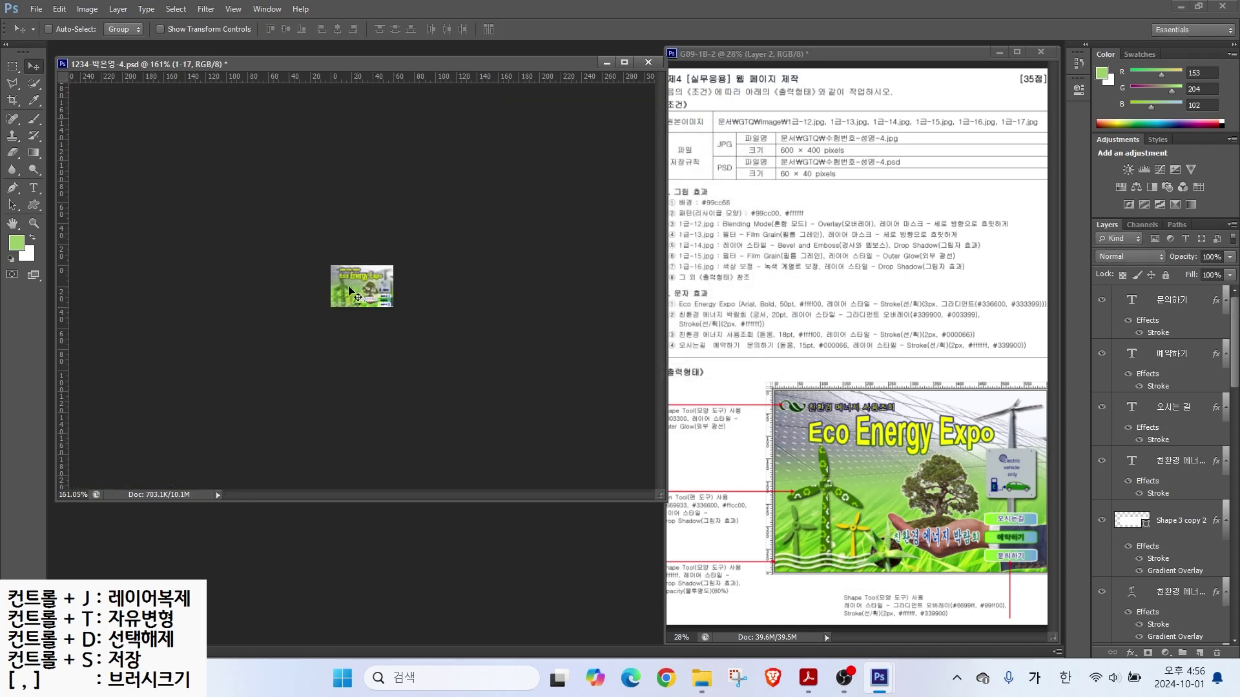
click(36, 10)
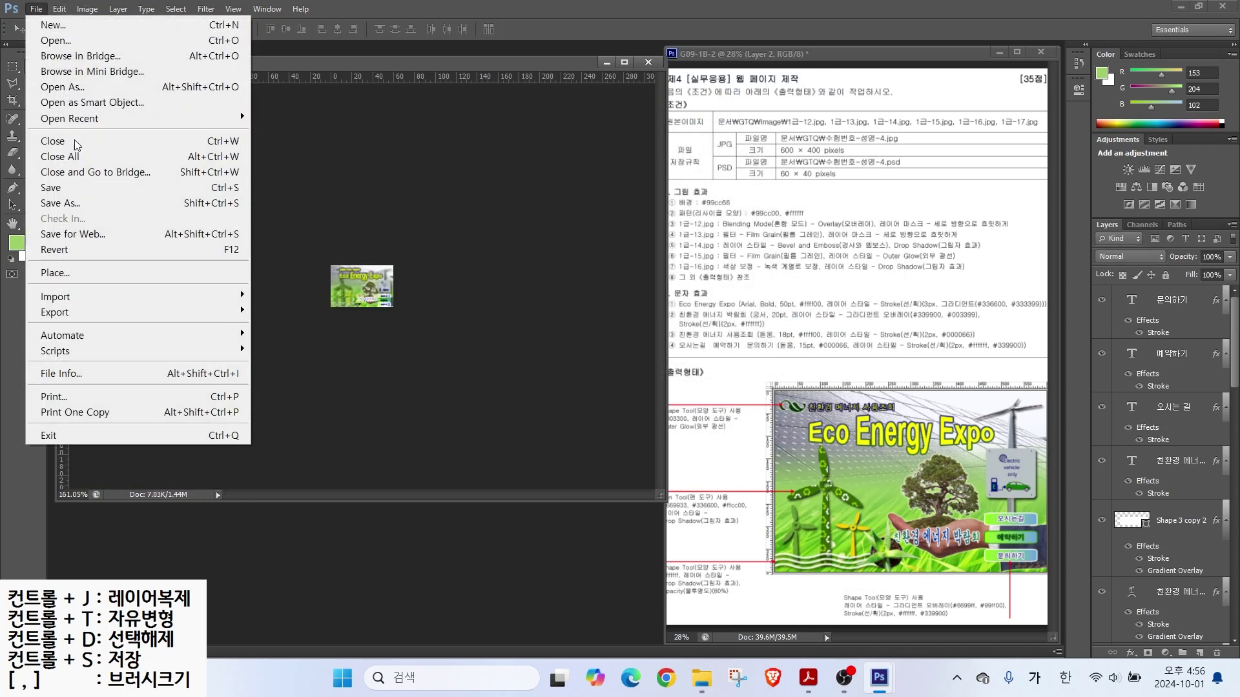
click(88, 190)
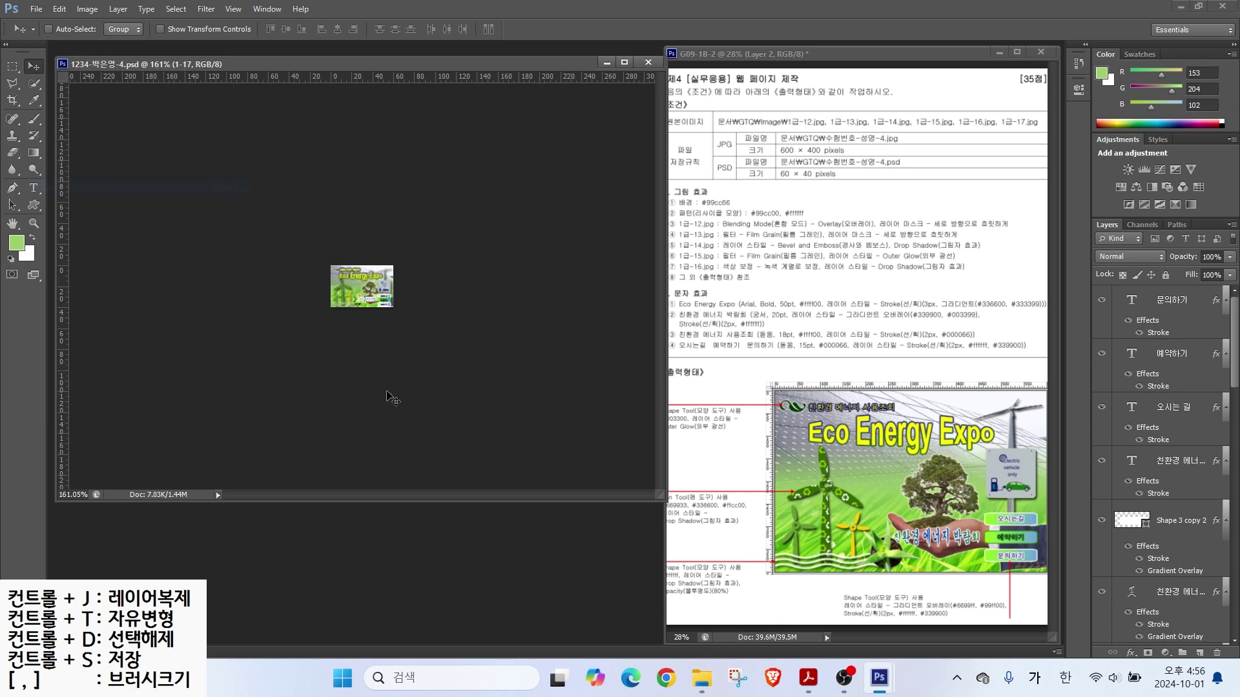